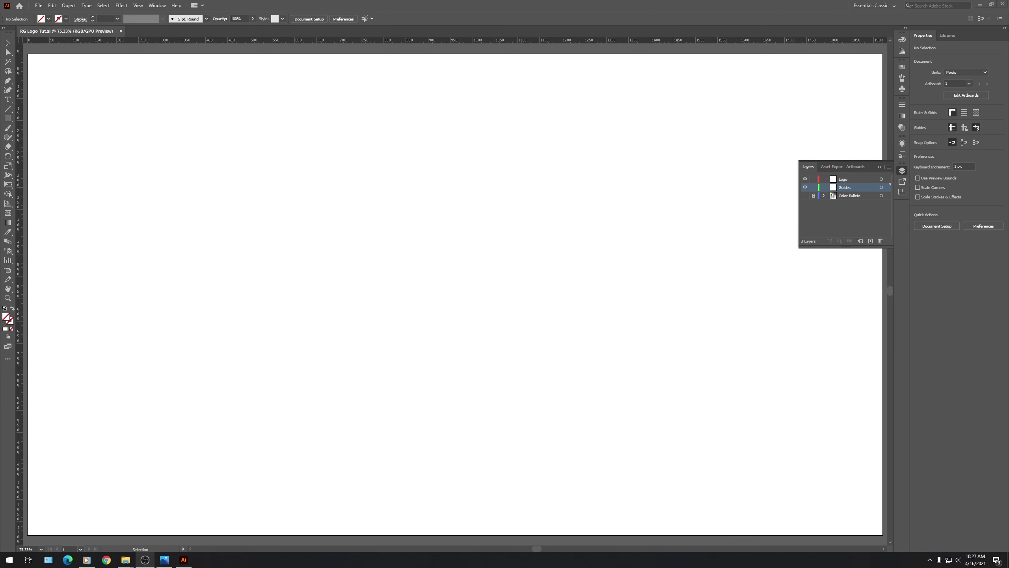
Bring Illustrator forward and briefly show, then hide, the Color Pallete layer's swatches.
{"action": "left_click", "coordinate": [606, 212]}
{"action": "left_click", "coordinate": [805, 196]}
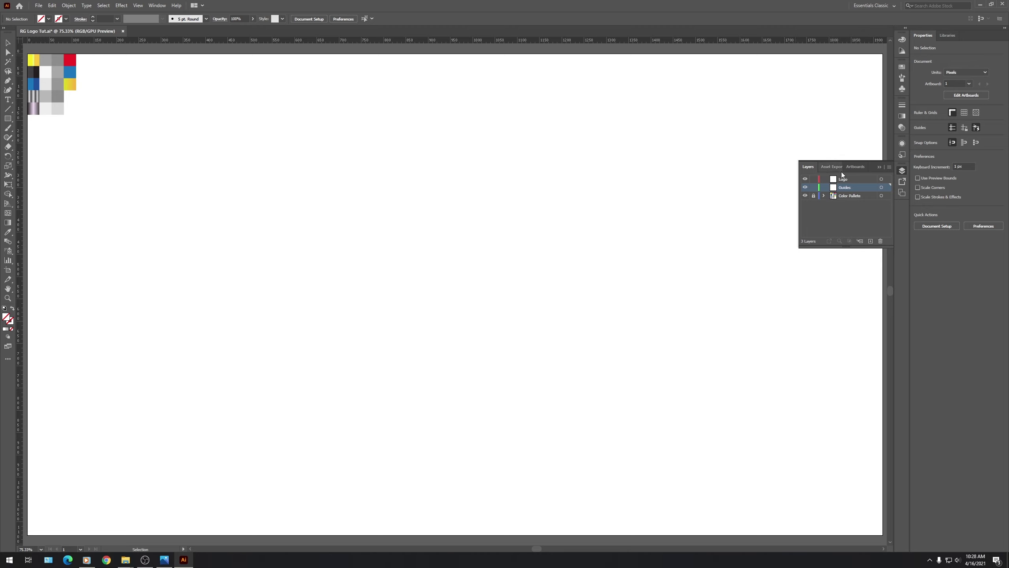
{"action": "left_click", "coordinate": [805, 195]}
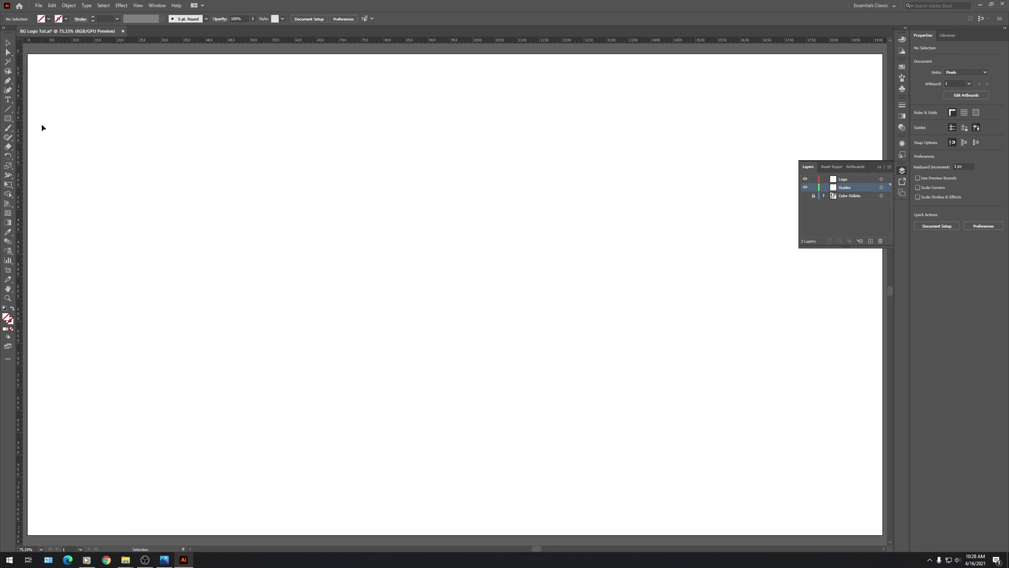
Add vertical and horizontal guides aligned to the artboard centre, then lock the Guides layer.
{"action": "left_click_drag", "start_coordinate": [22, 129], "coordinate": [415, 186]}
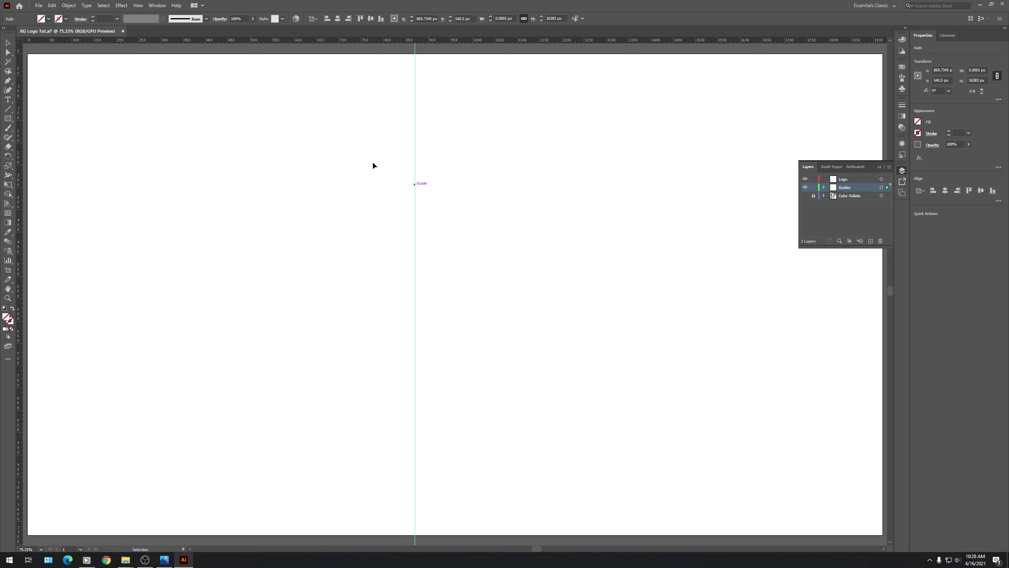
{"action": "left_click", "coordinate": [338, 20]}
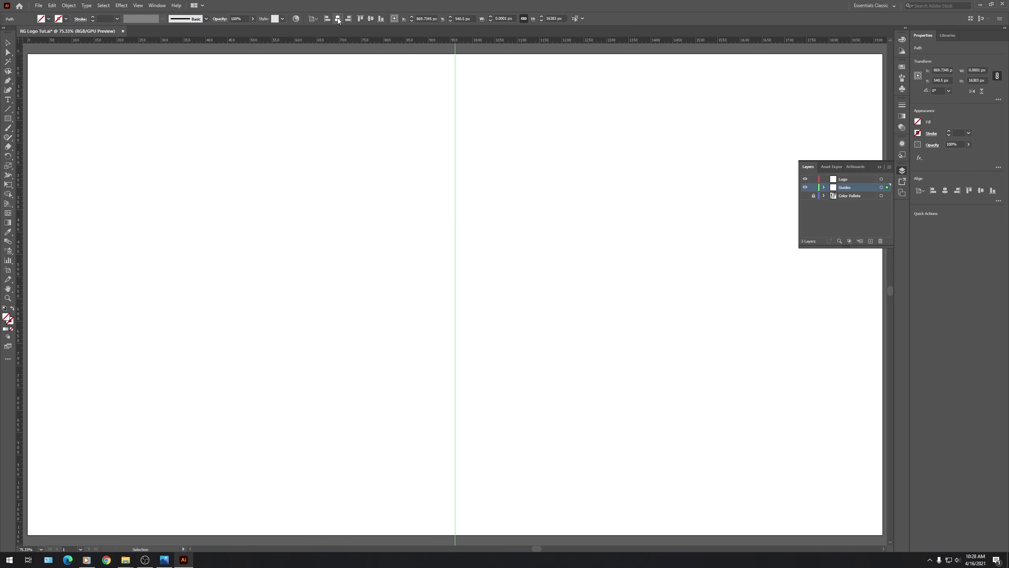
{"action": "left_click_drag", "start_coordinate": [395, 41], "coordinate": [383, 177]}
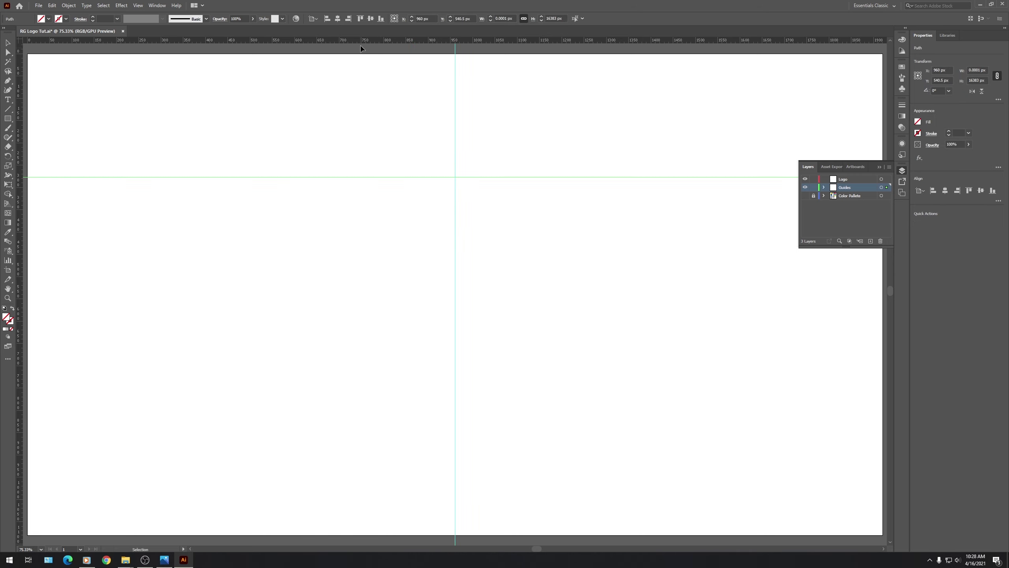
{"action": "left_click", "coordinate": [370, 18]}
{"action": "left_click", "coordinate": [728, 204]}
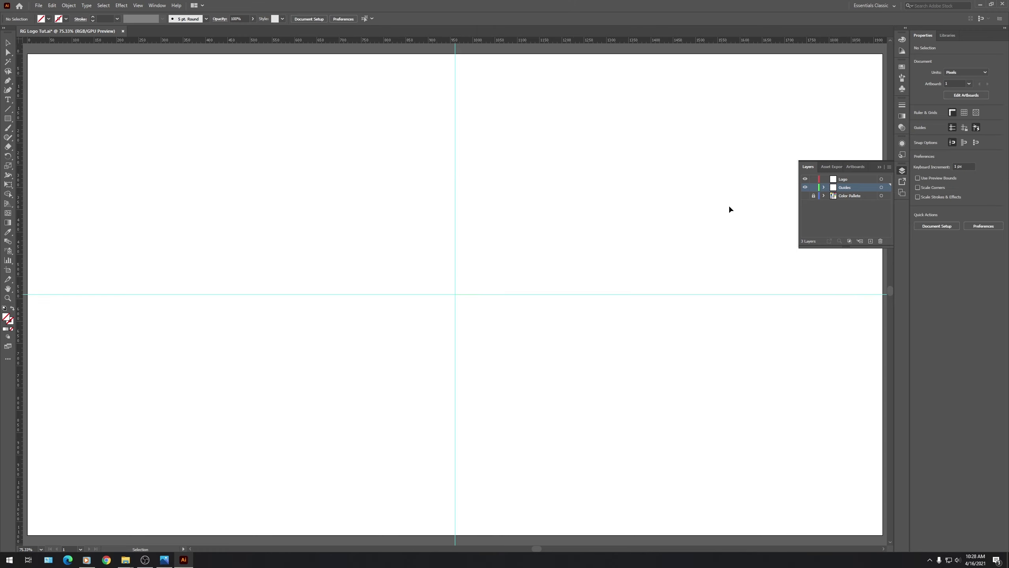
{"action": "left_click", "coordinate": [813, 187]}
{"action": "left_click", "coordinate": [7, 109]}
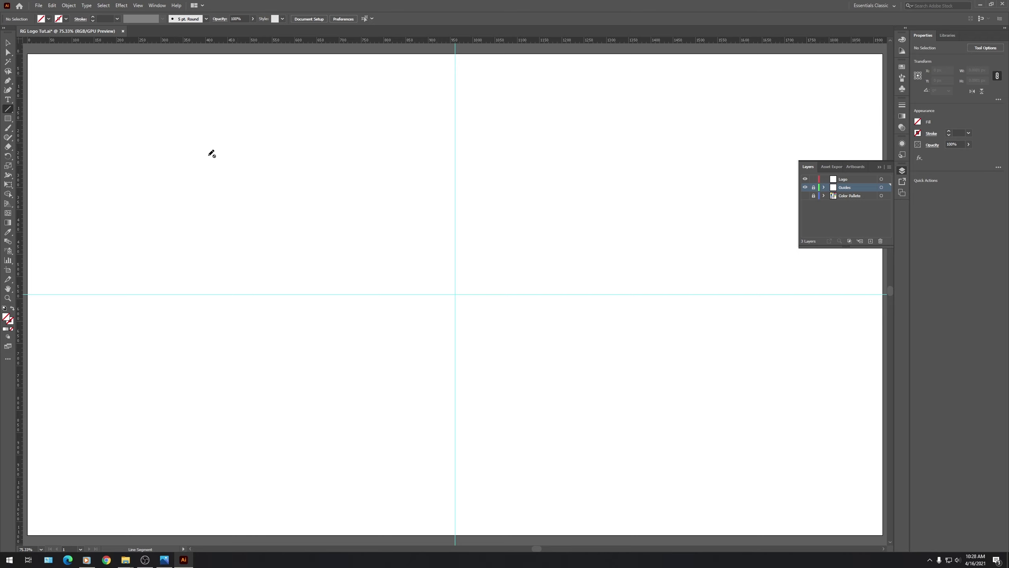
Draw a horizontal line on the Logo layer and give it a black stroke.
{"action": "left_click", "coordinate": [847, 179]}
{"action": "left_click_drag", "start_coordinate": [238, 155], "coordinate": [408, 155]}
{"action": "left_click", "coordinate": [8, 53]}
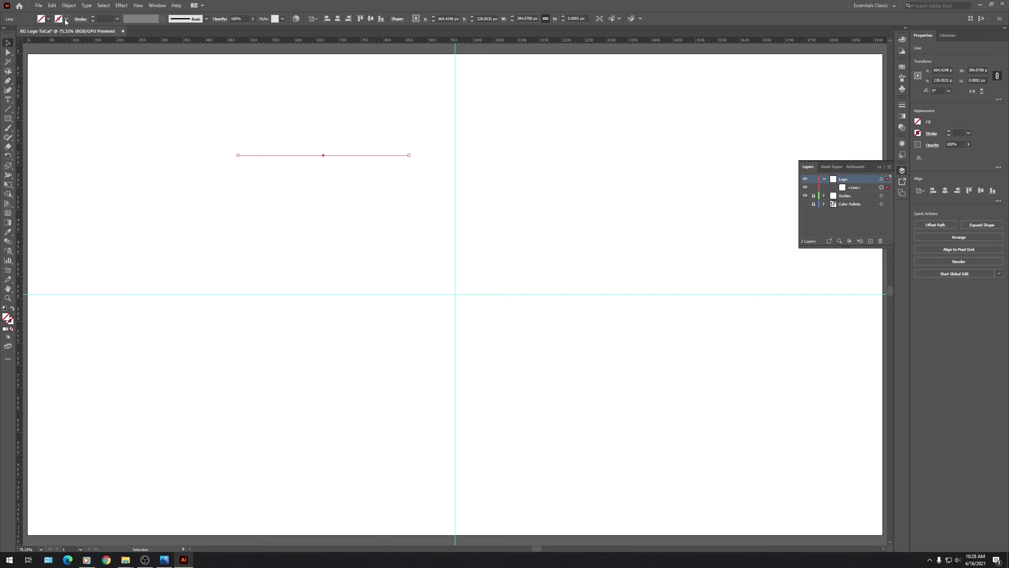
{"action": "left_click", "coordinate": [66, 18]}
{"action": "left_click", "coordinate": [22, 32]}
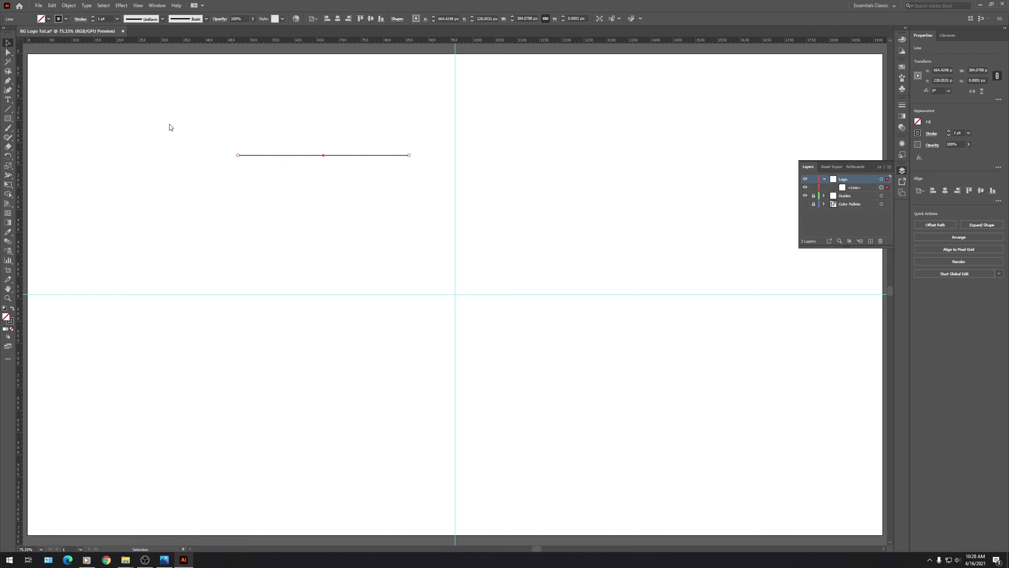
Draw a square to the right of the centre guide and move it further right.
{"action": "left_click", "coordinate": [14, 119]}
{"action": "left_click_drag", "start_coordinate": [516, 128], "coordinate": [686, 295]}
{"action": "left_click", "coordinate": [9, 43]}
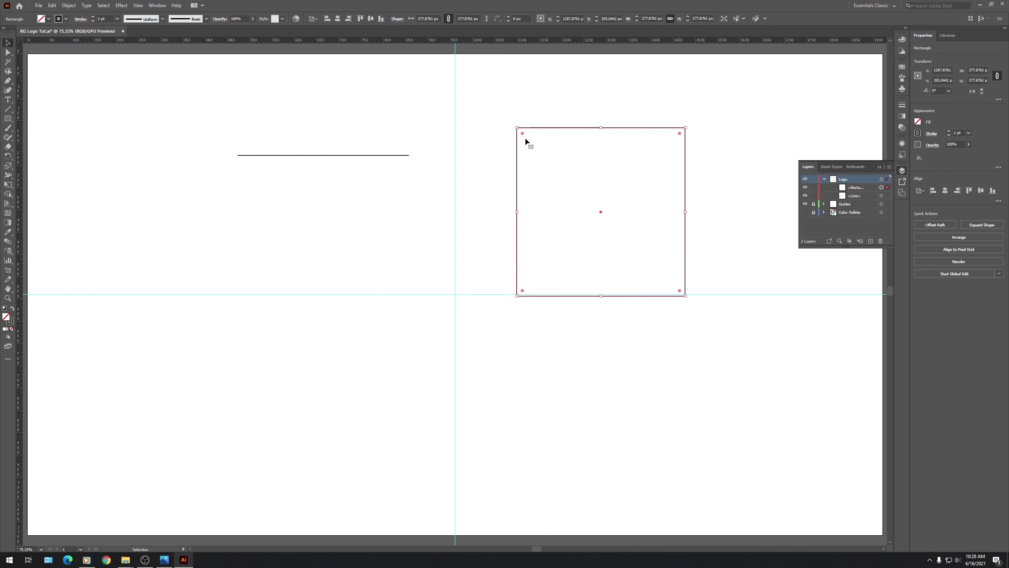
{"action": "left_click", "coordinate": [672, 107]}
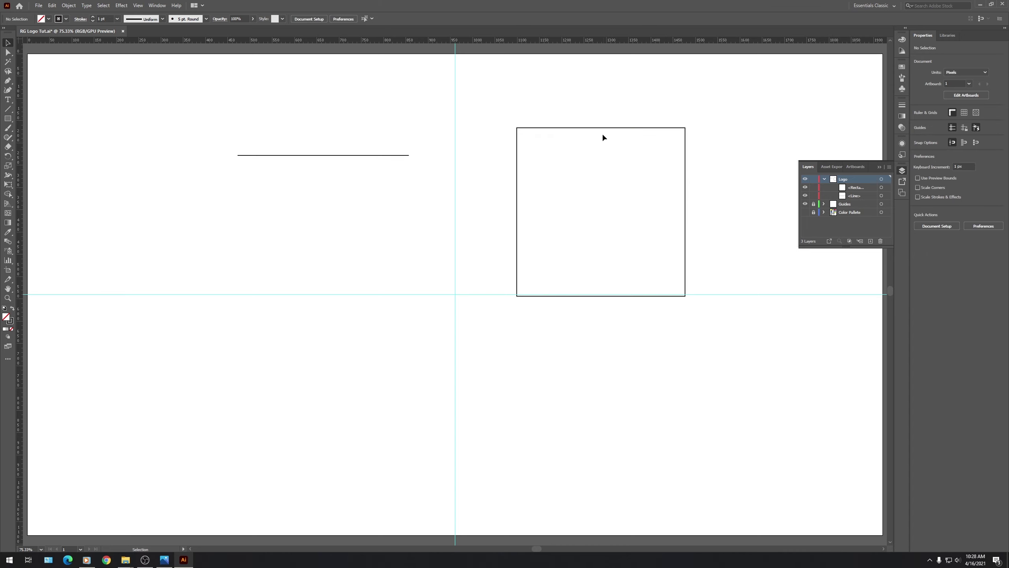
{"action": "left_click_drag", "start_coordinate": [605, 128], "coordinate": [739, 119]}
Rotate the line to vertical, set its height to 375 px, and centre it on the guides.
{"action": "left_click", "coordinate": [375, 155]}
{"action": "left_click_drag", "start_coordinate": [411, 164], "coordinate": [335, 268]}
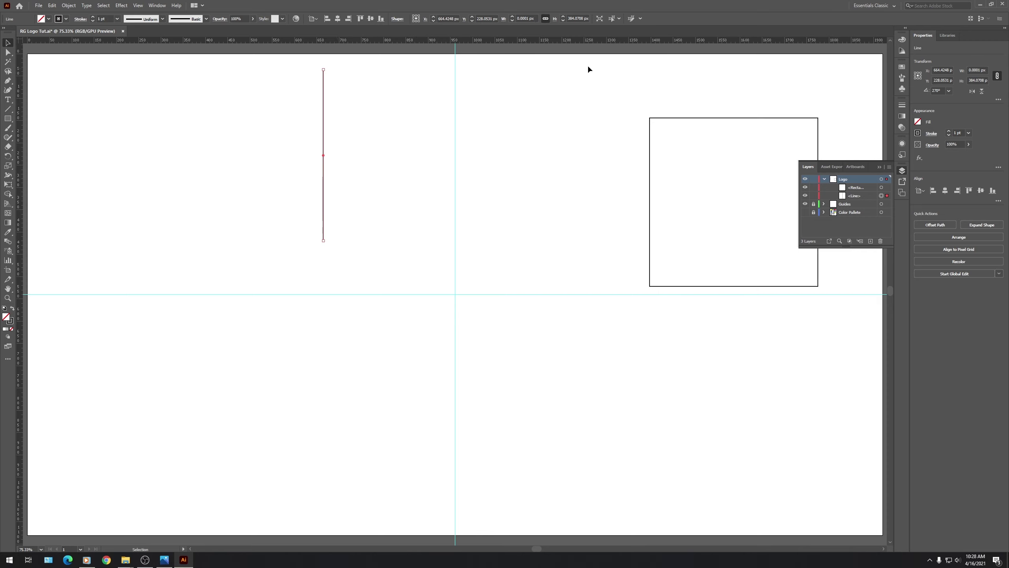
{"action": "left_click", "coordinate": [569, 18]}
{"action": "type", "text": "375"}
{"action": "key", "text": "Return"}
{"action": "left_click_drag", "start_coordinate": [324, 89], "coordinate": [458, 232]}
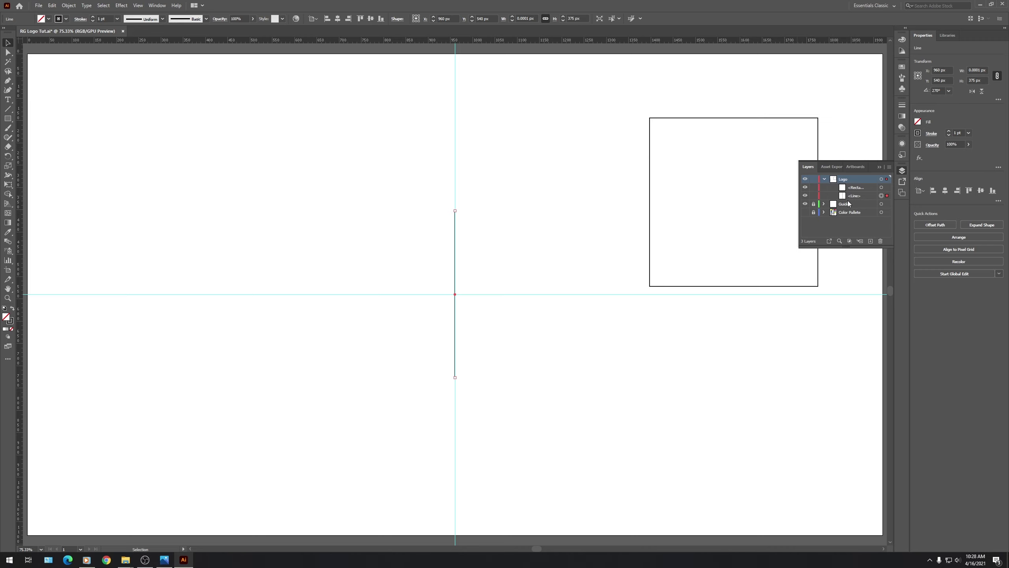
Unlock the Guides layer and add horizontal guides at the line's top and bottom ends.
{"action": "left_click", "coordinate": [813, 203]}
{"action": "left_click", "coordinate": [850, 204]}
{"action": "left_click_drag", "start_coordinate": [460, 42], "coordinate": [456, 211]}
{"action": "left_click_drag", "start_coordinate": [481, 40], "coordinate": [455, 377]}
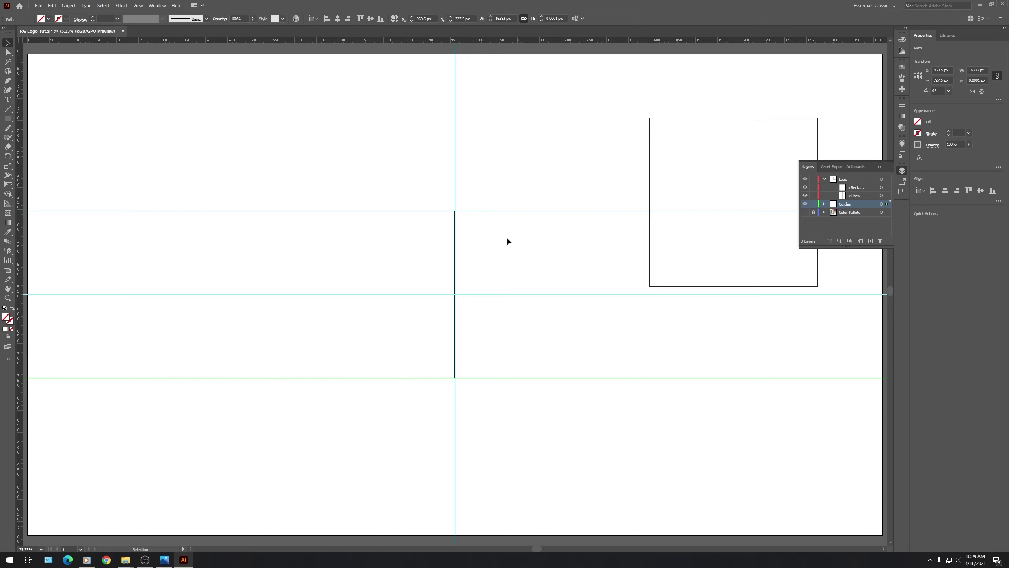
{"action": "left_click_drag", "start_coordinate": [554, 238], "coordinate": [453, 233]}
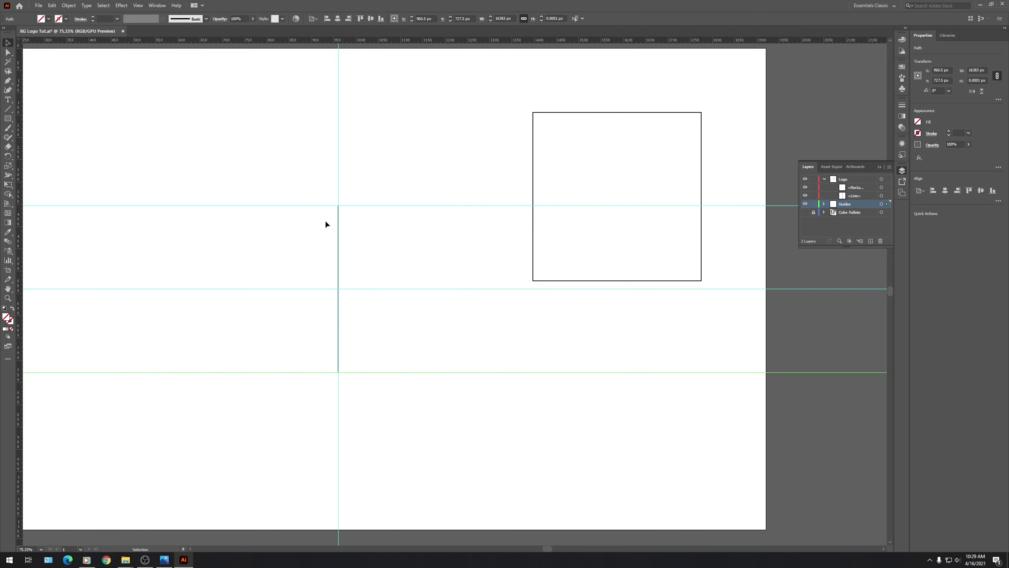
Shorten the line to 25 px, move it up, and add a guide at its bottom end.
{"action": "scroll", "coordinate": [284, 234], "scroll_direction": "up", "scroll_amount": 2}
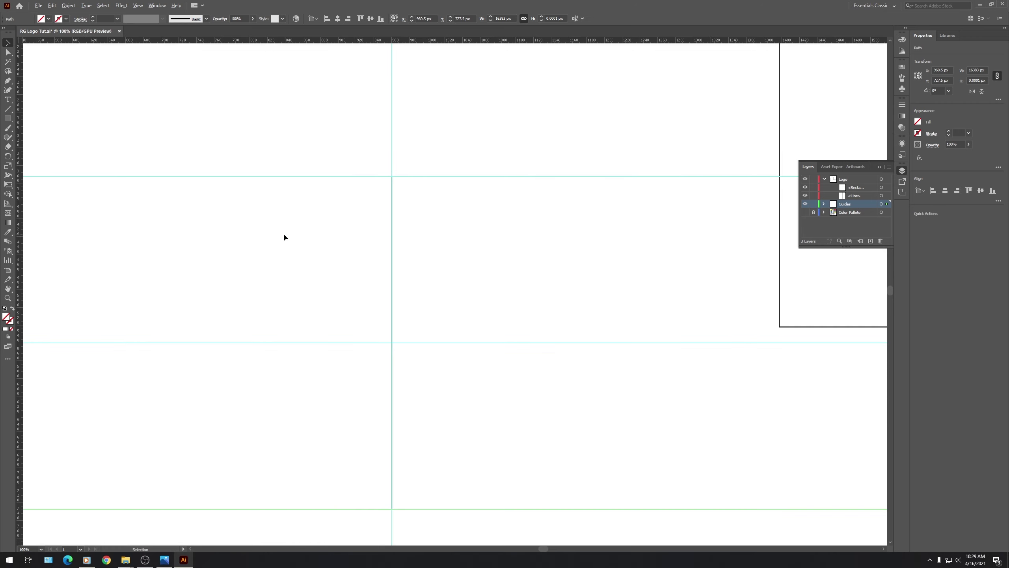
{"action": "left_click_drag", "start_coordinate": [392, 210], "coordinate": [520, 214]}
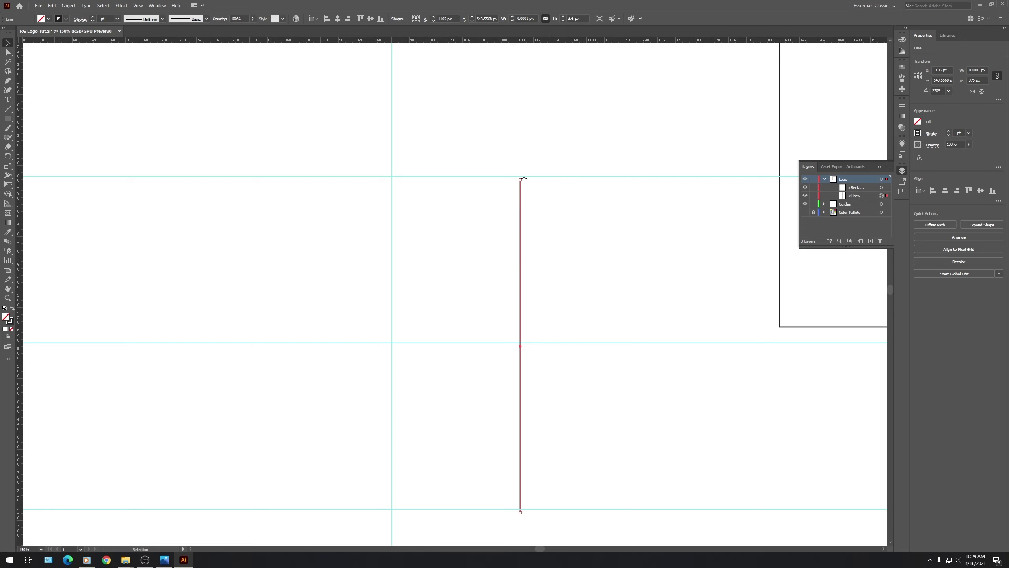
{"action": "type", "text": "25"}
{"action": "key", "text": "Return"}
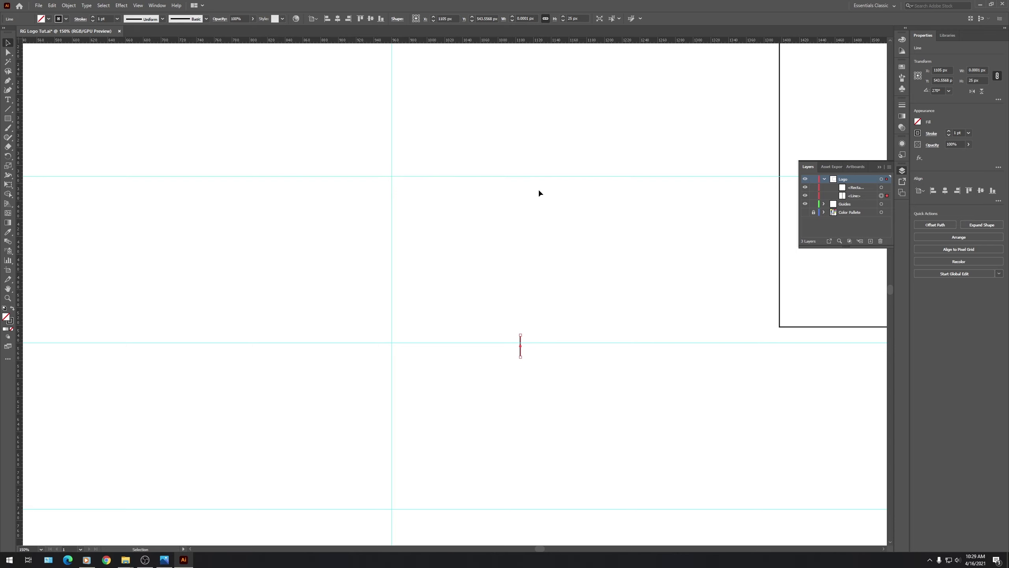
{"action": "left_click", "coordinate": [524, 332]}
{"action": "left_click_drag", "start_coordinate": [520, 343], "coordinate": [517, 177]}
{"action": "left_click_drag", "start_coordinate": [489, 41], "coordinate": [517, 199]}
{"action": "left_click_drag", "start_coordinate": [854, 187], "coordinate": [854, 214]}
Rotate the short line horizontal at 100 px wide, snap it, and guide its right end.
{"action": "left_click_drag", "start_coordinate": [518, 187], "coordinate": [556, 274]}
{"action": "left_click", "coordinate": [530, 20]}
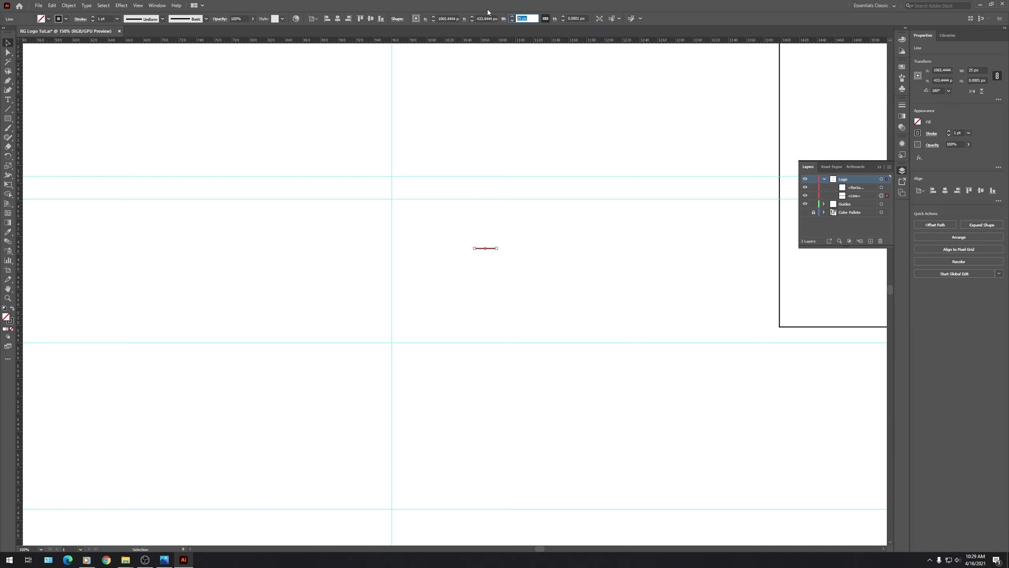
{"action": "type", "text": "100"}
{"action": "key", "text": "Return"}
{"action": "left_click", "coordinate": [443, 254]}
{"action": "left_click_drag", "start_coordinate": [442, 250], "coordinate": [392, 198]}
{"action": "left_click", "coordinate": [534, 237]}
{"action": "left_click_drag", "start_coordinate": [27, 199], "coordinate": [480, 198]}
{"action": "left_click_drag", "start_coordinate": [865, 187], "coordinate": [846, 214]}
Shrink the square with height 36 and snap it to the guide intersection.
{"action": "scroll", "coordinate": [418, 255], "scroll_direction": "down", "scroll_amount": 3}
{"action": "left_click", "coordinate": [617, 169]}
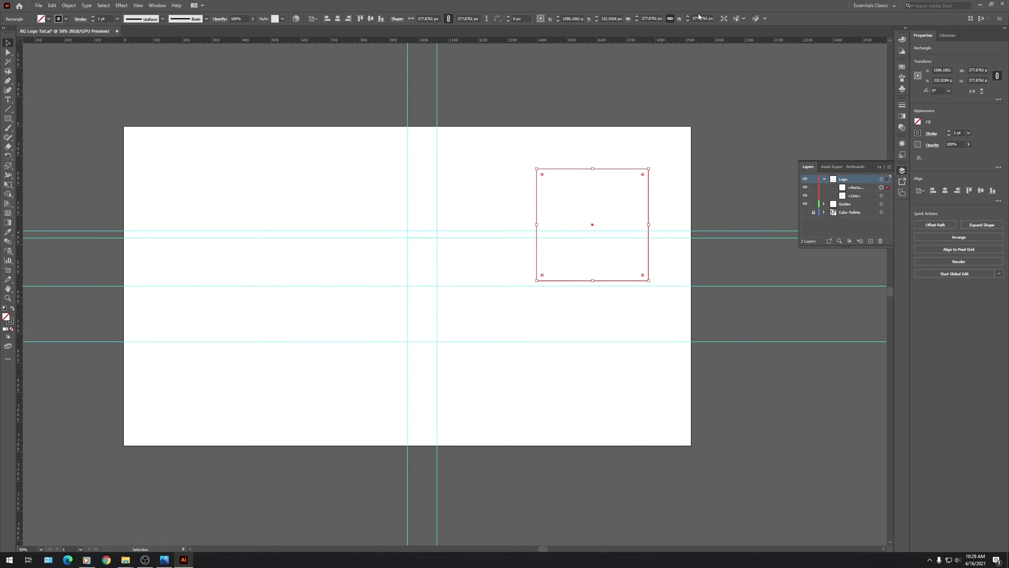
{"action": "left_click", "coordinate": [699, 18]}
{"action": "type", "text": "36"}
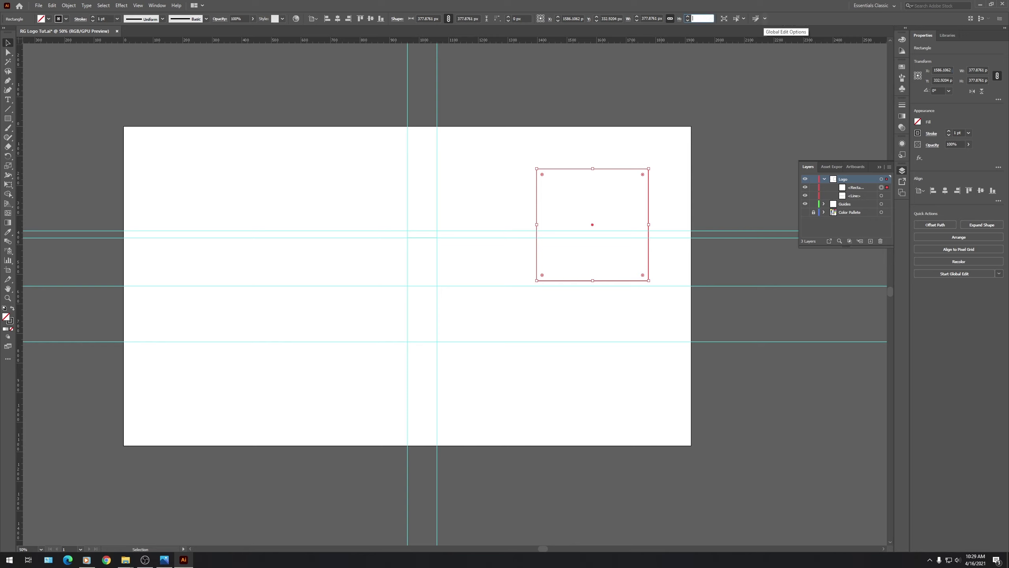
{"action": "key", "text": "Return"}
{"action": "left_click", "coordinate": [558, 208]}
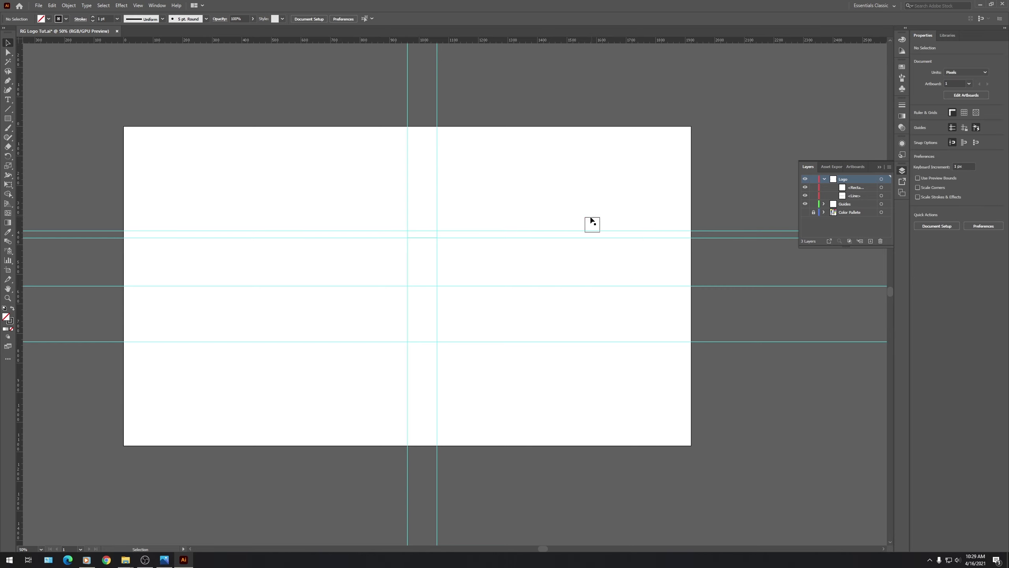
{"action": "left_click_drag", "start_coordinate": [586, 218], "coordinate": [437, 237]}
Add horizontal and vertical guides along the square's edges, then lock the Guides layer.
{"action": "scroll", "coordinate": [438, 249], "scroll_direction": "up", "scroll_amount": 5}
{"action": "scroll", "coordinate": [439, 249], "scroll_direction": "up", "scroll_amount": 1}
{"action": "left_click", "coordinate": [848, 204]}
{"action": "left_click_drag", "start_coordinate": [541, 41], "coordinate": [513, 294]}
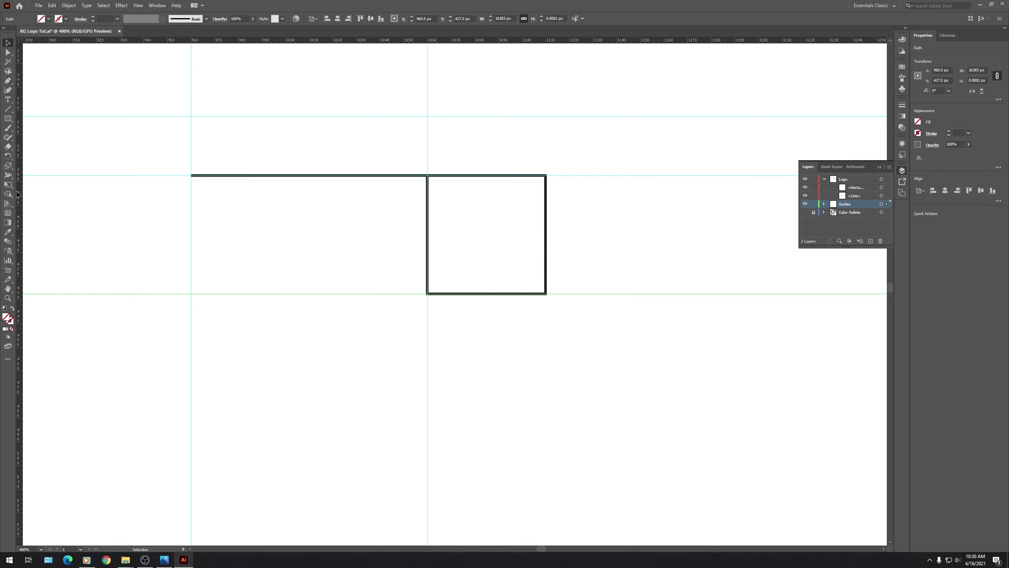
{"action": "left_click_drag", "start_coordinate": [19, 195], "coordinate": [547, 228]}
{"action": "left_click", "coordinate": [577, 232]}
{"action": "scroll", "coordinate": [449, 151], "scroll_direction": "down", "scroll_amount": 3}
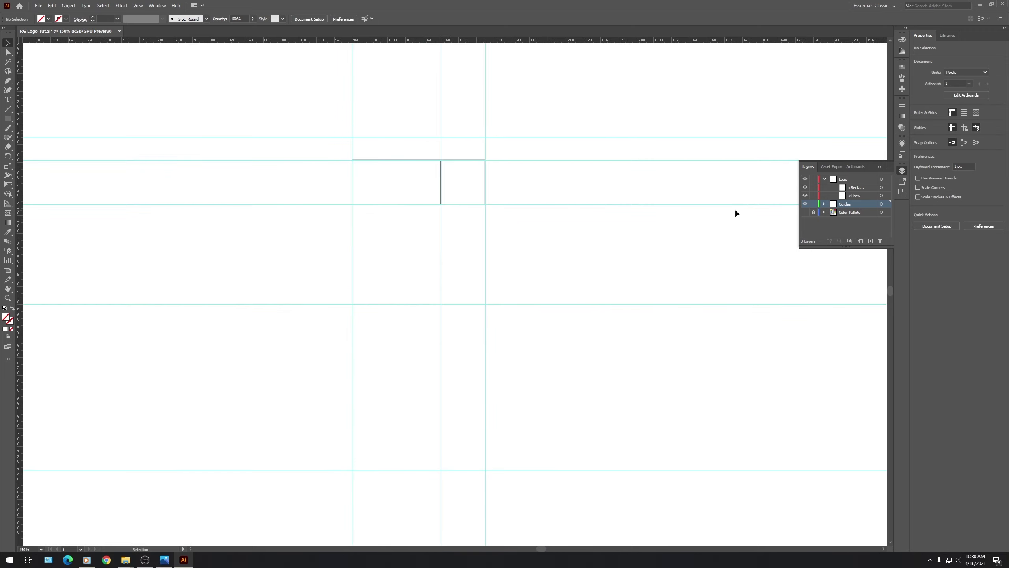
{"action": "left_click", "coordinate": [813, 203]}
Move the square right and make the line a 150 px vertical stroke on a guide.
{"action": "left_click_drag", "start_coordinate": [462, 162], "coordinate": [598, 162]}
{"action": "left_click_drag", "start_coordinate": [407, 160], "coordinate": [574, 138]}
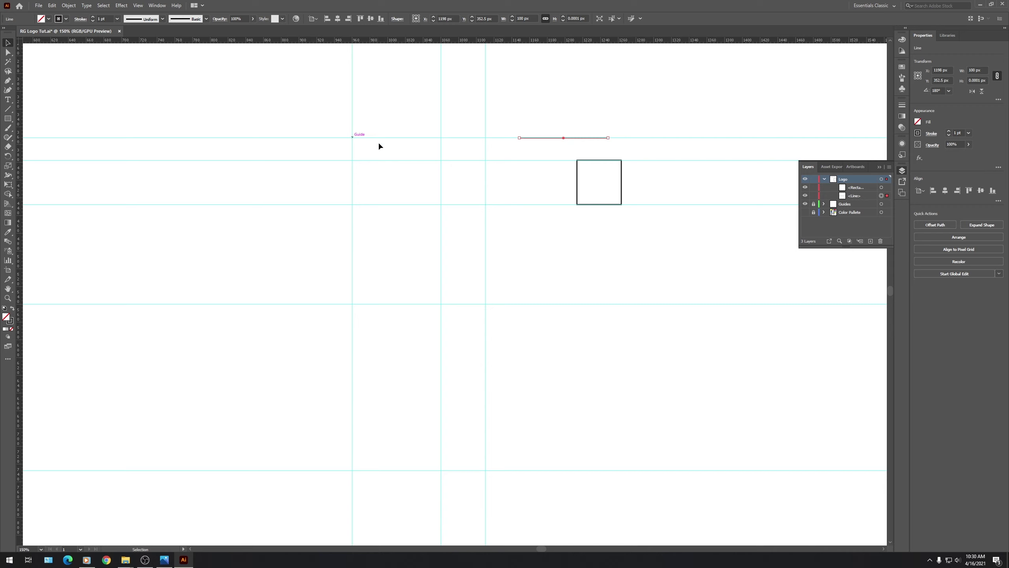
{"action": "left_click", "coordinate": [435, 159]}
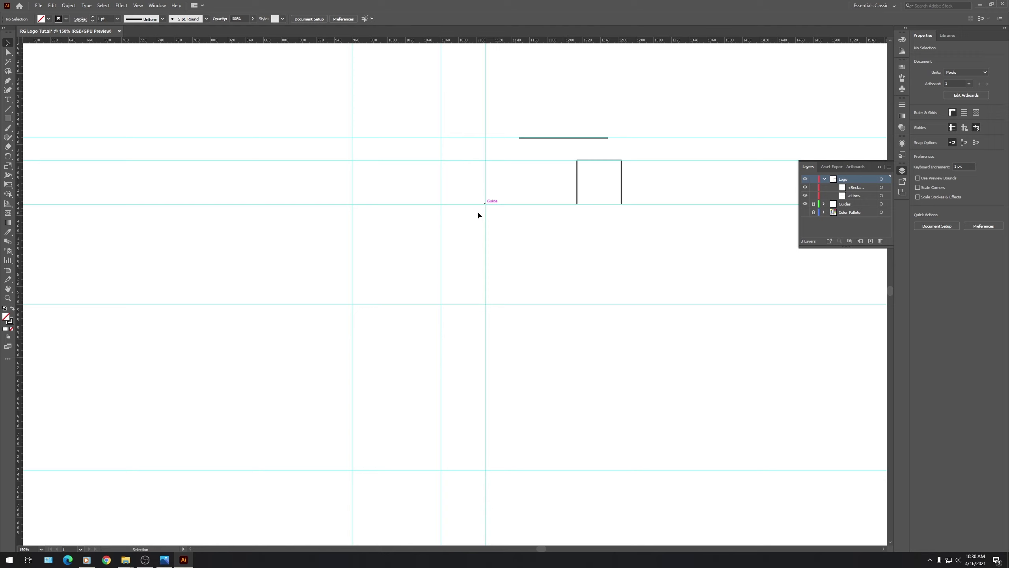
{"action": "left_click_drag", "start_coordinate": [601, 138], "coordinate": [513, 304]}
{"action": "left_click", "coordinate": [574, 19]}
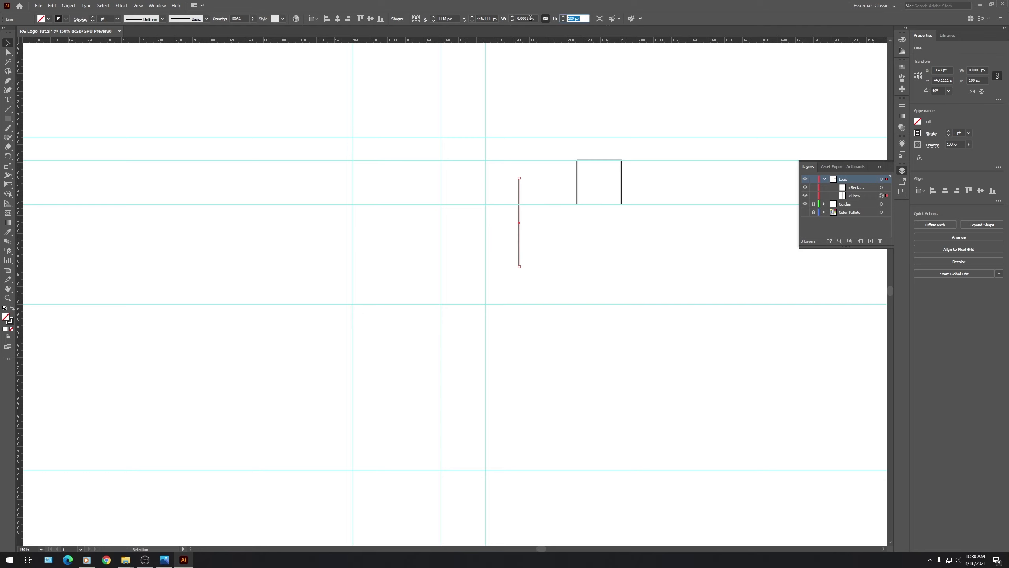
{"action": "type", "text": "150"}
{"action": "key", "text": "Return"}
{"action": "left_click", "coordinate": [538, 139]}
{"action": "left_click_drag", "start_coordinate": [518, 159], "coordinate": [487, 207]}
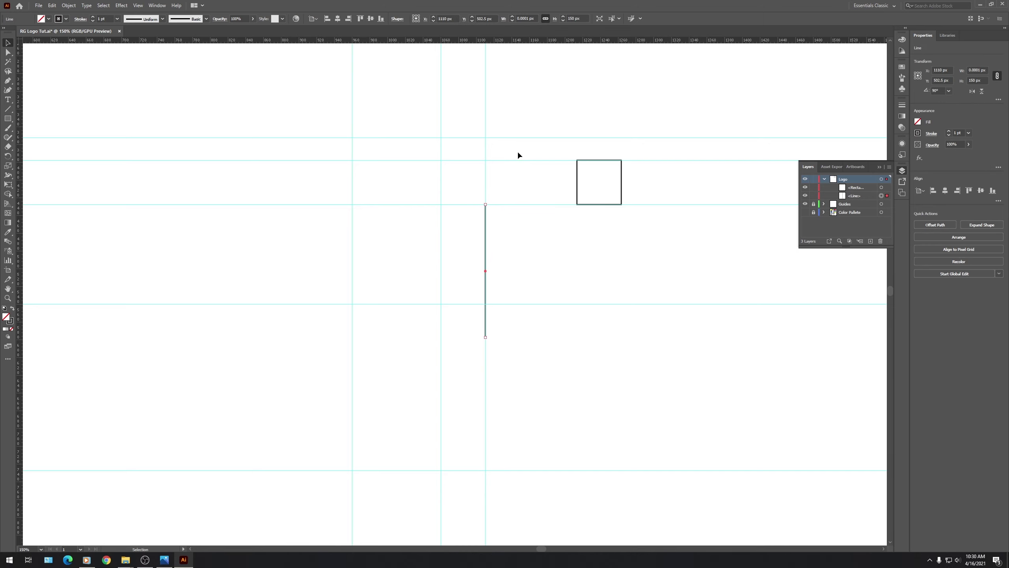
Unlock the Guides layer and move a horizontal guide to the line's bottom end.
{"action": "left_click", "coordinate": [814, 205]}
{"action": "left_click", "coordinate": [853, 209]}
{"action": "left_click_drag", "start_coordinate": [474, 304], "coordinate": [487, 341]}
Snap the square to the guides, enlarge it to 150 × 150 px, and guide its centre.
{"action": "left_click", "coordinate": [513, 308]}
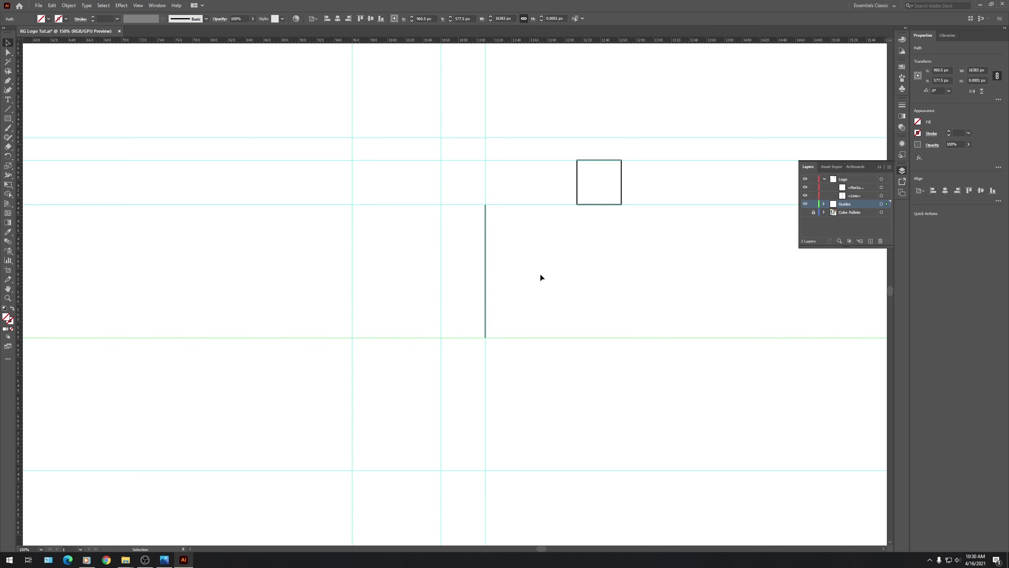
{"action": "left_click_drag", "start_coordinate": [594, 162], "coordinate": [530, 204]}
{"action": "left_click_drag", "start_coordinate": [512, 248], "coordinate": [424, 337]}
{"action": "left_click", "coordinate": [846, 203]}
{"action": "left_click_drag", "start_coordinate": [469, 40], "coordinate": [484, 124]}
{"action": "left_click_drag", "start_coordinate": [492, 261], "coordinate": [491, 272]}
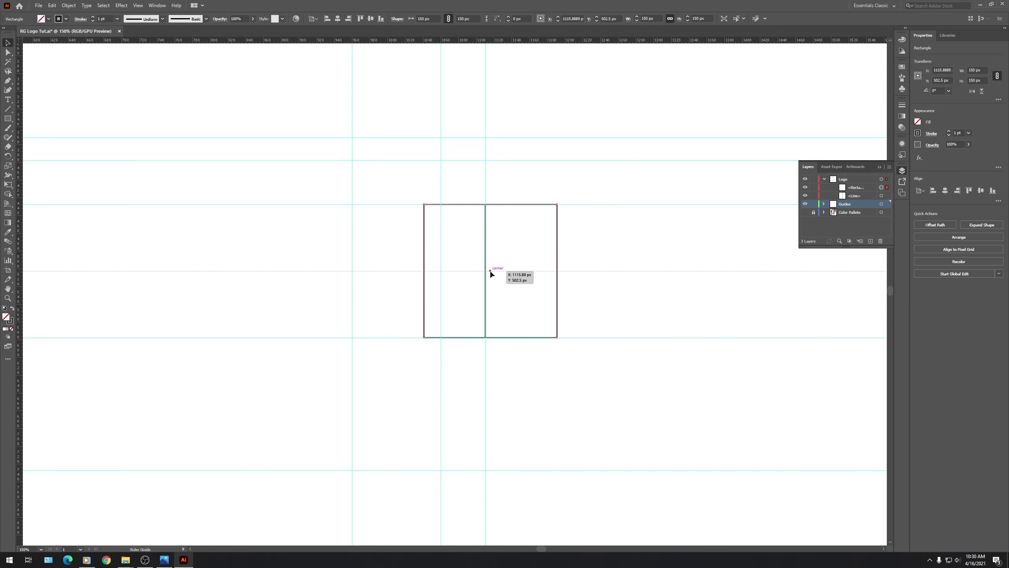
{"action": "left_click_drag", "start_coordinate": [490, 272], "coordinate": [491, 272]}
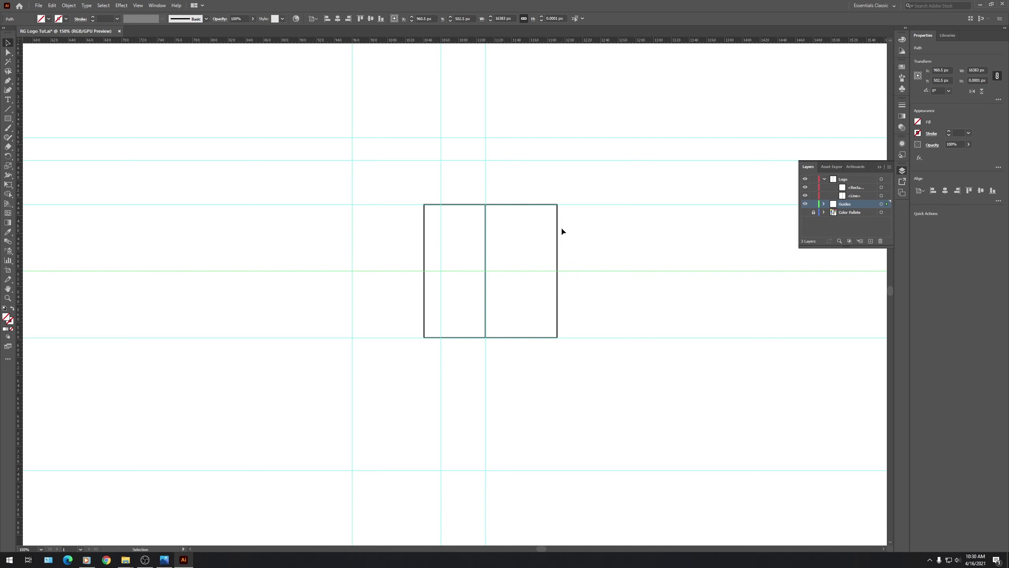
Move the square up-right and turn the line horizontal with a 15 px width.
{"action": "left_click_drag", "start_coordinate": [557, 229], "coordinate": [745, 194]}
{"action": "left_click_drag", "start_coordinate": [488, 246], "coordinate": [527, 241]}
{"action": "left_click_drag", "start_coordinate": [604, 265], "coordinate": [604, 271]}
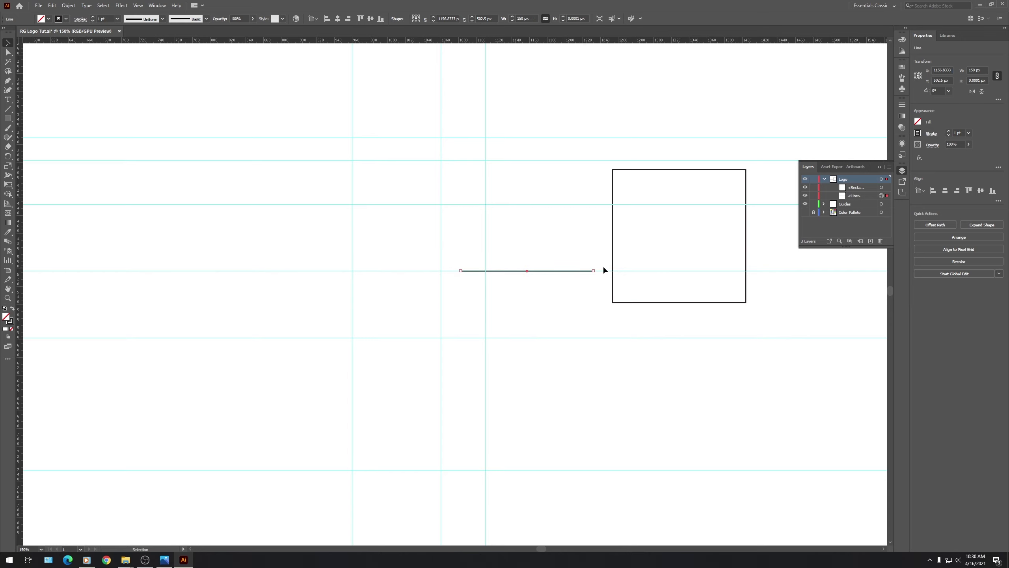
{"action": "left_click", "coordinate": [527, 18]}
{"action": "type", "text": "15"}
{"action": "key", "text": "Return"}
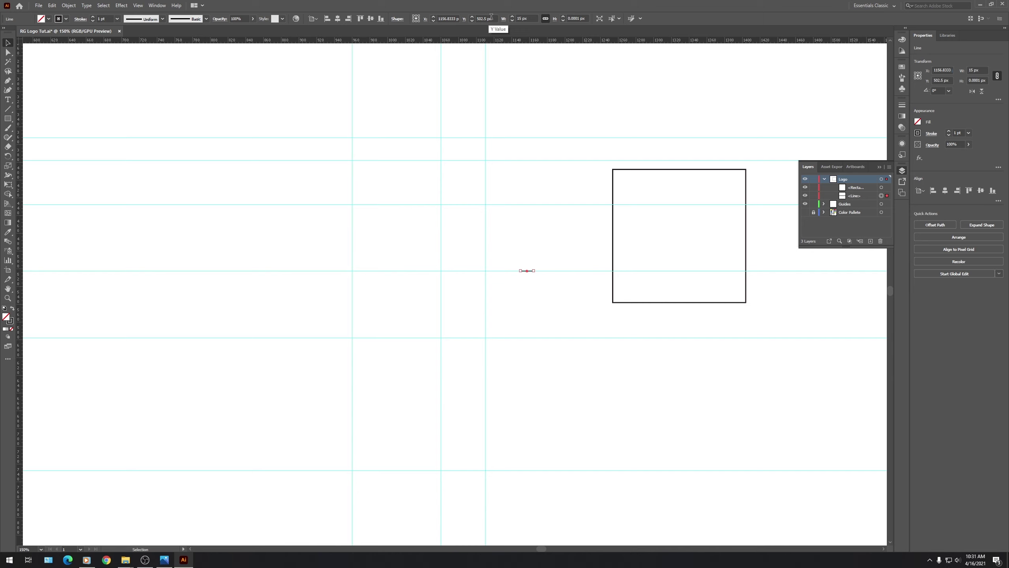
Zoom in and slide the short 15 px line into place beside the square.
{"action": "left_click", "coordinate": [564, 258]}
{"action": "key", "text": "ctrl+plus"}
{"action": "key", "text": "ctrl+plus"}
{"action": "key", "text": "ctrl+plus"}
{"action": "key", "text": "ctrl+plus"}
{"action": "left_click_drag", "start_coordinate": [637, 261], "coordinate": [444, 261]}
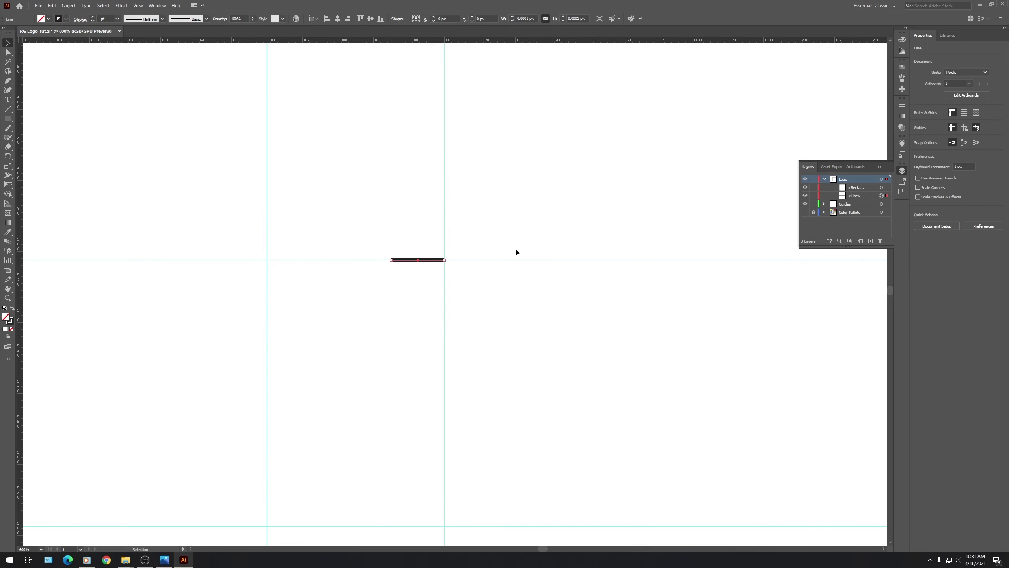
{"action": "left_click", "coordinate": [806, 205]}
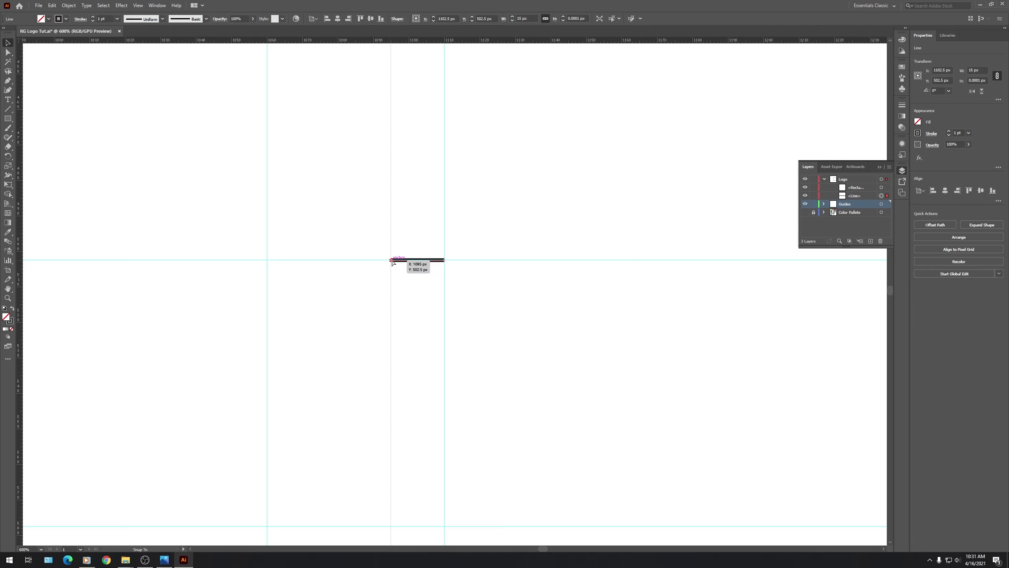
{"action": "left_click", "coordinate": [545, 219]}
{"action": "scroll", "coordinate": [442, 321], "scroll_direction": "down", "scroll_amount": 4}
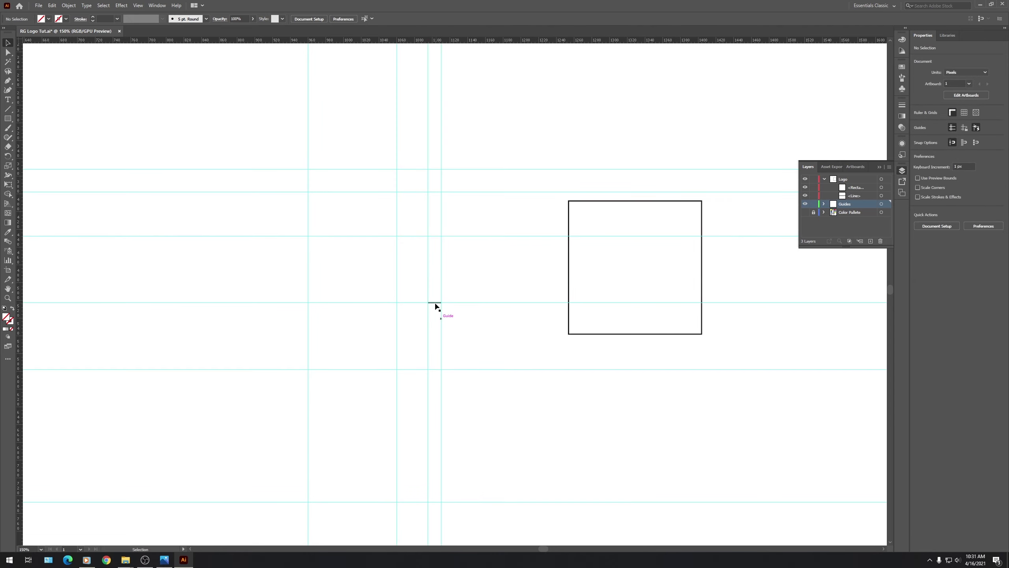
{"action": "left_click_drag", "start_coordinate": [432, 303], "coordinate": [506, 258]}
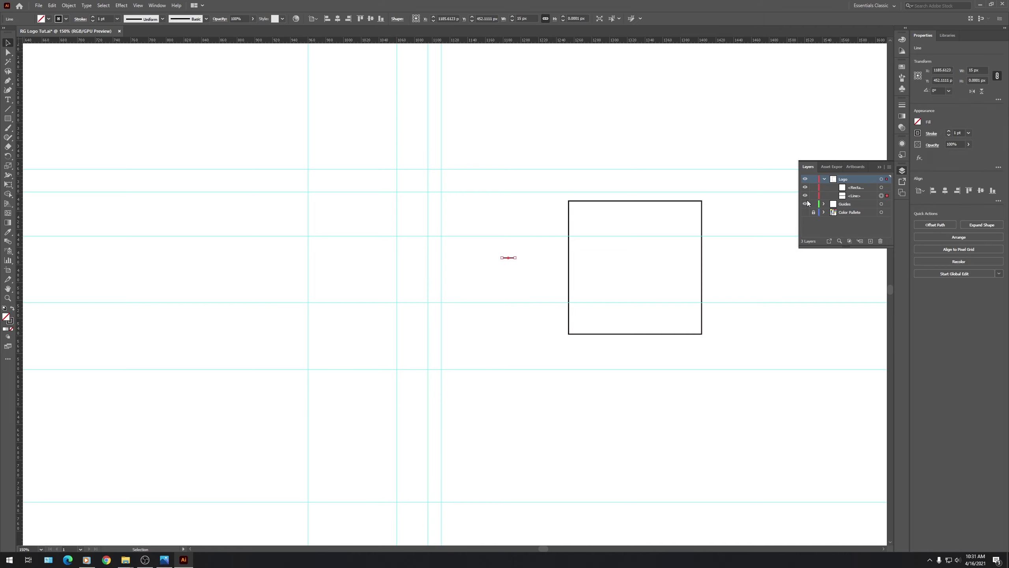
{"action": "left_click", "coordinate": [782, 208]}
{"action": "scroll", "coordinate": [407, 139], "scroll_direction": "down", "scroll_amount": 2}
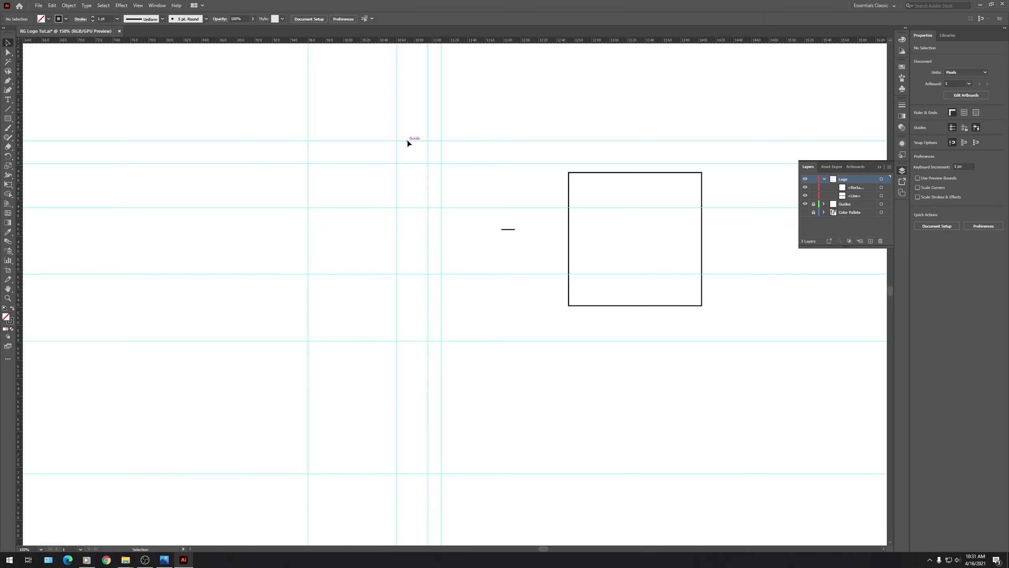
Draw a five-point straight-segment path through the guide intersections for half the shield.
{"action": "key", "text": "p"}
{"action": "left_click", "coordinate": [308, 141]}
{"action": "left_click", "coordinate": [396, 162]}
{"action": "left_click", "coordinate": [441, 207]}
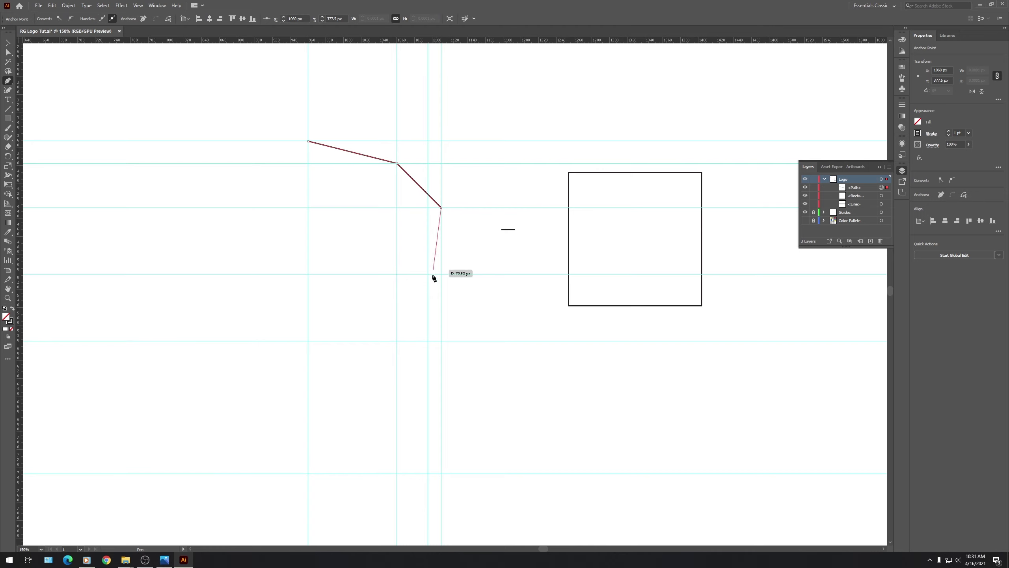
{"action": "left_click", "coordinate": [441, 340]}
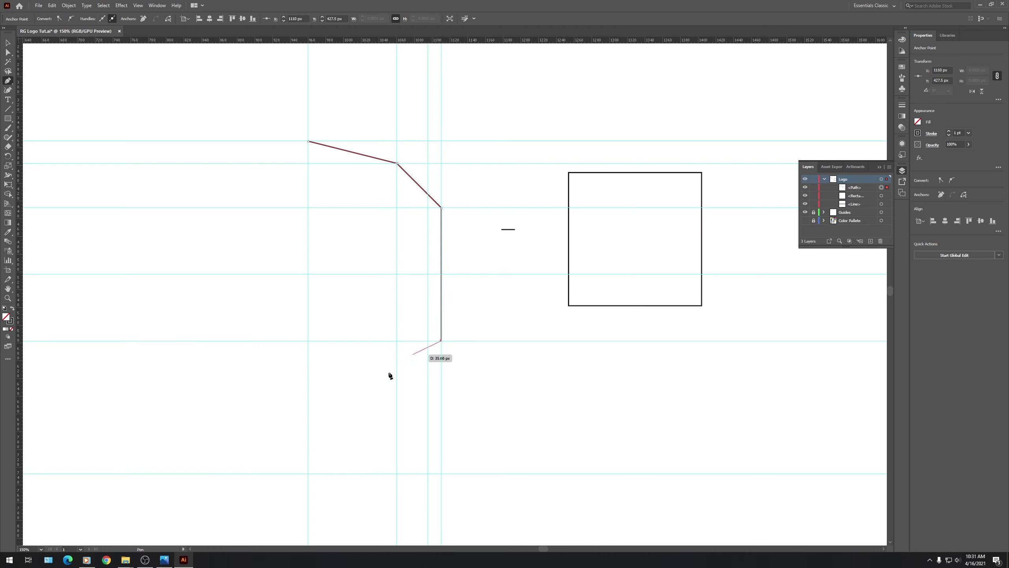
{"action": "left_click", "coordinate": [308, 473]}
{"action": "key", "text": "v"}
{"action": "left_click", "coordinate": [509, 161]}
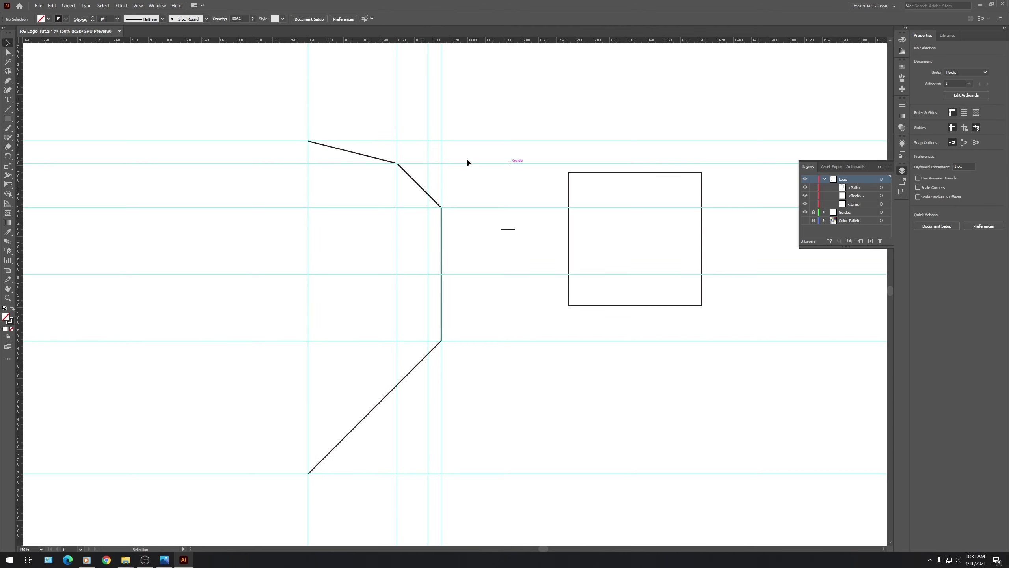
Test rounding the three shield corners with the Curvature tool, restoring each to sharp.
{"action": "scroll", "coordinate": [405, 163], "scroll_direction": "up", "scroll_amount": 5}
{"action": "scroll", "coordinate": [407, 163], "scroll_direction": "down", "scroll_amount": 6}
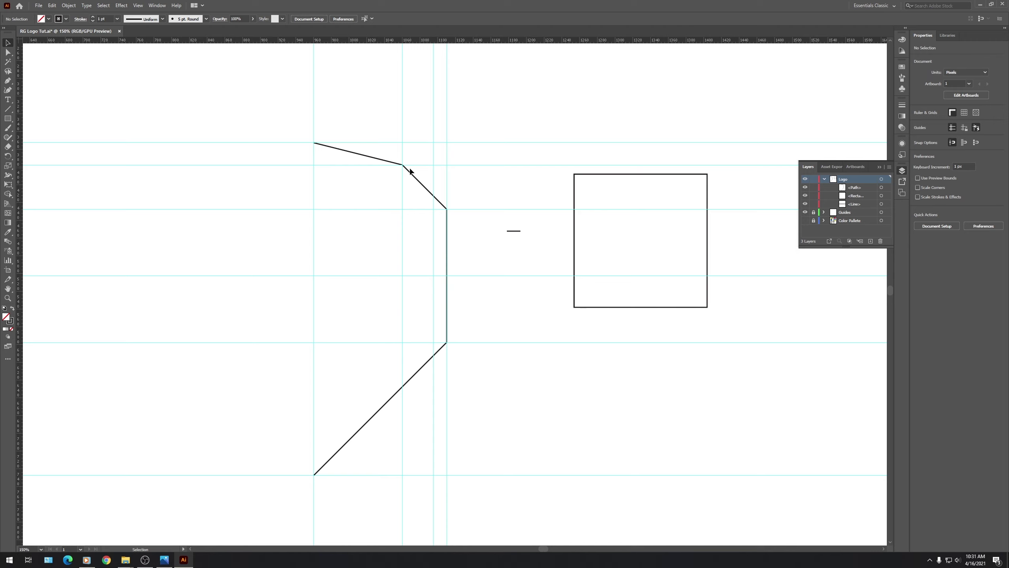
{"action": "left_click_drag", "start_coordinate": [437, 120], "coordinate": [313, 230]}
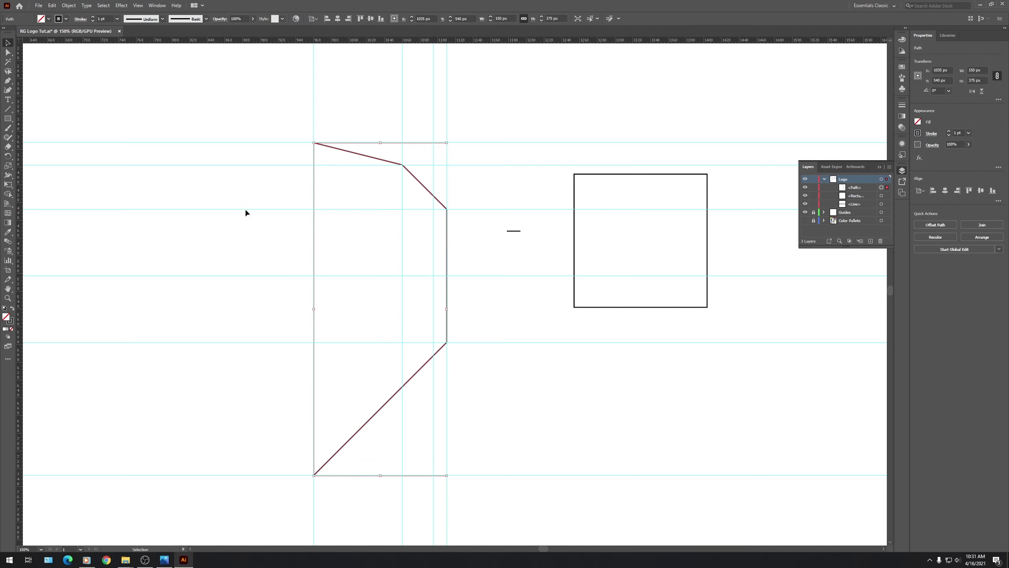
{"action": "left_click", "coordinate": [7, 92]}
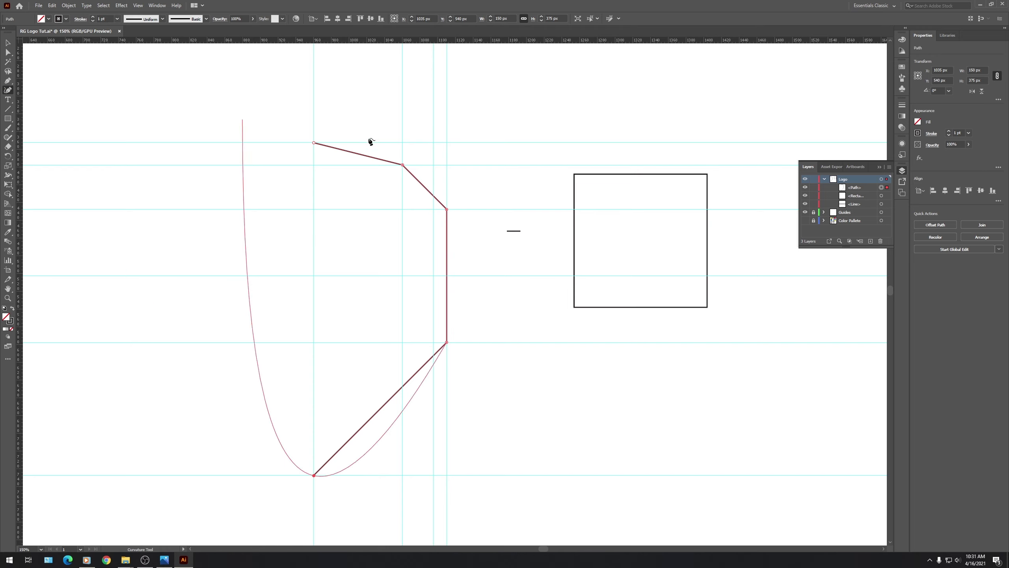
{"action": "double_click", "coordinate": [402, 165]}
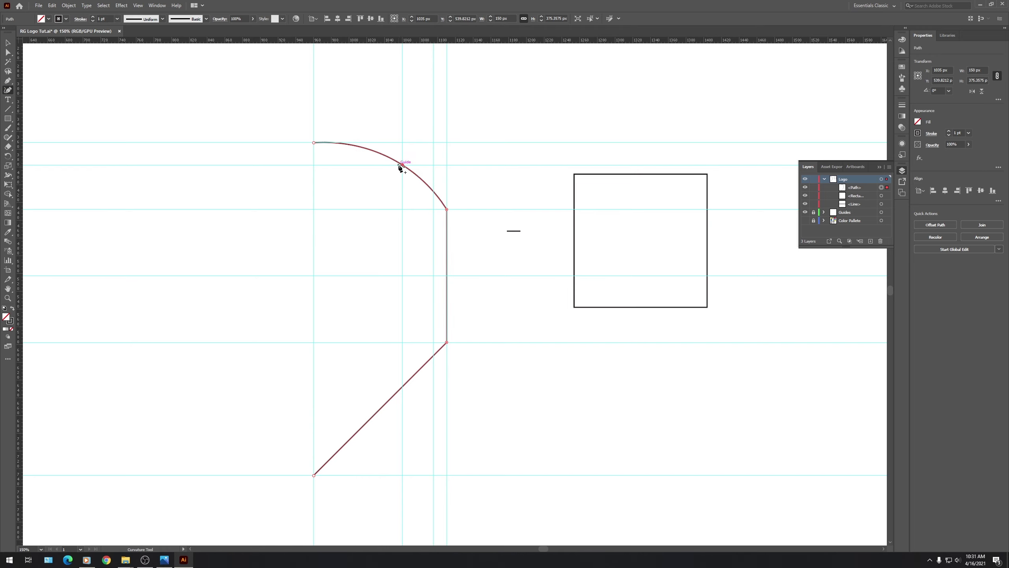
{"action": "double_click", "coordinate": [402, 165]}
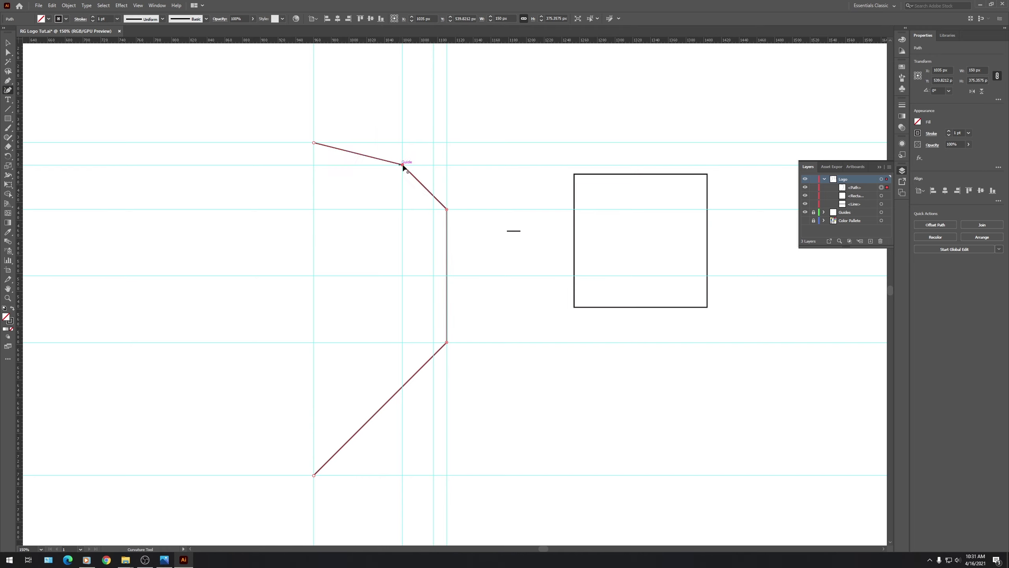
{"action": "double_click", "coordinate": [447, 209]}
{"action": "double_click", "coordinate": [447, 209]}
{"action": "double_click", "coordinate": [447, 343]}
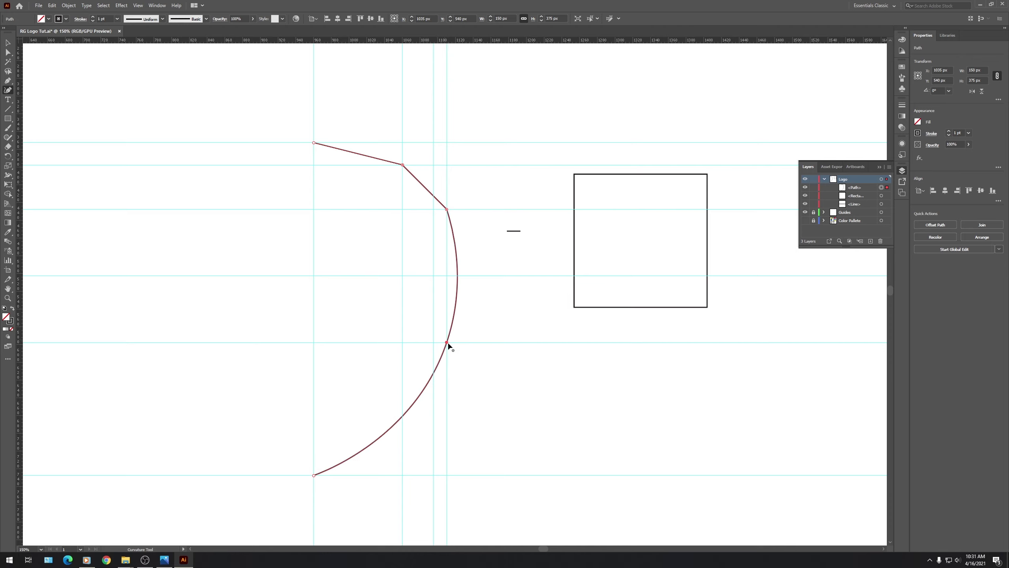
{"action": "double_click", "coordinate": [447, 342]}
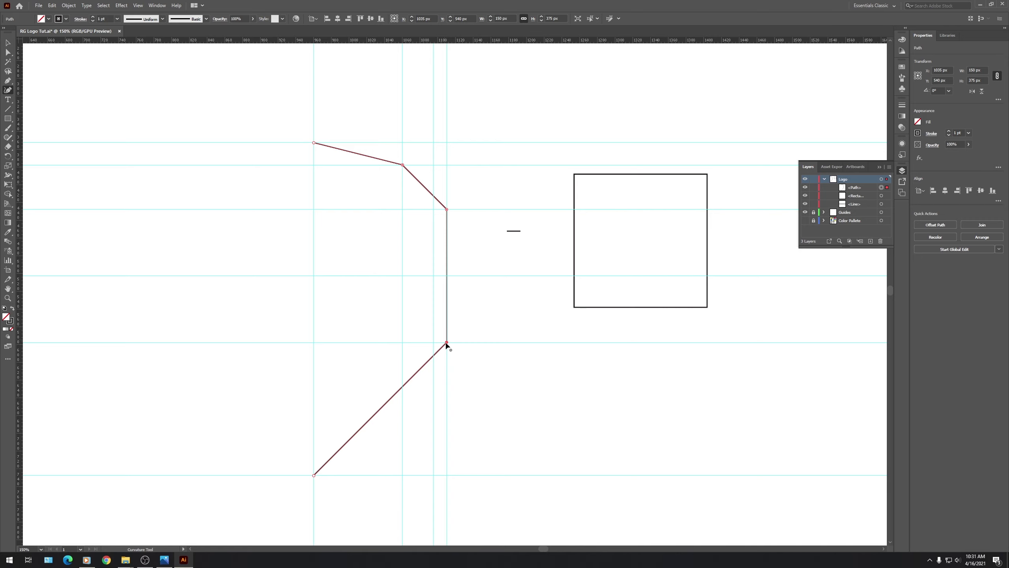
{"action": "key", "text": "a"}
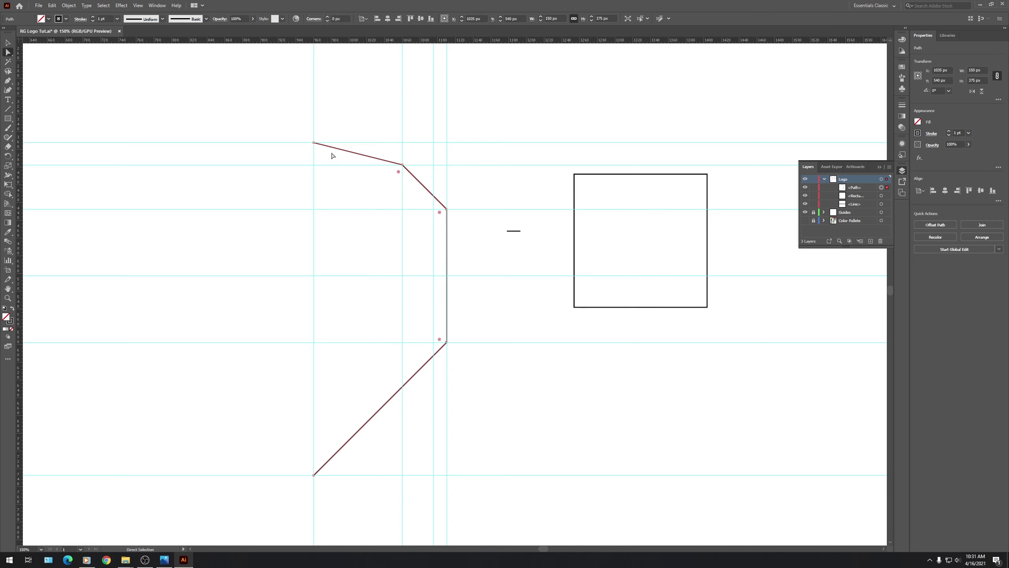
{"action": "key", "text": "v"}
{"action": "left_click", "coordinate": [520, 203]}
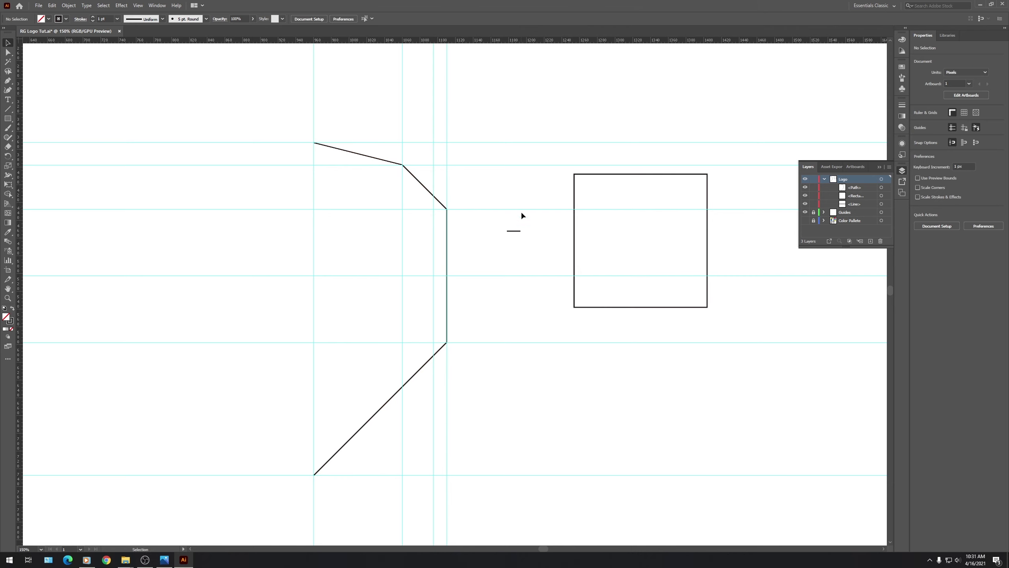
Widen the short line to 75 px, place it at the top-left intersection, and unlock Guides.
{"action": "left_click_drag", "start_coordinate": [513, 231], "coordinate": [482, 122]}
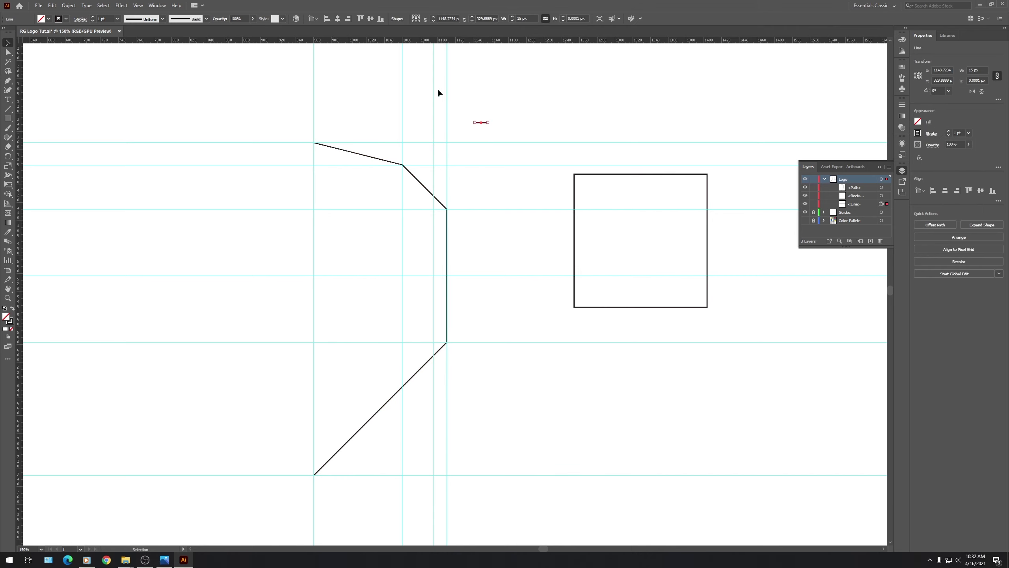
{"action": "left_click", "coordinate": [531, 19]}
{"action": "type", "text": "75"}
{"action": "key", "text": "Return"}
{"action": "left_click", "coordinate": [464, 91]}
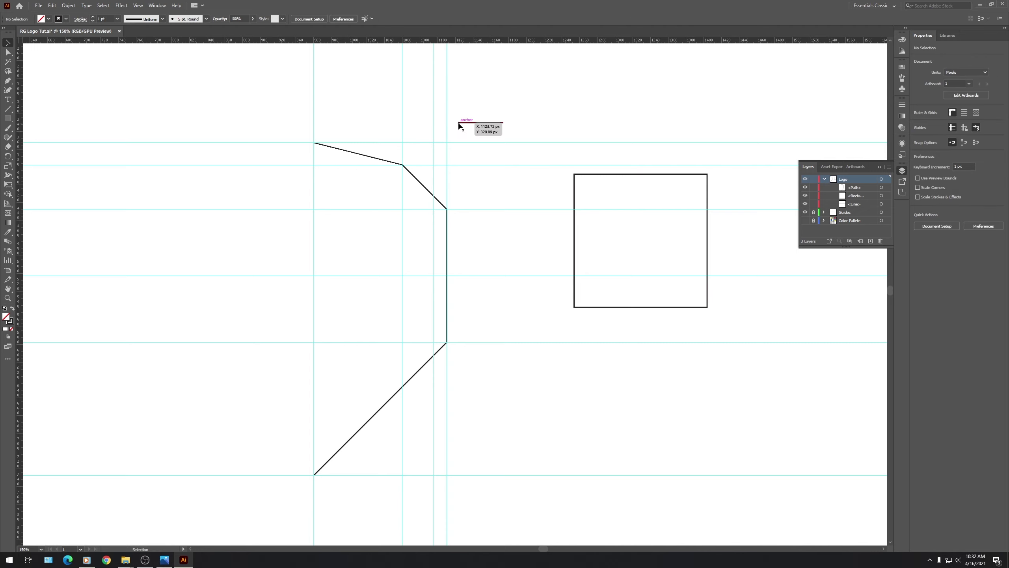
{"action": "left_click_drag", "start_coordinate": [369, 151], "coordinate": [322, 163]}
{"action": "left_click", "coordinate": [813, 211]}
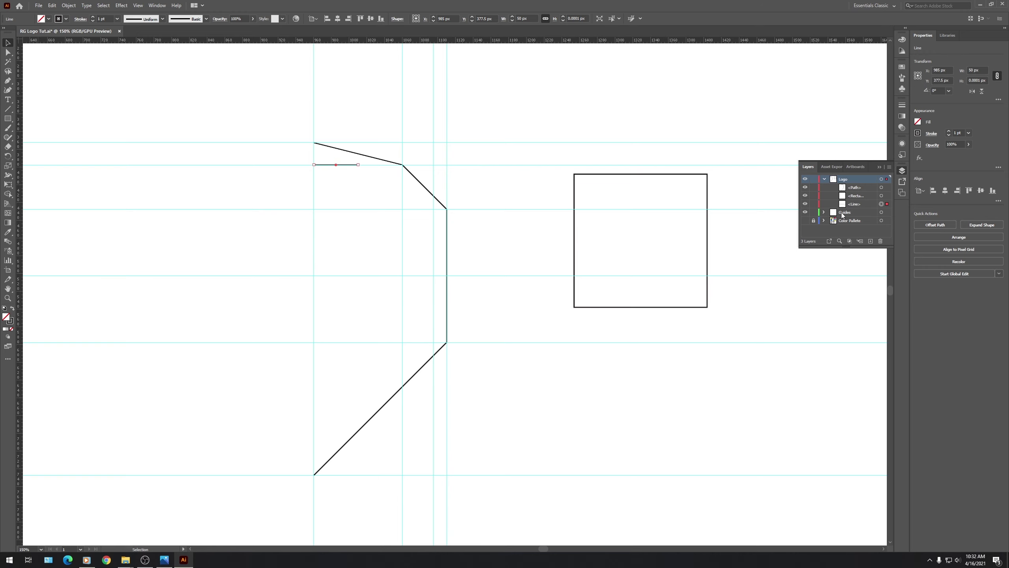
{"action": "left_click", "coordinate": [844, 212]}
{"action": "scroll", "coordinate": [312, 157], "scroll_direction": "up", "scroll_amount": 6}
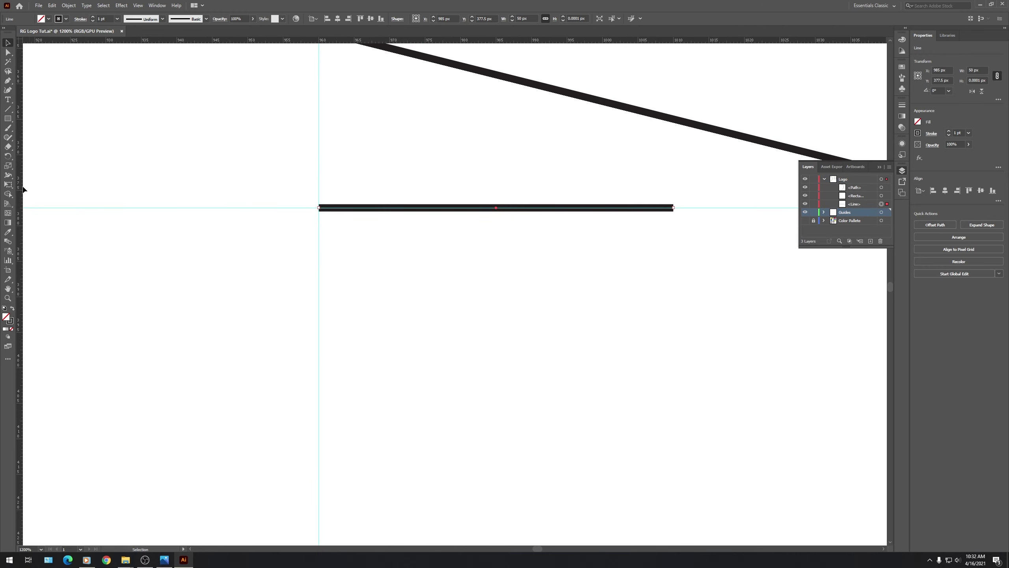
Add a vertical guide at the short line's right end, relock Guides, and move the line aside.
{"action": "left_click_drag", "start_coordinate": [482, 233], "coordinate": [673, 207]}
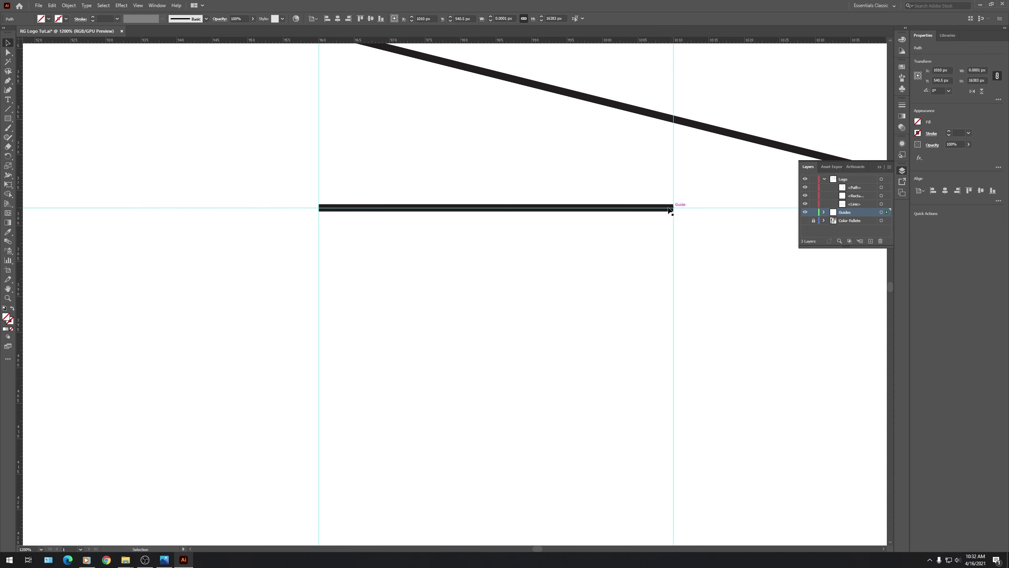
{"action": "left_click", "coordinate": [813, 212]}
{"action": "scroll", "coordinate": [317, 207], "scroll_direction": "down", "scroll_amount": 4}
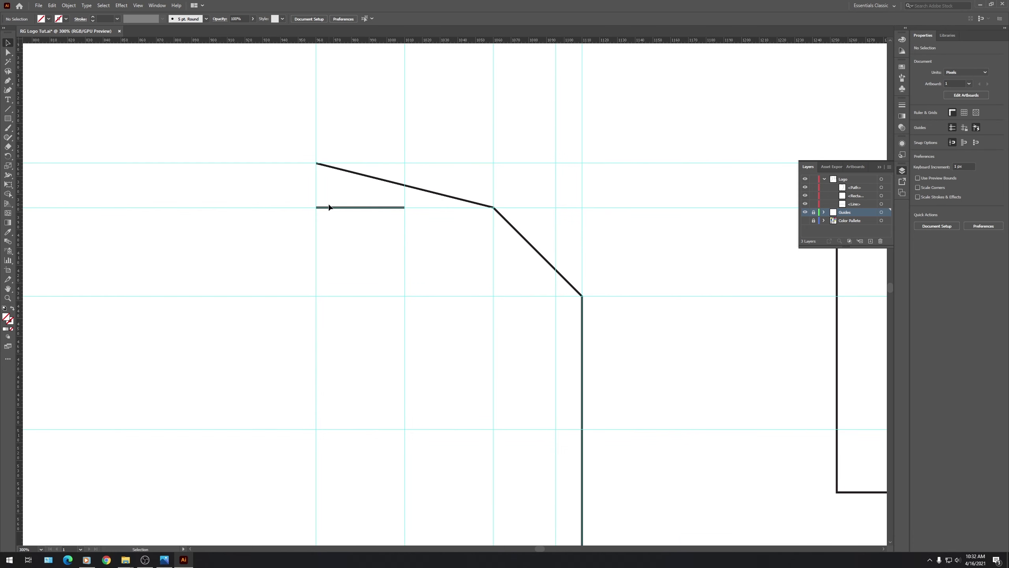
{"action": "left_click_drag", "start_coordinate": [349, 207], "coordinate": [639, 122]}
Drag the shield's top segment and level its lower handle into a smooth S-curve.
{"action": "key", "text": "a"}
{"action": "left_click", "coordinate": [325, 166]}
{"action": "left_click", "coordinate": [316, 162]}
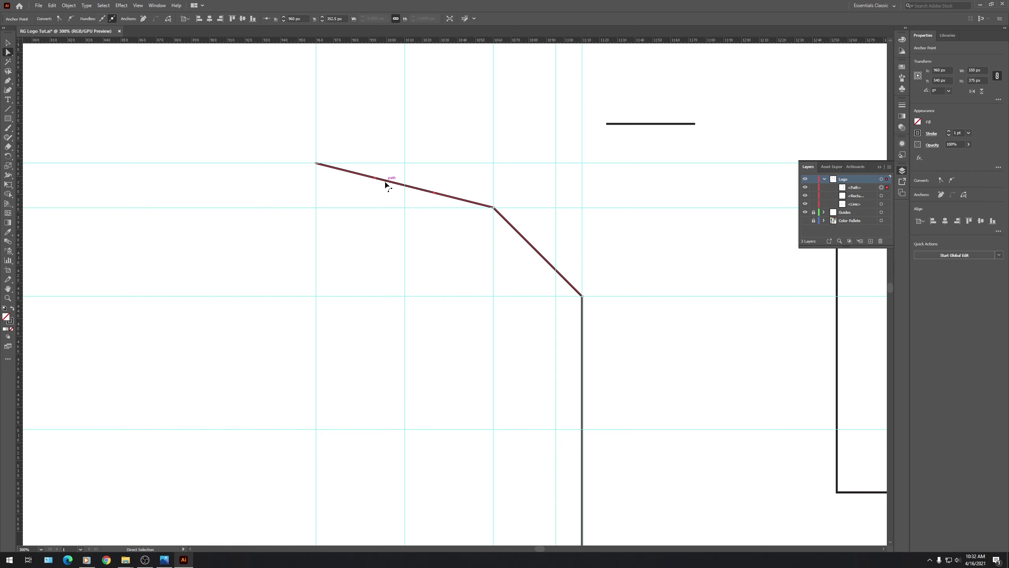
{"action": "left_click_drag", "start_coordinate": [382, 176], "coordinate": [405, 164]}
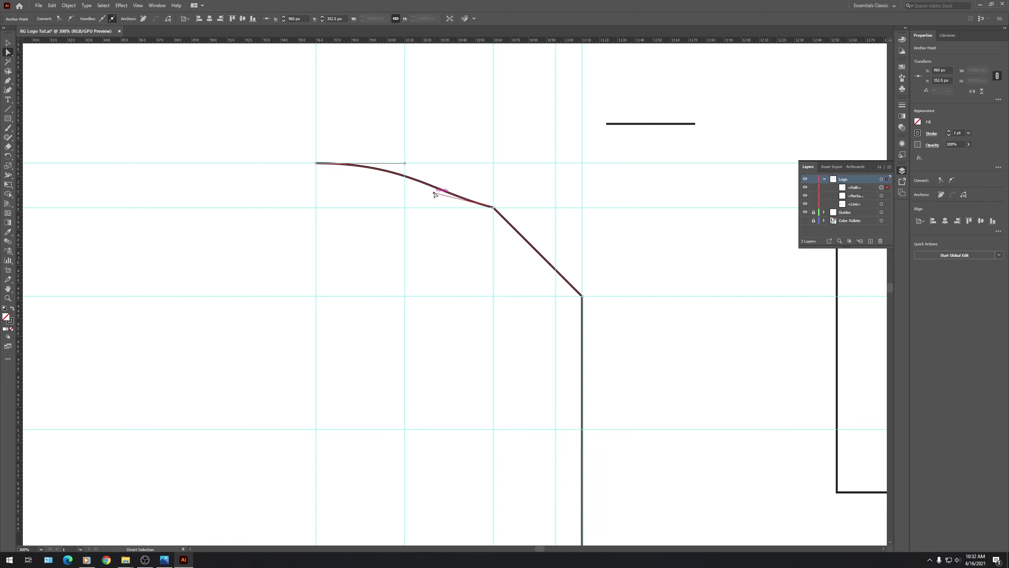
{"action": "left_click_drag", "start_coordinate": [434, 194], "coordinate": [405, 207]}
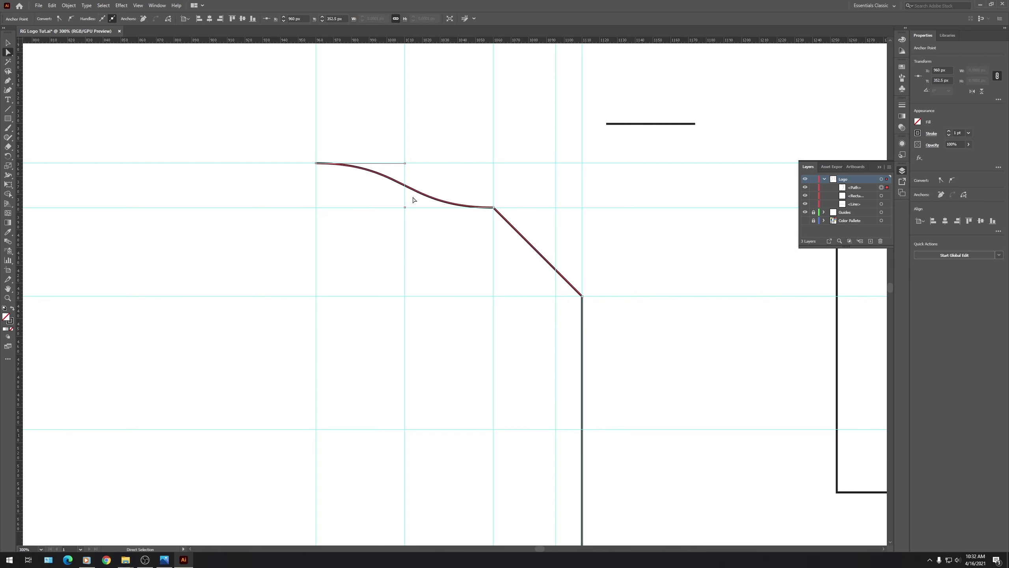
{"action": "left_click", "coordinate": [455, 118]}
{"action": "scroll", "coordinate": [333, 100], "scroll_direction": "down", "scroll_amount": 3}
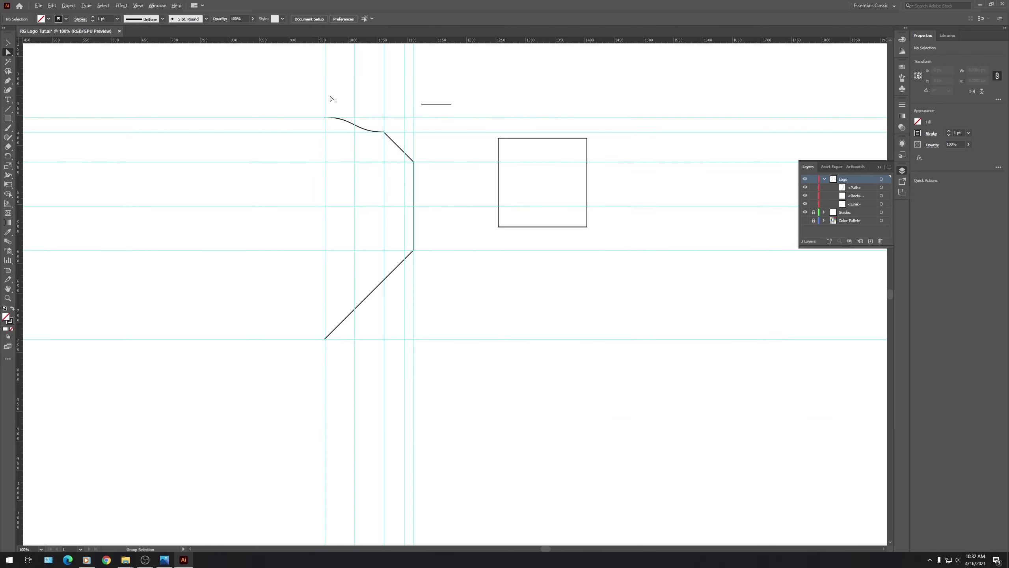
Bow the half shield's straight vertical side inward into a curve.
{"action": "scroll", "coordinate": [417, 209], "scroll_direction": "up", "scroll_amount": 3}
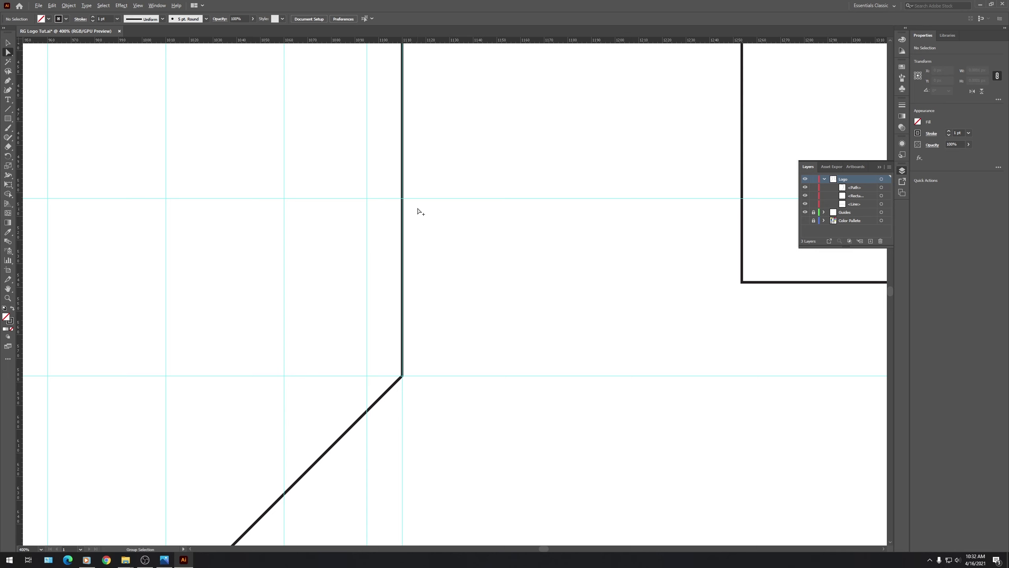
{"action": "left_click", "coordinate": [406, 187]}
{"action": "scroll", "coordinate": [411, 191], "scroll_direction": "up", "scroll_amount": 2}
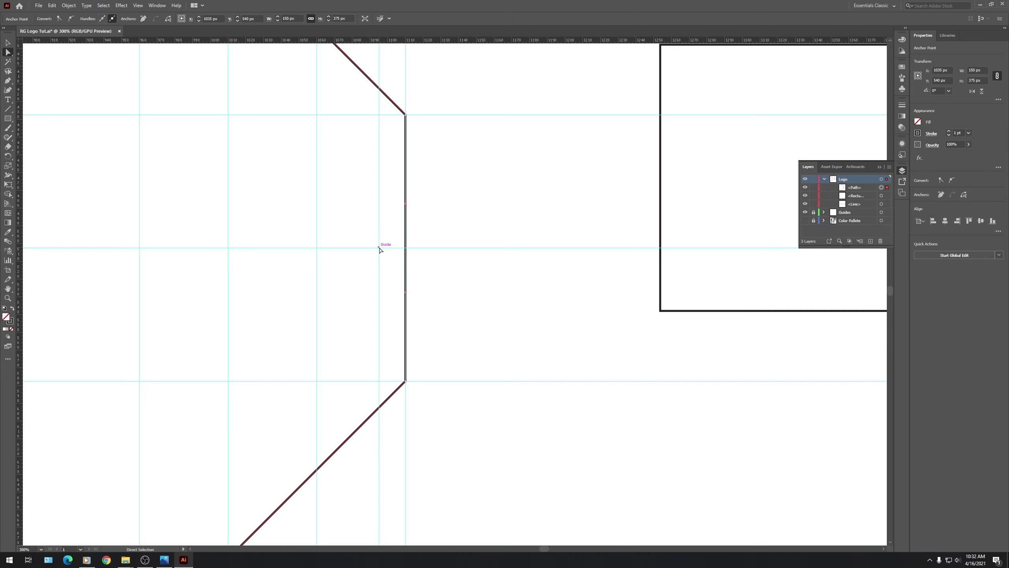
{"action": "scroll", "coordinate": [405, 246], "scroll_direction": "up", "scroll_amount": 5}
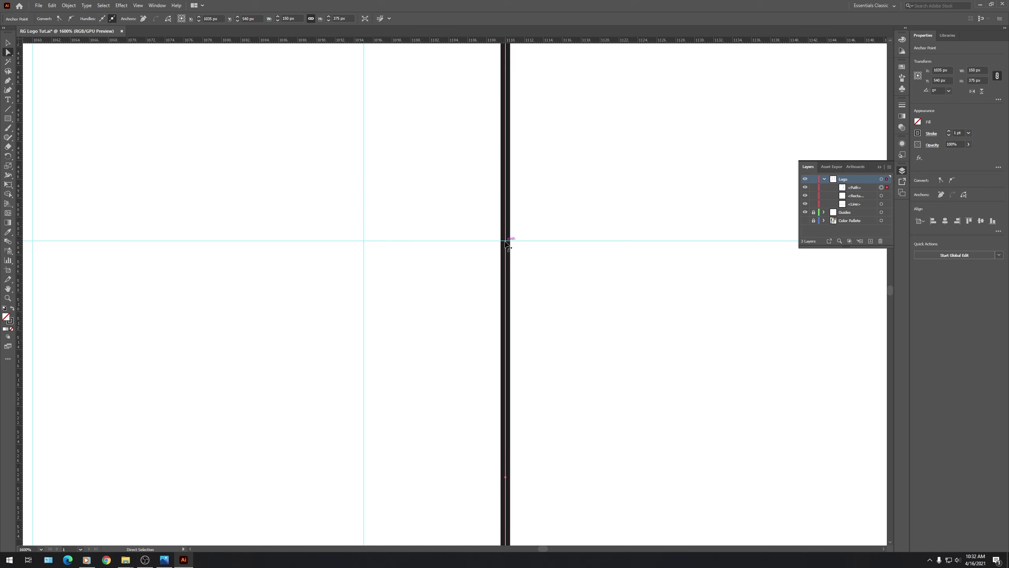
{"action": "left_click_drag", "start_coordinate": [506, 243], "coordinate": [363, 241]}
{"action": "scroll", "coordinate": [378, 243], "scroll_direction": "down", "scroll_amount": 8}
{"action": "left_click", "coordinate": [451, 259]}
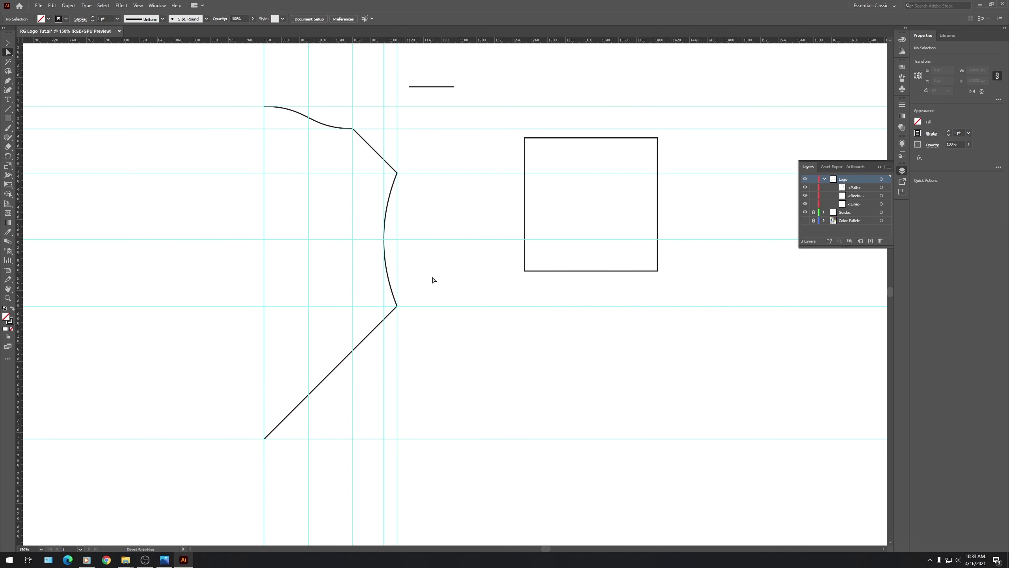
Bend the lower diagonal edge into a smooth S-curve down to the bottom point.
{"action": "left_click", "coordinate": [396, 306]}
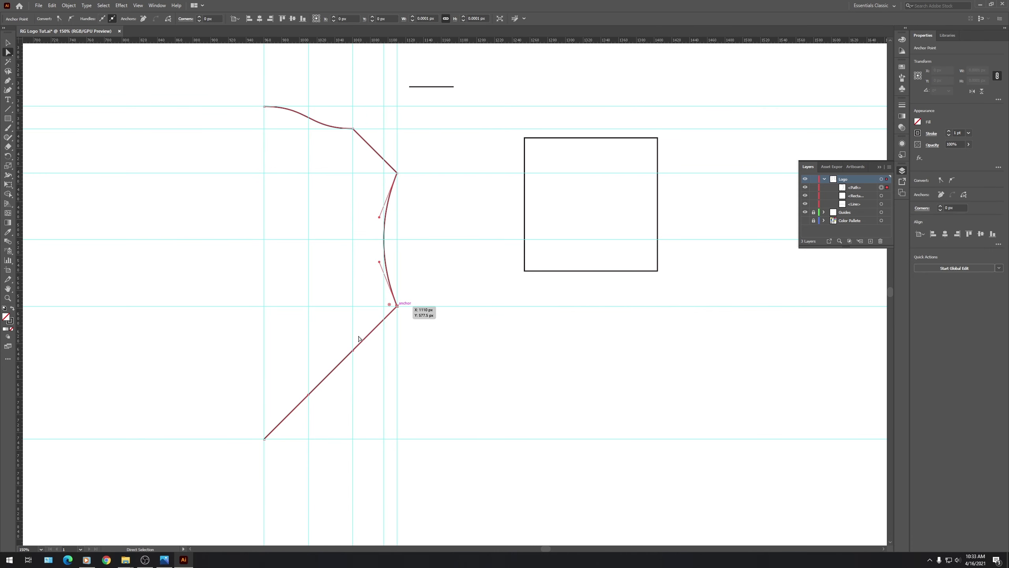
{"action": "left_click_drag", "start_coordinate": [353, 353], "coordinate": [397, 382]}
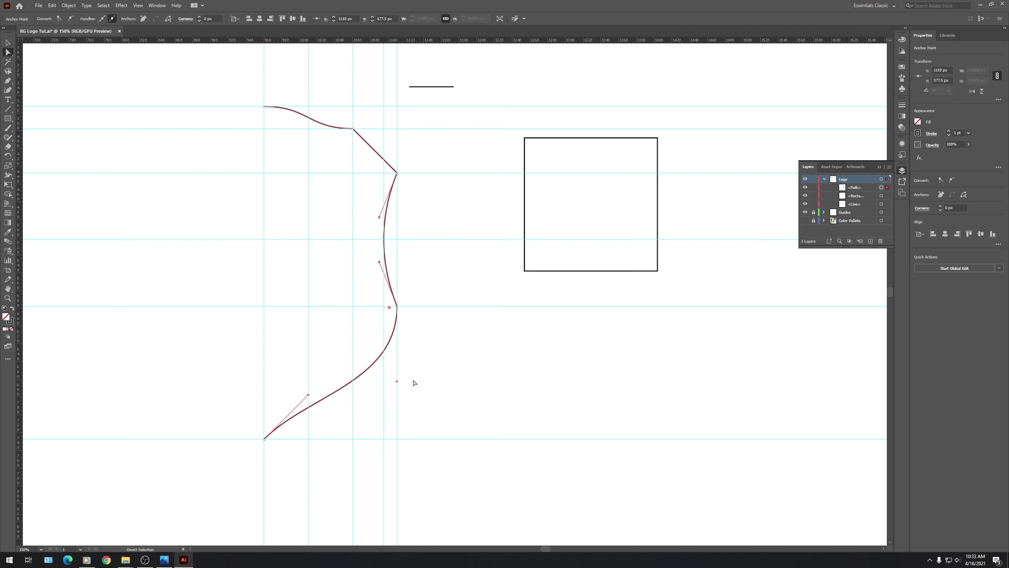
{"action": "left_click", "coordinate": [413, 383]}
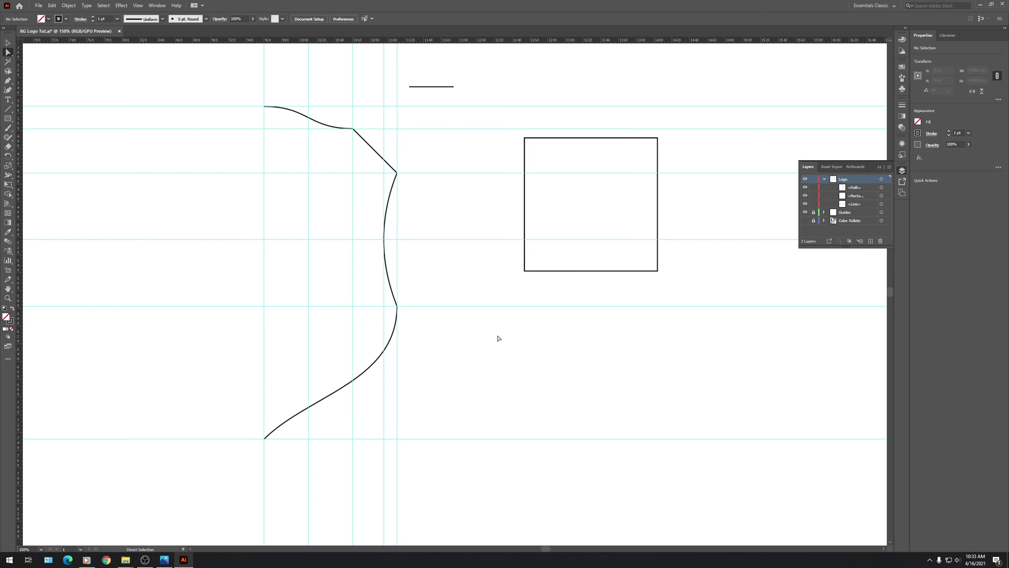
{"action": "key", "text": "v"}
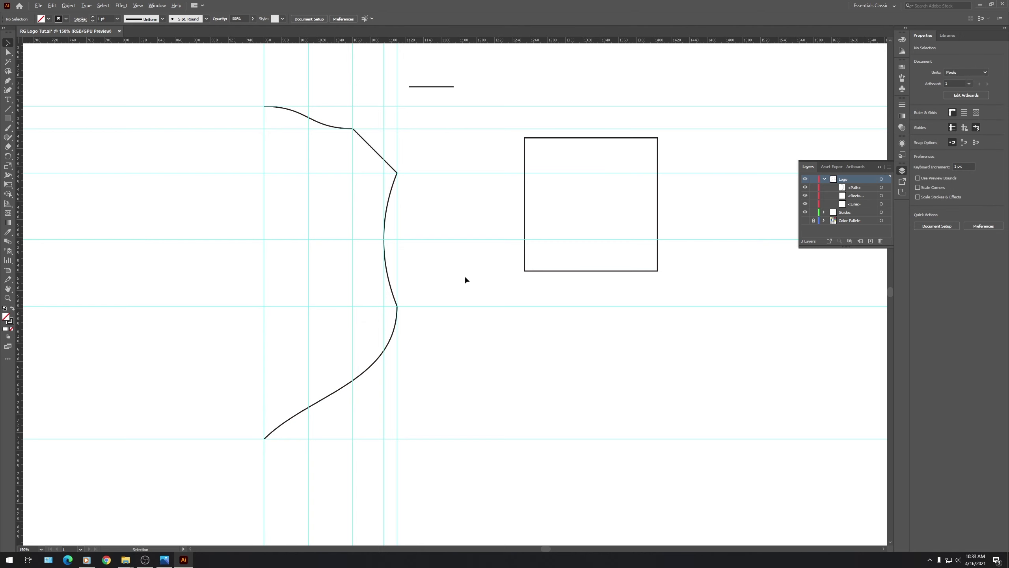
Delete all horizontal guides and every vertical guide except the centre line.
{"action": "key", "text": "ctrl+minus"}
{"action": "key", "text": "ctrl+minus"}
{"action": "left_click_drag", "start_coordinate": [599, 196], "coordinate": [606, 396]}
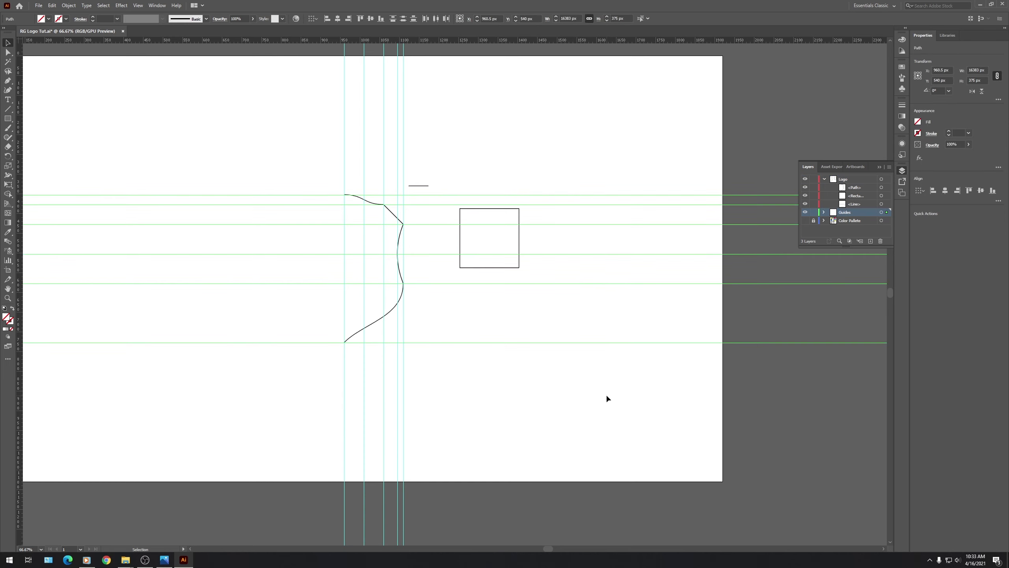
{"action": "key", "text": "Delete"}
{"action": "left_click_drag", "start_coordinate": [441, 144], "coordinate": [357, 151]}
{"action": "key", "text": "Delete"}
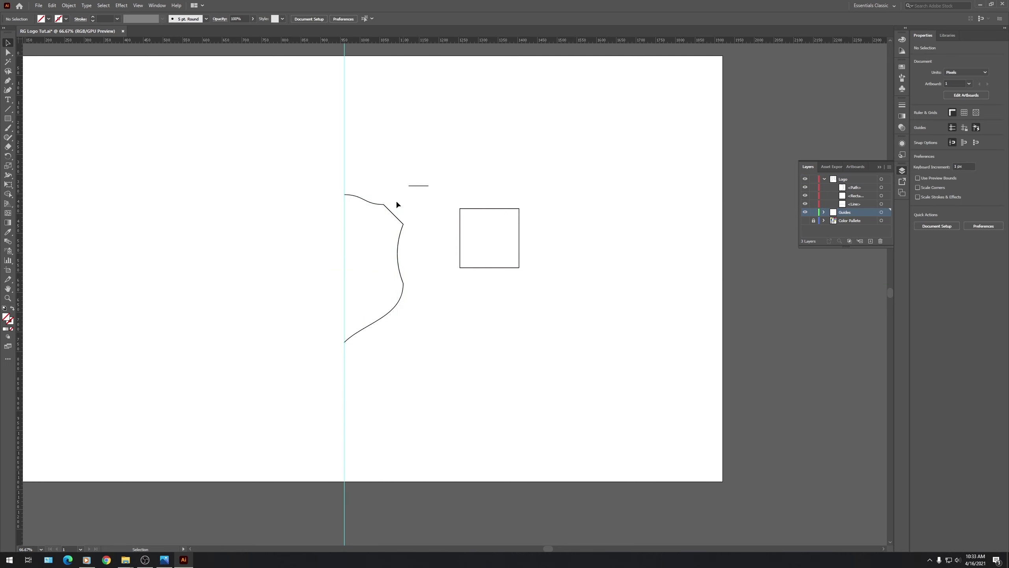
Make a vertically reflected copy of the half-shield path.
{"action": "key", "text": "ctrl+plus"}
{"action": "key", "text": "ctrl+plus"}
{"action": "left_click_drag", "start_coordinate": [412, 237], "coordinate": [412, 238]}
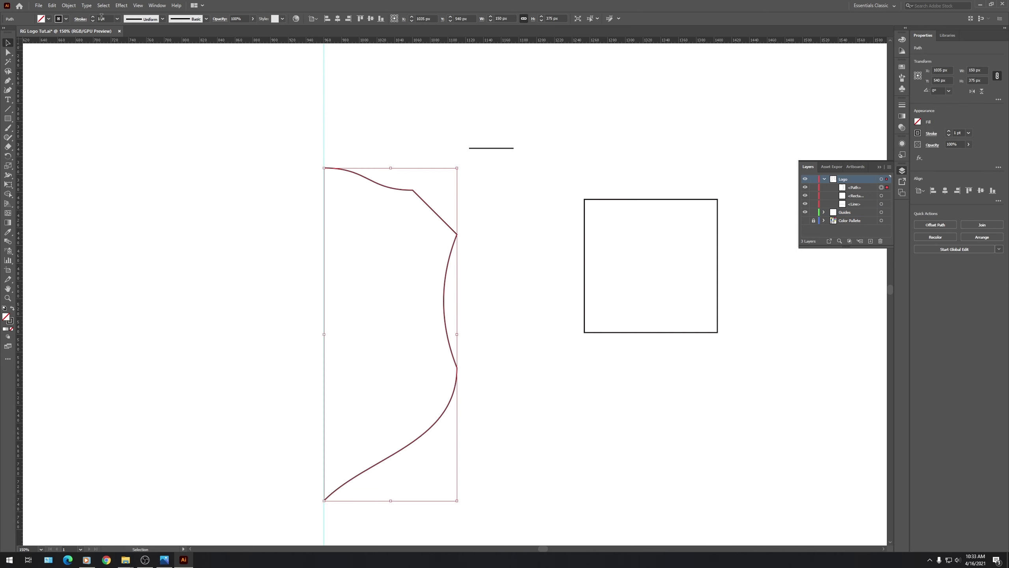
{"action": "left_click", "coordinate": [68, 5]}
{"action": "mouse_move", "coordinate": [79, 15]}
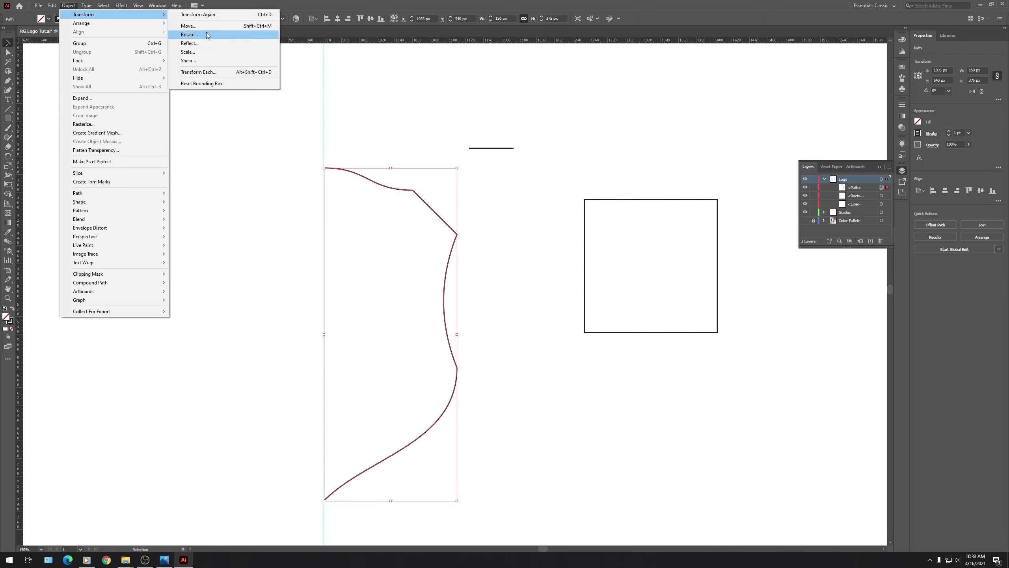
{"action": "left_click", "coordinate": [195, 43]}
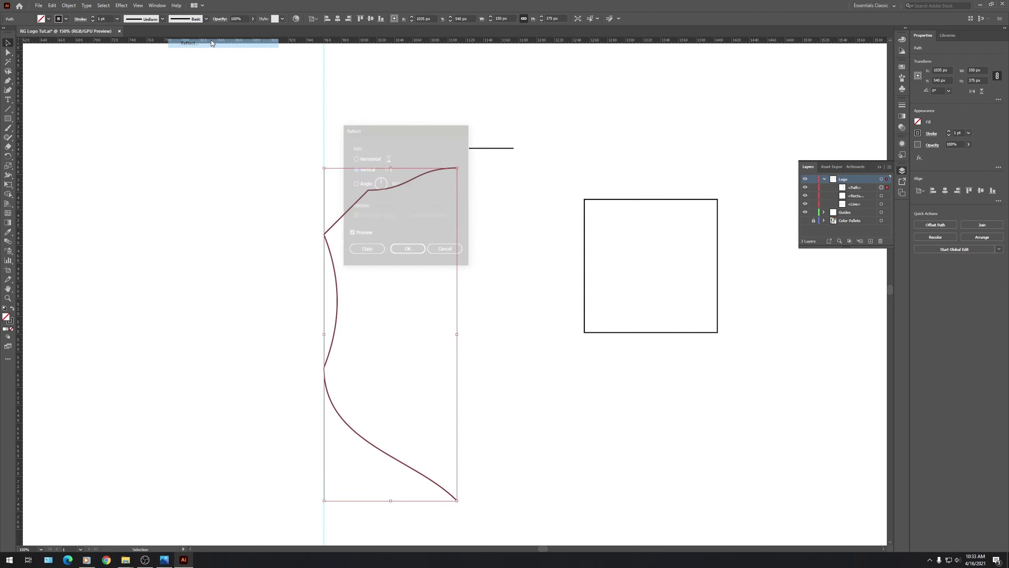
{"action": "left_click", "coordinate": [366, 250]}
Snap the mirrored copy to the centre guide and join both halves into one path.
{"action": "left_click", "coordinate": [484, 191]}
{"action": "left_click_drag", "start_coordinate": [457, 168], "coordinate": [347, 198]}
{"action": "key", "text": "ctrl+j"}
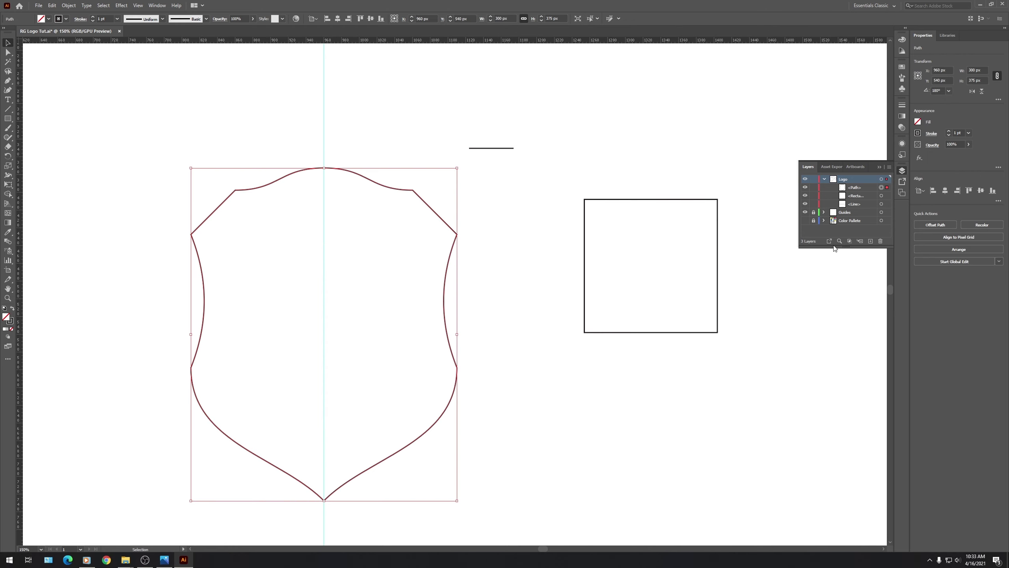
{"action": "left_click", "coordinate": [332, 106]}
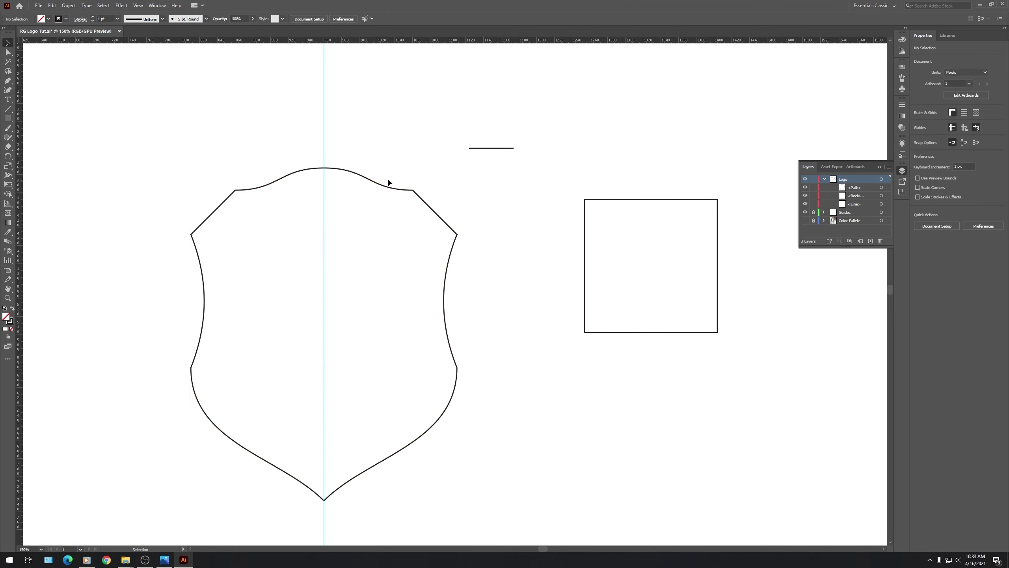
Add a 5 px Offset Path outline around the shield.
{"action": "left_click", "coordinate": [363, 179]}
{"action": "scroll", "coordinate": [374, 151], "scroll_direction": "down", "scroll_amount": 3}
{"action": "scroll", "coordinate": [378, 149], "scroll_direction": "up", "scroll_amount": 1}
{"action": "scroll", "coordinate": [379, 148], "scroll_direction": "up", "scroll_amount": 2}
{"action": "left_click", "coordinate": [394, 123]}
{"action": "left_click", "coordinate": [374, 183]}
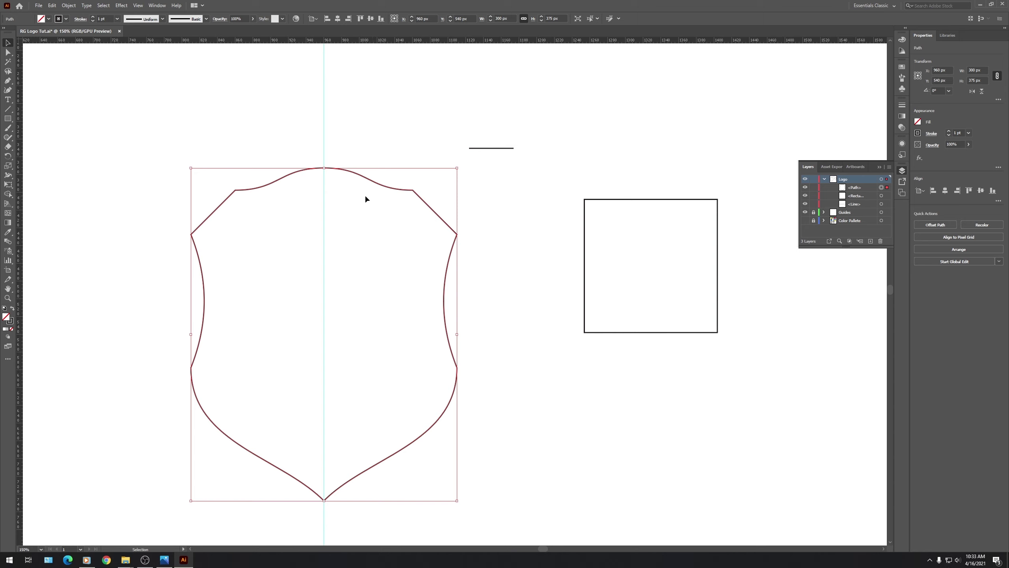
{"action": "left_click", "coordinate": [68, 5]}
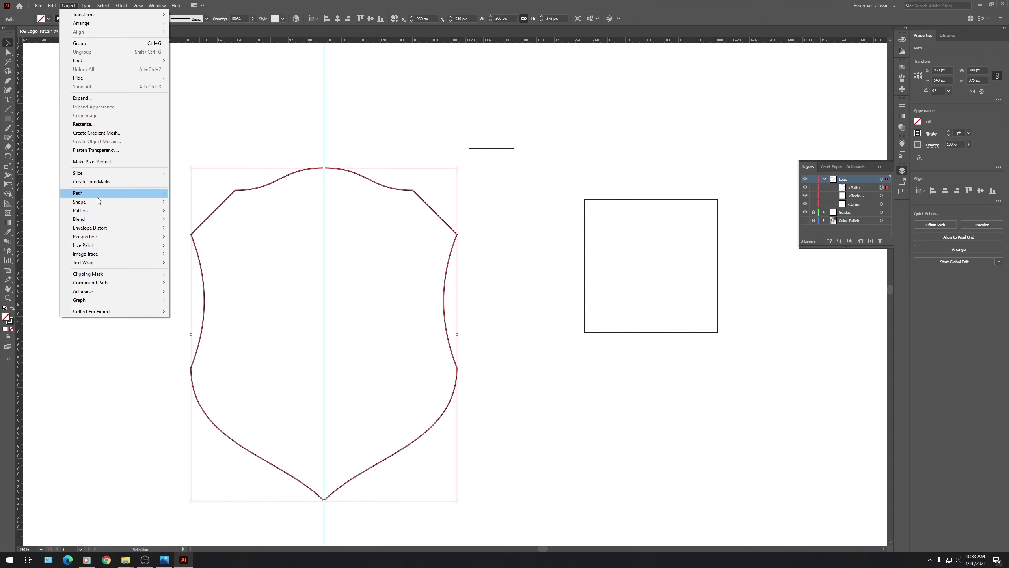
{"action": "mouse_move", "coordinate": [96, 194]}
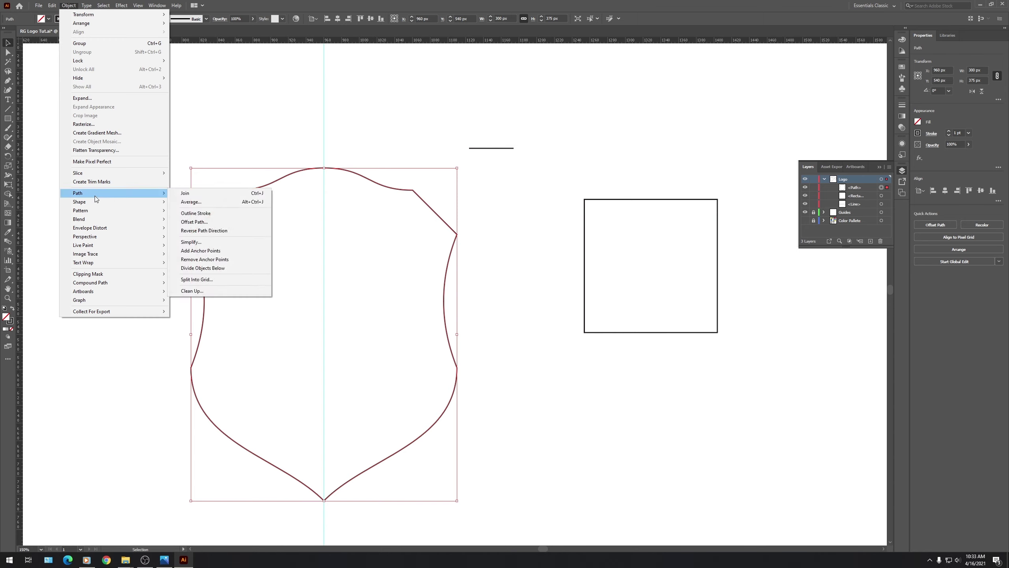
{"action": "left_click", "coordinate": [232, 221]}
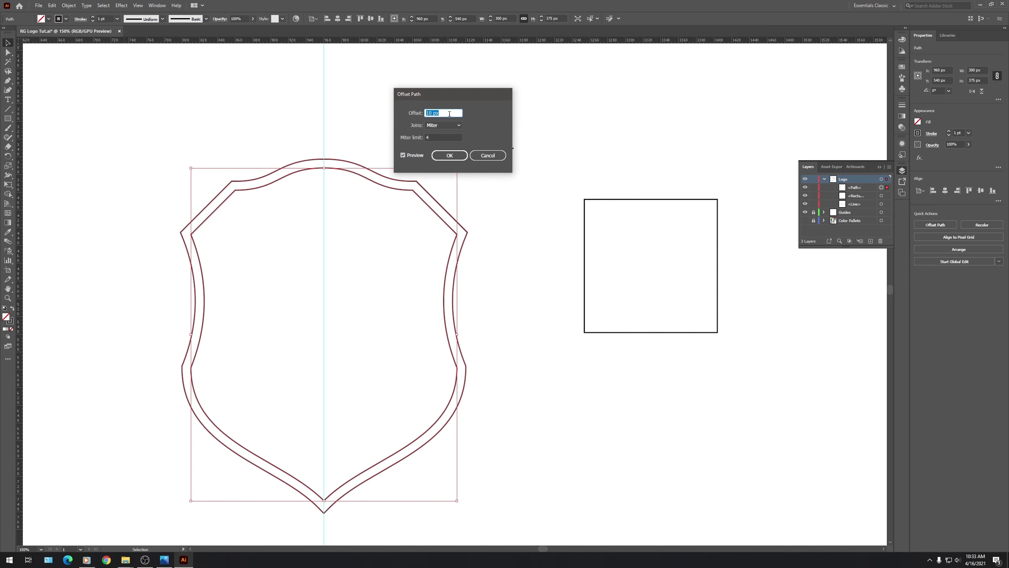
{"action": "type", "text": "5"}
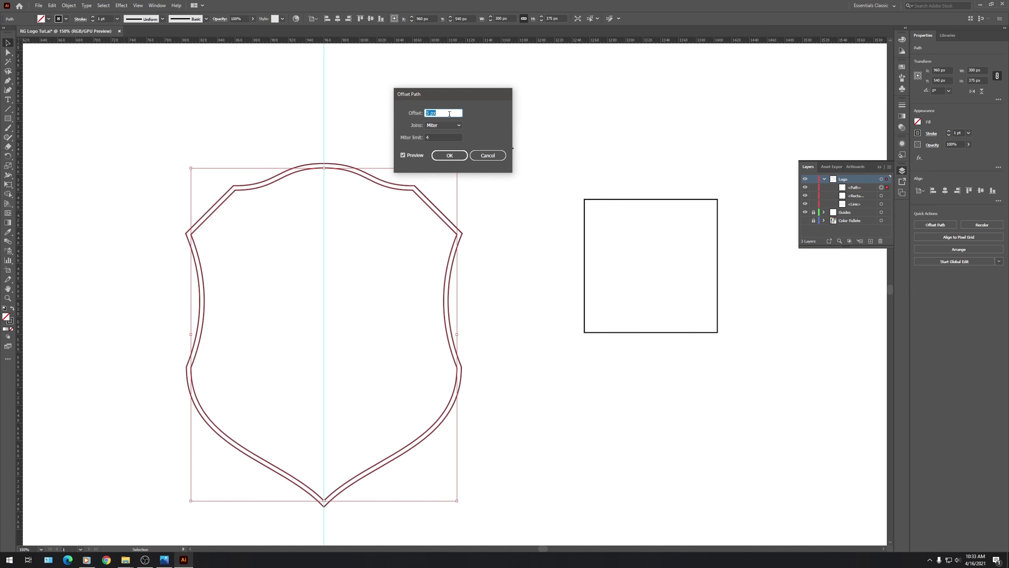
{"action": "left_click", "coordinate": [447, 156]}
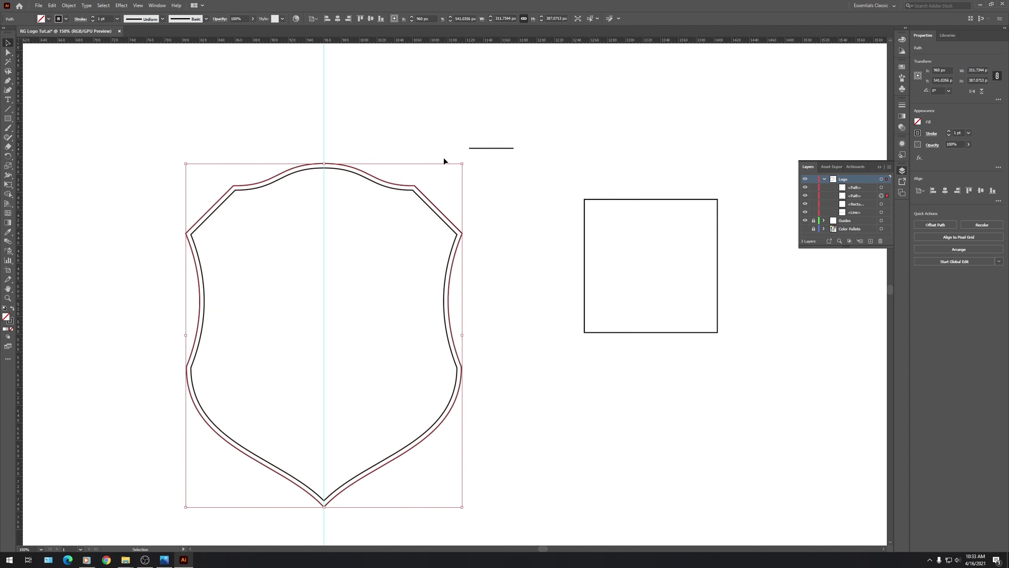
Apply a second 5 px Offset Path to the new outline.
{"action": "left_click", "coordinate": [68, 6]}
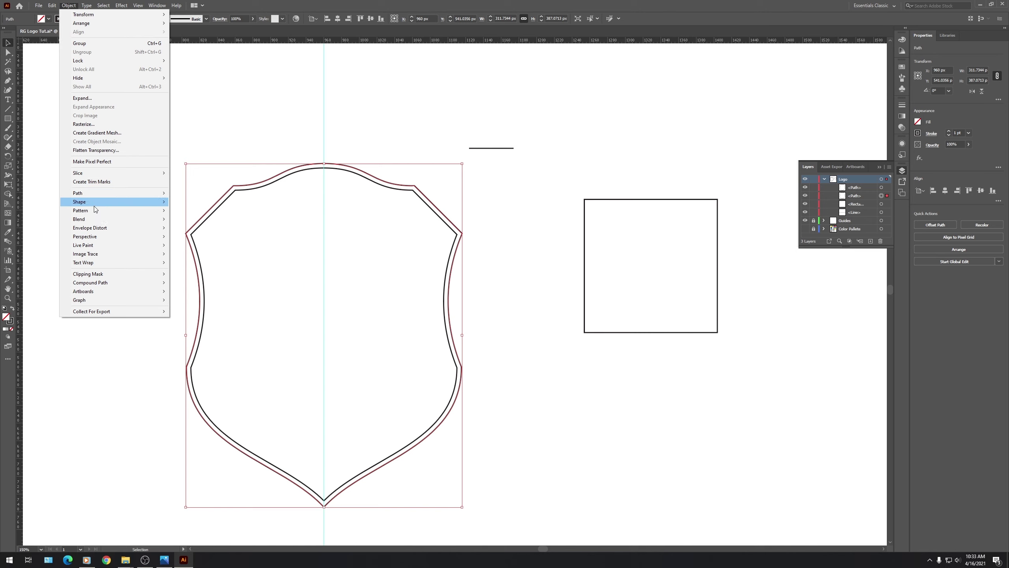
{"action": "mouse_move", "coordinate": [132, 194]}
{"action": "left_click", "coordinate": [213, 221]}
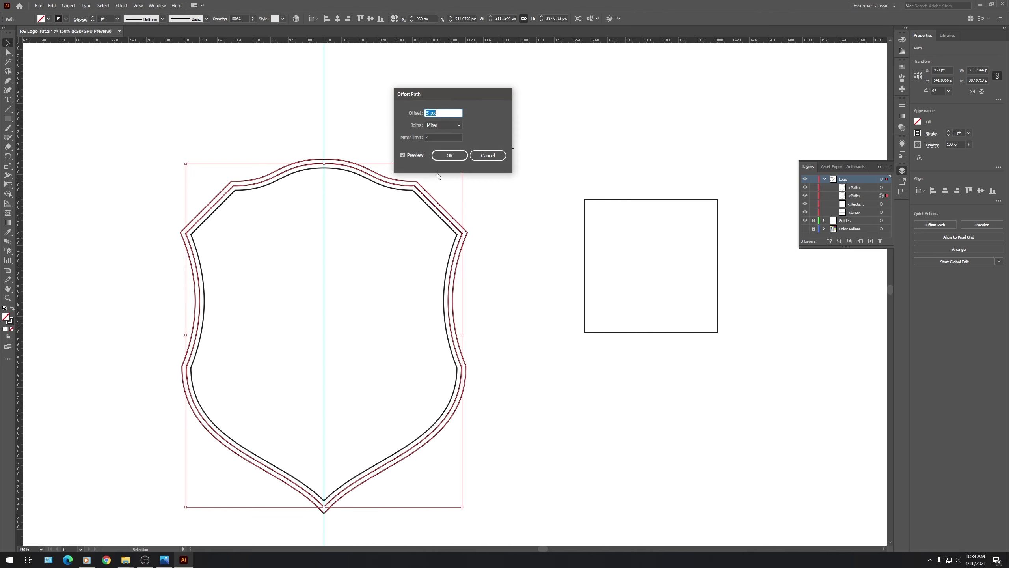
{"action": "left_click", "coordinate": [442, 157]}
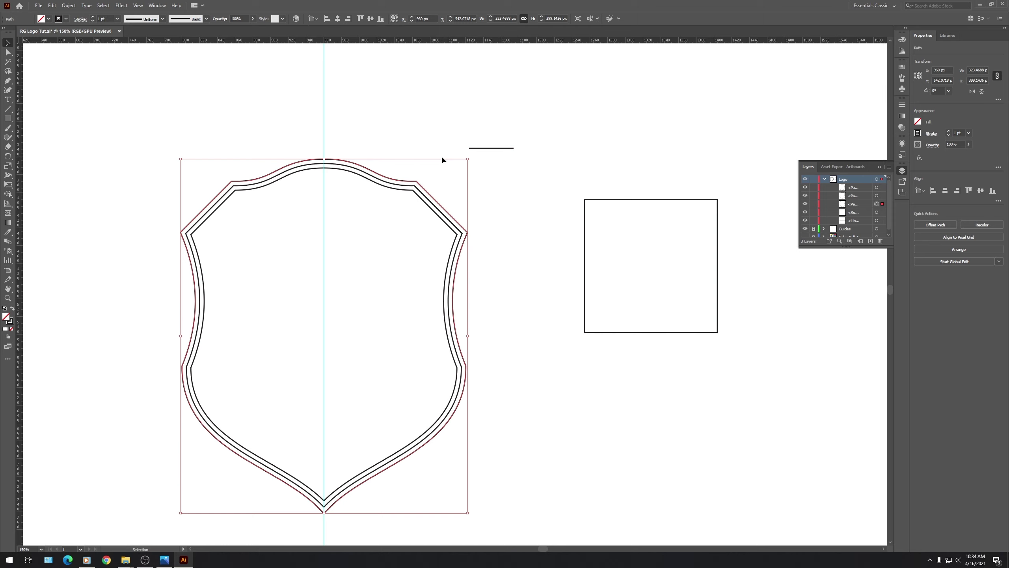
{"action": "left_click", "coordinate": [600, 146]}
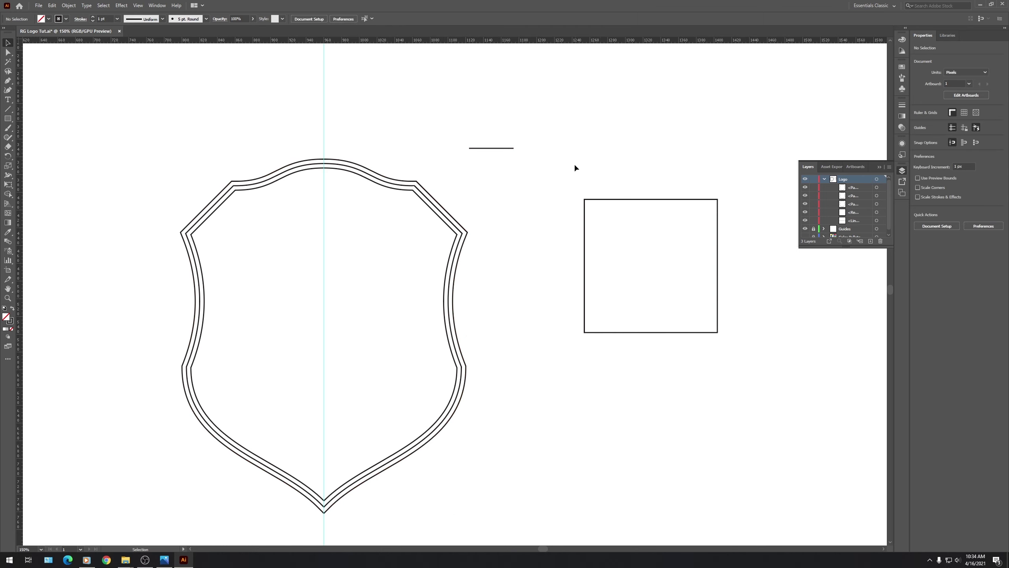
Merge the outline band regions into a double border with the Shape Builder tool.
{"action": "scroll", "coordinate": [538, 229], "scroll_direction": "down", "scroll_amount": 5}
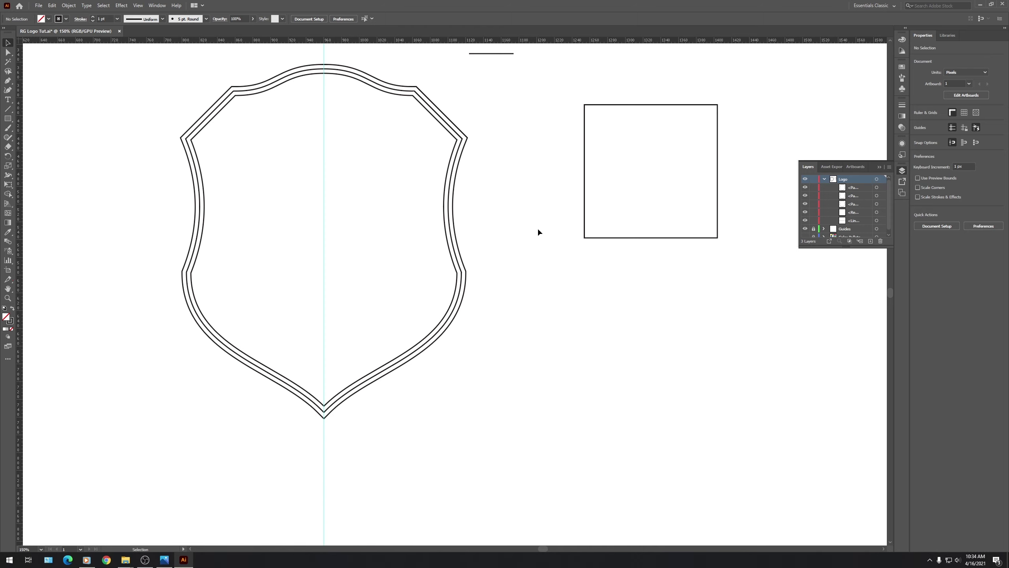
{"action": "scroll", "coordinate": [538, 231], "scroll_direction": "up", "scroll_amount": 2}
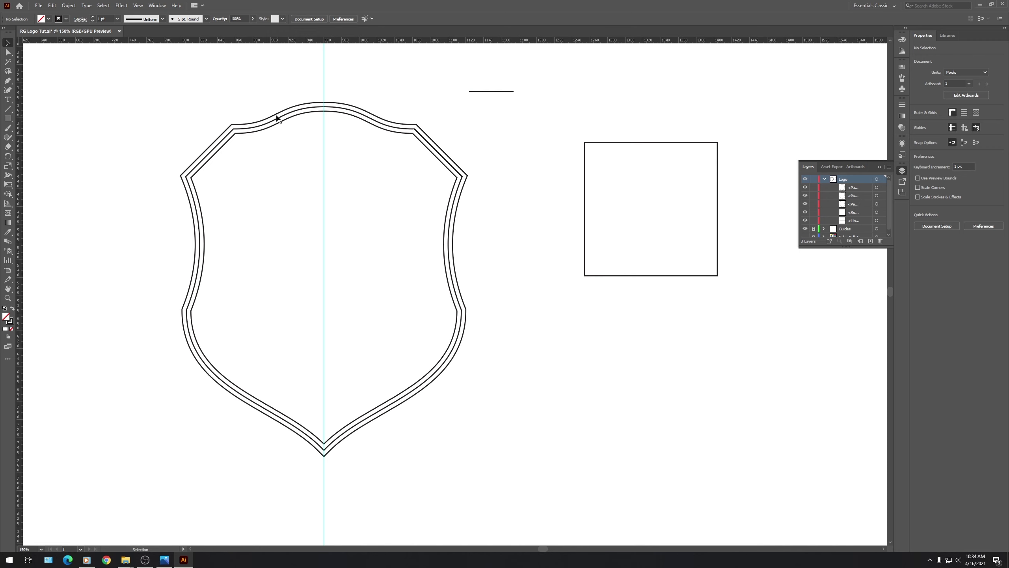
{"action": "scroll", "coordinate": [287, 102], "scroll_direction": "up", "scroll_amount": 3}
{"action": "scroll", "coordinate": [288, 103], "scroll_direction": "down", "scroll_amount": 2}
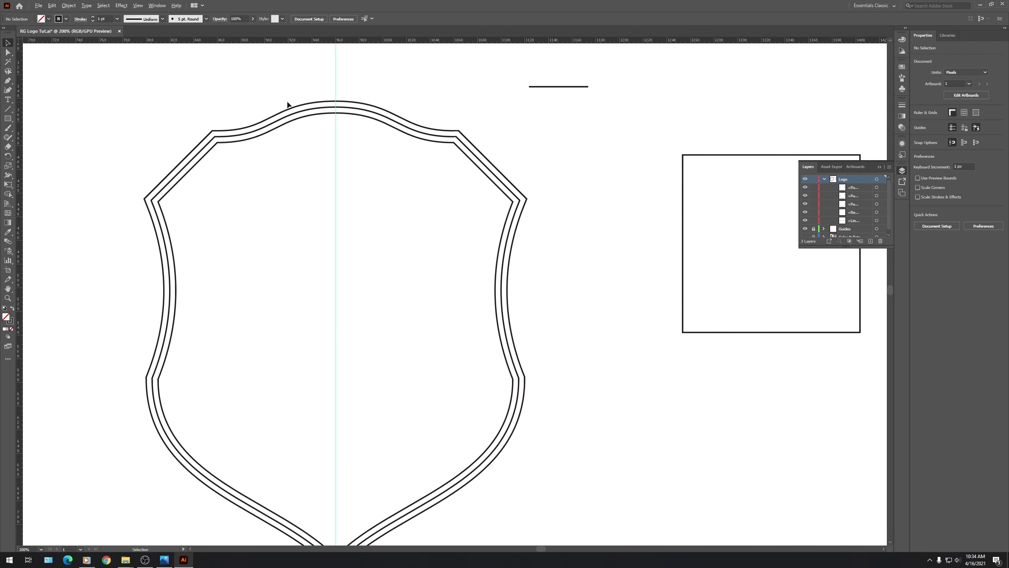
{"action": "left_click_drag", "start_coordinate": [106, 83], "coordinate": [246, 175]}
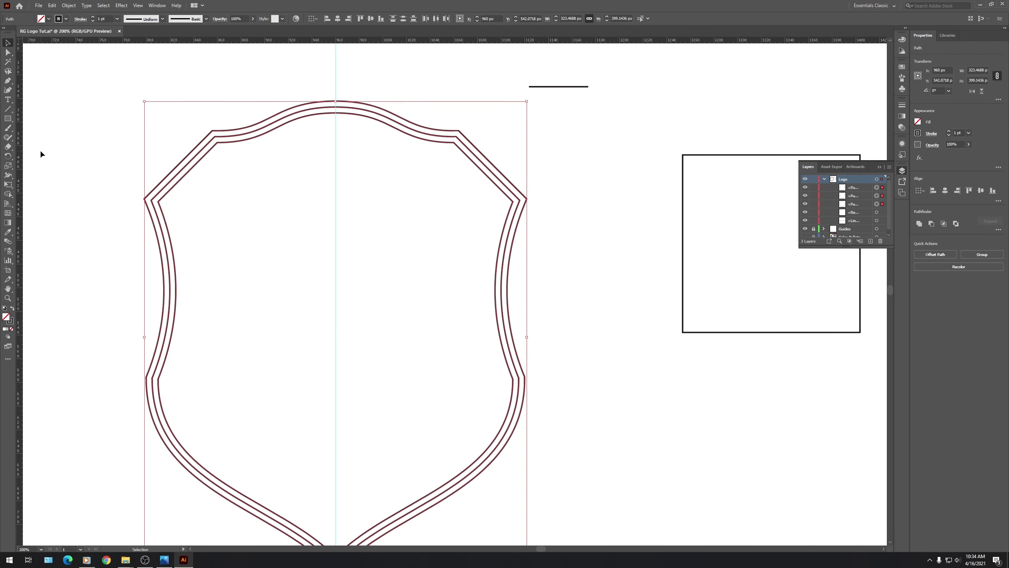
{"action": "left_click", "coordinate": [8, 193]}
{"action": "left_click", "coordinate": [248, 132]}
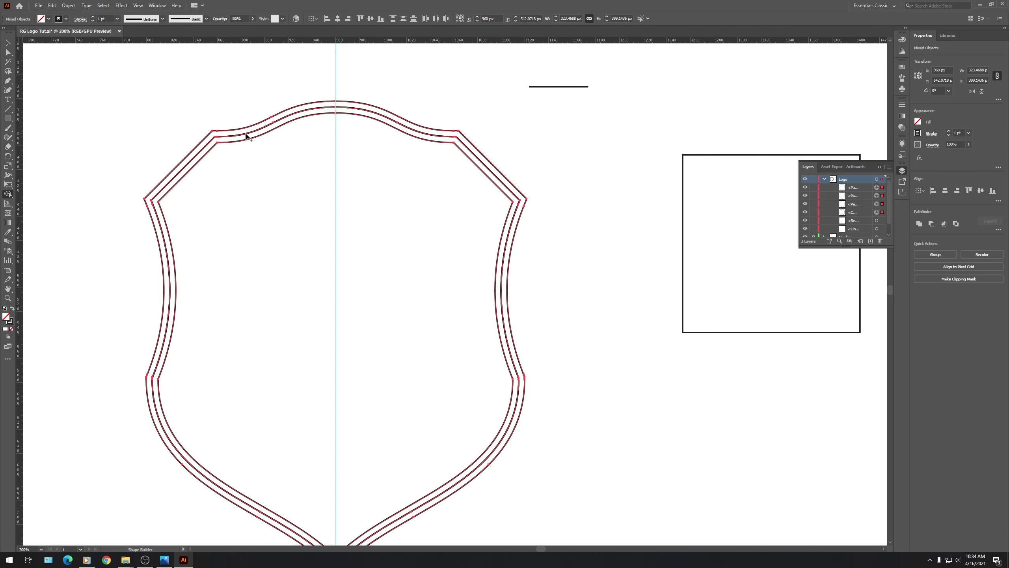
{"action": "left_click", "coordinate": [268, 180]}
{"action": "key", "text": "v"}
Copy and paste a duplicate of the plain inner shield path.
{"action": "left_click", "coordinate": [572, 188]}
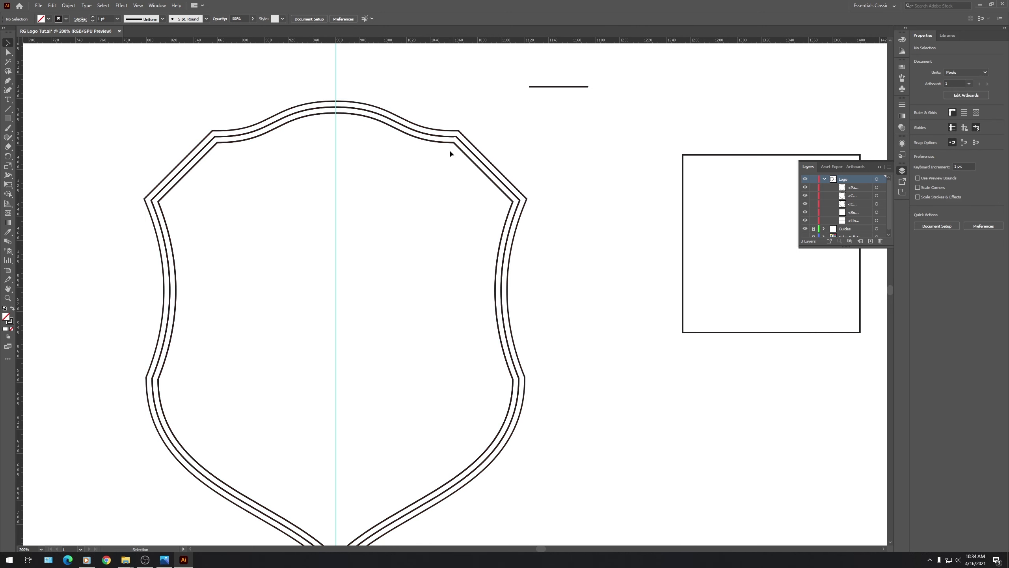
{"action": "left_click", "coordinate": [483, 156]}
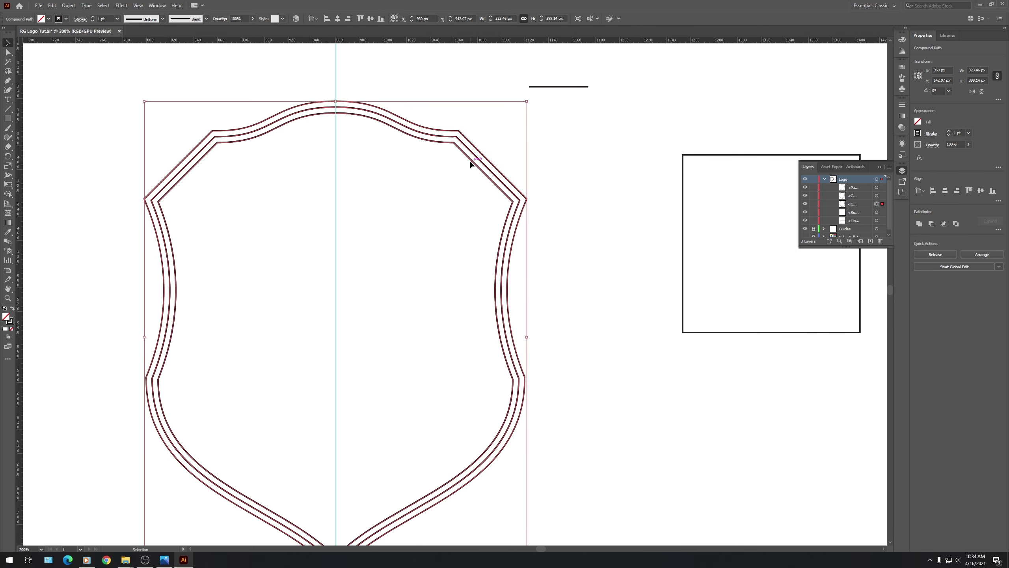
{"action": "left_click", "coordinate": [567, 137]}
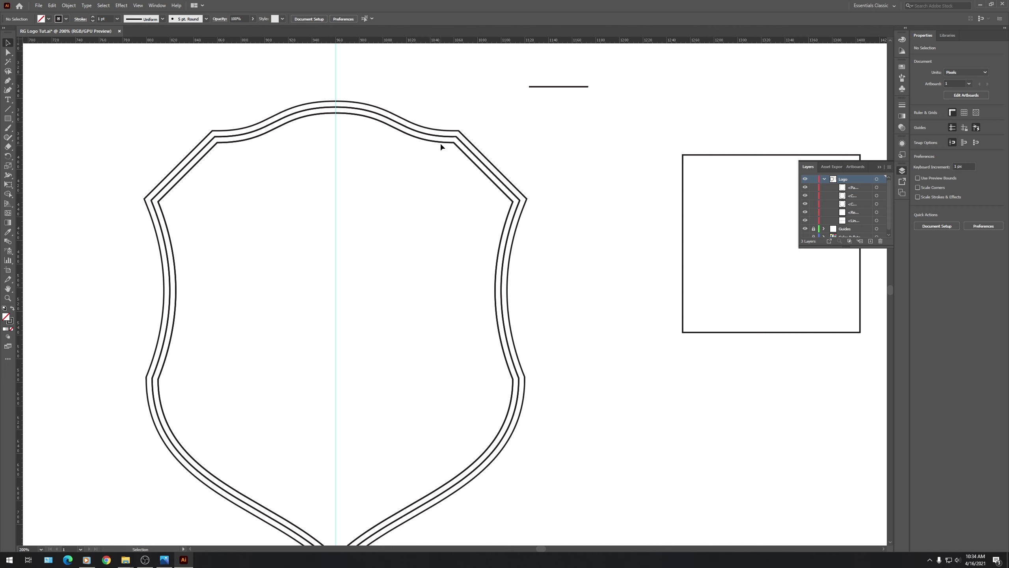
{"action": "left_click", "coordinate": [453, 144]}
{"action": "key", "text": "ctrl+c"}
{"action": "key", "text": "ctrl+v"}
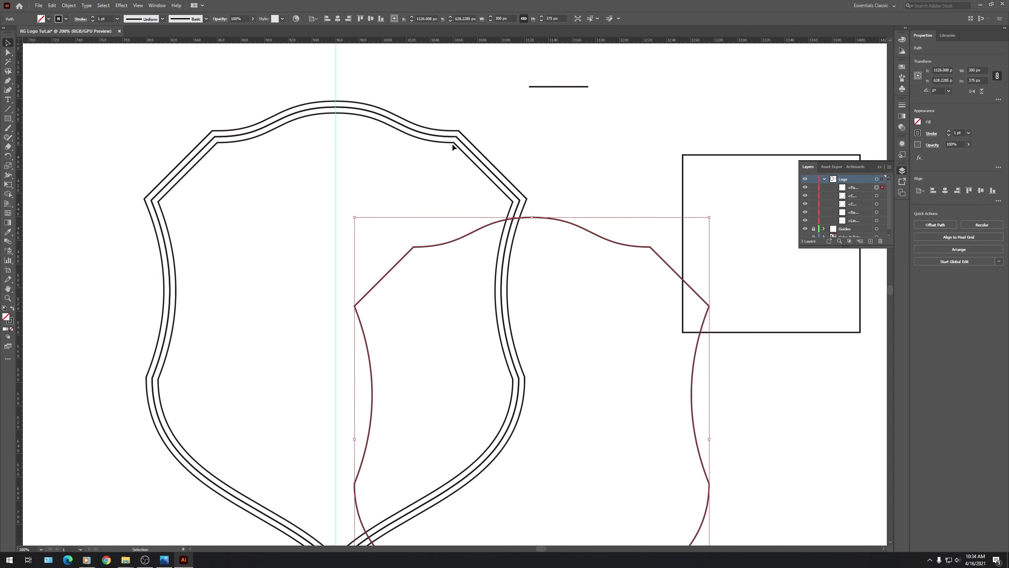
Move the double-outline shields off to the left of the artboard.
{"action": "left_click_drag", "start_coordinate": [453, 145], "coordinate": [314, 177]}
{"action": "left_click_drag", "start_coordinate": [458, 121], "coordinate": [561, 65]}
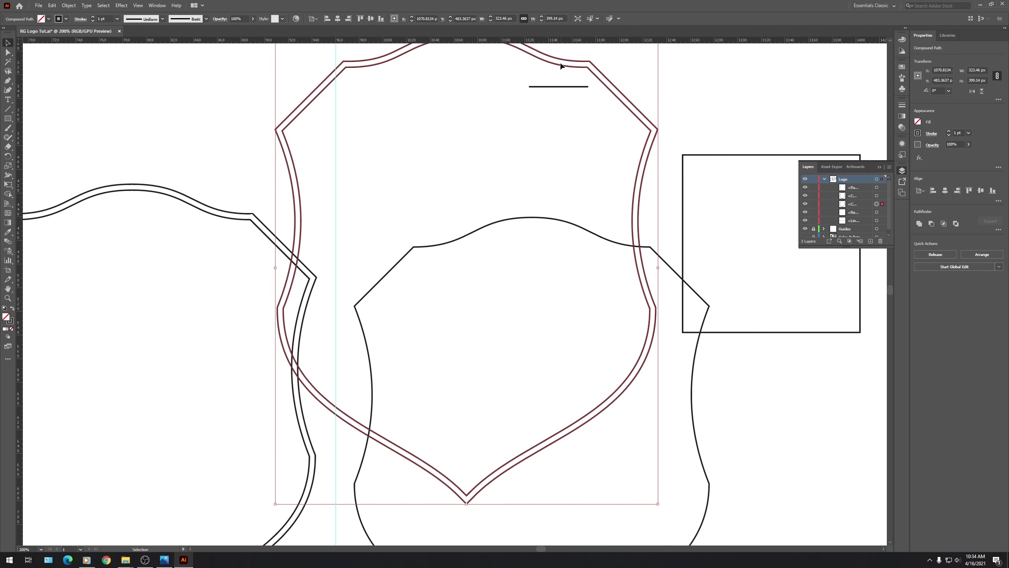
{"action": "key", "text": "ctrl+minus"}
{"action": "key", "text": "ctrl+minus"}
{"action": "key", "text": "ctrl+minus"}
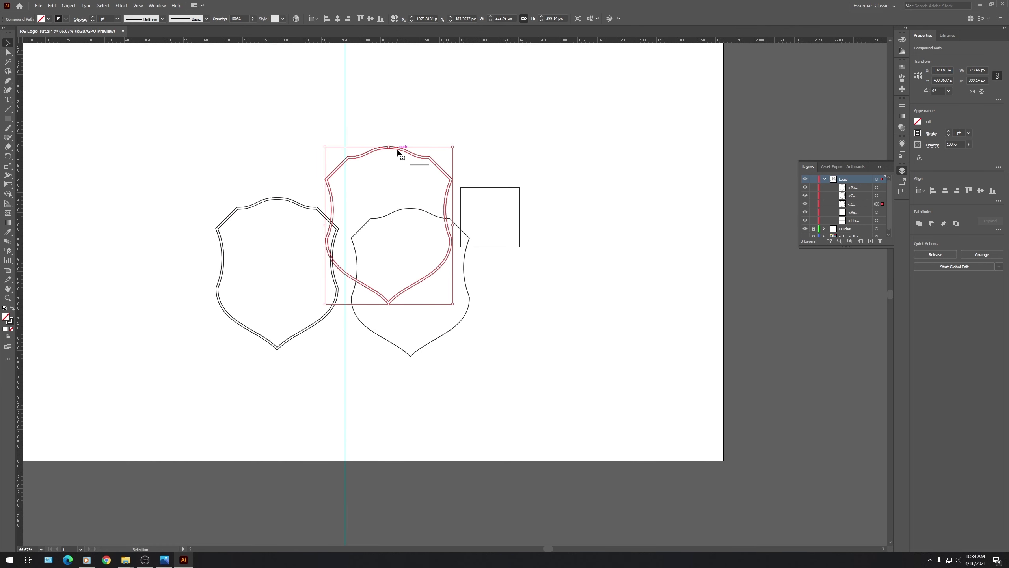
{"action": "left_click_drag", "start_coordinate": [399, 153], "coordinate": [272, 142]}
{"action": "left_click_drag", "start_coordinate": [308, 209], "coordinate": [91, 205]}
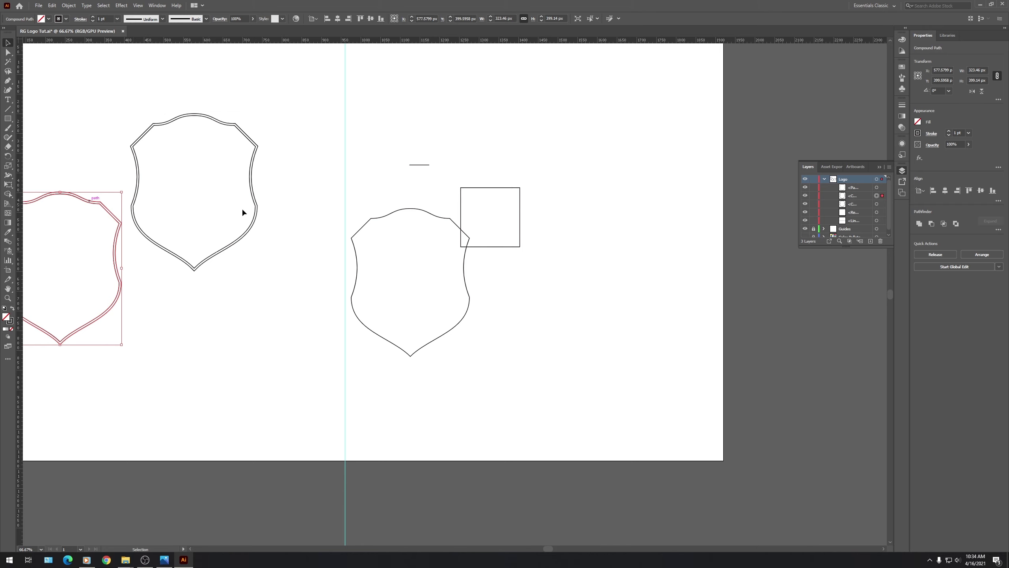
{"action": "left_click_drag", "start_coordinate": [234, 131], "coordinate": [127, 96]}
Centre the plain shield horizontally and vertically on the artboard.
{"action": "left_click", "coordinate": [420, 211]}
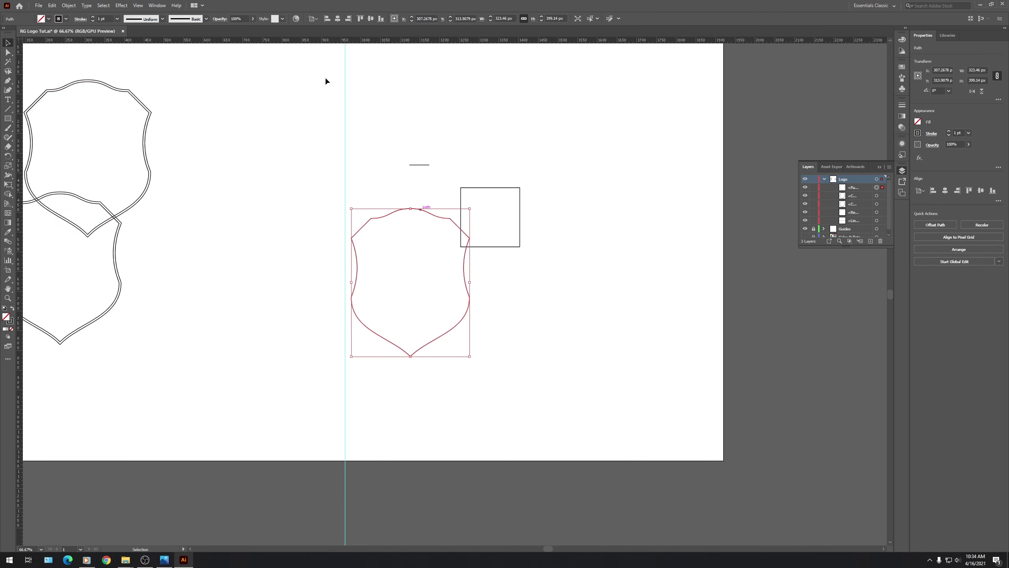
{"action": "left_click", "coordinate": [337, 18]}
{"action": "left_click", "coordinate": [370, 18]}
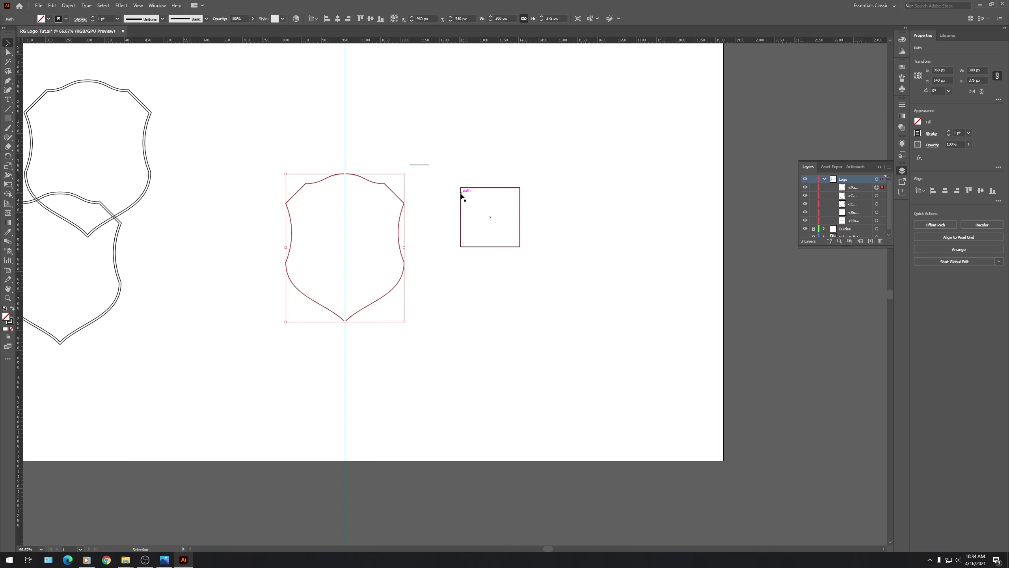
Rotate the short line vertical, set its height to 220 px and snap it to the shield top.
{"action": "scroll", "coordinate": [378, 208], "scroll_direction": "up", "scroll_amount": 2}
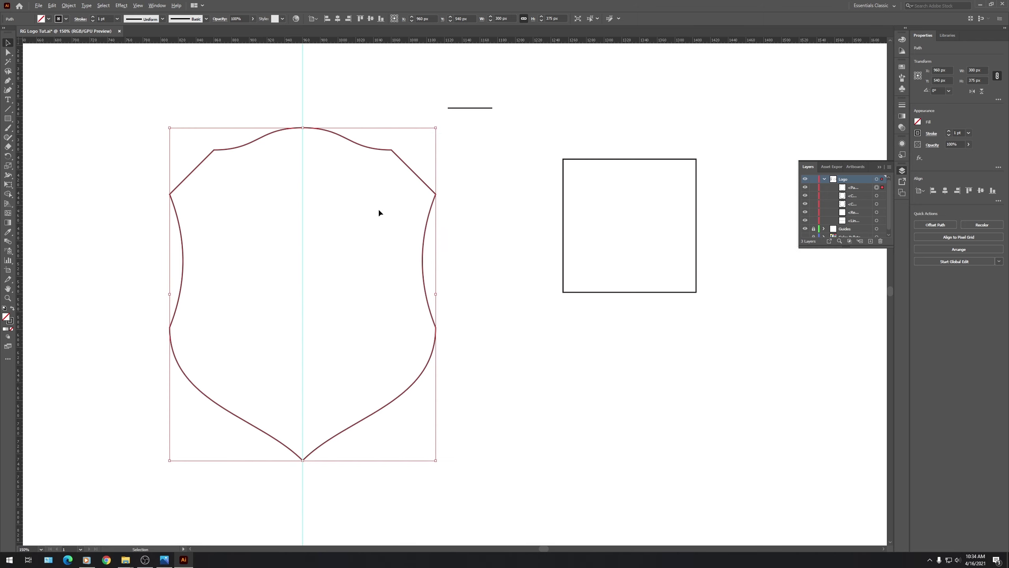
{"action": "left_click", "coordinate": [484, 149]}
{"action": "left_click", "coordinate": [464, 108]}
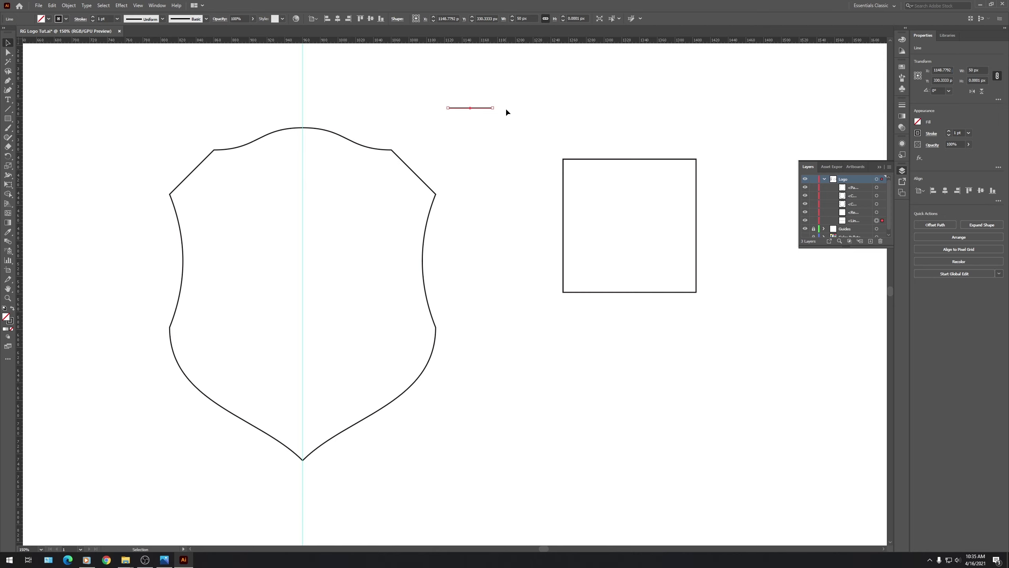
{"action": "left_click_drag", "start_coordinate": [496, 107], "coordinate": [472, 177]}
{"action": "left_click", "coordinate": [588, 18]}
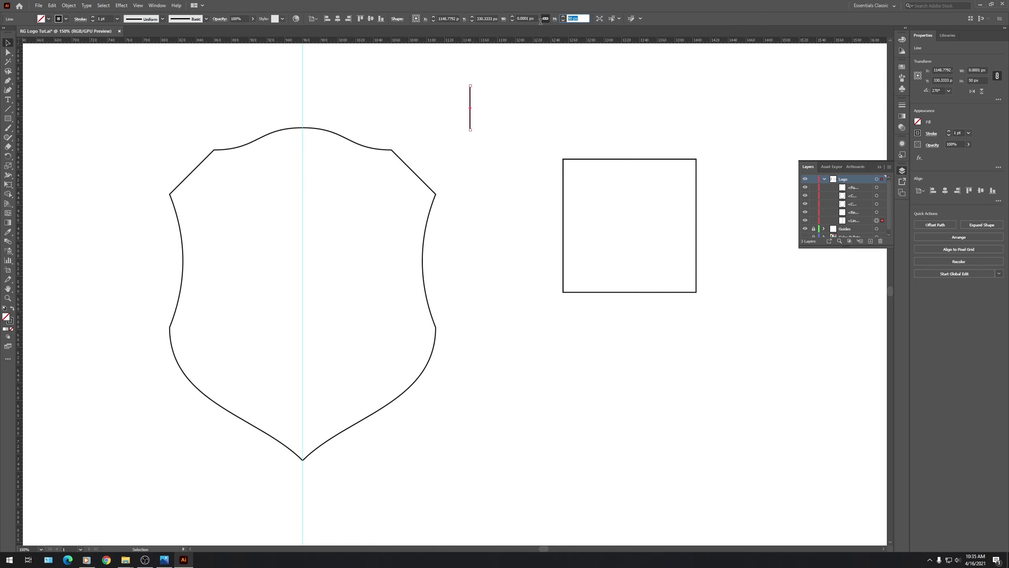
{"action": "type", "text": "220"}
{"action": "key", "text": "Return"}
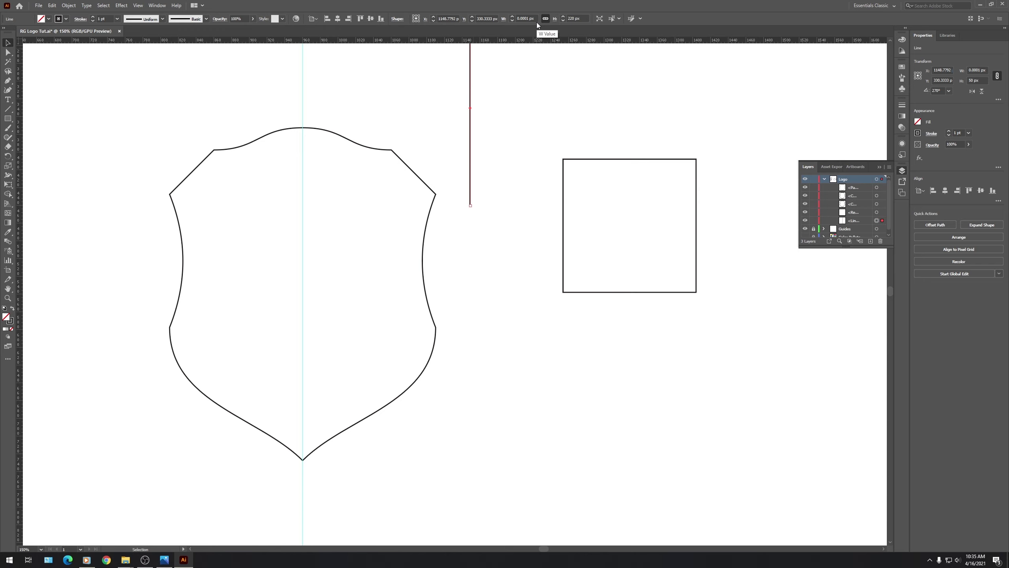
{"action": "left_click", "coordinate": [486, 124]}
{"action": "scroll", "coordinate": [484, 125], "scroll_direction": "up", "scroll_amount": 2}
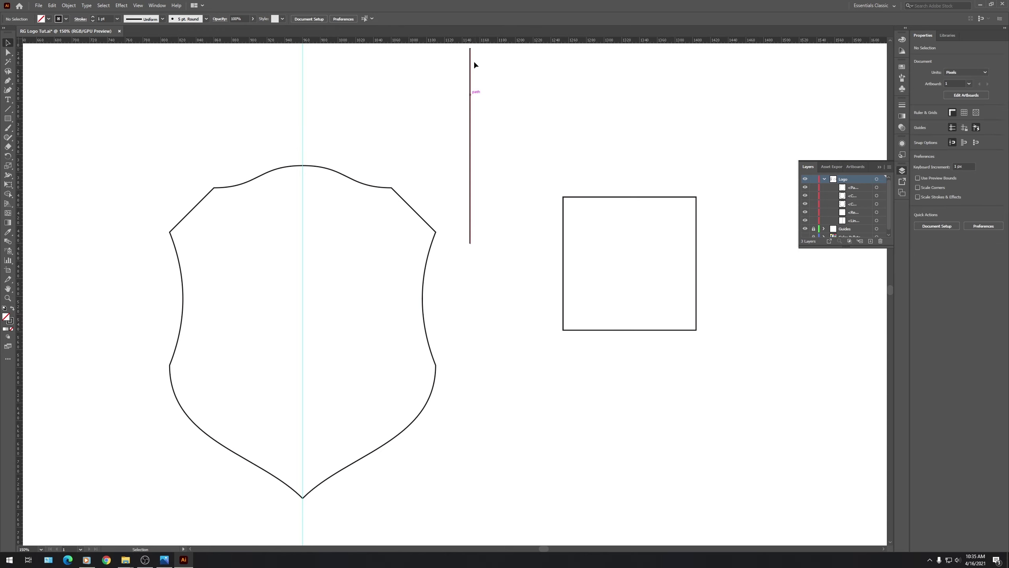
{"action": "left_click_drag", "start_coordinate": [469, 49], "coordinate": [303, 165]}
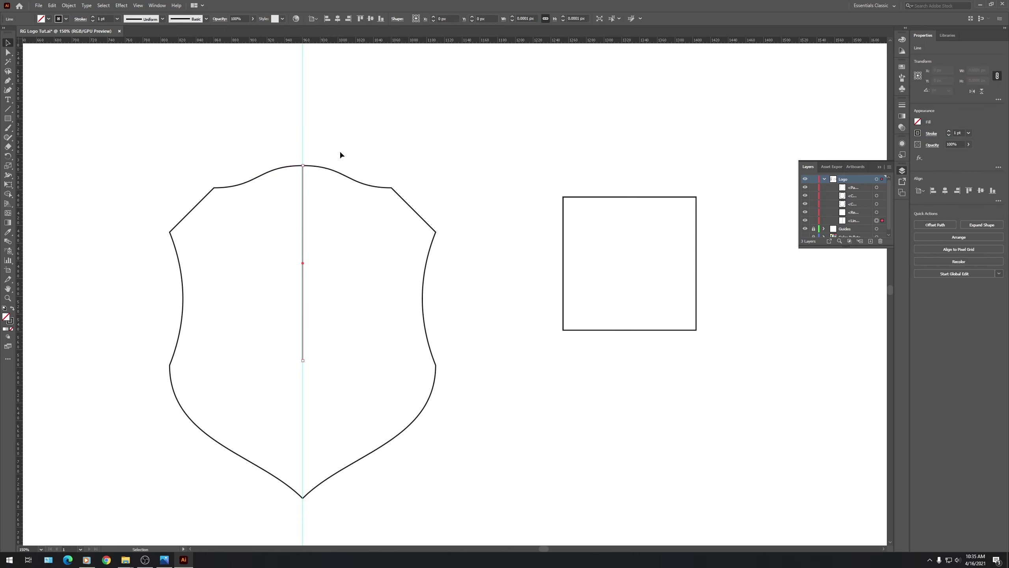
{"action": "left_click", "coordinate": [371, 139]}
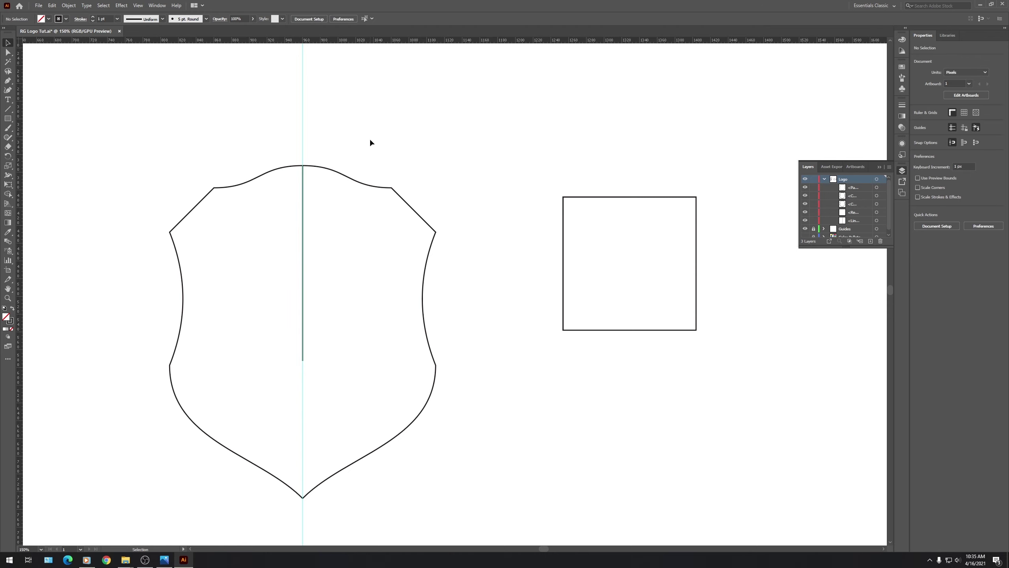
Draw a diagonal line starting from the bottom of the centre line.
{"action": "left_click", "coordinate": [13, 110]}
{"action": "left_click_drag", "start_coordinate": [538, 103], "coordinate": [356, 286]}
{"action": "left_click", "coordinate": [9, 43]}
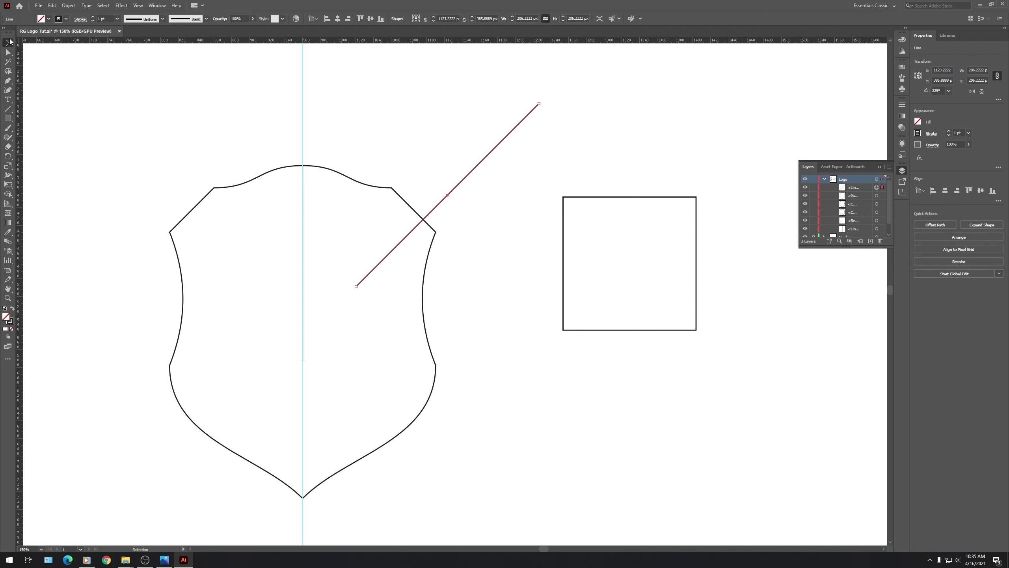
{"action": "left_click", "coordinate": [507, 168]}
{"action": "left_click_drag", "start_coordinate": [356, 287], "coordinate": [302, 361]}
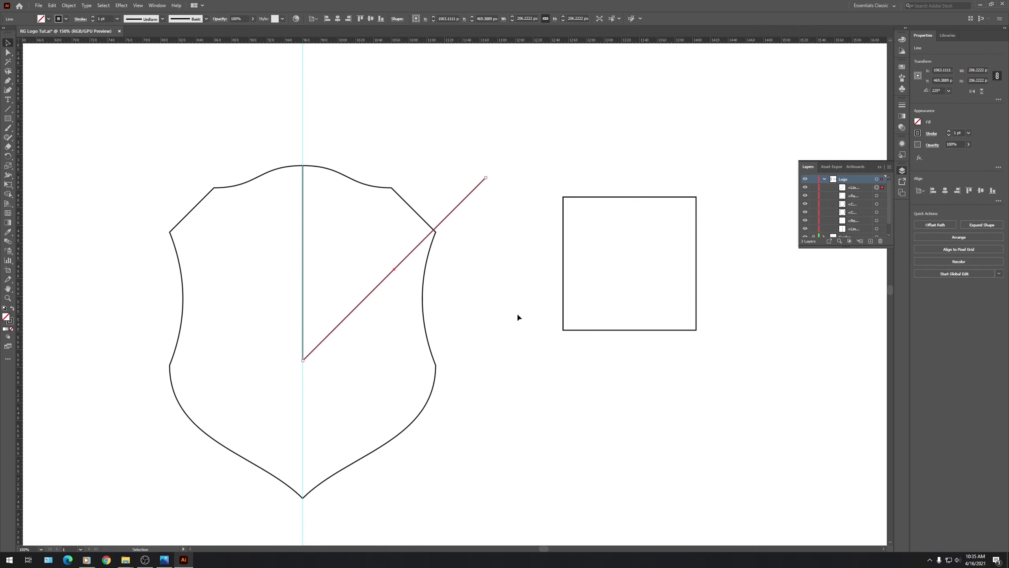
{"action": "left_click", "coordinate": [484, 272]}
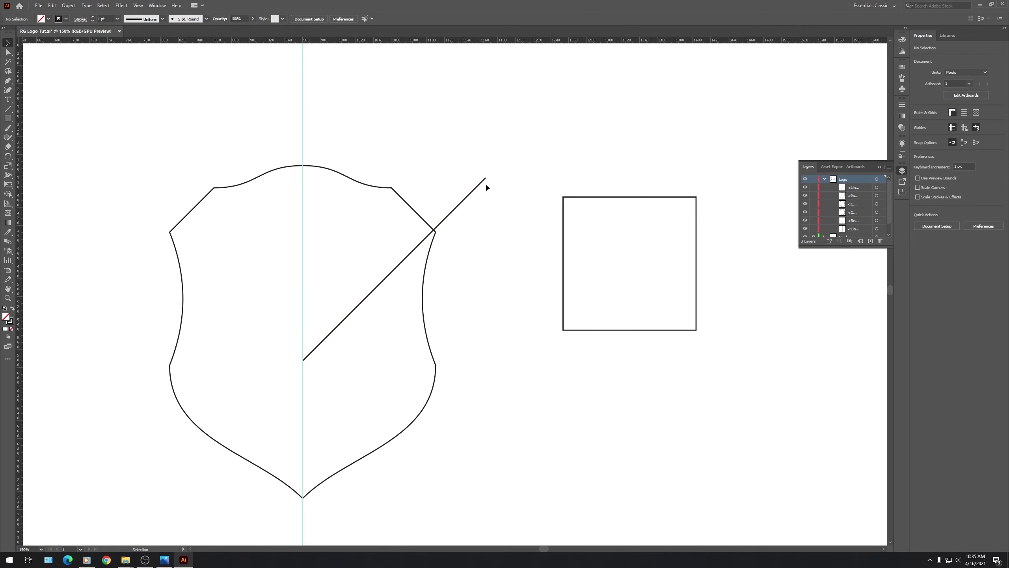
Alt-drag a copy of the vertical line, set it to 35 px, and place it on the centre line.
{"action": "scroll", "coordinate": [373, 162], "scroll_direction": "down", "scroll_amount": 3}
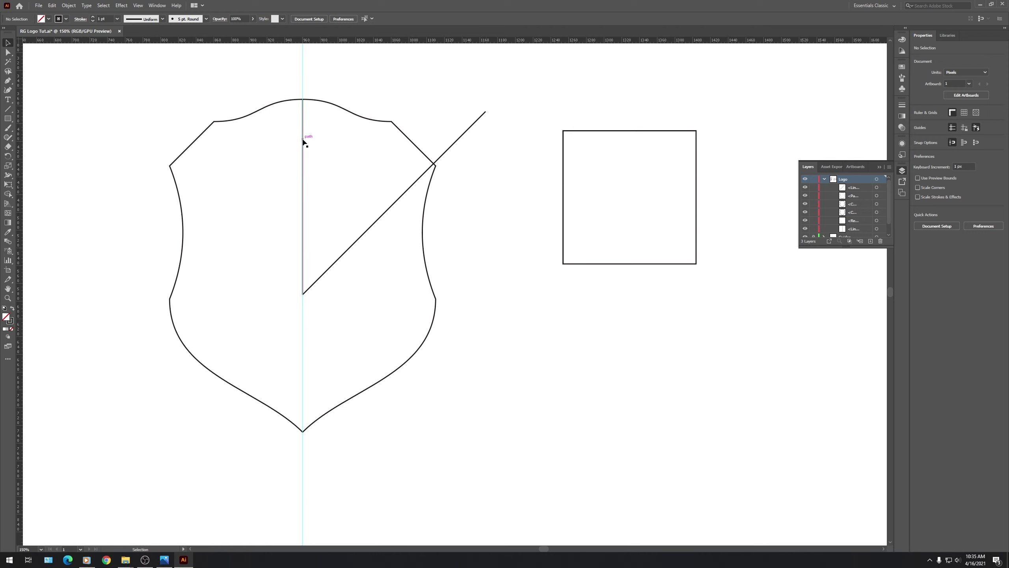
{"action": "left_click_drag", "start_coordinate": [303, 142], "coordinate": [505, 240]}
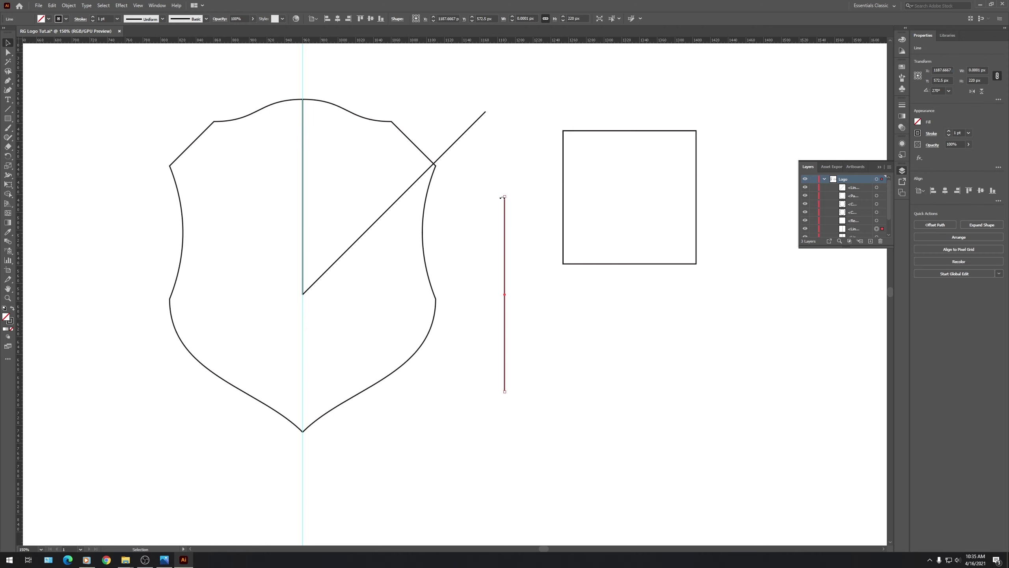
{"action": "left_click", "coordinate": [576, 19]}
{"action": "type", "text": "35"}
{"action": "key", "text": "Return"}
{"action": "left_click", "coordinate": [513, 264]}
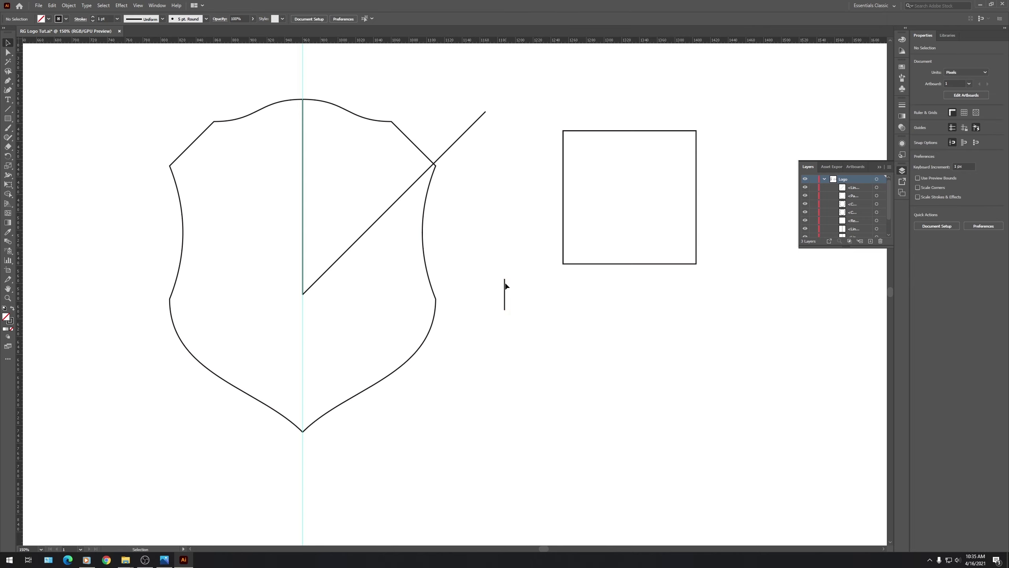
{"action": "left_click_drag", "start_coordinate": [504, 282], "coordinate": [303, 296]}
Move the vertical line aside and copy the diagonal 35 px straight down.
{"action": "scroll", "coordinate": [306, 296], "scroll_direction": "up", "scroll_amount": 5}
{"action": "left_click_drag", "start_coordinate": [325, 173], "coordinate": [619, 202]}
{"action": "left_click_drag", "start_coordinate": [339, 204], "coordinate": [306, 402]}
{"action": "scroll", "coordinate": [344, 363], "scroll_direction": "down", "scroll_amount": 5}
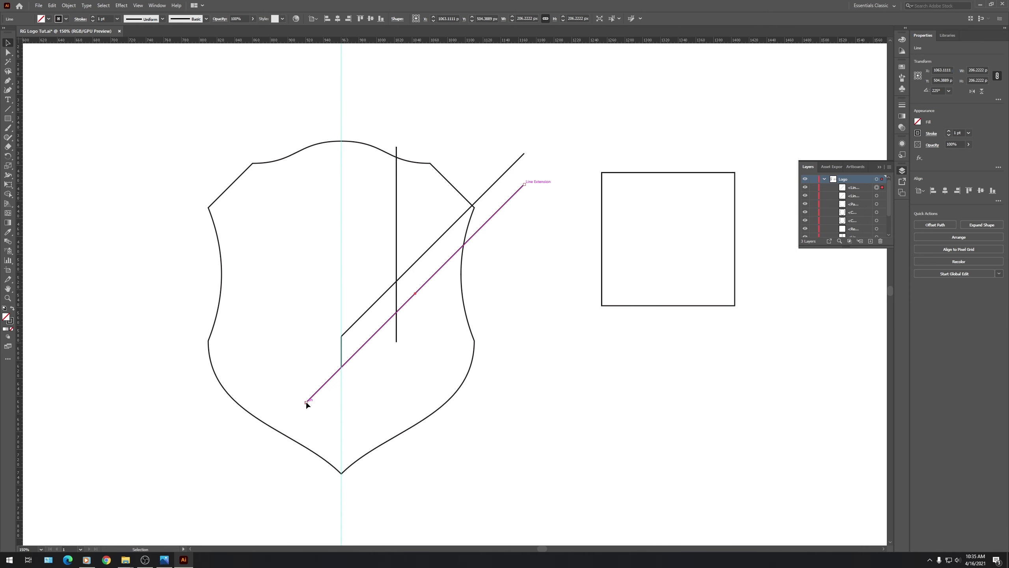
Extend the upper diagonal down-left, delete the short line, and park the long line on the square.
{"action": "left_click", "coordinate": [354, 324]}
{"action": "left_click_drag", "start_coordinate": [342, 338], "coordinate": [290, 390]}
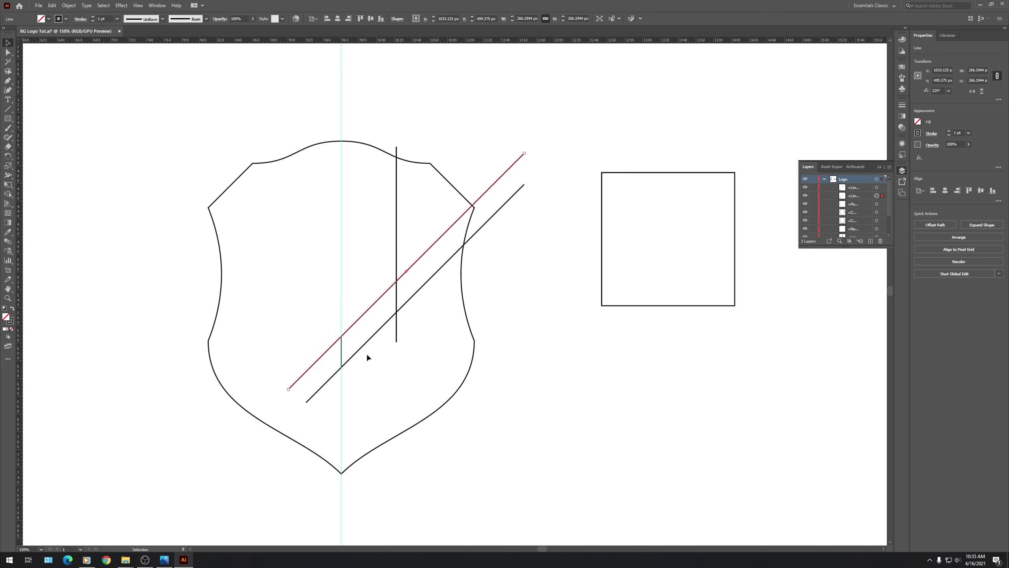
{"action": "left_click_drag", "start_coordinate": [341, 351], "coordinate": [601, 358]}
{"action": "key", "text": "Delete"}
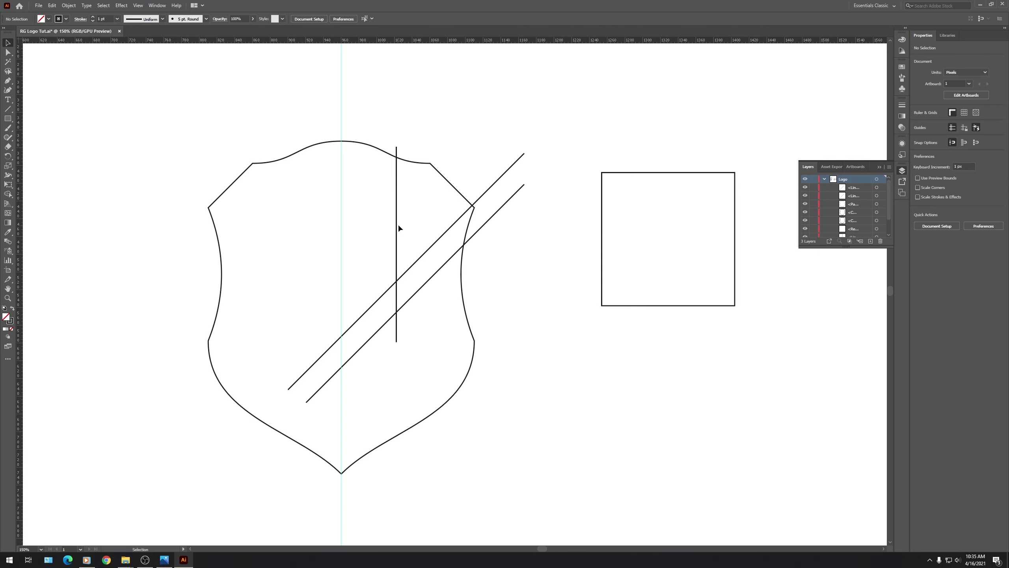
{"action": "left_click_drag", "start_coordinate": [397, 226], "coordinate": [611, 200]}
{"action": "left_click", "coordinate": [108, 158]}
Draw the closed stripe shape between the two diagonals with the Pen tool.
{"action": "left_click", "coordinate": [8, 80]}
{"action": "left_click", "coordinate": [341, 337]}
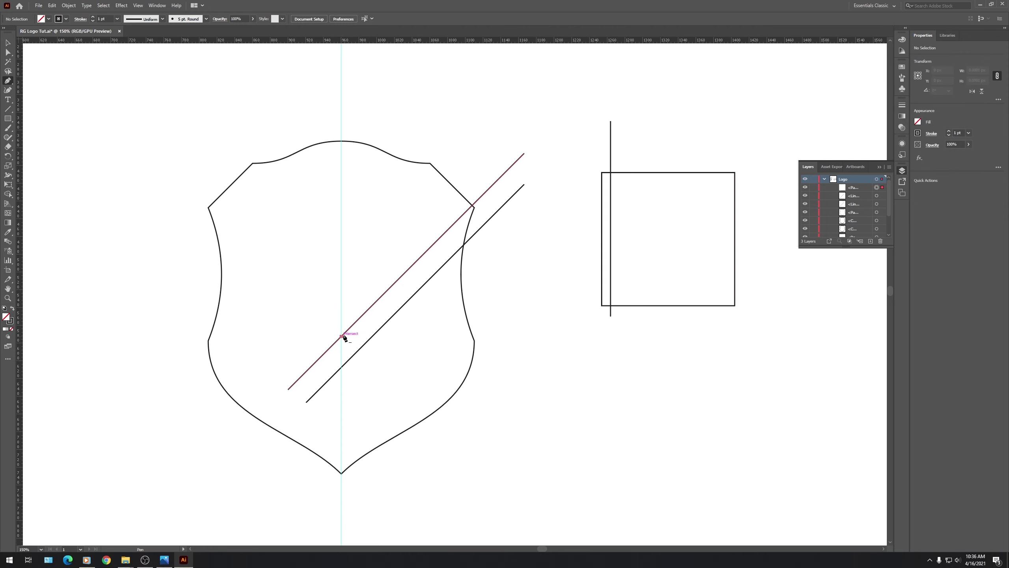
{"action": "left_click", "coordinate": [497, 182]}
{"action": "left_click", "coordinate": [496, 213]}
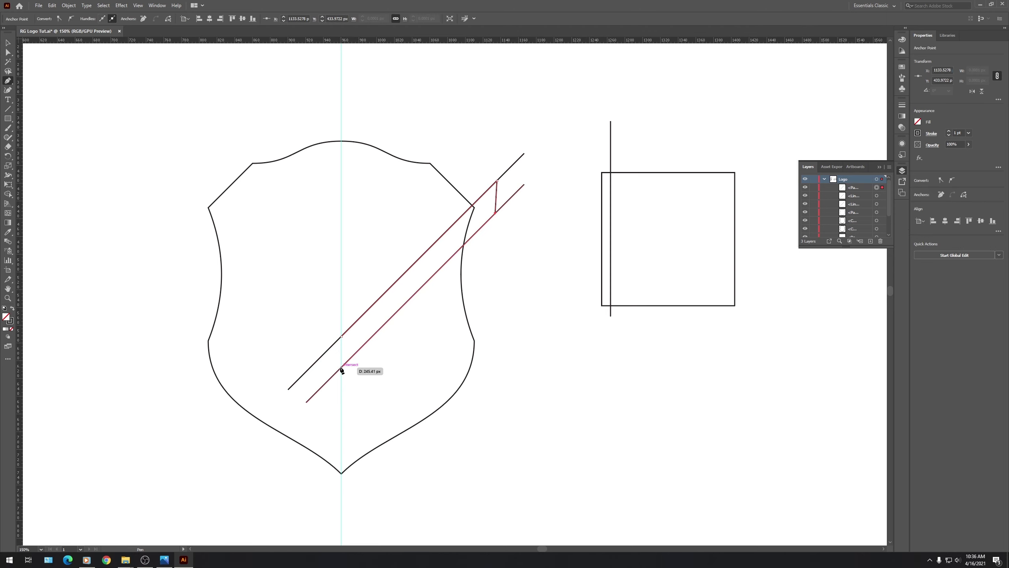
{"action": "left_click", "coordinate": [341, 369]}
{"action": "left_click", "coordinate": [342, 377], "text": "ctrl"}
Move both helper diagonals out of the shield to the right.
{"action": "key", "text": "v"}
{"action": "left_click_drag", "start_coordinate": [265, 327], "coordinate": [560, 428]}
{"action": "scroll", "coordinate": [340, 359], "scroll_direction": "up", "scroll_amount": 10}
{"action": "scroll", "coordinate": [348, 360], "scroll_direction": "down", "scroll_amount": 10}
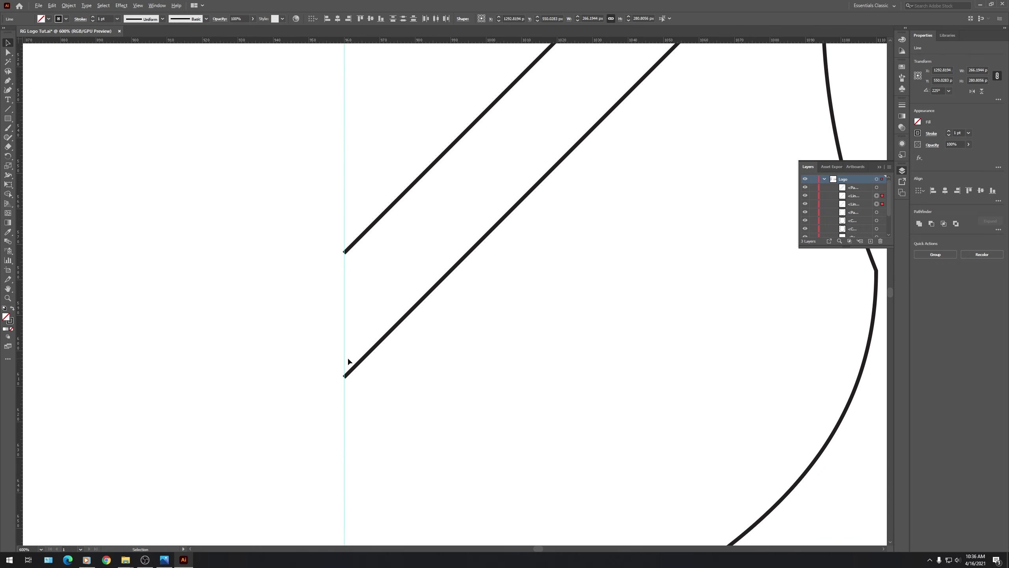
{"action": "left_click_drag", "start_coordinate": [418, 226], "coordinate": [424, 343]}
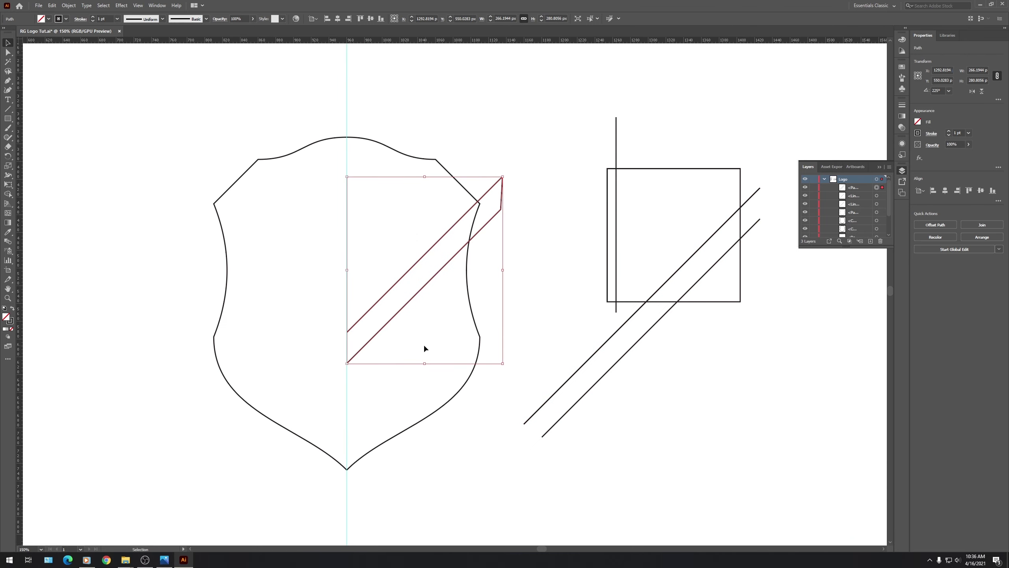
Reflect a vertical copy of the stripe and snap it to the centre guide, forming a V.
{"action": "left_click", "coordinate": [69, 5]}
{"action": "mouse_move", "coordinate": [70, 14]}
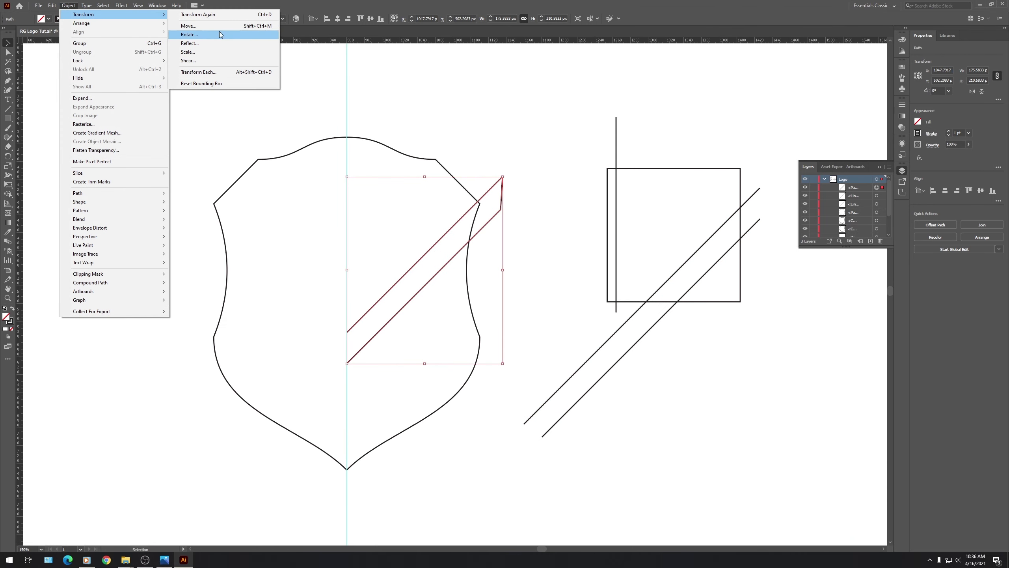
{"action": "left_click", "coordinate": [218, 44]}
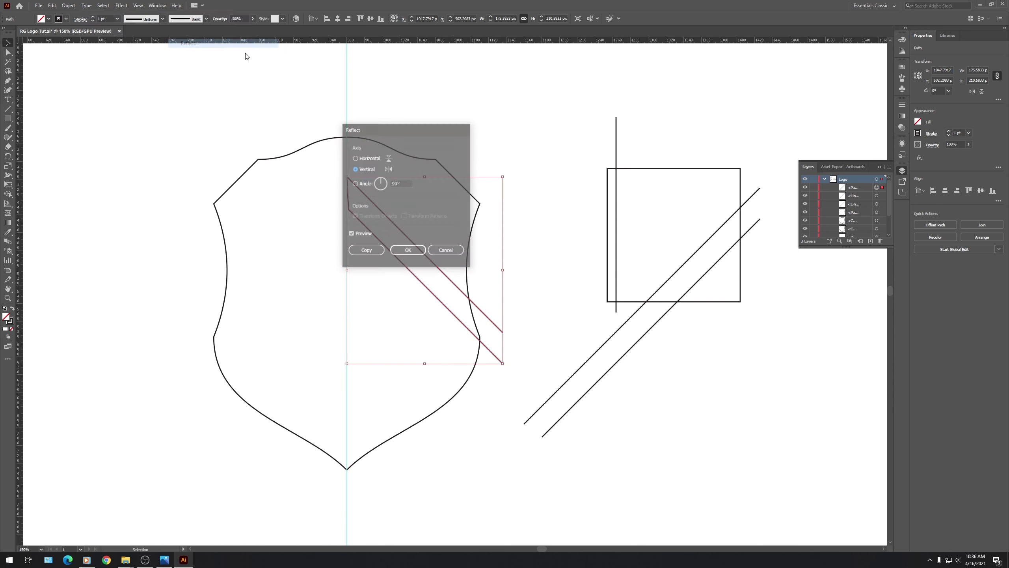
{"action": "left_click", "coordinate": [367, 251]}
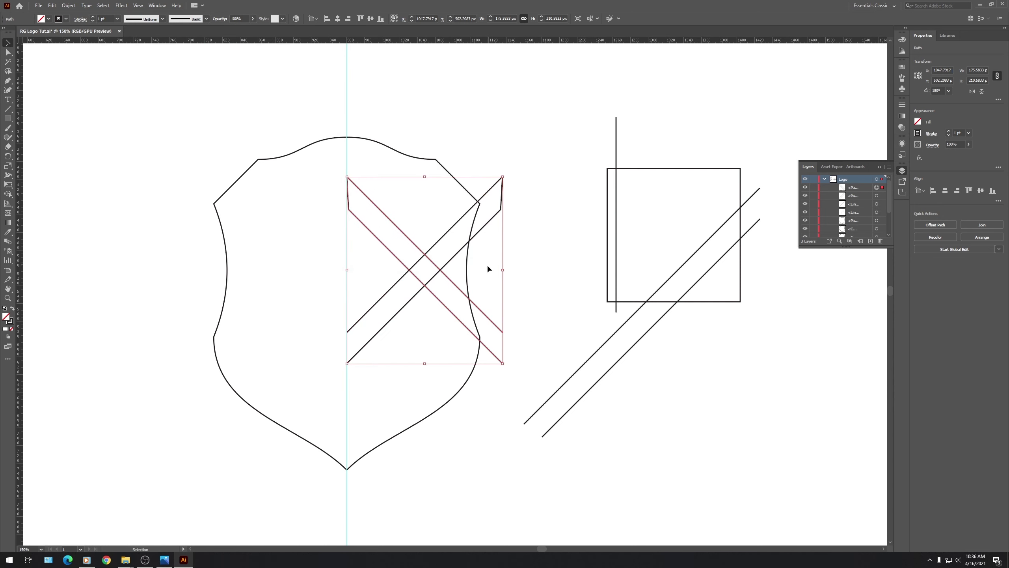
{"action": "left_click", "coordinate": [514, 333]}
{"action": "left_click_drag", "start_coordinate": [502, 328], "coordinate": [280, 282]}
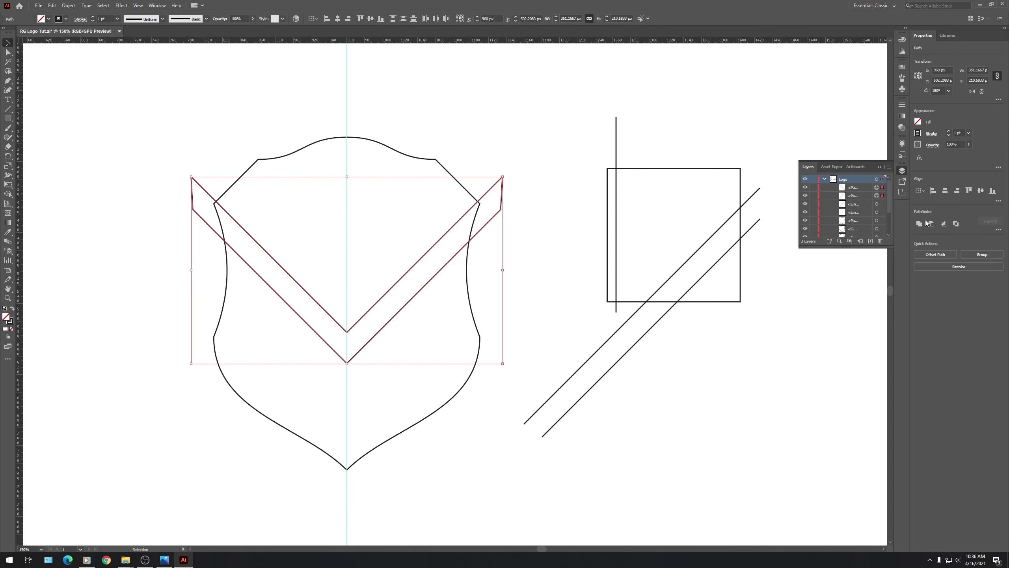
{"action": "left_click", "coordinate": [564, 241]}
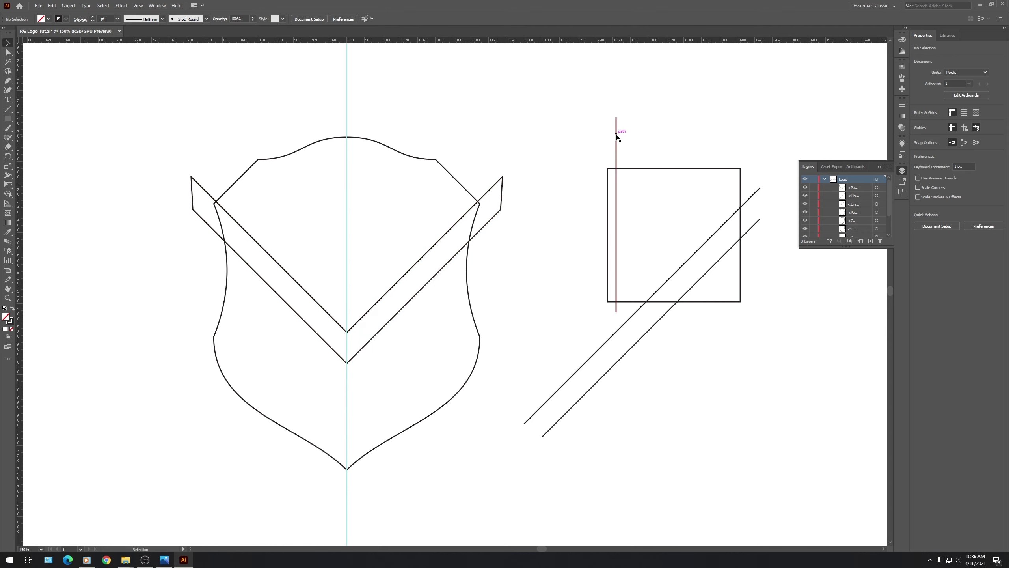
Set the vertical line's height to 35 px and move it onto the centre guide.
{"action": "left_click_drag", "start_coordinate": [616, 137], "coordinate": [547, 196]}
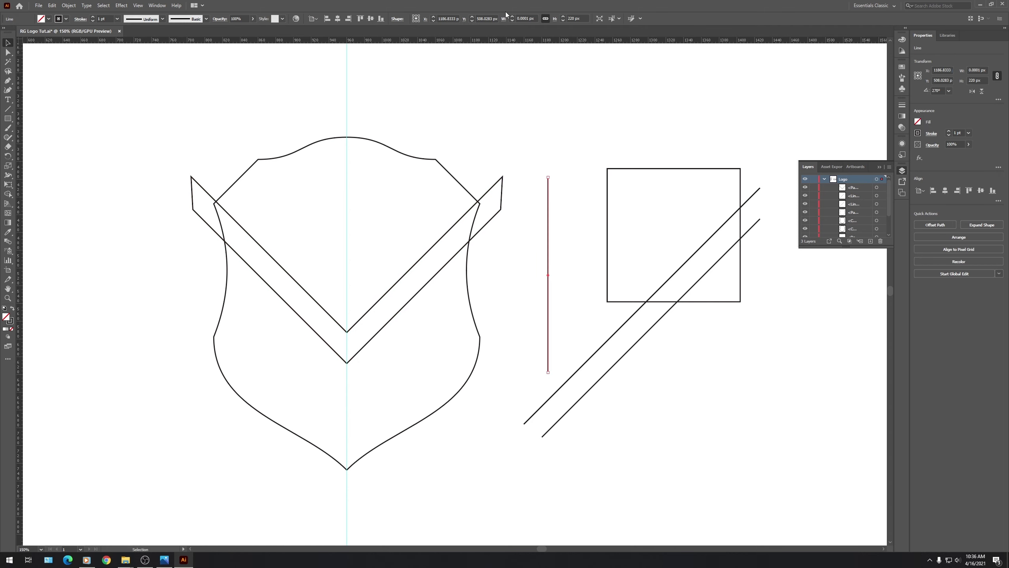
{"action": "left_click", "coordinate": [581, 17]}
{"action": "type", "text": "35"}
{"action": "key", "text": "Return"}
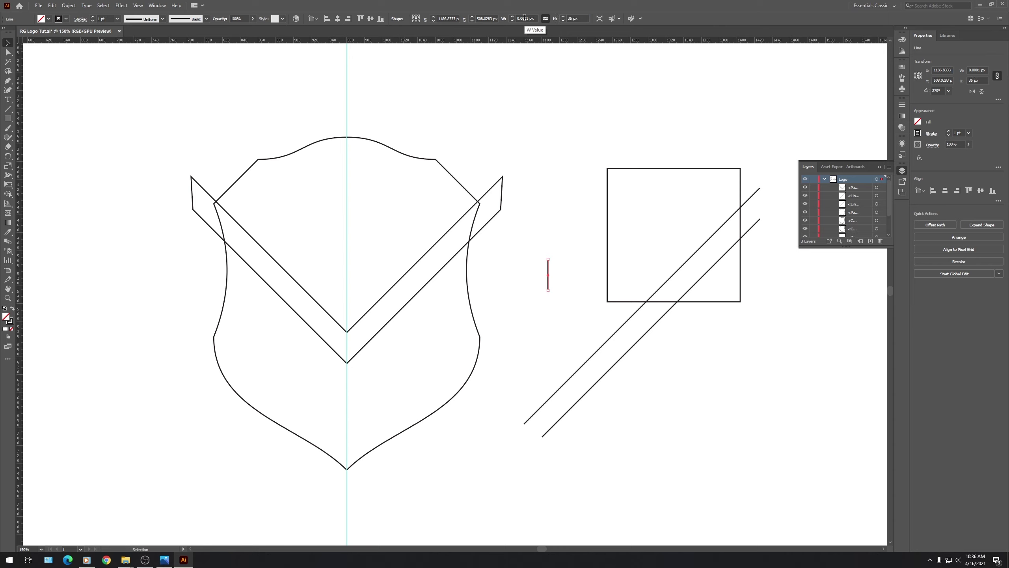
{"action": "left_click", "coordinate": [555, 276]}
{"action": "left_click_drag", "start_coordinate": [548, 265], "coordinate": [348, 366]}
Alt-drag a duplicate of the V chevron further down the shield.
{"action": "scroll", "coordinate": [347, 367], "scroll_direction": "up", "scroll_amount": 4}
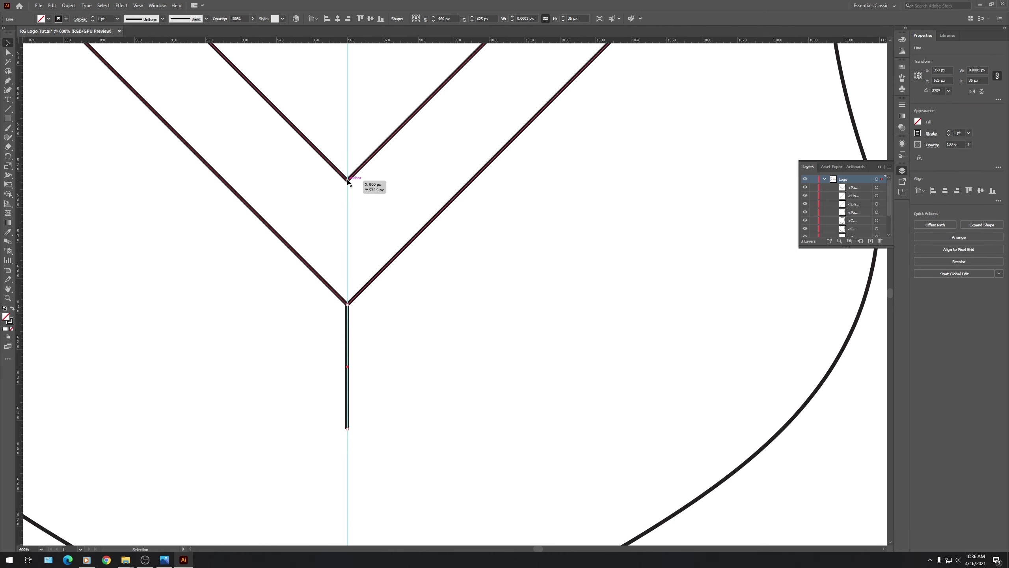
{"action": "left_click_drag", "start_coordinate": [346, 181], "coordinate": [348, 429]}
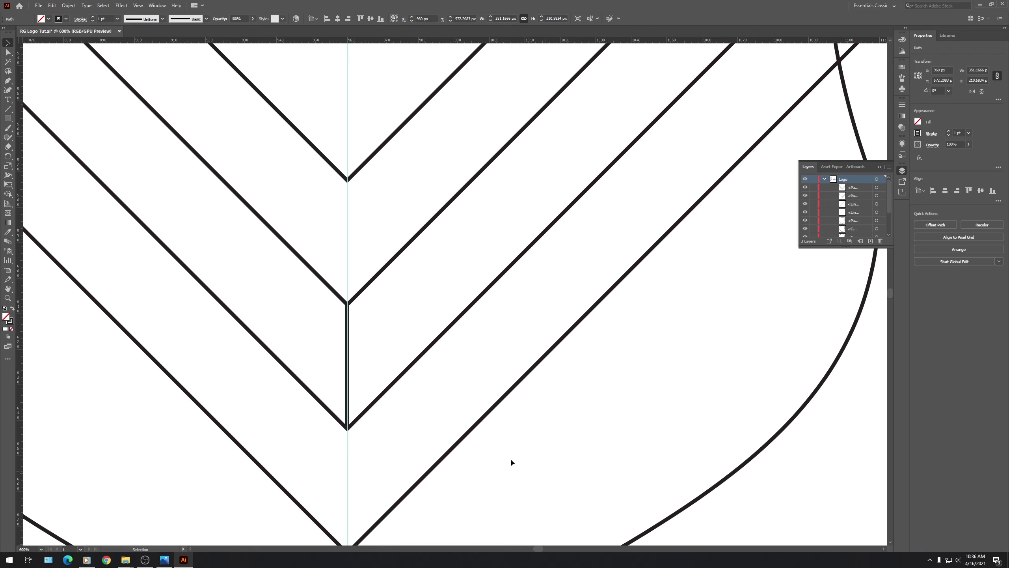
{"action": "left_click", "coordinate": [510, 458]}
{"action": "scroll", "coordinate": [357, 341], "scroll_direction": "down", "scroll_amount": 4}
Snap the short line's bottom to the upper chevron's tip.
{"action": "left_click_drag", "start_coordinate": [358, 341], "coordinate": [381, 216]}
{"action": "left_click", "coordinate": [358, 253]}
{"action": "scroll", "coordinate": [358, 253], "scroll_direction": "up", "scroll_amount": 4}
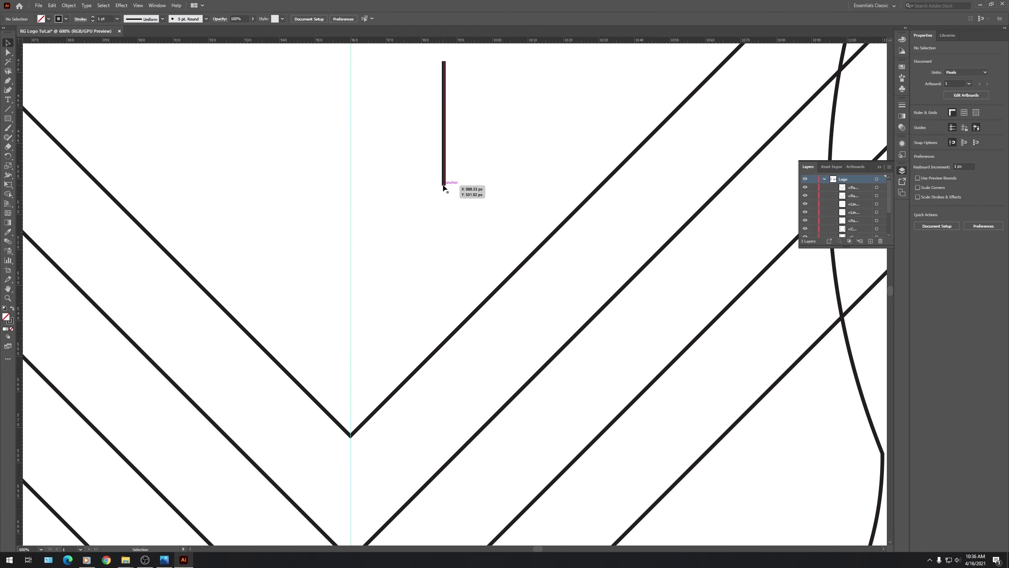
{"action": "left_click_drag", "start_coordinate": [444, 186], "coordinate": [351, 436]}
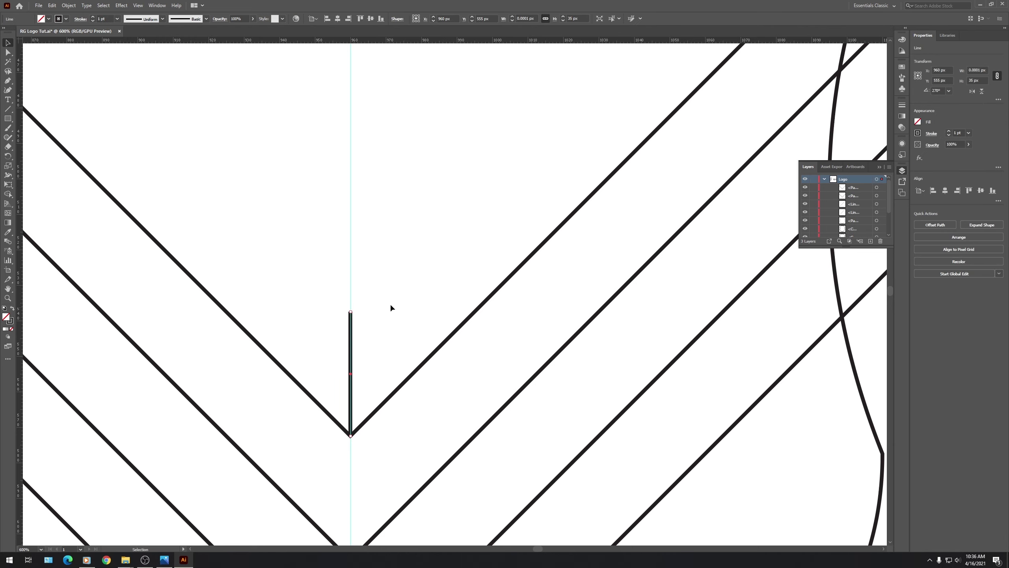
{"action": "scroll", "coordinate": [353, 443], "scroll_direction": "up", "scroll_amount": 3}
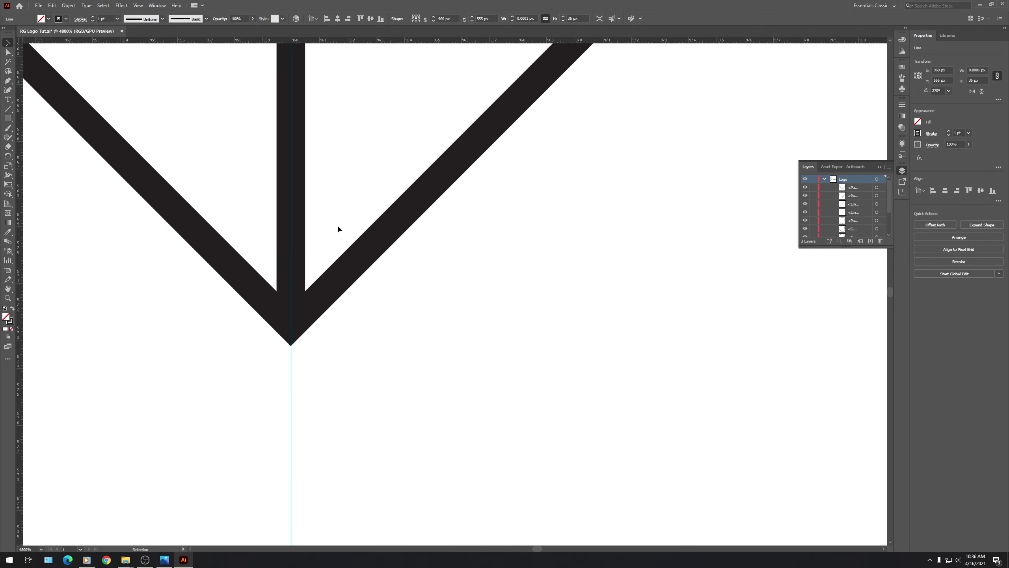
{"action": "left_click", "coordinate": [344, 198]}
{"action": "scroll", "coordinate": [461, 306], "scroll_direction": "down", "scroll_amount": 3}
{"action": "scroll", "coordinate": [460, 306], "scroll_direction": "down", "scroll_amount": 4}
{"action": "scroll", "coordinate": [477, 249], "scroll_direction": "up", "scroll_amount": 1}
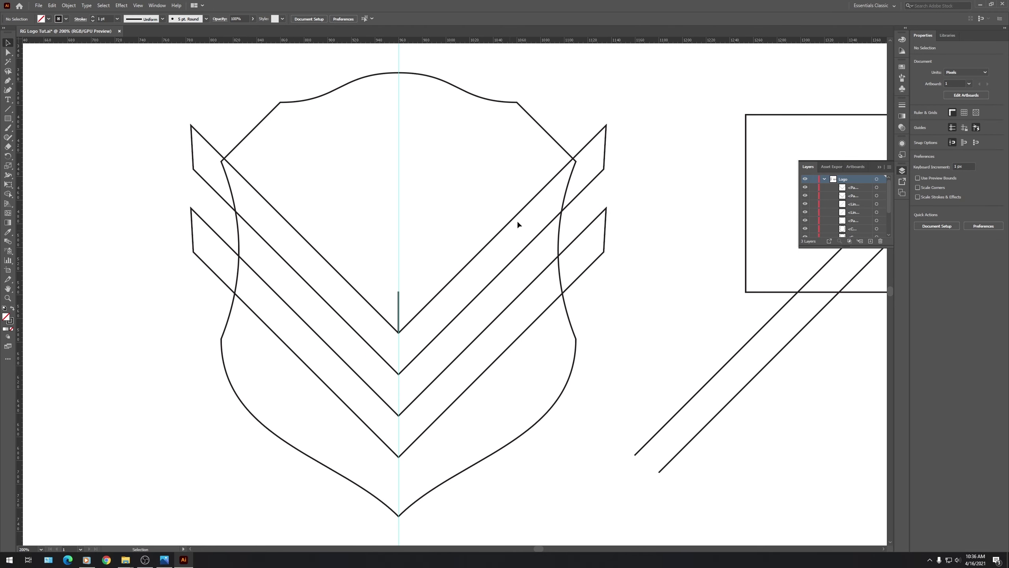
Clip the upper chevron to a pasted-in-front copy of the shield with Pathfinder Intersect.
{"action": "left_click", "coordinate": [547, 130]}
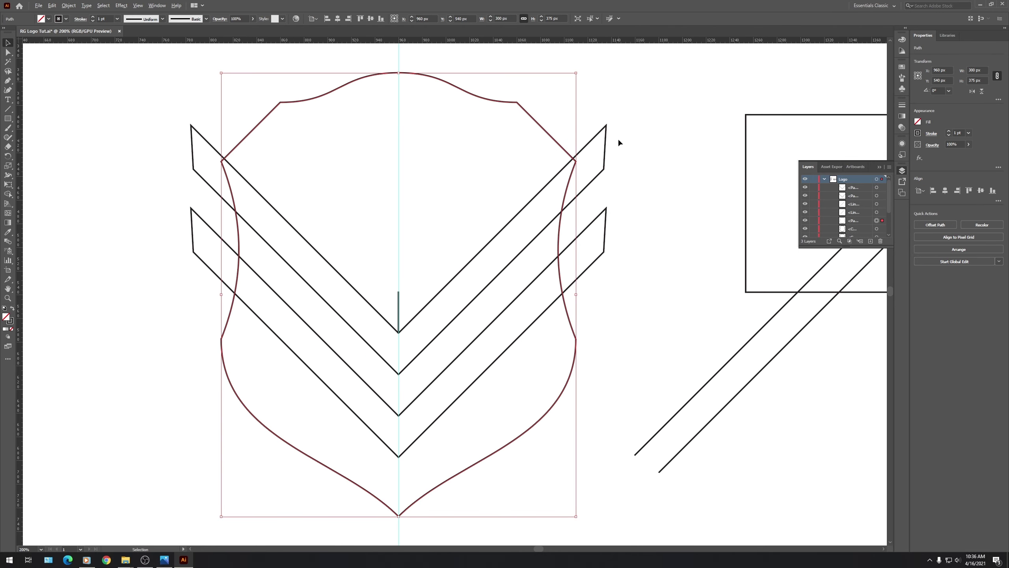
{"action": "key", "text": "ctrl+c"}
{"action": "key", "text": "ctrl+f"}
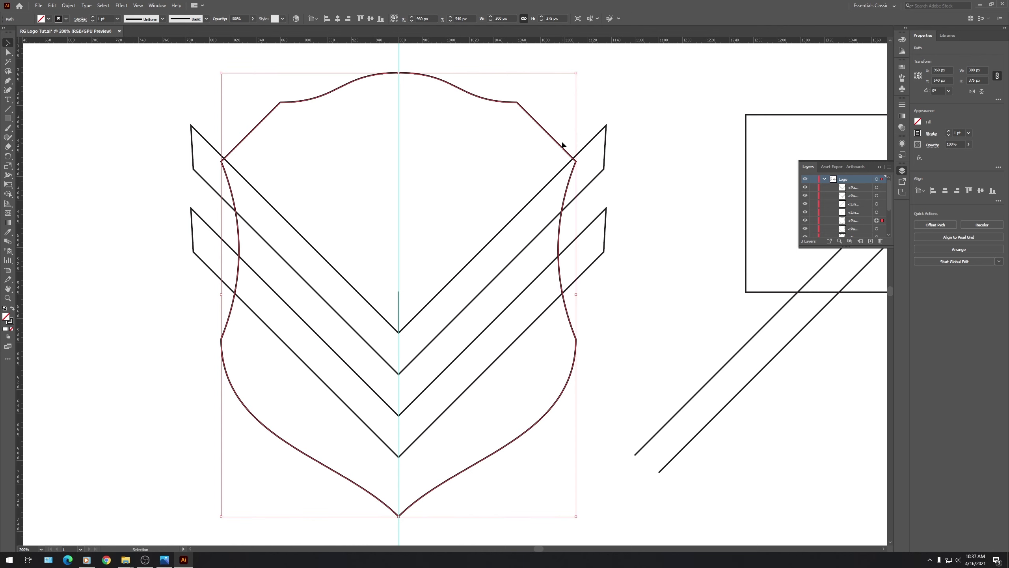
{"action": "left_click", "coordinate": [587, 143], "text": "shift"}
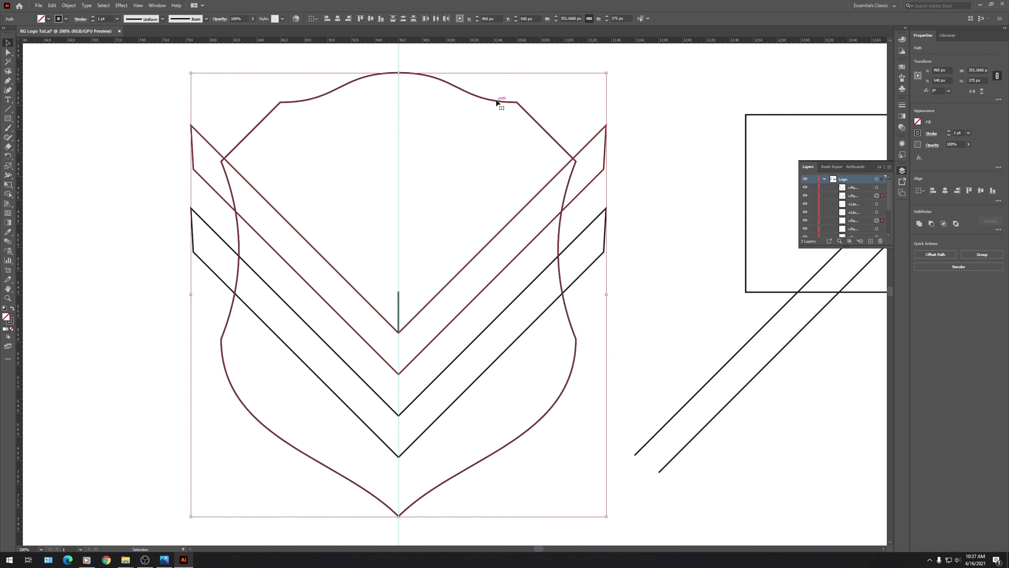
{"action": "left_click", "coordinate": [945, 224]}
Nudge the shield outline left and back right to check its alignment.
{"action": "left_click", "coordinate": [626, 127]}
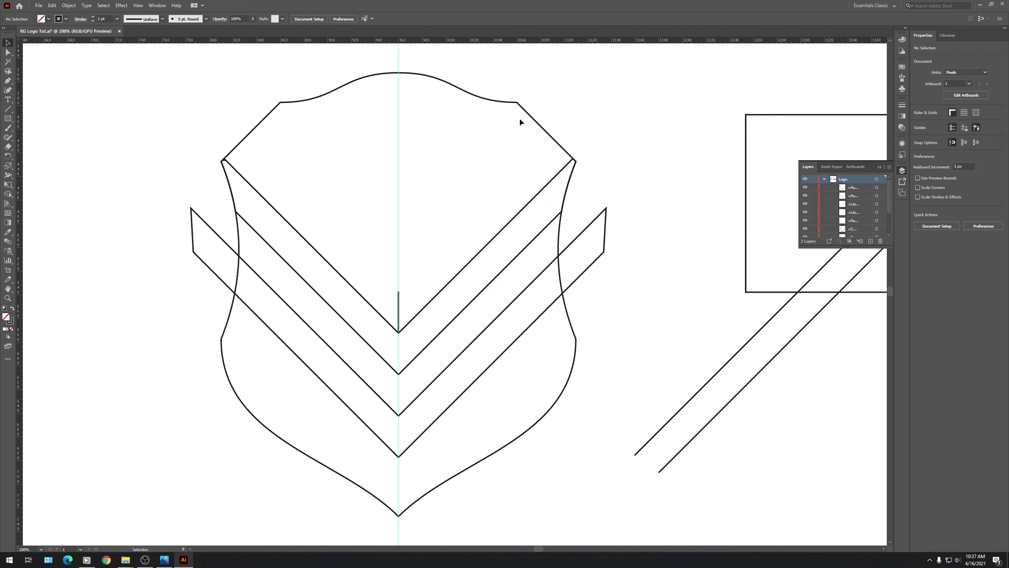
{"action": "left_click", "coordinate": [535, 119]}
{"action": "key", "text": "shift+Left"}
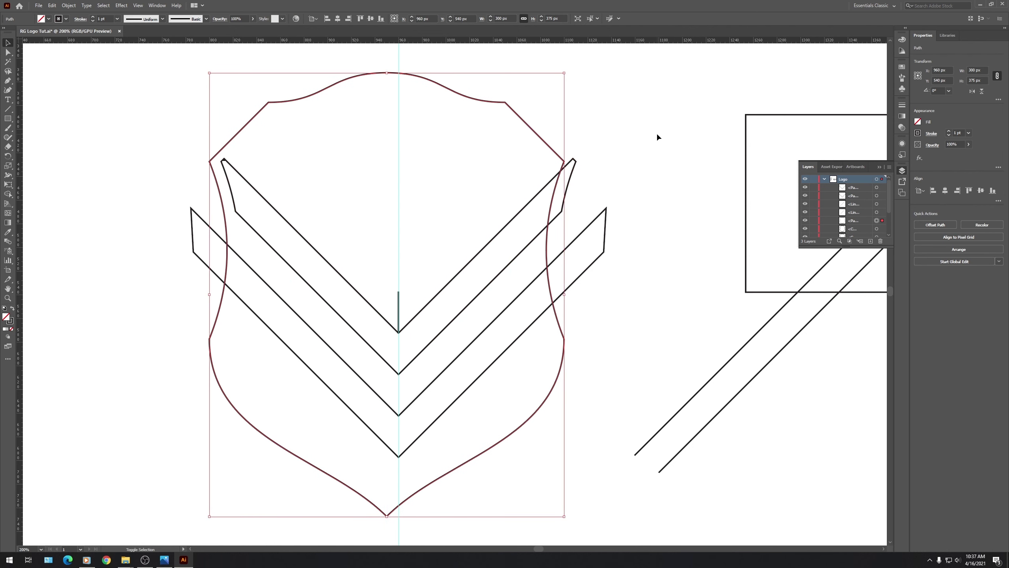
{"action": "key", "text": "shift+Right"}
{"action": "key", "text": "shift+Left"}
{"action": "key", "text": "shift+Right"}
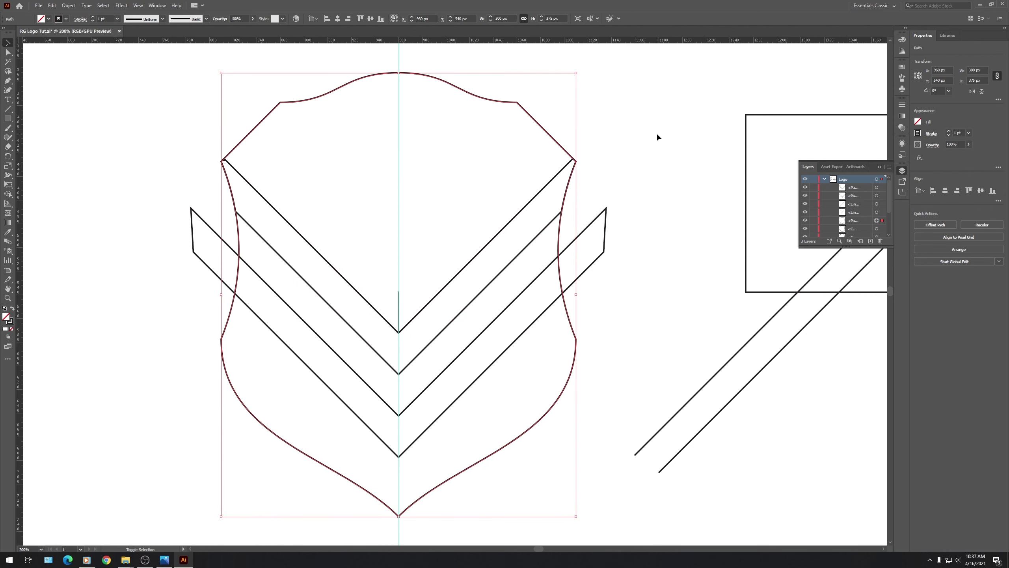
{"action": "left_click", "coordinate": [611, 155]}
{"action": "scroll", "coordinate": [213, 151], "scroll_direction": "up", "scroll_amount": 7}
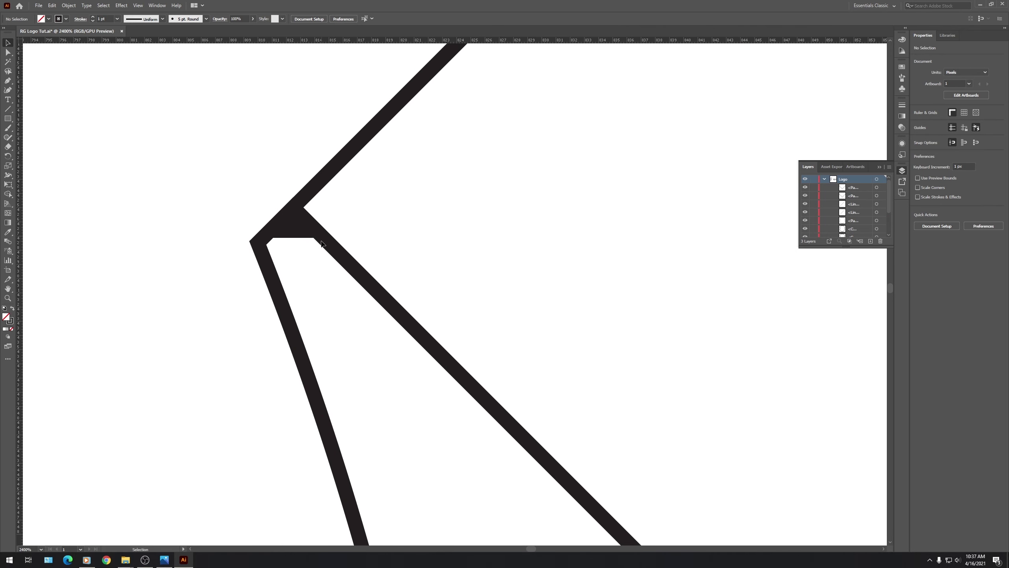
{"action": "scroll", "coordinate": [308, 230], "scroll_direction": "down", "scroll_amount": 9}
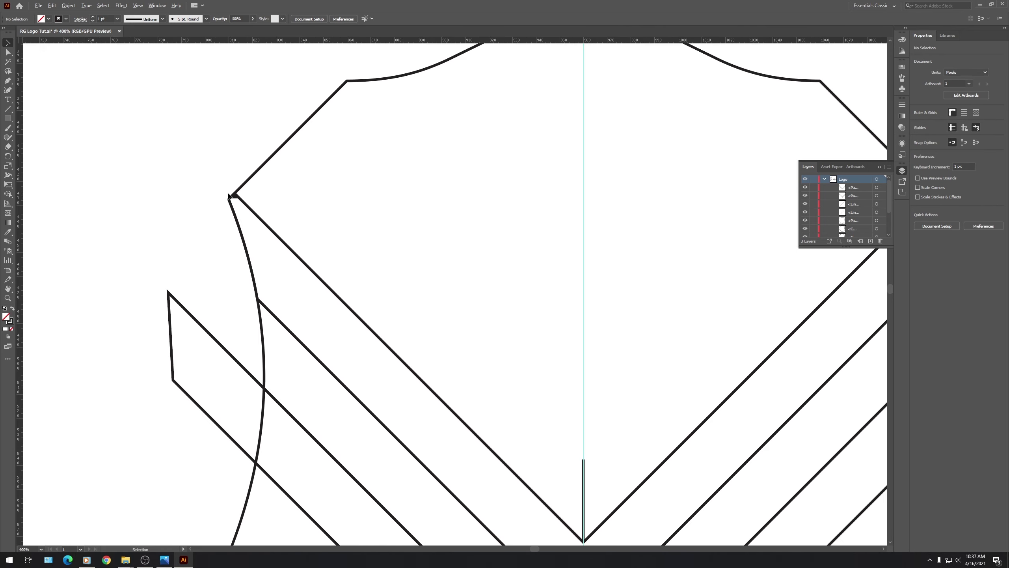
{"action": "scroll", "coordinate": [254, 219], "scroll_direction": "up", "scroll_amount": 3}
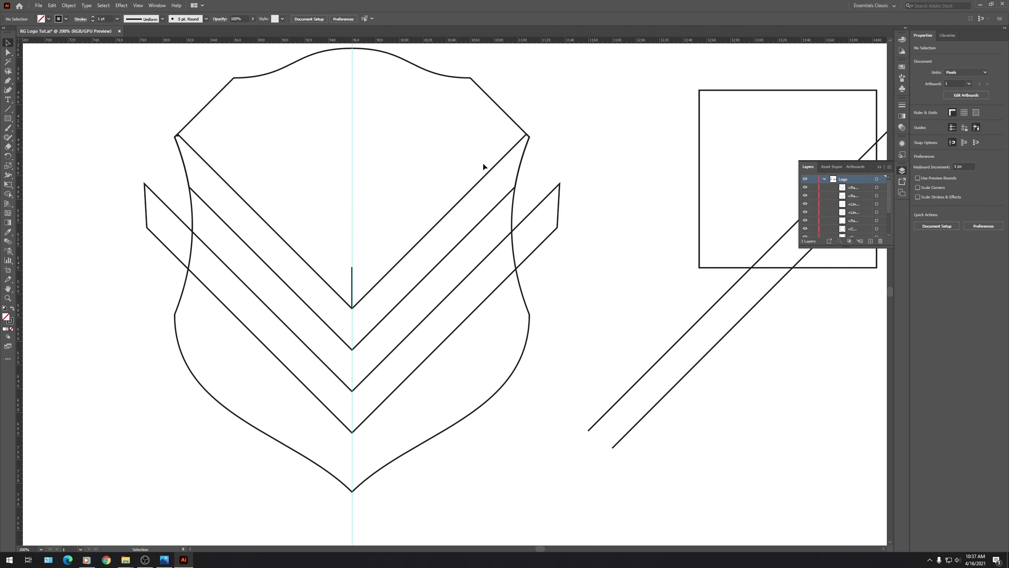
Intersect the outer chevron with the shield outline and slide the square about 68 px left.
{"action": "left_click", "coordinate": [508, 116]}
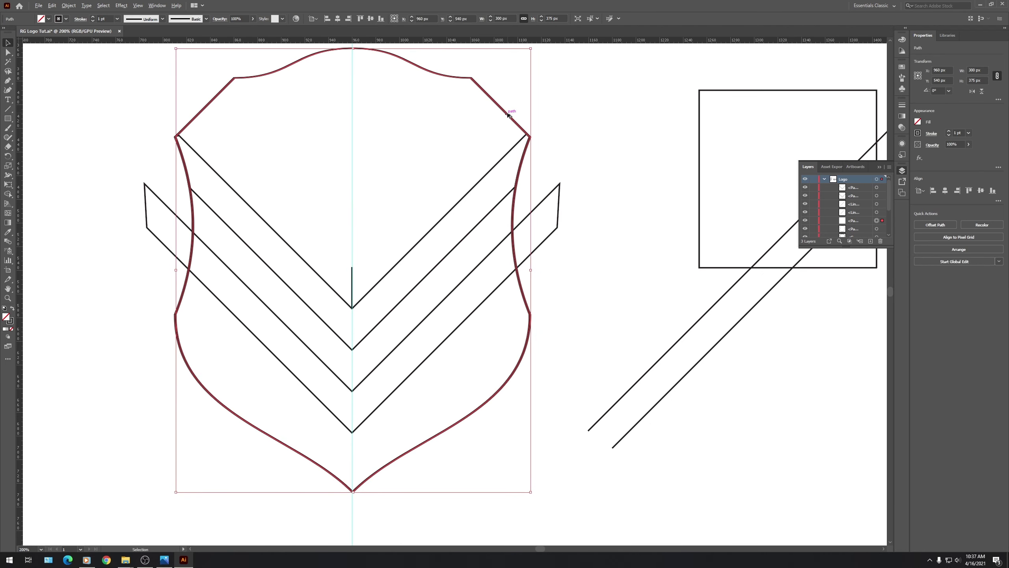
{"action": "left_click", "coordinate": [542, 202], "text": "shift"}
{"action": "left_click", "coordinate": [944, 223]}
{"action": "left_click", "coordinate": [594, 207]}
{"action": "left_click", "coordinate": [485, 90]}
{"action": "left_click", "coordinate": [571, 215]}
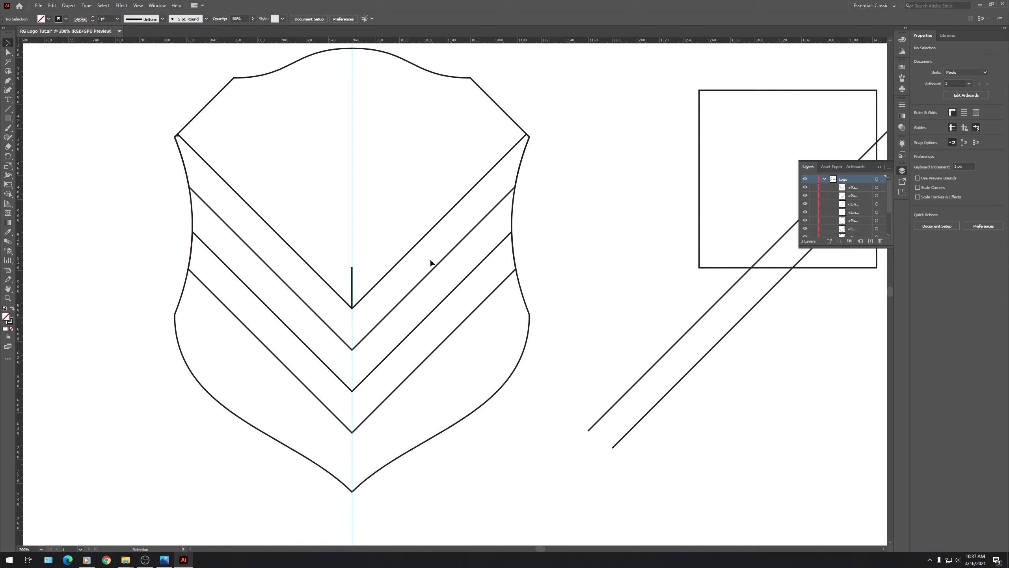
{"action": "left_click_drag", "start_coordinate": [711, 95], "coordinate": [631, 100]}
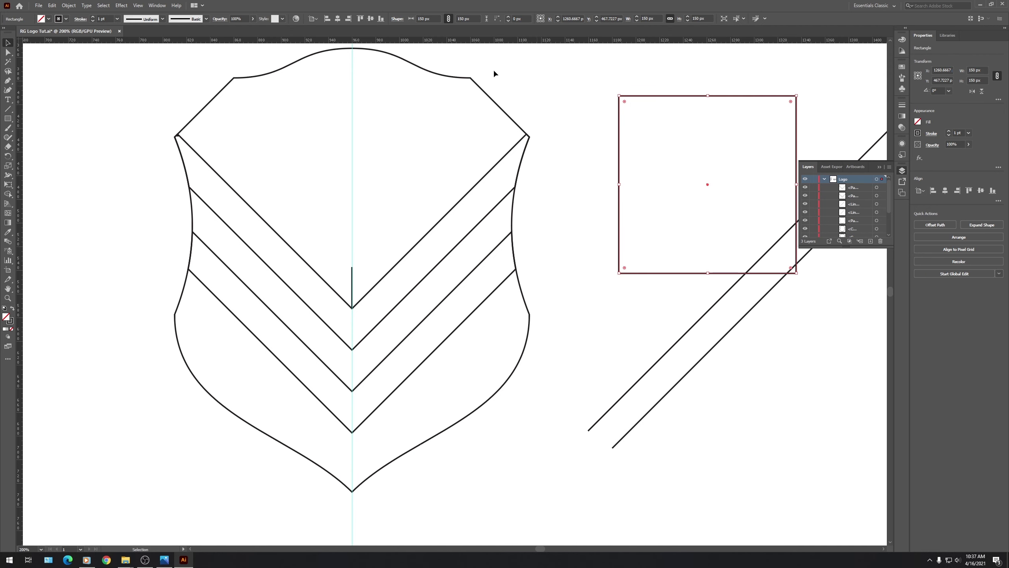
Resize the rectangle to a 70 × 70 px square and drag it onto the shield's centre guide.
{"action": "left_click", "coordinate": [708, 20]}
{"action": "type", "text": "70"}
{"action": "key", "text": "Return"}
{"action": "left_click", "coordinate": [664, 196]}
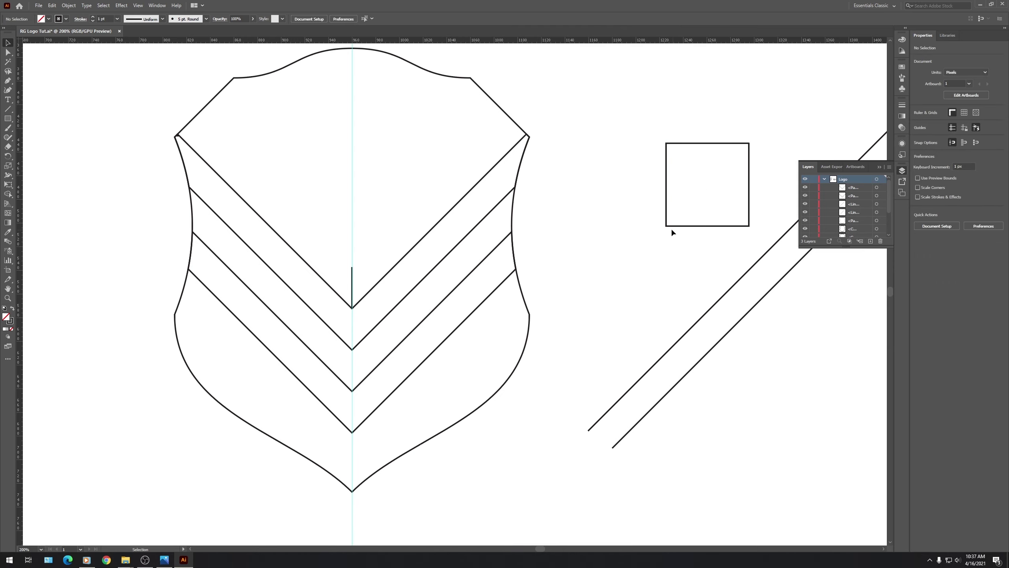
{"action": "left_click_drag", "start_coordinate": [665, 226], "coordinate": [352, 272]}
{"action": "left_click", "coordinate": [352, 282]}
{"action": "scroll", "coordinate": [357, 238], "scroll_direction": "up", "scroll_amount": 5}
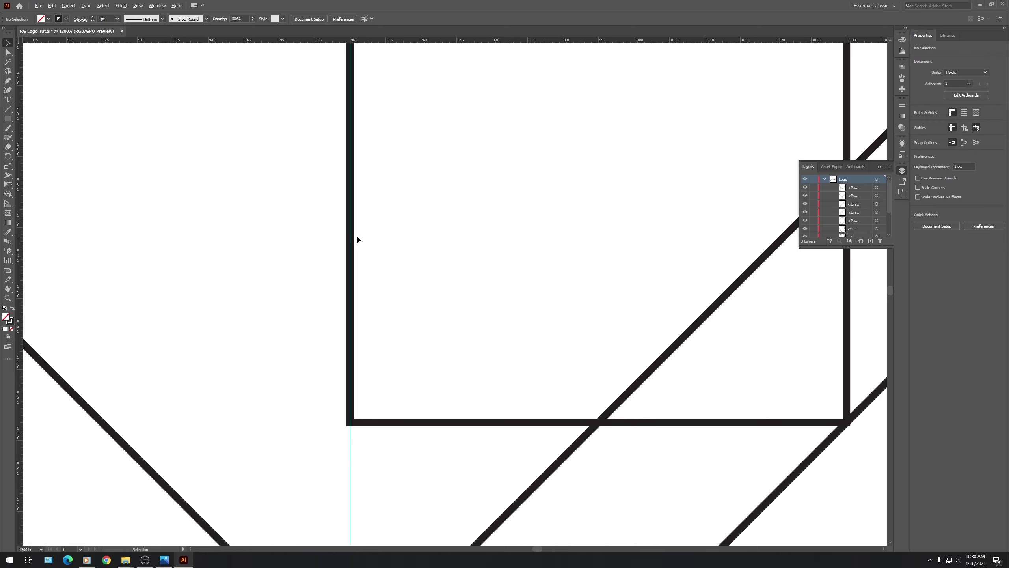
{"action": "scroll", "coordinate": [356, 238], "scroll_direction": "down", "scroll_amount": 5}
{"action": "scroll", "coordinate": [325, 204], "scroll_direction": "up", "scroll_amount": 2}
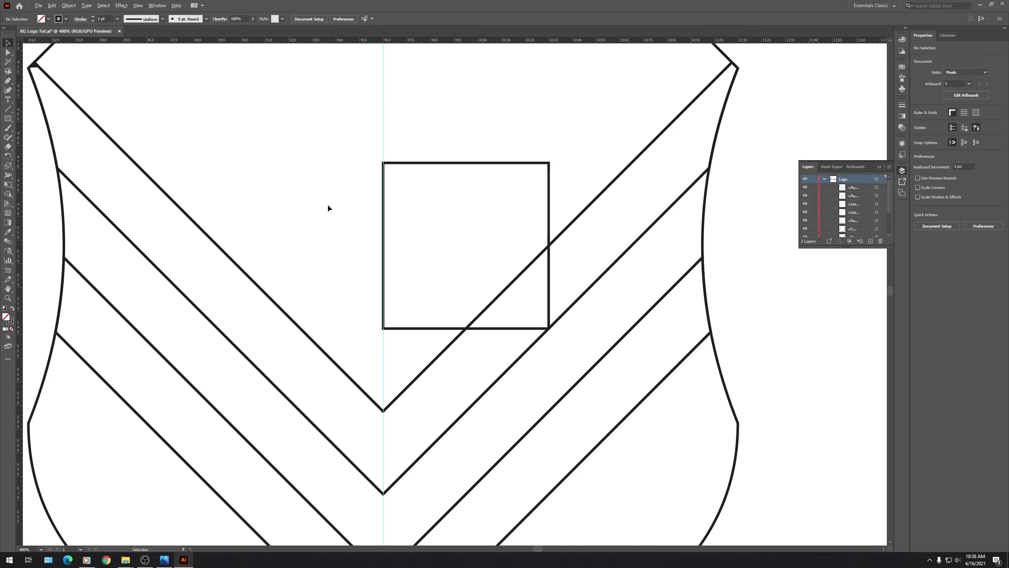
Draw an open diagonal Pen path across the square, then move the square off the shield.
{"action": "left_click", "coordinate": [8, 80]}
{"action": "left_click", "coordinate": [383, 328]}
{"action": "left_click", "coordinate": [549, 163]}
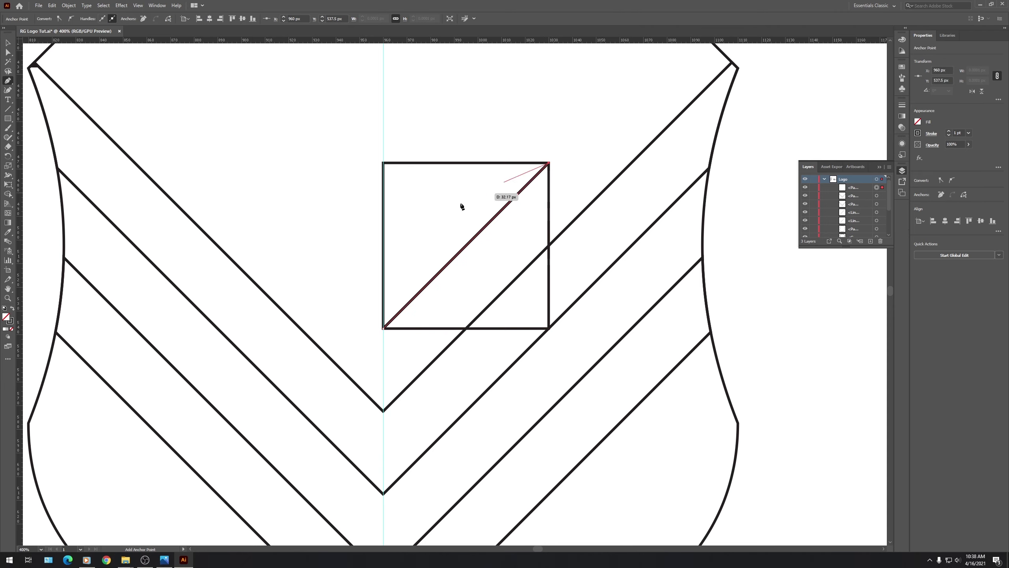
{"action": "left_click", "coordinate": [383, 247]}
{"action": "key", "text": "v"}
{"action": "left_click", "coordinate": [293, 202]}
{"action": "key", "text": "ctrl+minus"}
{"action": "key", "text": "ctrl+minus"}
{"action": "key", "text": "ctrl+minus"}
{"action": "left_click_drag", "start_coordinate": [360, 194], "coordinate": [589, 144]}
{"action": "left_click", "coordinate": [392, 194]}
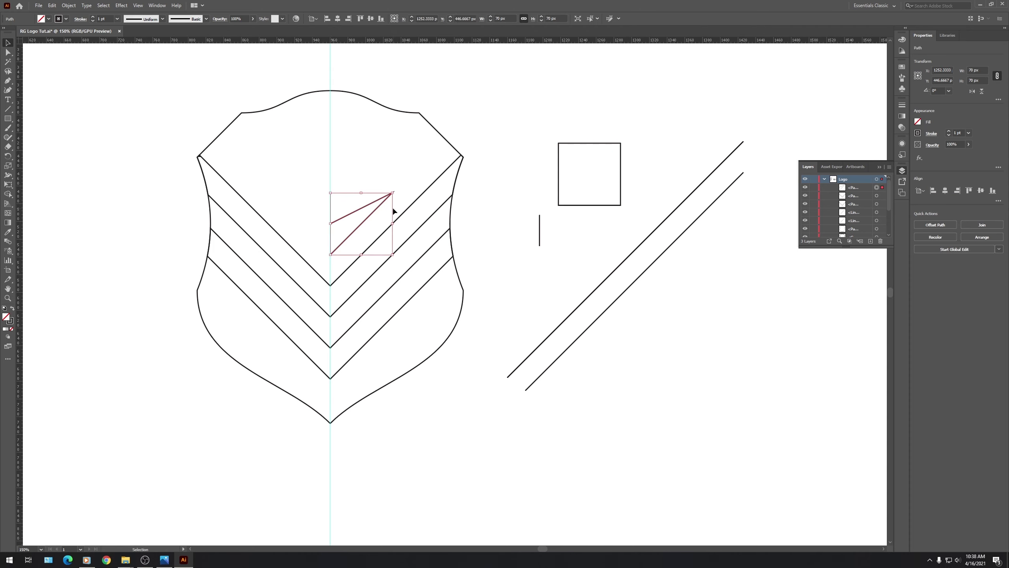
Make a reflected copy of the stroke across the vertical axis via Object > Transform > Reflect.
{"action": "left_click", "coordinate": [68, 5]}
{"action": "mouse_move", "coordinate": [131, 11]}
{"action": "left_click", "coordinate": [195, 44]}
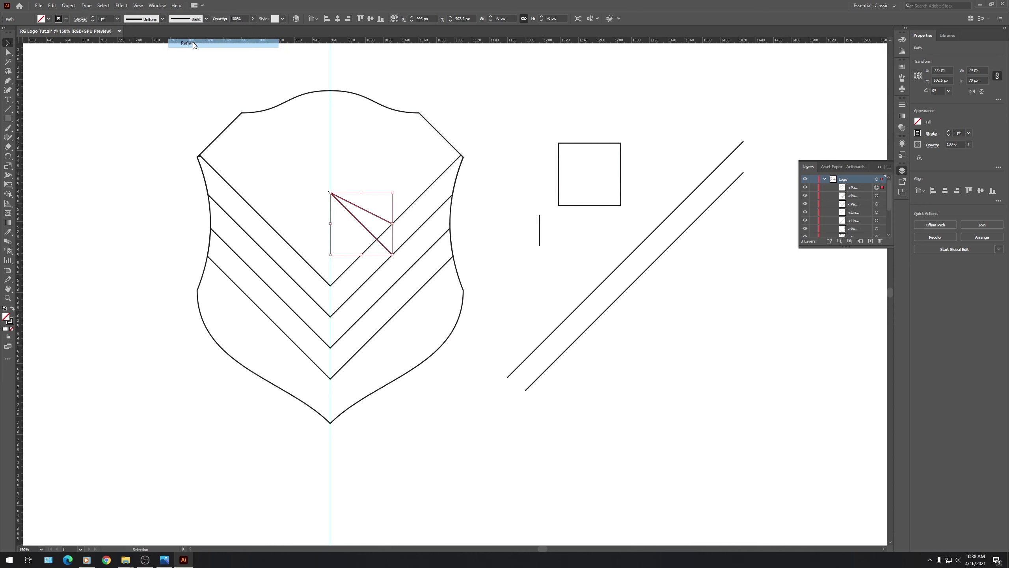
{"action": "left_click", "coordinate": [368, 251]}
{"action": "scroll", "coordinate": [309, 232], "scroll_direction": "up", "scroll_amount": 3}
{"action": "left_click", "coordinate": [345, 235]}
Move the mirrored stroke 70 px left and combine both strokes with Pathfinder Unite.
{"action": "left_click_drag", "start_coordinate": [543, 206], "coordinate": [377, 207]}
{"action": "left_click", "coordinate": [445, 182], "text": "shift"}
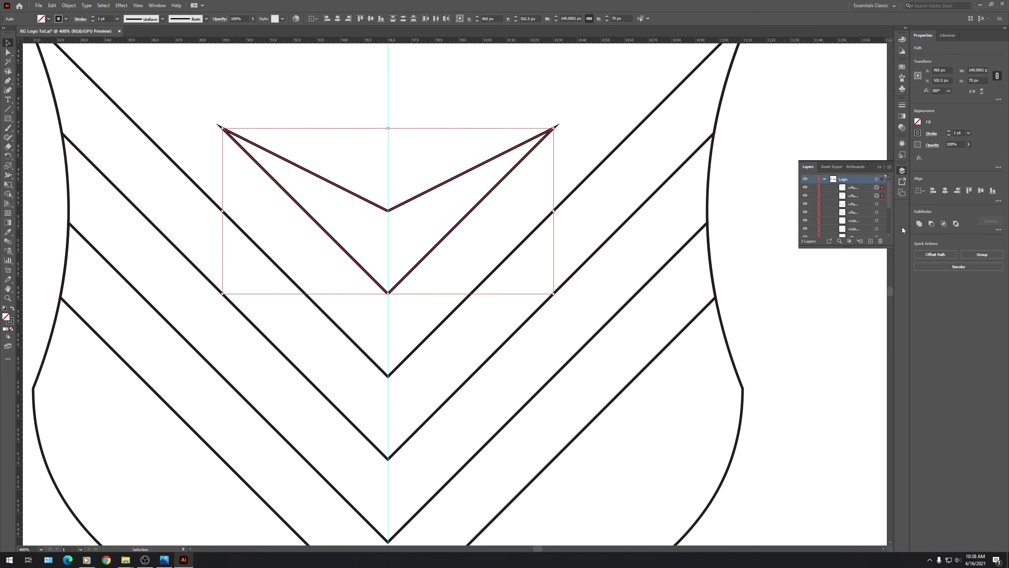
{"action": "left_click", "coordinate": [918, 224]}
{"action": "left_click", "coordinate": [457, 126]}
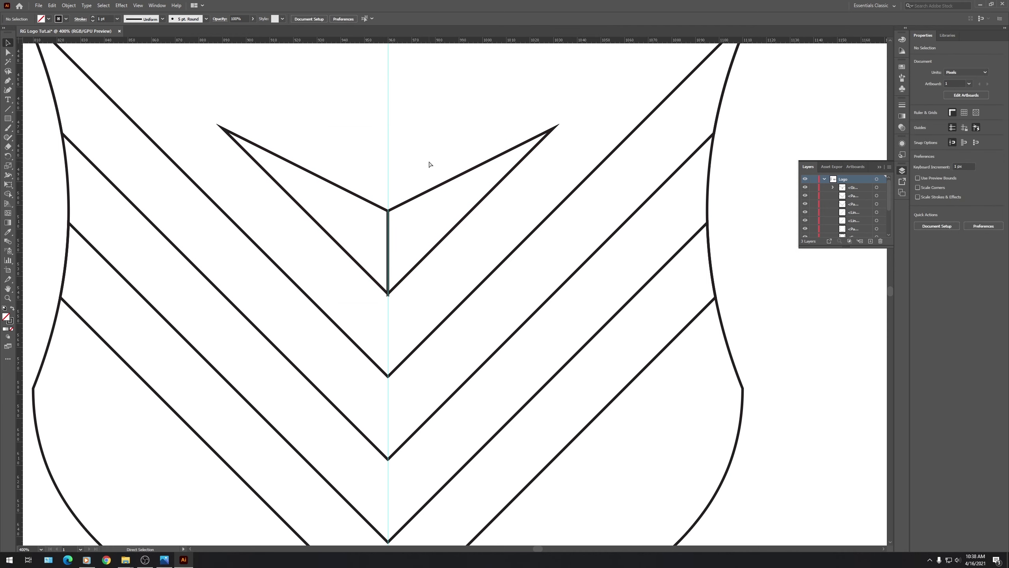
Ungroup the inner chevron and align the left half's end anchor with the inner vertex.
{"action": "left_click", "coordinate": [398, 205]}
{"action": "key", "text": "shift+ctrl+g"}
{"action": "key", "text": "ctrl+="}
{"action": "key", "text": "ctrl+="}
{"action": "key", "text": "ctrl+="}
{"action": "key", "text": "ctrl+="}
{"action": "key", "text": "ctrl+="}
{"action": "key", "text": "ctrl+="}
{"action": "key", "text": "ctrl+="}
{"action": "key", "text": "ctrl+="}
{"action": "key", "text": "ctrl+="}
{"action": "key", "text": "ctrl+="}
{"action": "key", "text": "a"}
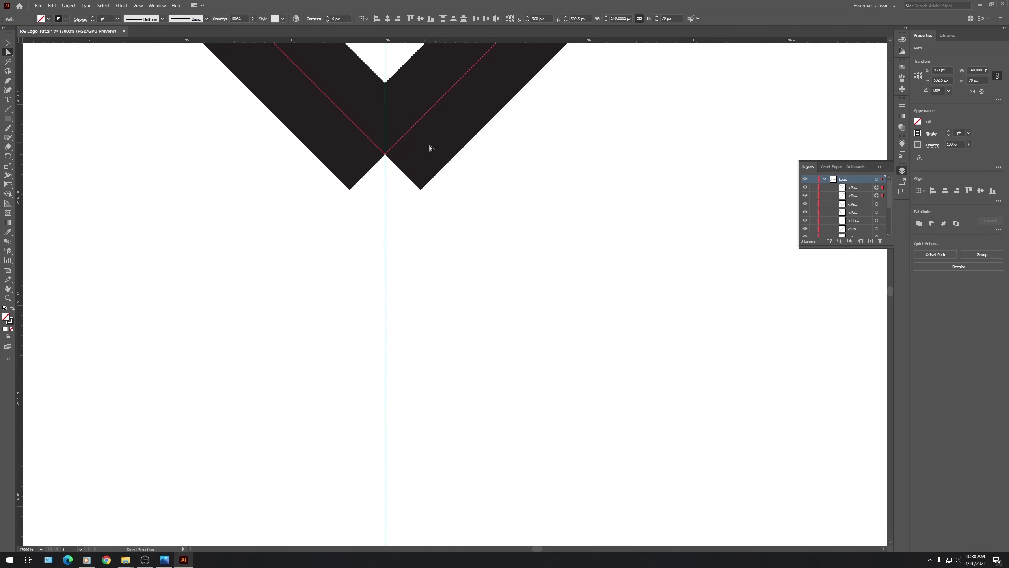
{"action": "left_click", "coordinate": [438, 216]}
{"action": "left_click", "coordinate": [396, 99]}
{"action": "left_click", "coordinate": [387, 155]}
{"action": "left_click", "coordinate": [386, 155]}
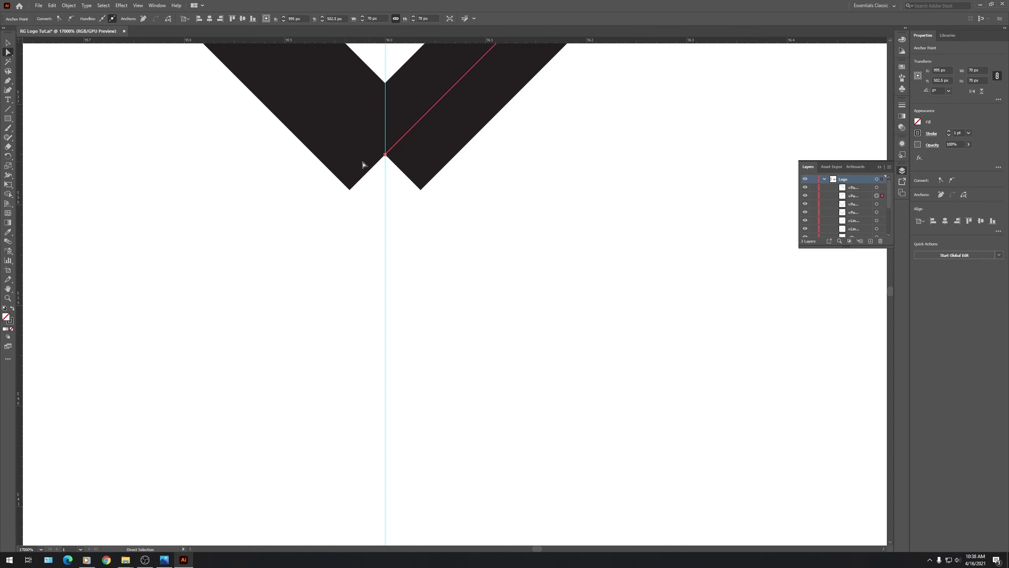
{"action": "left_click", "coordinate": [344, 151]}
{"action": "mouse_move", "coordinate": [386, 155]}
{"action": "left_mouse_down"}
{"action": "mouse_move", "coordinate": [349, 170]}
{"action": "mouse_move", "coordinate": [385, 155]}
{"action": "left_mouse_up"}
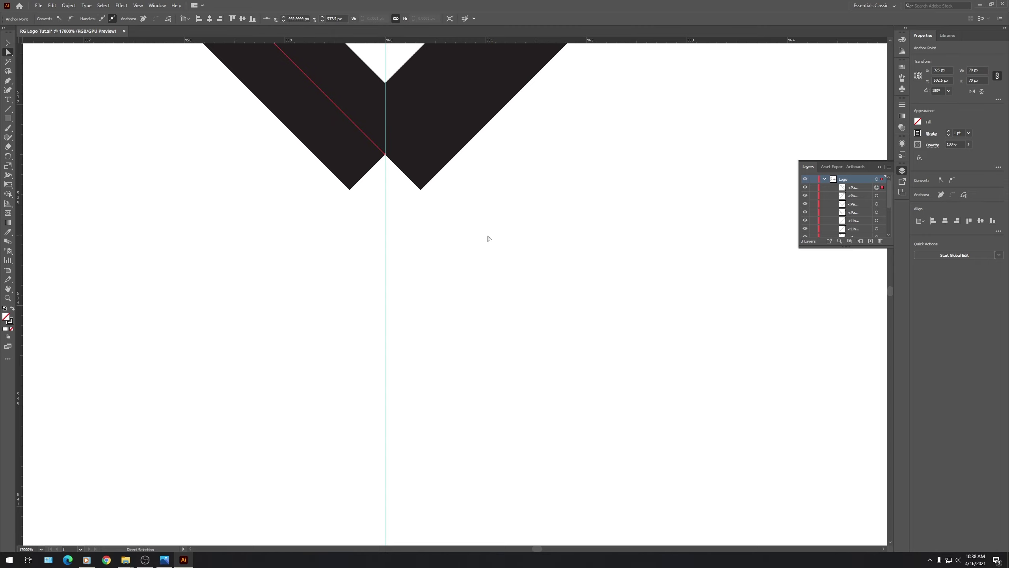
{"action": "key", "text": "v"}
{"action": "left_click", "coordinate": [460, 283]}
Unite both chevron halves again, then undo the merge.
{"action": "scroll", "coordinate": [437, 303], "scroll_direction": "down", "scroll_amount": 8}
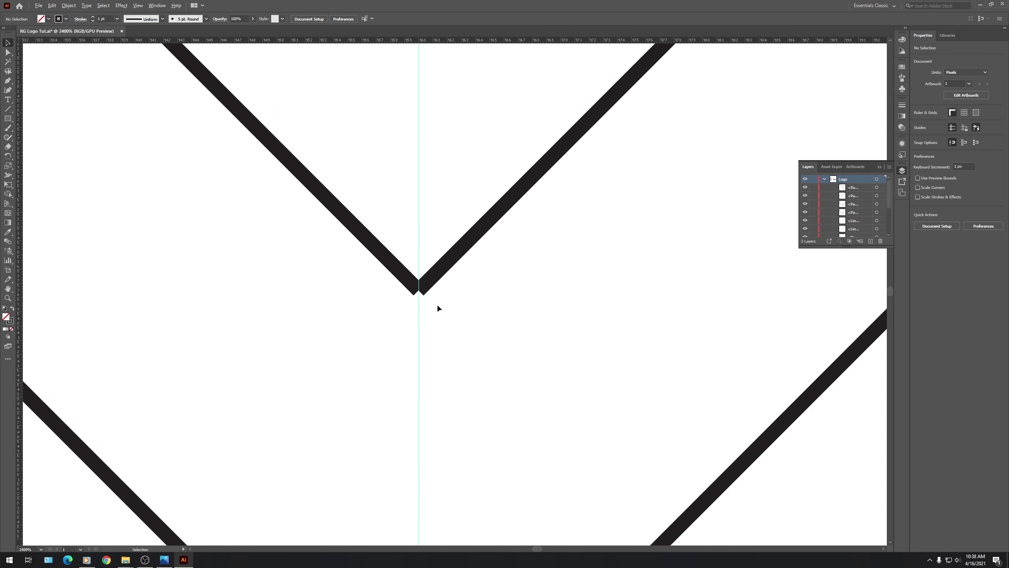
{"action": "scroll", "coordinate": [431, 119], "scroll_direction": "up", "scroll_amount": 10}
{"action": "left_click_drag", "start_coordinate": [437, 206], "coordinate": [362, 243]}
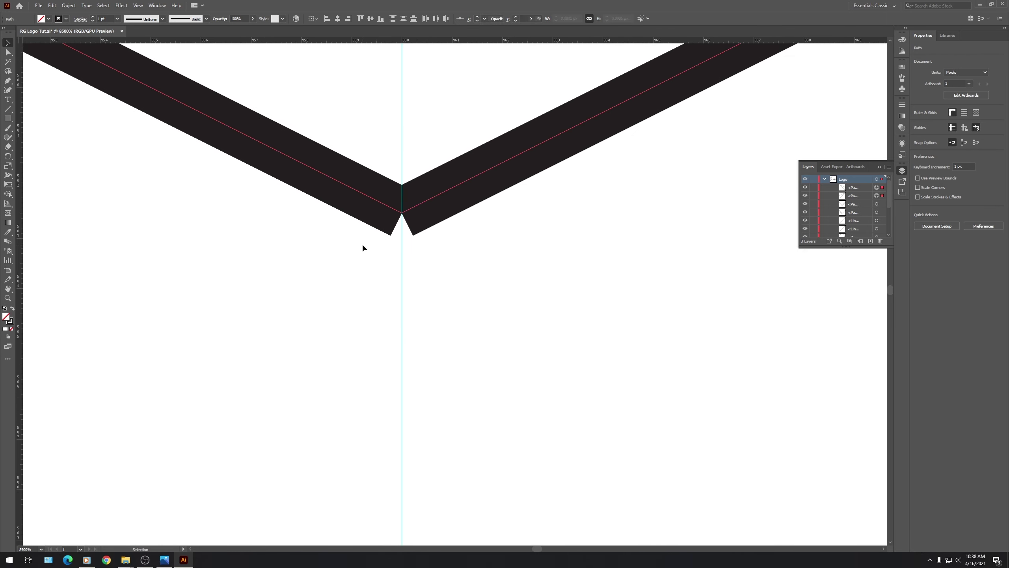
{"action": "left_click", "coordinate": [921, 224]}
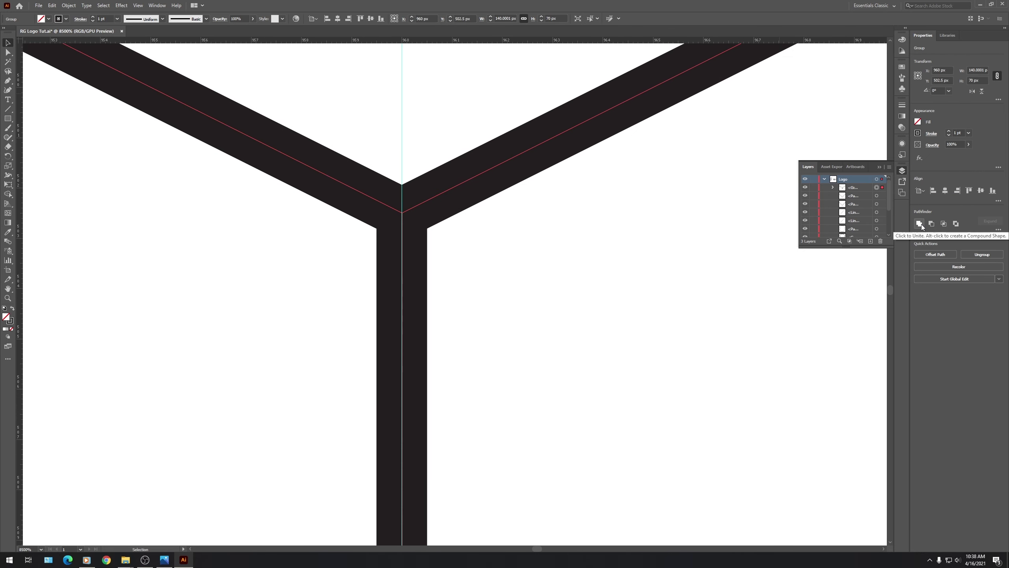
{"action": "key", "text": "ctrl+z"}
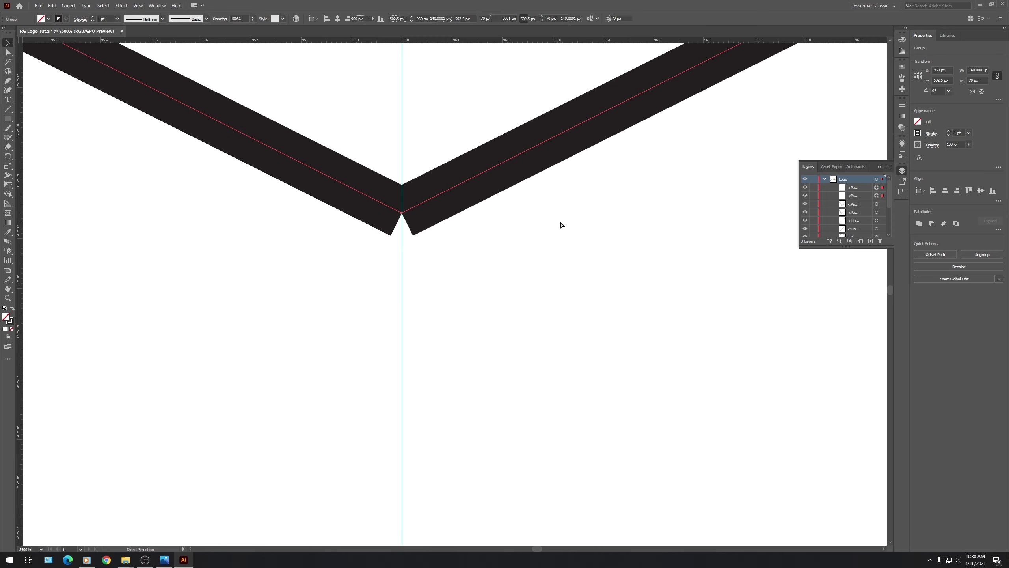
{"action": "scroll", "coordinate": [415, 152], "scroll_direction": "up", "scroll_amount": 5}
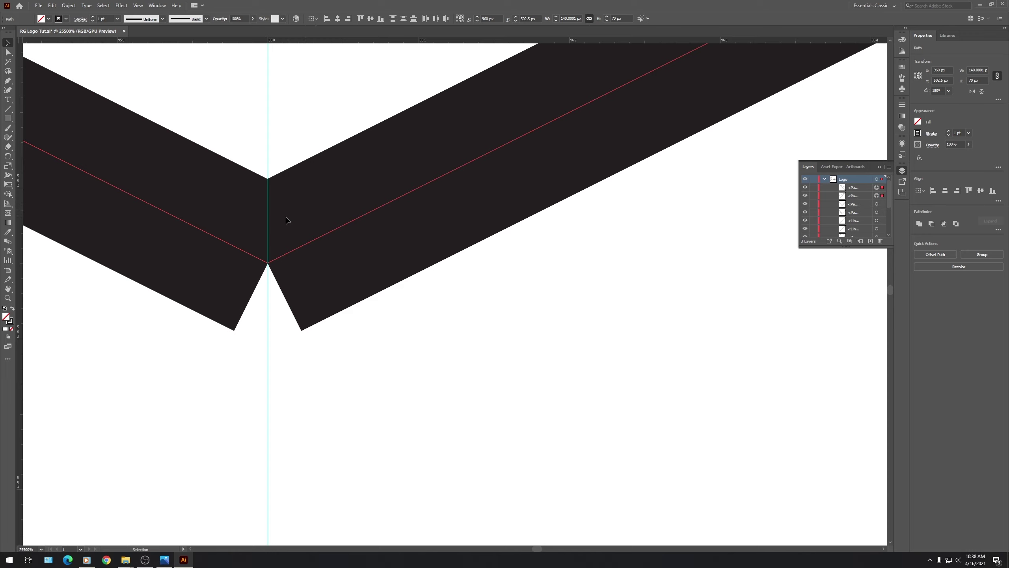
Snap the left stroke's inner anchor onto the right stroke's vertex with Direct Selection.
{"action": "key", "text": "a"}
{"action": "left_click_drag", "start_coordinate": [337, 86], "coordinate": [383, 338]}
{"action": "left_click_drag", "start_coordinate": [268, 262], "coordinate": [248, 287]}
{"action": "left_click", "coordinate": [217, 274]}
{"action": "scroll", "coordinate": [352, 240], "scroll_direction": "down", "scroll_amount": 3}
{"action": "scroll", "coordinate": [353, 239], "scroll_direction": "down", "scroll_amount": 5}
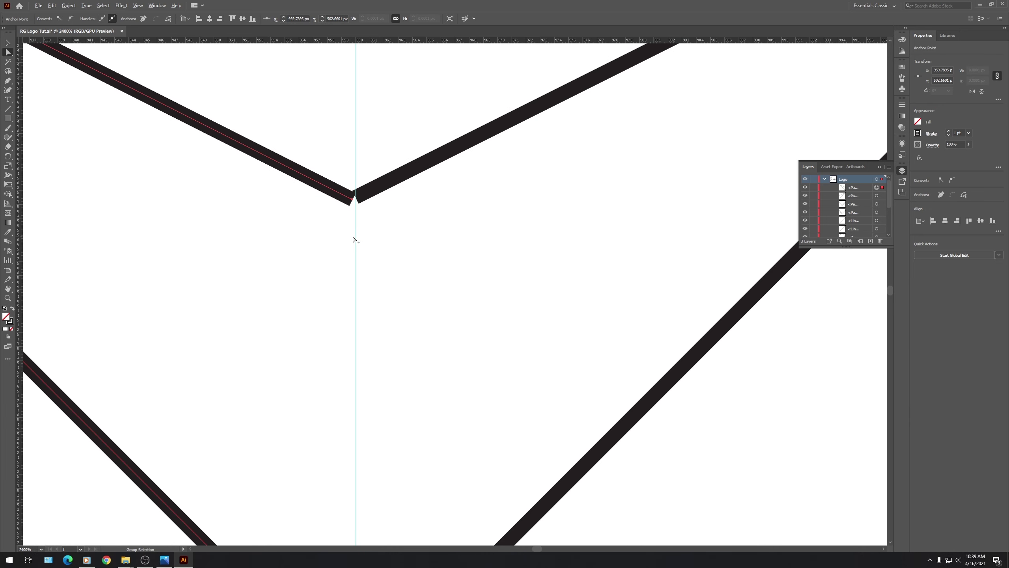
{"action": "left_click_drag", "start_coordinate": [355, 218], "coordinate": [309, 170]}
{"action": "left_click_drag", "start_coordinate": [309, 170], "coordinate": [357, 217]}
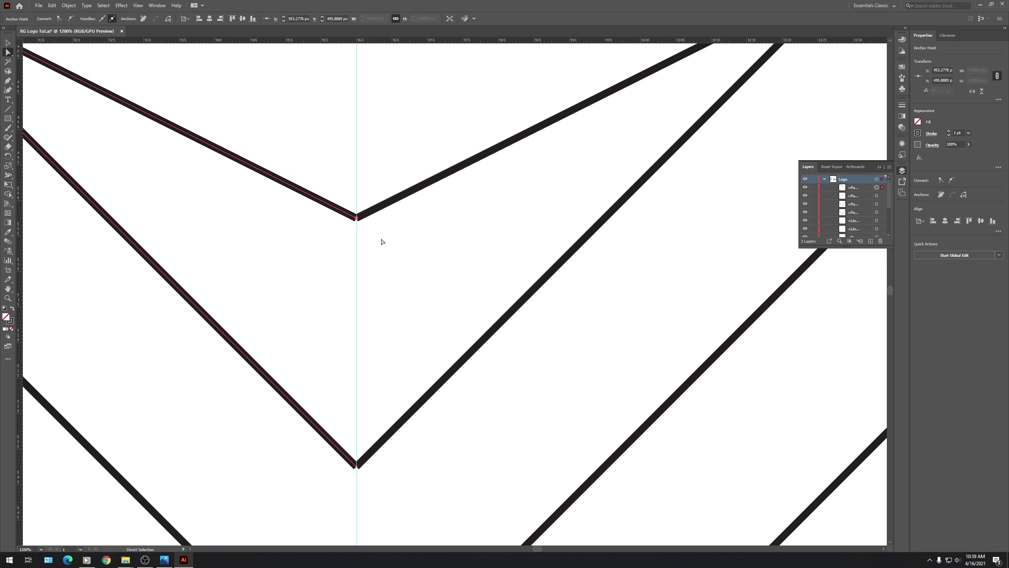
Unite both halves with Pathfinder, undo it, and inspect the joined tip.
{"action": "key", "text": "v"}
{"action": "scroll", "coordinate": [400, 252], "scroll_direction": "down", "scroll_amount": 3}
{"action": "left_click", "coordinate": [387, 261]}
{"action": "left_click_drag", "start_coordinate": [388, 261], "coordinate": [375, 230]}
{"action": "left_click", "coordinate": [923, 223]}
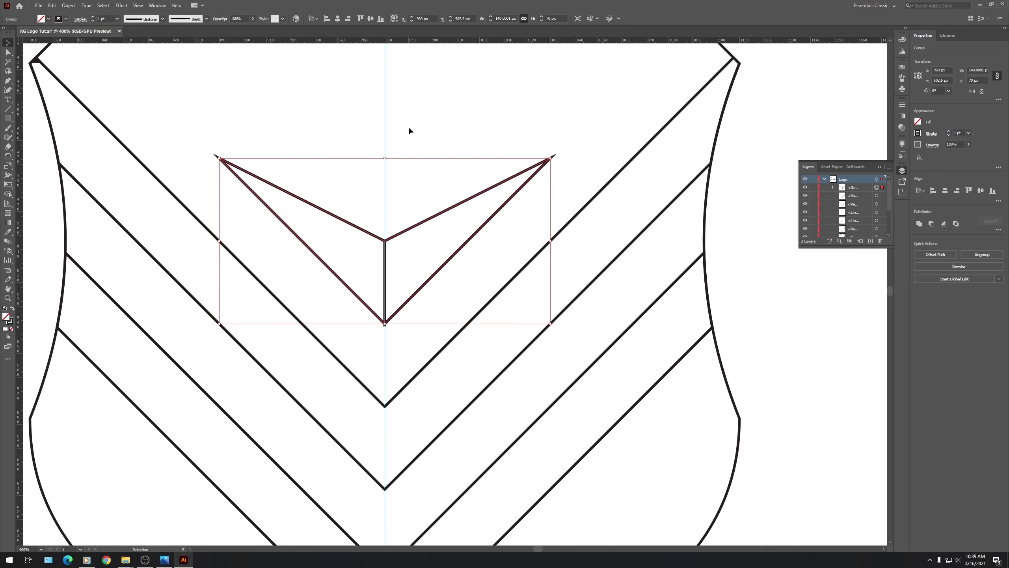
{"action": "key", "text": "ctrl+z"}
{"action": "scroll", "coordinate": [369, 304], "scroll_direction": "up", "scroll_amount": 5}
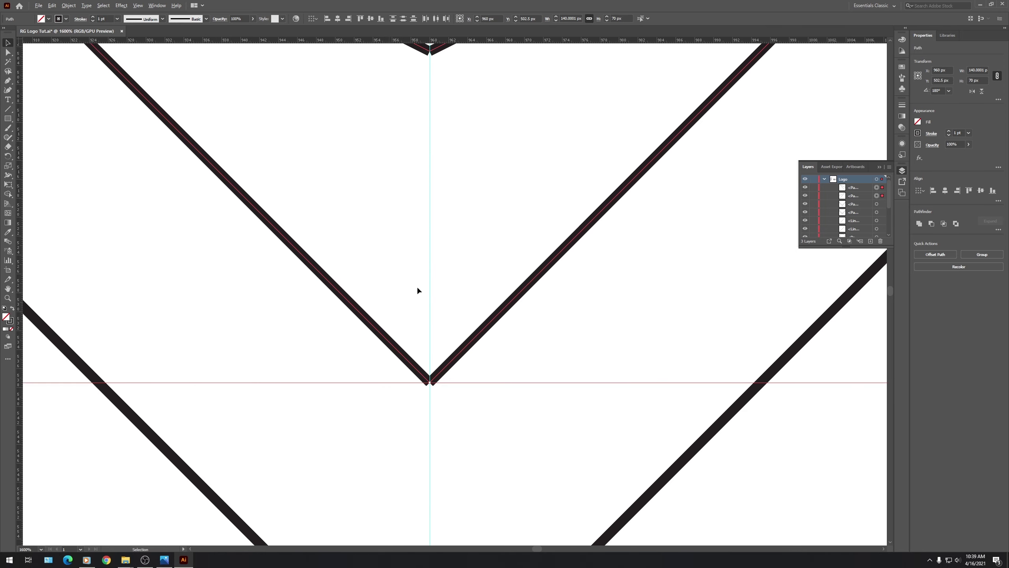
{"action": "scroll", "coordinate": [306, 289], "scroll_direction": "up", "scroll_amount": 3}
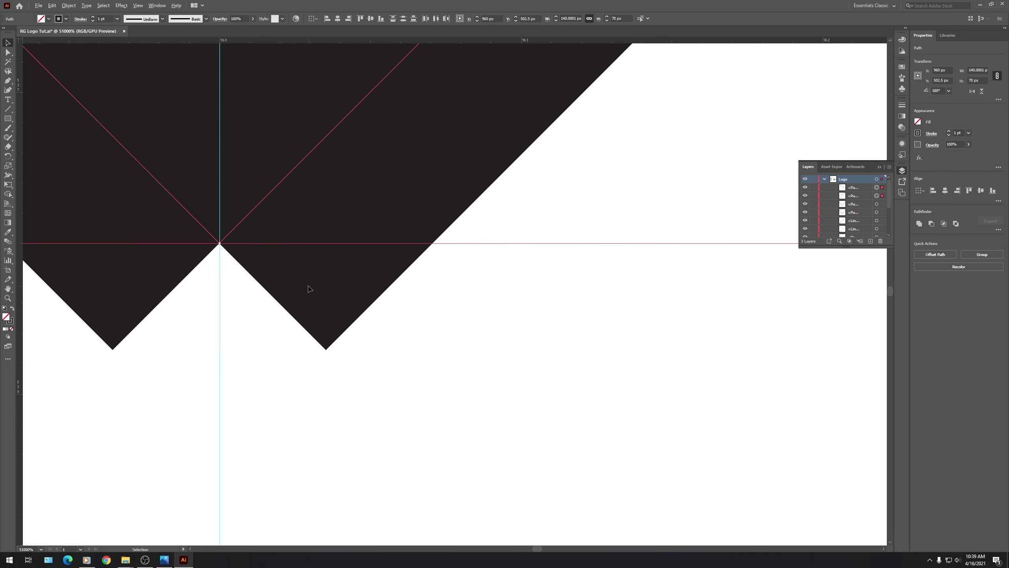
{"action": "scroll", "coordinate": [477, 308], "scroll_direction": "down", "scroll_amount": 2}
{"action": "scroll", "coordinate": [254, 306], "scroll_direction": "up", "scroll_amount": 2}
{"action": "scroll", "coordinate": [207, 234], "scroll_direction": "up", "scroll_amount": 1}
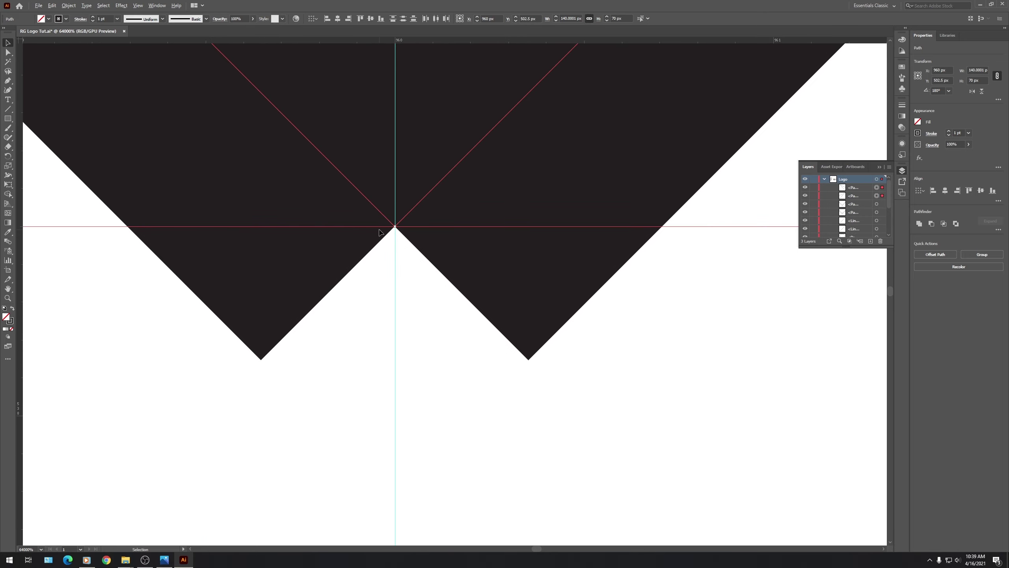
{"action": "scroll", "coordinate": [398, 232], "scroll_direction": "down", "scroll_amount": 6}
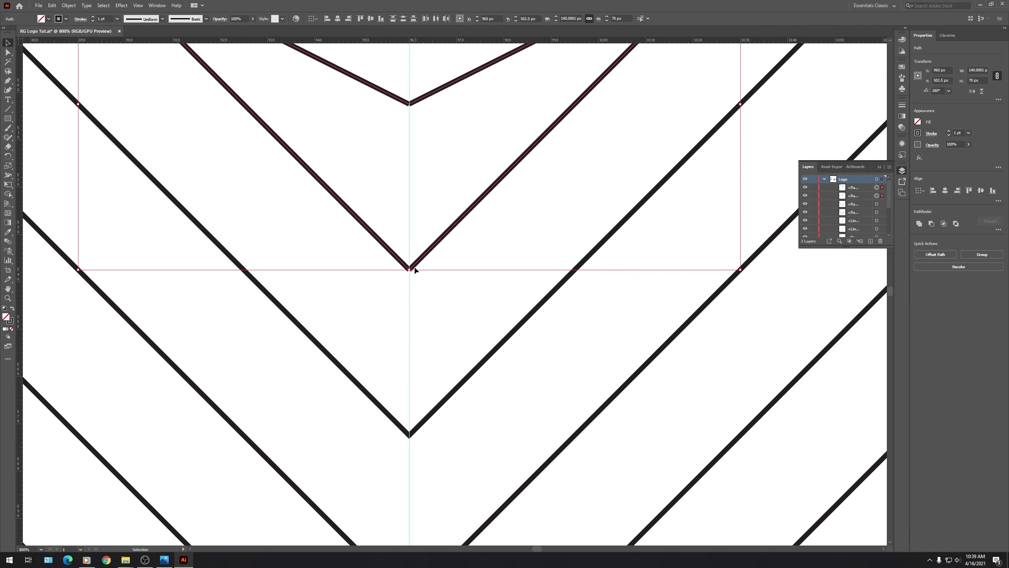
{"action": "scroll", "coordinate": [413, 265], "scroll_direction": "up", "scroll_amount": 2}
{"action": "scroll", "coordinate": [413, 265], "scroll_direction": "up", "scroll_amount": 2}
{"action": "scroll", "coordinate": [413, 265], "scroll_direction": "down", "scroll_amount": 3}
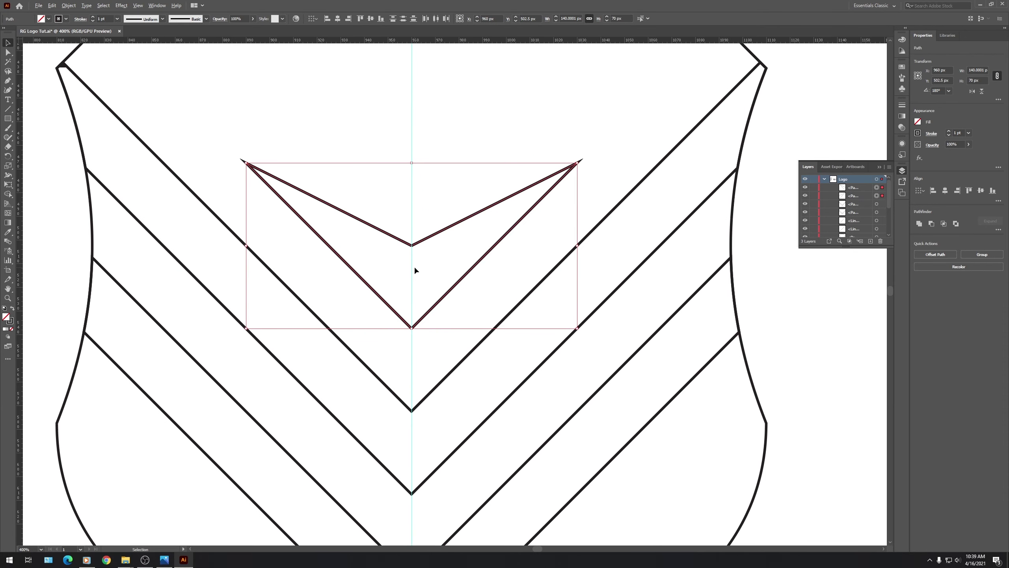
{"action": "scroll", "coordinate": [414, 266], "scroll_direction": "up", "scroll_amount": 1}
{"action": "left_click", "coordinate": [455, 86]}
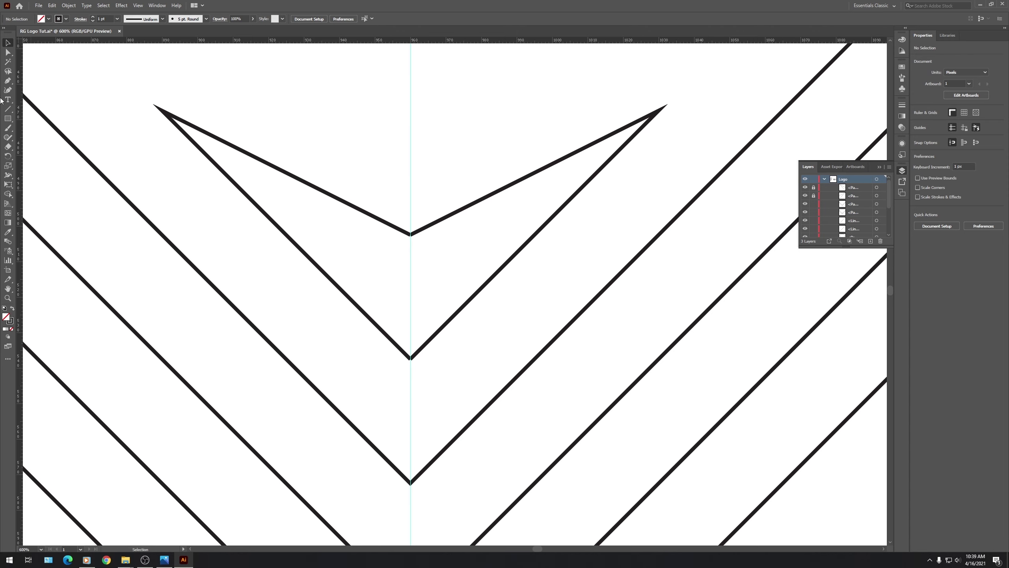
Trace a closed four-point wedge through the chevron's corners with the Pen tool.
{"action": "left_click", "coordinate": [7, 81]}
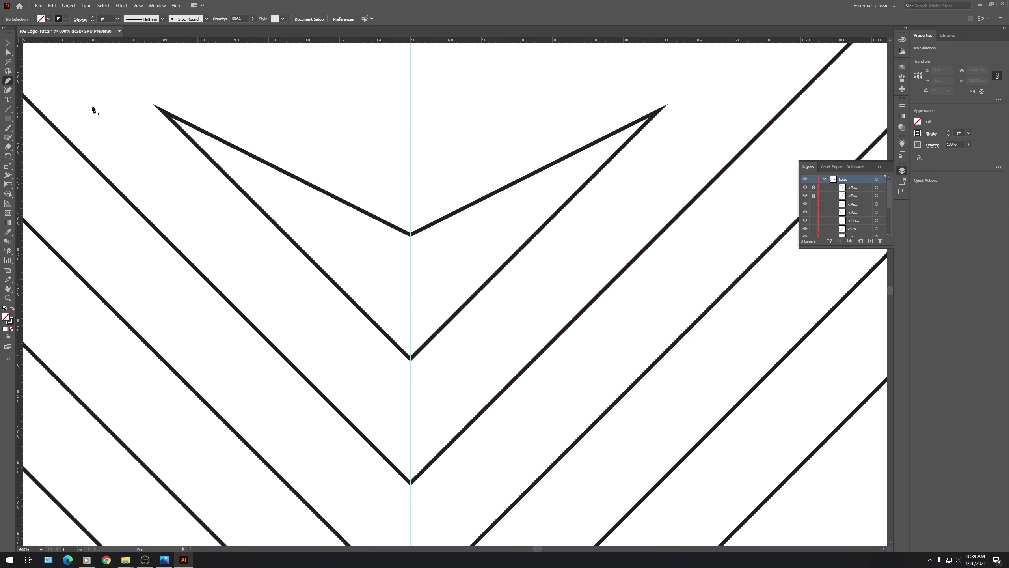
{"action": "left_click", "coordinate": [161, 112]}
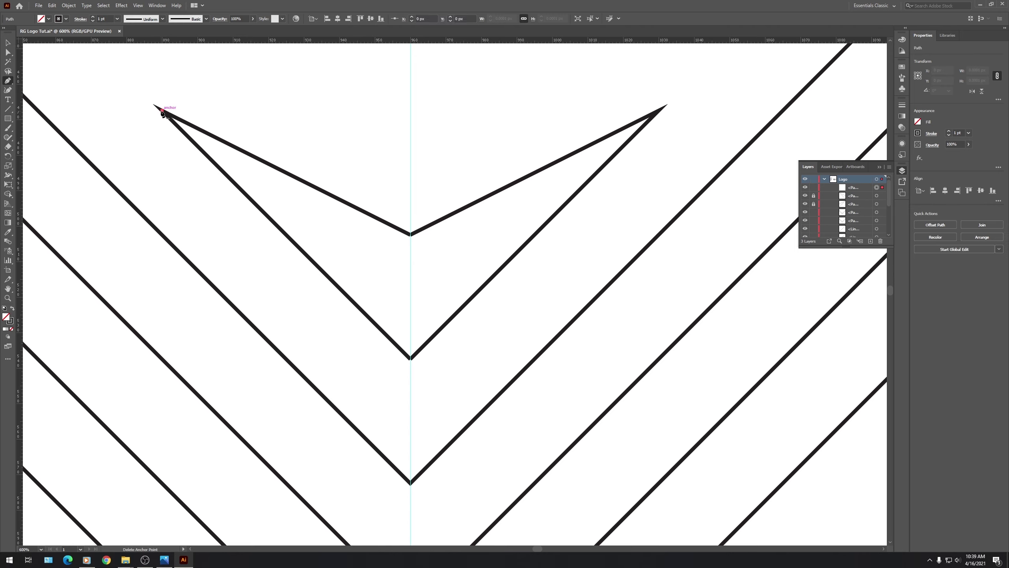
{"action": "left_click", "coordinate": [411, 234]}
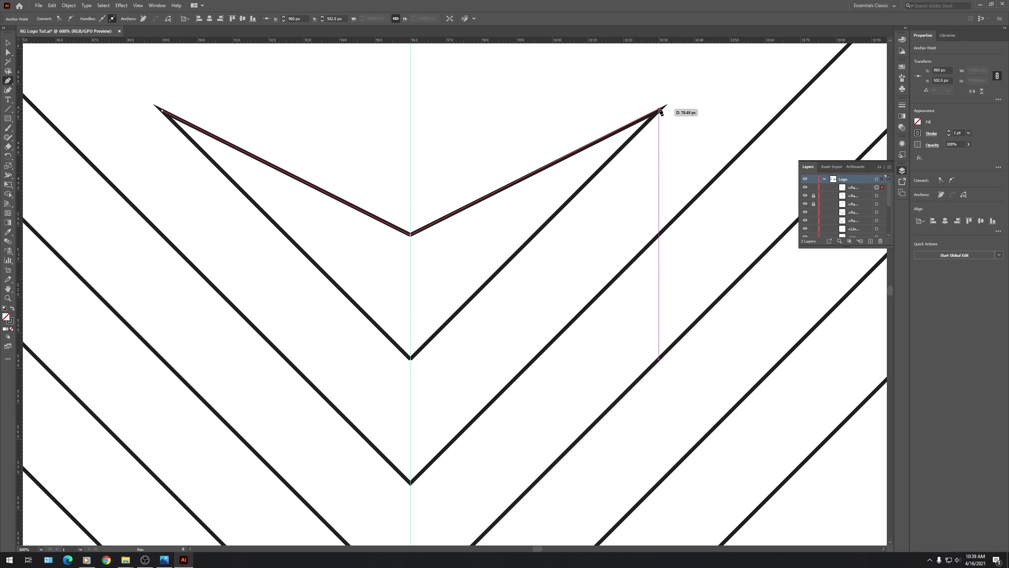
{"action": "left_click", "coordinate": [661, 113]}
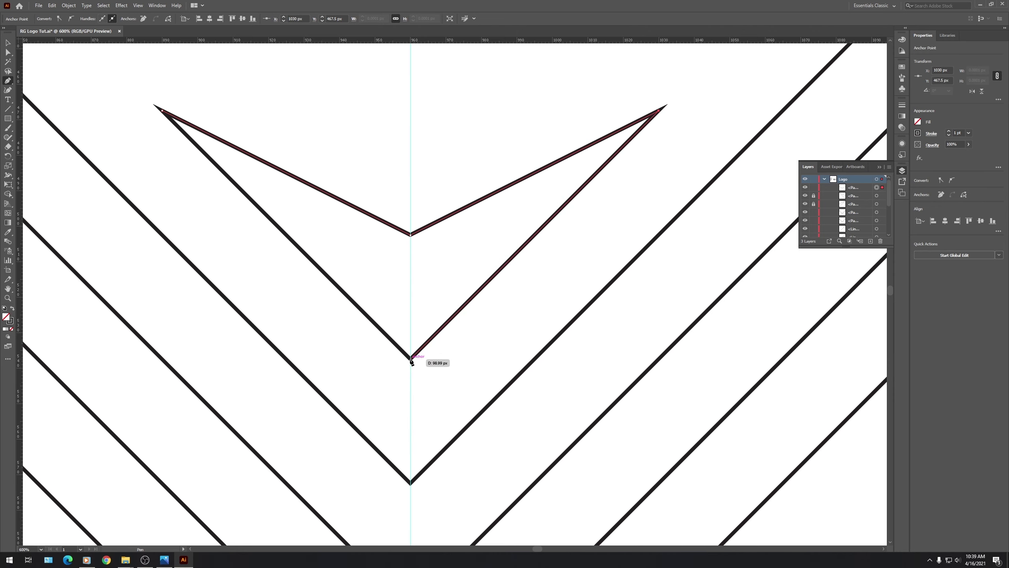
{"action": "left_click", "coordinate": [410, 359]}
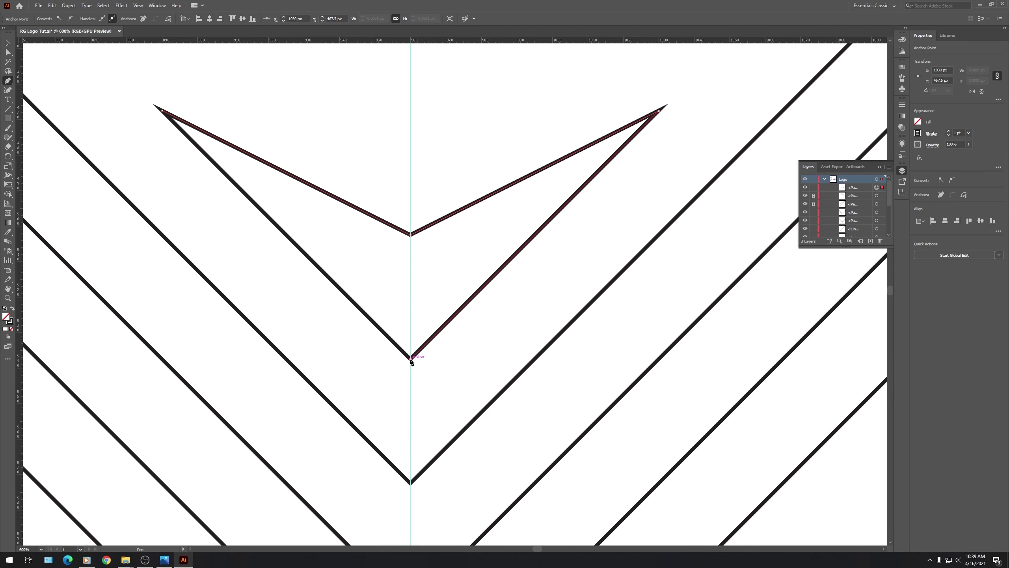
{"action": "left_click", "coordinate": [163, 111]}
{"action": "key", "text": "v"}
{"action": "left_click", "coordinate": [305, 96]}
{"action": "left_click", "coordinate": [284, 172]}
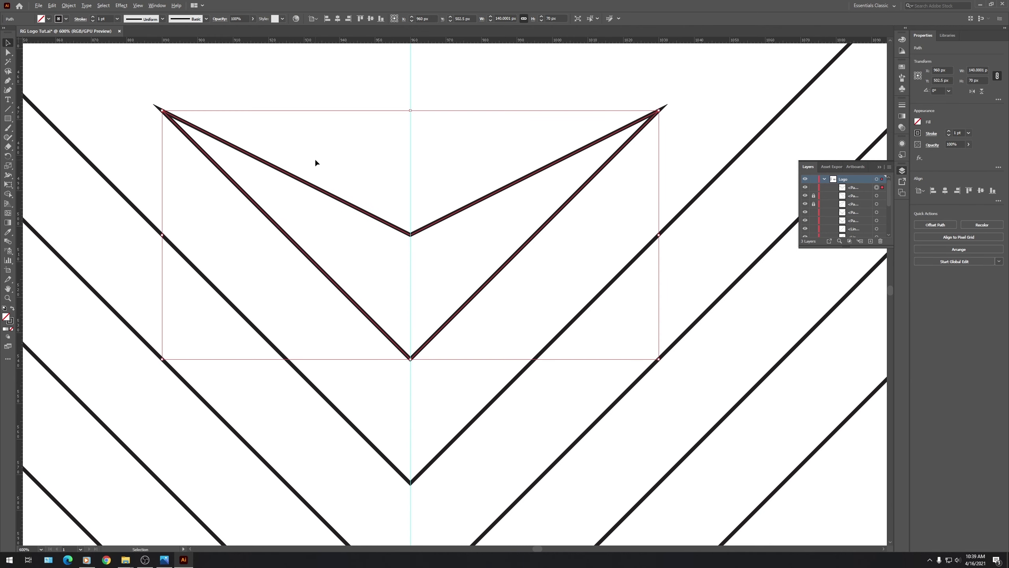
{"action": "key", "text": "ctrl+z"}
{"action": "key", "text": "ctrl+z"}
{"action": "key", "text": "ctrl+z"}
{"action": "key", "text": "ctrl+z"}
{"action": "key", "text": "ctrl+z"}
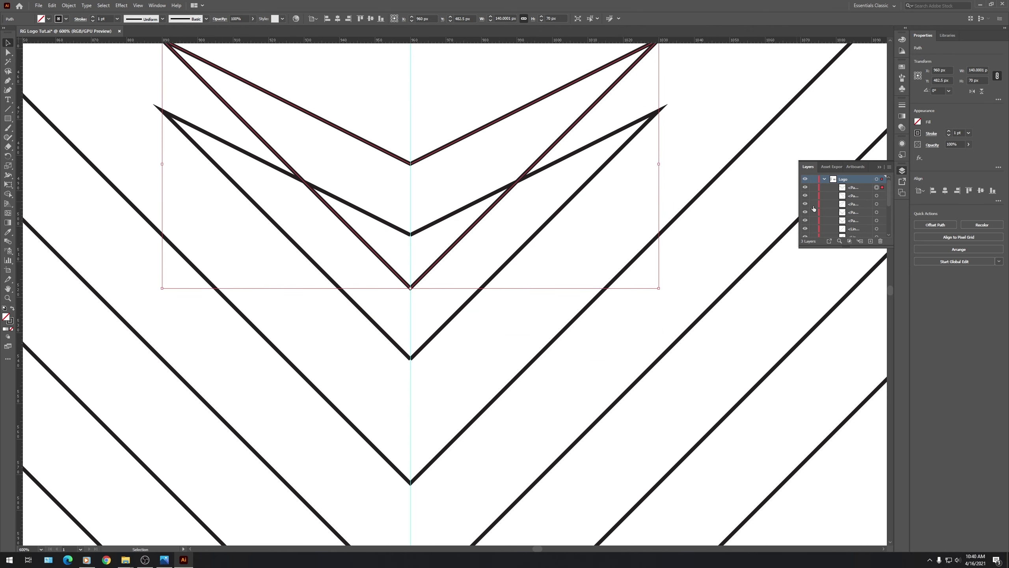
Marquee-select and delete the old two-stroke chevron, then undo.
{"action": "left_click_drag", "start_coordinate": [416, 363], "coordinate": [381, 348]}
{"action": "key", "text": "Delete"}
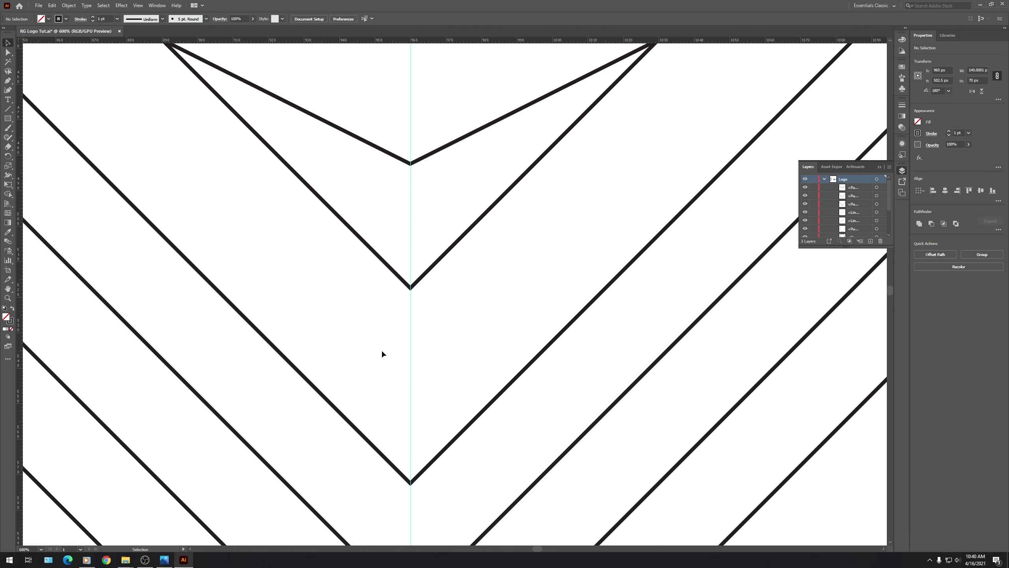
{"action": "key", "text": "ctrl+z"}
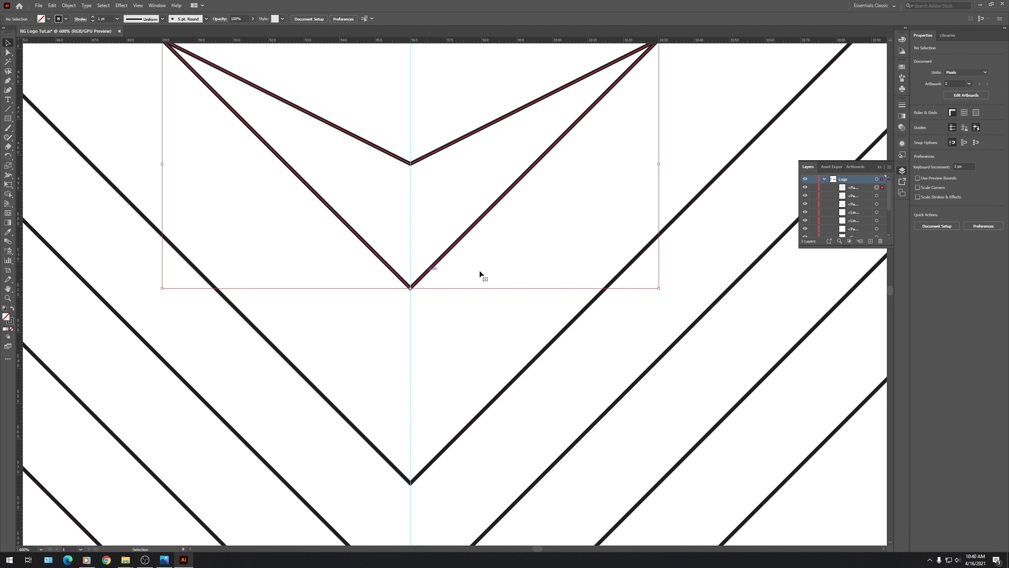
Move the short vertical line to the shield centre and lower the top chevron wedge slightly.
{"action": "left_click", "coordinate": [445, 364]}
{"action": "scroll", "coordinate": [448, 292], "scroll_direction": "down", "scroll_amount": 4}
{"action": "left_click_drag", "start_coordinate": [650, 282], "coordinate": [439, 319]}
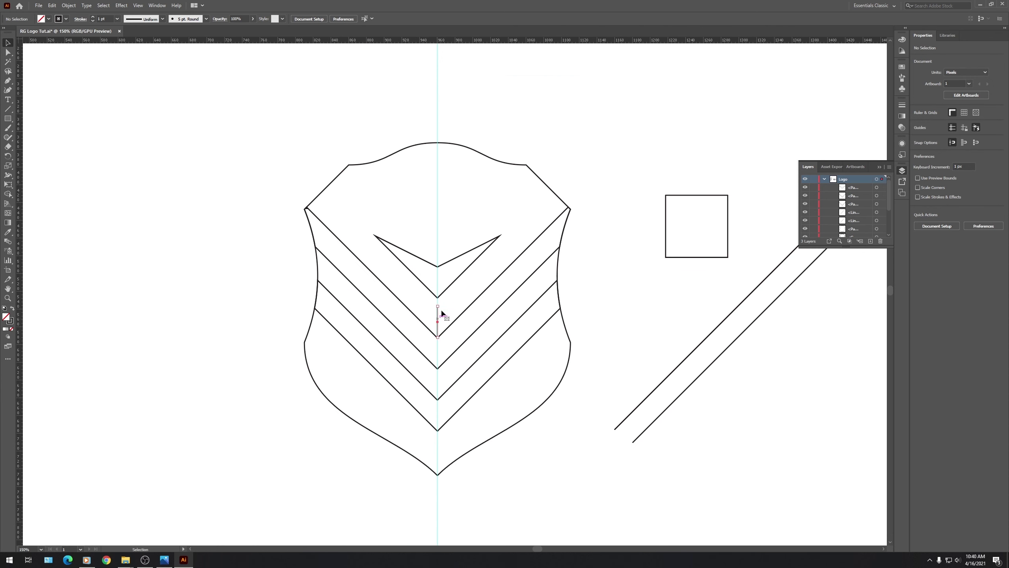
{"action": "left_click", "coordinate": [452, 282]}
{"action": "left_click_drag", "start_coordinate": [457, 266], "coordinate": [457, 274]}
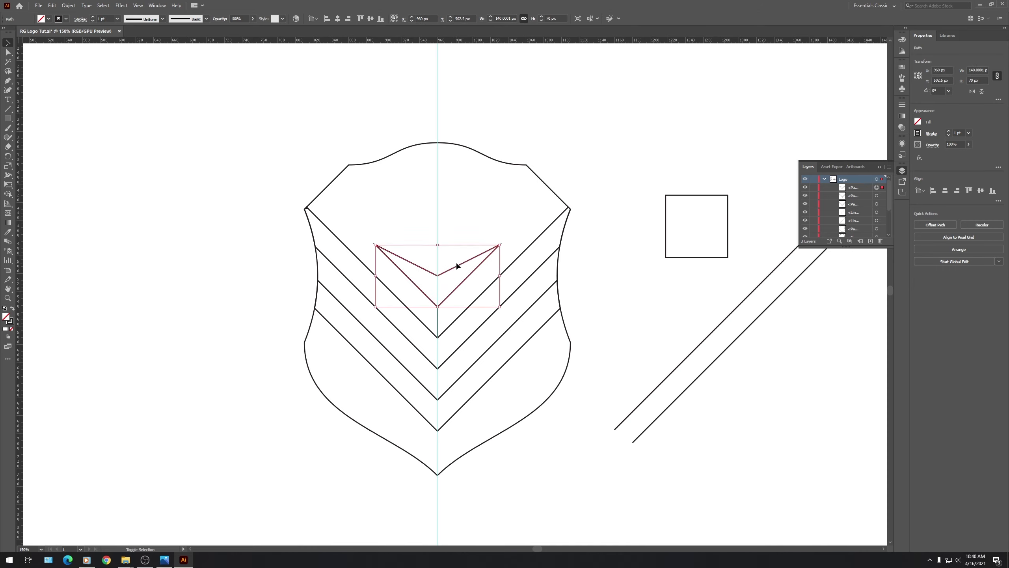
{"action": "left_click", "coordinate": [484, 214]}
Move the short centre line out beside the square.
{"action": "left_click_drag", "start_coordinate": [438, 314], "coordinate": [631, 195]}
{"action": "left_click", "coordinate": [634, 148]}
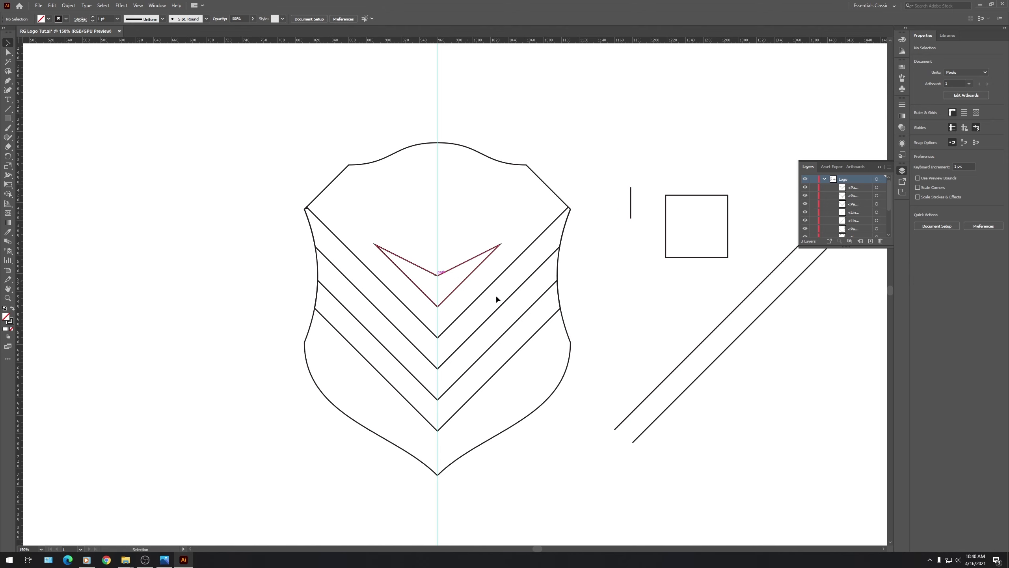
{"action": "scroll", "coordinate": [515, 219], "scroll_direction": "down", "scroll_amount": 2}
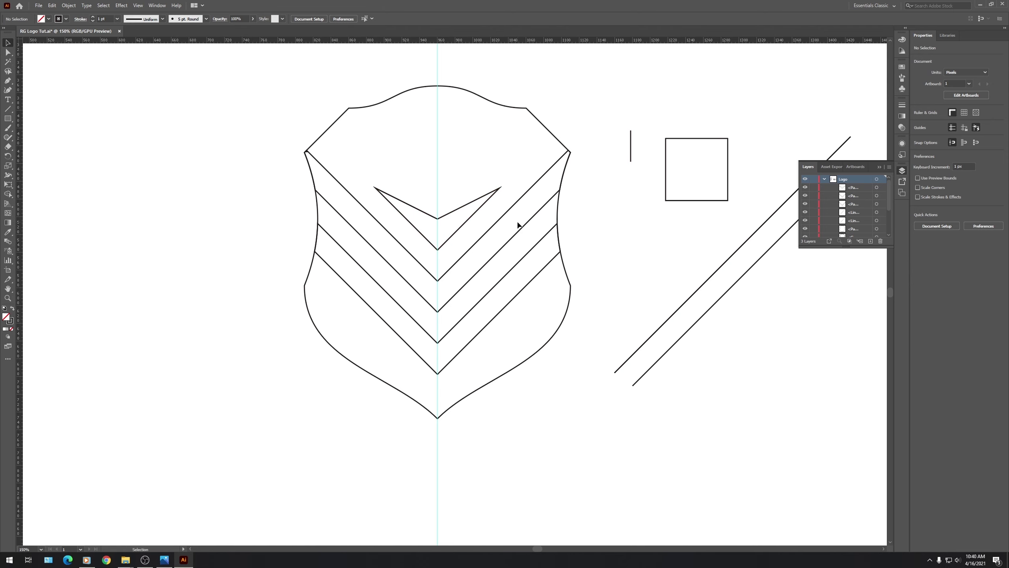
{"action": "scroll", "coordinate": [516, 220], "scroll_direction": "down", "scroll_amount": 3}
{"action": "scroll", "coordinate": [517, 225], "scroll_direction": "up", "scroll_amount": 4}
{"action": "scroll", "coordinate": [521, 238], "scroll_direction": "up", "scroll_amount": 2}
{"action": "scroll", "coordinate": [473, 320], "scroll_direction": "down", "scroll_amount": 4}
{"action": "scroll", "coordinate": [439, 334], "scroll_direction": "up", "scroll_amount": 6}
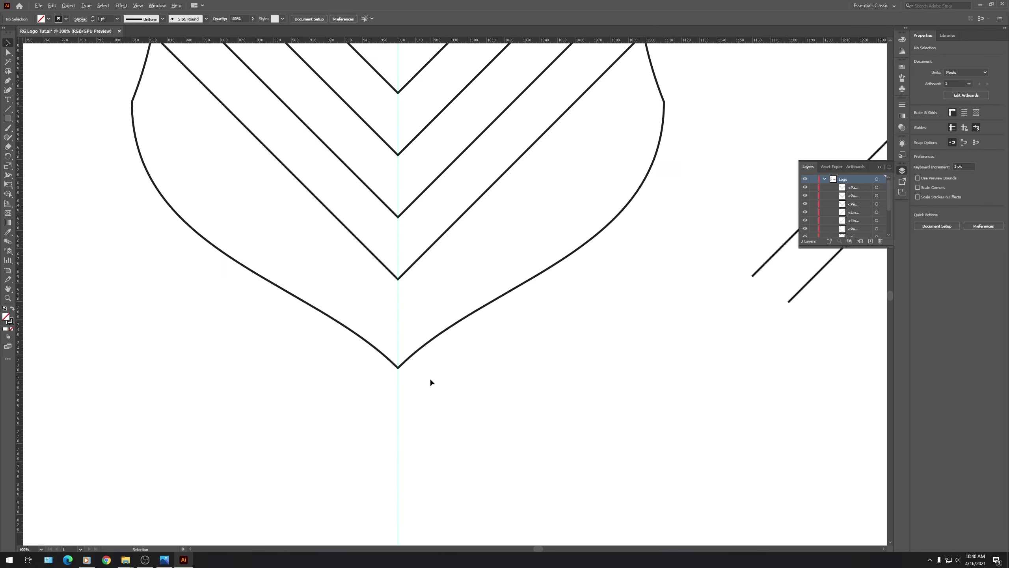
Draw a star right of the shield's bottom point and set its width to 25 px.
{"action": "left_click", "coordinate": [8, 117]}
{"action": "left_click", "coordinate": [41, 156]}
{"action": "left_click_drag", "start_coordinate": [573, 332], "coordinate": [634, 393]}
{"action": "left_click", "coordinate": [8, 42]}
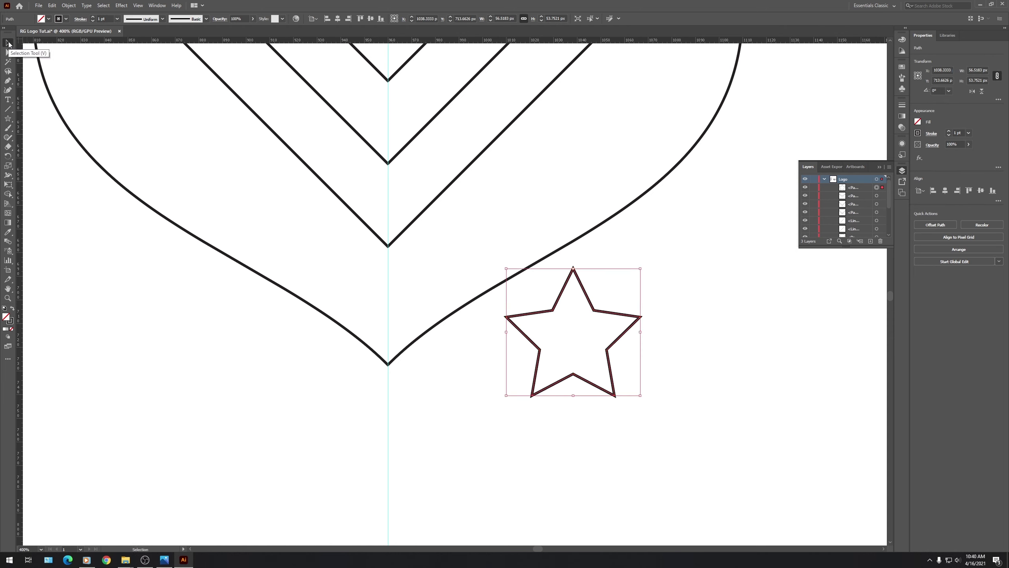
{"action": "left_click", "coordinate": [512, 18]}
{"action": "type", "text": "25"}
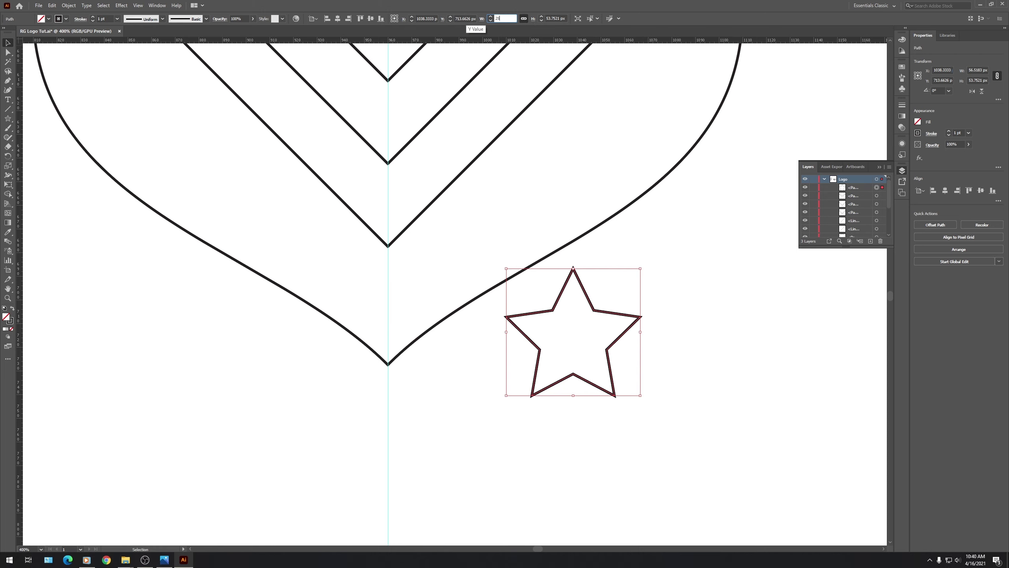
{"action": "key", "text": "Return"}
{"action": "left_click", "coordinate": [648, 380]}
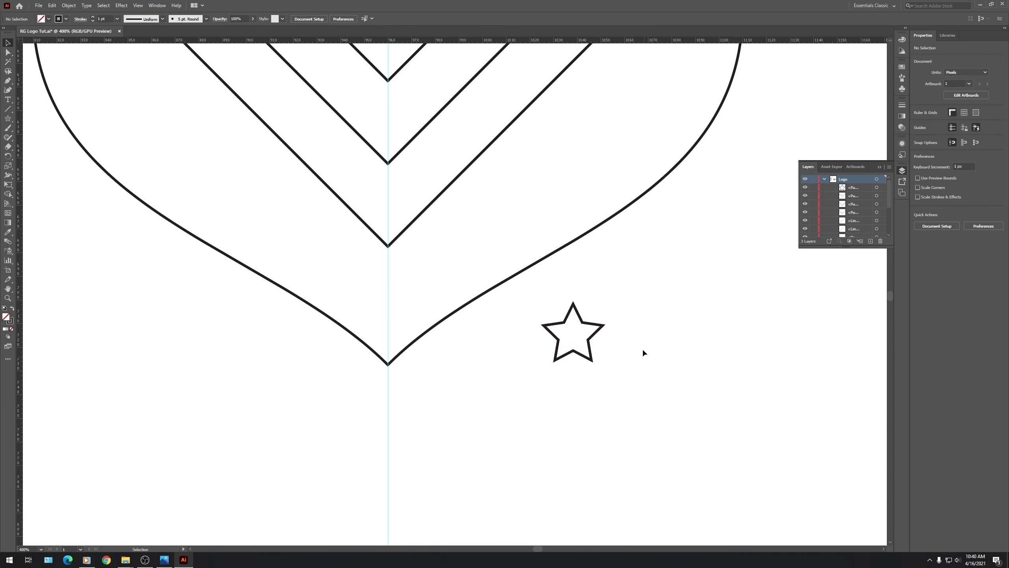
Give the star a 0.25 pt stroke weight.
{"action": "scroll", "coordinate": [646, 344], "scroll_direction": "up", "scroll_amount": 3}
{"action": "left_click_drag", "start_coordinate": [480, 219], "coordinate": [389, 290]}
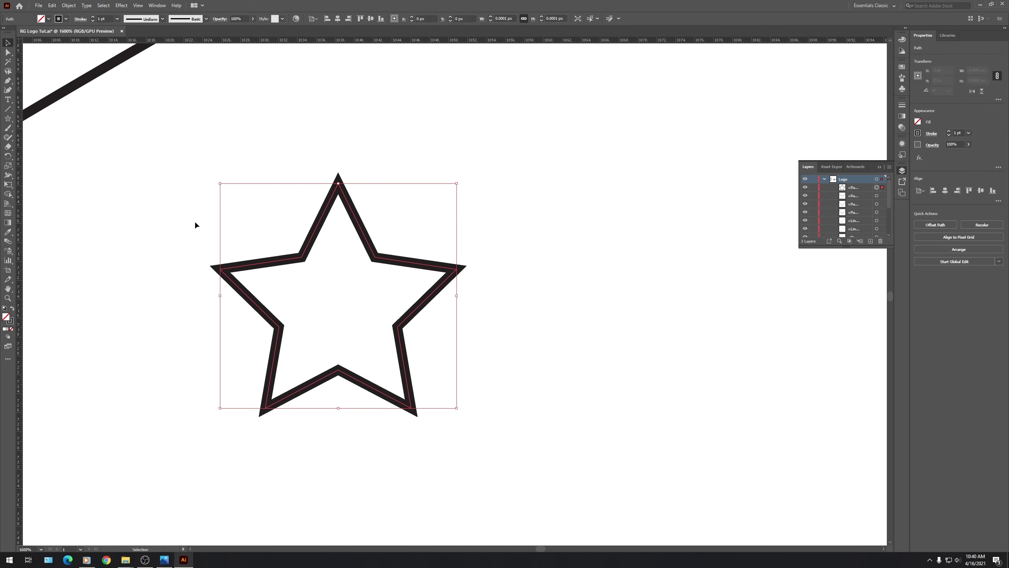
{"action": "type", "text": "0.25"}
{"action": "key", "text": "Return"}
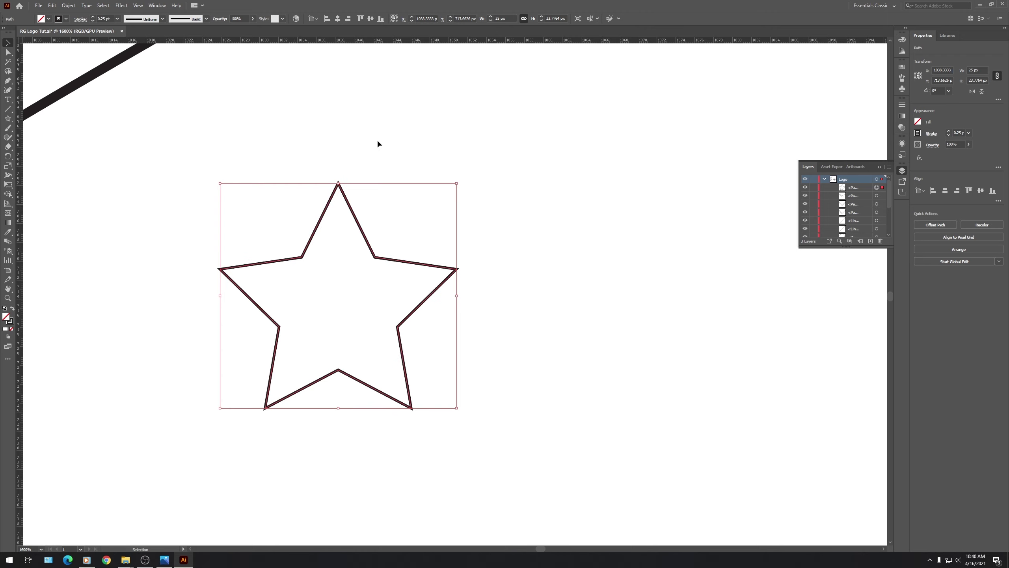
{"action": "left_click", "coordinate": [169, 128]}
With the Pen tool, trace the two top facet triangles between the star's top point, centre and upper inner corners.
{"action": "left_click", "coordinate": [7, 81]}
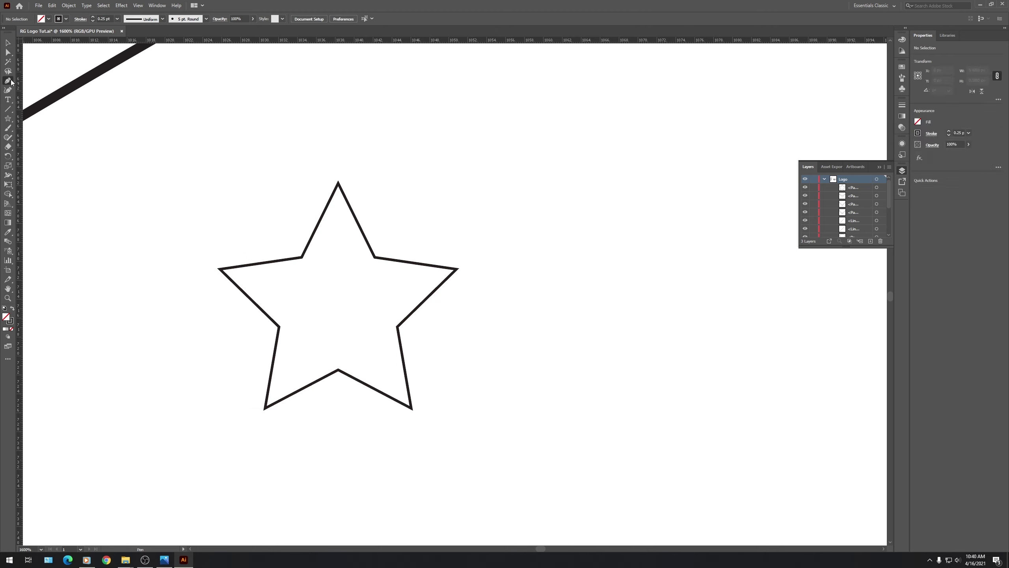
{"action": "left_click", "coordinate": [338, 182]}
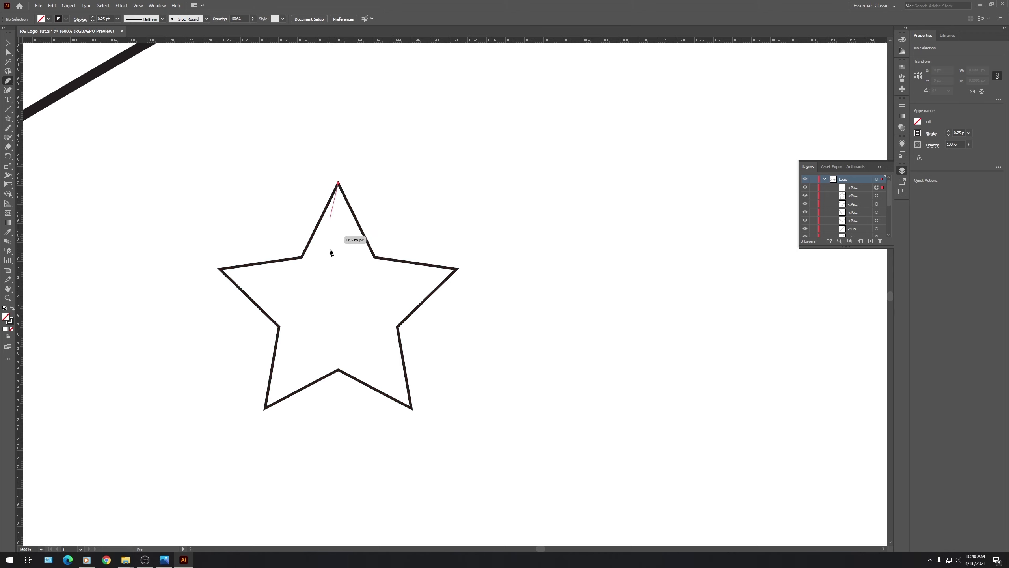
{"action": "left_click", "coordinate": [339, 296]}
{"action": "left_click", "coordinate": [301, 258]}
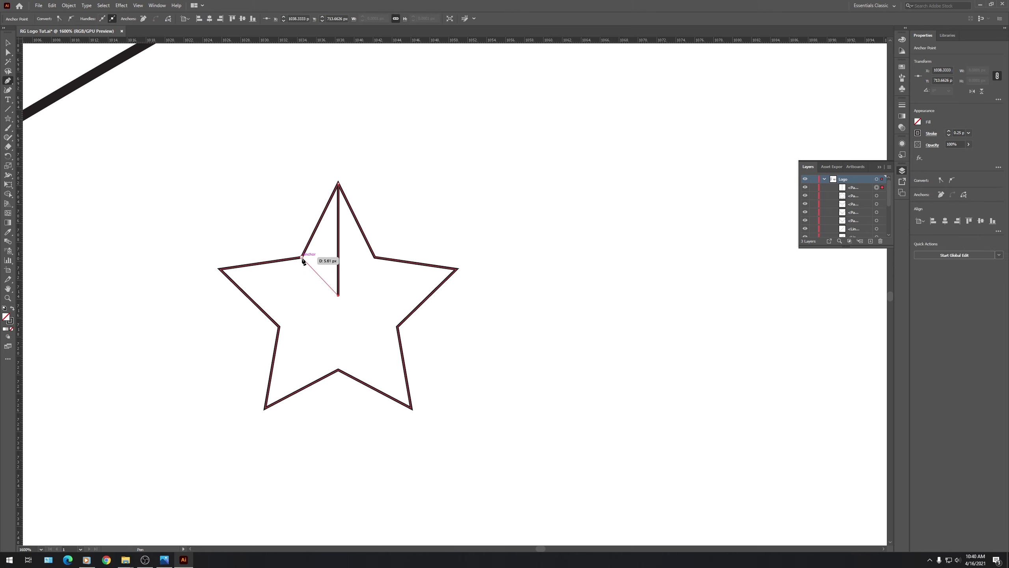
{"action": "left_click", "coordinate": [339, 183]}
{"action": "left_click", "coordinate": [376, 257]}
{"action": "left_click", "coordinate": [339, 183]}
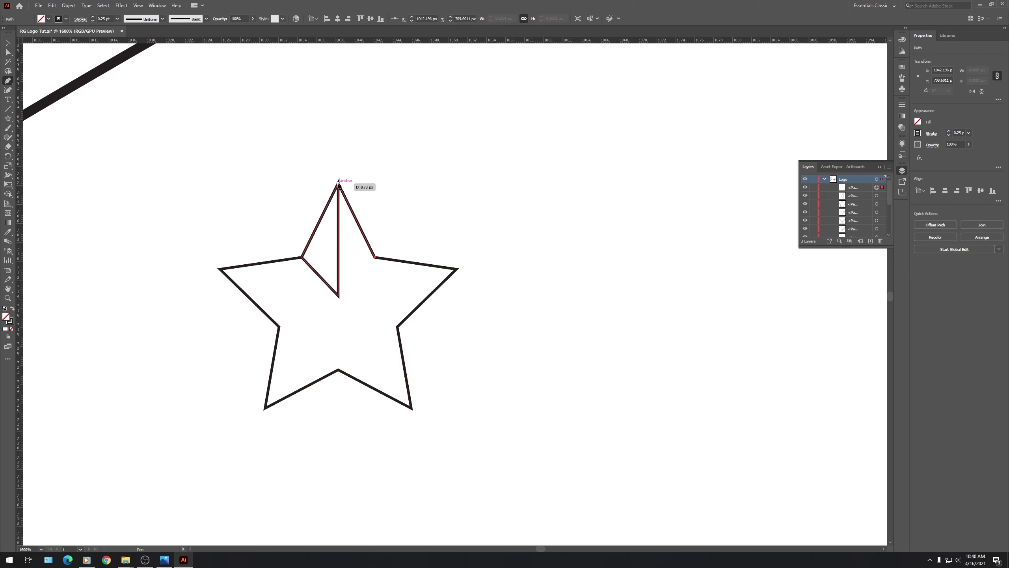
{"action": "left_click", "coordinate": [339, 296]}
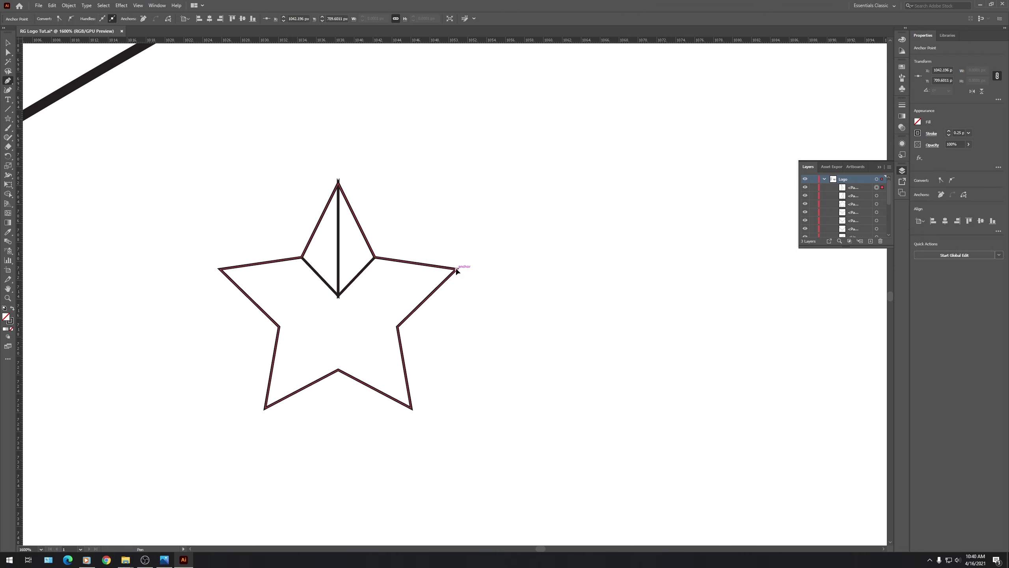
{"action": "left_click", "coordinate": [375, 258]}
Trace the right-side facets linking the centre to the right tip, lower-right inner corner and bottom-right tip.
{"action": "left_click", "coordinate": [339, 295]}
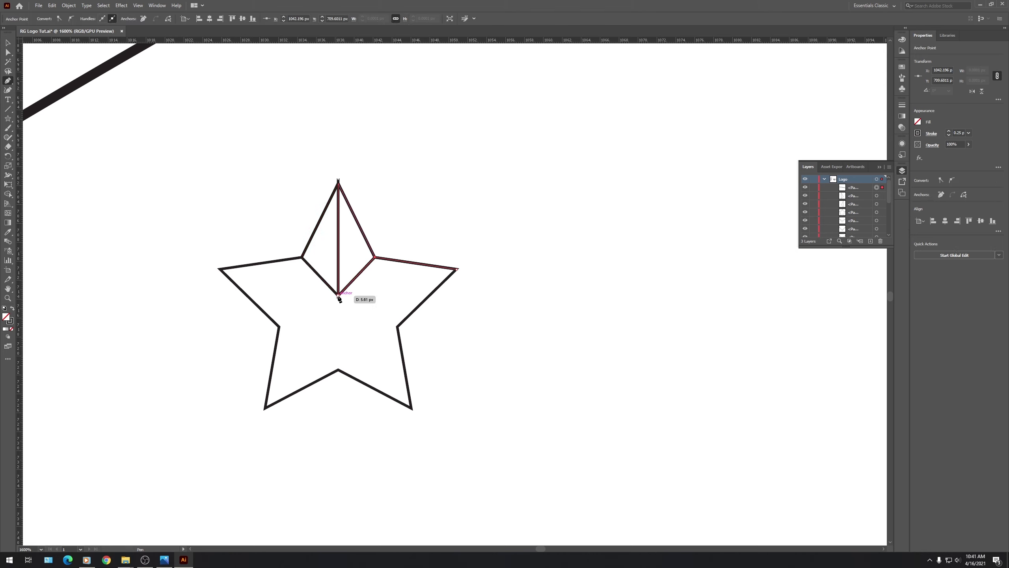
{"action": "left_click", "coordinate": [457, 269]}
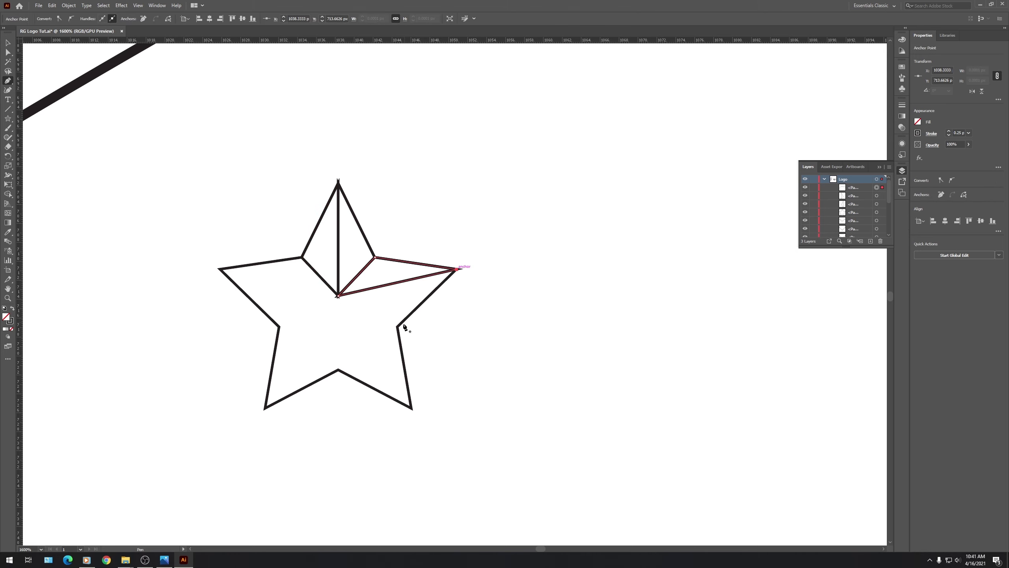
{"action": "left_click", "coordinate": [398, 326]}
{"action": "left_click", "coordinate": [339, 295]}
{"action": "left_click", "coordinate": [457, 269]}
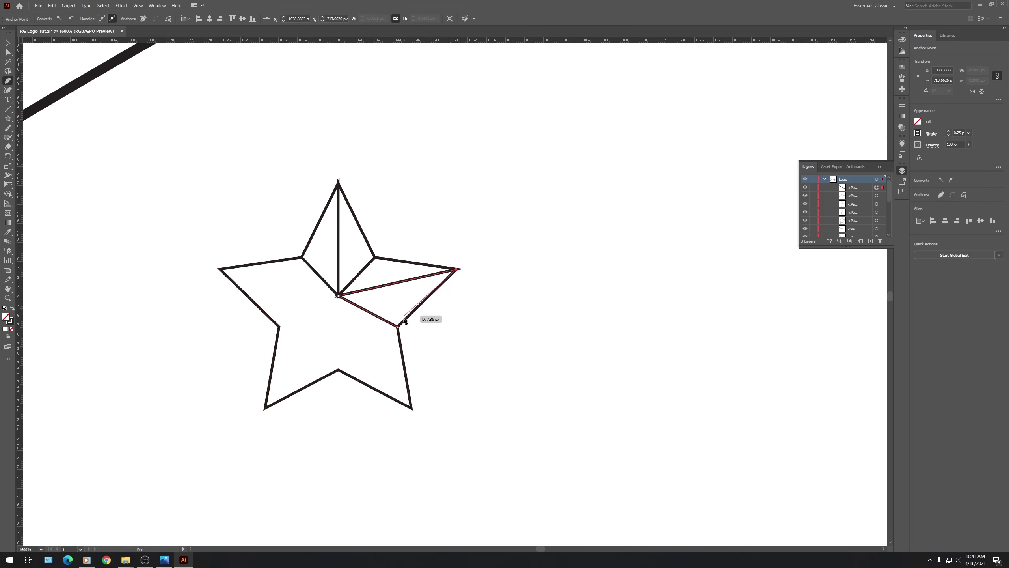
{"action": "left_click", "coordinate": [398, 326]}
{"action": "left_click", "coordinate": [411, 406], "text": "ctrl"}
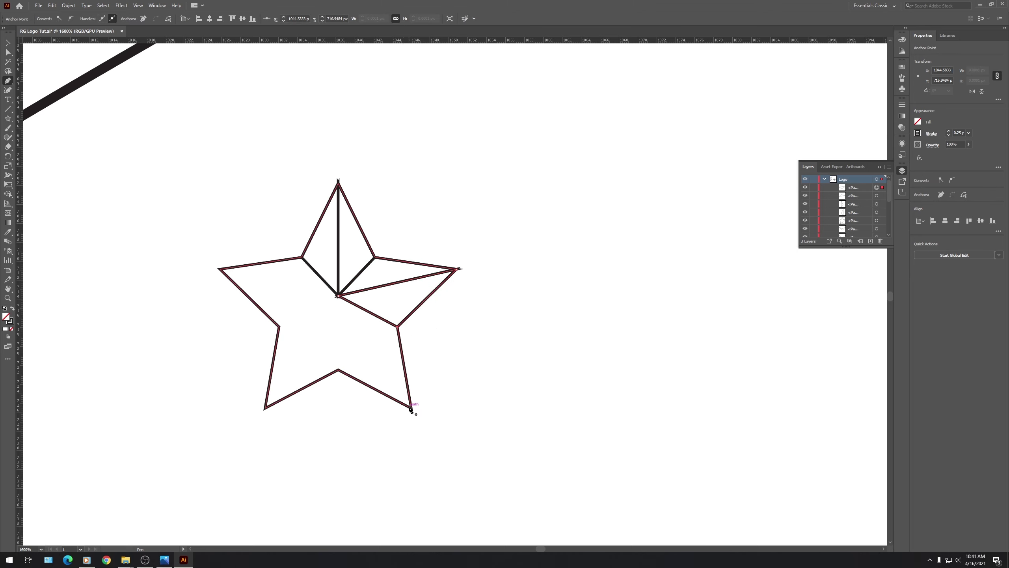
{"action": "left_click", "coordinate": [397, 326]}
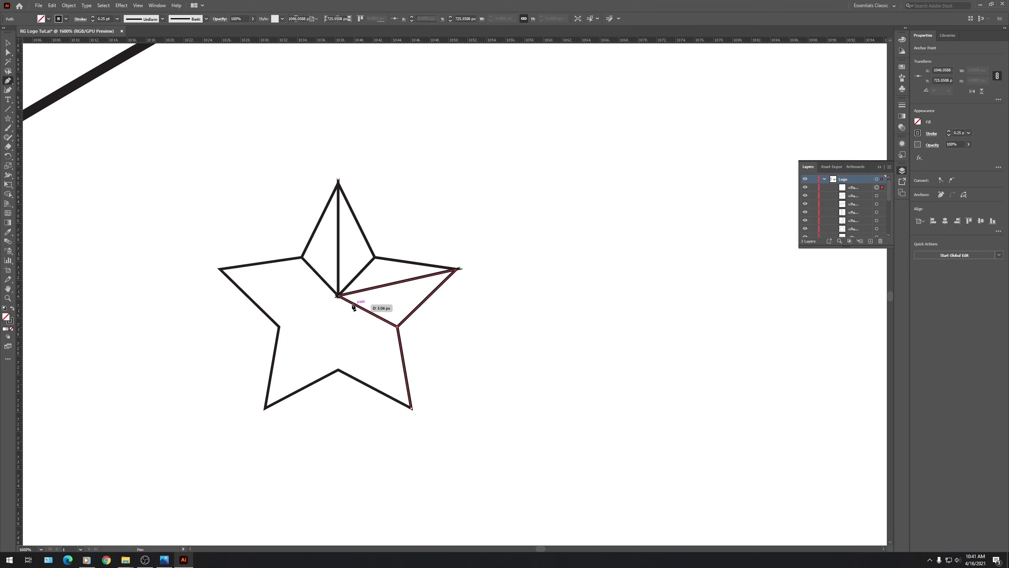
{"action": "left_click", "coordinate": [338, 296]}
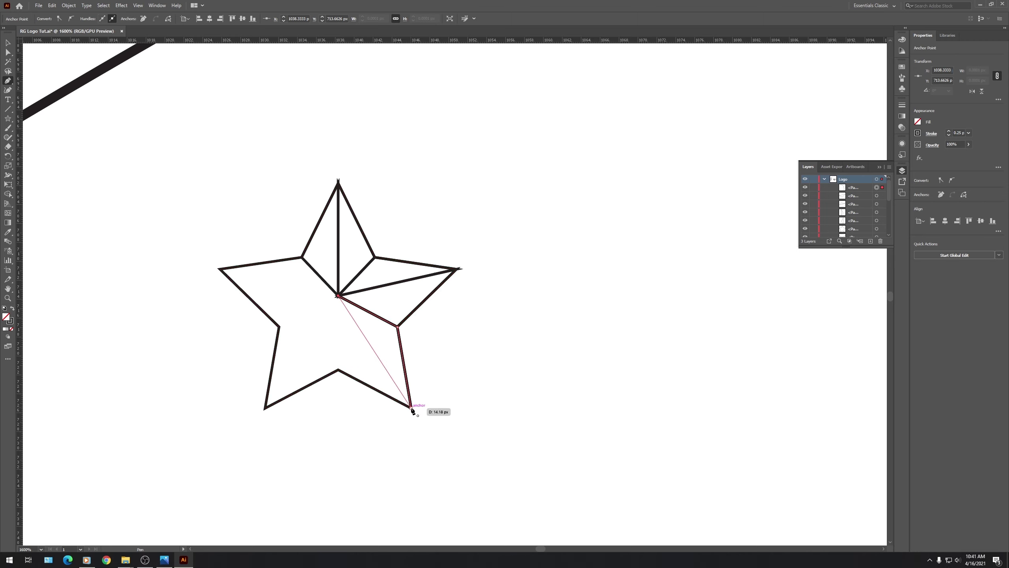
{"action": "left_click", "coordinate": [412, 407]}
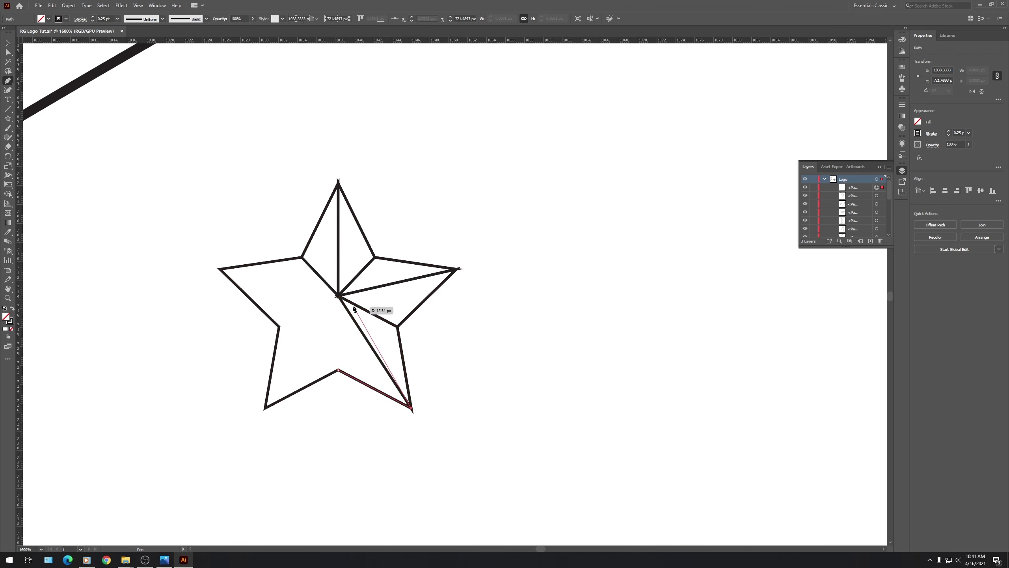
Trace the bottom and lower-left facets through the bottom inner corner, bottom-left tip and lower-left corner.
{"action": "left_click", "coordinate": [339, 296]}
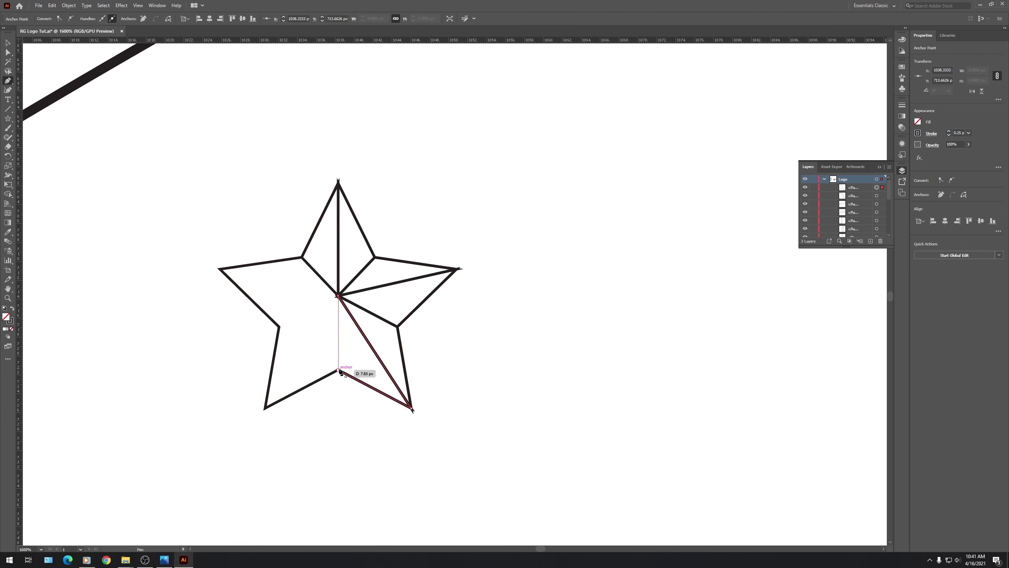
{"action": "left_click", "coordinate": [338, 371]}
{"action": "left_click", "coordinate": [265, 408]}
{"action": "left_click", "coordinate": [339, 370]}
{"action": "left_click", "coordinate": [338, 296]}
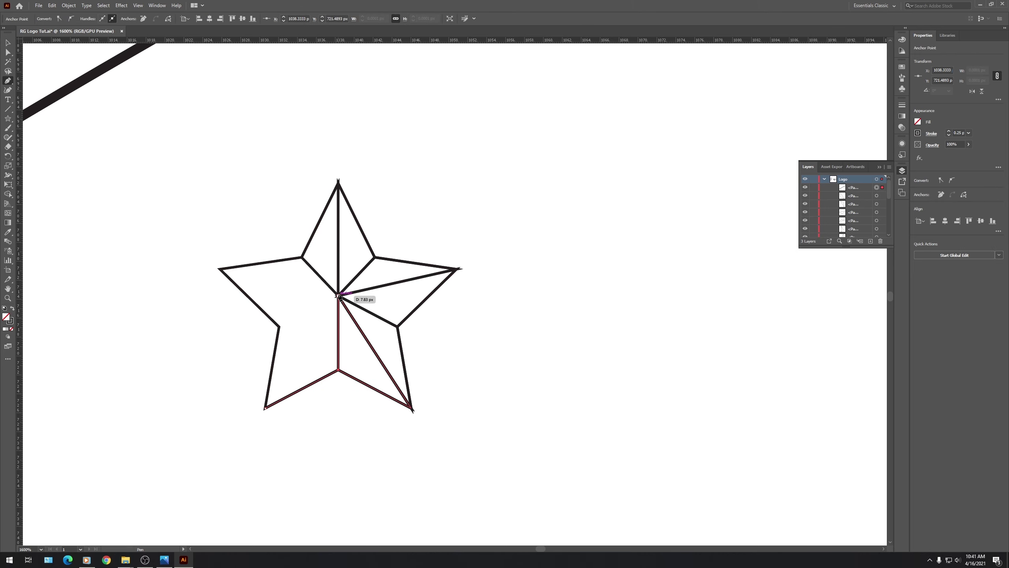
{"action": "left_click", "coordinate": [264, 408]}
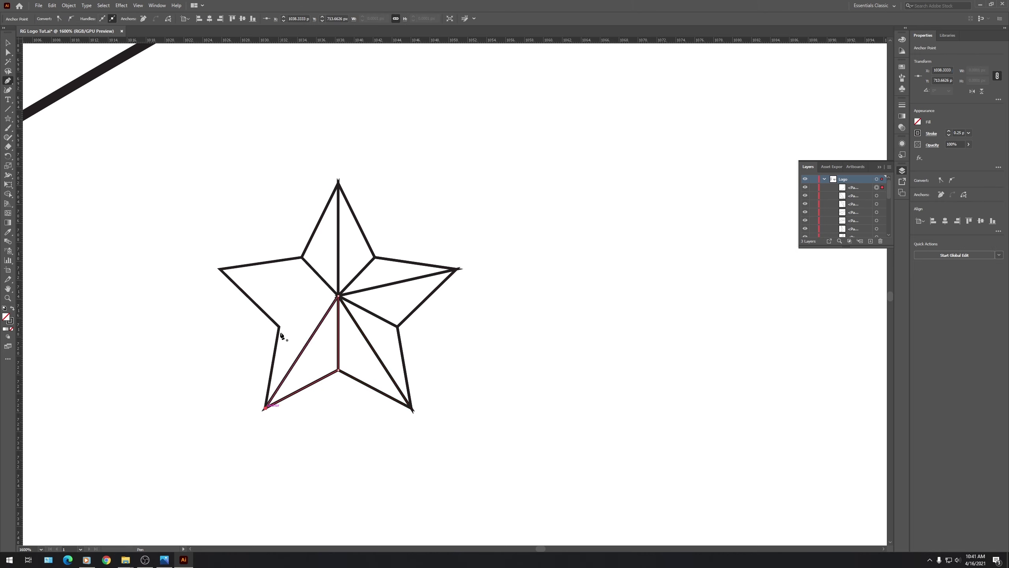
{"action": "left_click", "coordinate": [279, 327]}
{"action": "left_click", "coordinate": [264, 408]}
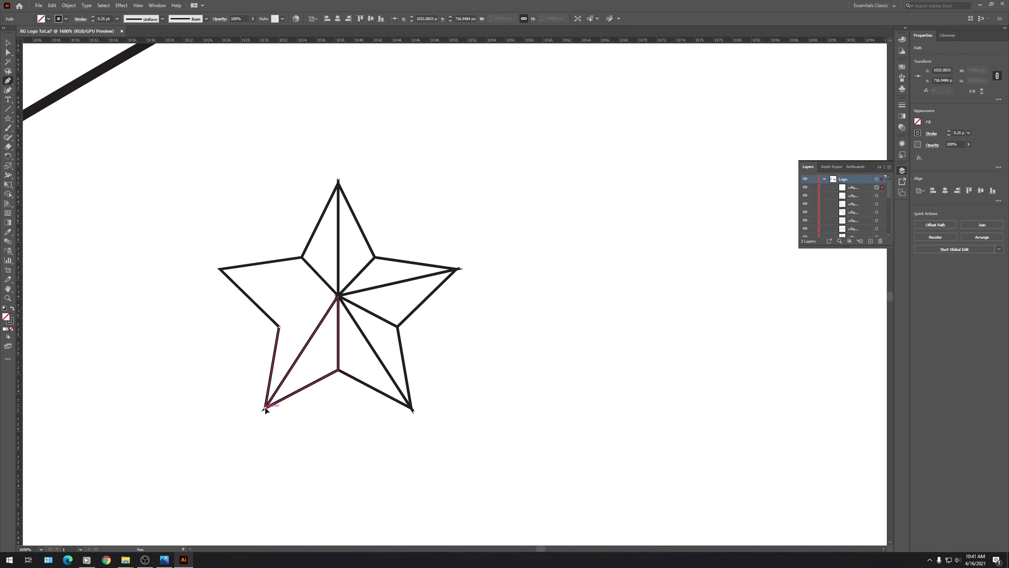
{"action": "left_click", "coordinate": [338, 296]}
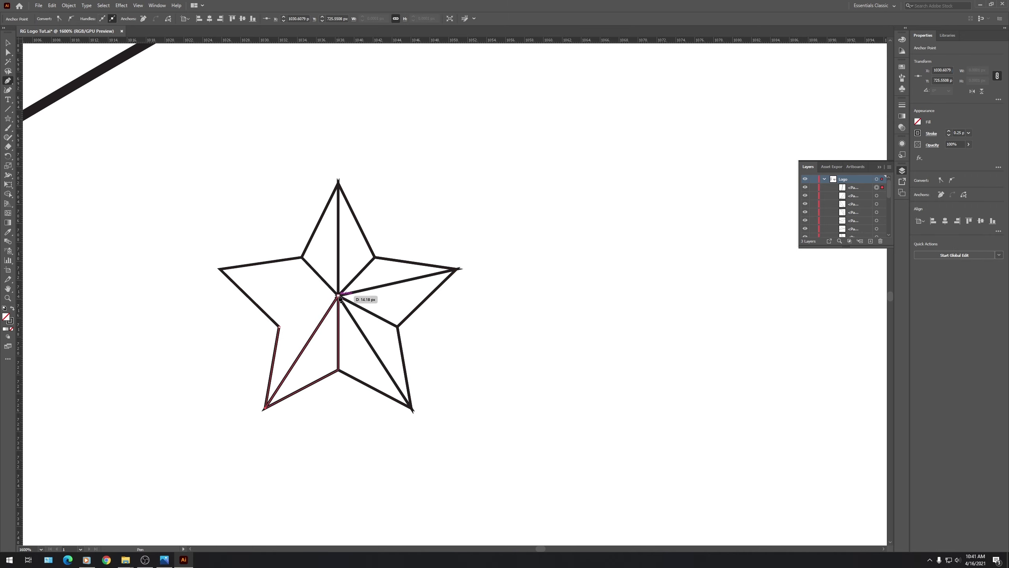
{"action": "left_click", "coordinate": [280, 327]}
Draw a new path from the centre through the lower-left and upper-left inner corners to the left point.
{"action": "key", "text": "ctrl+shift+a"}
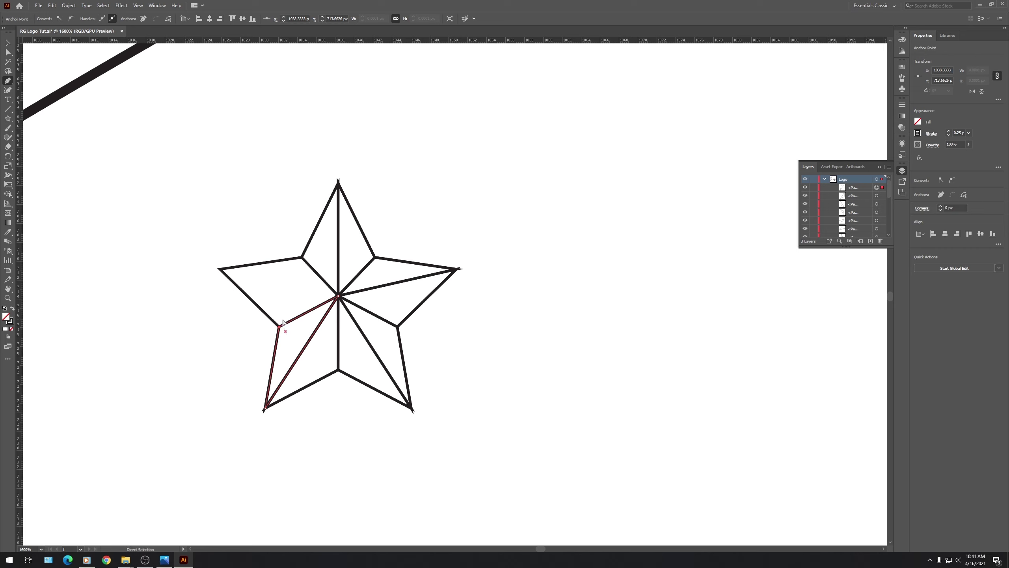
{"action": "left_click", "coordinate": [338, 296]}
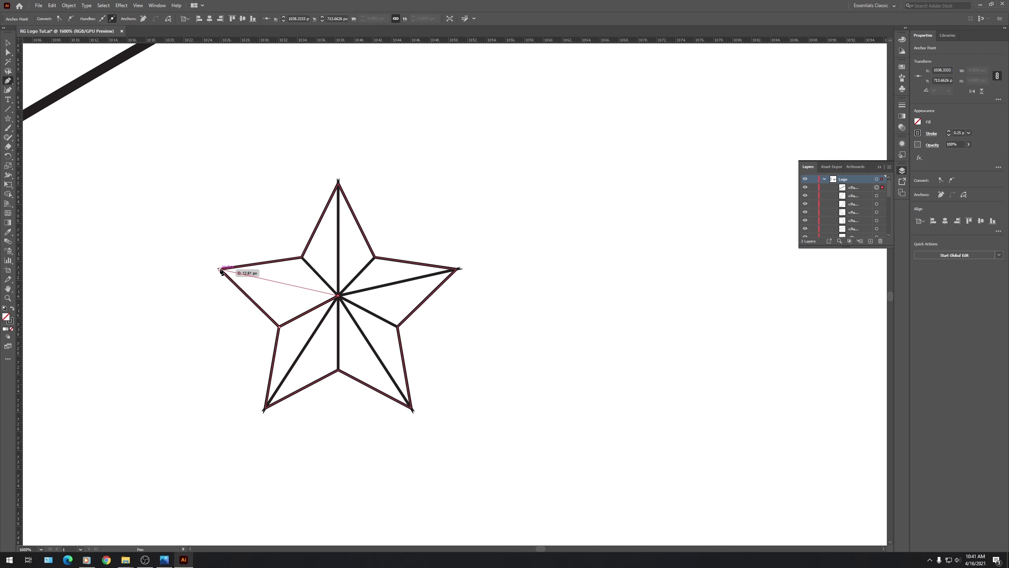
{"action": "left_click", "coordinate": [280, 327]}
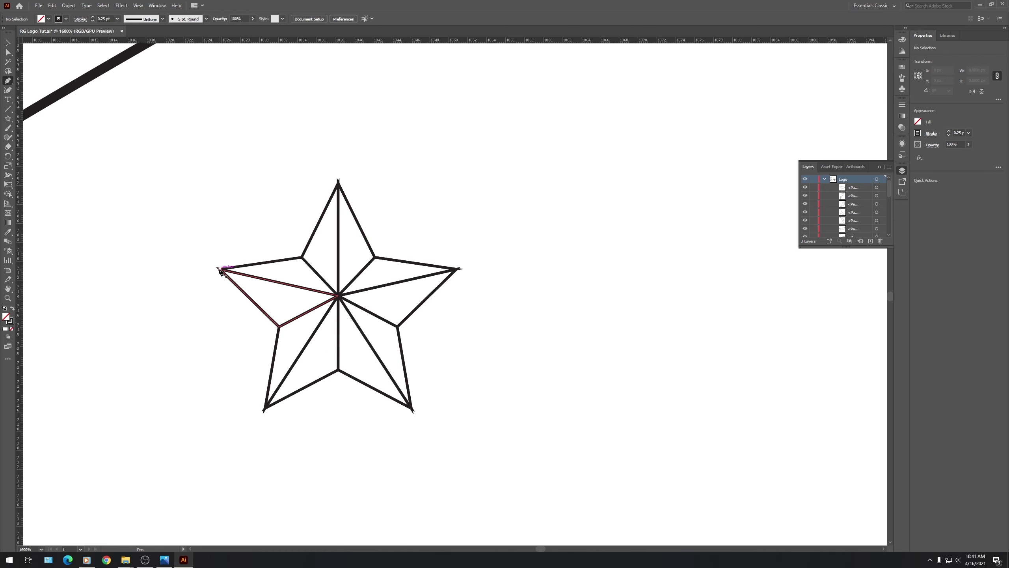
{"action": "left_click", "coordinate": [336, 295]}
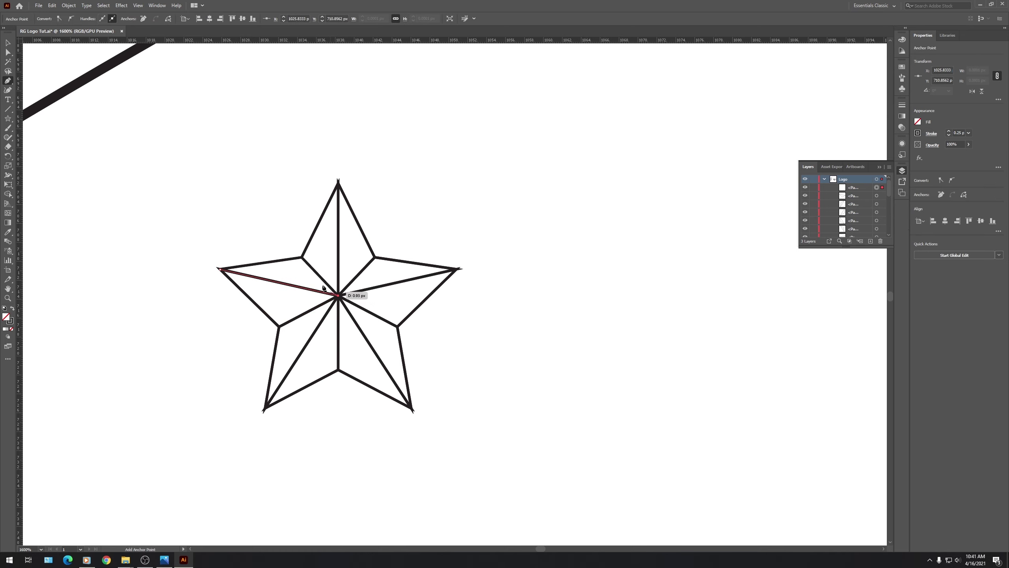
{"action": "left_click", "coordinate": [301, 257]}
{"action": "left_click", "coordinate": [221, 270]}
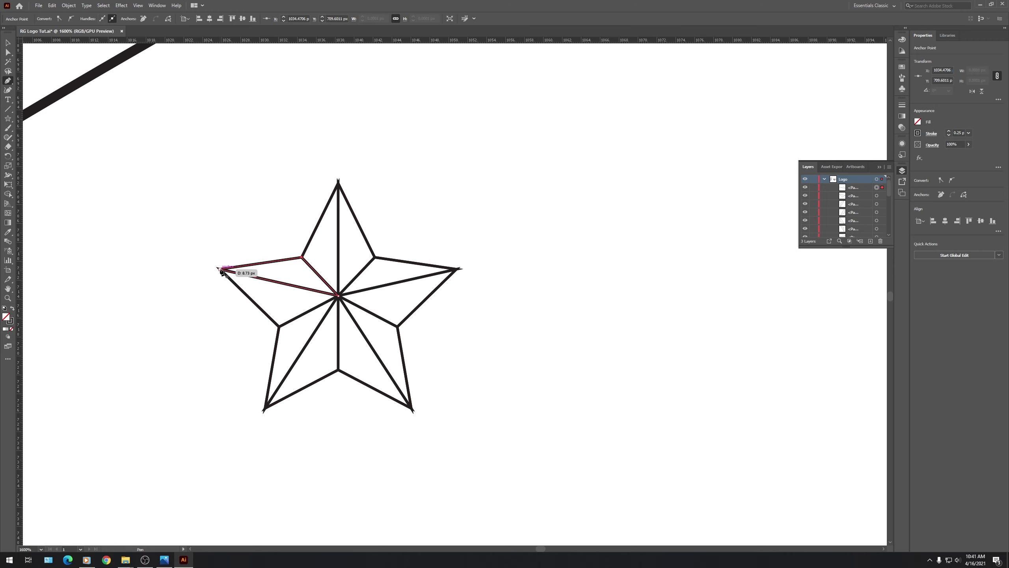
Select all of the star's facet lines and group them into one object.
{"action": "key", "text": "v"}
{"action": "left_click", "coordinate": [233, 211]}
{"action": "scroll", "coordinate": [338, 246], "scroll_direction": "down", "scroll_amount": 2}
{"action": "left_click_drag", "start_coordinate": [256, 358], "coordinate": [255, 358]}
{"action": "key", "text": "a"}
{"action": "key", "text": "v"}
{"action": "key", "text": "ctrl+g"}
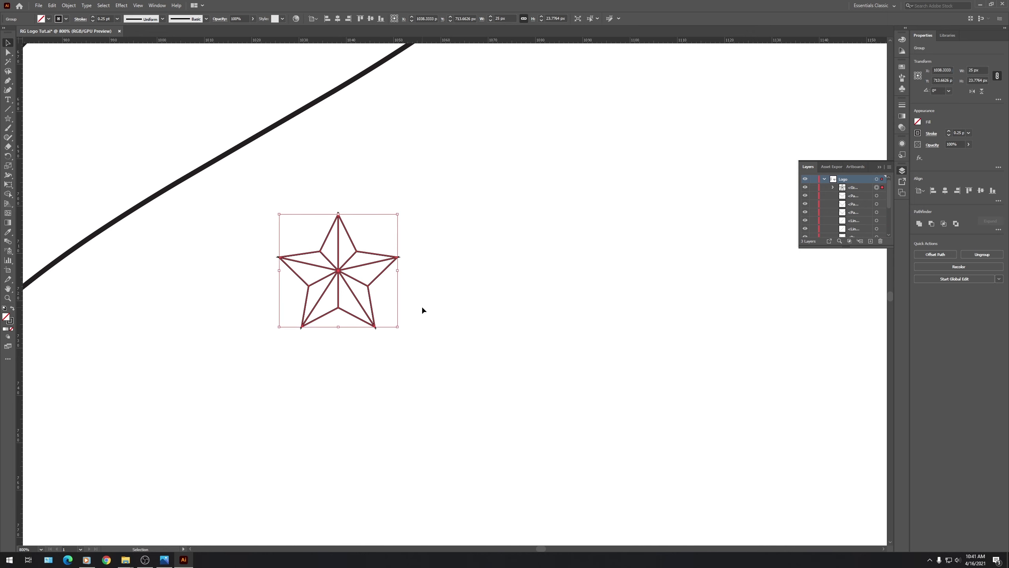
Centre the star on the shield's centreline just above the bottom point, then duplicate it to the right.
{"action": "scroll", "coordinate": [436, 330], "scroll_direction": "down", "scroll_amount": 5}
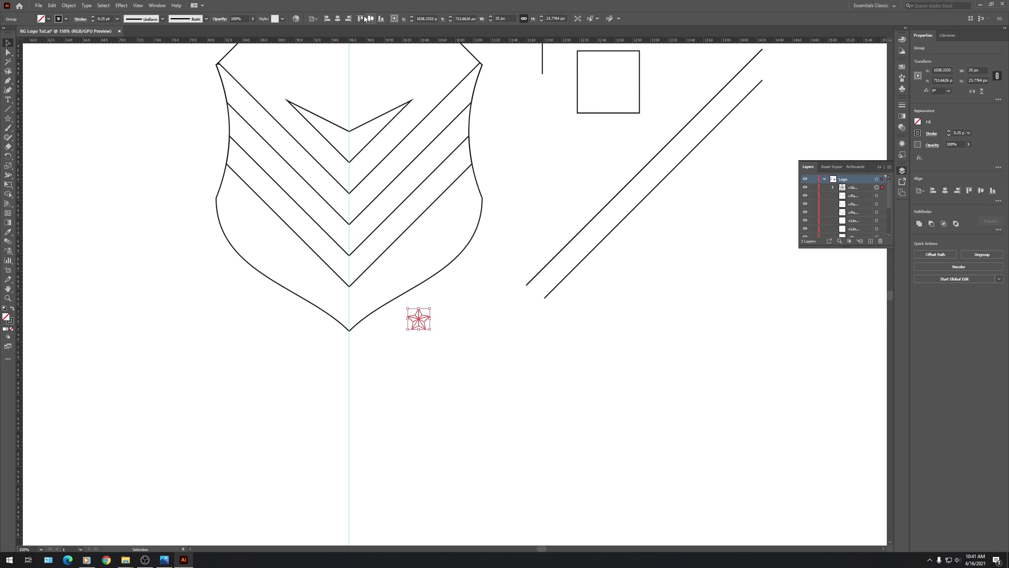
{"action": "left_click", "coordinate": [338, 18]}
{"action": "scroll", "coordinate": [349, 304], "scroll_direction": "up", "scroll_amount": 4}
{"action": "scroll", "coordinate": [350, 309], "scroll_direction": "up", "scroll_amount": 1}
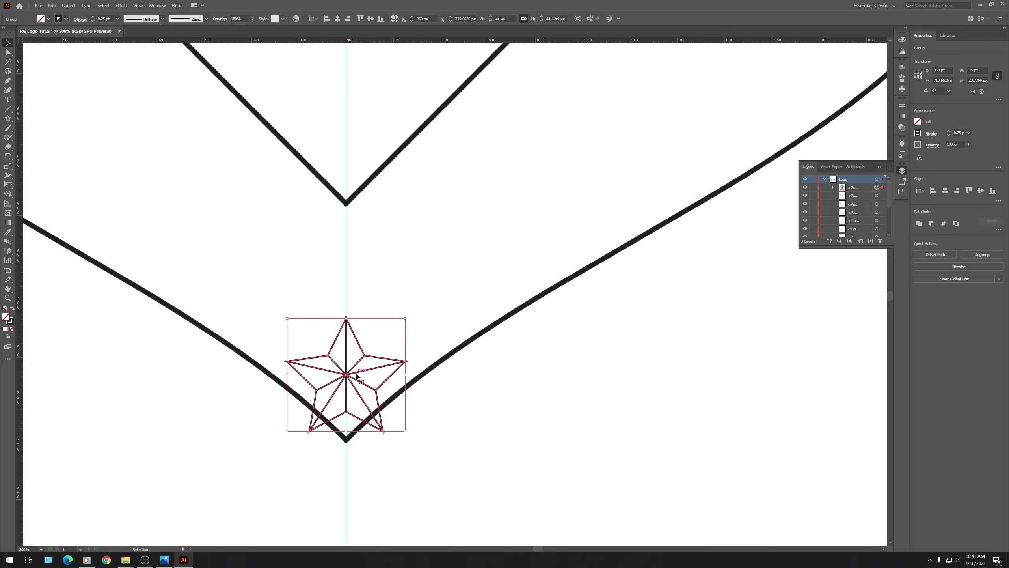
{"action": "left_click_drag", "start_coordinate": [357, 375], "coordinate": [367, 313]}
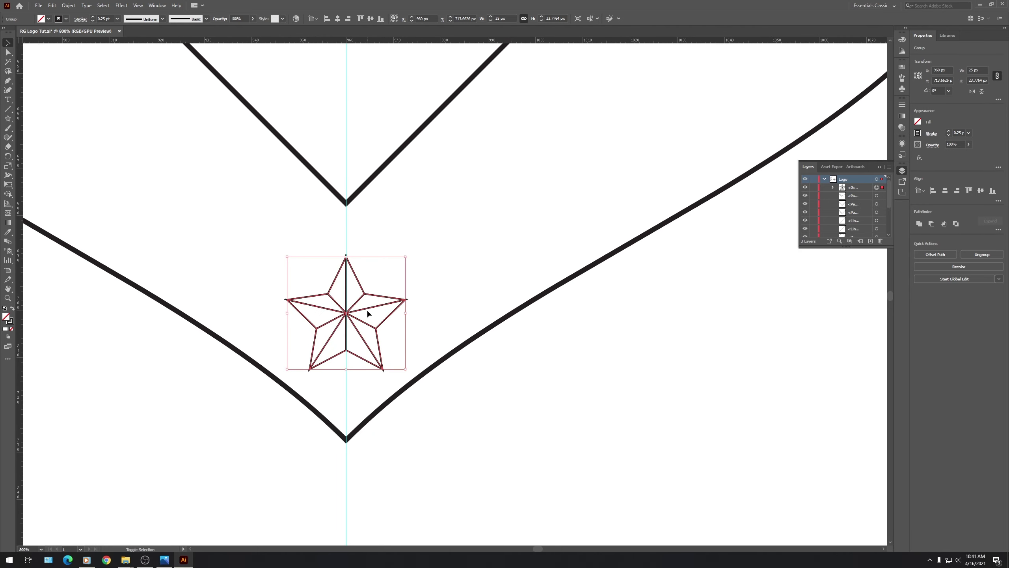
{"action": "key", "text": "Up"}
{"action": "key", "text": "Up"}
{"action": "key", "text": "Up"}
{"action": "key", "text": "Up"}
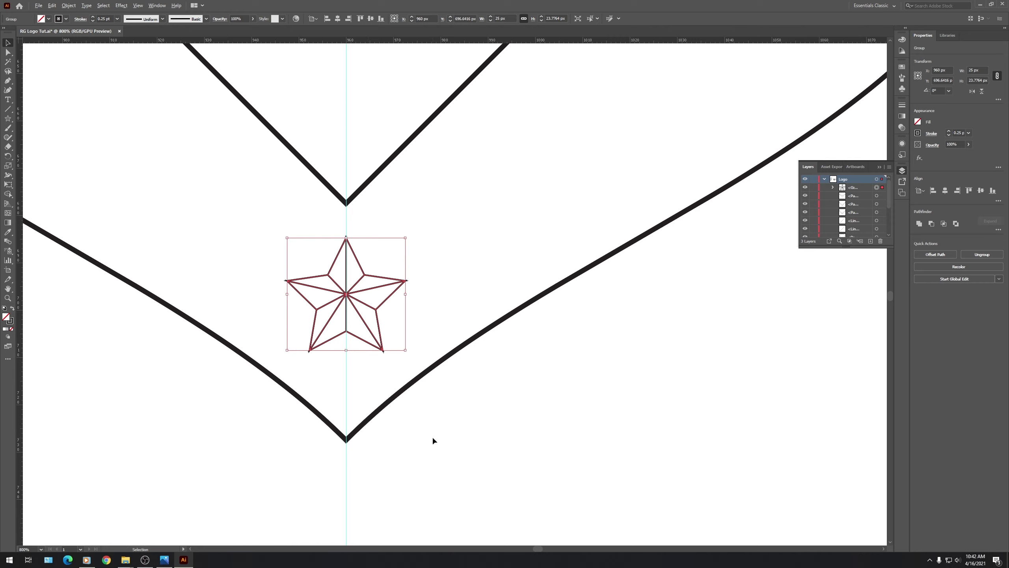
{"action": "key", "text": "alt+shift+Right"}
{"action": "key", "text": "shift+Up"}
Step the first copy up and right, then duplicate it and step the new star further up-right.
{"action": "key", "text": "shift+Right"}
{"action": "key", "text": "shift+Up"}
{"action": "key", "text": "shift+Right"}
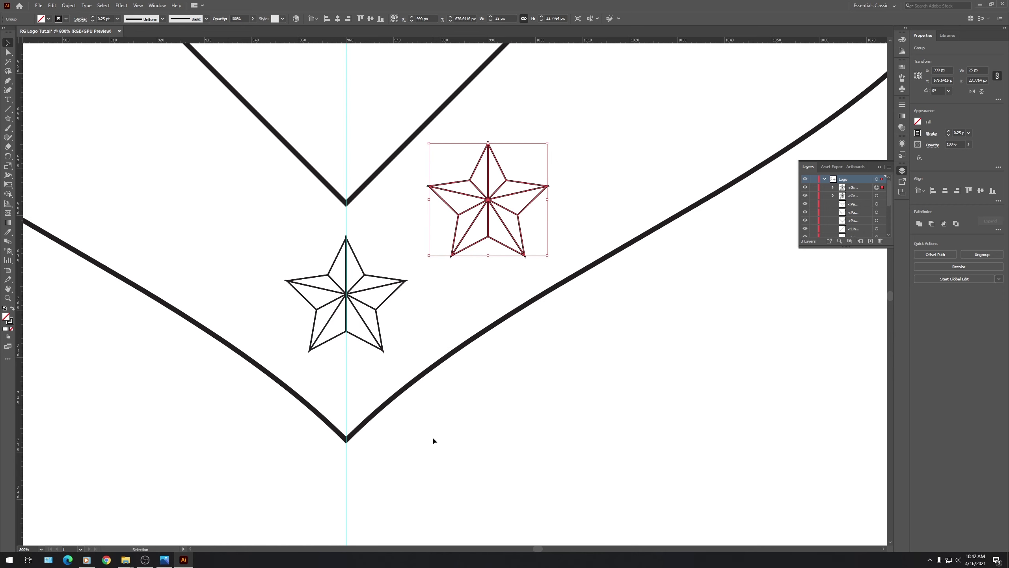
{"action": "scroll", "coordinate": [282, 391], "scroll_direction": "down", "scroll_amount": 2}
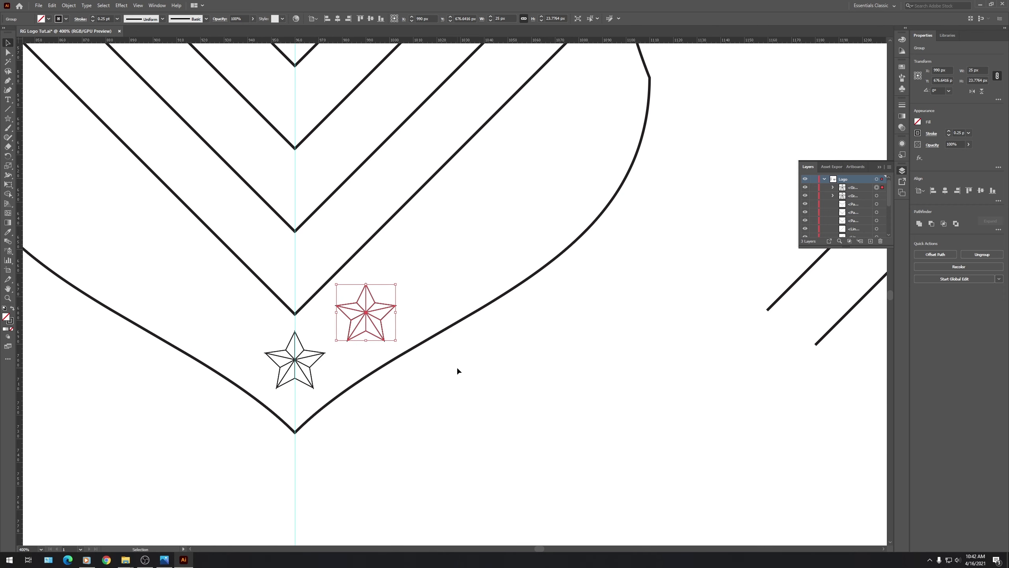
{"action": "key", "text": "alt+shift+Right"}
{"action": "key", "text": "shift+Up"}
{"action": "key", "text": "shift+Right"}
{"action": "key", "text": "shift+Up"}
{"action": "key", "text": "shift+Right"}
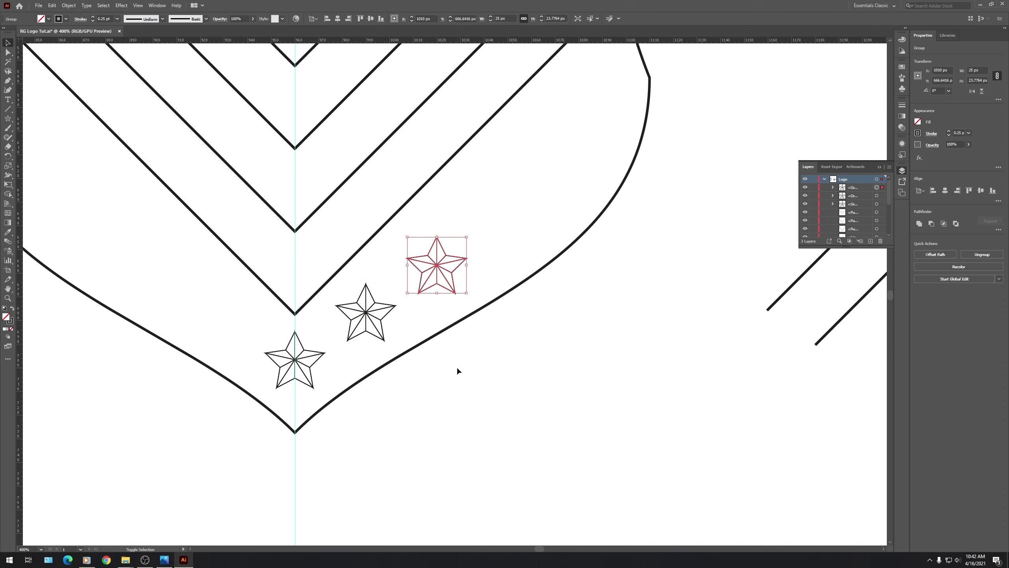
Make two left copies of the bottom star, stepping them up and left to mirror the right side.
{"action": "left_click", "coordinate": [302, 368]}
{"action": "left_click_drag", "start_coordinate": [323, 366], "coordinate": [299, 366]}
{"action": "key", "text": "alt+shift+Left"}
{"action": "key", "text": "shift+Up"}
{"action": "key", "text": "shift+Up"}
{"action": "key", "text": "shift+Left"}
{"action": "key", "text": "shift+Left"}
{"action": "key", "text": "shift+Left"}
{"action": "key", "text": "shift+Up"}
{"action": "key", "text": "shift+Up"}
{"action": "key", "text": "shift+Left"}
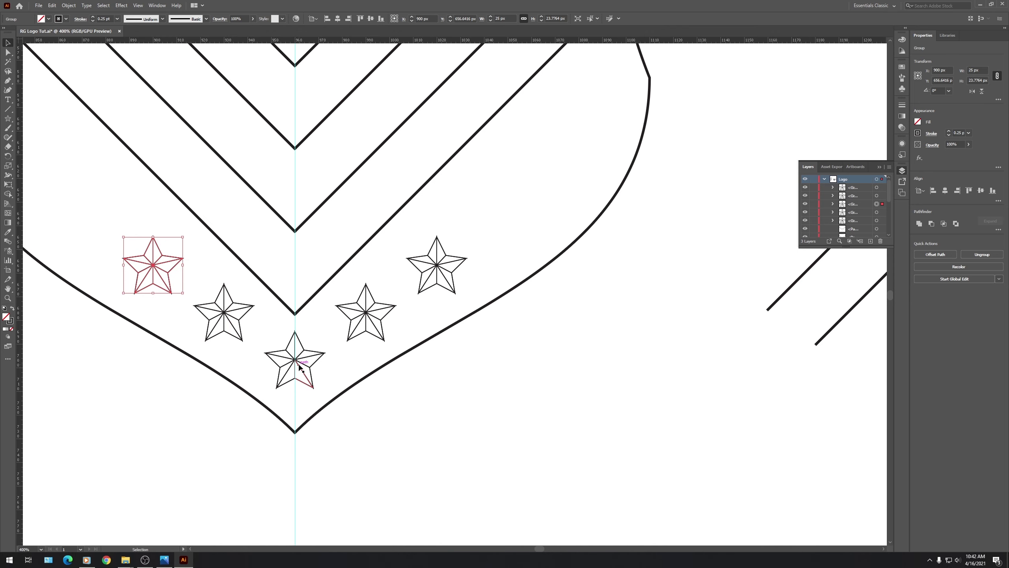
{"action": "left_click", "coordinate": [459, 455]}
{"action": "key", "text": "ctrl+minus"}
{"action": "key", "text": "ctrl+minus"}
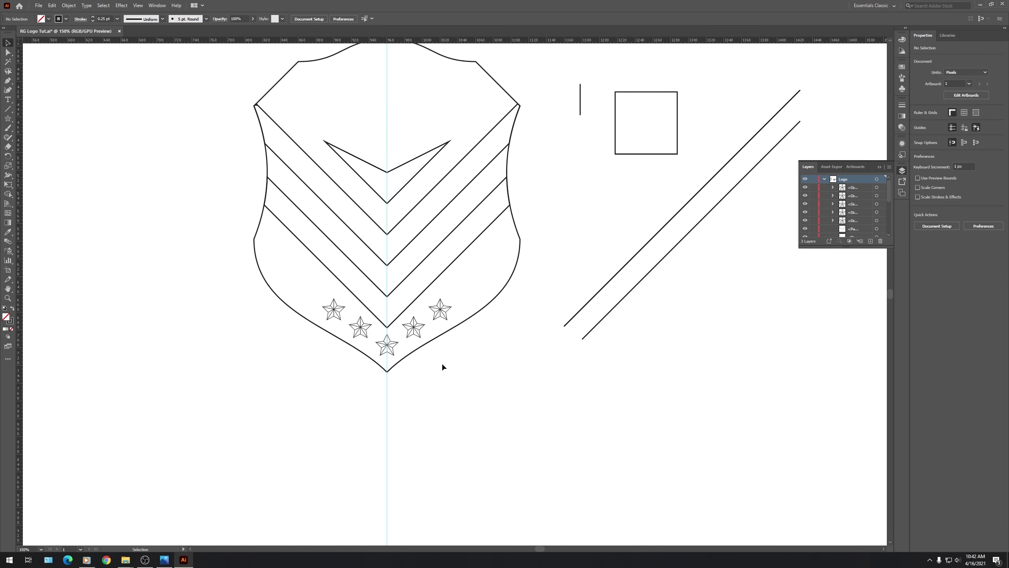
{"action": "key", "text": "ctrl+minus"}
{"action": "scroll", "coordinate": [429, 399], "scroll_direction": "up", "scroll_amount": 1}
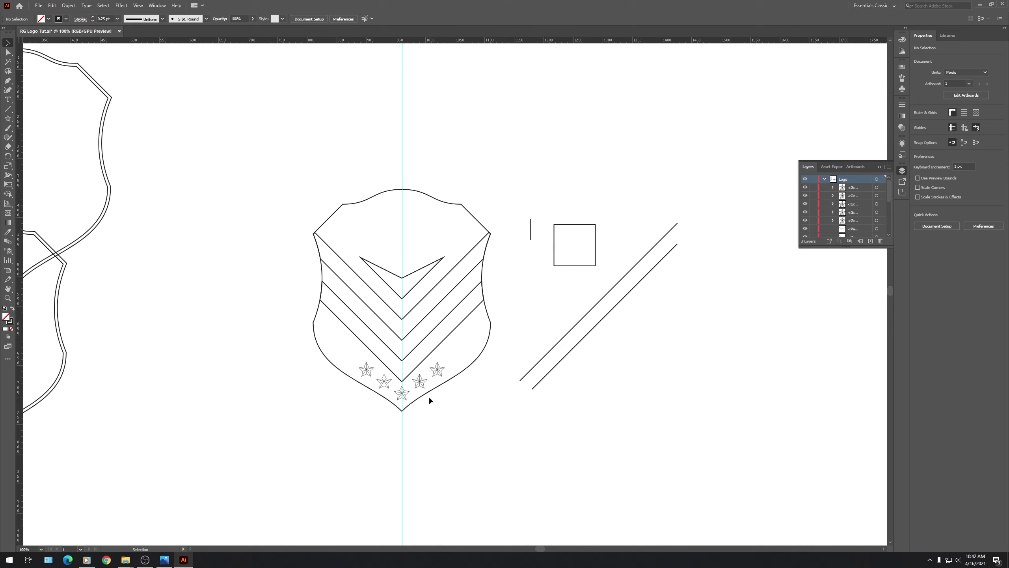
Centre the double outline horizontally and vertically on the artboard.
{"action": "left_click_drag", "start_coordinate": [133, 211], "coordinate": [32, 289]}
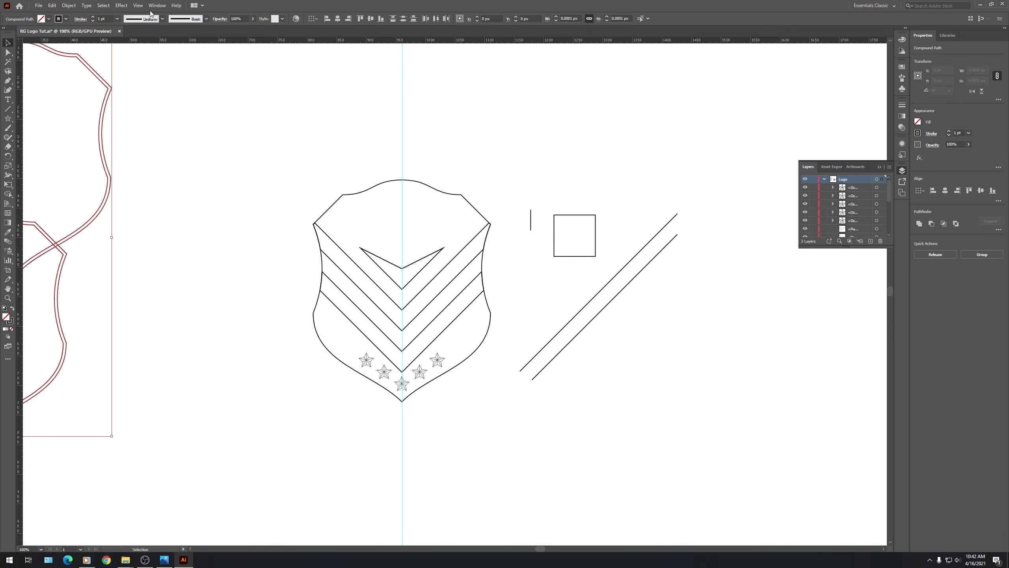
{"action": "left_click", "coordinate": [338, 19]}
{"action": "left_click", "coordinate": [312, 18]}
{"action": "left_click", "coordinate": [324, 44]}
{"action": "left_click", "coordinate": [338, 18]}
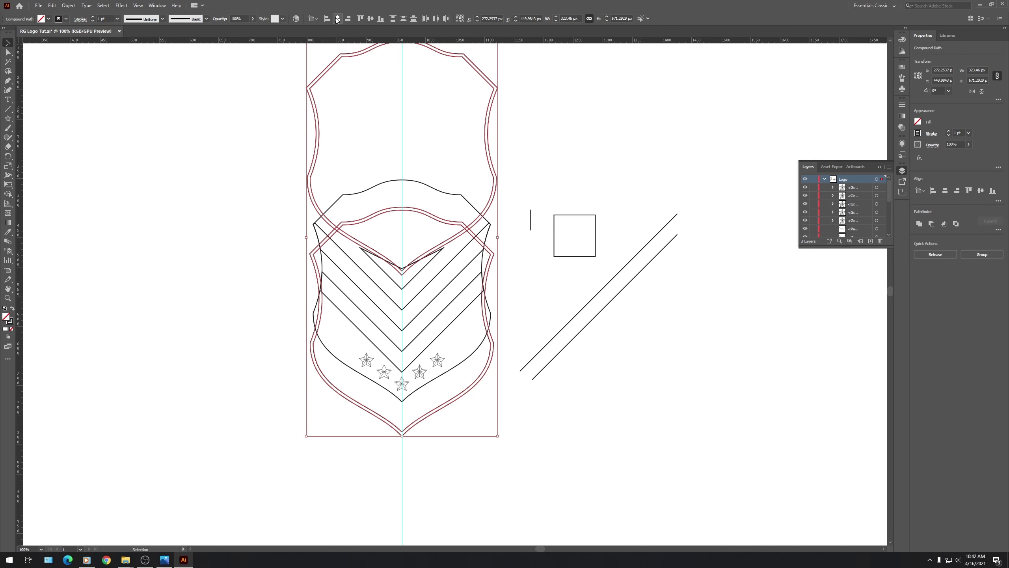
{"action": "left_click", "coordinate": [371, 19]}
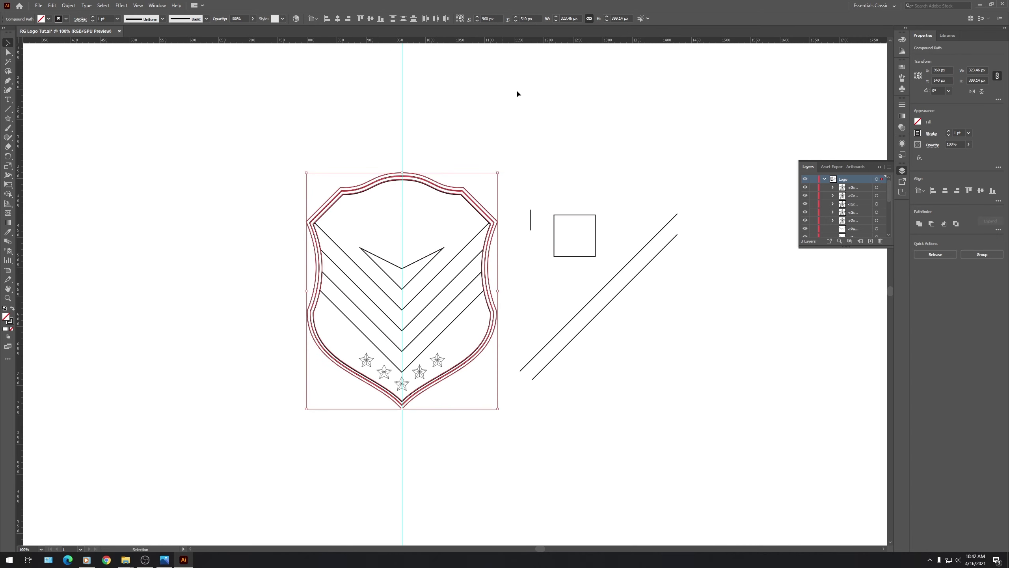
{"action": "left_click", "coordinate": [553, 100]}
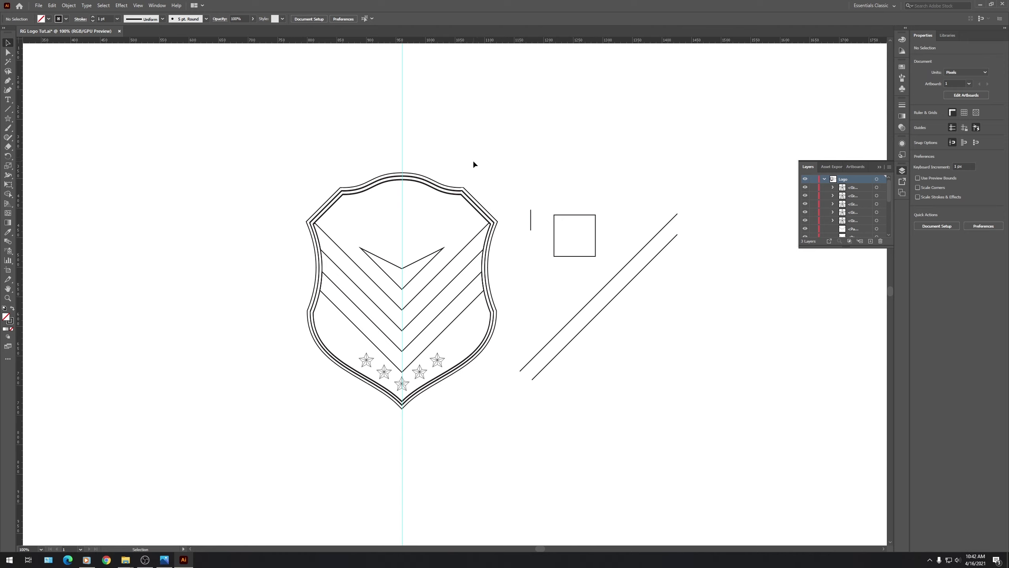
Select all five stars along the bottom of the shield together.
{"action": "left_click", "coordinate": [438, 362]}
{"action": "left_click", "coordinate": [419, 372], "text": "shift"}
{"action": "left_click", "coordinate": [400, 384], "text": "shift"}
{"action": "left_click", "coordinate": [384, 372], "text": "shift"}
{"action": "left_click", "coordinate": [366, 360], "text": "shift"}
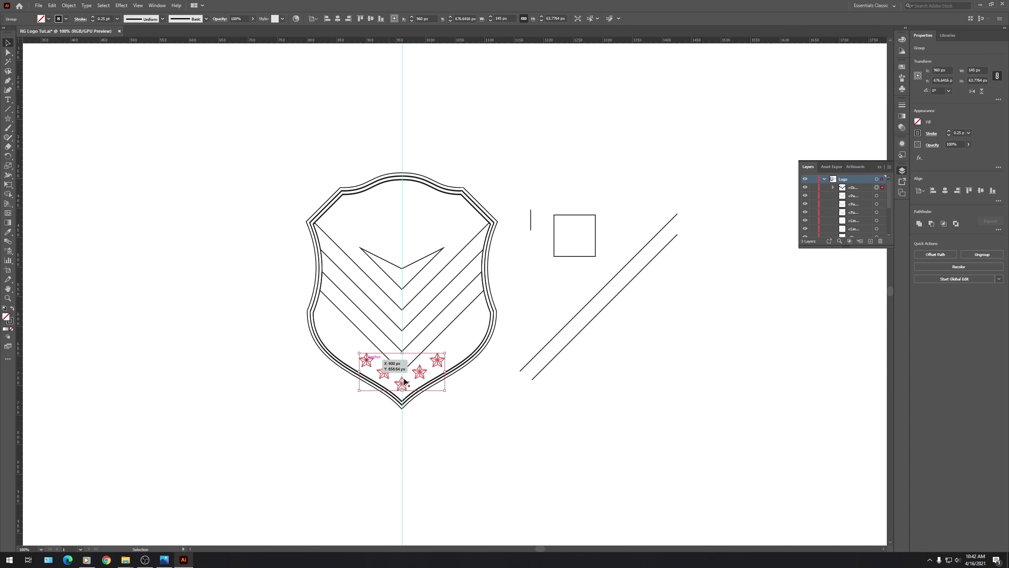
{"action": "left_click", "coordinate": [753, 334]}
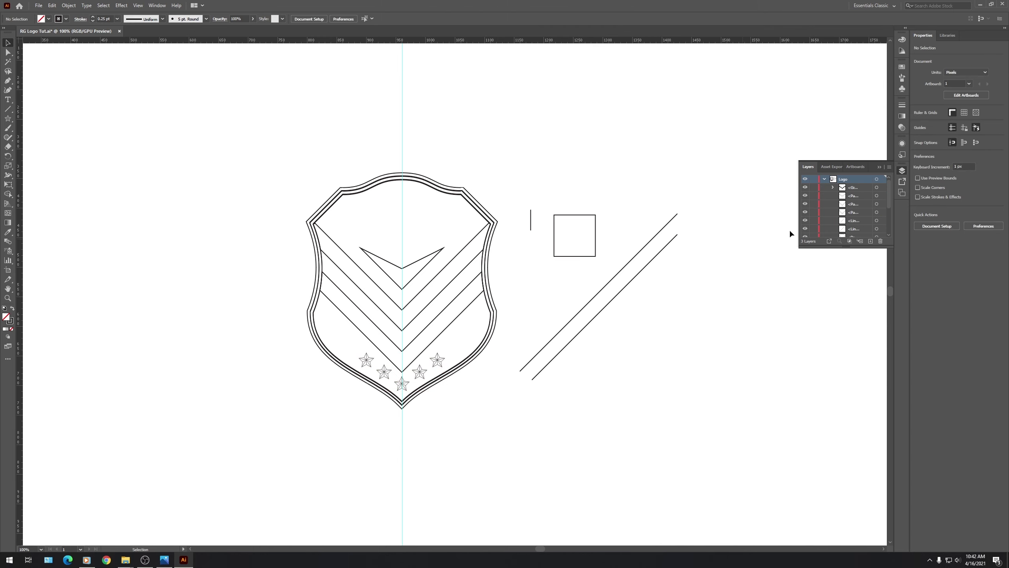
Set the stroke weight of all the shield, chevron and border lines to 0.25 pt.
{"action": "scroll", "coordinate": [435, 232], "scroll_direction": "down", "scroll_amount": 3}
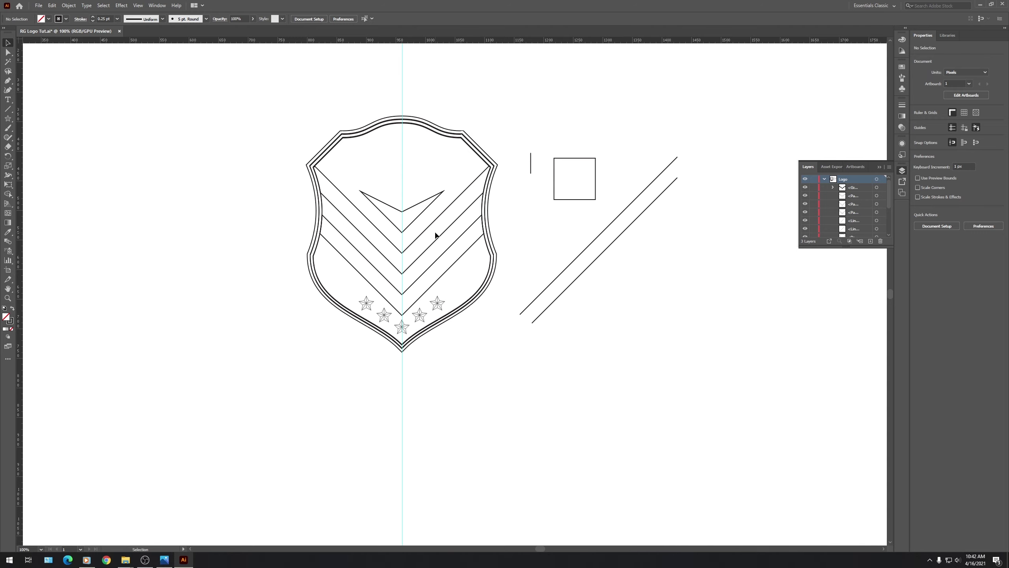
{"action": "scroll", "coordinate": [435, 235], "scroll_direction": "up", "scroll_amount": 2}
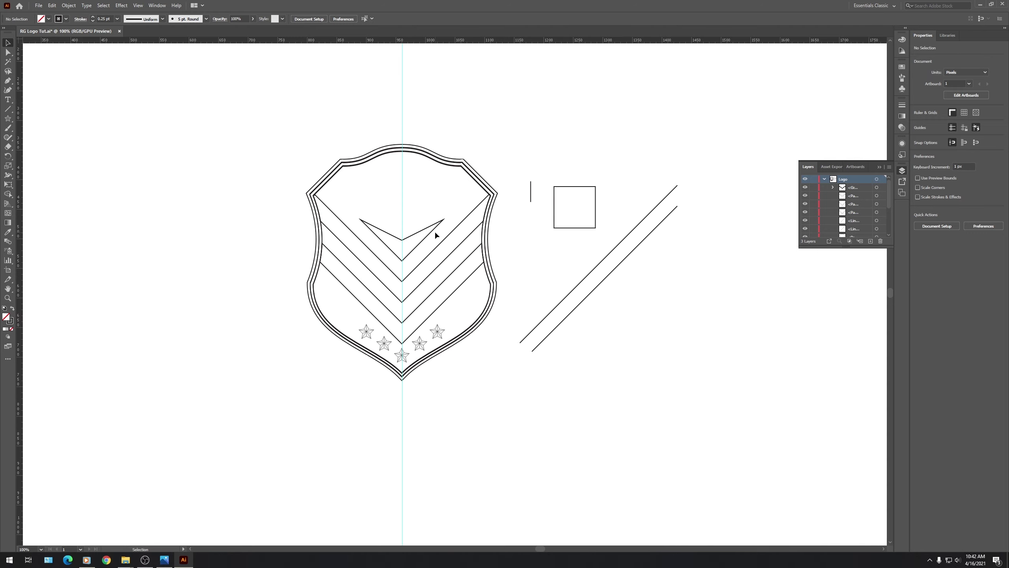
{"action": "scroll", "coordinate": [428, 255], "scroll_direction": "up", "scroll_amount": 4}
{"action": "scroll", "coordinate": [428, 256], "scroll_direction": "down", "scroll_amount": 4}
{"action": "left_click_drag", "start_coordinate": [465, 117], "coordinate": [403, 259]}
{"action": "left_click_drag", "start_coordinate": [385, 296], "coordinate": [384, 297]}
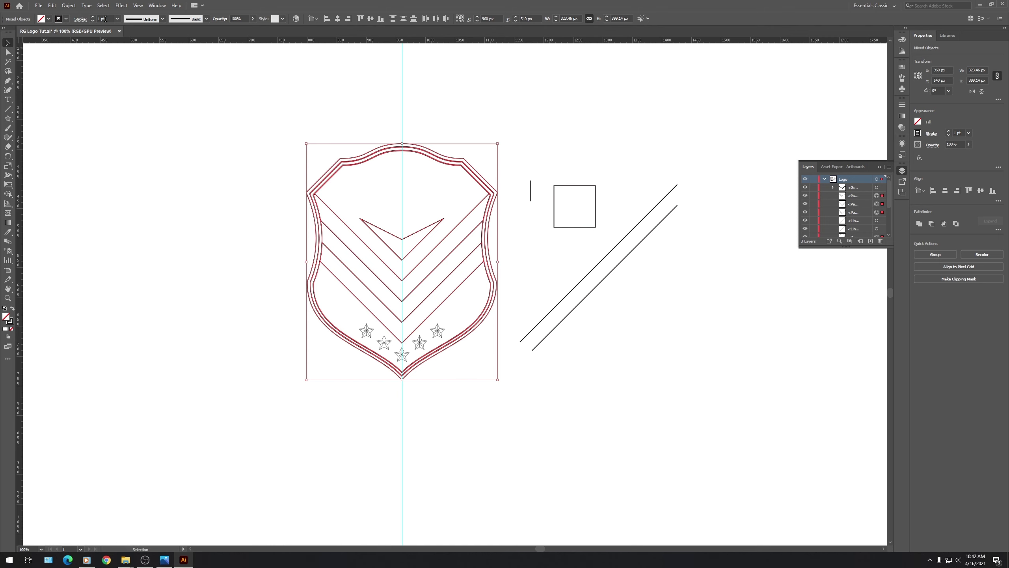
{"action": "type", "text": "0.25"}
{"action": "key", "text": "Return"}
{"action": "left_click", "coordinate": [436, 104]}
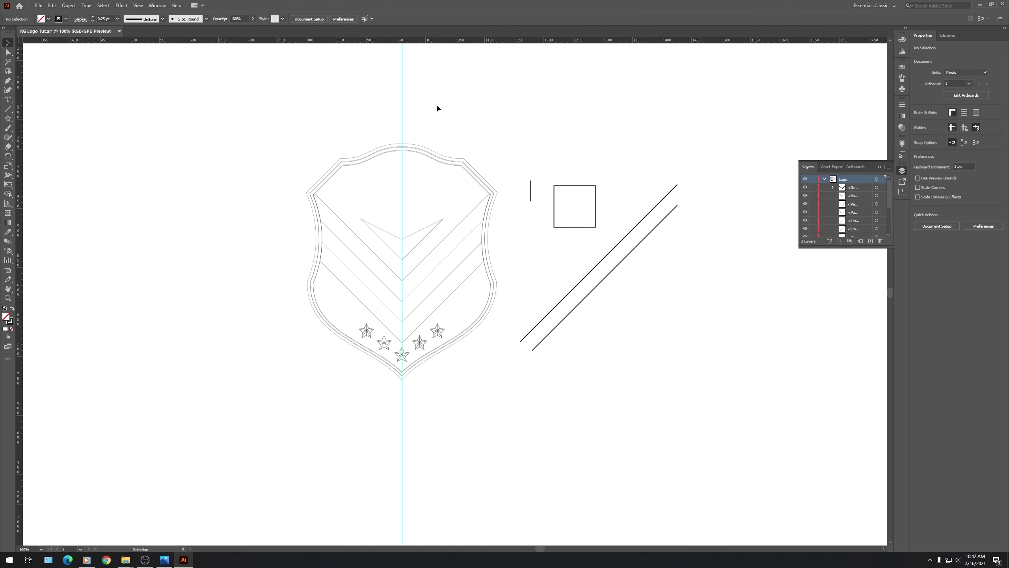
Check the five-star group, then save the logo file.
{"action": "left_click", "coordinate": [440, 336]}
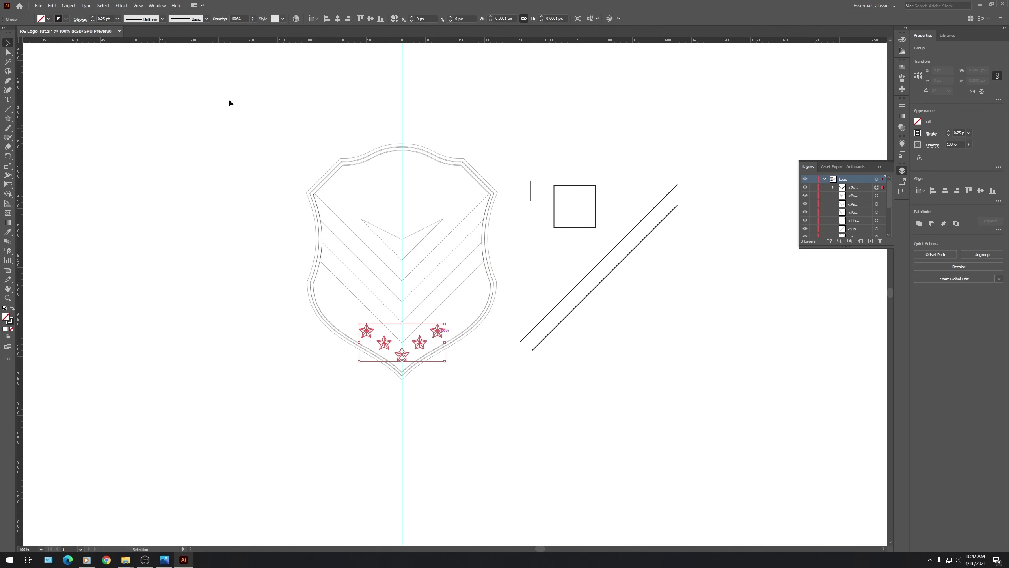
{"action": "left_click", "coordinate": [465, 220]}
{"action": "key", "text": "a"}
{"action": "key", "text": "ctrl+s"}
{"action": "key", "text": "v"}
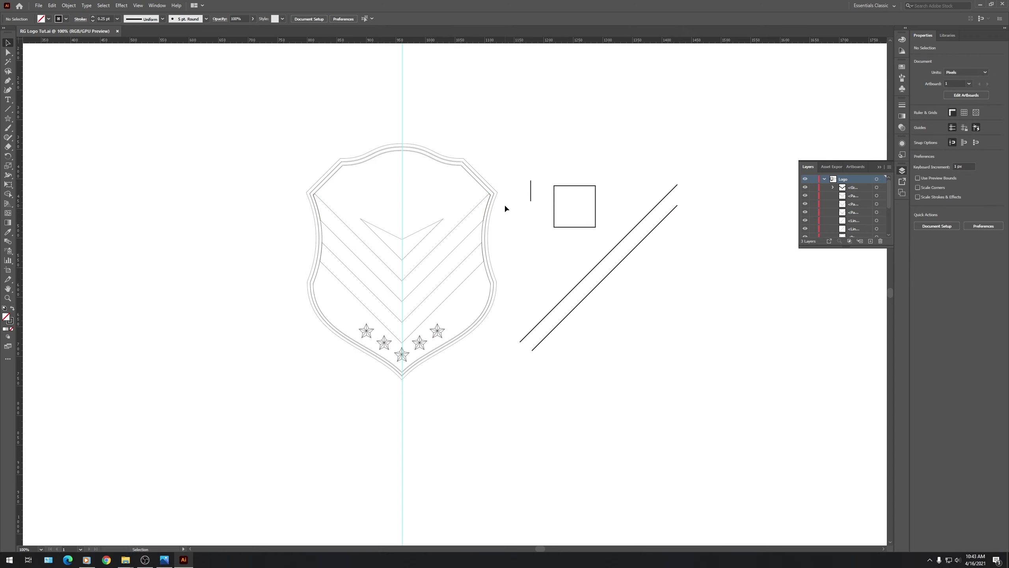
{"action": "scroll", "coordinate": [469, 236], "scroll_direction": "up", "scroll_amount": 2}
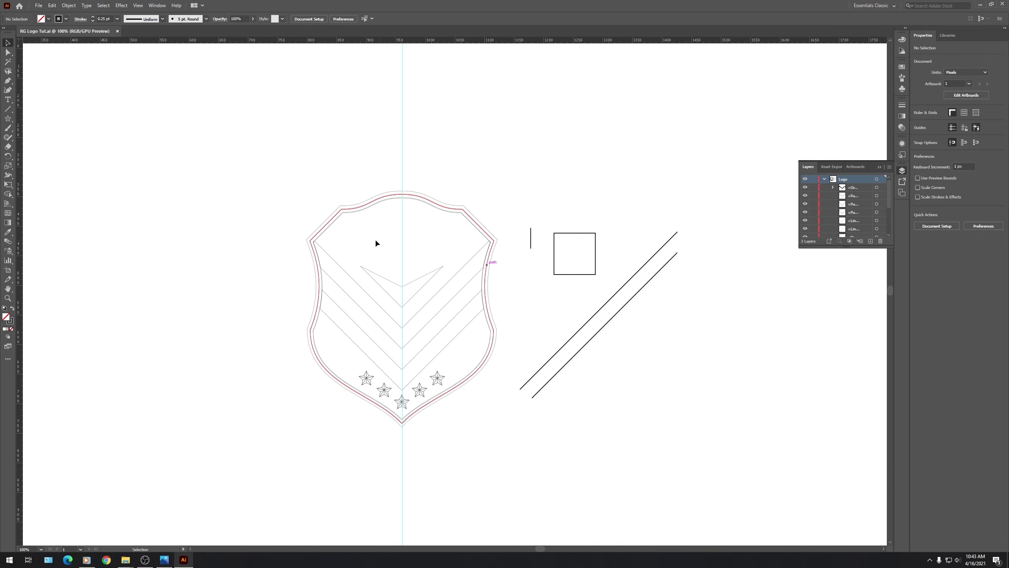
Type the letters 'RG' as a new text object above the shield.
{"action": "left_click", "coordinate": [8, 99]}
{"action": "left_click", "coordinate": [311, 171]}
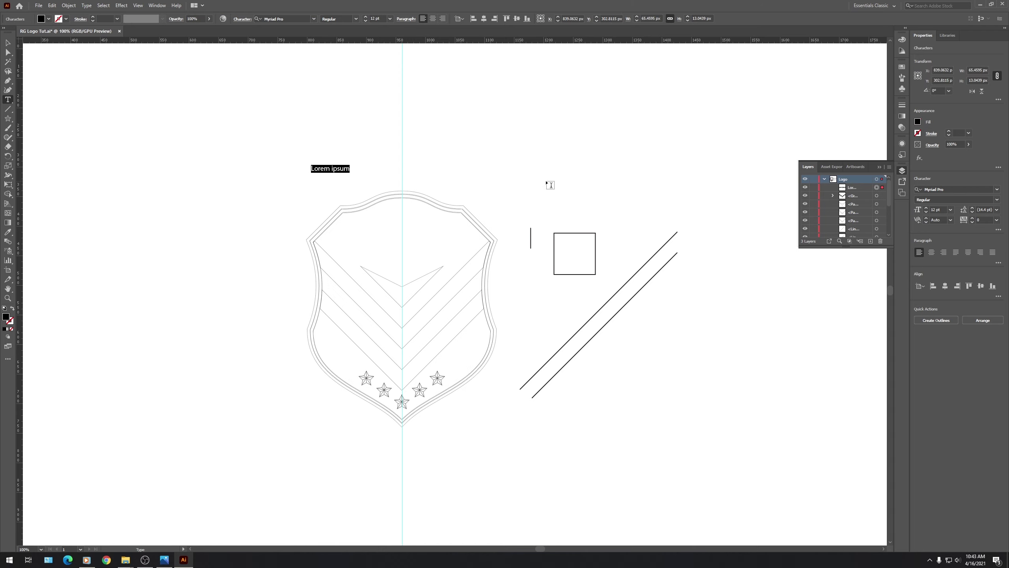
{"action": "type", "text": "RG"}
{"action": "key", "text": "Escape"}
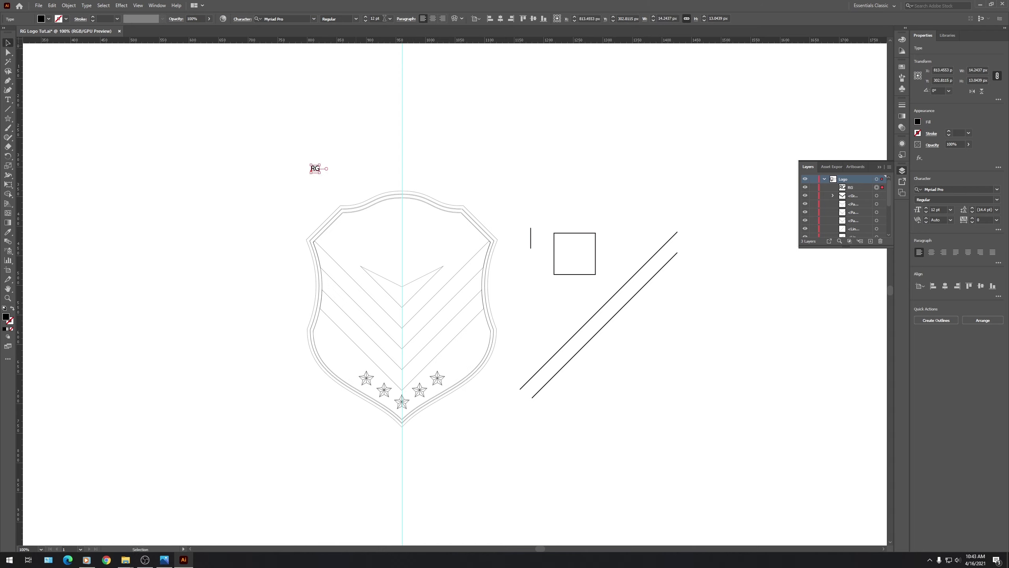
Set the RG text to 105 pt in the Counter-Strike Regular font.
{"action": "left_click", "coordinate": [384, 18]}
{"action": "type", "text": "105"}
{"action": "key", "text": "Return"}
{"action": "left_click", "coordinate": [297, 20]}
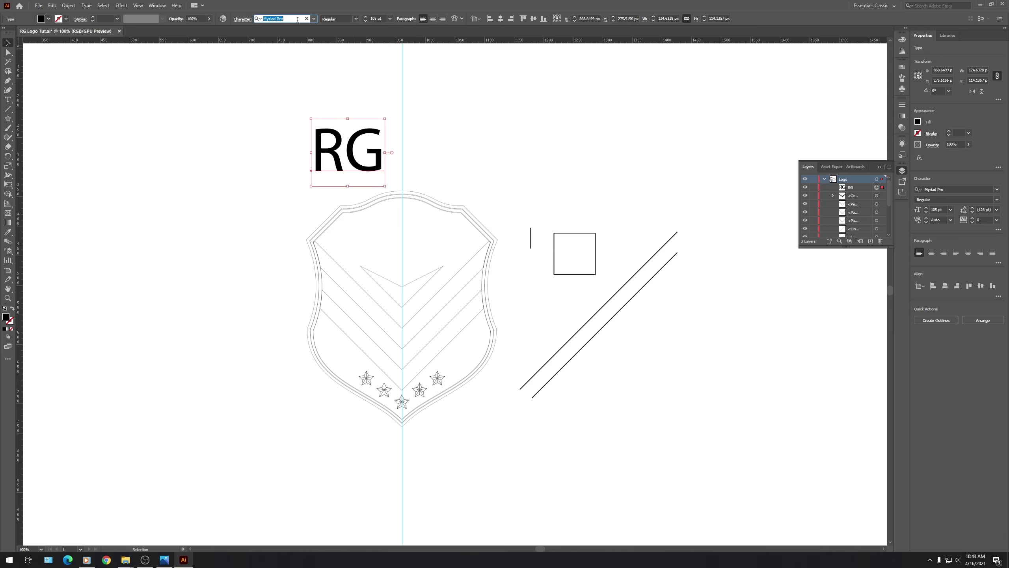
{"action": "type", "text": "coun"}
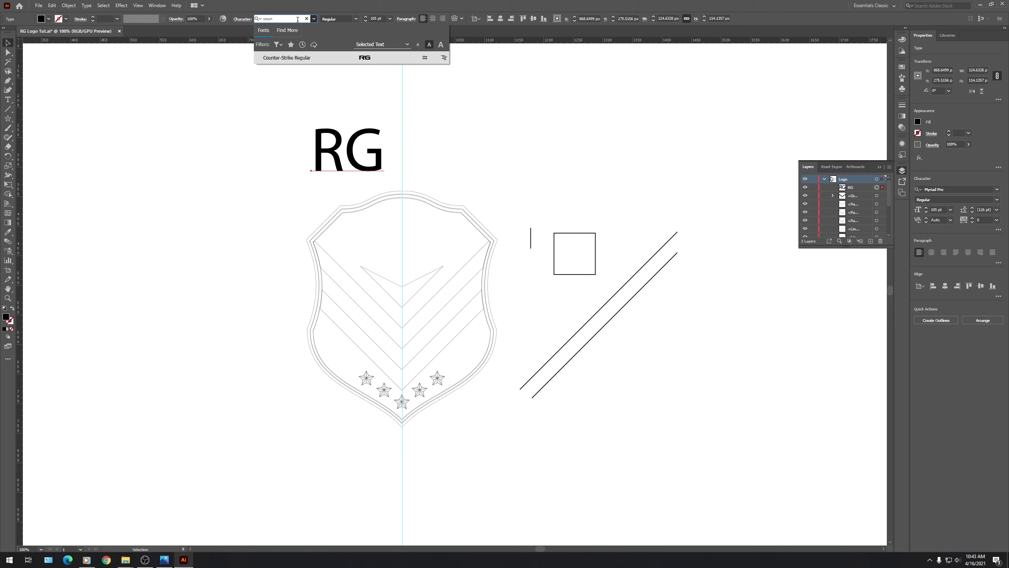
{"action": "key", "text": "Return"}
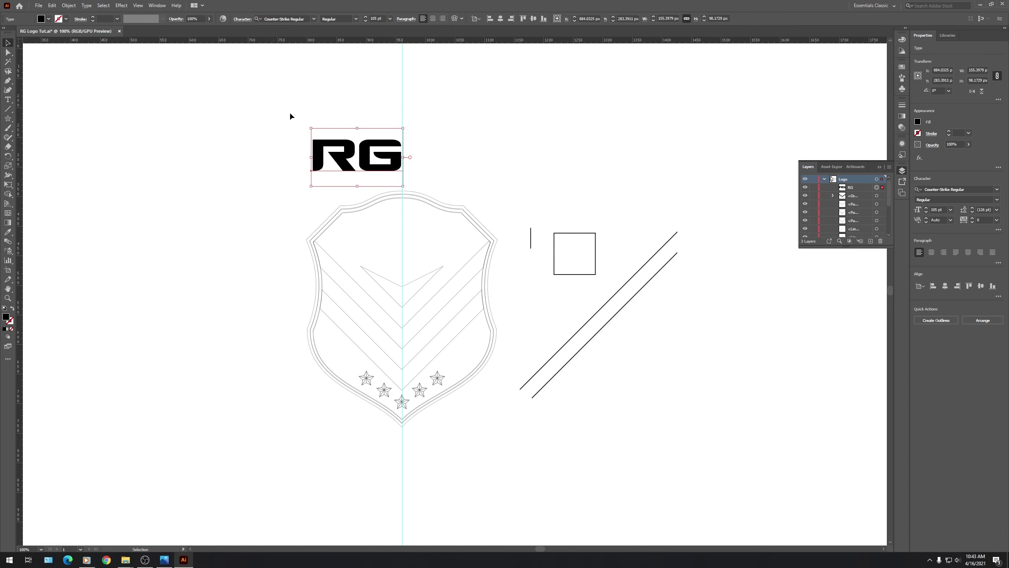
{"action": "right_click", "coordinate": [339, 145]}
Convert the RG text to outlines and reflect the R letter inside the group.
{"action": "left_click", "coordinate": [414, 214]}
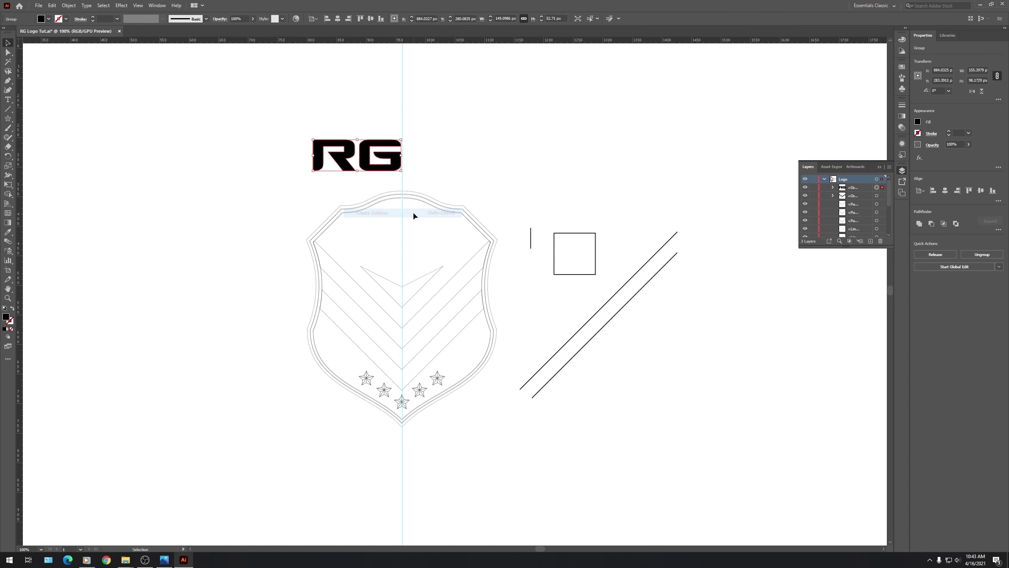
{"action": "double_click", "coordinate": [353, 154]}
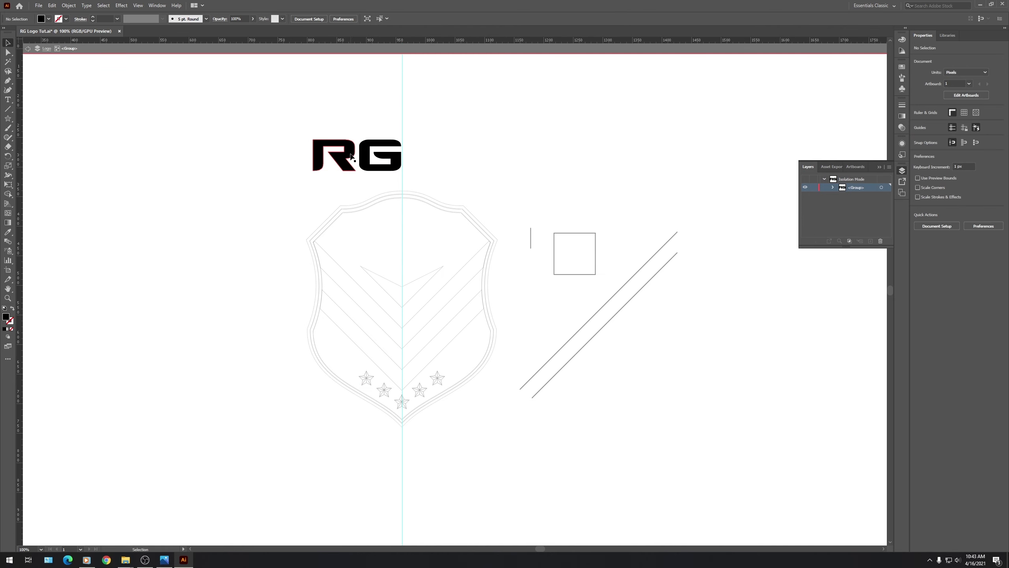
{"action": "left_click", "coordinate": [351, 156]}
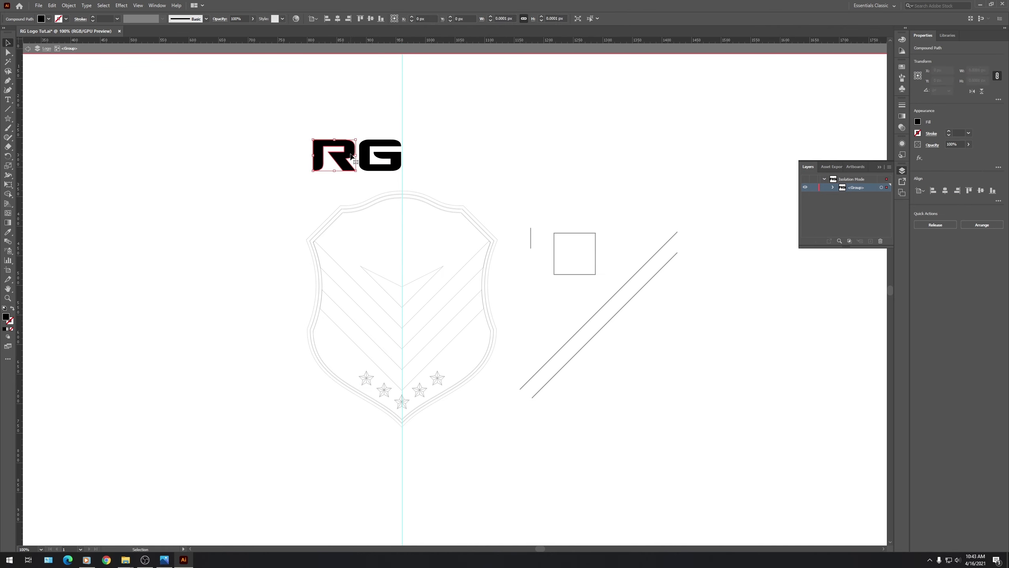
{"action": "left_click", "coordinate": [69, 6]}
{"action": "mouse_move", "coordinate": [75, 15]}
{"action": "left_click", "coordinate": [187, 44]}
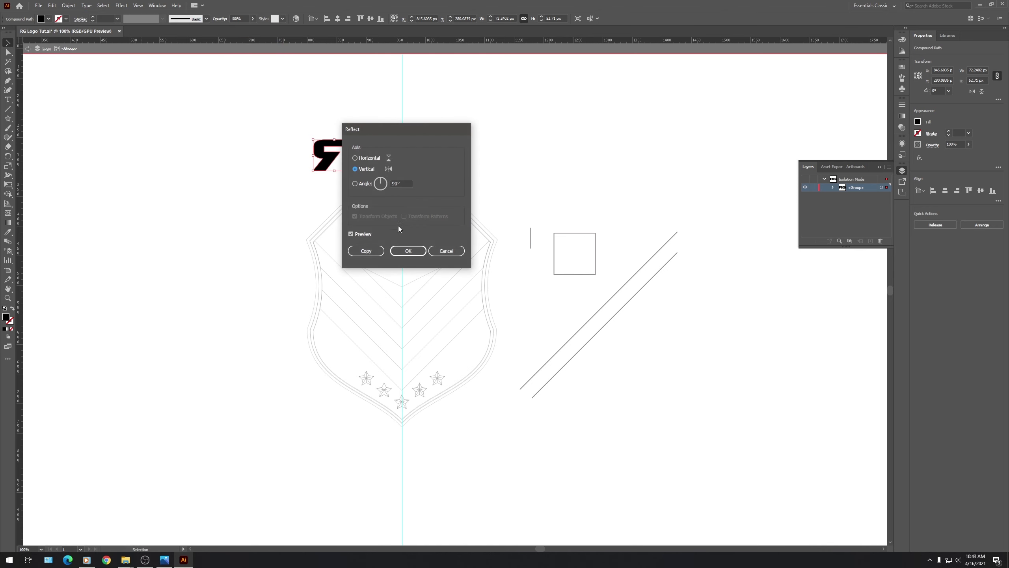
{"action": "left_click", "coordinate": [407, 252]}
{"action": "left_click", "coordinate": [350, 94]}
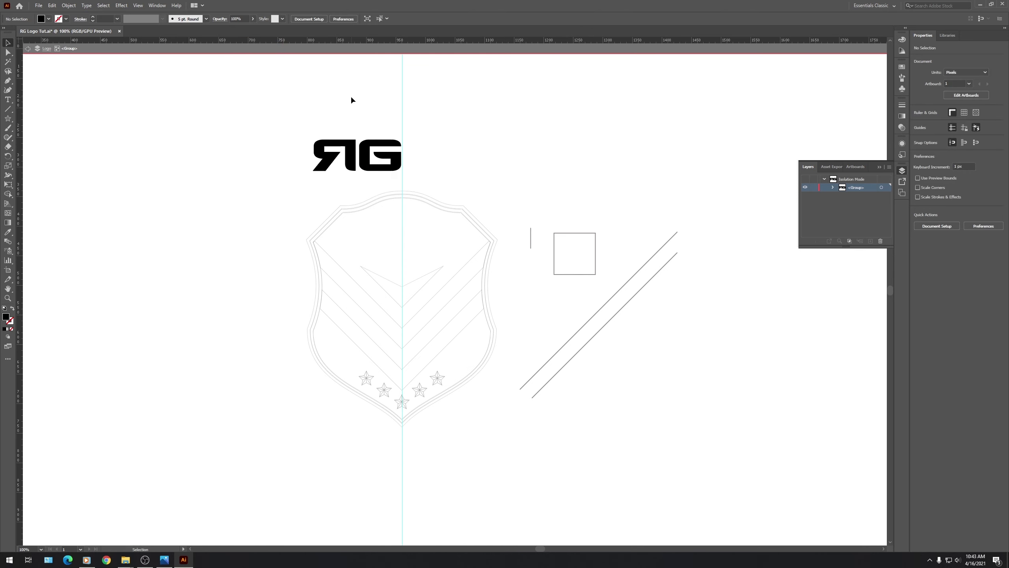
Draw a straight line along the R's diagonal edge from its bottom anchor.
{"action": "scroll", "coordinate": [374, 141], "scroll_direction": "up", "scroll_amount": 1}
{"action": "scroll", "coordinate": [373, 141], "scroll_direction": "up", "scroll_amount": 3}
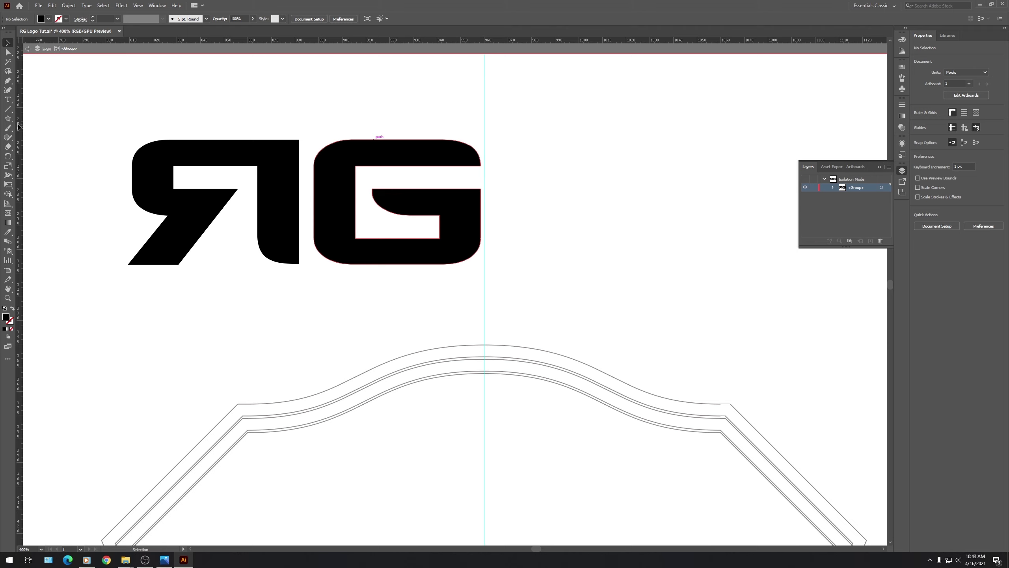
{"action": "left_click", "coordinate": [8, 111]}
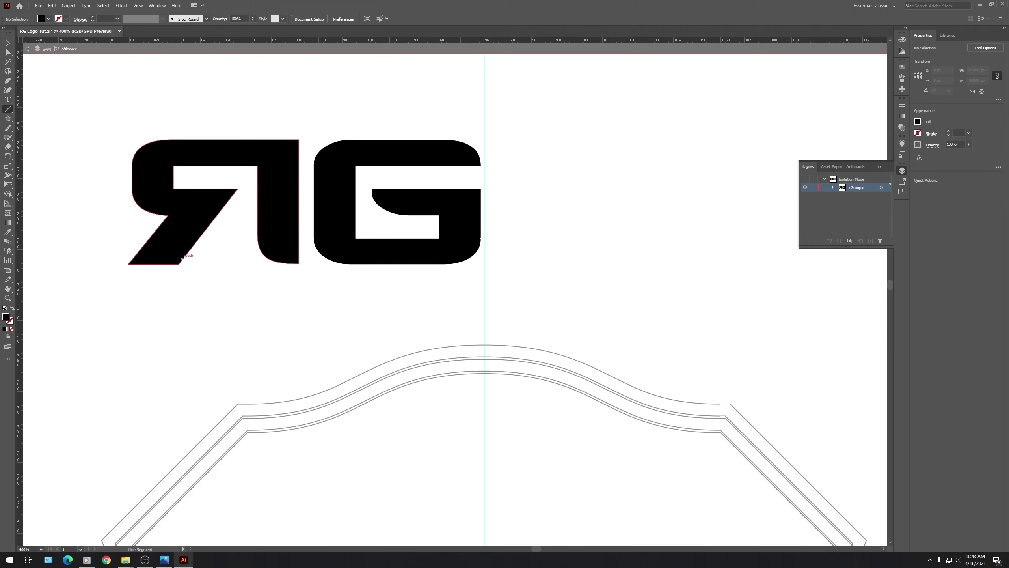
{"action": "left_click", "coordinate": [179, 264]}
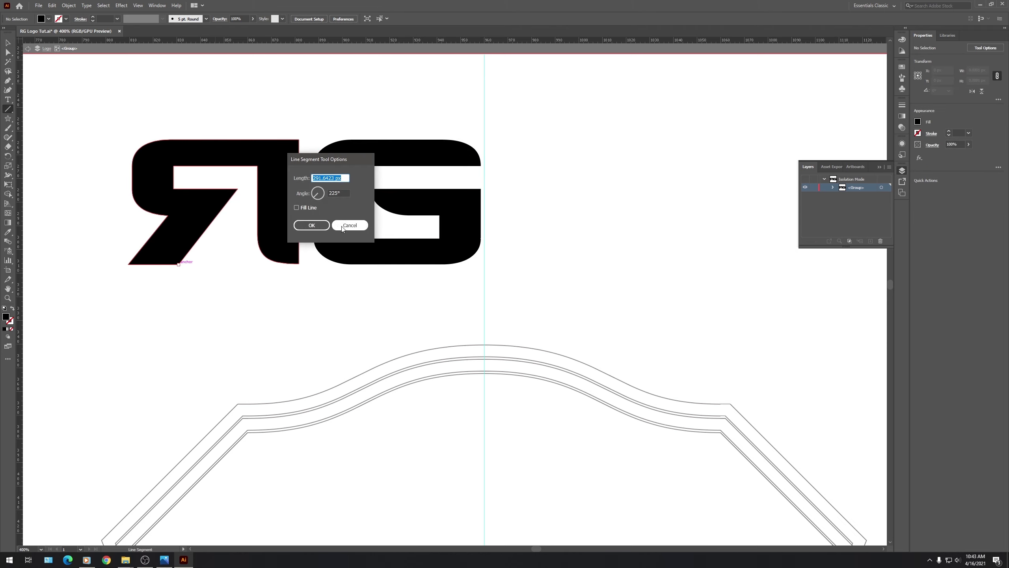
{"action": "key", "text": "Escape"}
{"action": "left_click_drag", "start_coordinate": [178, 264], "coordinate": [238, 189]}
{"action": "key", "text": "v"}
Give the diagonal line a red stroke and extend it above the R's top.
{"action": "left_click", "coordinate": [66, 19]}
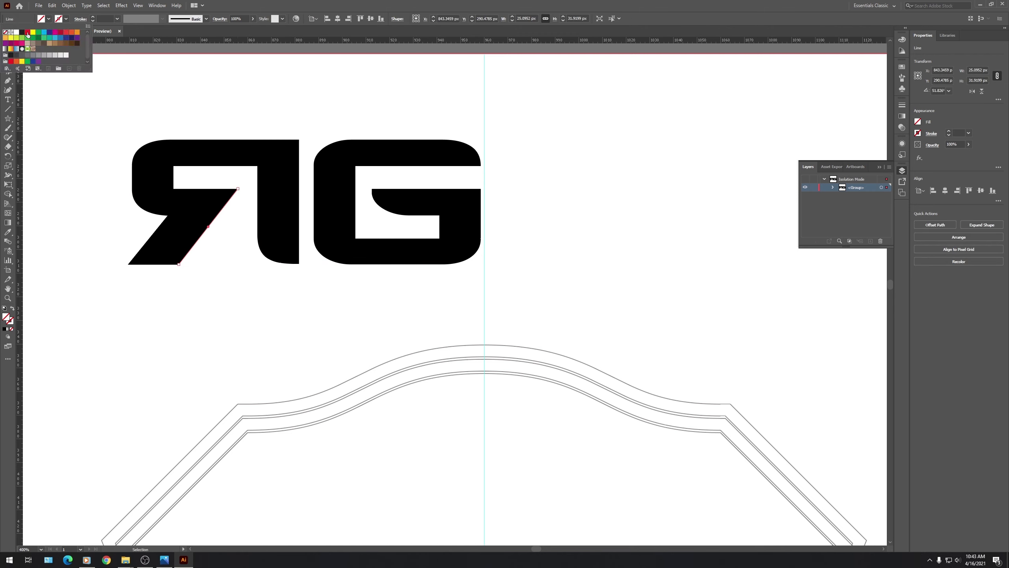
{"action": "left_click", "coordinate": [27, 34]}
{"action": "left_click_drag", "start_coordinate": [238, 190], "coordinate": [319, 85]}
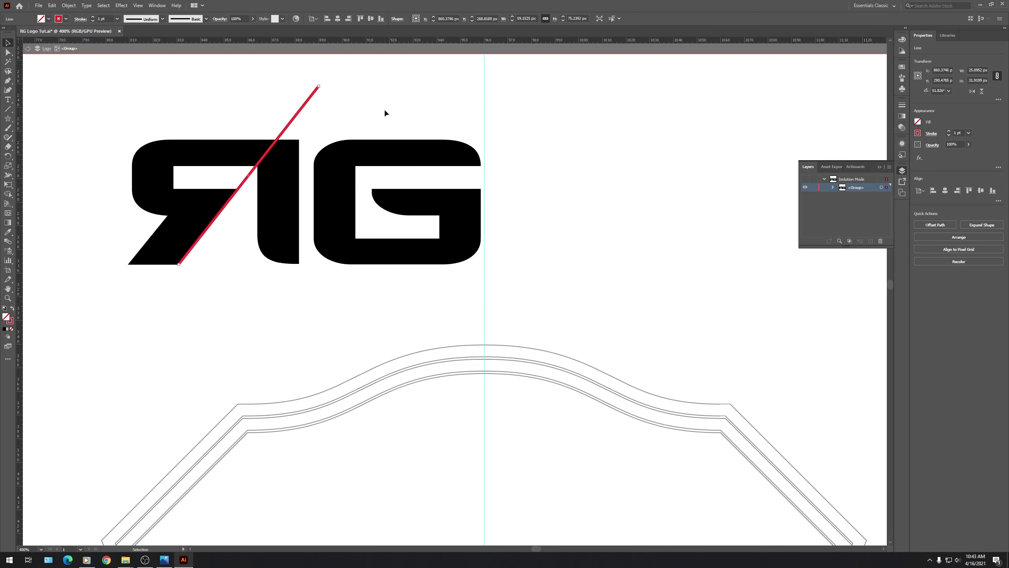
{"action": "left_click", "coordinate": [385, 110]}
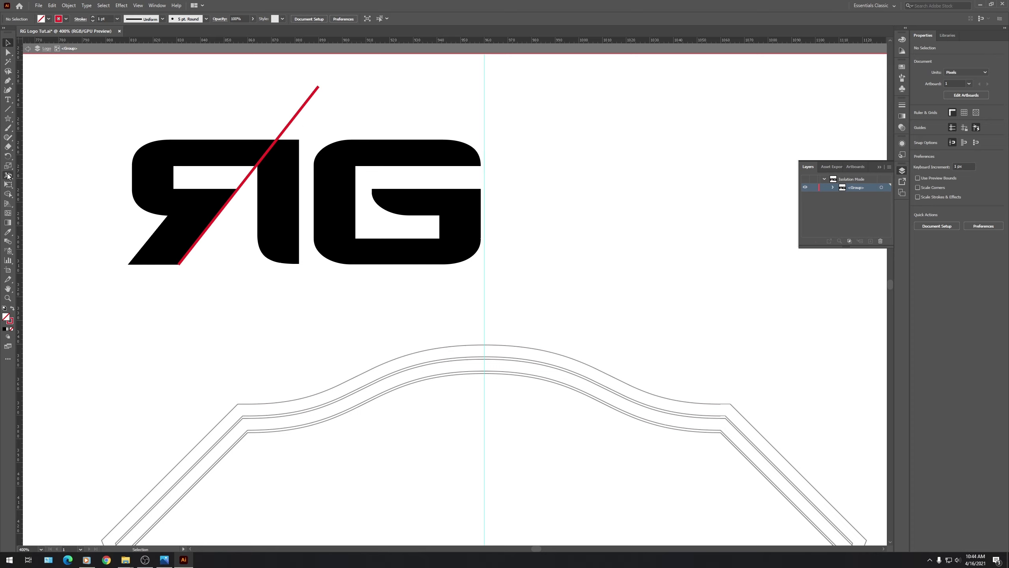
{"action": "left_click", "coordinate": [8, 82]}
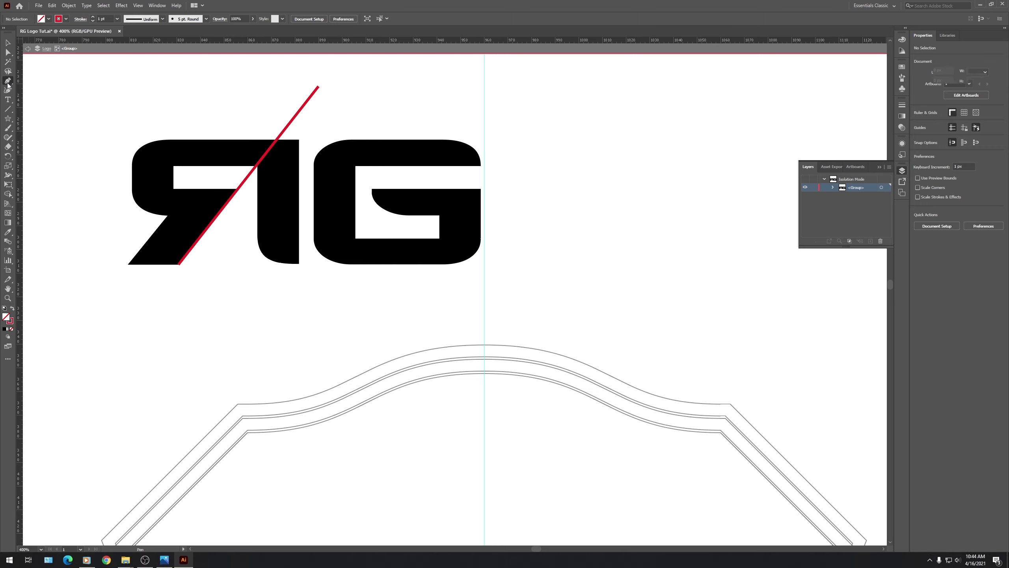
Draw a closed Pen cutting shape over the R's right side along the red line.
{"action": "left_click", "coordinate": [210, 224]}
{"action": "left_click", "coordinate": [292, 121]}
{"action": "left_click", "coordinate": [344, 169]}
{"action": "left_click", "coordinate": [375, 294]}
{"action": "left_click", "coordinate": [200, 256]}
{"action": "left_click", "coordinate": [207, 229]}
{"action": "key", "text": "v"}
{"action": "left_click", "coordinate": [189, 296]}
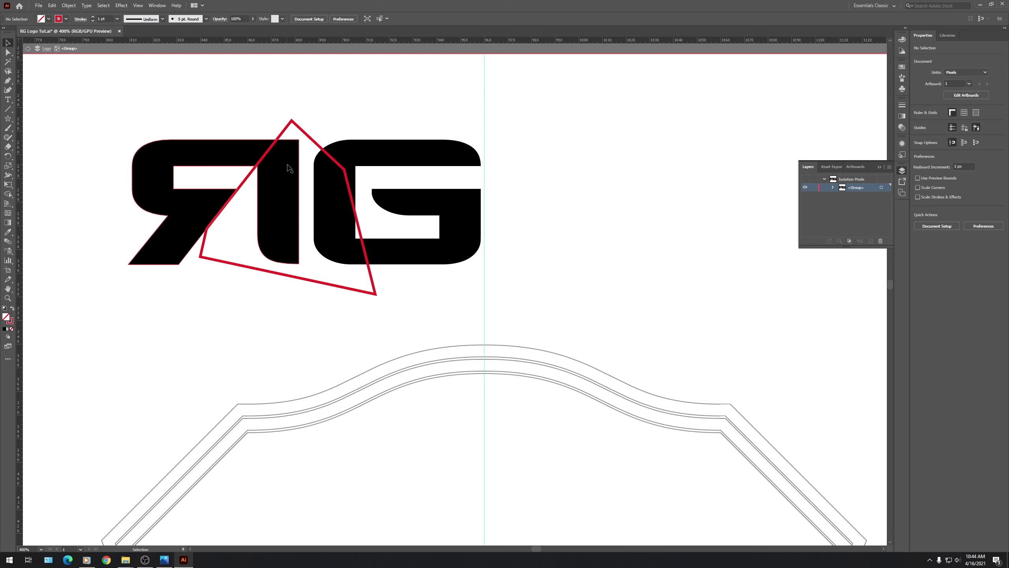
{"action": "key", "text": "ctrl+z"}
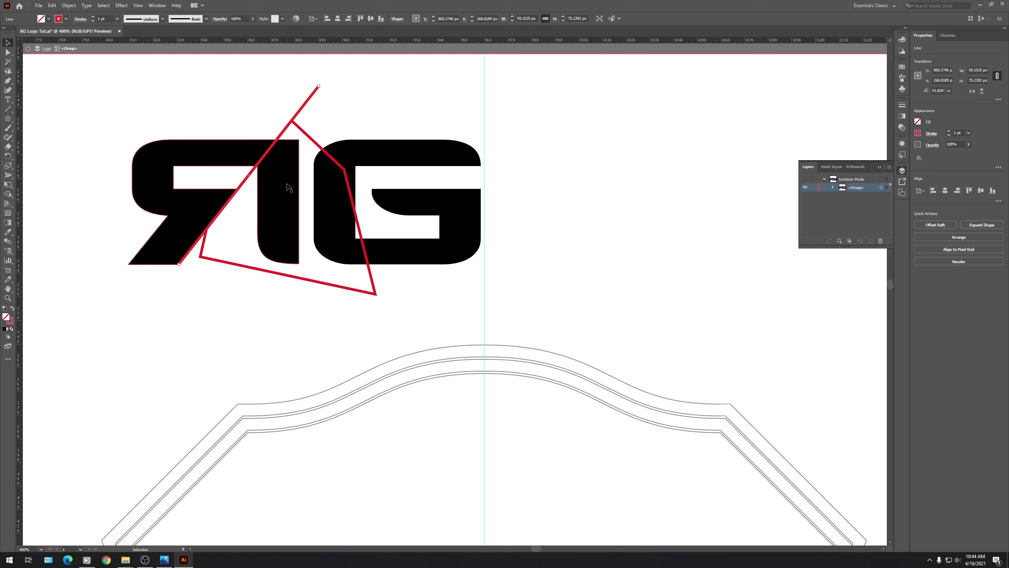
Subtract the cutting shape from the R with Pathfinder Minus Front.
{"action": "left_click", "coordinate": [202, 244]}
{"action": "left_click", "coordinate": [222, 153], "text": "shift"}
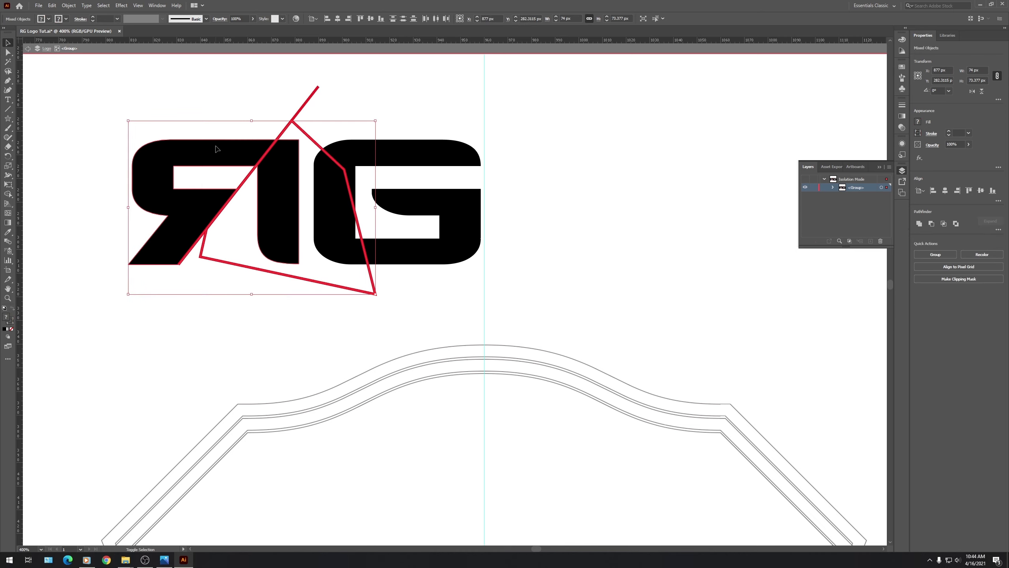
{"action": "left_click", "coordinate": [931, 223]}
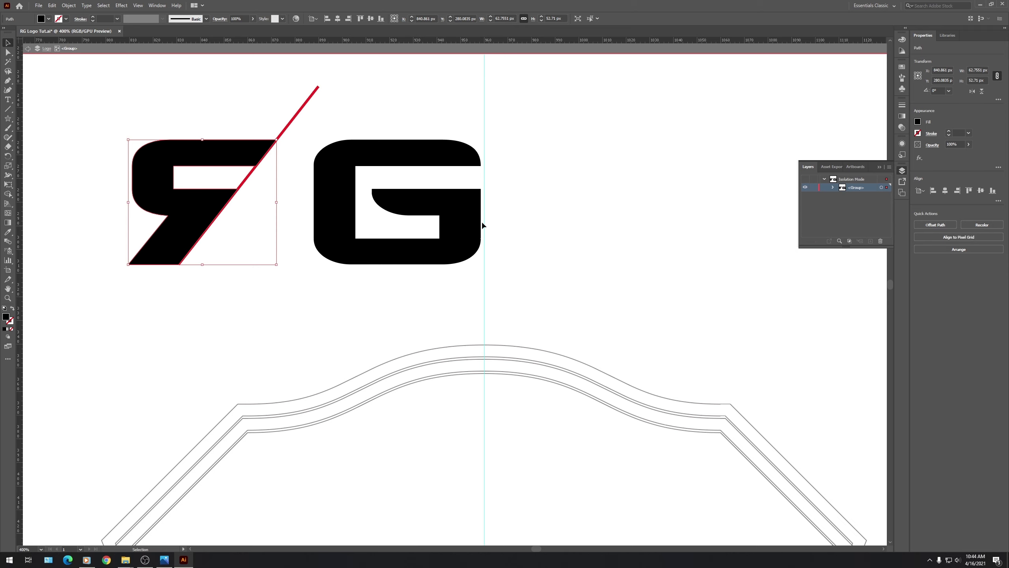
{"action": "left_click", "coordinate": [274, 273]}
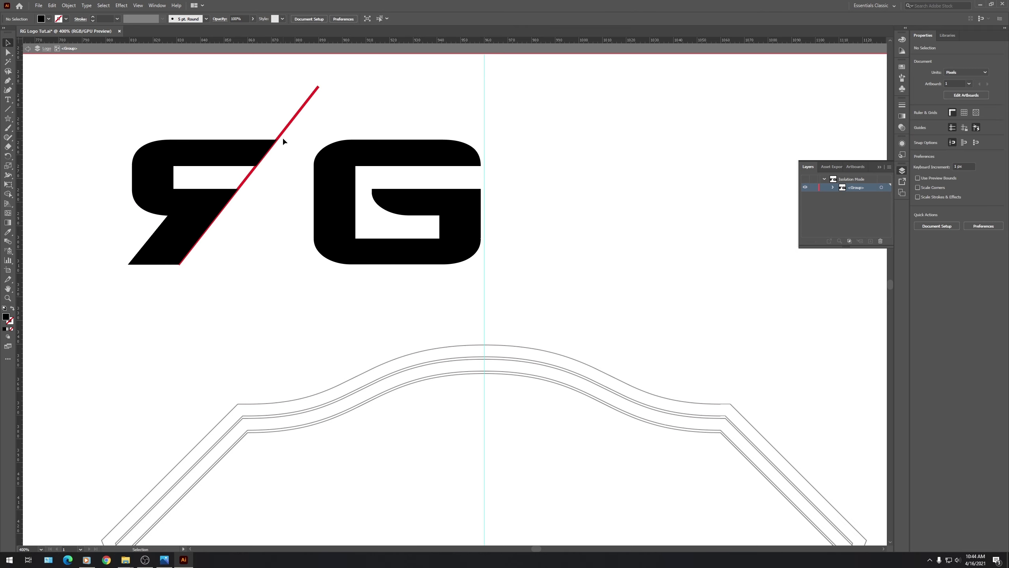
{"action": "scroll", "coordinate": [311, 128], "scroll_direction": "up", "scroll_amount": 3}
Shift the red diagonal line right onto the G's left edge.
{"action": "left_click", "coordinate": [444, 173]}
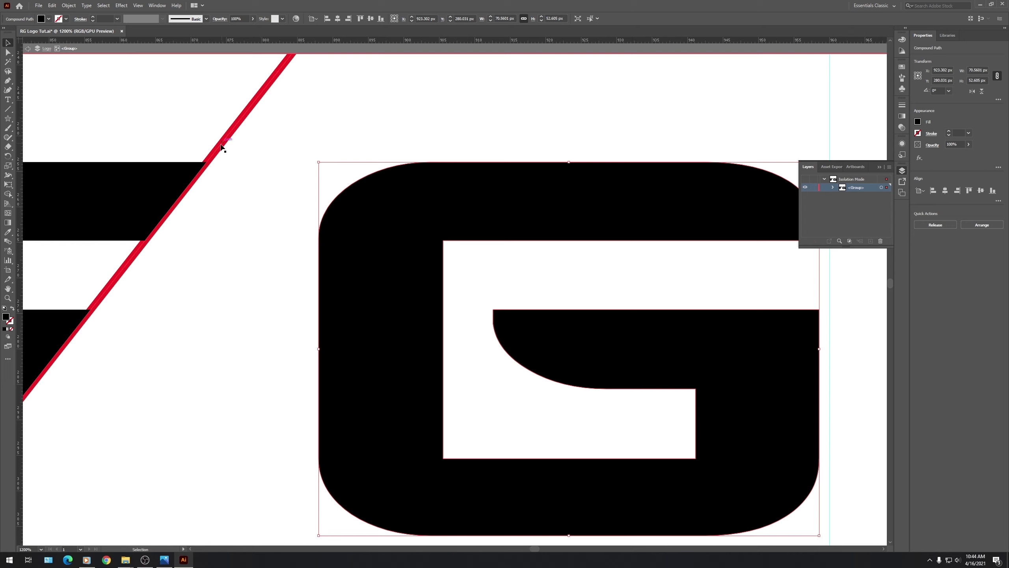
{"action": "left_click_drag", "start_coordinate": [221, 147], "coordinate": [431, 164]}
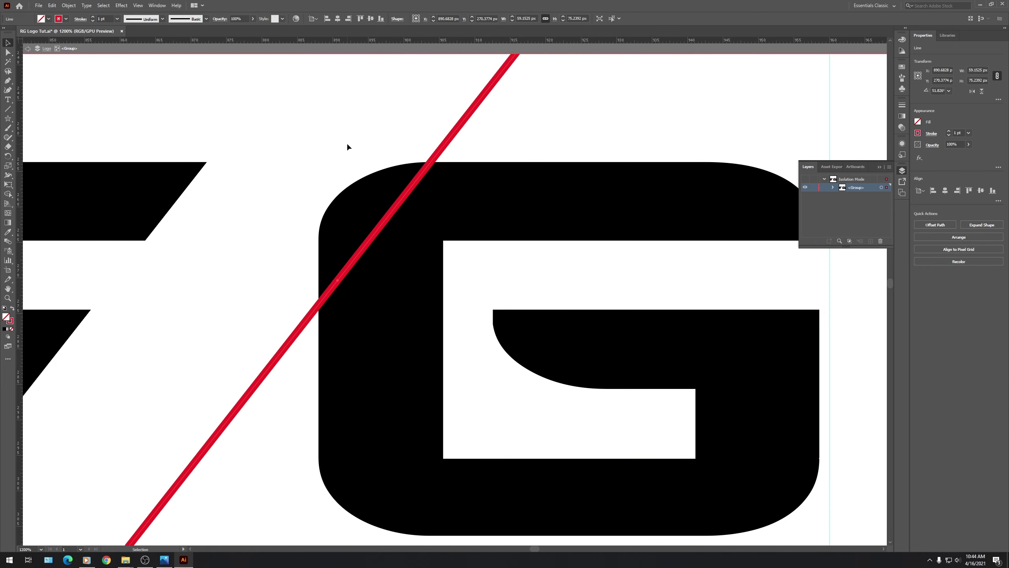
{"action": "scroll", "coordinate": [347, 147], "scroll_direction": "down", "scroll_amount": 5}
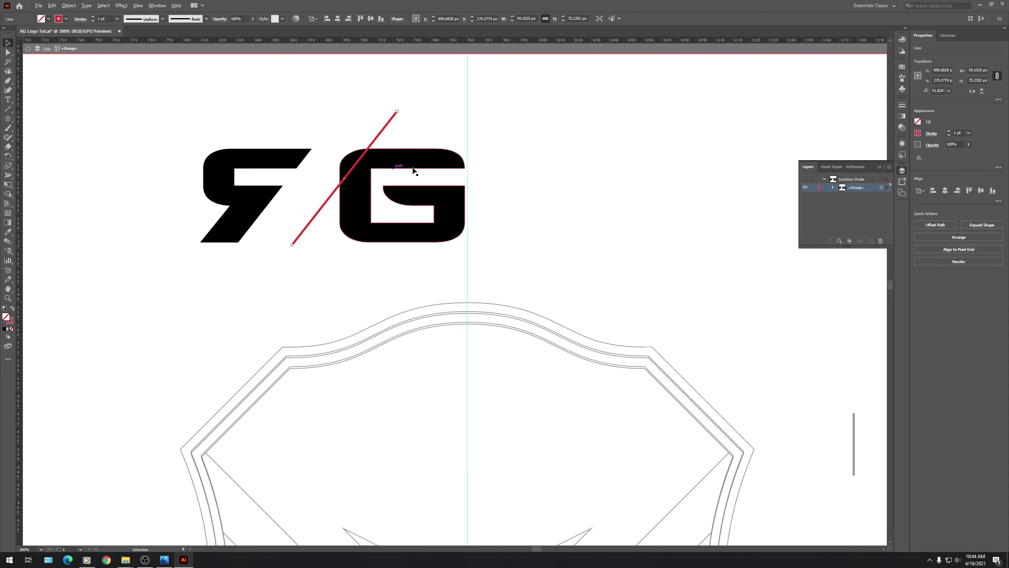
{"action": "left_click", "coordinate": [418, 130]}
Draw a closed Pen cutting shape over the G's left edge along the red line.
{"action": "left_click", "coordinate": [8, 81]}
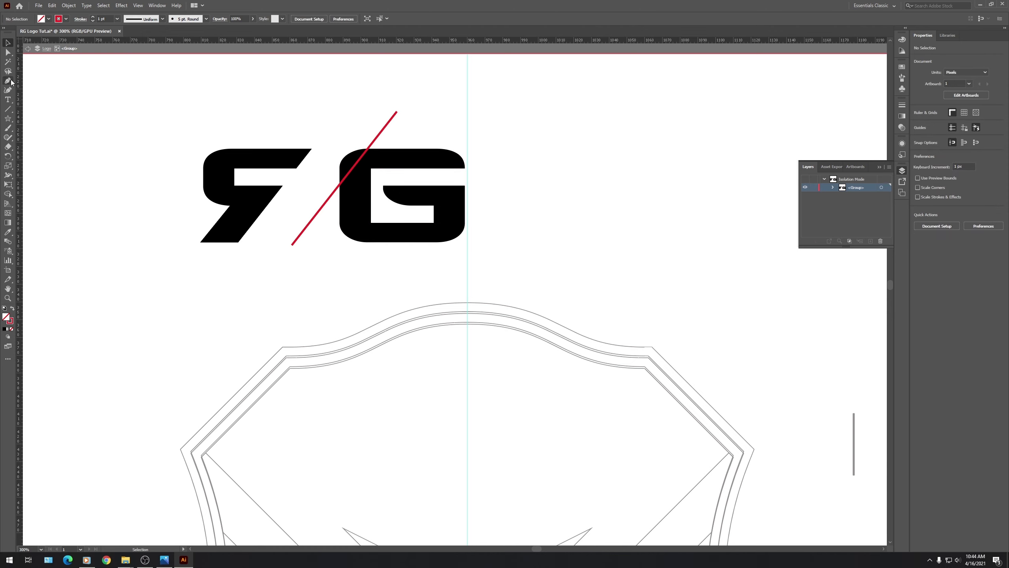
{"action": "left_click", "coordinate": [380, 135]}
{"action": "left_click", "coordinate": [329, 197]}
{"action": "left_click", "coordinate": [318, 148]}
{"action": "left_click", "coordinate": [353, 114]}
{"action": "left_click", "coordinate": [380, 134]}
{"action": "key", "text": "v"}
{"action": "left_click", "coordinate": [420, 137]}
Minus Front the shape from the G, delete the red line, and exit isolation mode.
{"action": "left_click", "coordinate": [365, 122]}
{"action": "left_click", "coordinate": [413, 167], "text": "shift"}
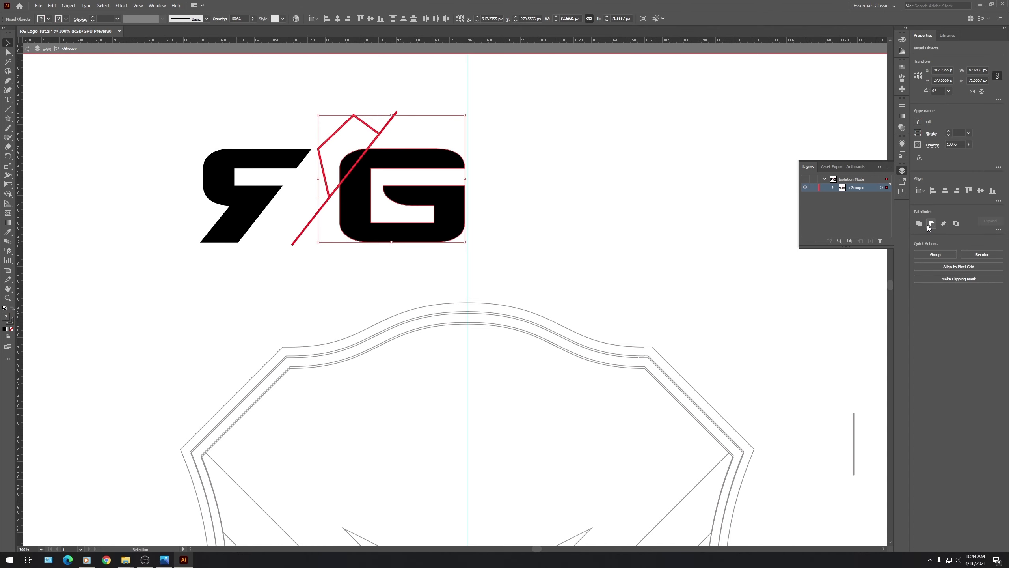
{"action": "left_click", "coordinate": [931, 225]}
{"action": "left_click", "coordinate": [356, 129]}
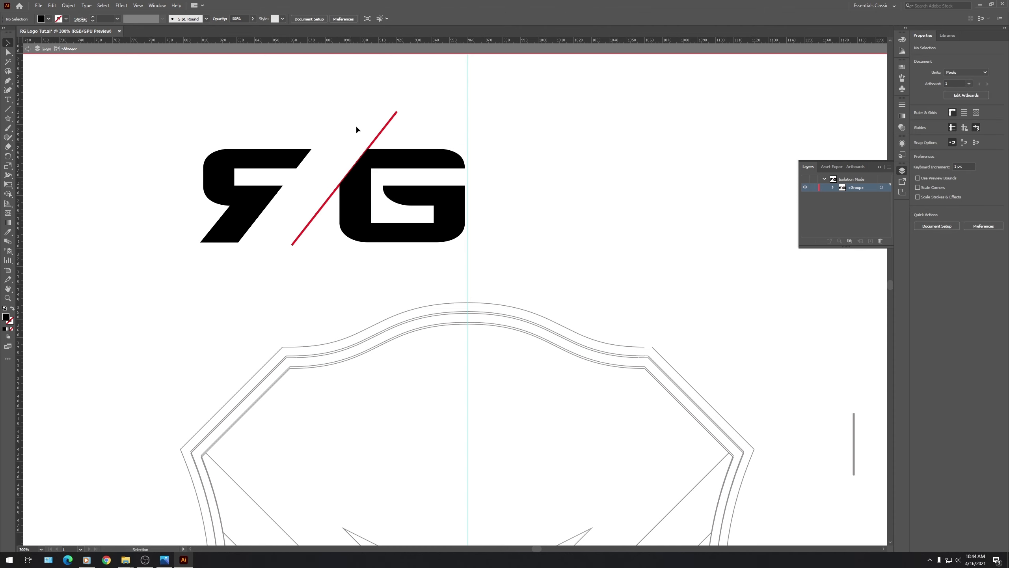
{"action": "left_click", "coordinate": [382, 134]}
{"action": "key", "text": "Delete"}
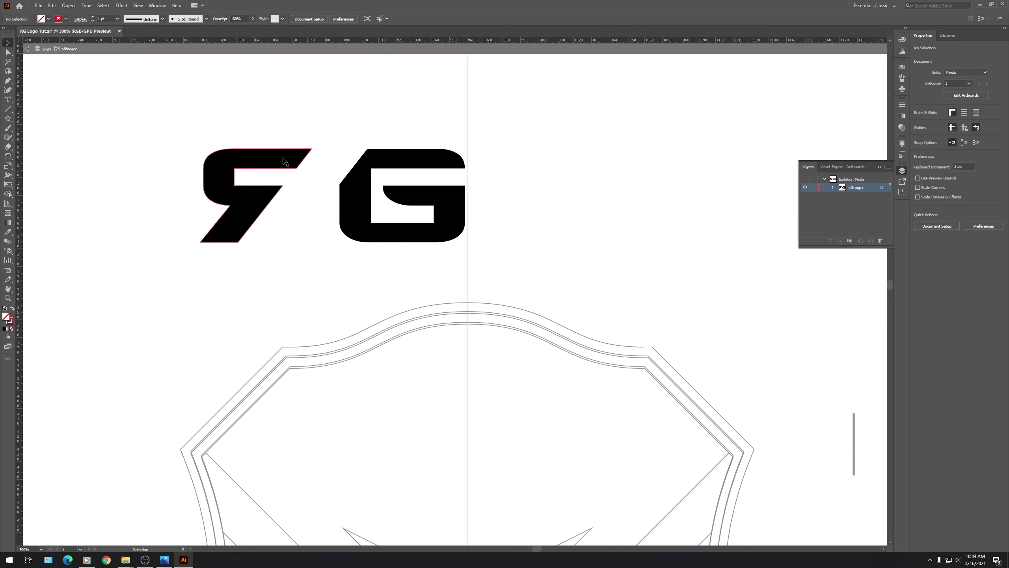
{"action": "double_click", "coordinate": [317, 74]}
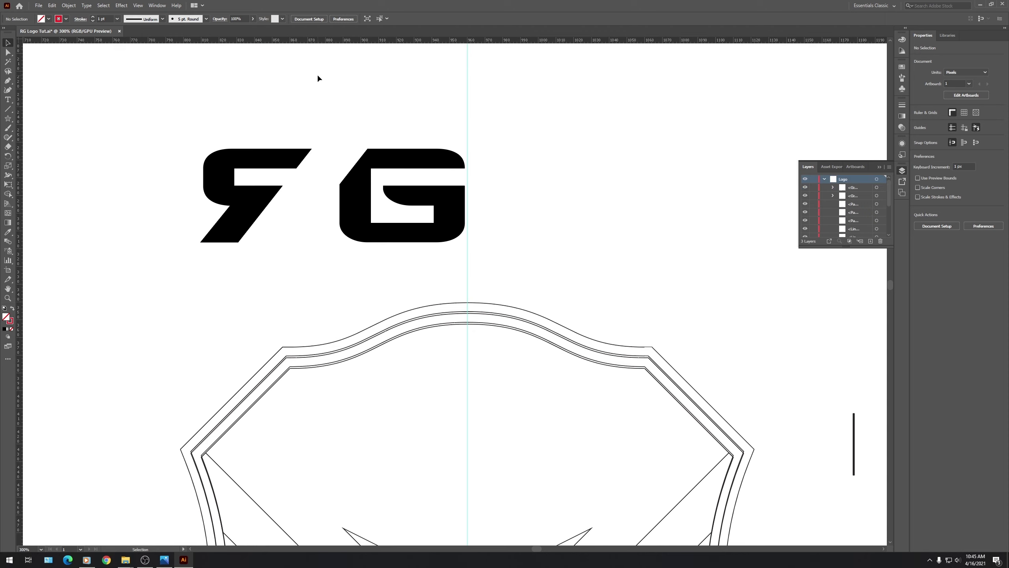
Move the RG monogram into the shield, centre it horizontally, and nudge it right.
{"action": "scroll", "coordinate": [334, 85], "scroll_direction": "down", "scroll_amount": 3}
{"action": "scroll", "coordinate": [361, 126], "scroll_direction": "up", "scroll_amount": 2}
{"action": "left_click_drag", "start_coordinate": [361, 127], "coordinate": [453, 287]}
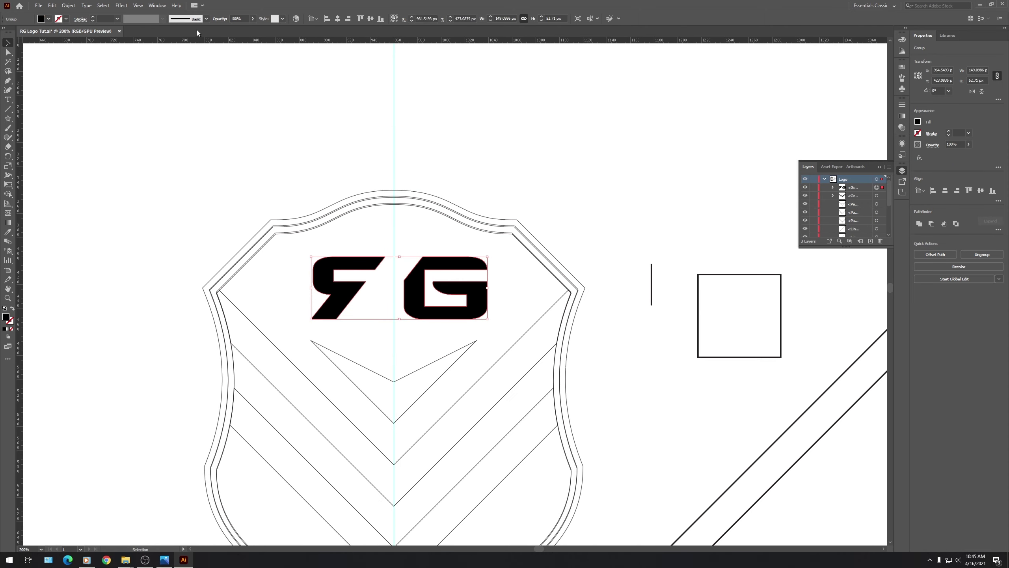
{"action": "left_click", "coordinate": [340, 20]}
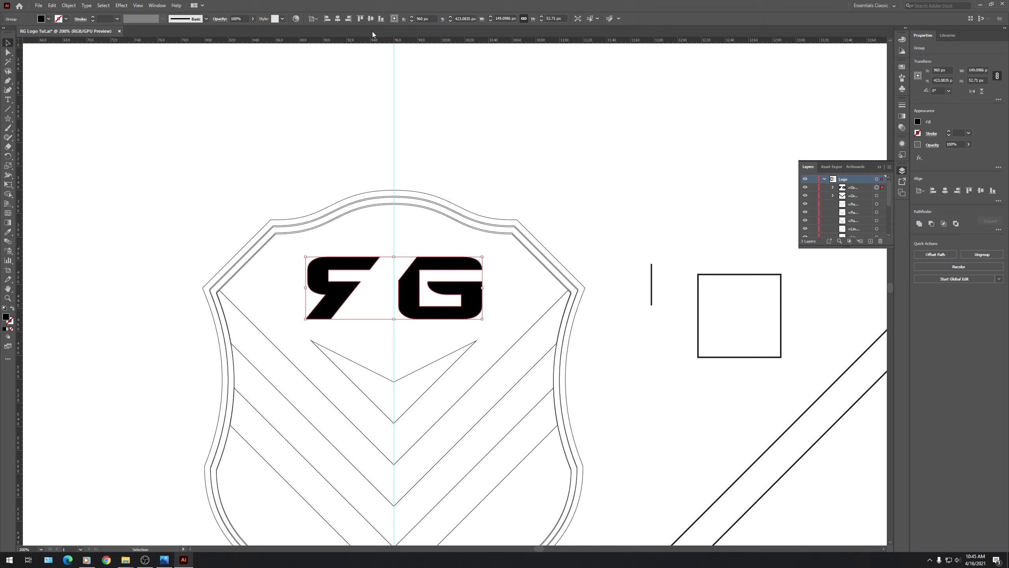
{"action": "key", "text": "Right"}
{"action": "key", "text": "Right"}
{"action": "key", "text": "Right"}
{"action": "key", "text": "Right"}
{"action": "key", "text": "Right"}
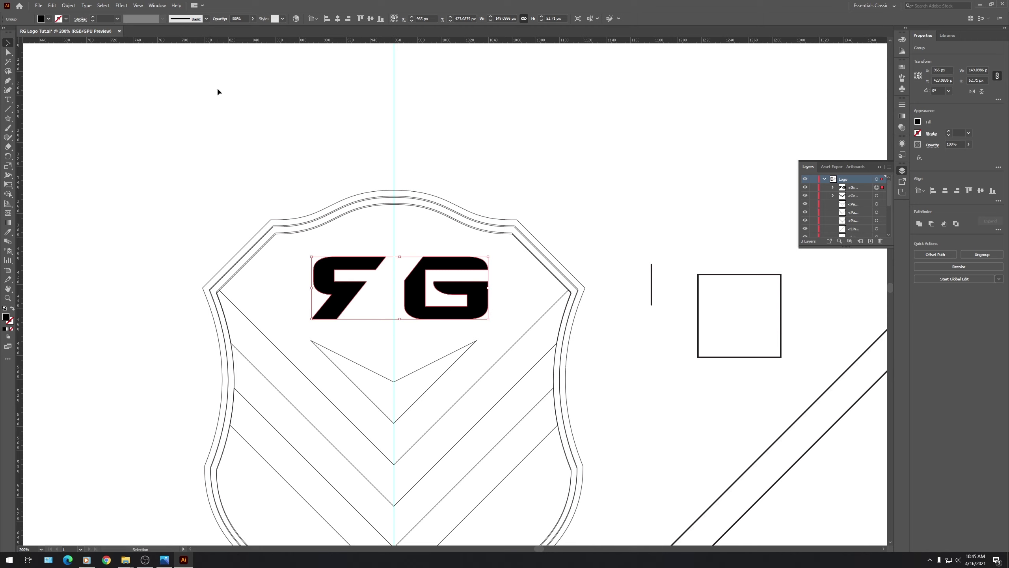
Set the RG letters to no fill with a black stroke.
{"action": "left_click", "coordinate": [49, 18]}
{"action": "left_click", "coordinate": [3, 35]}
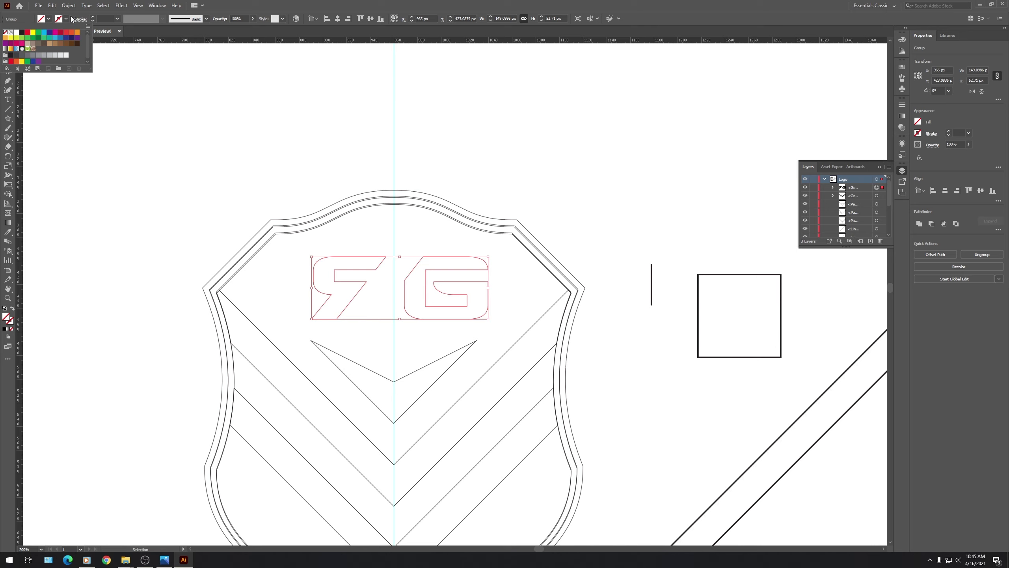
{"action": "left_click", "coordinate": [67, 18]}
{"action": "left_click", "coordinate": [22, 32]}
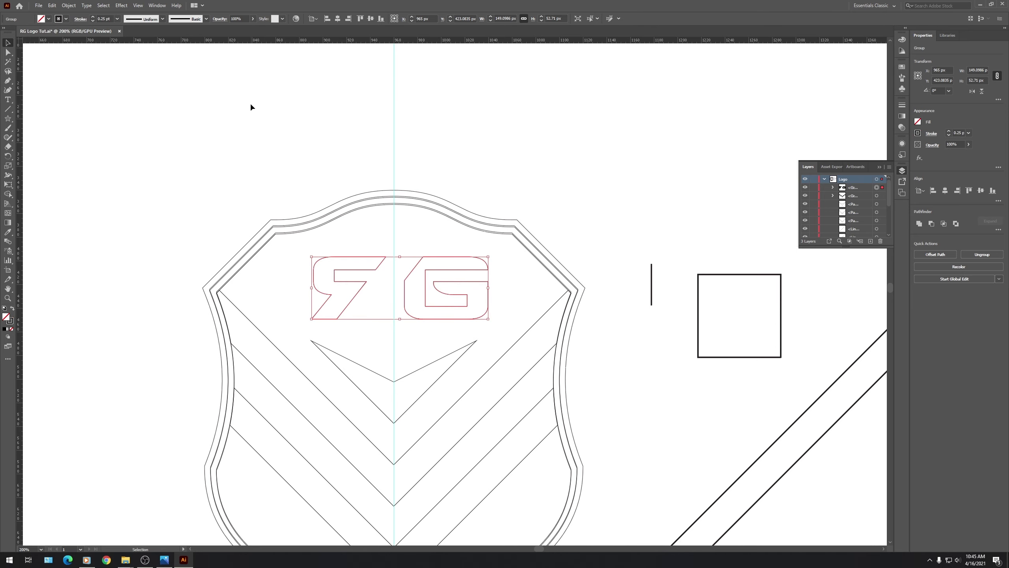
{"action": "left_click", "coordinate": [317, 120]}
{"action": "scroll", "coordinate": [438, 117], "scroll_direction": "down", "scroll_amount": 5}
{"action": "scroll", "coordinate": [433, 175], "scroll_direction": "down", "scroll_amount": 4, "text": "alt"}
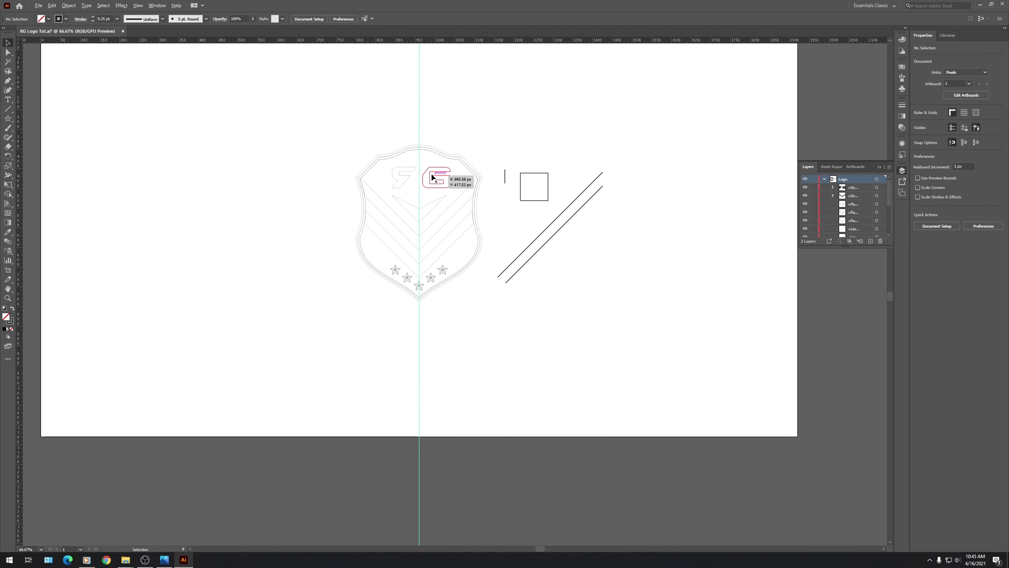
Zoom into the shield, select the inner double-outline path, and undo its last shift.
{"action": "scroll", "coordinate": [434, 175], "scroll_direction": "up", "scroll_amount": 3, "text": "alt"}
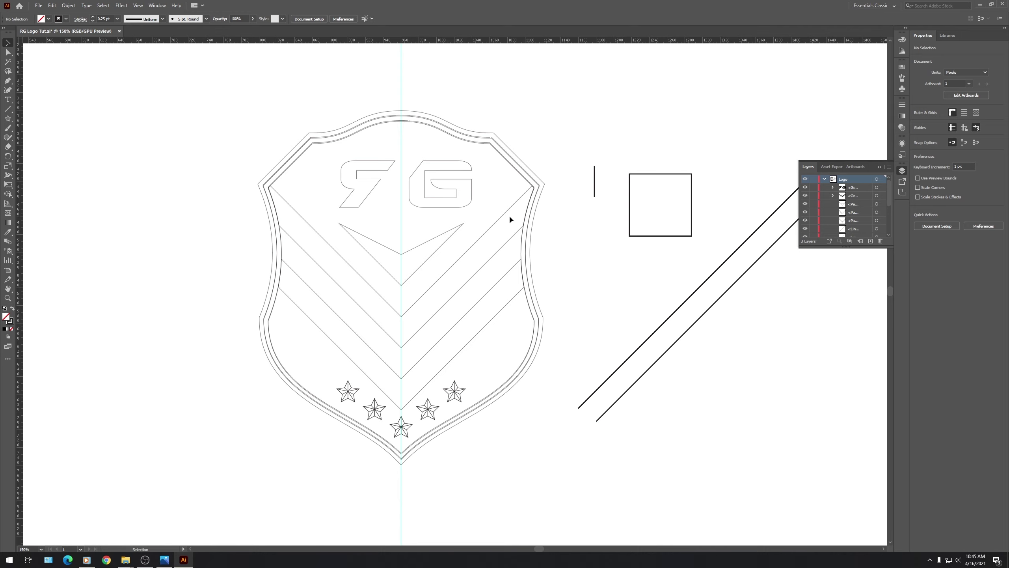
{"action": "scroll", "coordinate": [510, 214], "scroll_direction": "up", "scroll_amount": 5}
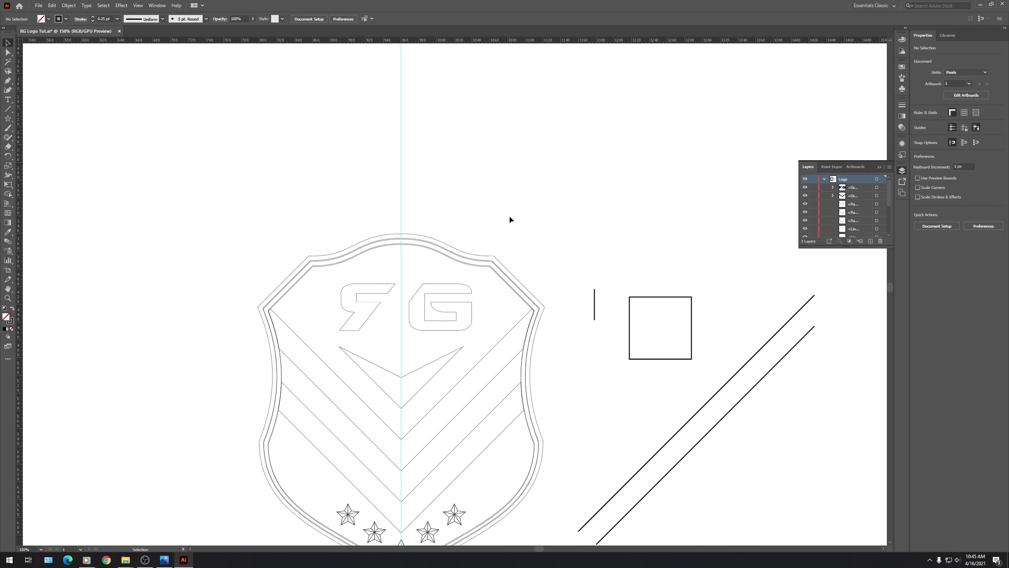
{"action": "scroll", "coordinate": [408, 231], "scroll_direction": "up", "scroll_amount": 5}
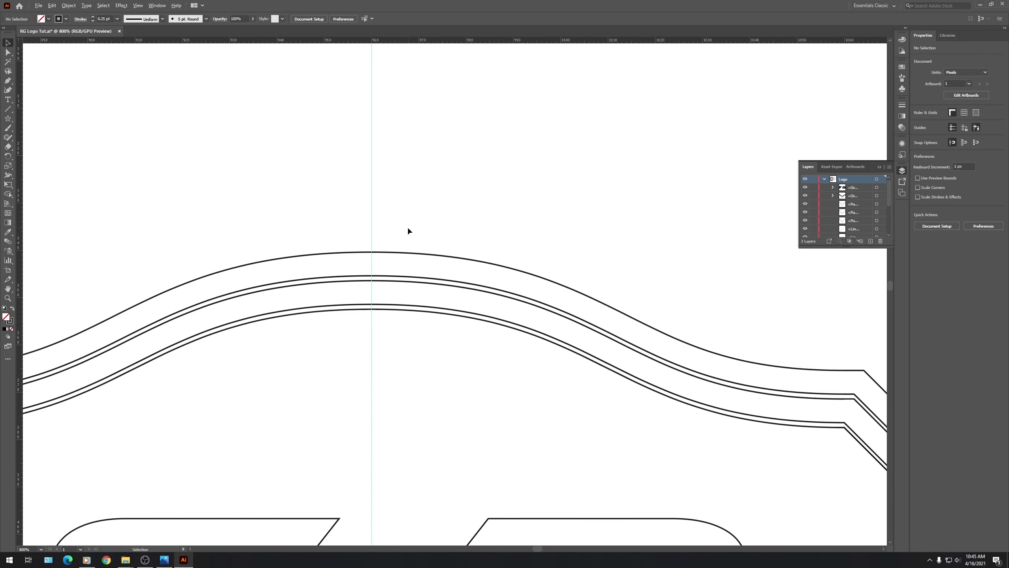
{"action": "scroll", "coordinate": [409, 230], "scroll_direction": "down", "scroll_amount": 2}
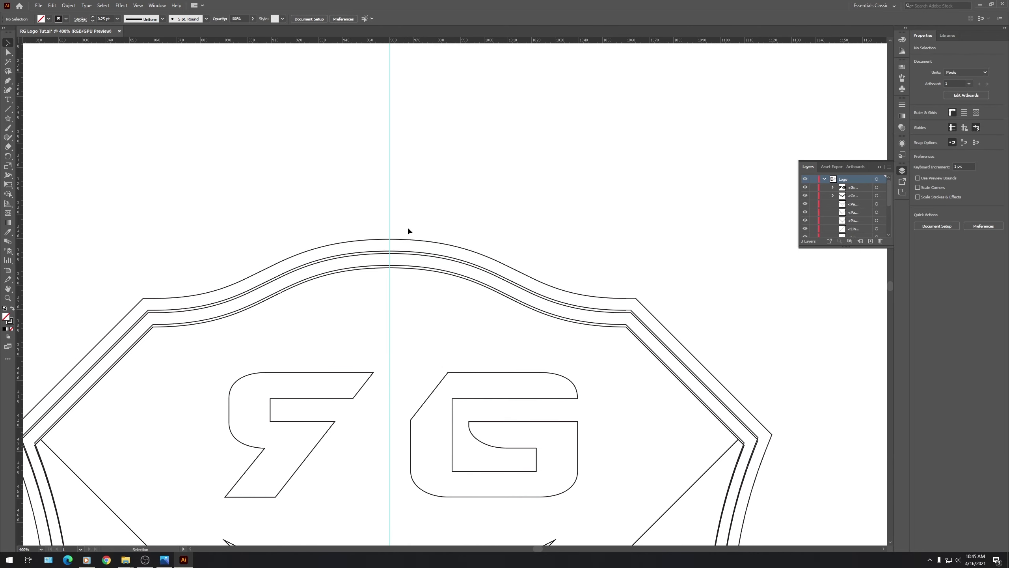
{"action": "left_click", "coordinate": [632, 327]}
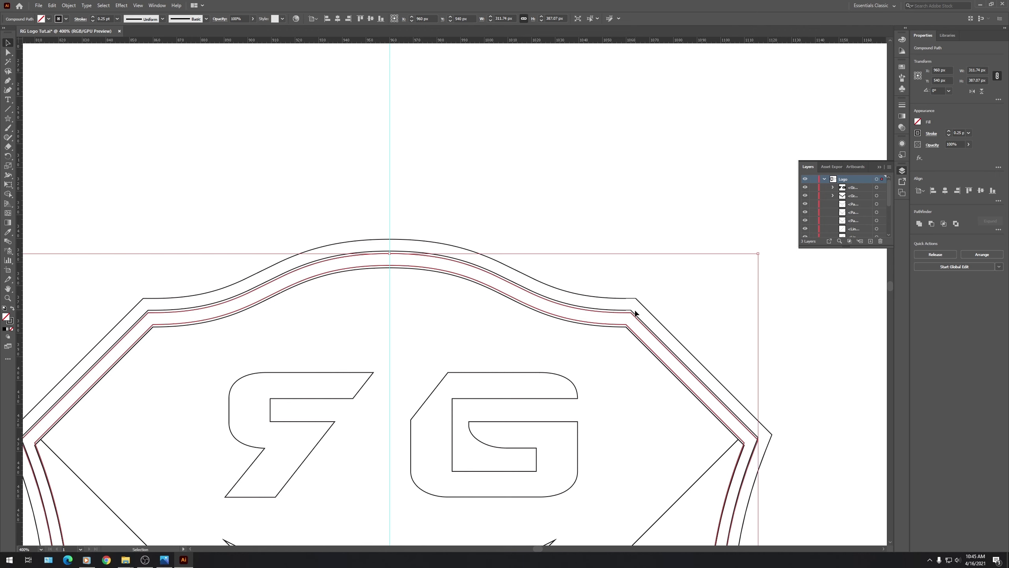
{"action": "scroll", "coordinate": [631, 332], "scroll_direction": "up", "scroll_amount": 4}
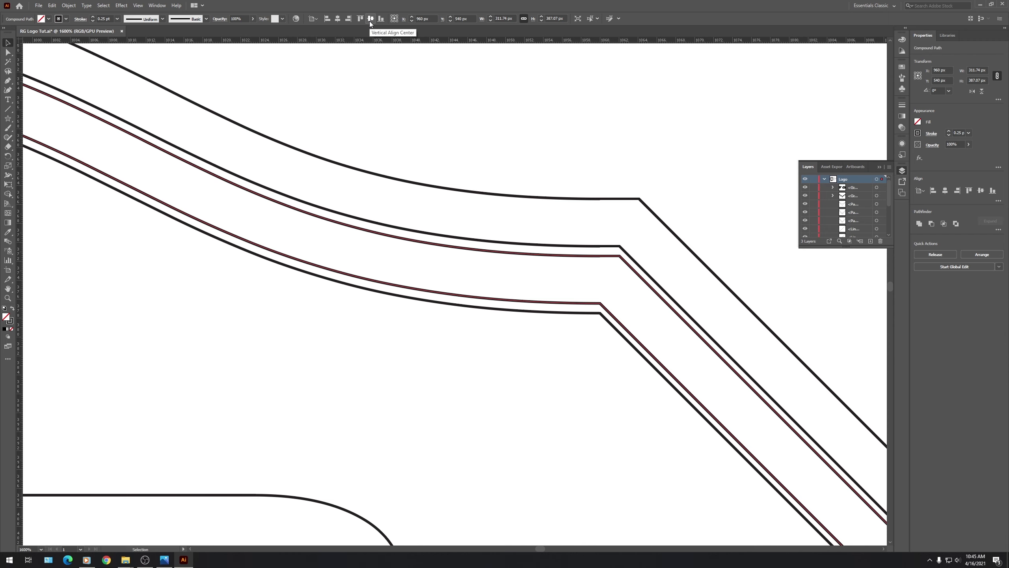
{"action": "left_click", "coordinate": [607, 222]}
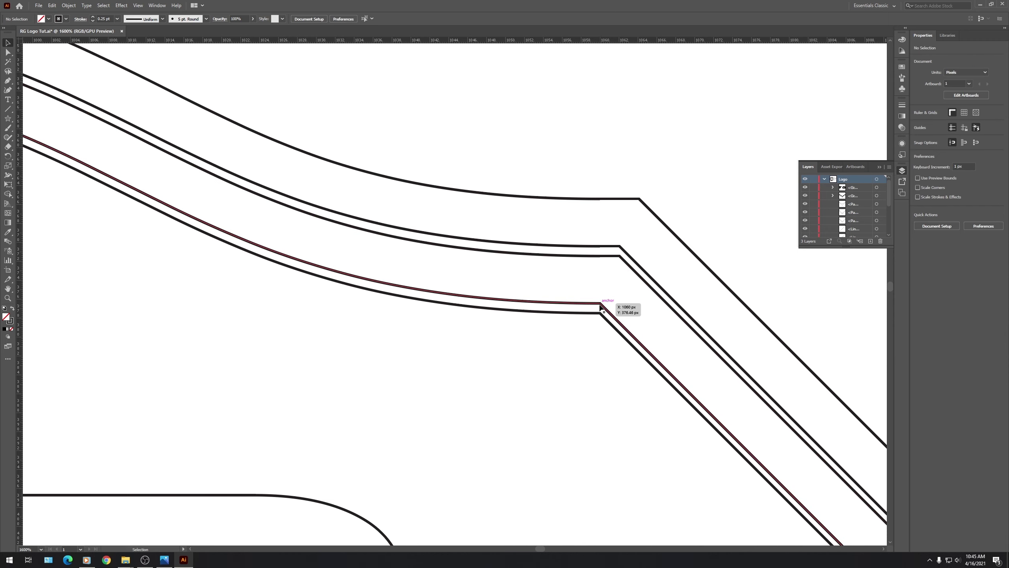
{"action": "key", "text": "ctrl+z"}
{"action": "key", "text": "ctrl+z"}
{"action": "key", "text": "ctrl+z"}
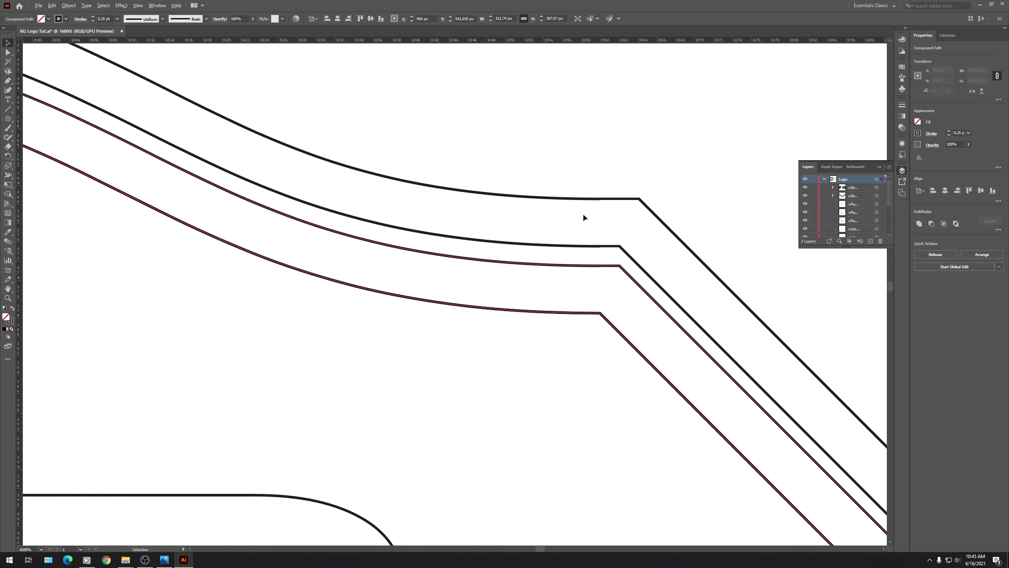
{"action": "scroll", "coordinate": [584, 215], "scroll_direction": "down", "scroll_amount": 10}
{"action": "scroll", "coordinate": [557, 362], "scroll_direction": "up", "scroll_amount": 8}
{"action": "scroll", "coordinate": [517, 337], "scroll_direction": "up", "scroll_amount": 3}
{"action": "scroll", "coordinate": [435, 352], "scroll_direction": "up", "scroll_amount": 4}
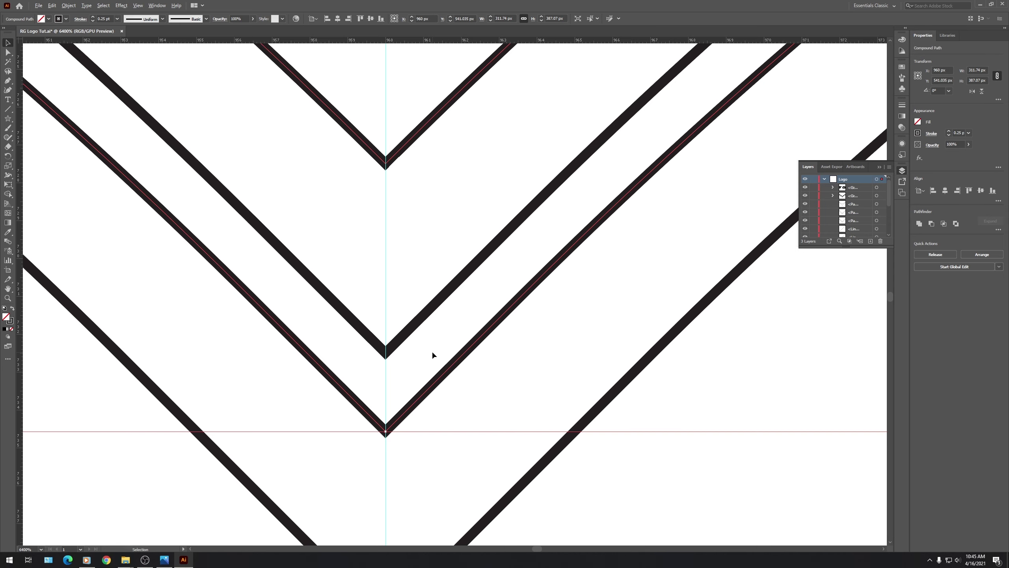
{"action": "scroll", "coordinate": [433, 355], "scroll_direction": "down", "scroll_amount": 13}
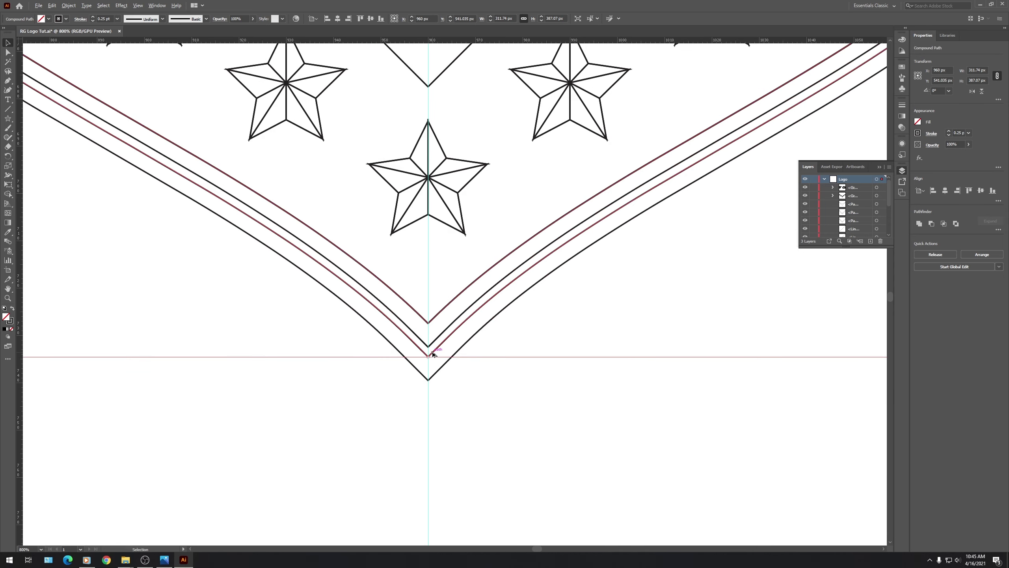
{"action": "scroll", "coordinate": [460, 219], "scroll_direction": "up", "scroll_amount": 6}
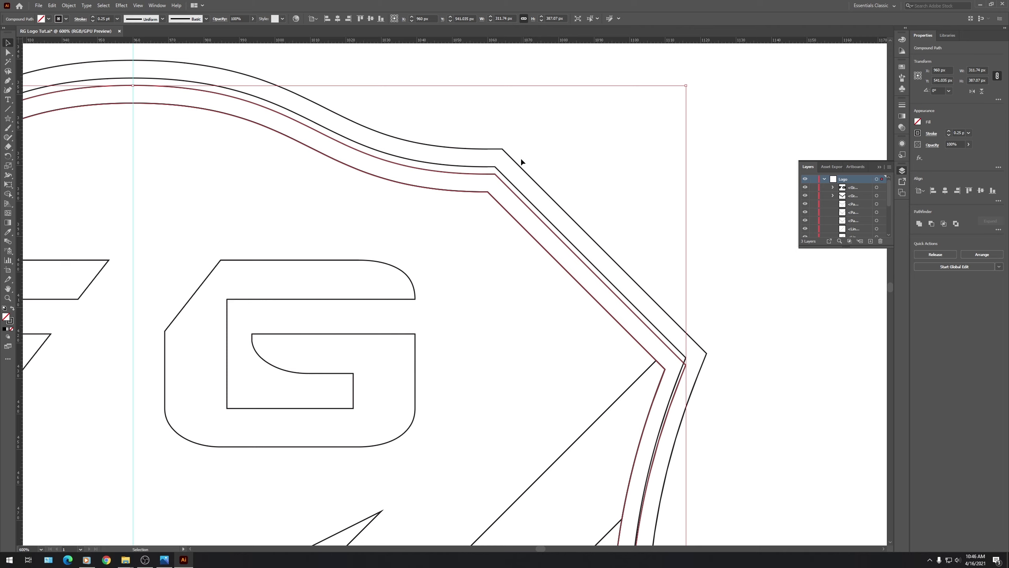
Drag the outer shield outline slightly down so the border layers line up.
{"action": "left_click_drag", "start_coordinate": [518, 165], "coordinate": [496, 178]}
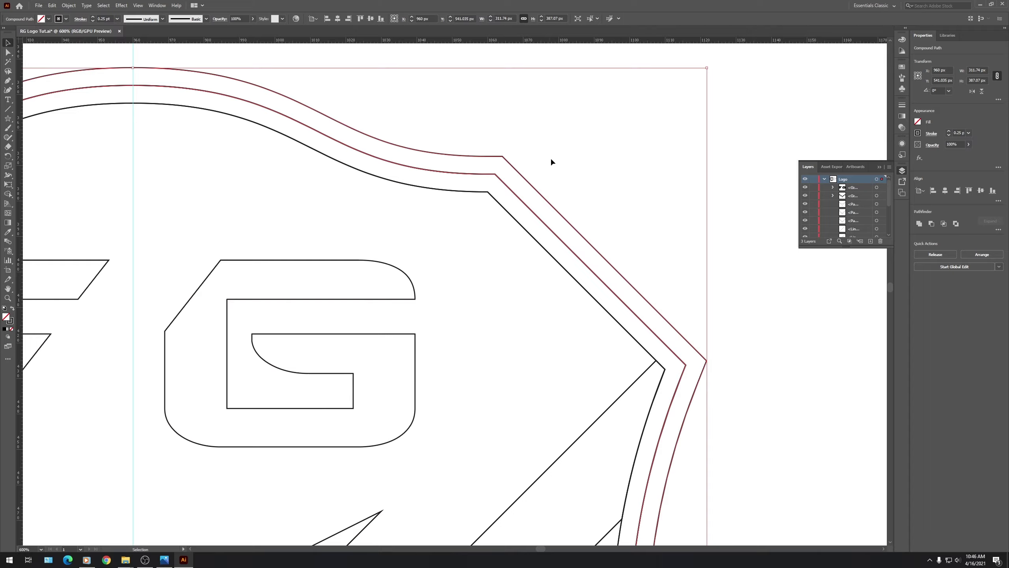
{"action": "scroll", "coordinate": [555, 155], "scroll_direction": "down", "scroll_amount": 6}
{"action": "scroll", "coordinate": [493, 378], "scroll_direction": "up", "scroll_amount": 7}
{"action": "scroll", "coordinate": [481, 331], "scroll_direction": "down", "scroll_amount": 6}
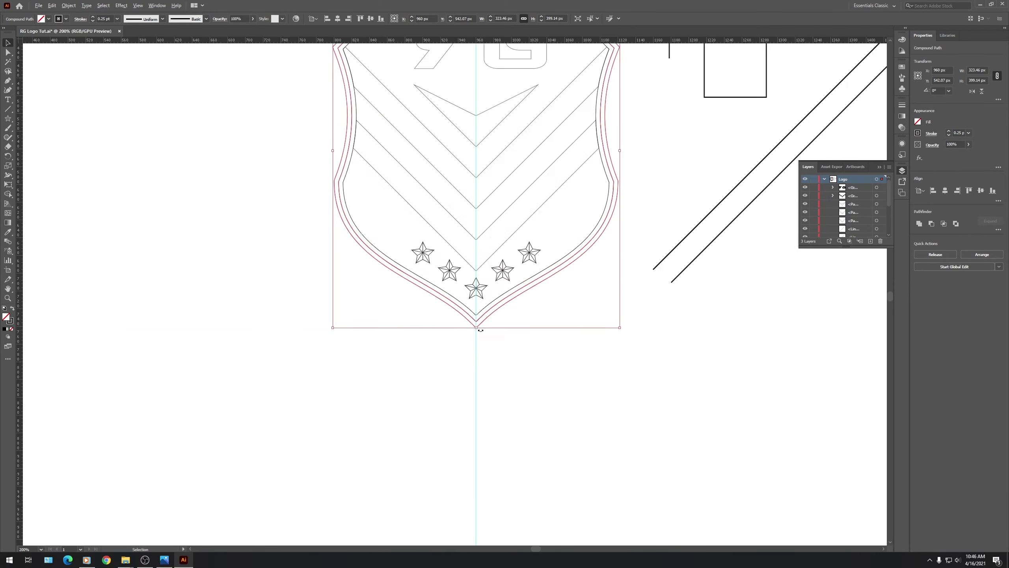
{"action": "scroll", "coordinate": [479, 328], "scroll_direction": "down", "scroll_amount": 2}
{"action": "left_click", "coordinate": [512, 114]}
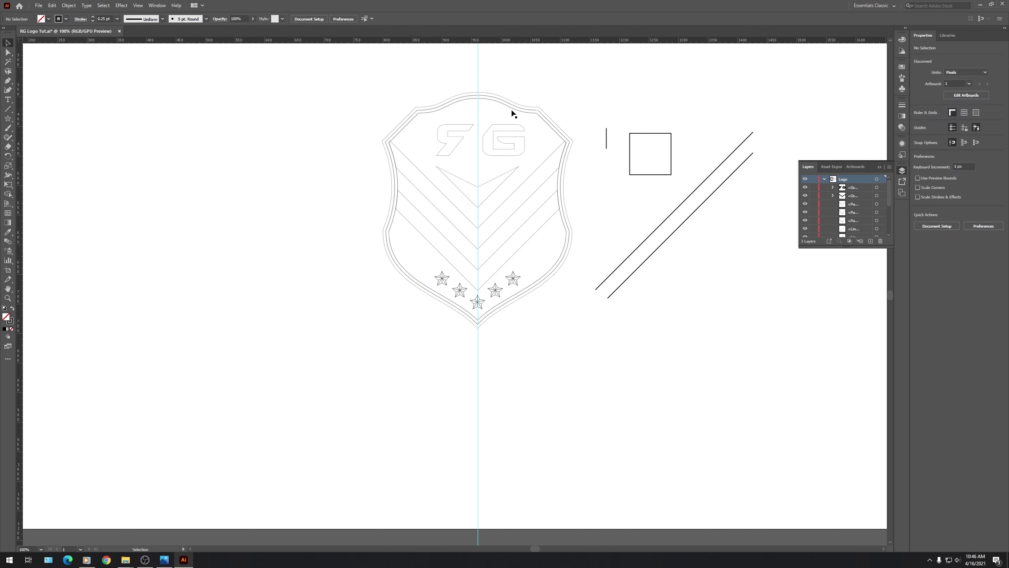
{"action": "left_click", "coordinate": [490, 102]}
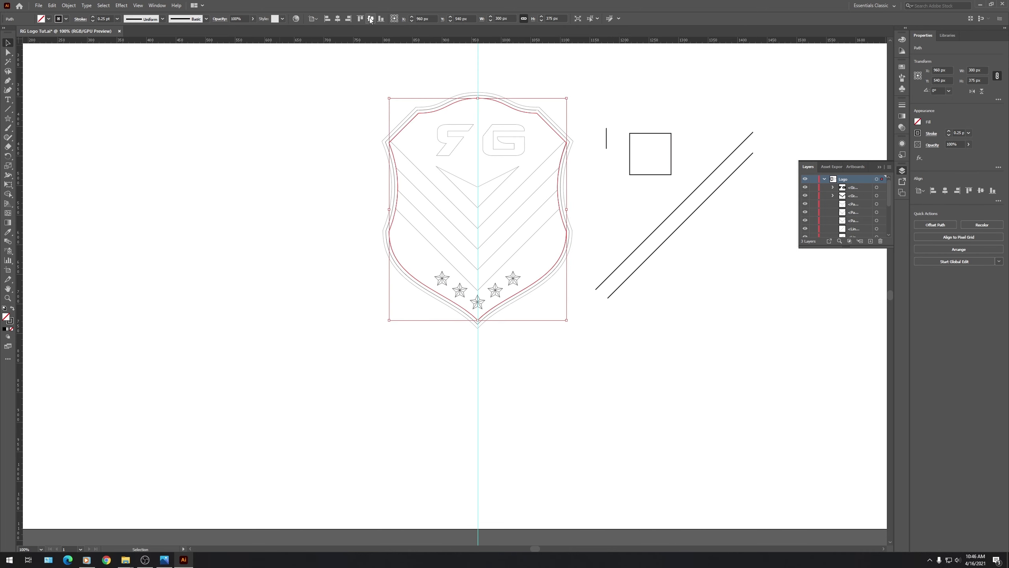
{"action": "scroll", "coordinate": [498, 97], "scroll_direction": "up", "scroll_amount": 2}
{"action": "scroll", "coordinate": [439, 117], "scroll_direction": "up", "scroll_amount": 3}
{"action": "scroll", "coordinate": [439, 117], "scroll_direction": "down", "scroll_amount": 3}
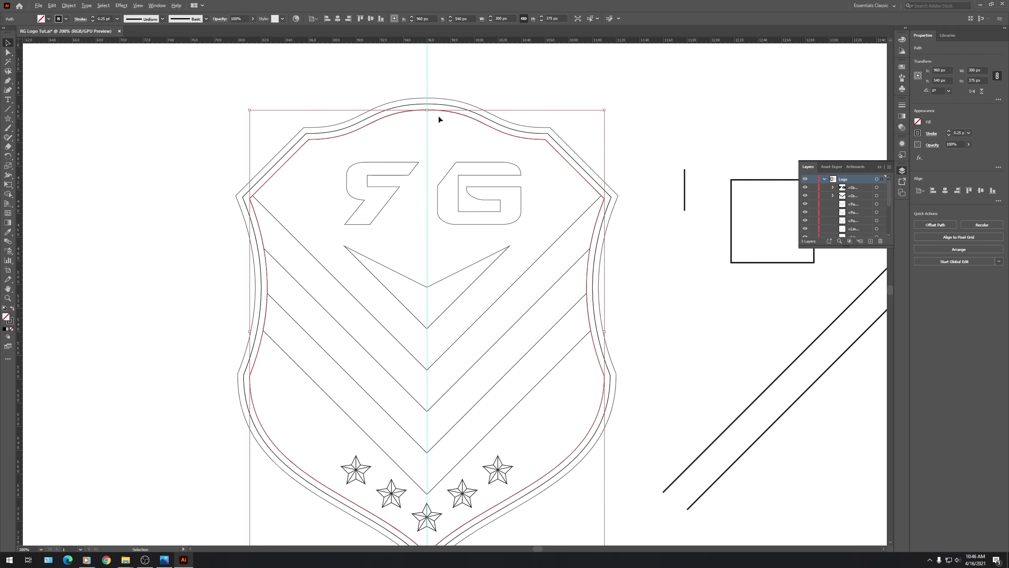
{"action": "left_click", "coordinate": [637, 120]}
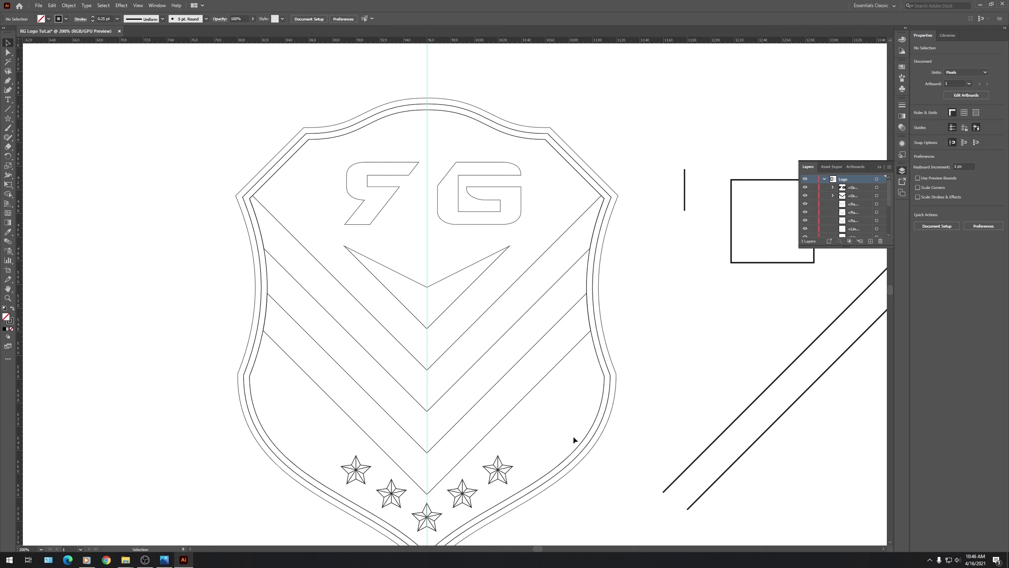
{"action": "scroll", "coordinate": [564, 443], "scroll_direction": "down", "scroll_amount": 2}
{"action": "scroll", "coordinate": [560, 441], "scroll_direction": "up", "scroll_amount": 4}
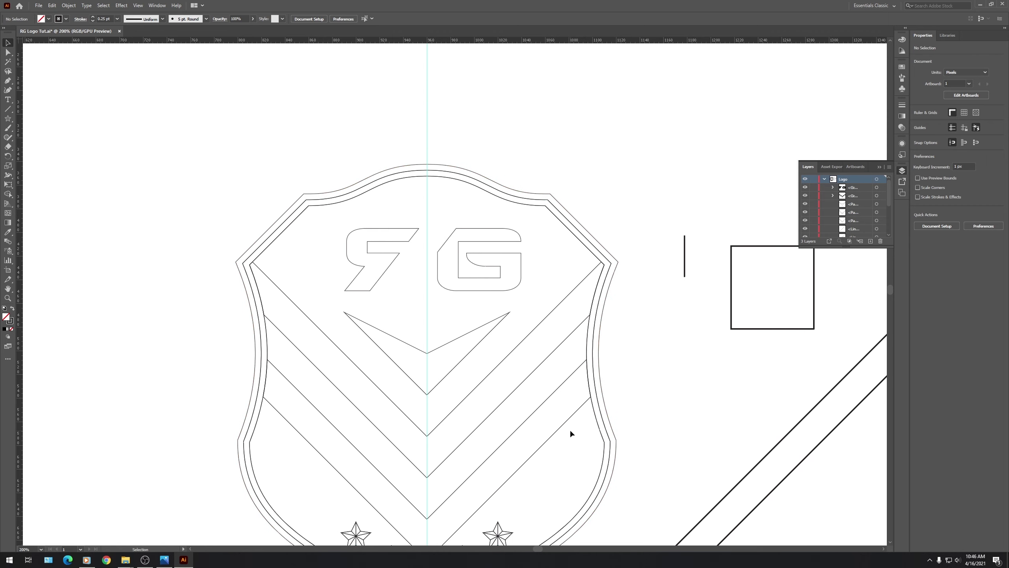
{"action": "scroll", "coordinate": [569, 430], "scroll_direction": "up", "scroll_amount": 3}
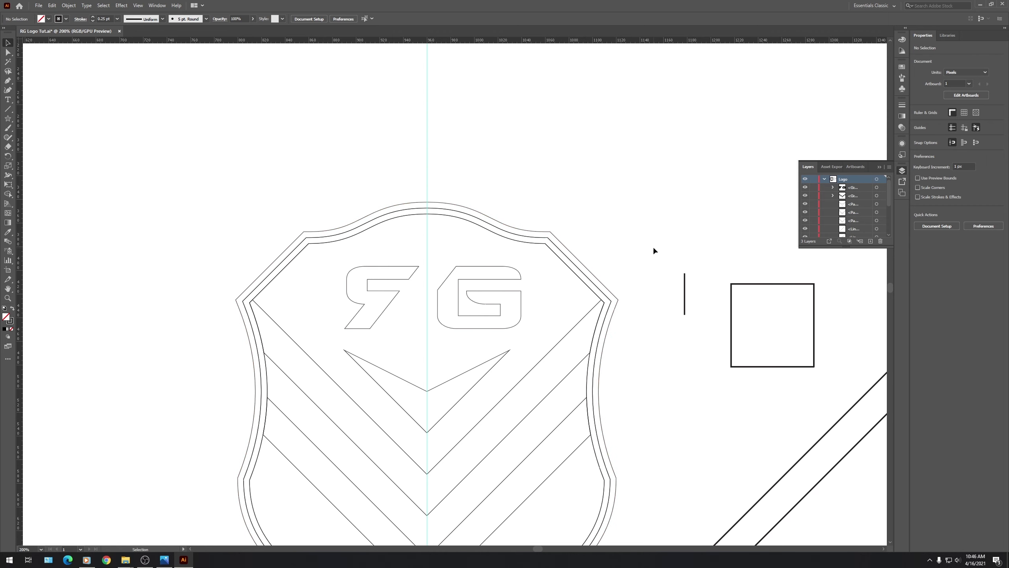
Move the small vertical line to the shield top and set its height to 20 px.
{"action": "left_click_drag", "start_coordinate": [684, 292], "coordinate": [444, 160]}
{"action": "left_click", "coordinate": [577, 18]}
{"action": "type", "text": "20"}
{"action": "key", "text": "Return"}
{"action": "left_click", "coordinate": [473, 167]}
{"action": "left_click_drag", "start_coordinate": [444, 176], "coordinate": [427, 215]}
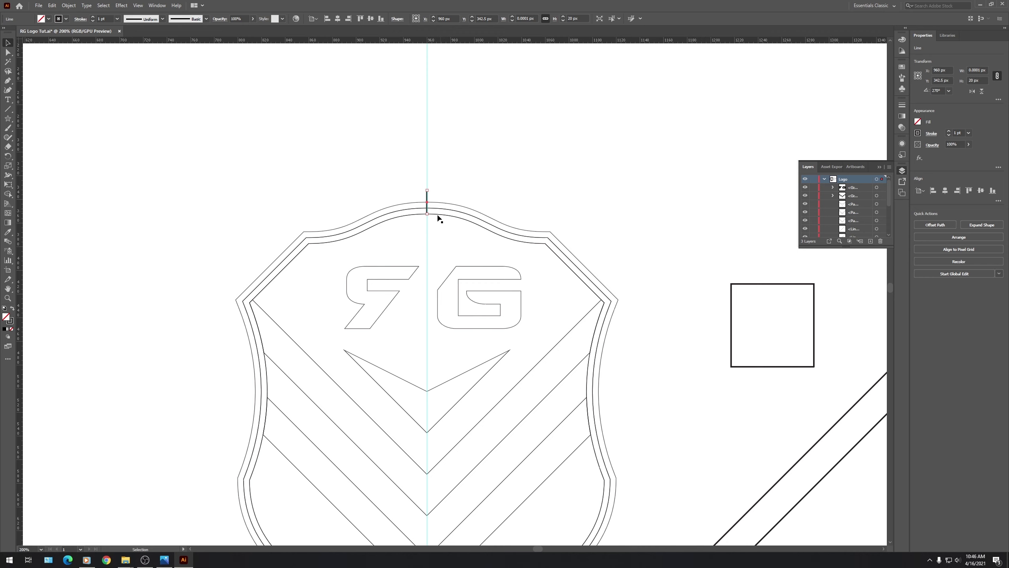
{"action": "left_click", "coordinate": [472, 155]}
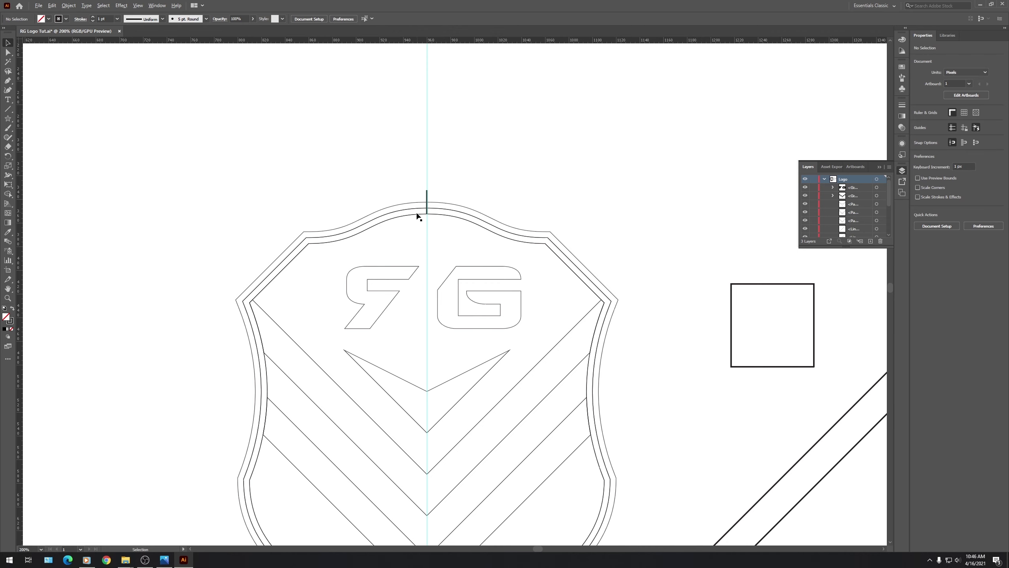
Unlock the Guides layer and add guides at the line's top and the shield's corner point.
{"action": "scroll", "coordinate": [419, 214], "scroll_direction": "up", "scroll_amount": 4}
{"action": "left_click_drag", "start_coordinate": [505, 40], "coordinate": [508, 66]}
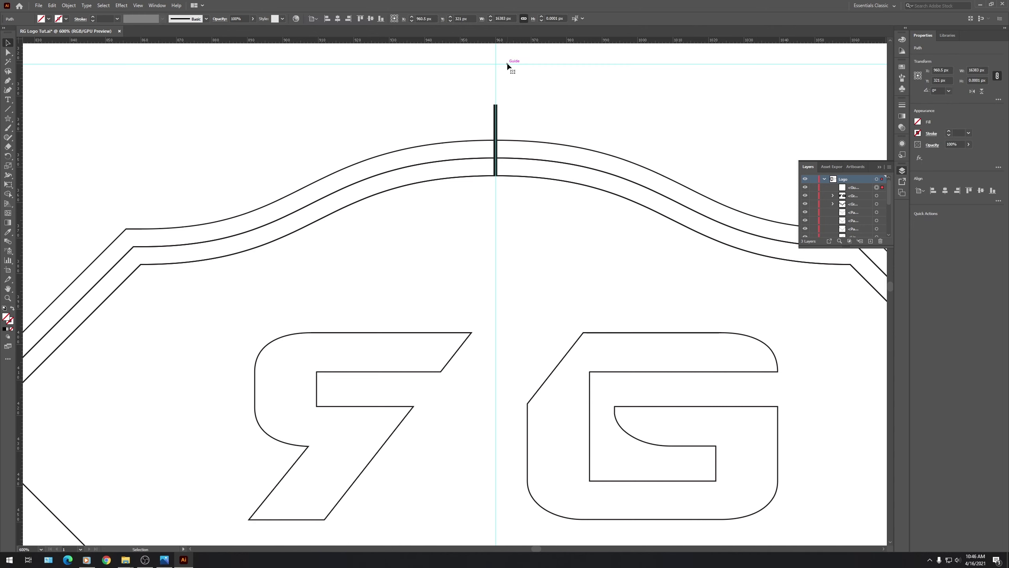
{"action": "key", "text": "Delete"}
{"action": "scroll", "coordinate": [852, 200], "scroll_direction": "down", "scroll_amount": 5}
{"action": "left_click", "coordinate": [813, 226]}
{"action": "left_click_drag", "start_coordinate": [470, 43], "coordinate": [500, 104]}
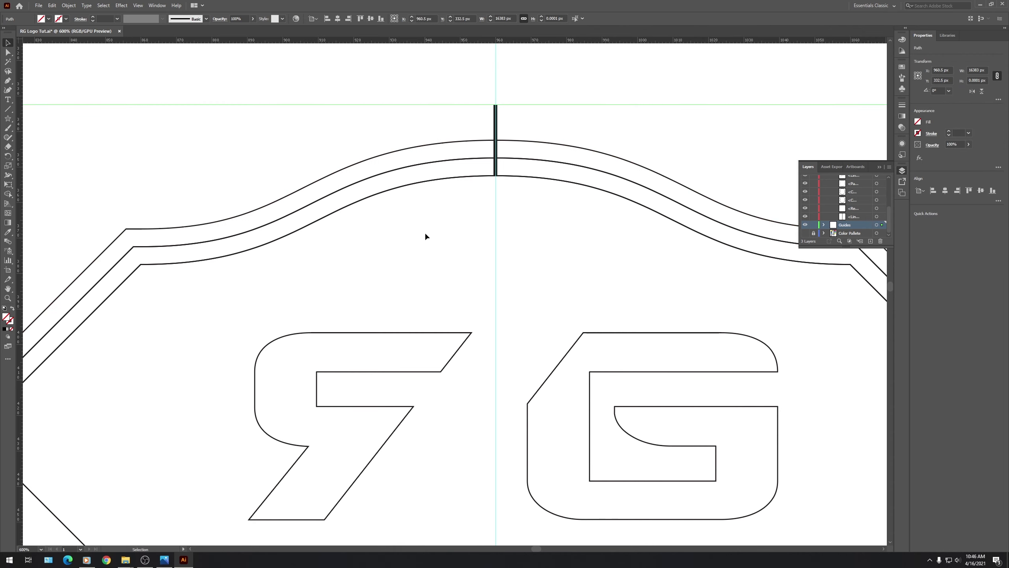
{"action": "scroll", "coordinate": [464, 140], "scroll_direction": "down", "scroll_amount": 3}
{"action": "scroll", "coordinate": [497, 121], "scroll_direction": "up", "scroll_amount": 2}
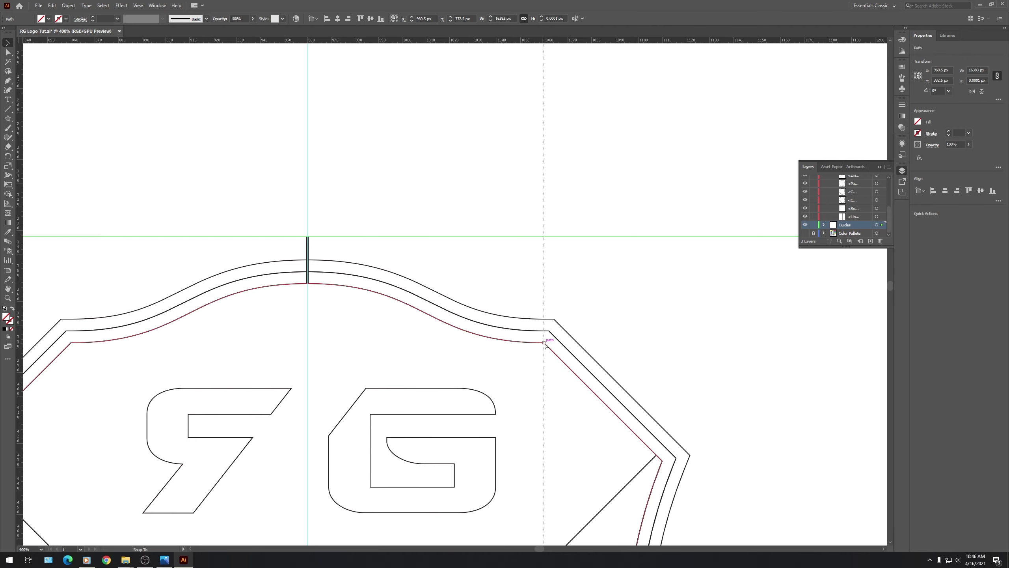
{"action": "left_click_drag", "start_coordinate": [545, 344], "coordinate": [544, 344]}
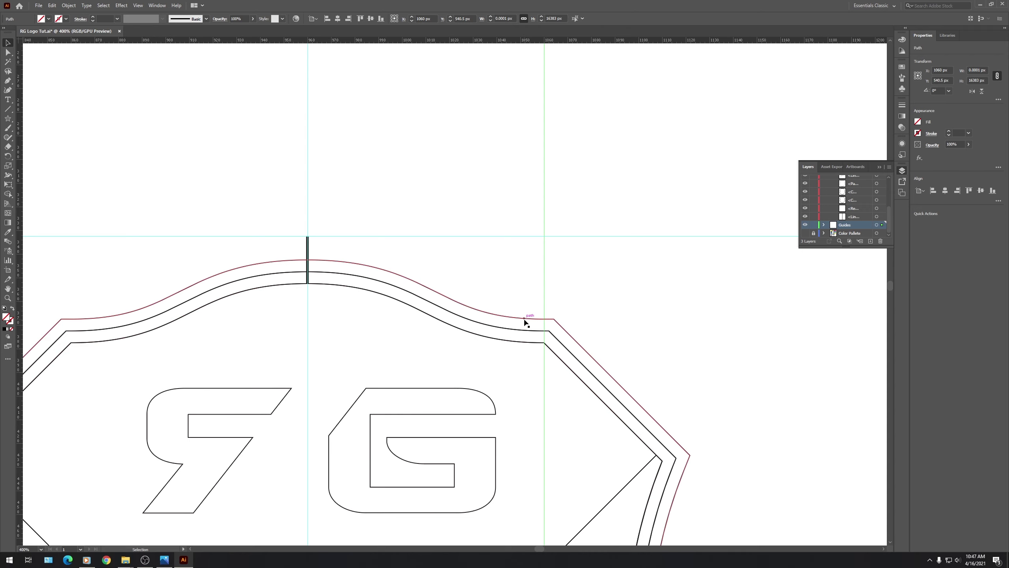
{"action": "left_click", "coordinate": [343, 249]}
Set the vertical line's height to 15 px and snap it onto the centre guide intersection.
{"action": "left_click_drag", "start_coordinate": [309, 250], "coordinate": [487, 146]}
{"action": "left_click", "coordinate": [603, 167]}
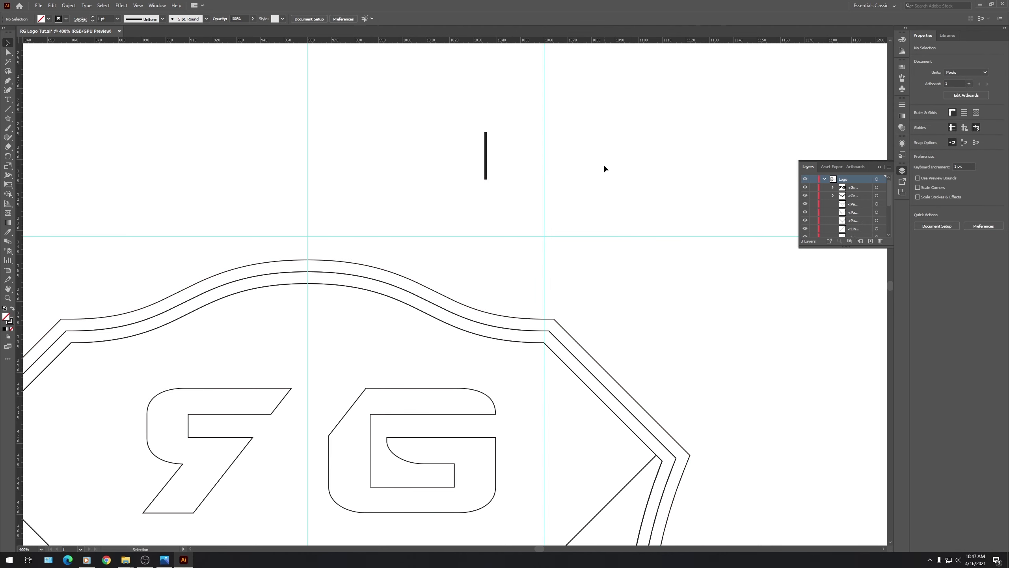
{"action": "left_click", "coordinate": [486, 157]}
{"action": "left_click", "coordinate": [575, 18]}
{"action": "type", "text": "15"}
{"action": "key", "text": "Return"}
{"action": "left_click", "coordinate": [489, 174]}
{"action": "left_click_drag", "start_coordinate": [487, 176], "coordinate": [309, 236]}
{"action": "left_click_drag", "start_coordinate": [308, 237], "coordinate": [307, 237]}
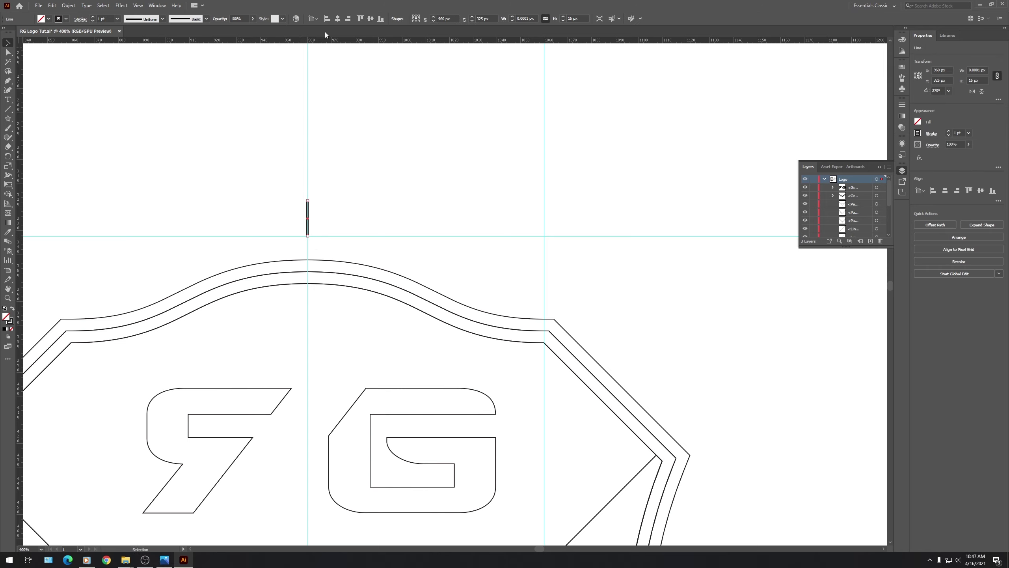
Add a horizontal guide at the top end of the short line.
{"action": "left_click_drag", "start_coordinate": [327, 39], "coordinate": [307, 201]}
{"action": "left_click", "coordinate": [385, 164]}
{"action": "scroll", "coordinate": [859, 196], "scroll_direction": "down", "scroll_amount": 6}
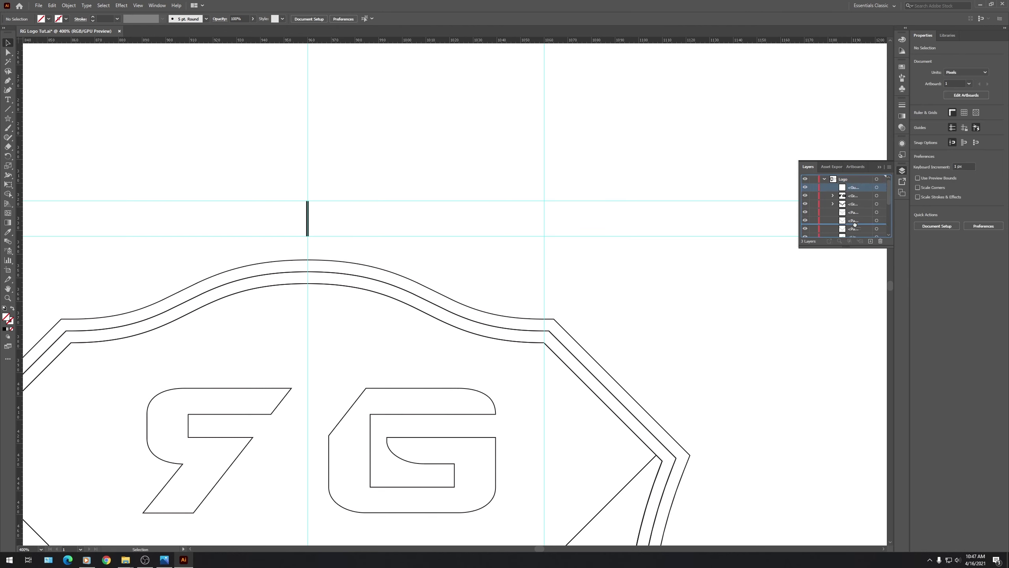
Move the short measuring line up and right and set its height to 25 px.
{"action": "left_click", "coordinate": [852, 225]}
{"action": "left_click", "coordinate": [851, 226], "text": "ctrl"}
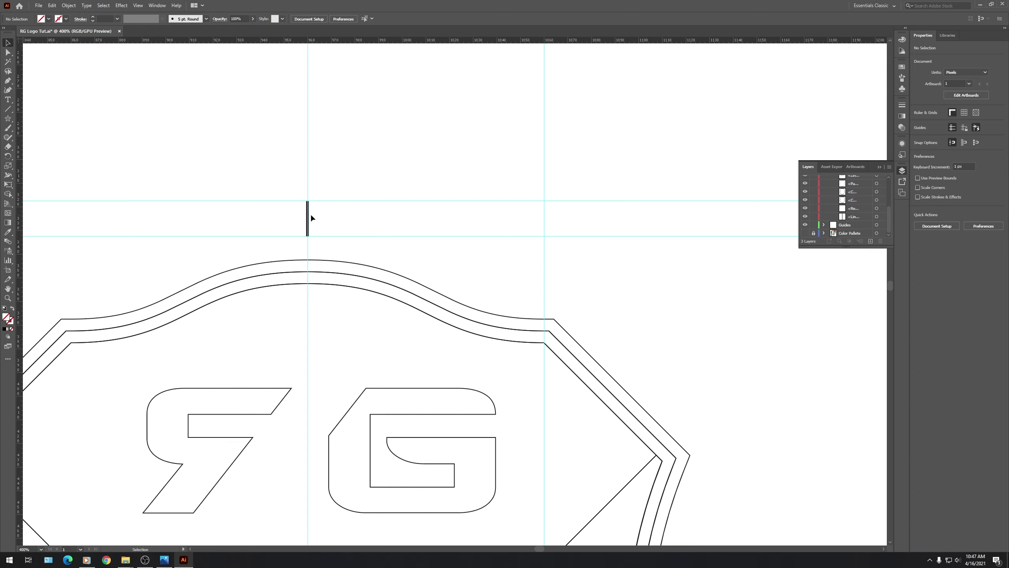
{"action": "left_click_drag", "start_coordinate": [309, 218], "coordinate": [421, 158]}
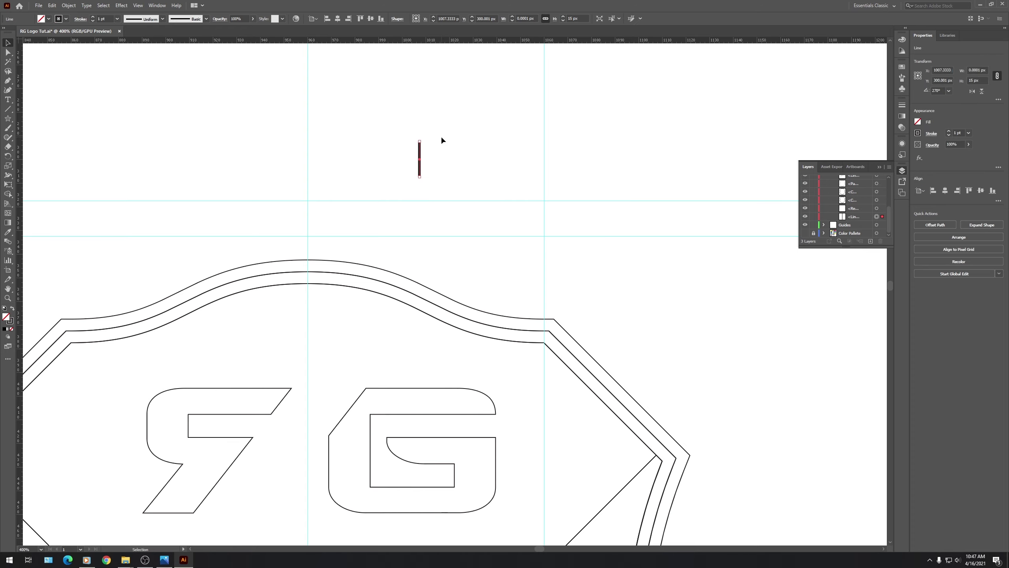
{"action": "left_click", "coordinate": [585, 20]}
{"action": "type", "text": "25"}
{"action": "key", "text": "Return"}
Align the line against the guides and put the new horizontal guide on the Guides layer.
{"action": "left_click", "coordinate": [464, 166]}
{"action": "left_click_drag", "start_coordinate": [420, 132], "coordinate": [501, 236]}
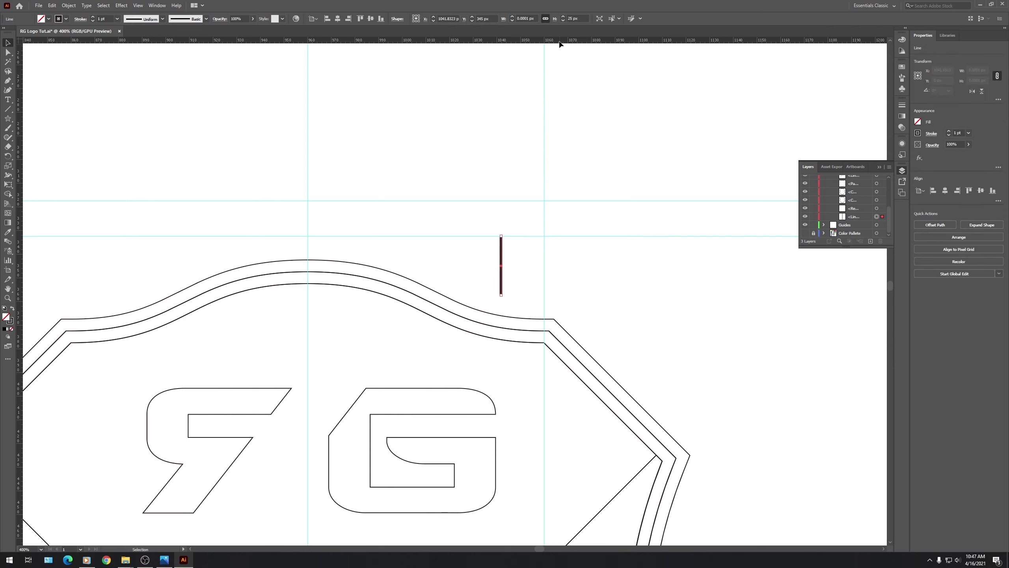
{"action": "left_click", "coordinate": [502, 296]}
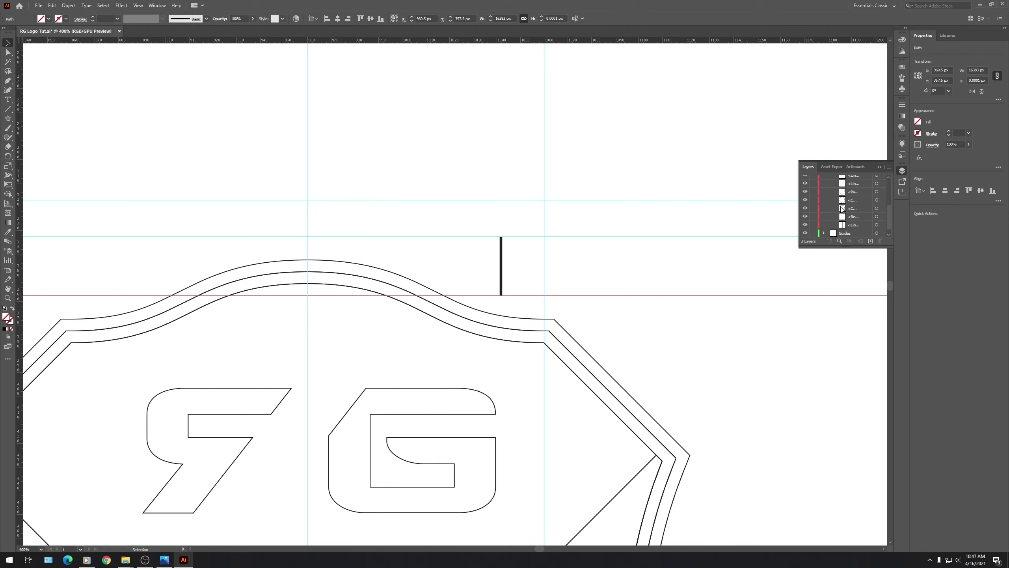
{"action": "scroll", "coordinate": [848, 202], "scroll_direction": "up", "scroll_amount": 5}
{"action": "scroll", "coordinate": [853, 234], "scroll_direction": "down", "scroll_amount": 5}
{"action": "left_click", "coordinate": [850, 224]}
Set the line's height to 15 px and lower it 5 px onto the guide.
{"action": "left_click", "coordinate": [501, 250]}
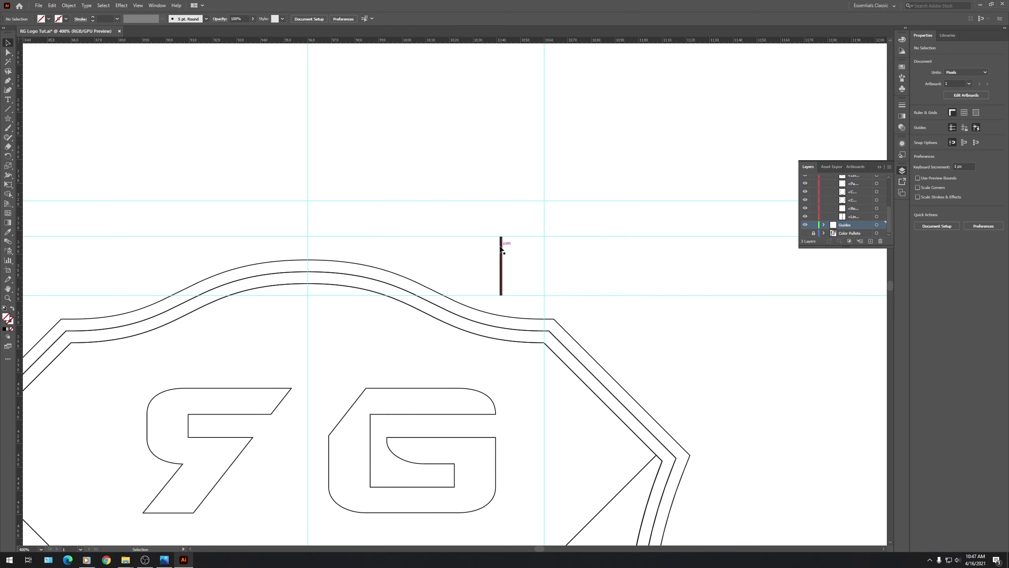
{"action": "left_click", "coordinate": [575, 19]}
{"action": "double_click", "coordinate": [575, 18]}
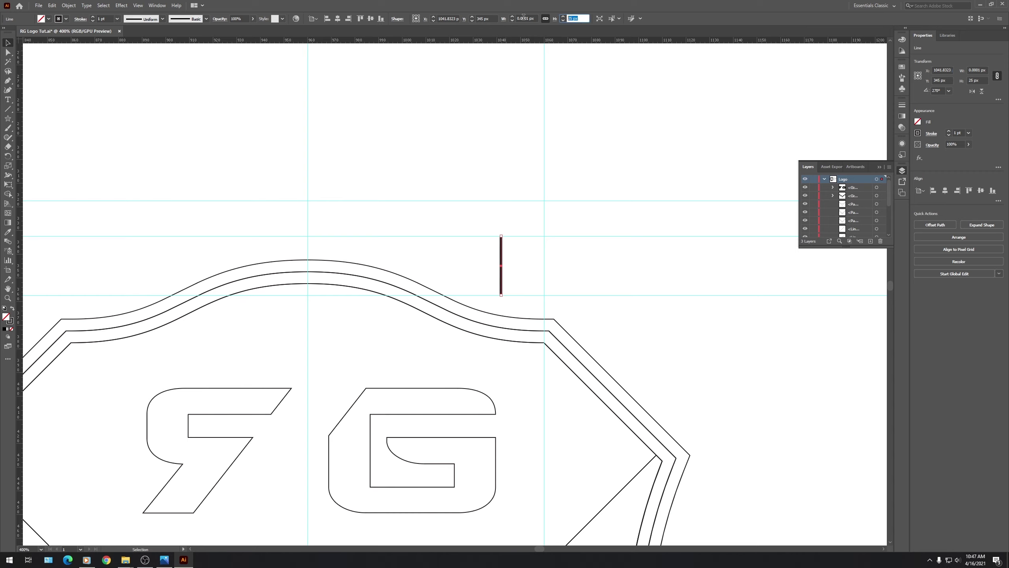
{"action": "type", "text": "15"}
{"action": "key", "text": "Return"}
{"action": "left_click", "coordinate": [513, 263]}
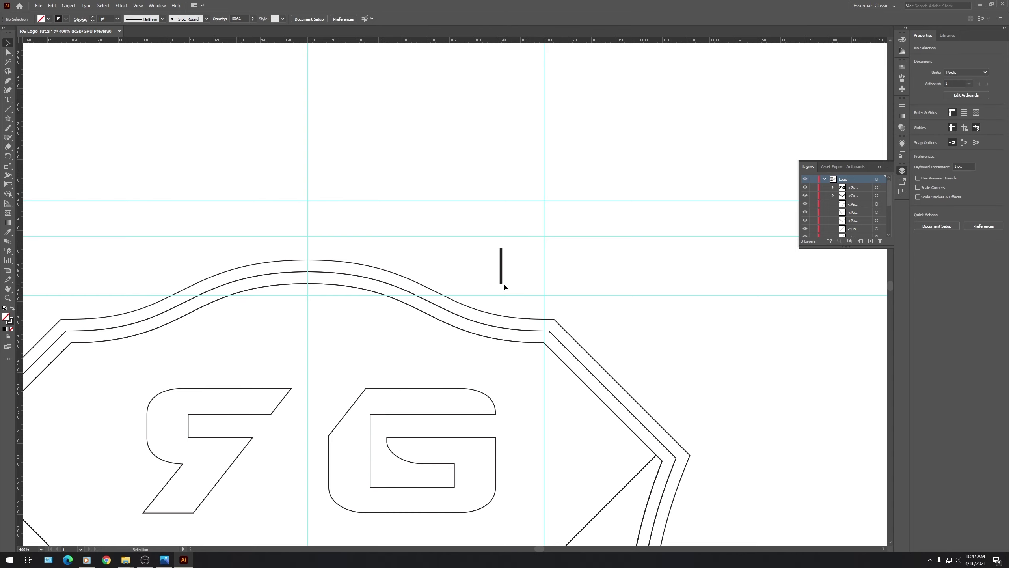
{"action": "left_click_drag", "start_coordinate": [501, 283], "coordinate": [503, 295]}
Add a horizontal guide at the line's top end on the Guides layer, then lock that layer.
{"action": "key", "text": "ctrl+equal"}
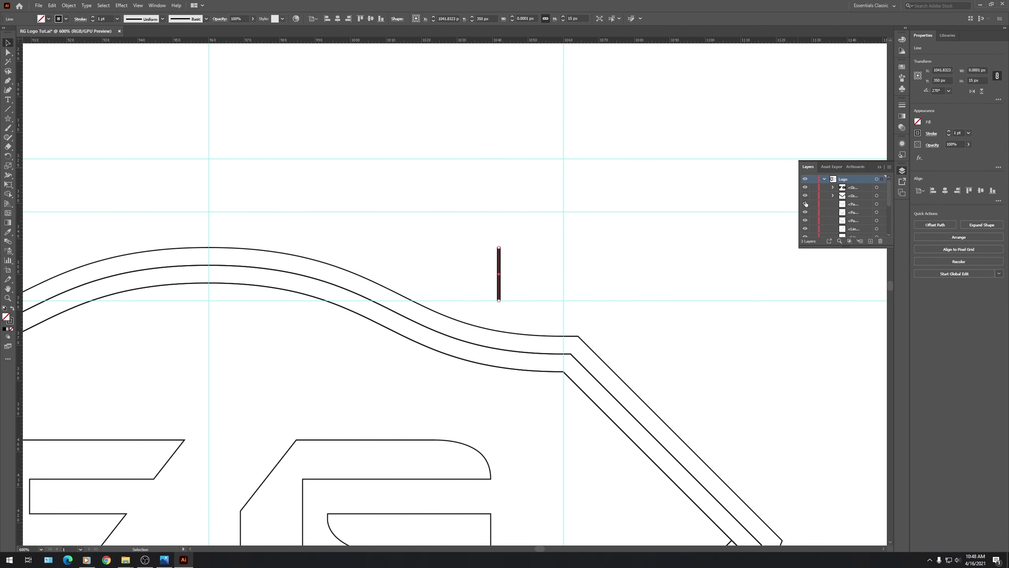
{"action": "scroll", "coordinate": [826, 220], "scroll_direction": "down", "scroll_amount": 5}
{"action": "left_click", "coordinate": [845, 226]}
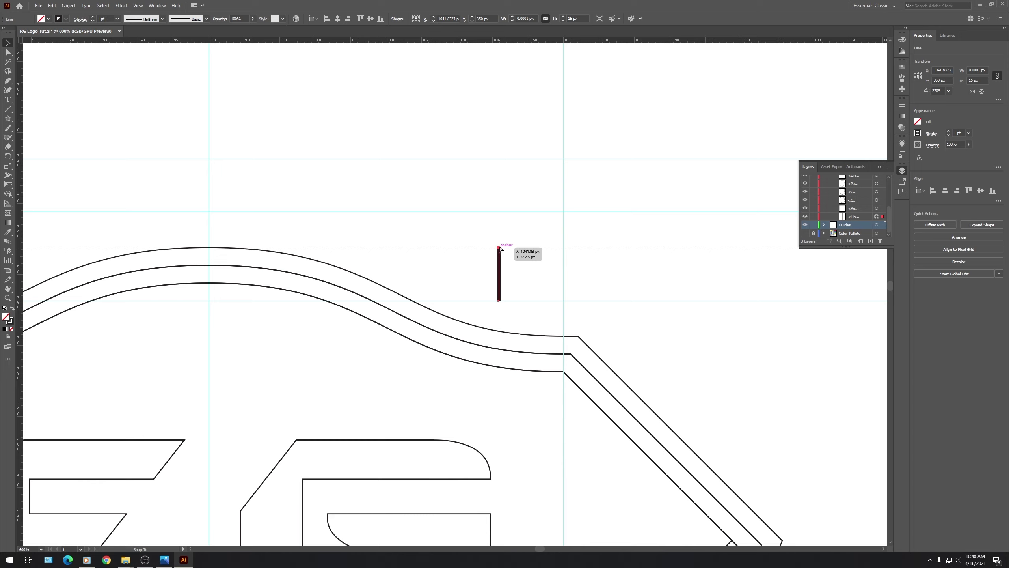
{"action": "left_click_drag", "start_coordinate": [499, 248], "coordinate": [499, 247]}
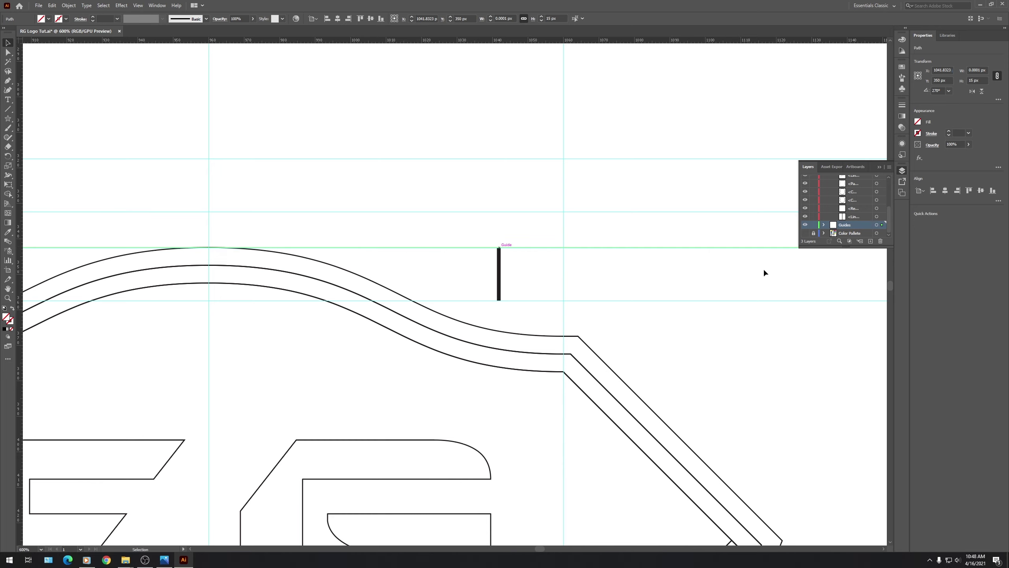
{"action": "left_click", "coordinate": [813, 224]}
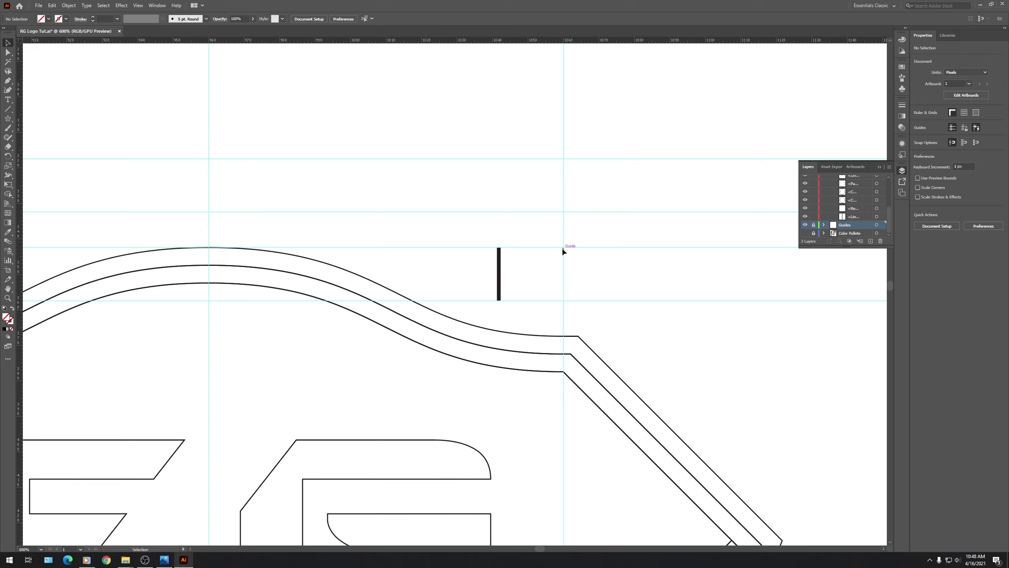
Move the short line up and right, clear of the shield.
{"action": "left_click_drag", "start_coordinate": [499, 277], "coordinate": [719, 126]}
{"action": "left_click", "coordinate": [622, 128]}
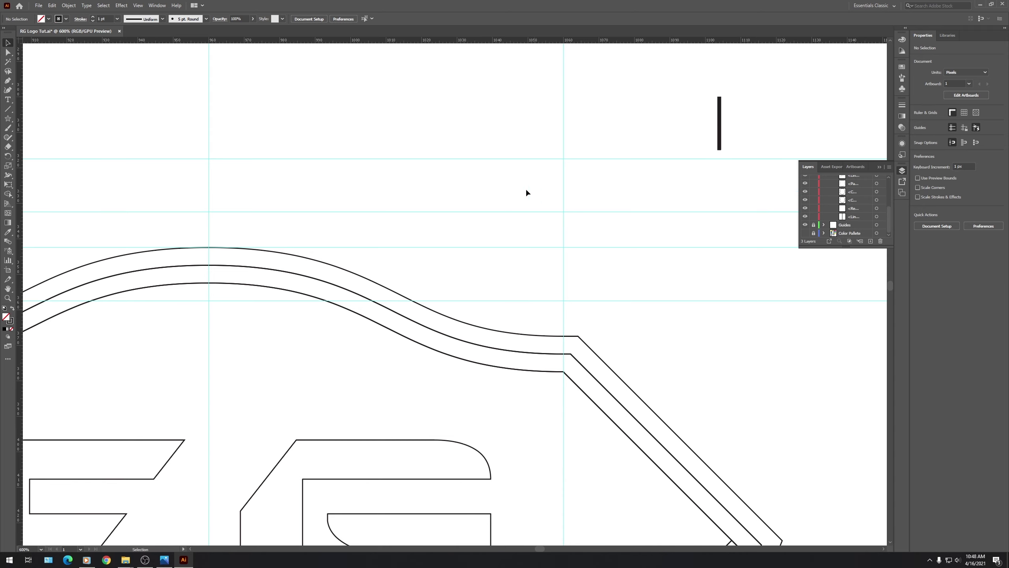
{"action": "scroll", "coordinate": [838, 230], "scroll_direction": "up", "scroll_amount": 5}
{"action": "scroll", "coordinate": [866, 201], "scroll_direction": "down", "scroll_amount": 2}
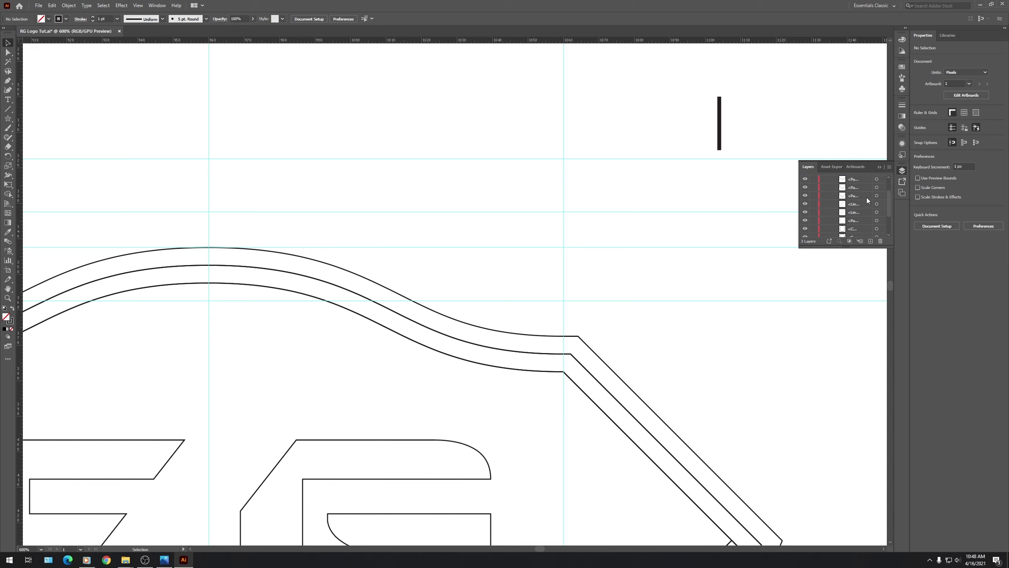
{"action": "scroll", "coordinate": [867, 197], "scroll_direction": "up", "scroll_amount": 2}
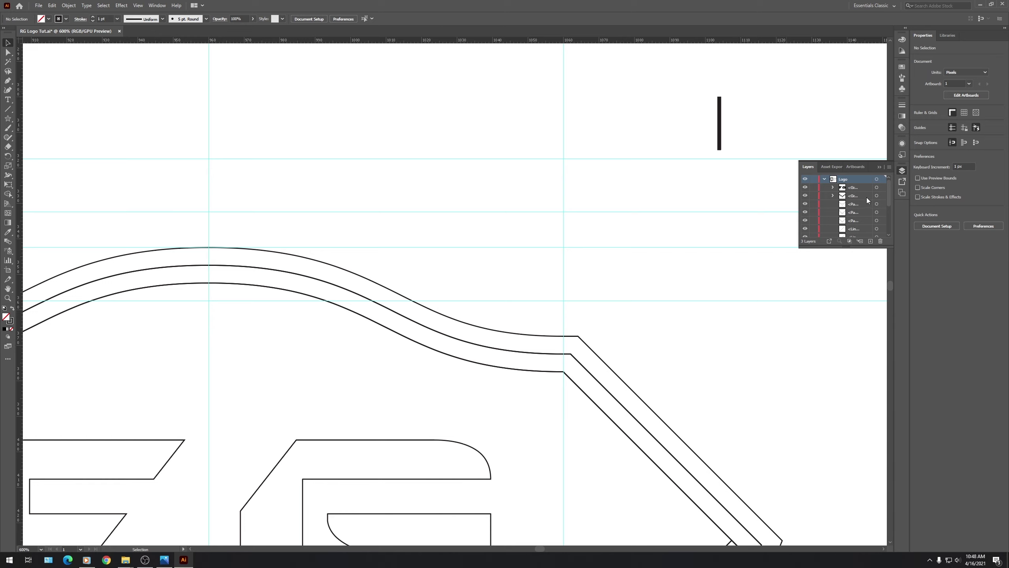
Draw a four-point slanted banner path between the left and right guide intersections with the Pen tool.
{"action": "key", "text": "p"}
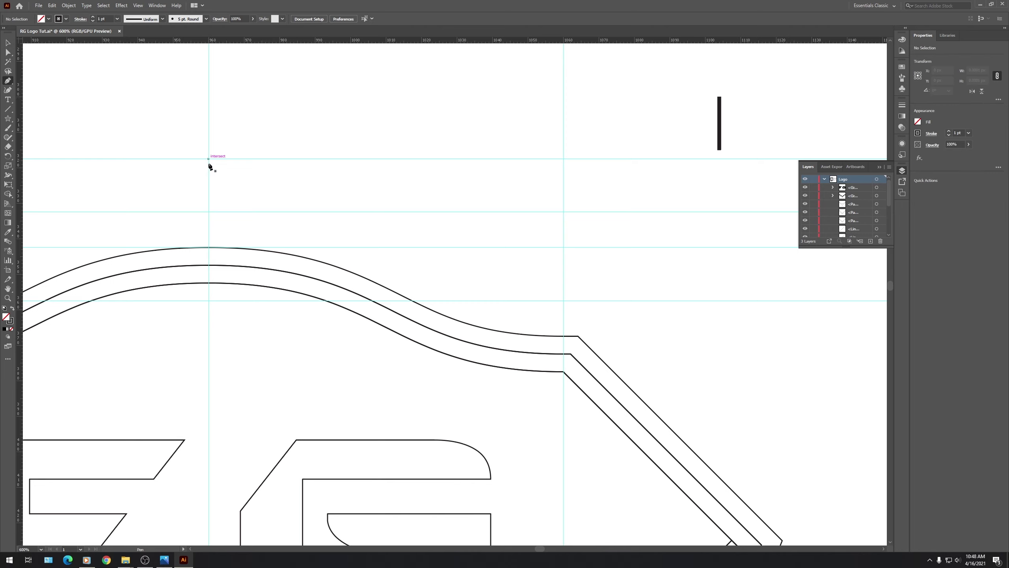
{"action": "left_click", "coordinate": [208, 211]}
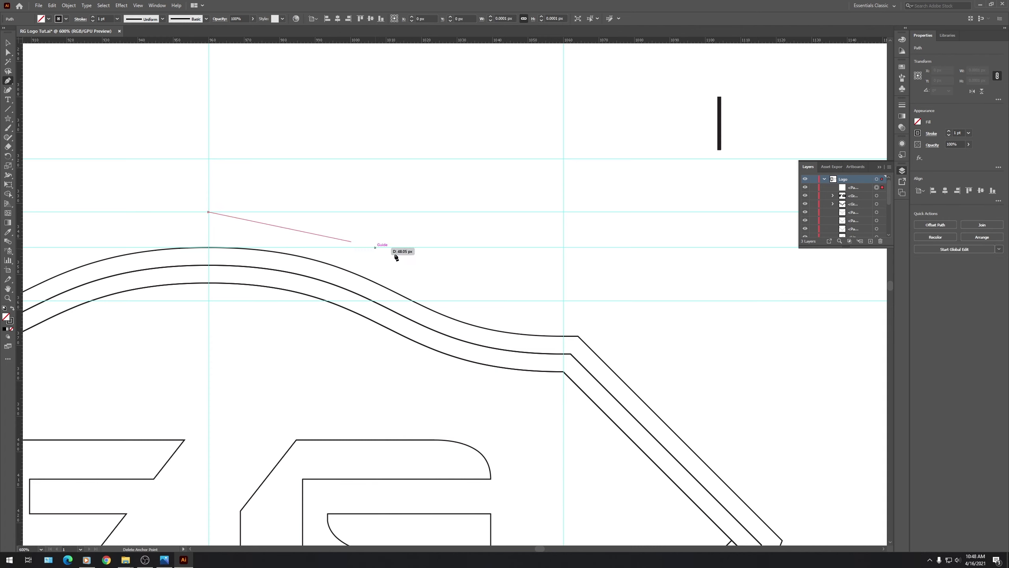
{"action": "left_click", "coordinate": [563, 300]}
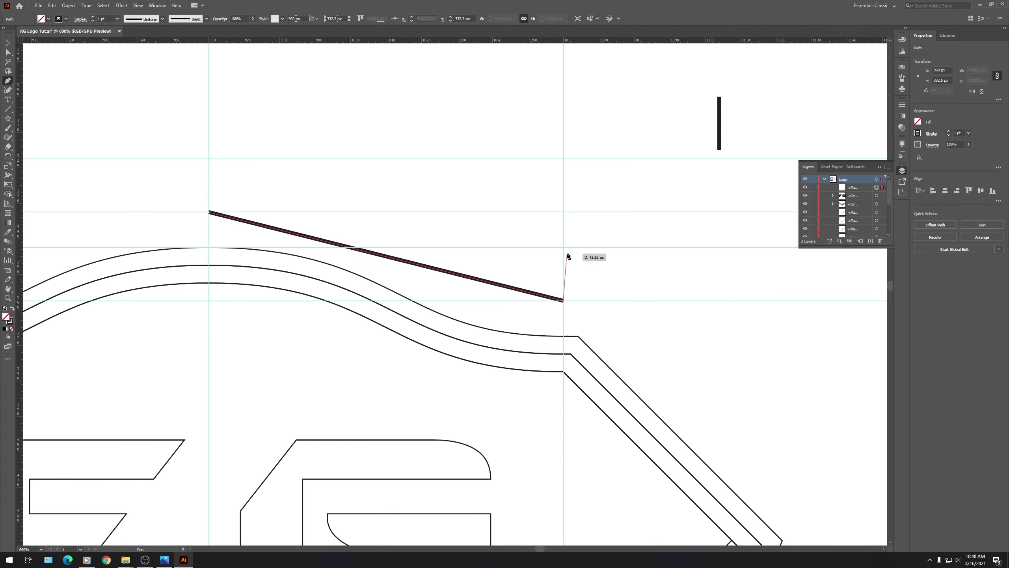
{"action": "left_click", "coordinate": [563, 247]}
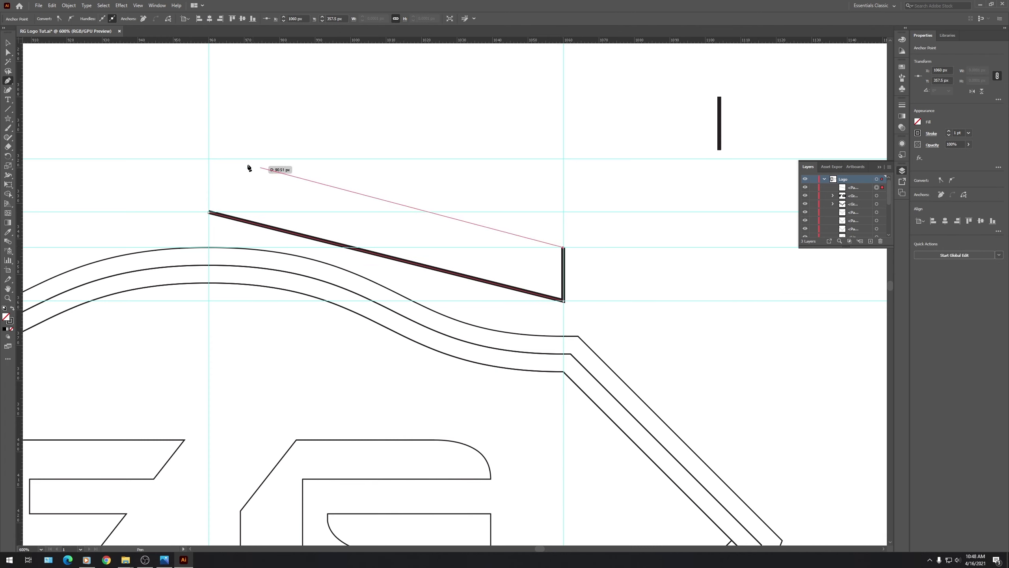
{"action": "left_click", "coordinate": [209, 159]}
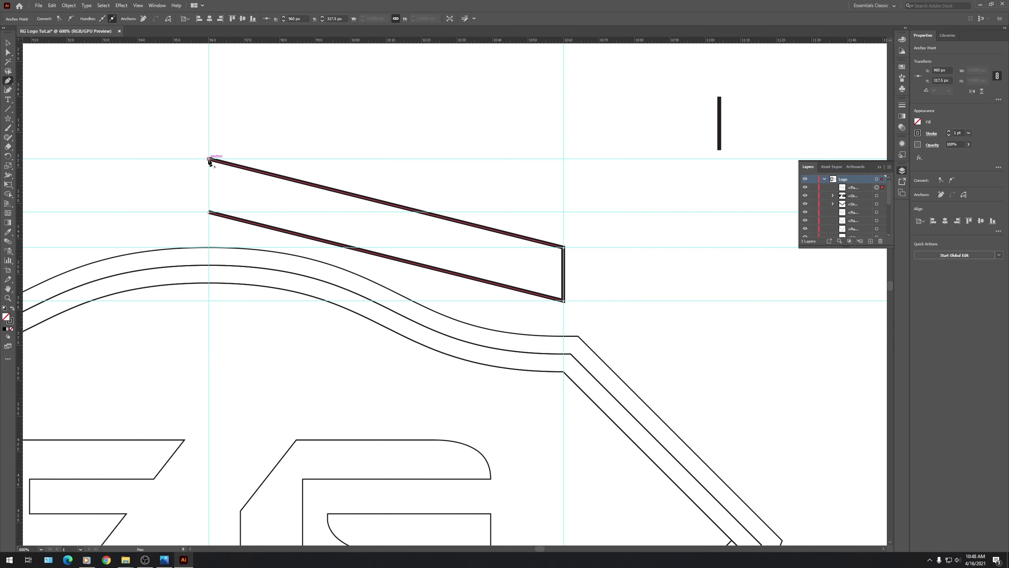
Try smoothing the right-hand corners with the Curvature tool, leaving both corners sharp.
{"action": "left_click", "coordinate": [8, 90]}
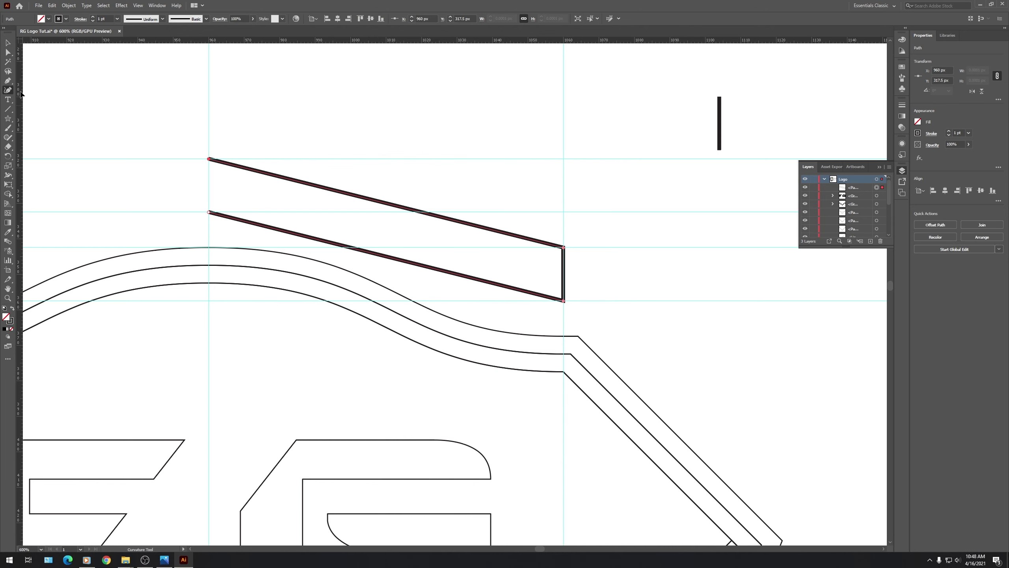
{"action": "double_click", "coordinate": [563, 247]}
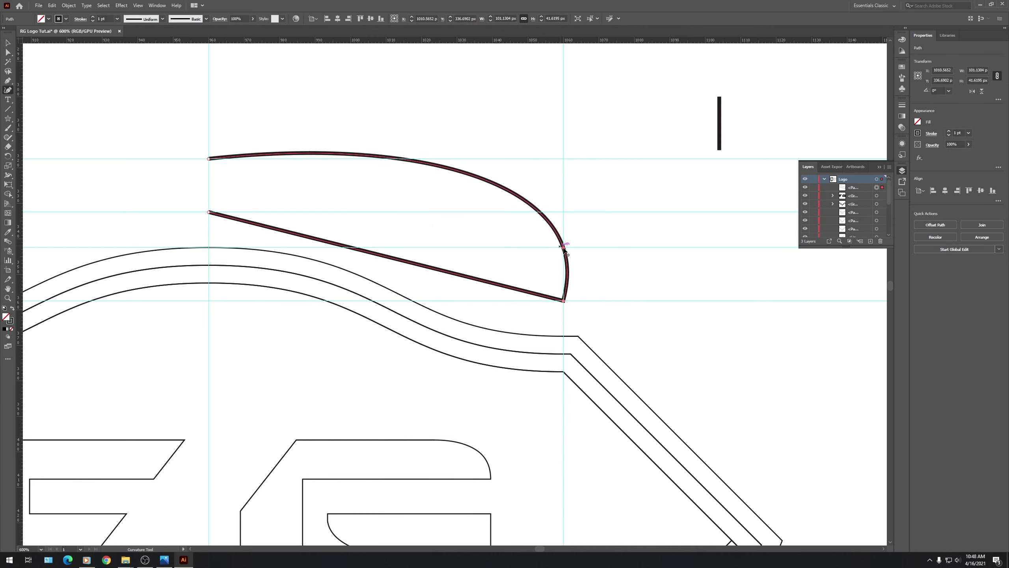
{"action": "double_click", "coordinate": [564, 247]}
{"action": "double_click", "coordinate": [563, 300]}
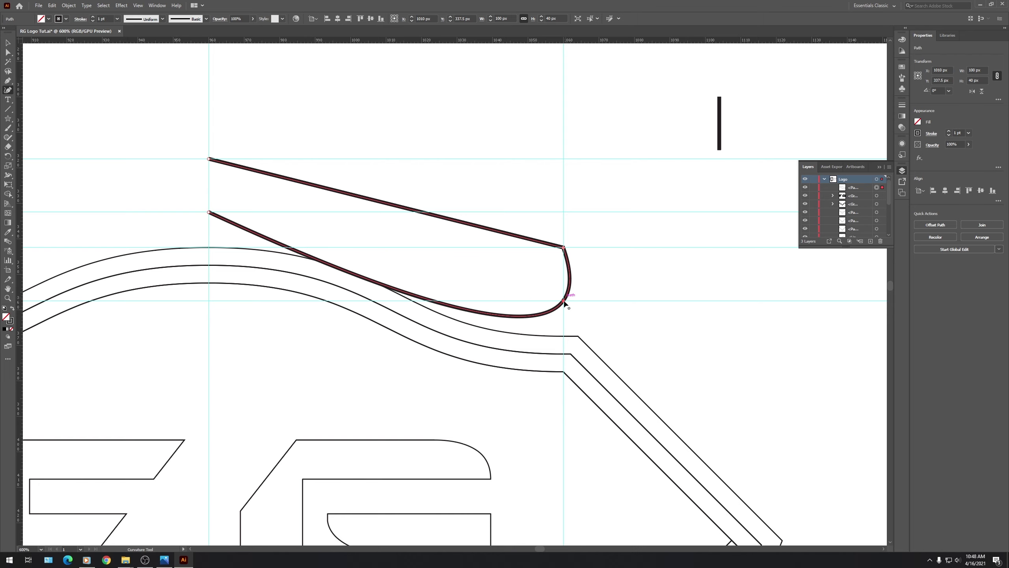
{"action": "double_click", "coordinate": [563, 300]}
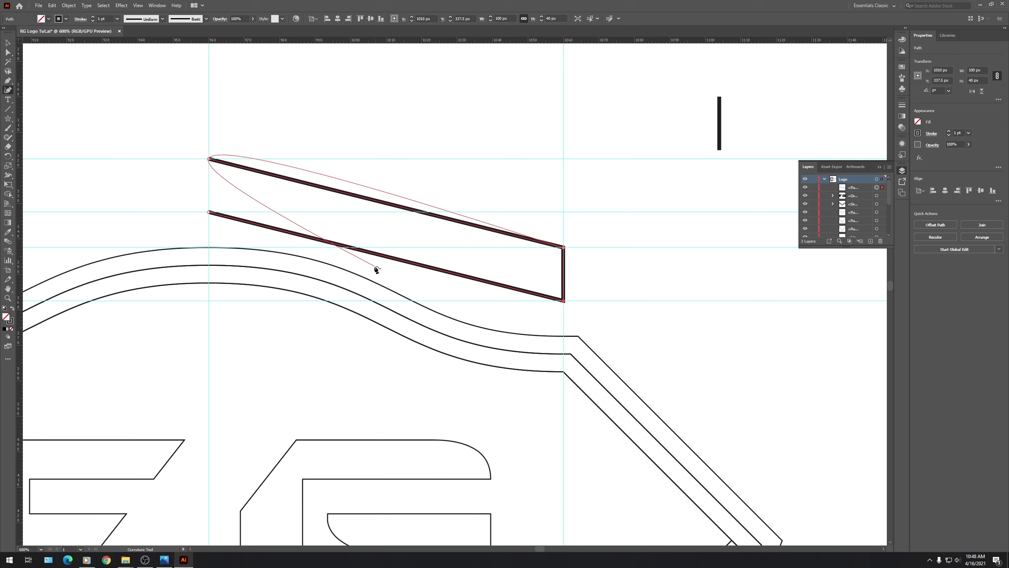
{"action": "key", "text": "v"}
{"action": "left_click", "coordinate": [675, 148]}
Move the square to the top-left guide intersection and enlarge it to 100 x 100 px.
{"action": "scroll", "coordinate": [487, 251], "scroll_direction": "down", "scroll_amount": 3}
{"action": "left_click_drag", "start_coordinate": [718, 336], "coordinate": [417, 108]}
{"action": "scroll", "coordinate": [362, 149], "scroll_direction": "up", "scroll_amount": 5}
{"action": "scroll", "coordinate": [602, 449], "scroll_direction": "up", "scroll_amount": 8}
{"action": "scroll", "coordinate": [601, 446], "scroll_direction": "down", "scroll_amount": 12}
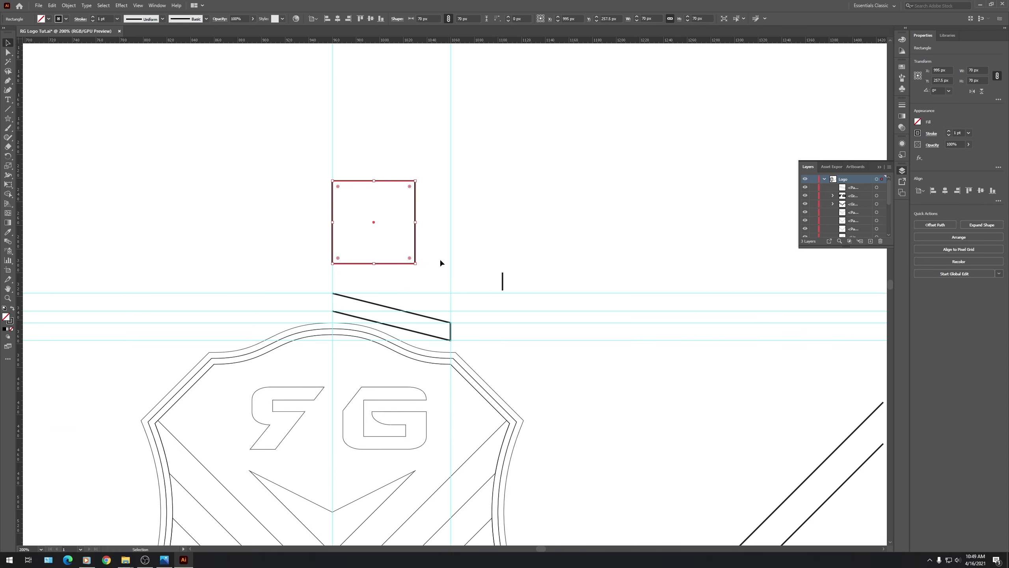
{"action": "left_click_drag", "start_coordinate": [414, 262], "coordinate": [450, 300]}
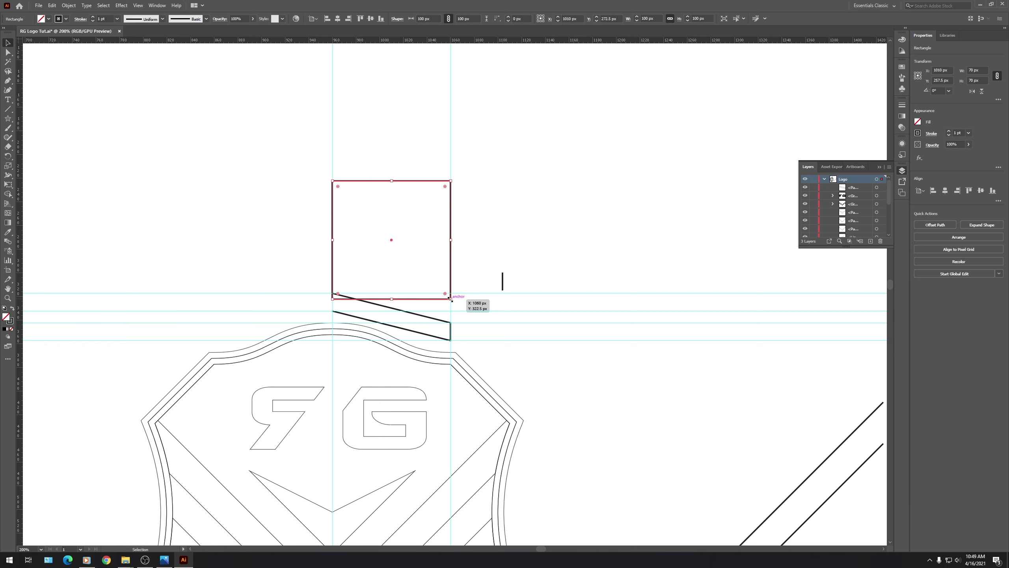
{"action": "scroll", "coordinate": [395, 262], "scroll_direction": "up", "scroll_amount": 1}
Place a vertical guide at the square's centre, then move the square aside.
{"action": "left_click_drag", "start_coordinate": [20, 127], "coordinate": [250, 194]}
{"action": "left_click_drag", "start_coordinate": [373, 225], "coordinate": [389, 226]}
{"action": "left_click_drag", "start_coordinate": [427, 139], "coordinate": [722, 114]}
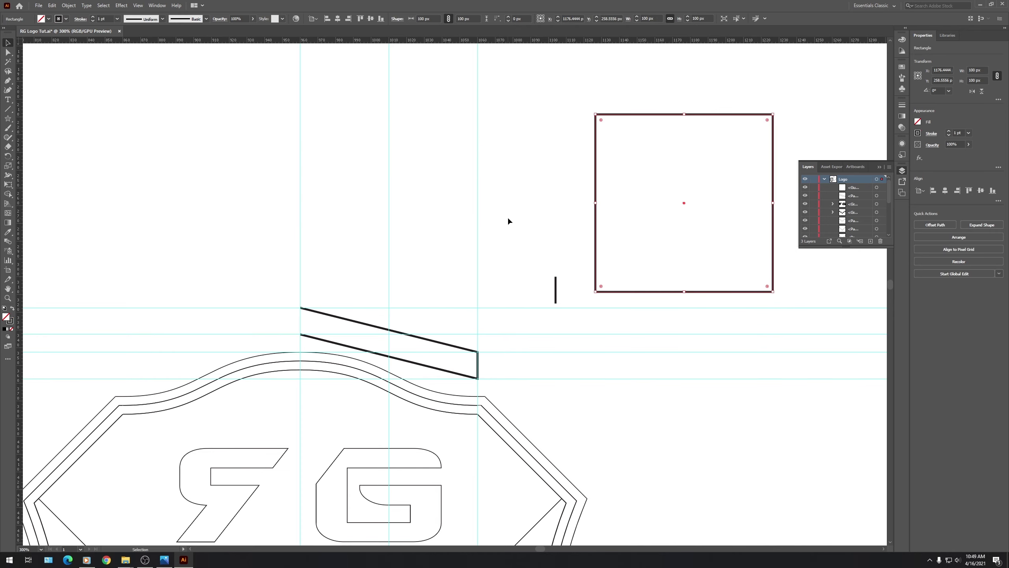
{"action": "scroll", "coordinate": [390, 353], "scroll_direction": "up", "scroll_amount": 3, "text": "alt"}
Bend the banner's upper and lower edges into S-curves using the Direct Selection tool's handles.
{"action": "left_click", "coordinate": [397, 300]}
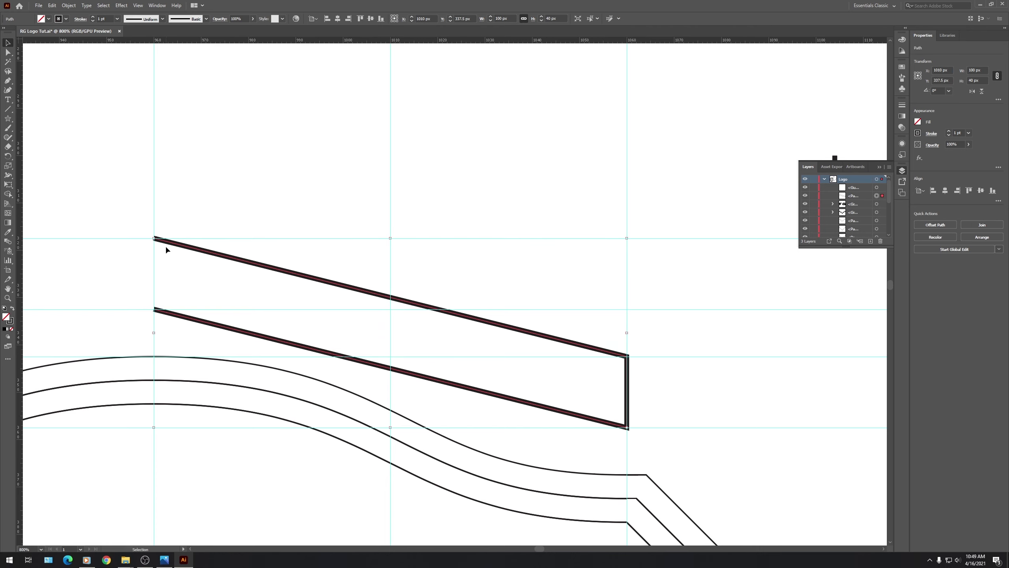
{"action": "key", "text": "a"}
{"action": "left_click", "coordinate": [154, 238]}
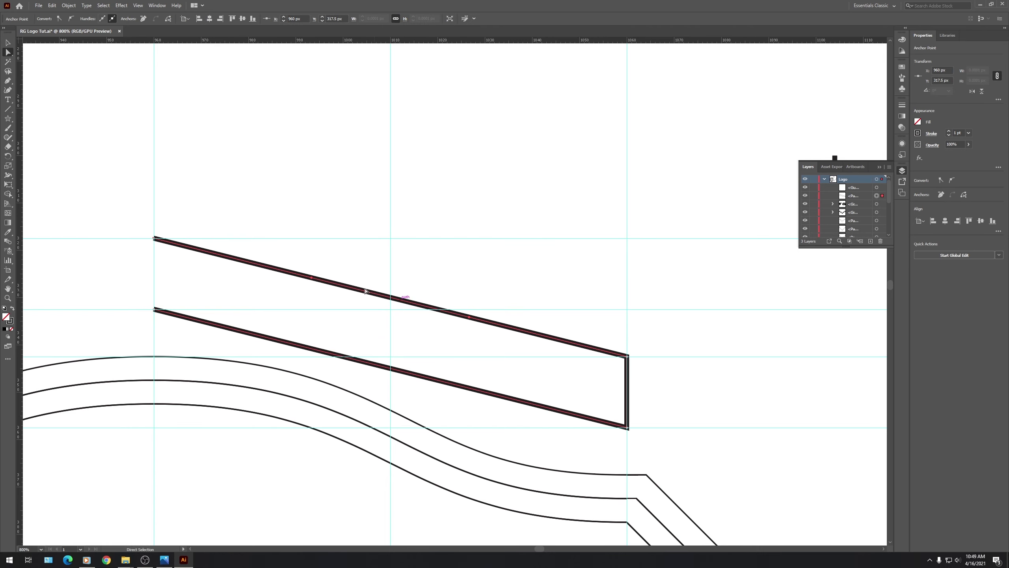
{"action": "left_click_drag", "start_coordinate": [316, 278], "coordinate": [391, 238]}
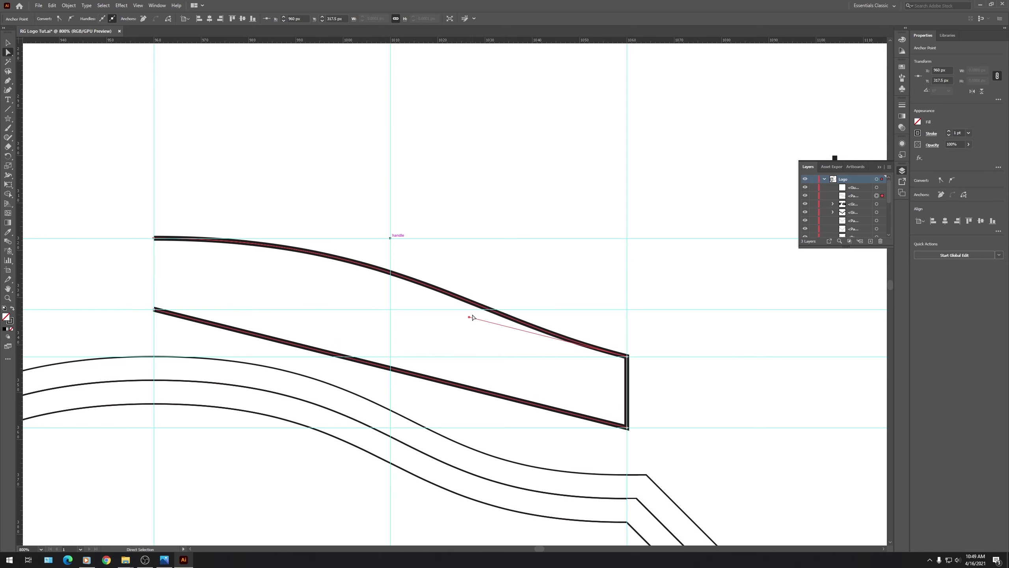
{"action": "left_click_drag", "start_coordinate": [469, 317], "coordinate": [389, 358]}
{"action": "left_click", "coordinate": [154, 309]}
{"action": "left_click_drag", "start_coordinate": [312, 351], "coordinate": [390, 309]}
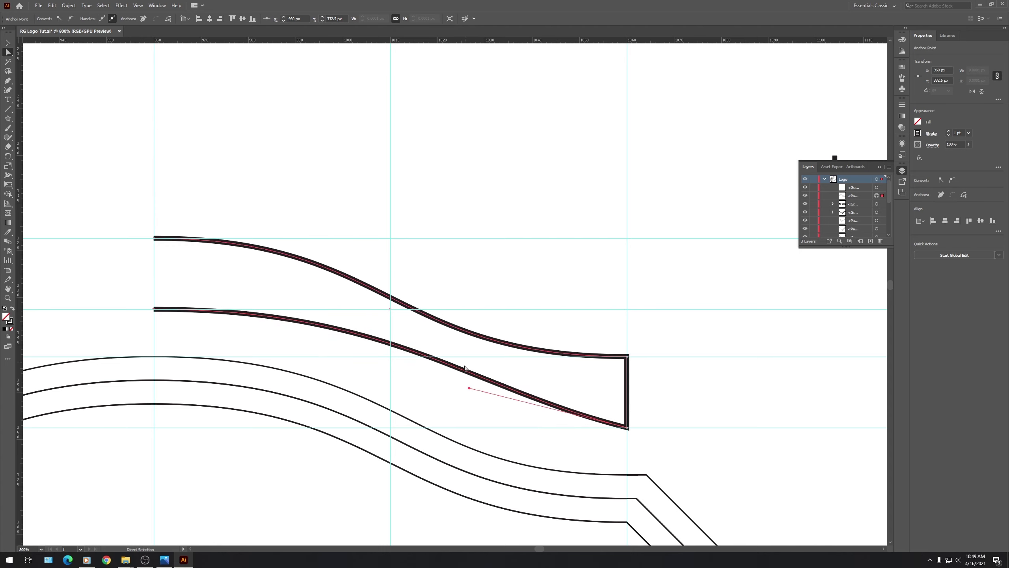
{"action": "left_click_drag", "start_coordinate": [469, 388], "coordinate": [417, 411]}
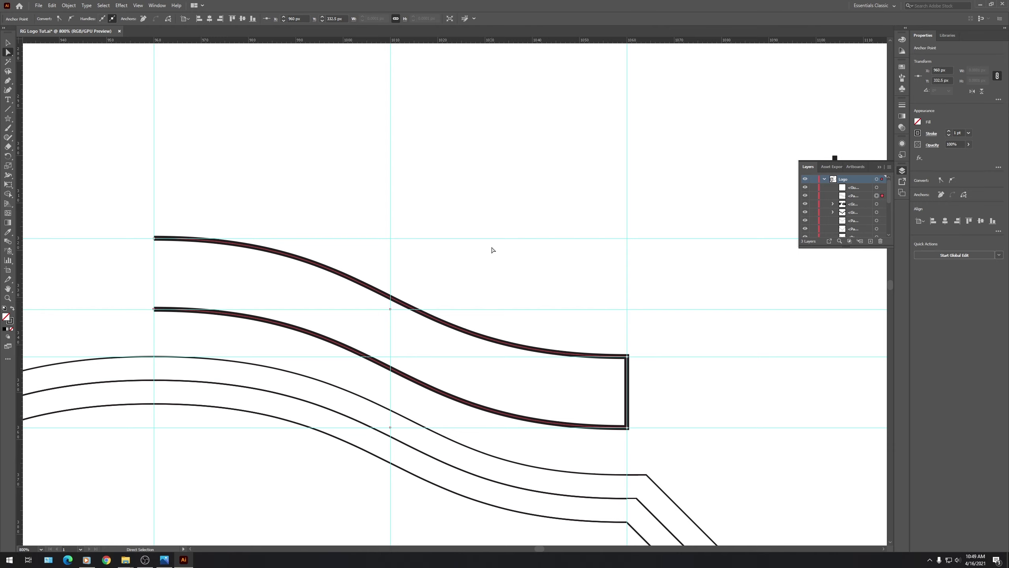
Delete the unneeded vertical guide and the three lower horizontal guides.
{"action": "key", "text": "v"}
{"action": "left_click", "coordinate": [552, 188]}
{"action": "scroll", "coordinate": [410, 247], "scroll_direction": "down", "scroll_amount": 3}
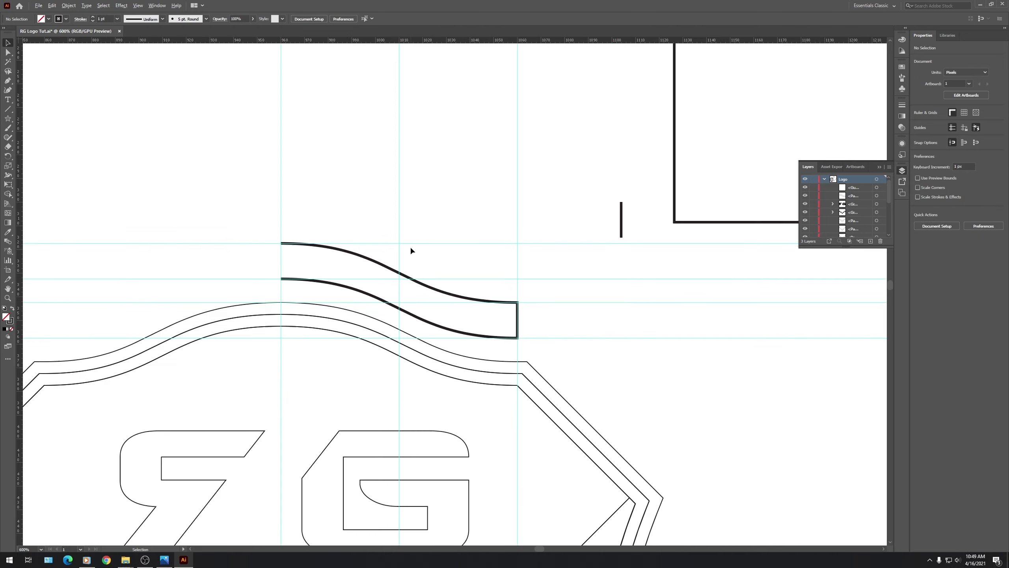
{"action": "left_click_drag", "start_coordinate": [386, 188], "coordinate": [393, 190]}
{"action": "key", "text": "Delete"}
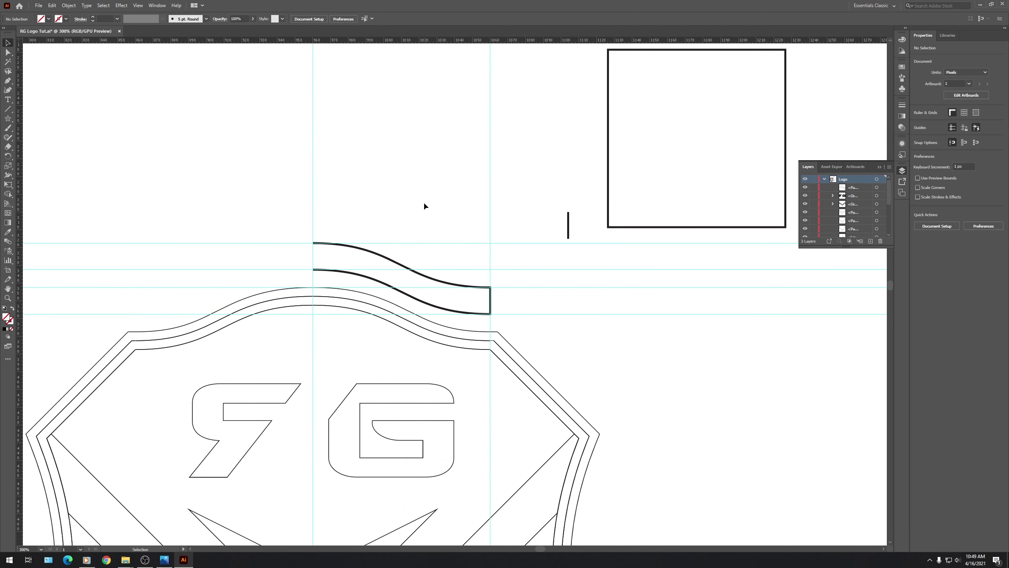
{"action": "scroll", "coordinate": [841, 222], "scroll_direction": "down", "scroll_amount": 5}
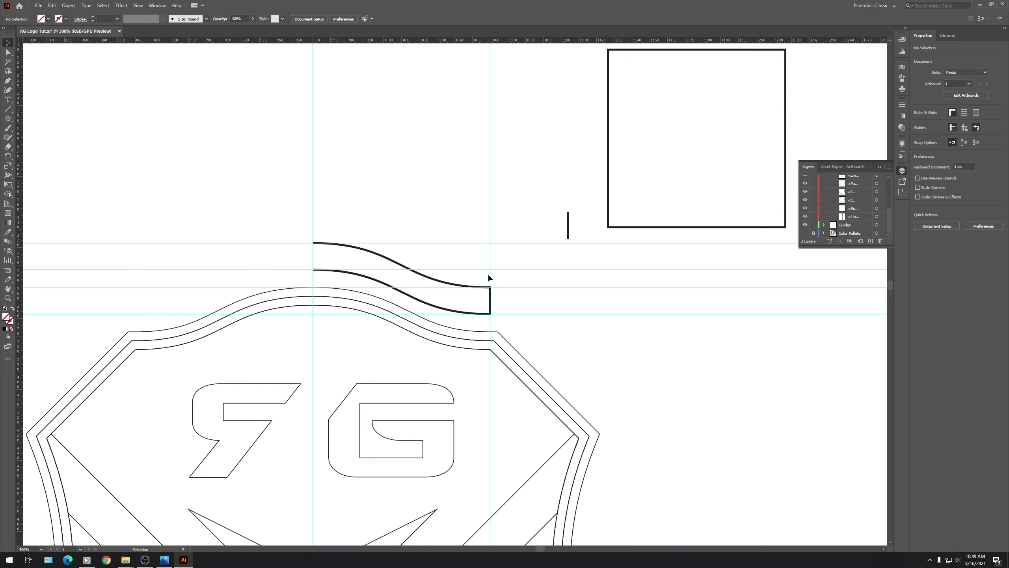
{"action": "left_click_drag", "start_coordinate": [577, 257], "coordinate": [608, 338]}
{"action": "key", "text": "Delete"}
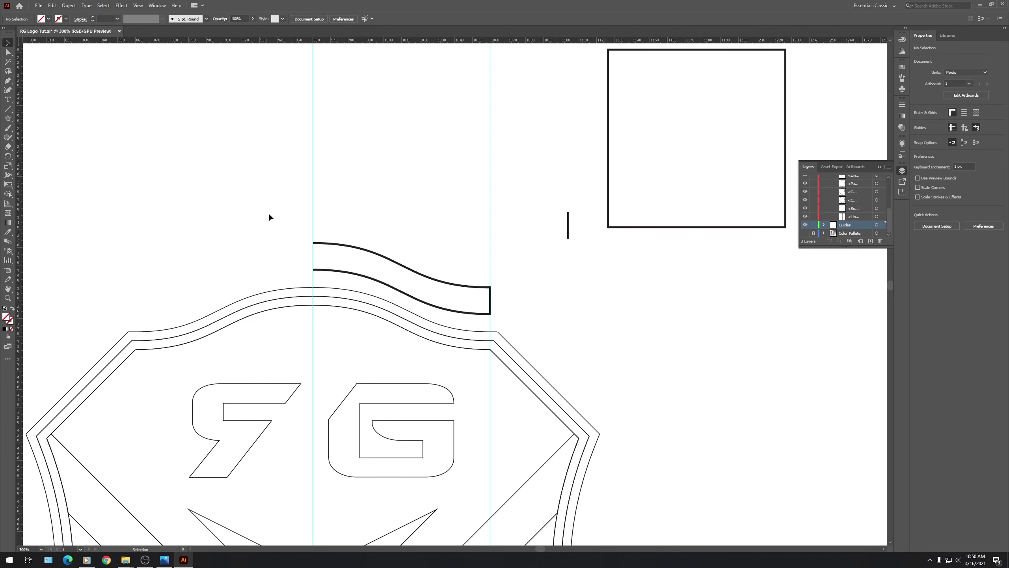
{"action": "scroll", "coordinate": [270, 218], "scroll_direction": "up", "scroll_amount": 2}
Make a vertically reflected copy of the half banner and move it to the left side.
{"action": "left_click", "coordinate": [477, 293]}
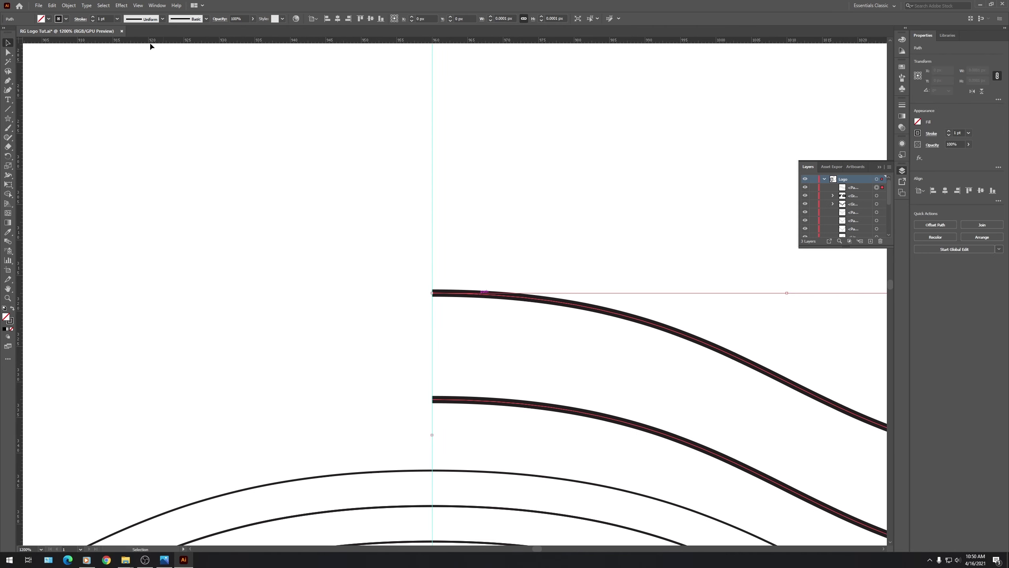
{"action": "left_click", "coordinate": [68, 5]}
{"action": "mouse_move", "coordinate": [74, 16]}
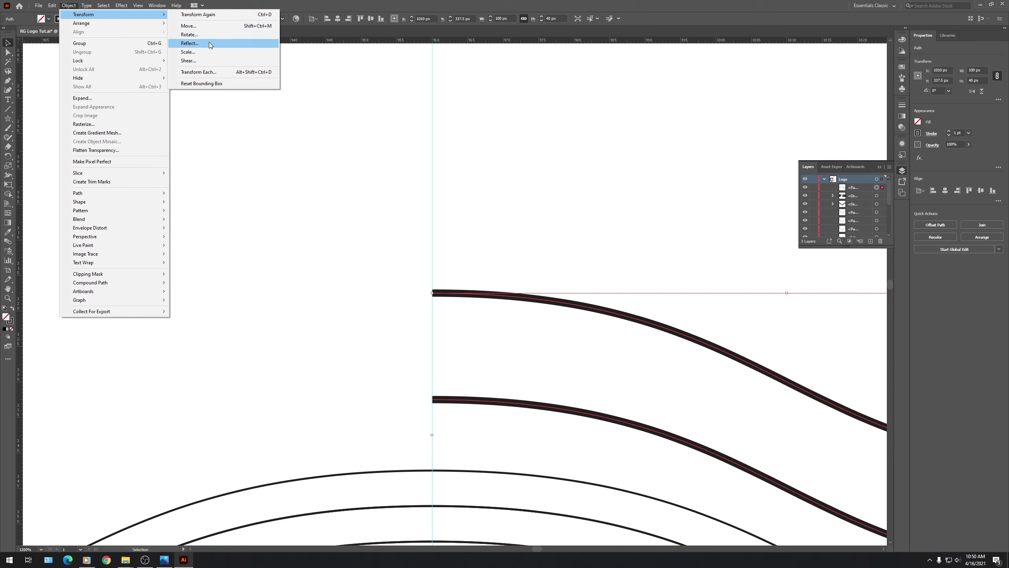
{"action": "left_click", "coordinate": [193, 42]}
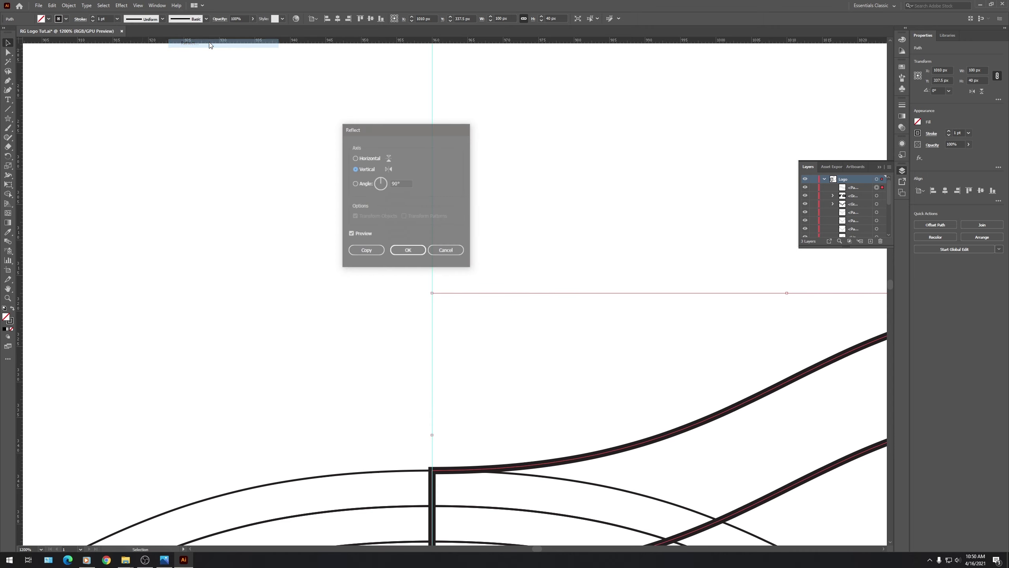
{"action": "left_click", "coordinate": [361, 250]}
{"action": "scroll", "coordinate": [345, 251], "scroll_direction": "down", "scroll_amount": 4, "text": "alt"}
{"action": "left_click", "coordinate": [568, 264]}
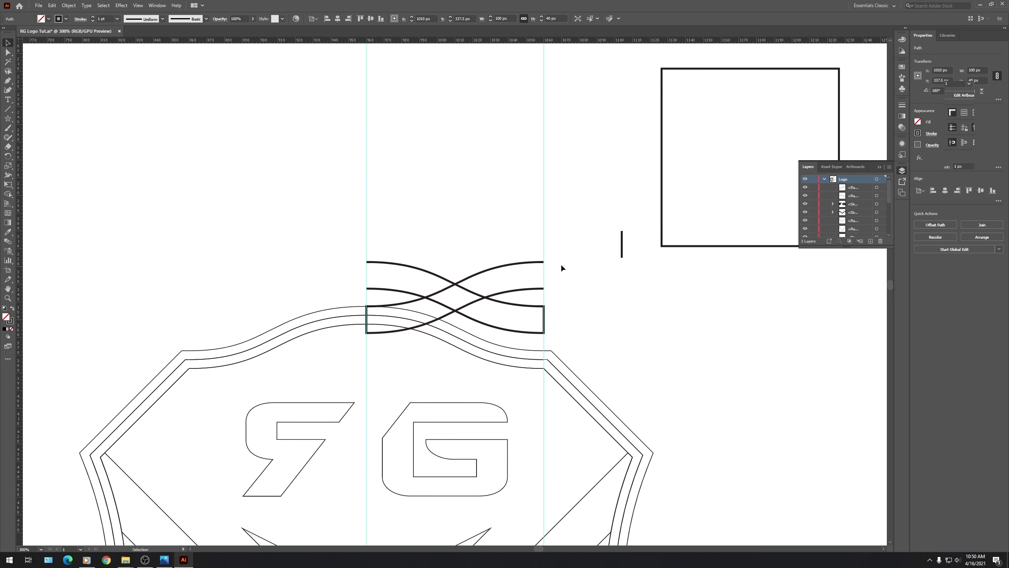
{"action": "left_click_drag", "start_coordinate": [542, 262], "coordinate": [364, 264]}
Snap the mirrored half onto the centre guide and unite both halves with Pathfinder.
{"action": "scroll", "coordinate": [364, 264], "scroll_direction": "up", "scroll_amount": 4, "text": "alt"}
{"action": "scroll", "coordinate": [366, 262], "scroll_direction": "up", "scroll_amount": 2, "text": "alt"}
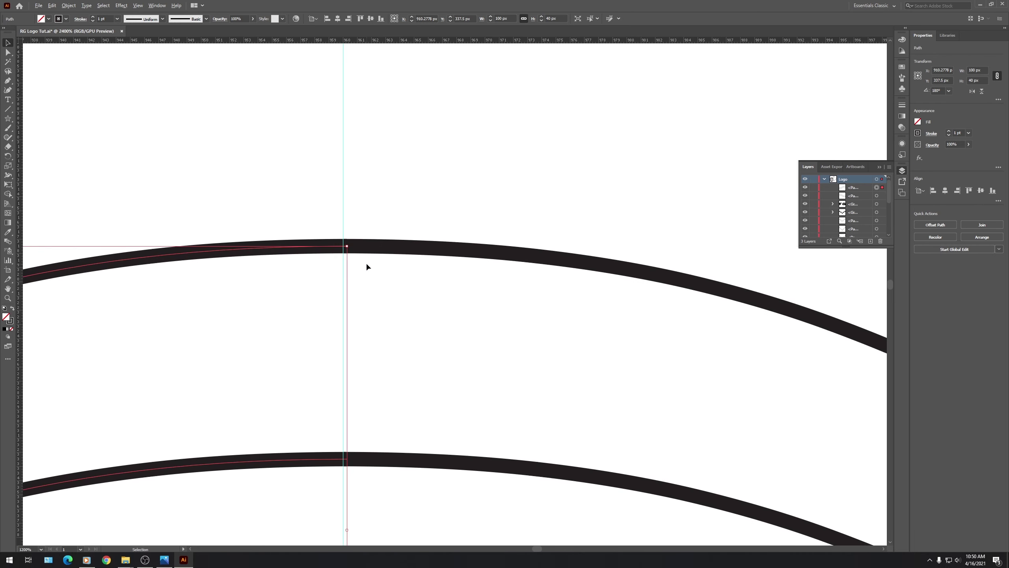
{"action": "scroll", "coordinate": [317, 251], "scroll_direction": "up", "scroll_amount": 2}
{"action": "left_click_drag", "start_coordinate": [334, 274], "coordinate": [259, 328]}
{"action": "scroll", "coordinate": [338, 275], "scroll_direction": "up", "scroll_amount": 1, "text": "alt"}
{"action": "scroll", "coordinate": [341, 276], "scroll_direction": "up", "scroll_amount": 1, "text": "alt"}
{"action": "left_click", "coordinate": [917, 222]}
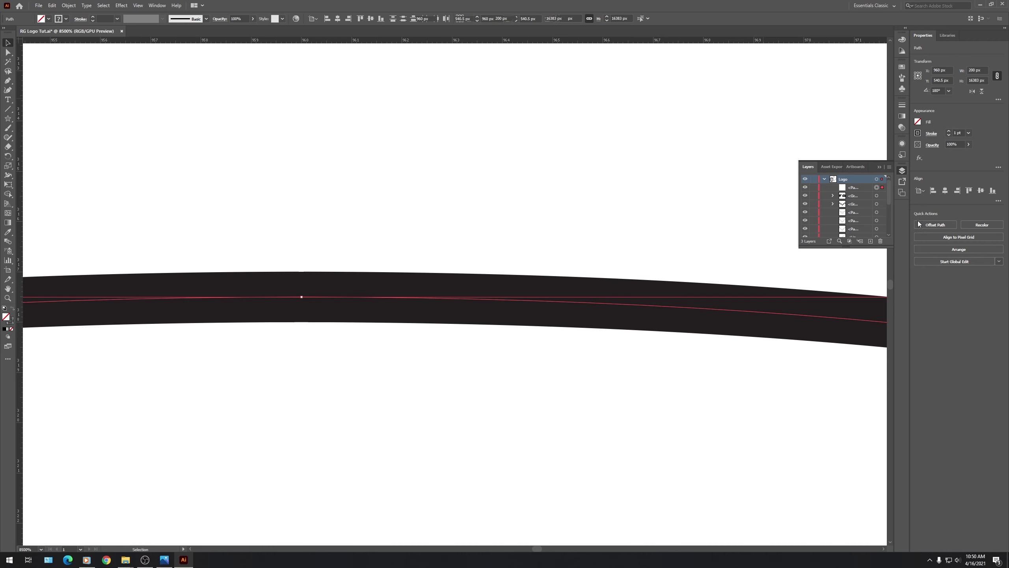
Set the banner's stroke weight to 0.25 pt.
{"action": "scroll", "coordinate": [445, 187], "scroll_direction": "down", "scroll_amount": 1, "text": "alt"}
{"action": "scroll", "coordinate": [444, 188], "scroll_direction": "down", "scroll_amount": 1, "text": "alt"}
{"action": "scroll", "coordinate": [443, 192], "scroll_direction": "down", "scroll_amount": 2, "text": "alt"}
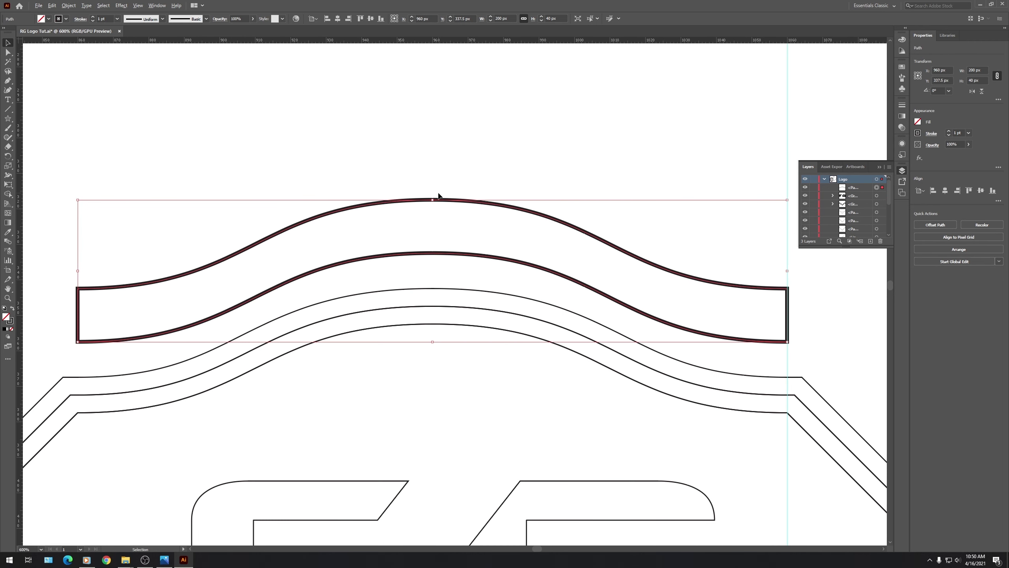
{"action": "left_click", "coordinate": [117, 18]}
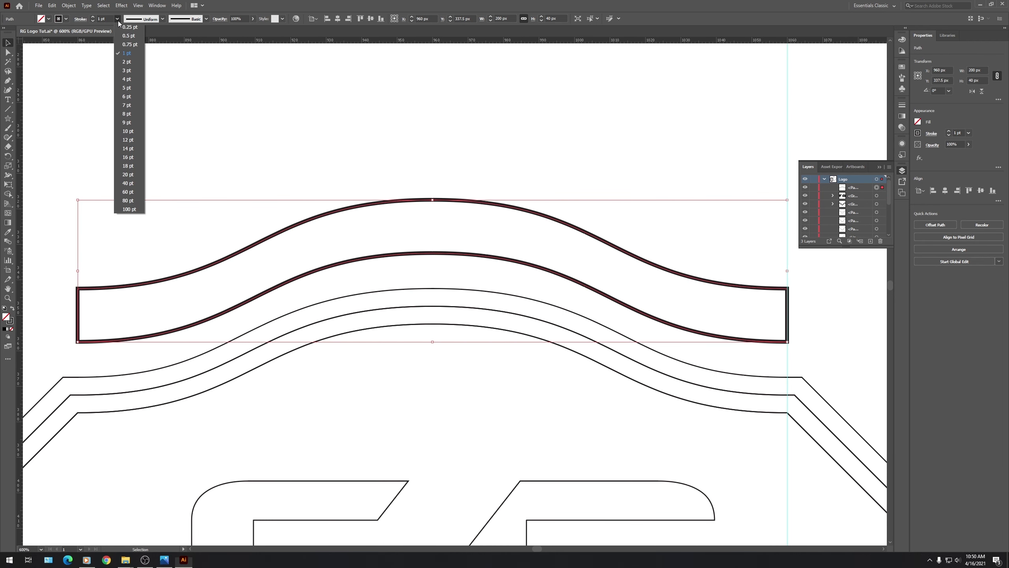
{"action": "left_click", "coordinate": [128, 28]}
{"action": "left_click", "coordinate": [272, 88]}
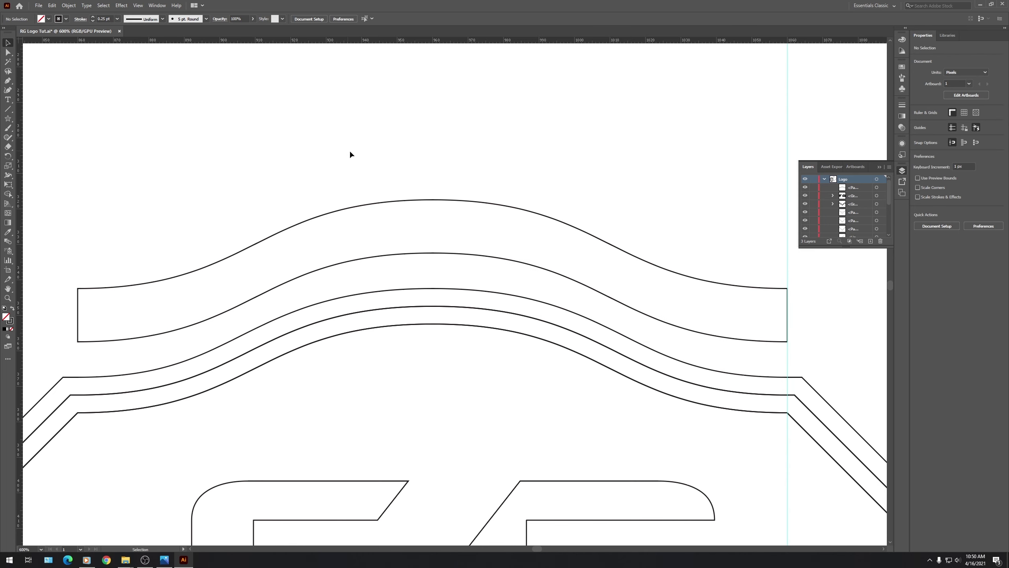
{"action": "scroll", "coordinate": [320, 224], "scroll_direction": "down", "scroll_amount": 2, "text": "alt"}
{"action": "scroll", "coordinate": [459, 247], "scroll_direction": "up", "scroll_amount": 2, "text": "alt"}
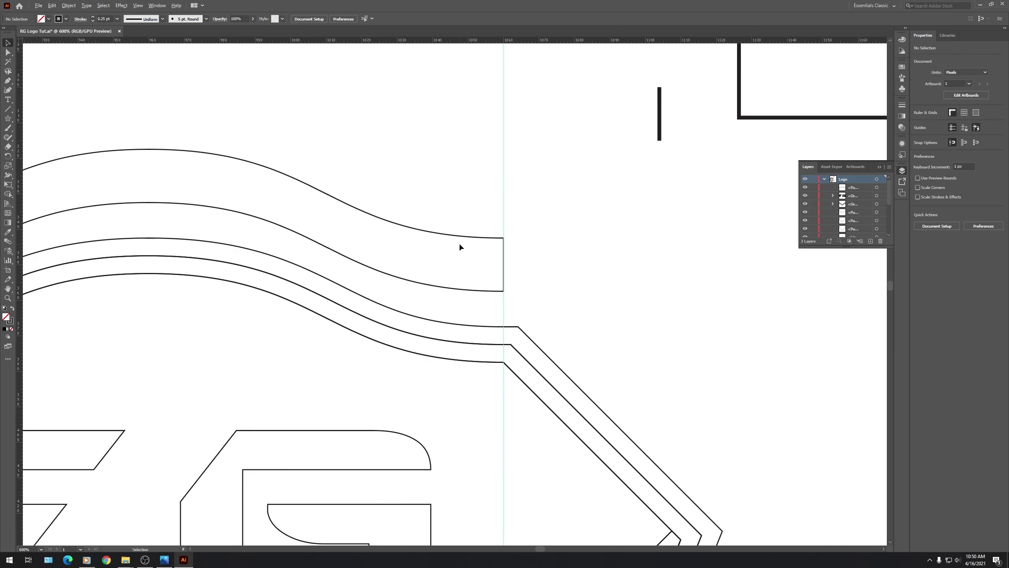
{"action": "scroll", "coordinate": [495, 250], "scroll_direction": "down", "scroll_amount": 1, "text": "alt"}
{"action": "scroll", "coordinate": [840, 218], "scroll_direction": "down", "scroll_amount": 5}
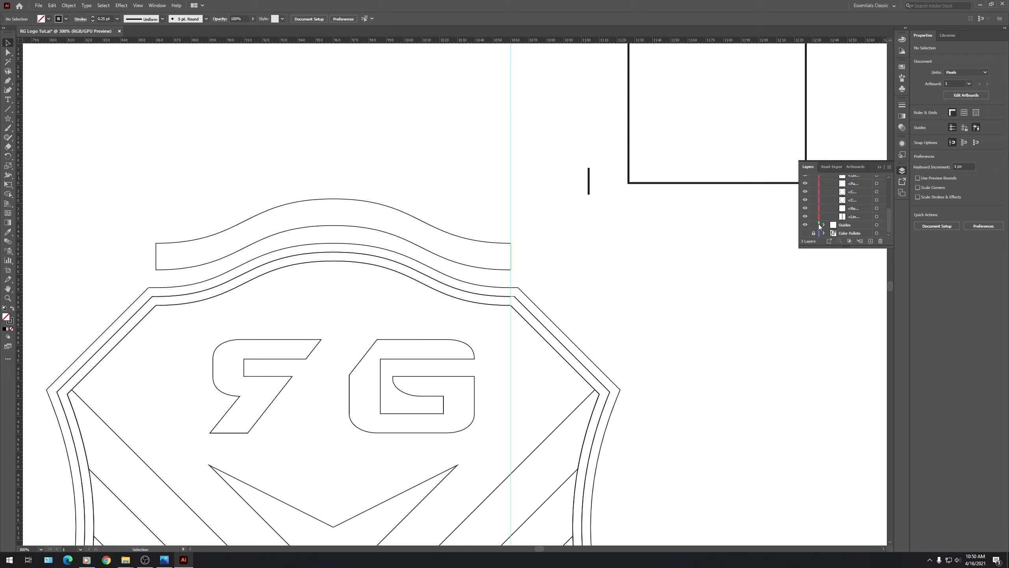
Restore the vertical centre guide with undo and lock the Guides layer.
{"action": "key", "text": "ctrl+z"}
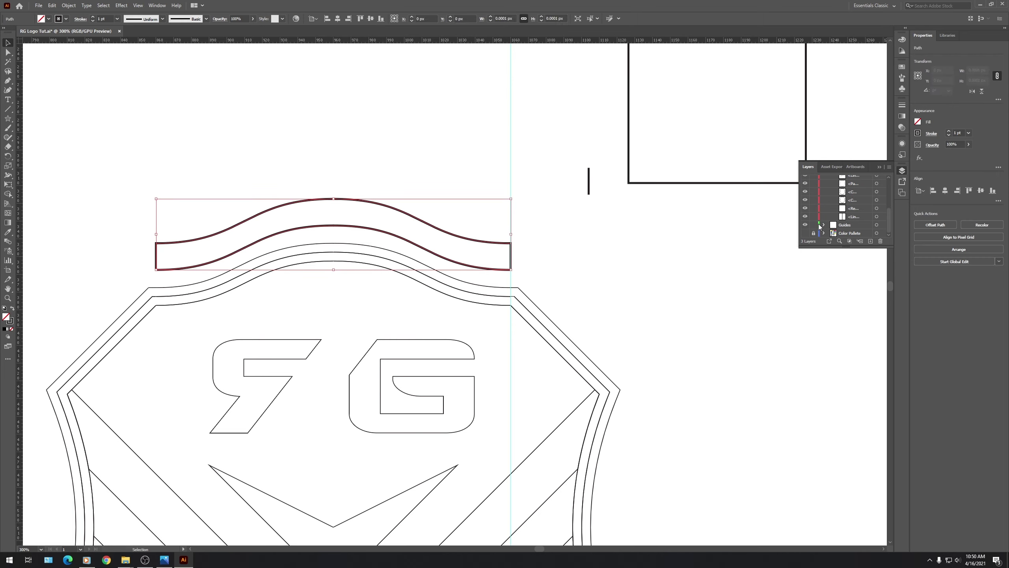
{"action": "key", "text": "ctrl+z"}
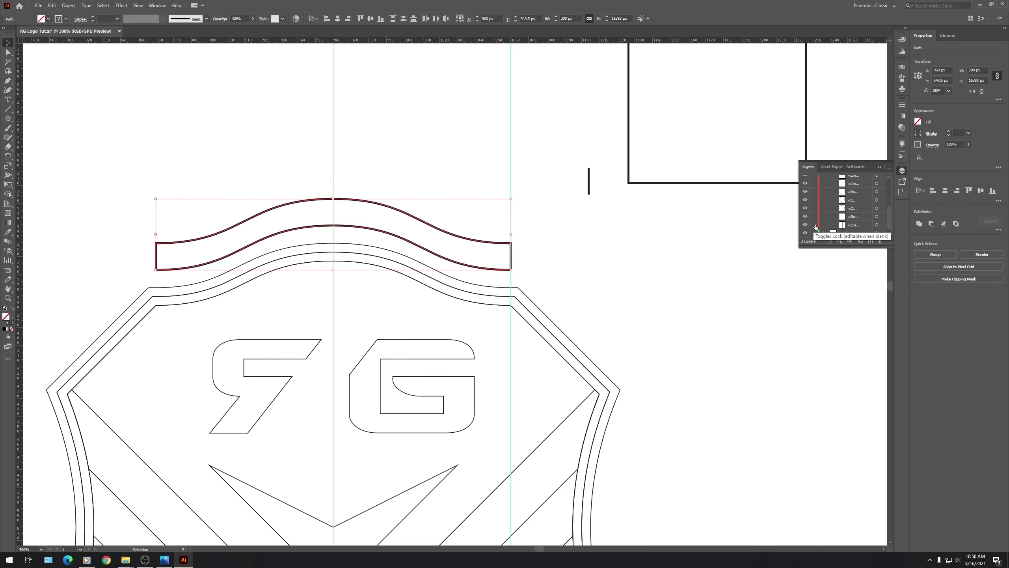
{"action": "left_click", "coordinate": [813, 233]}
{"action": "left_click", "coordinate": [321, 192]}
{"action": "scroll", "coordinate": [322, 191], "scroll_direction": "up", "scroll_amount": 8}
Select and deselect the banner to check its thin outline and shape.
{"action": "left_click", "coordinate": [318, 275]}
{"action": "scroll", "coordinate": [875, 197], "scroll_direction": "down", "scroll_amount": 1}
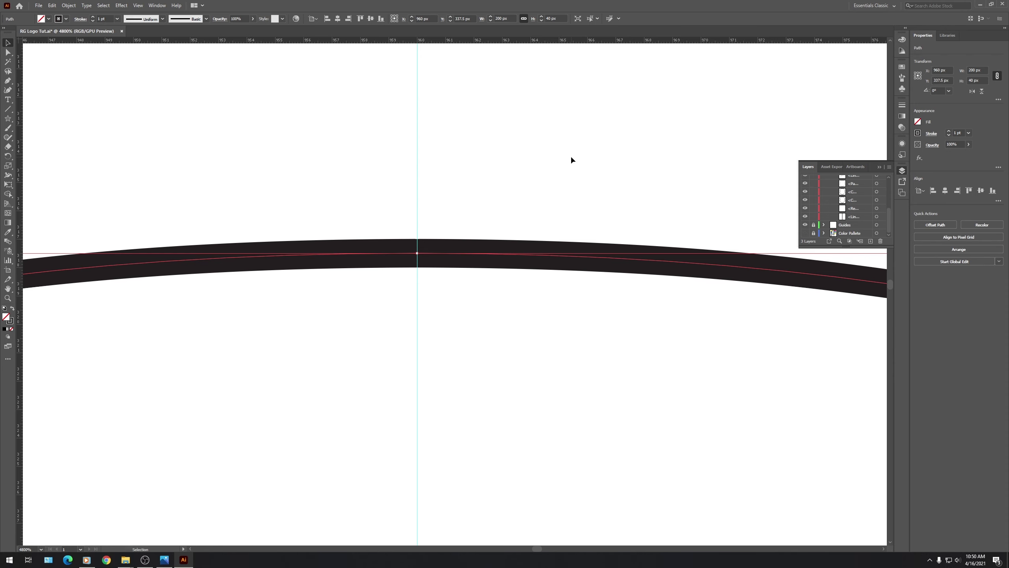
{"action": "left_click", "coordinate": [516, 166]}
{"action": "scroll", "coordinate": [417, 265], "scroll_direction": "down", "scroll_amount": 7}
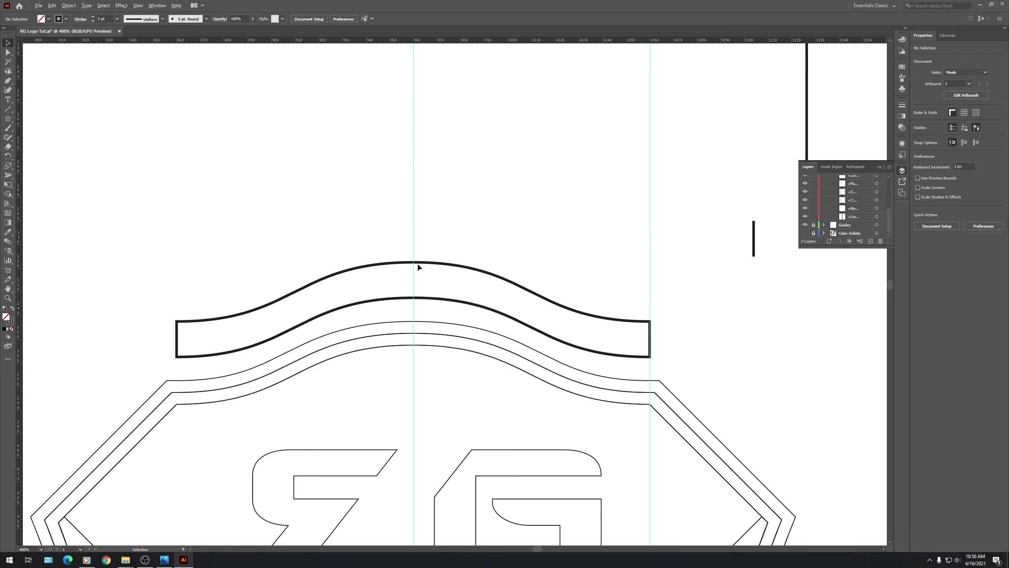
{"action": "scroll", "coordinate": [418, 266], "scroll_direction": "down", "scroll_amount": 3}
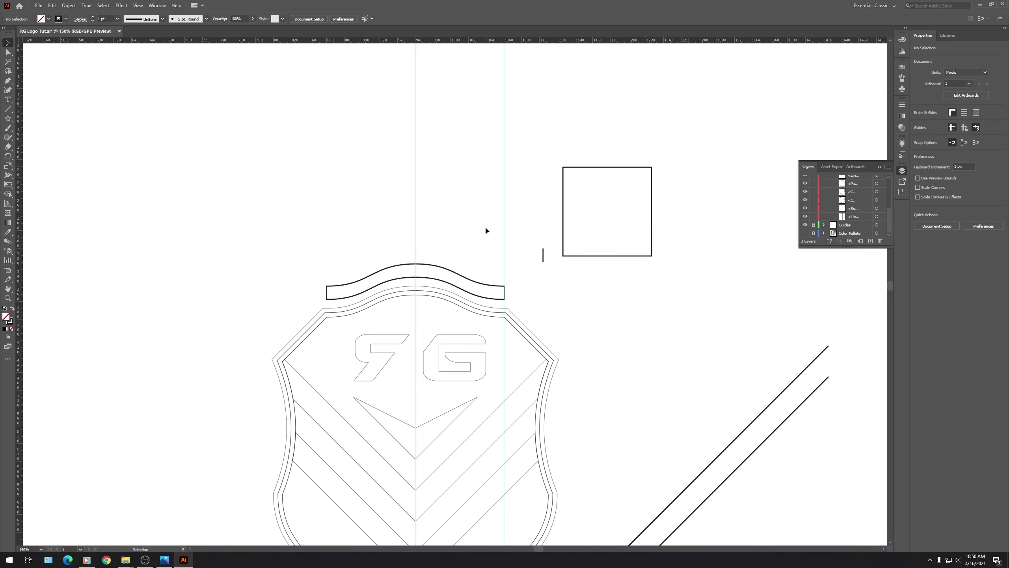
{"action": "left_click", "coordinate": [438, 268]}
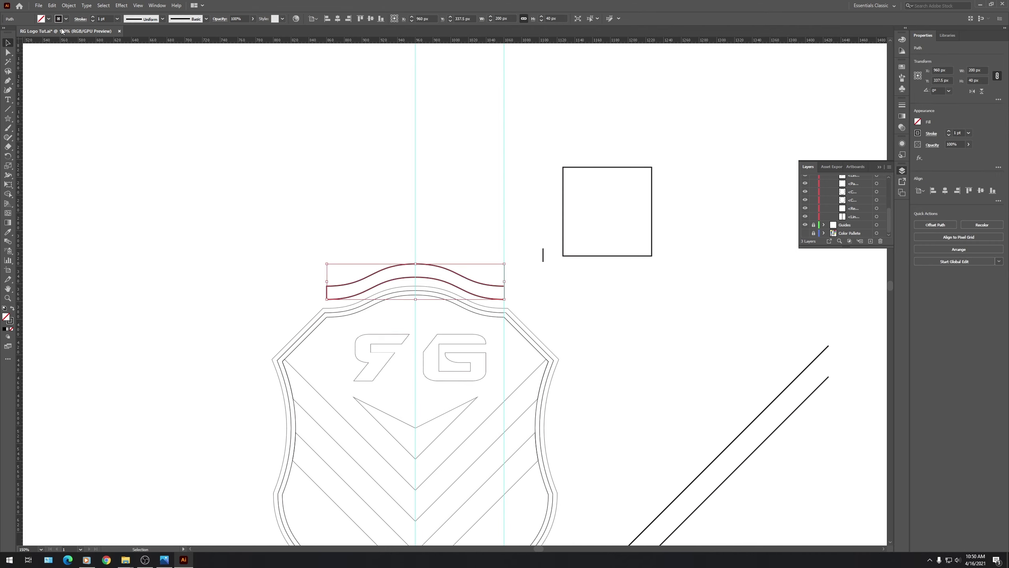
{"action": "scroll", "coordinate": [112, 18], "scroll_direction": "down", "scroll_amount": 1}
{"action": "scroll", "coordinate": [112, 19], "scroll_direction": "down", "scroll_amount": 2}
{"action": "left_click", "coordinate": [444, 193]}
{"action": "scroll", "coordinate": [446, 292], "scroll_direction": "up", "scroll_amount": 2}
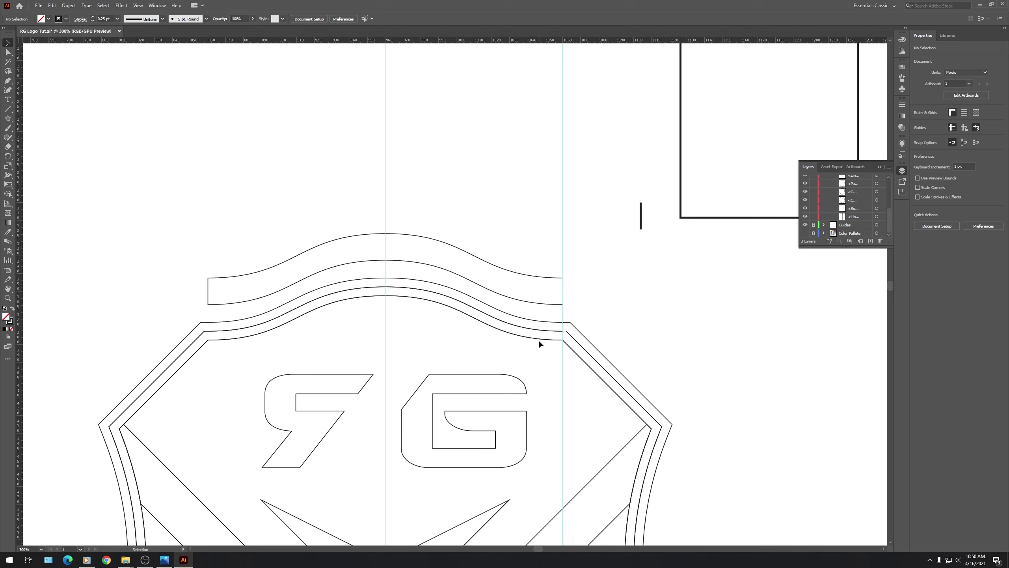
{"action": "left_click", "coordinate": [432, 238]}
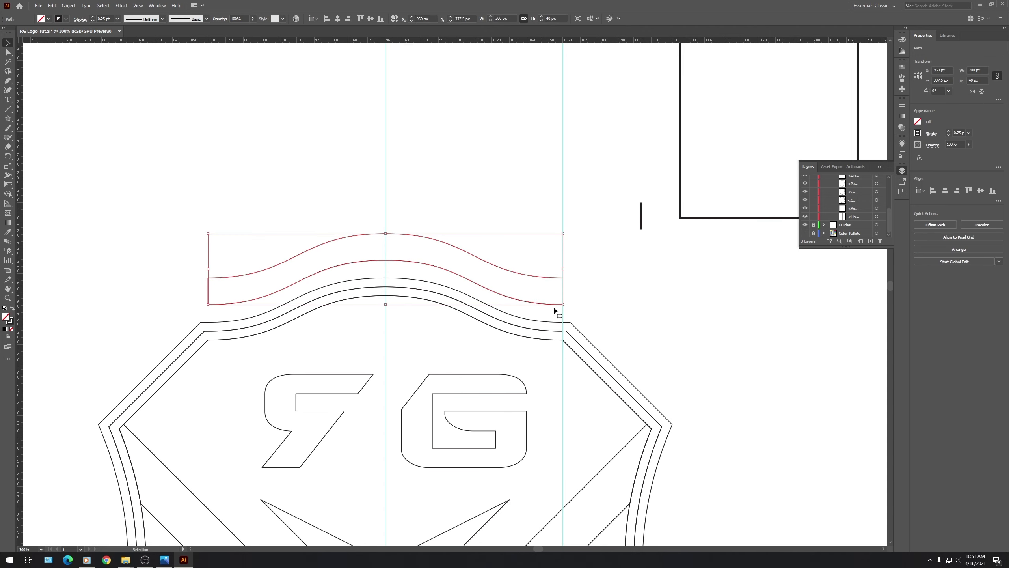
Add a 3 px Offset Path outline around the banner, then move the short line above it.
{"action": "left_click", "coordinate": [69, 5]}
{"action": "mouse_move", "coordinate": [91, 193]}
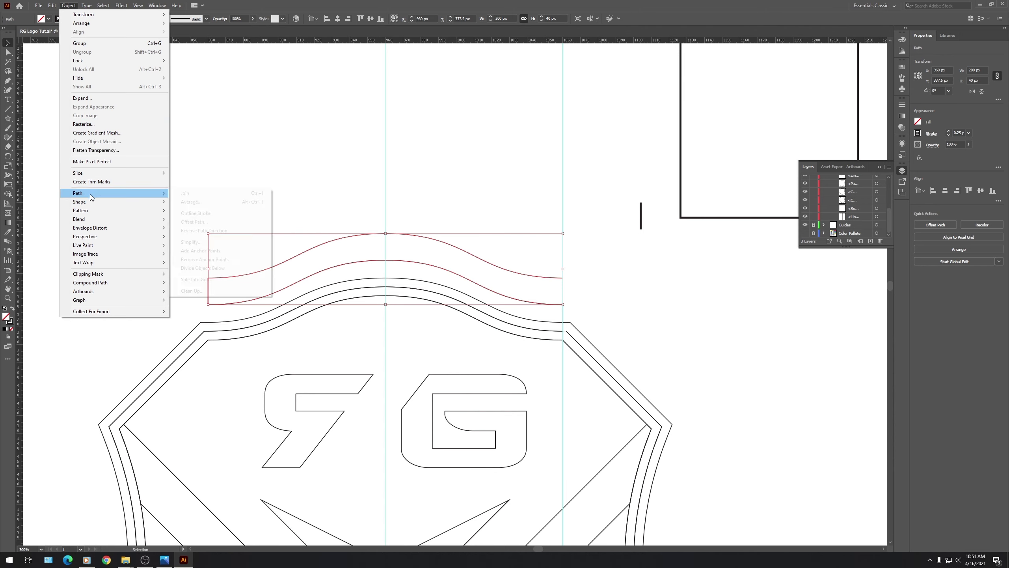
{"action": "left_click", "coordinate": [217, 222]}
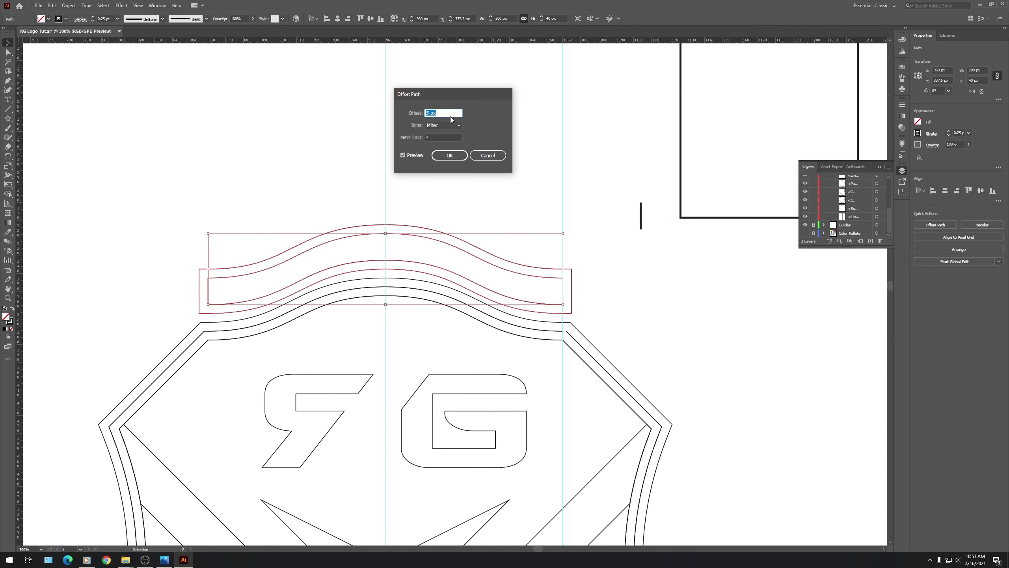
{"action": "key", "text": "Down"}
{"action": "key", "text": "Down"}
{"action": "left_click", "coordinate": [450, 155]}
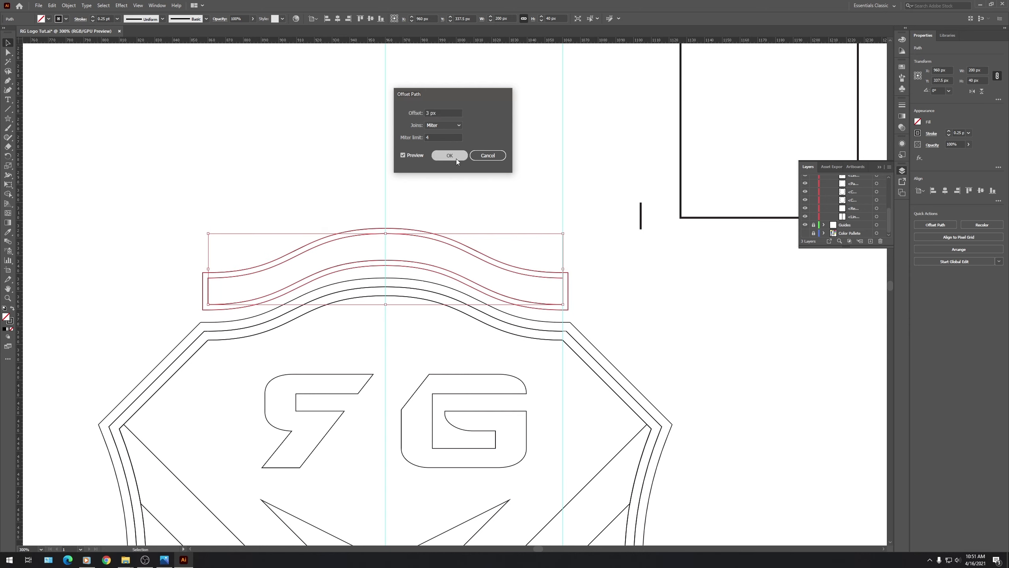
{"action": "left_click", "coordinate": [478, 180]}
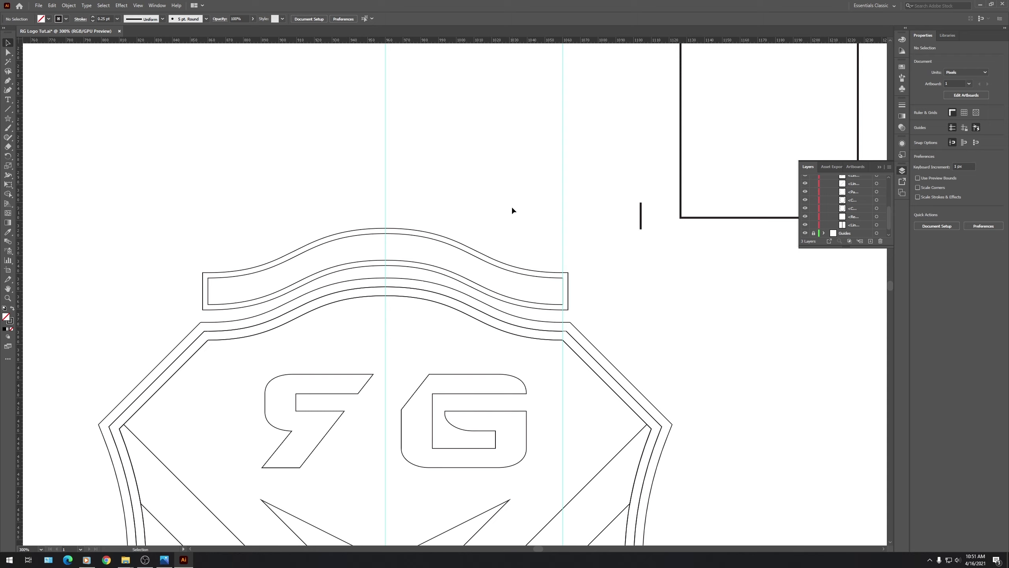
{"action": "left_click_drag", "start_coordinate": [640, 223], "coordinate": [449, 161]}
Set the short vertical line's height to 10 px and move it down and left.
{"action": "left_click", "coordinate": [576, 18]}
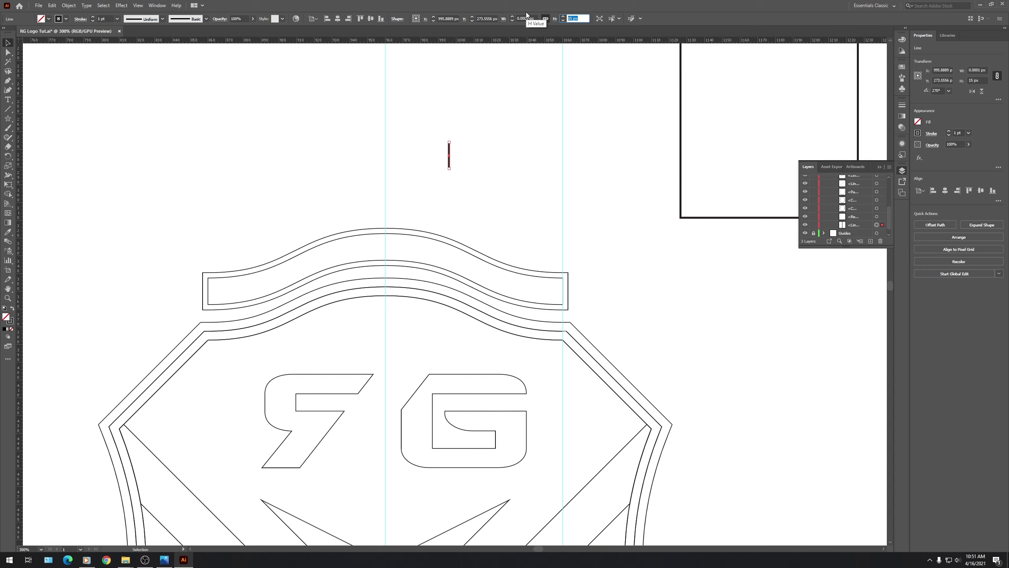
{"action": "type", "text": "10"}
{"action": "key", "text": "Return"}
{"action": "left_click", "coordinate": [496, 169]}
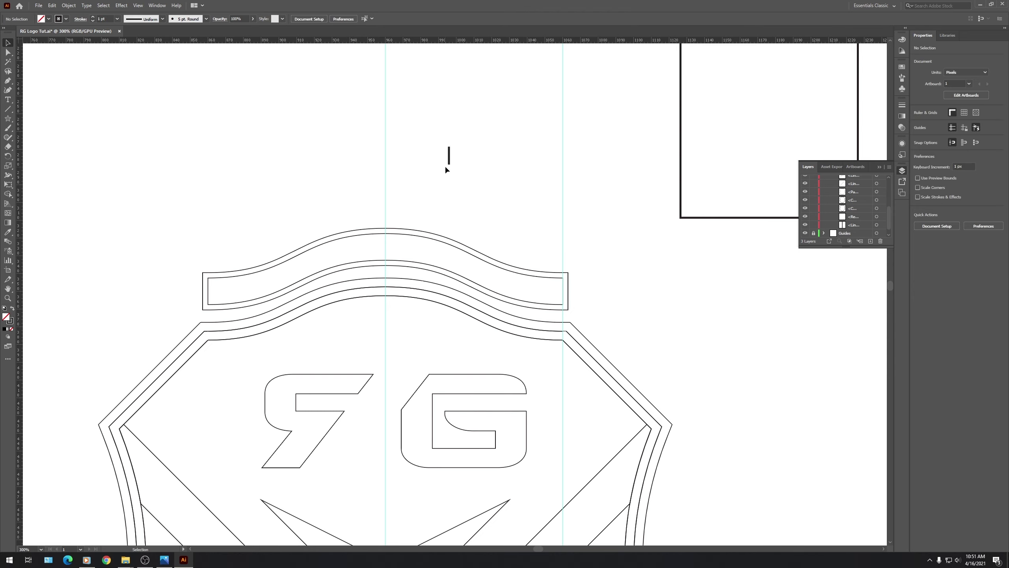
{"action": "left_click_drag", "start_coordinate": [447, 164], "coordinate": [386, 232]}
{"action": "scroll", "coordinate": [385, 232], "scroll_direction": "up", "scroll_amount": 5}
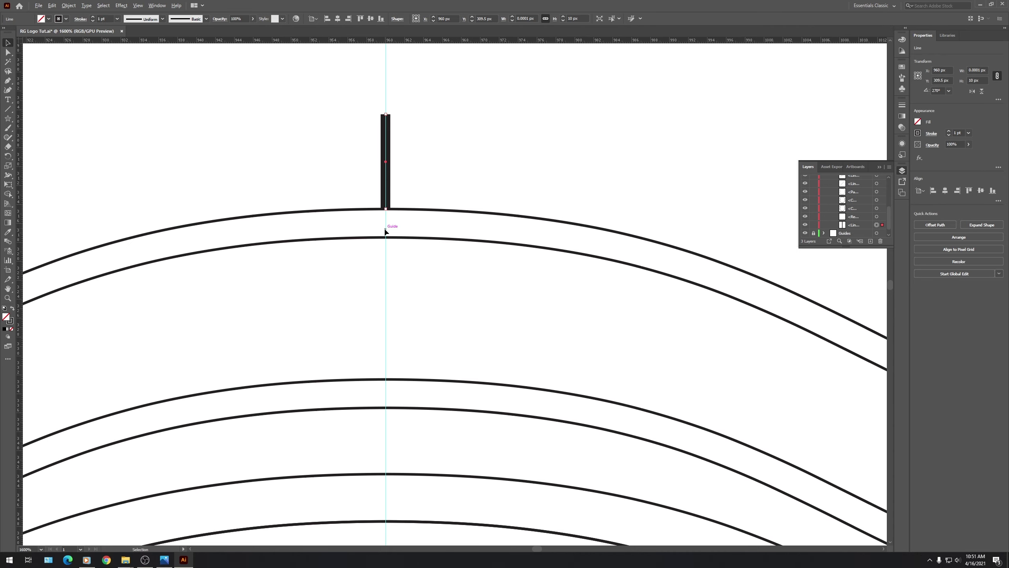
{"action": "scroll", "coordinate": [388, 220], "scroll_direction": "down", "scroll_amount": 4}
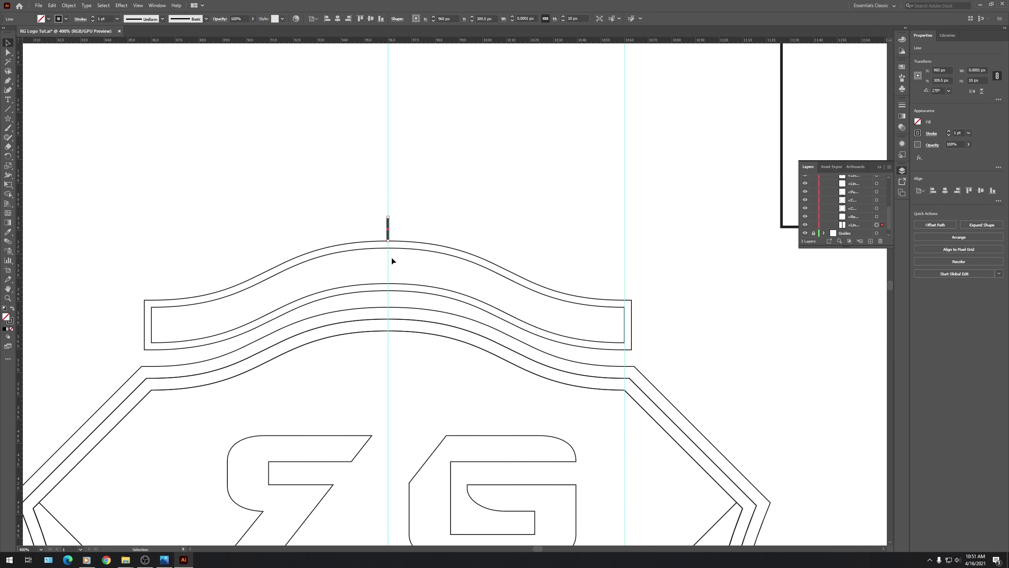
Unlock the Guides layer and move the guide down to the line's top end.
{"action": "left_click", "coordinate": [814, 234]}
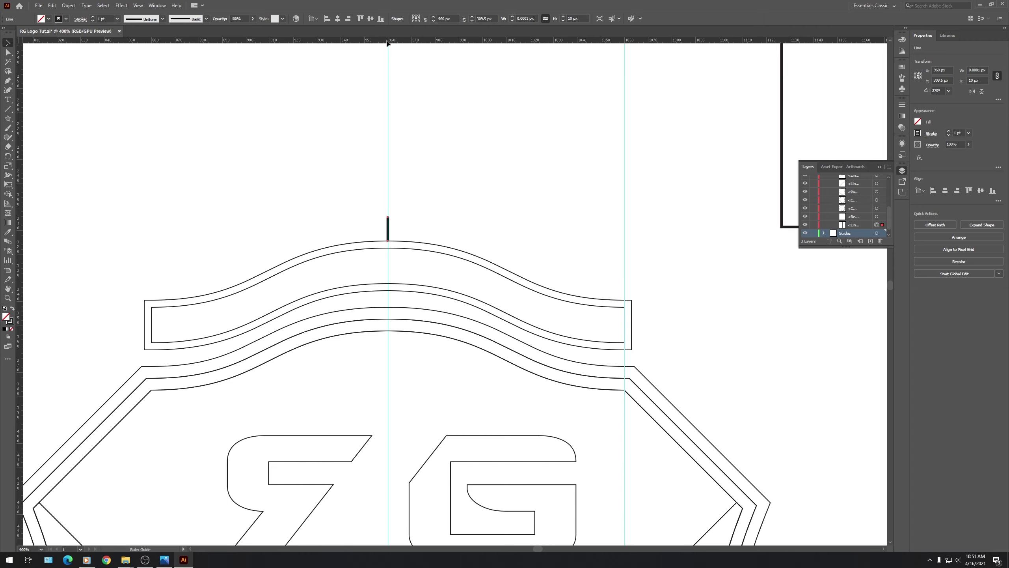
{"action": "left_click_drag", "start_coordinate": [388, 216], "coordinate": [389, 218]}
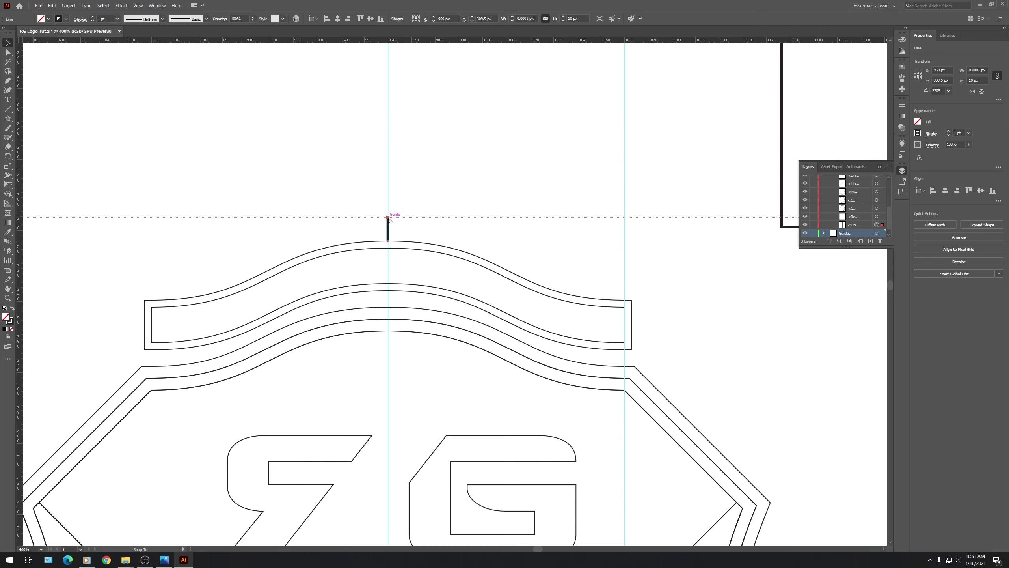
{"action": "left_click", "coordinate": [432, 160]}
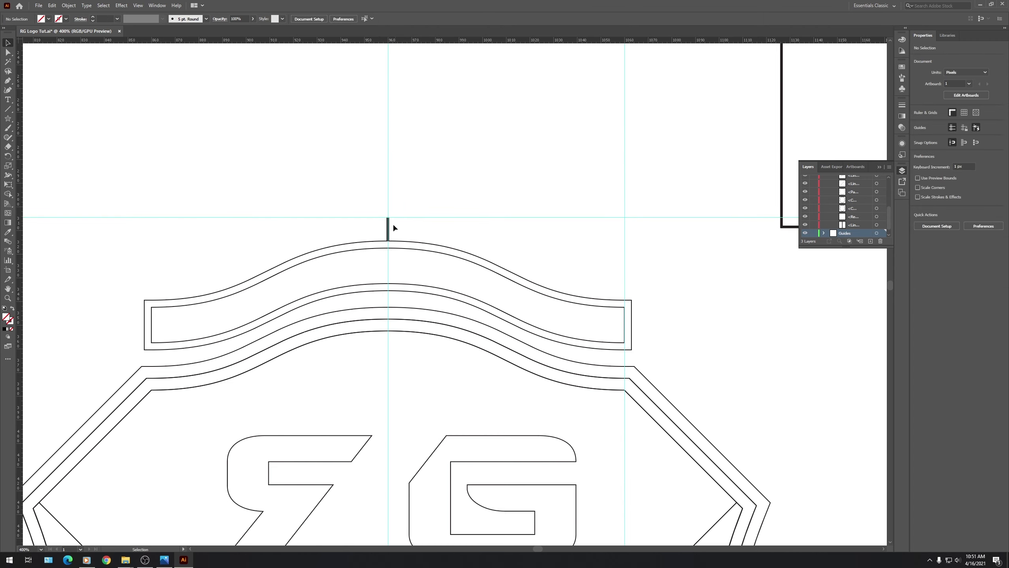
{"action": "left_click_drag", "start_coordinate": [394, 226], "coordinate": [543, 158]}
{"action": "left_click", "coordinate": [581, 201]}
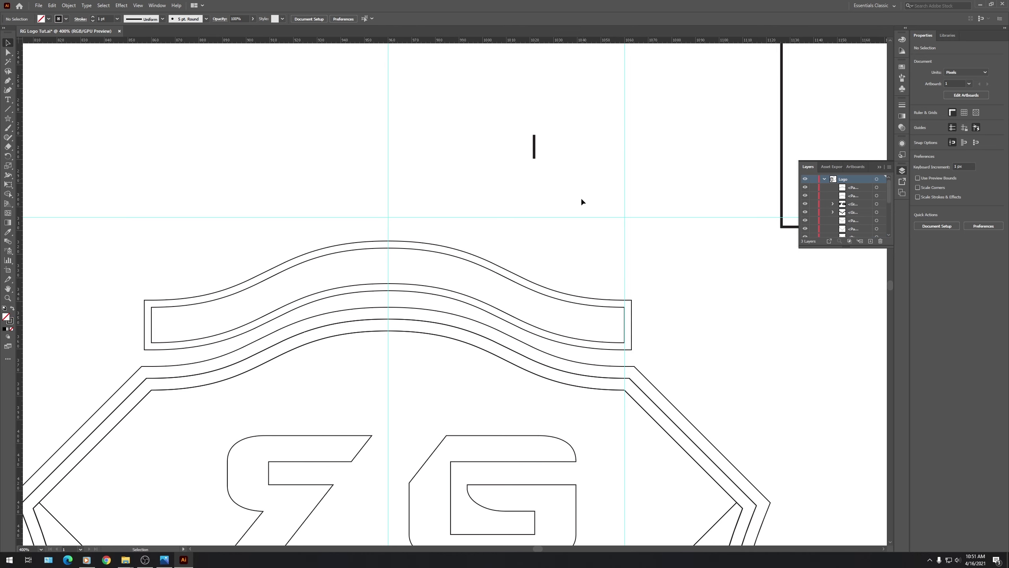
{"action": "left_click", "coordinate": [534, 148]}
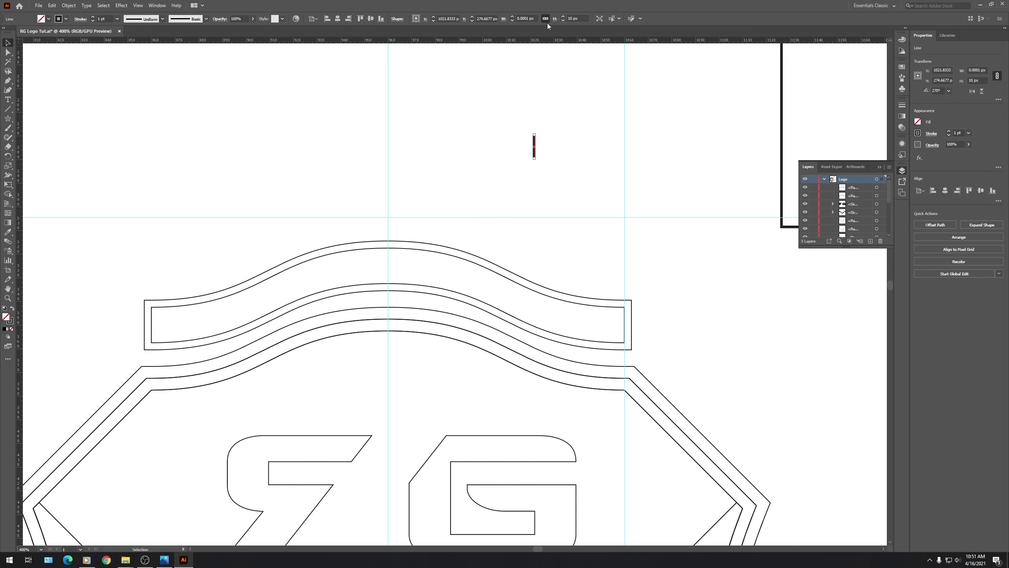
Stretch the line to 140 px and snap its end to the guide intersection.
{"action": "left_click", "coordinate": [578, 18]}
{"action": "type", "text": "140"}
{"action": "key", "text": "Return"}
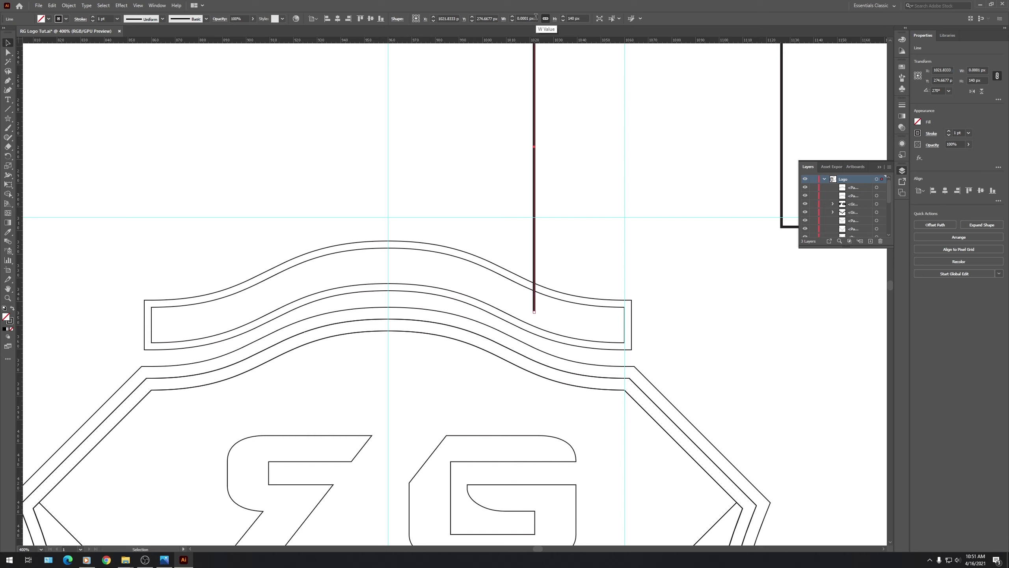
{"action": "left_click", "coordinate": [540, 308]}
{"action": "left_click_drag", "start_coordinate": [534, 312], "coordinate": [388, 218]}
{"action": "scroll", "coordinate": [387, 218], "scroll_direction": "up", "scroll_amount": 3}
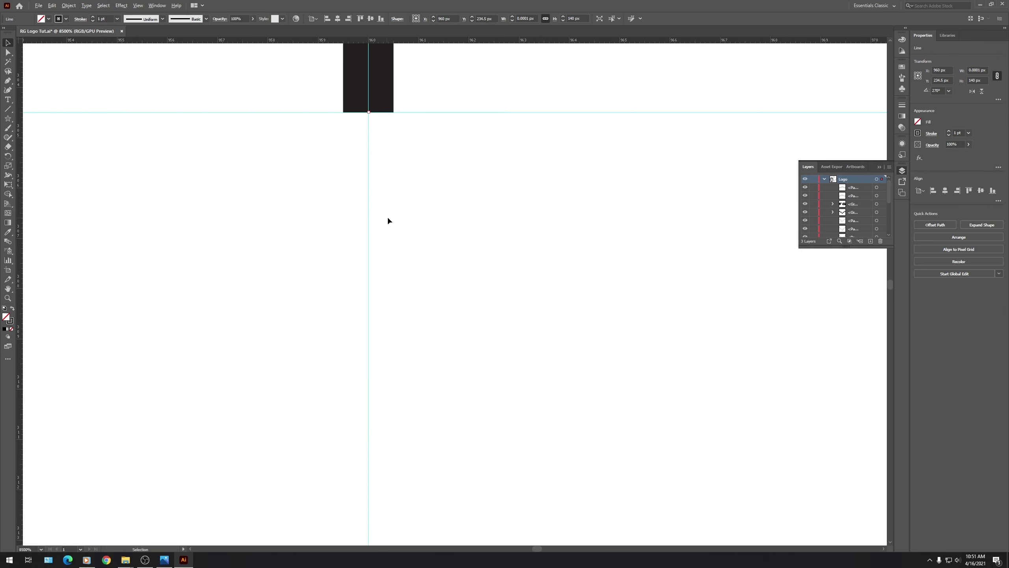
{"action": "scroll", "coordinate": [388, 220], "scroll_direction": "down", "scroll_amount": 6}
{"action": "scroll", "coordinate": [380, 167], "scroll_direction": "up", "scroll_amount": 2}
{"action": "scroll", "coordinate": [426, 286], "scroll_direction": "up", "scroll_amount": 3}
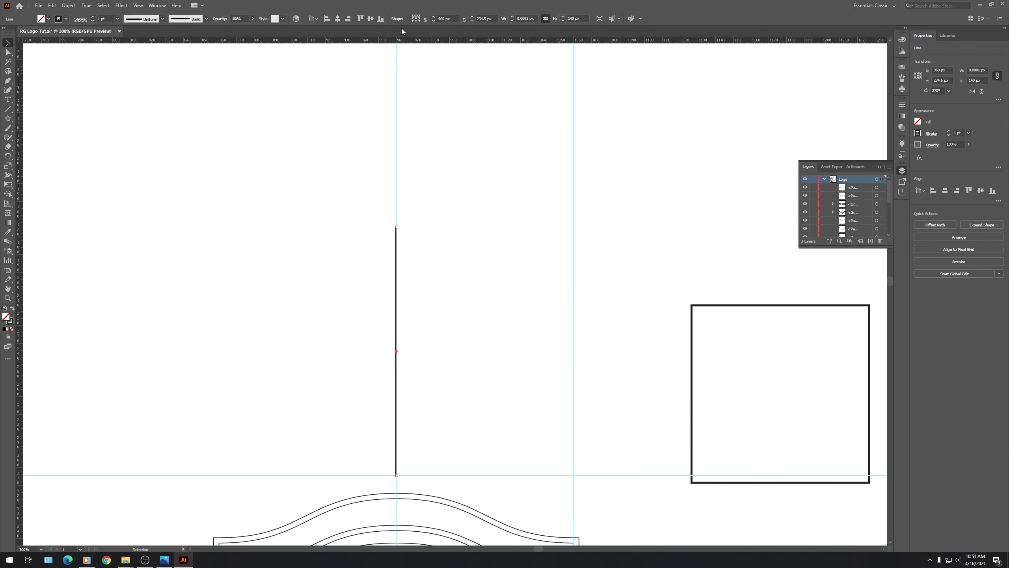
{"action": "scroll", "coordinate": [845, 216], "scroll_direction": "down", "scroll_amount": 5}
Add a horizontal guide at the line's end point, then move the line right of the square.
{"action": "left_click", "coordinate": [847, 225]}
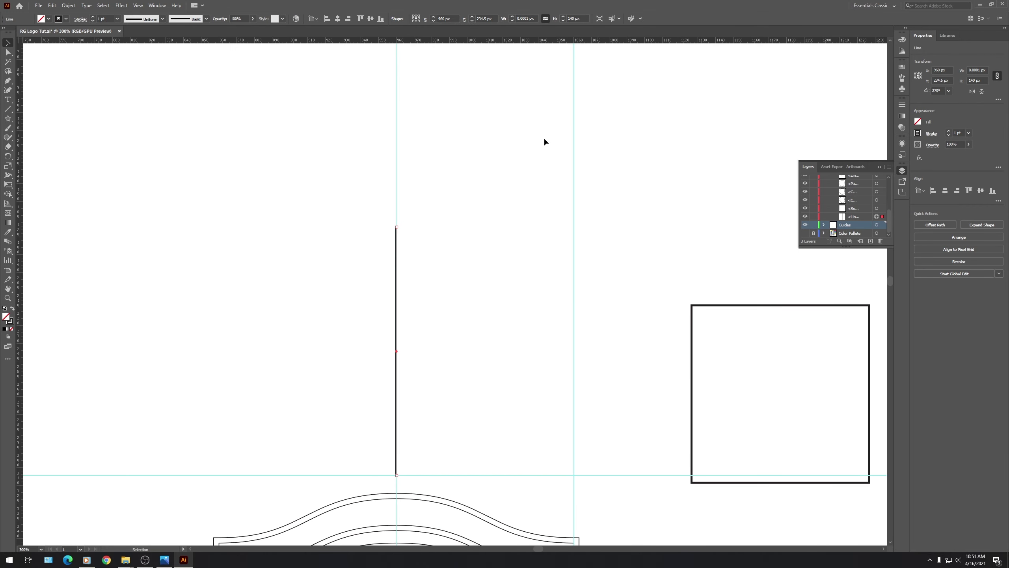
{"action": "left_click_drag", "start_coordinate": [397, 42], "coordinate": [398, 228]}
{"action": "left_click", "coordinate": [444, 178]}
{"action": "scroll", "coordinate": [413, 173], "scroll_direction": "down", "scroll_amount": 4}
{"action": "left_click_drag", "start_coordinate": [404, 196], "coordinate": [604, 208]}
{"action": "left_click", "coordinate": [532, 190]}
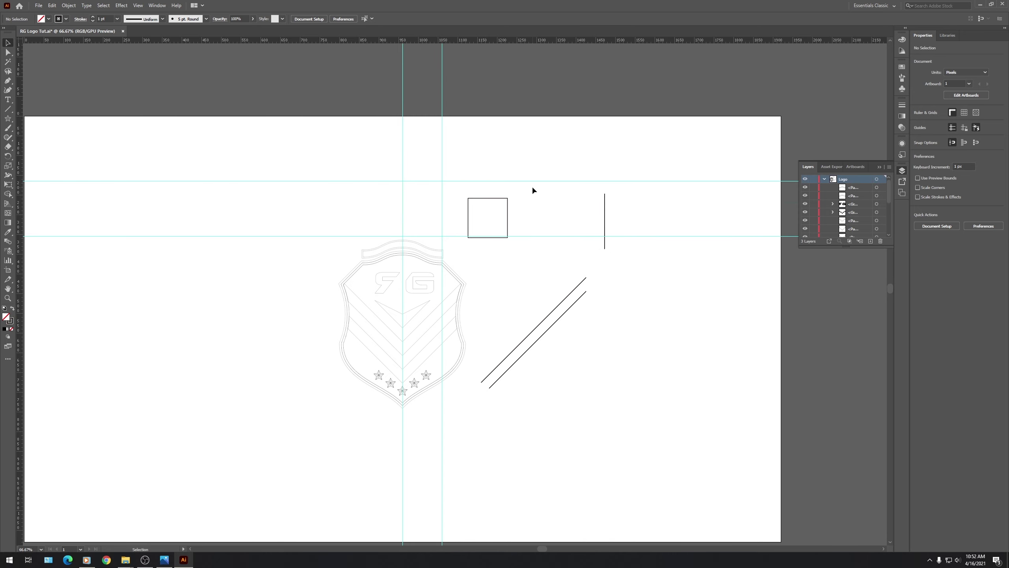
Resize the square to 60 px and snap its corner to the guide intersection.
{"action": "left_click", "coordinate": [483, 198]}
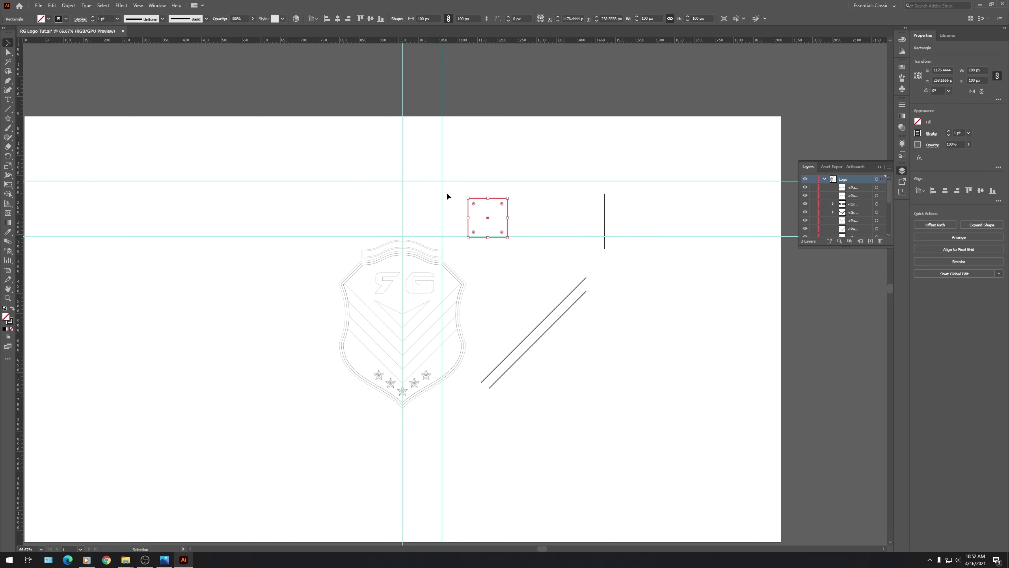
{"action": "left_click", "coordinate": [709, 17]}
{"action": "type", "text": "60"}
{"action": "key", "text": "Return"}
{"action": "left_click", "coordinate": [524, 198]}
{"action": "scroll", "coordinate": [476, 205], "scroll_direction": "up", "scroll_amount": 2}
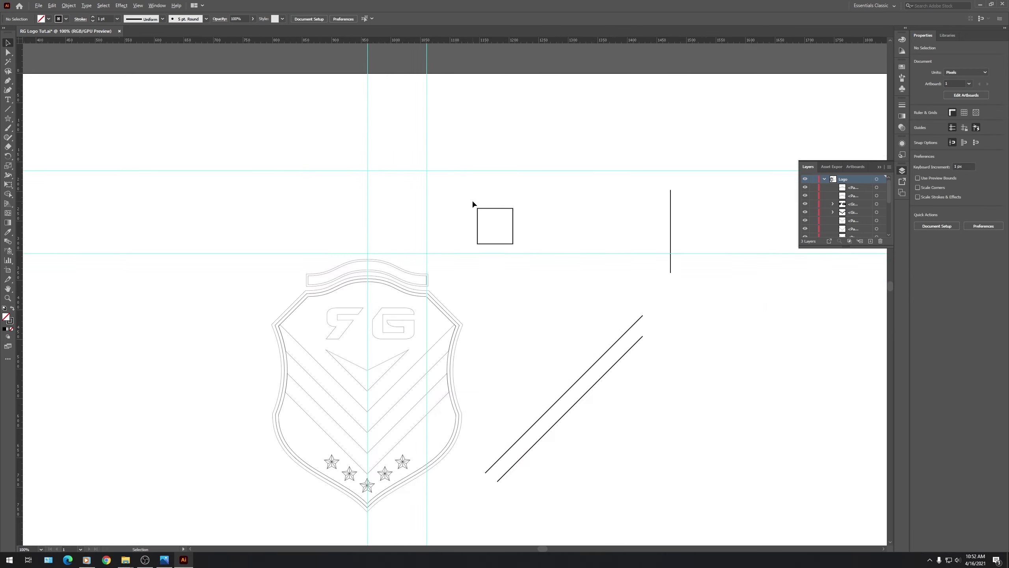
{"action": "left_click_drag", "start_coordinate": [487, 214], "coordinate": [320, 157]}
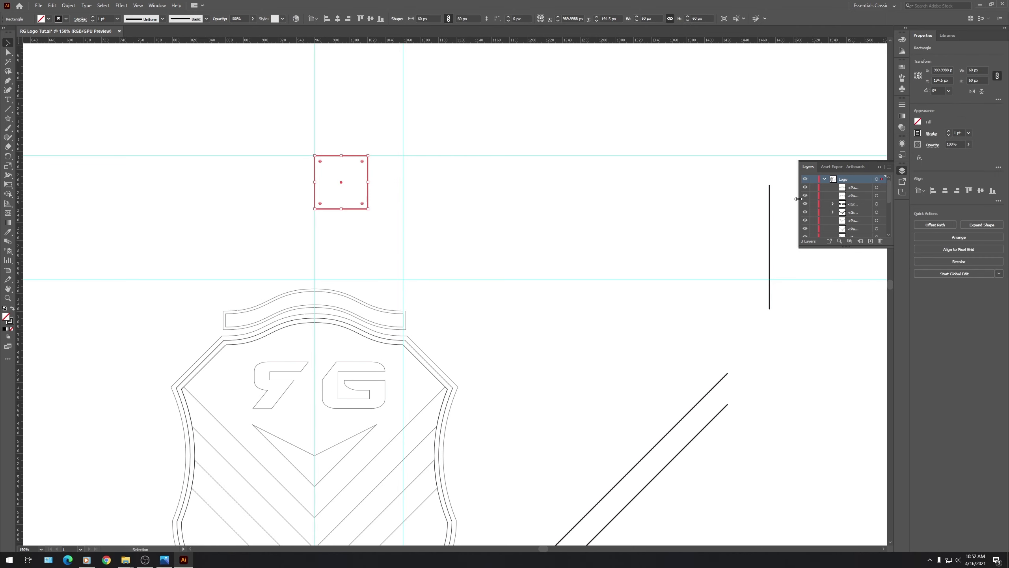
{"action": "scroll", "coordinate": [846, 215], "scroll_direction": "down", "scroll_amount": 3}
Add guides along the square's right and bottom edges, then move the square right.
{"action": "left_click", "coordinate": [846, 227]}
{"action": "scroll", "coordinate": [309, 167], "scroll_direction": "up", "scroll_amount": 5}
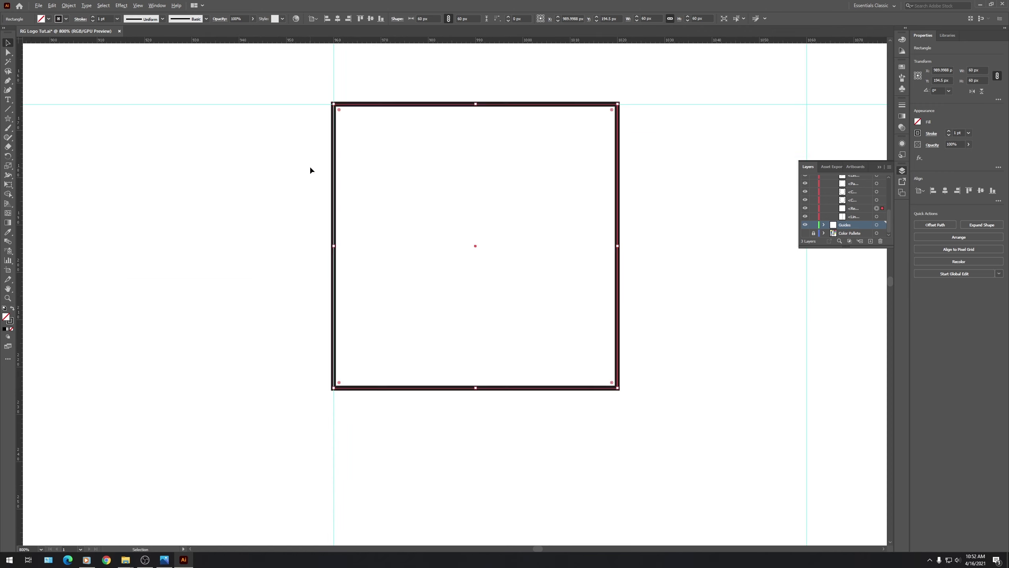
{"action": "left_click_drag", "start_coordinate": [19, 171], "coordinate": [618, 240]}
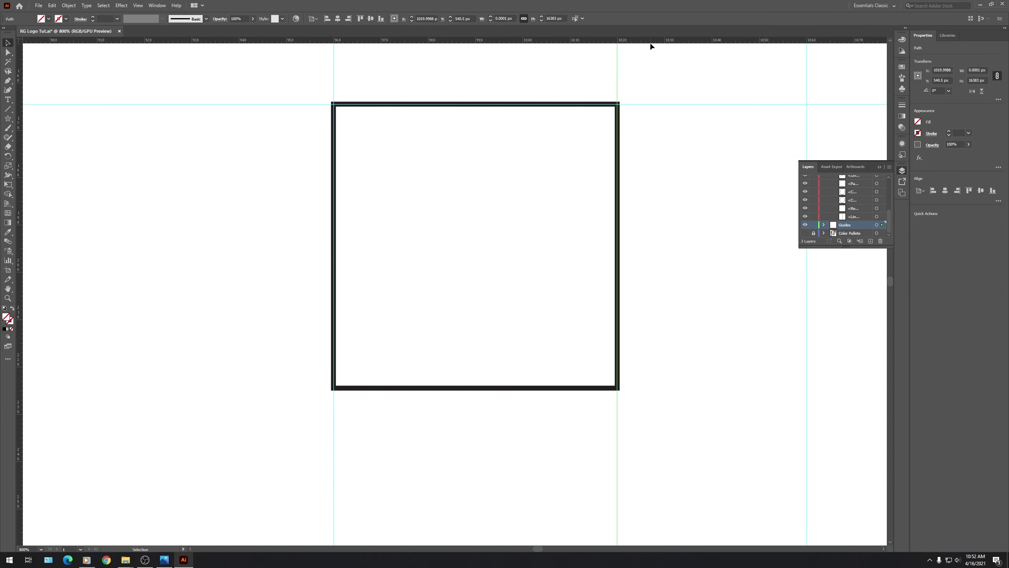
{"action": "left_click_drag", "start_coordinate": [653, 41], "coordinate": [588, 387]}
{"action": "left_click", "coordinate": [721, 232]}
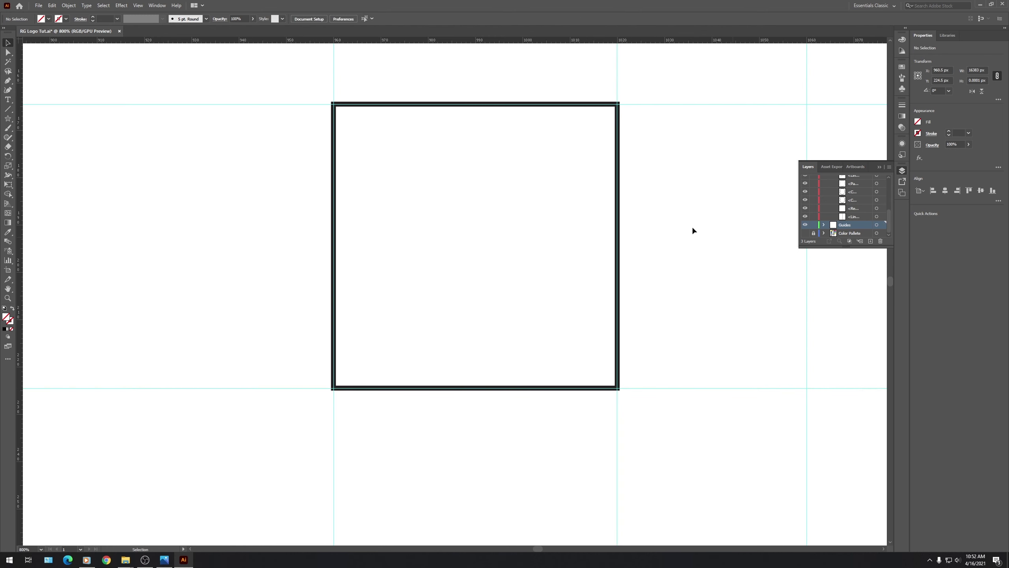
{"action": "scroll", "coordinate": [306, 153], "scroll_direction": "down", "scroll_amount": 2}
{"action": "scroll", "coordinate": [307, 155], "scroll_direction": "down", "scroll_amount": 1}
{"action": "left_click_drag", "start_coordinate": [372, 139], "coordinate": [648, 137]}
{"action": "left_click", "coordinate": [594, 90]}
{"action": "scroll", "coordinate": [338, 149], "scroll_direction": "down", "scroll_amount": 1}
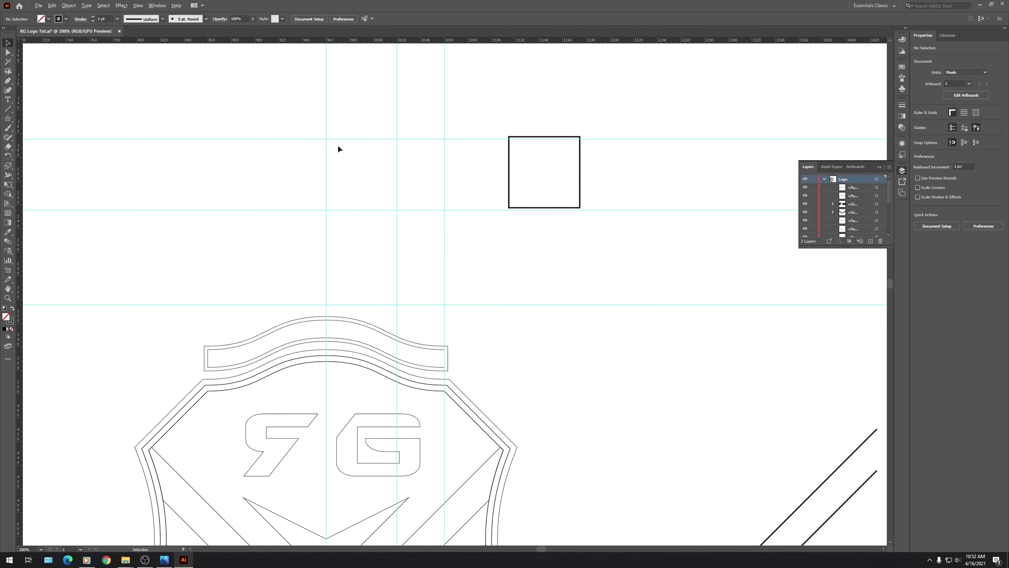
Switch to the Paintbrush with a 0.25 pt CMYK Green stroke.
{"action": "scroll", "coordinate": [432, 187], "scroll_direction": "up", "scroll_amount": 1}
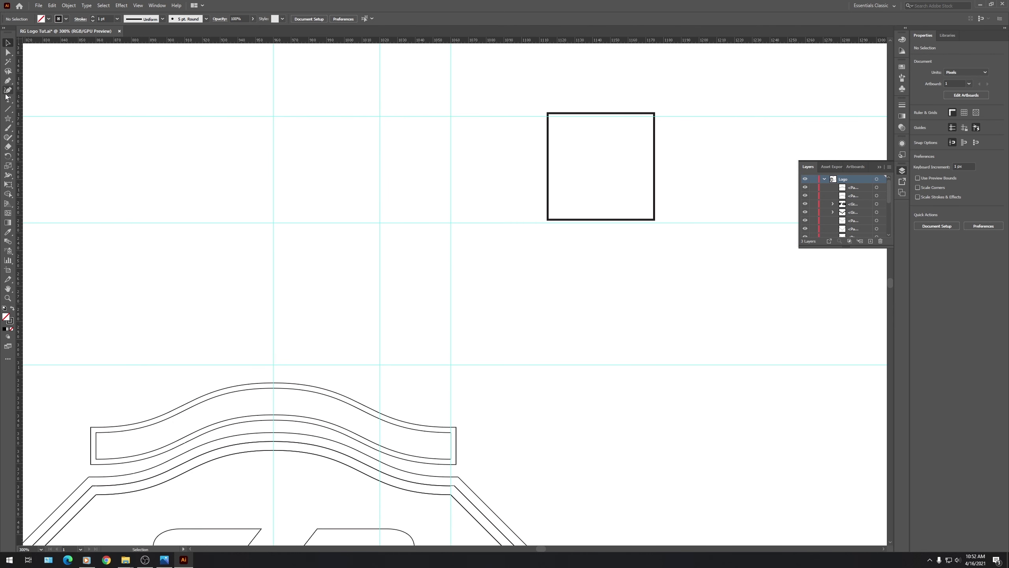
{"action": "left_click", "coordinate": [7, 128]}
{"action": "left_click", "coordinate": [129, 93]}
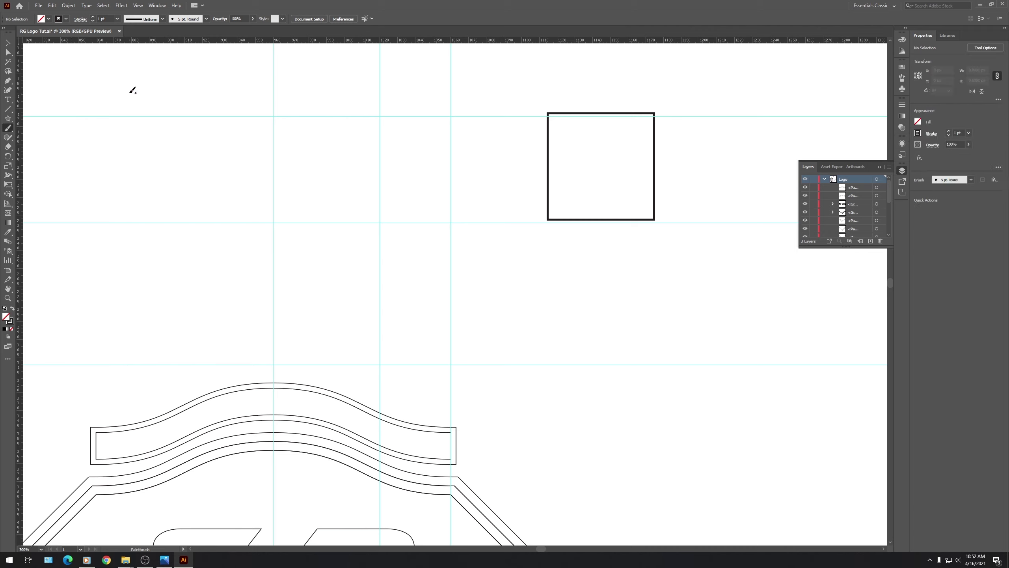
{"action": "left_click", "coordinate": [93, 21]}
{"action": "left_click", "coordinate": [93, 21]}
{"action": "left_click", "coordinate": [93, 21]}
{"action": "left_click", "coordinate": [67, 19]}
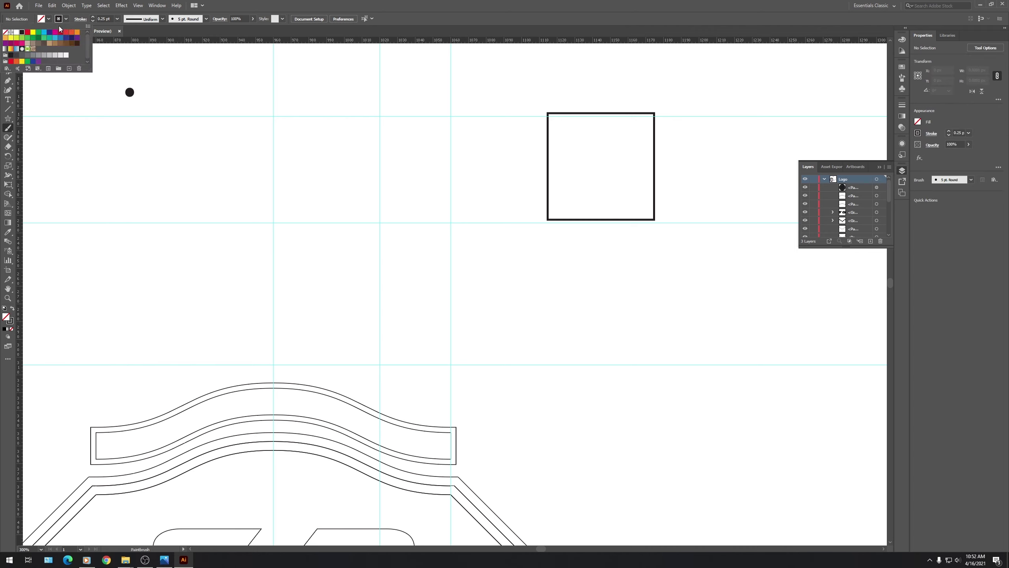
{"action": "left_click", "coordinate": [38, 36]}
Draw the first green curve of the emblem along the guides.
{"action": "scroll", "coordinate": [314, 116], "scroll_direction": "up", "scroll_amount": 3}
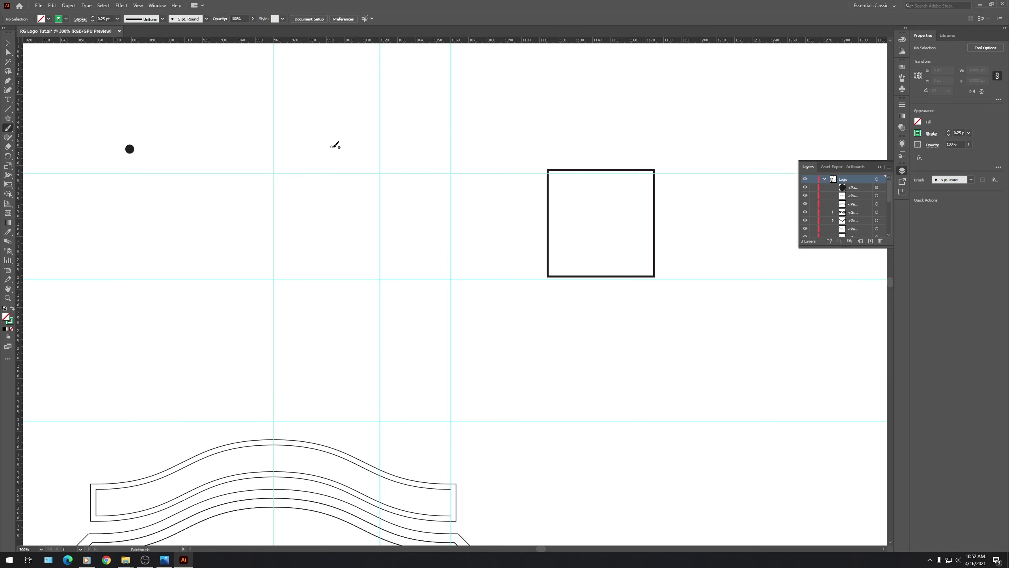
{"action": "scroll", "coordinate": [336, 144], "scroll_direction": "down", "scroll_amount": 3}
{"action": "scroll", "coordinate": [282, 139], "scroll_direction": "down", "scroll_amount": 3}
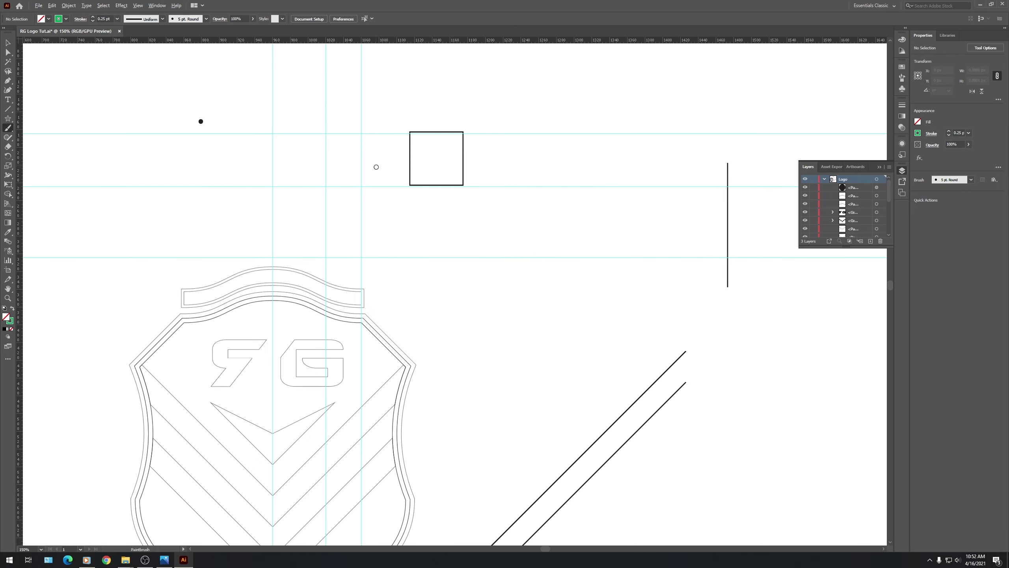
{"action": "scroll", "coordinate": [358, 159], "scroll_direction": "up", "scroll_amount": 1}
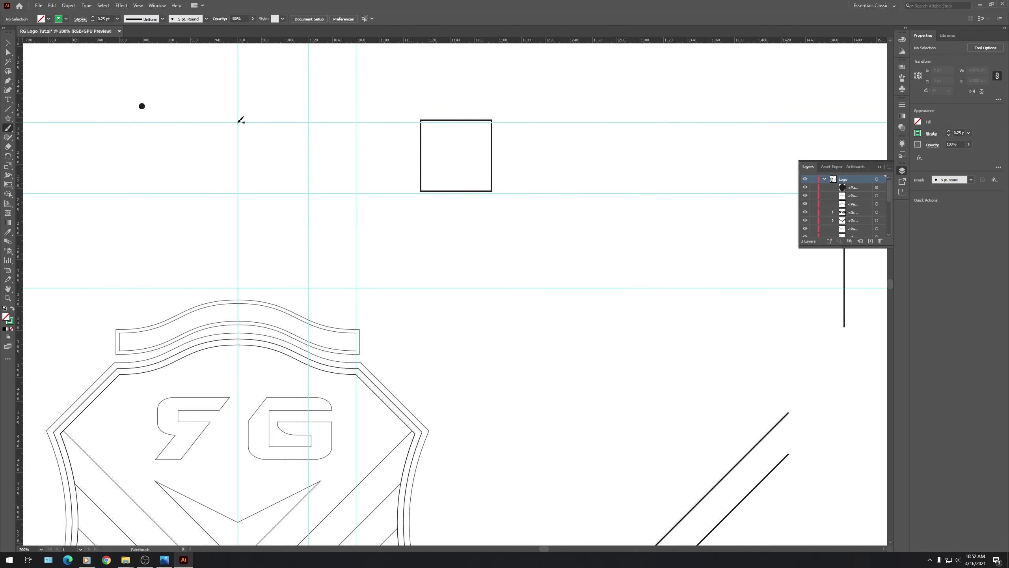
{"action": "mouse_move", "coordinate": [238, 122]}
{"action": "left_mouse_down"}
{"action": "mouse_move", "coordinate": [268, 170]}
{"action": "mouse_move", "coordinate": [308, 192]}
{"action": "mouse_move", "coordinate": [301, 233]}
{"action": "mouse_move", "coordinate": [332, 249]}
{"action": "mouse_move", "coordinate": [359, 246]}
{"action": "mouse_move", "coordinate": [372, 231]}
{"action": "mouse_move", "coordinate": [374, 211]}
{"action": "mouse_move", "coordinate": [356, 194]}
{"action": "mouse_move", "coordinate": [384, 187]}
{"action": "mouse_move", "coordinate": [448, 134]}
{"action": "mouse_move", "coordinate": [403, 193]}
{"action": "mouse_move", "coordinate": [338, 297]}
{"action": "left_mouse_up"}
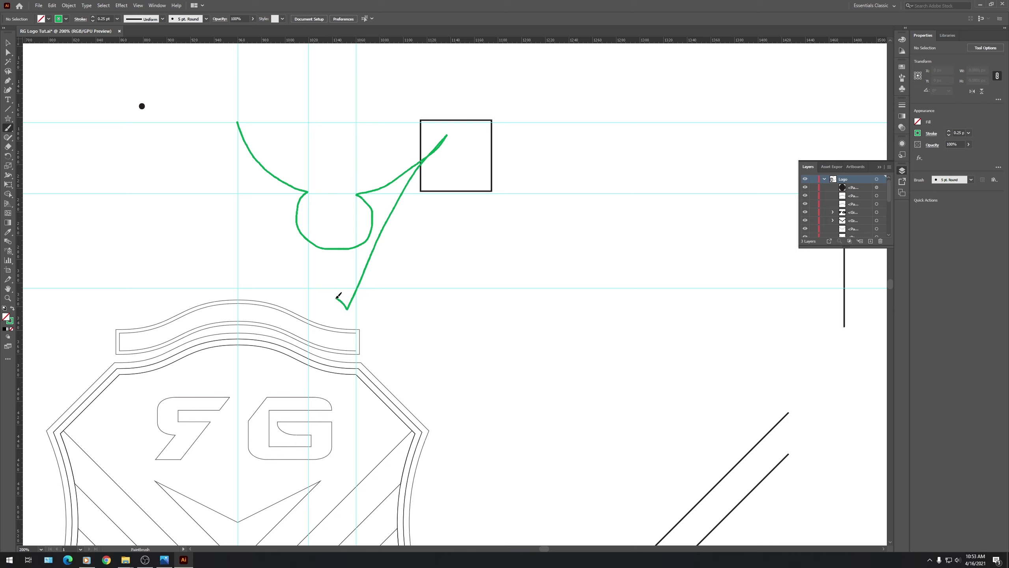
Draw the green bottom sweep leftward, then move the square further right.
{"action": "left_click_drag", "start_coordinate": [347, 309], "coordinate": [237, 285]}
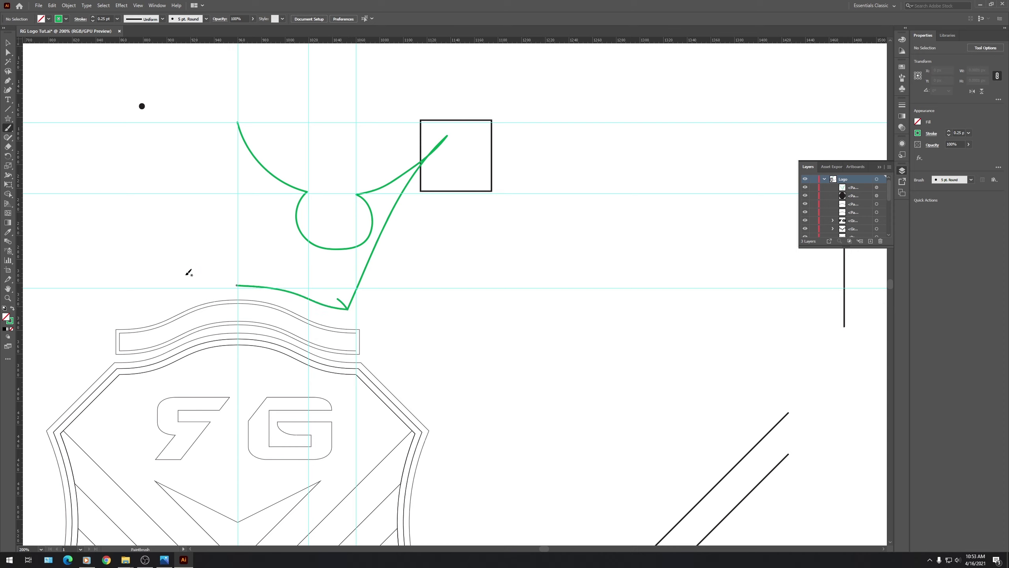
{"action": "key", "text": "v"}
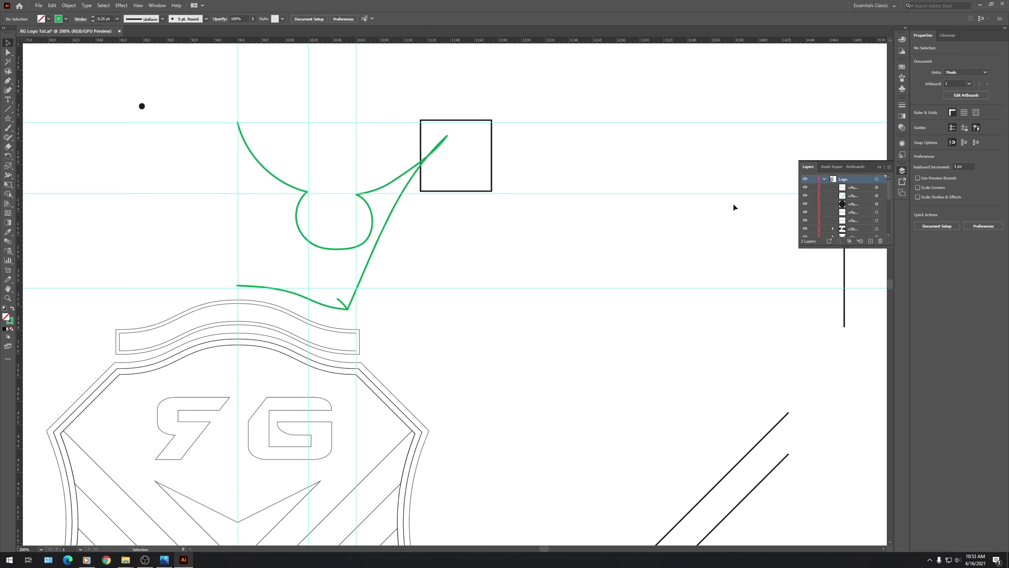
{"action": "left_click_drag", "start_coordinate": [492, 142], "coordinate": [614, 153]}
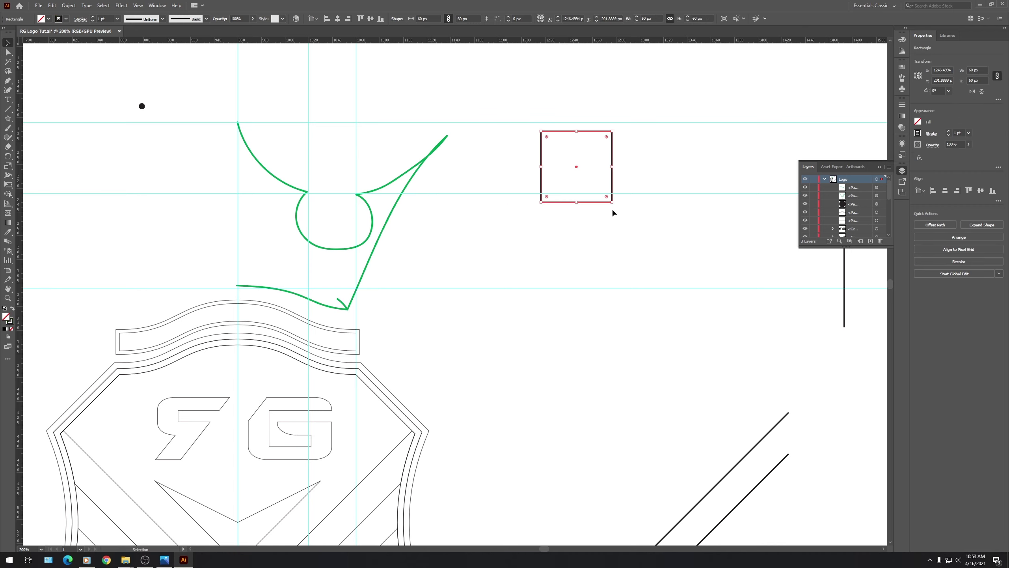
Delete the stray dot, top guide and both diagonal lines, then place the vertical line beside the green tip.
{"action": "left_click_drag", "start_coordinate": [151, 104], "coordinate": [229, 117]}
{"action": "key", "text": "Delete"}
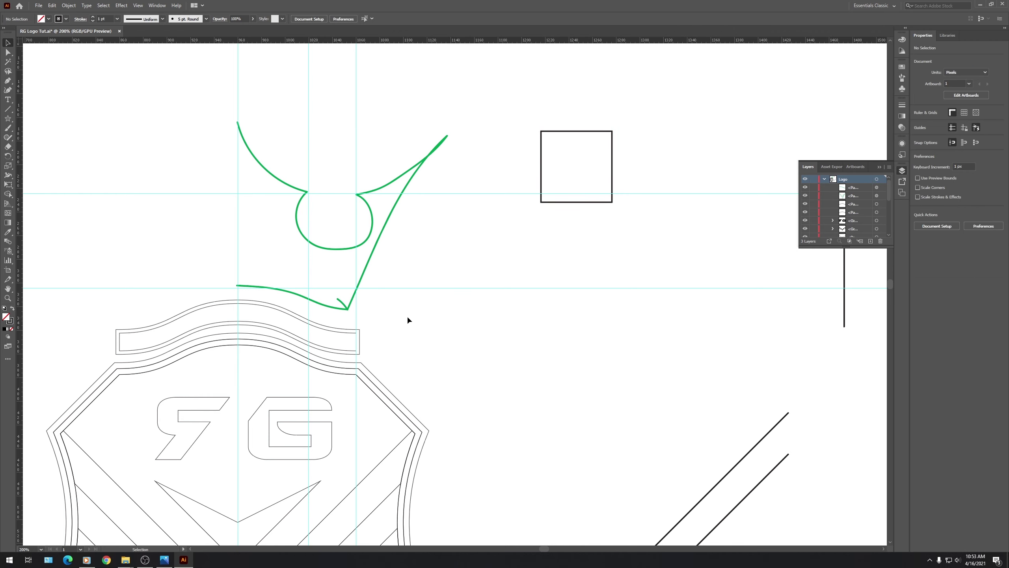
{"action": "scroll", "coordinate": [312, 200], "scroll_direction": "up", "scroll_amount": 2}
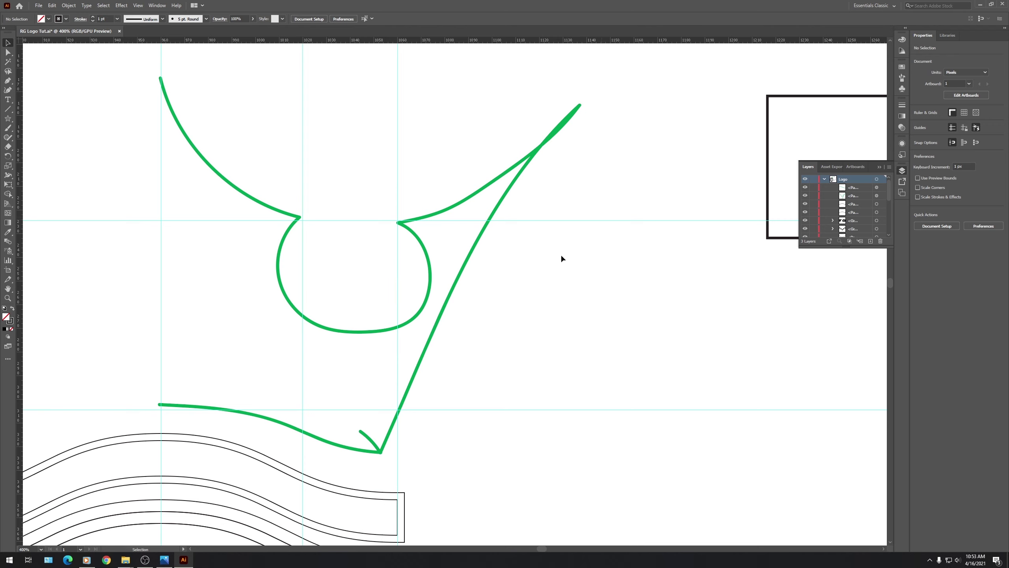
{"action": "key", "text": "ctrl+1"}
{"action": "left_click_drag", "start_coordinate": [520, 347], "coordinate": [614, 450]}
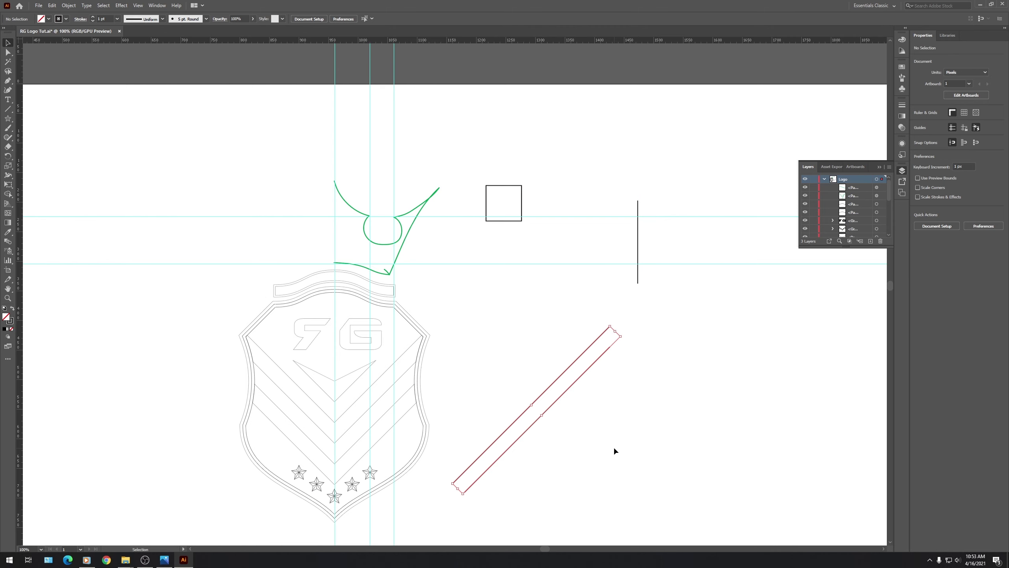
{"action": "key", "text": "Delete"}
{"action": "left_click_drag", "start_coordinate": [638, 250], "coordinate": [423, 188]}
{"action": "scroll", "coordinate": [369, 227], "scroll_direction": "up", "scroll_amount": 3}
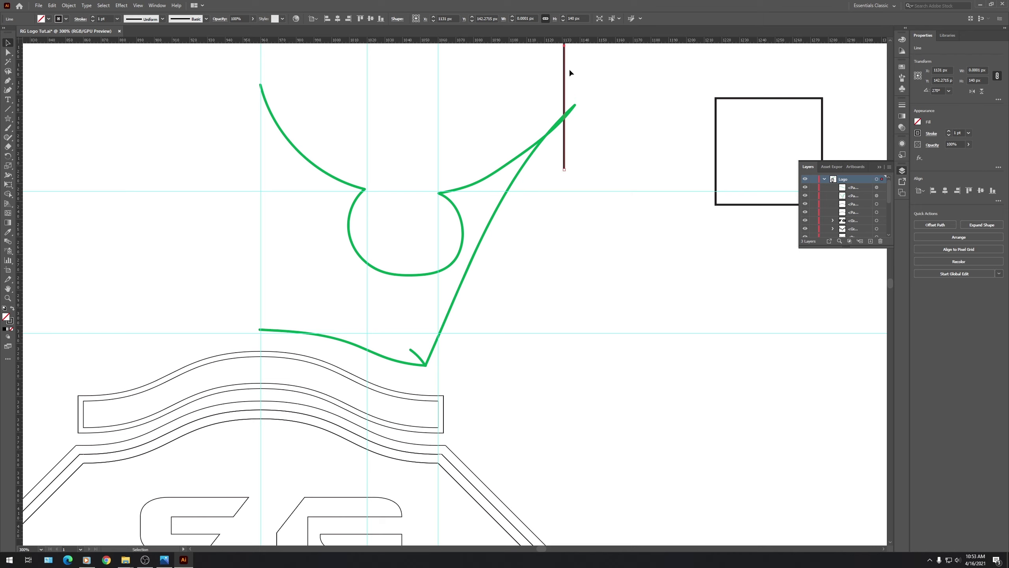
Shorten the vertical line to 25 px and place it on the loop's guide intersection.
{"action": "left_click_drag", "start_coordinate": [564, 70], "coordinate": [606, 167]}
{"action": "left_click", "coordinate": [575, 18]}
{"action": "type", "text": "25"}
{"action": "key", "text": "Return"}
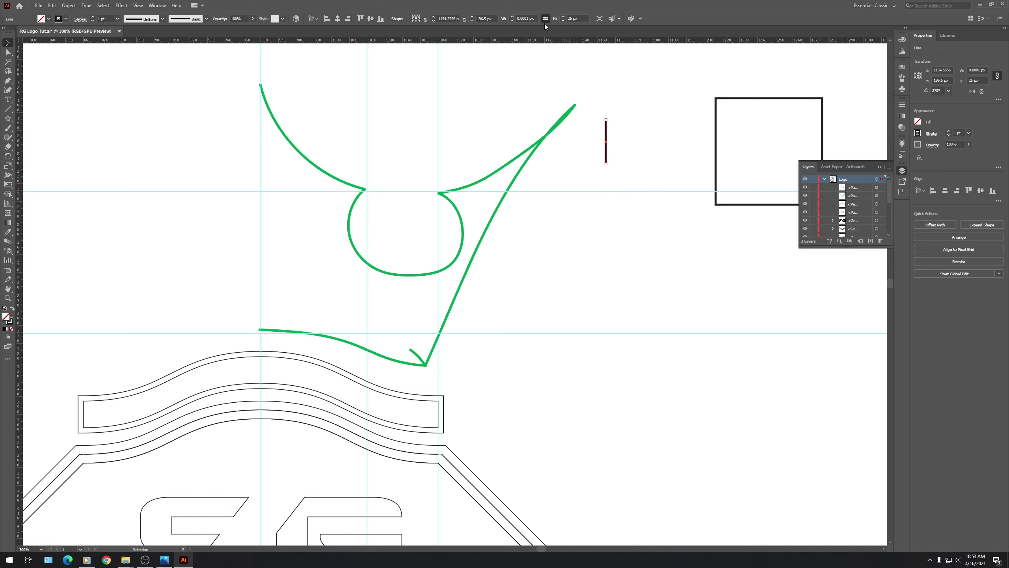
{"action": "left_click", "coordinate": [646, 137]}
{"action": "left_click_drag", "start_coordinate": [607, 119], "coordinate": [368, 191]}
{"action": "scroll", "coordinate": [370, 190], "scroll_direction": "up", "scroll_amount": 6}
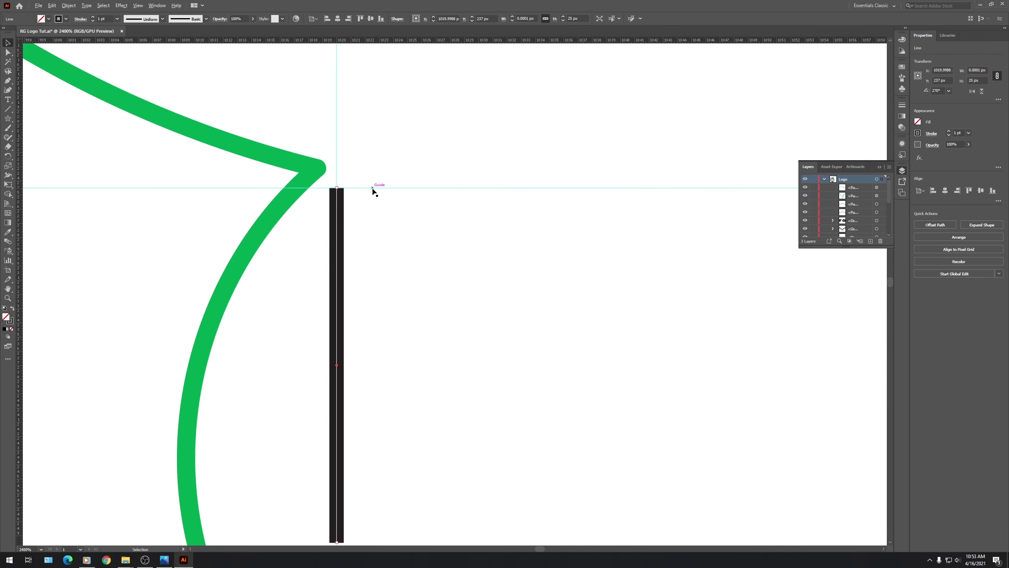
{"action": "scroll", "coordinate": [348, 185], "scroll_direction": "down", "scroll_amount": 4}
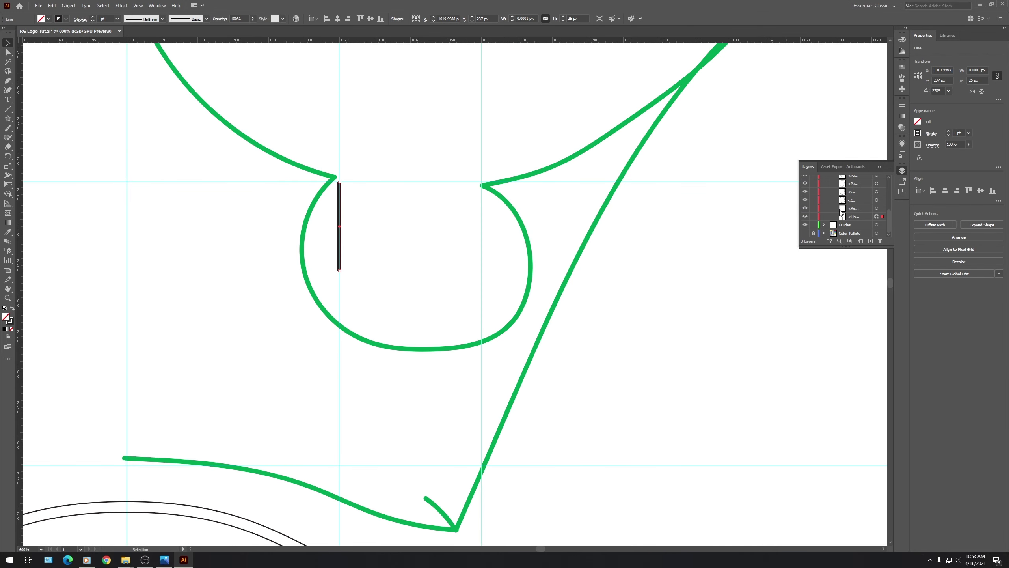
Add a guide on the Guides layer from the 25 px marker, then move the marker to the upper right.
{"action": "left_click", "coordinate": [824, 178]}
{"action": "left_click", "coordinate": [846, 188]}
{"action": "left_click_drag", "start_coordinate": [352, 40], "coordinate": [343, 270]}
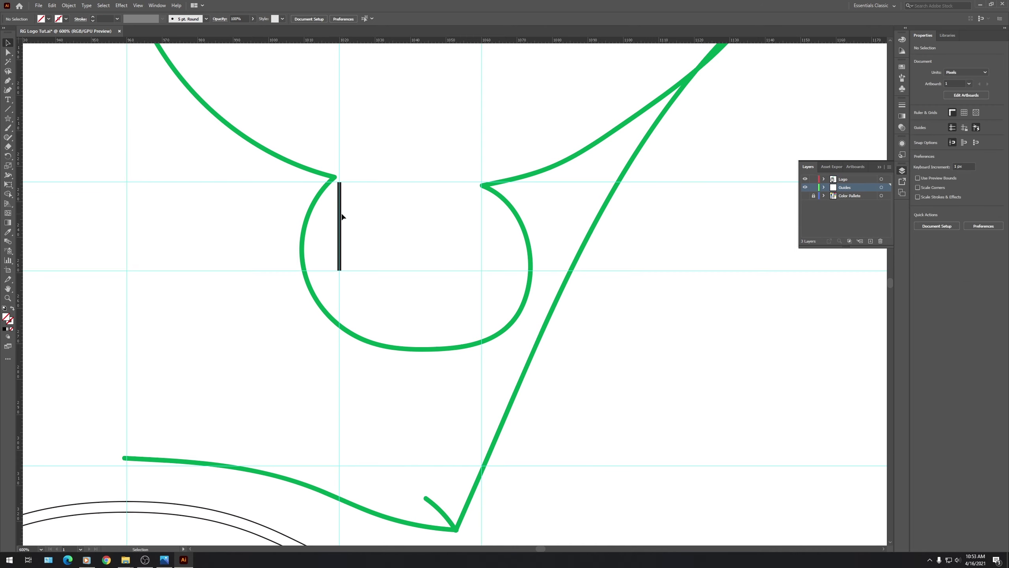
{"action": "key", "text": "ctrl+z"}
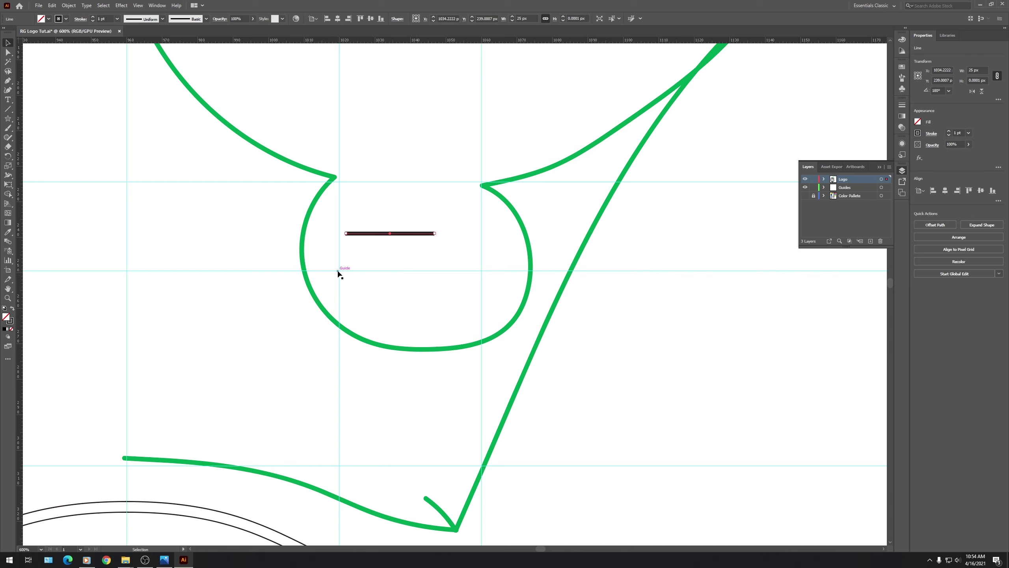
{"action": "left_click_drag", "start_coordinate": [364, 234], "coordinate": [393, 270]}
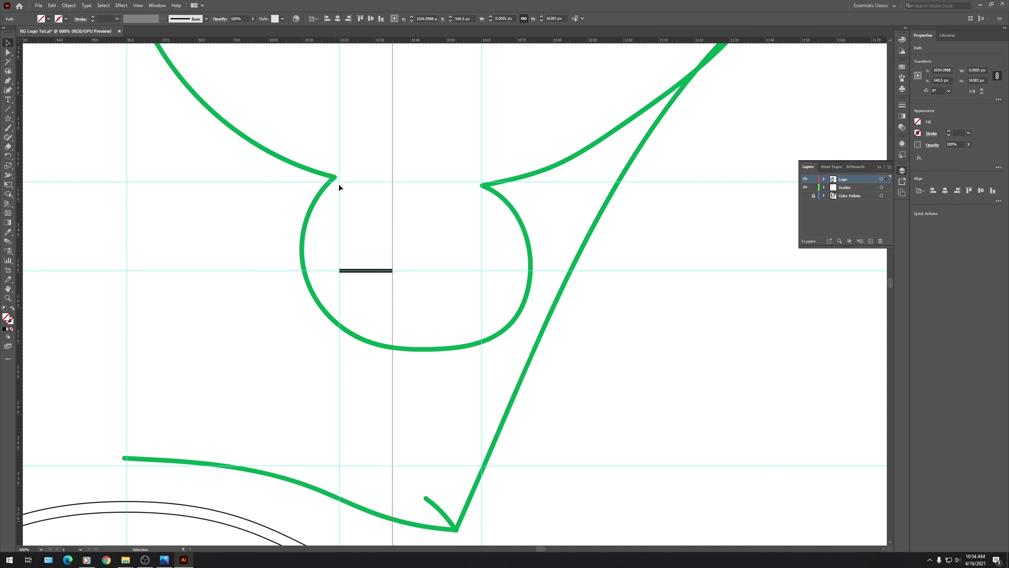
{"action": "left_click_drag", "start_coordinate": [377, 271], "coordinate": [586, 84]}
{"action": "scroll", "coordinate": [424, 174], "scroll_direction": "down", "scroll_amount": 3}
Draw an ellipse and resize it to a 60 px circle.
{"action": "key", "text": "l"}
{"action": "left_click_drag", "start_coordinate": [162, 100], "coordinate": [297, 234]}
{"action": "key", "text": "v"}
{"action": "left_click", "coordinate": [610, 17]}
{"action": "key", "text": "Tab"}
{"action": "type", "text": "60"}
{"action": "key", "text": "Return"}
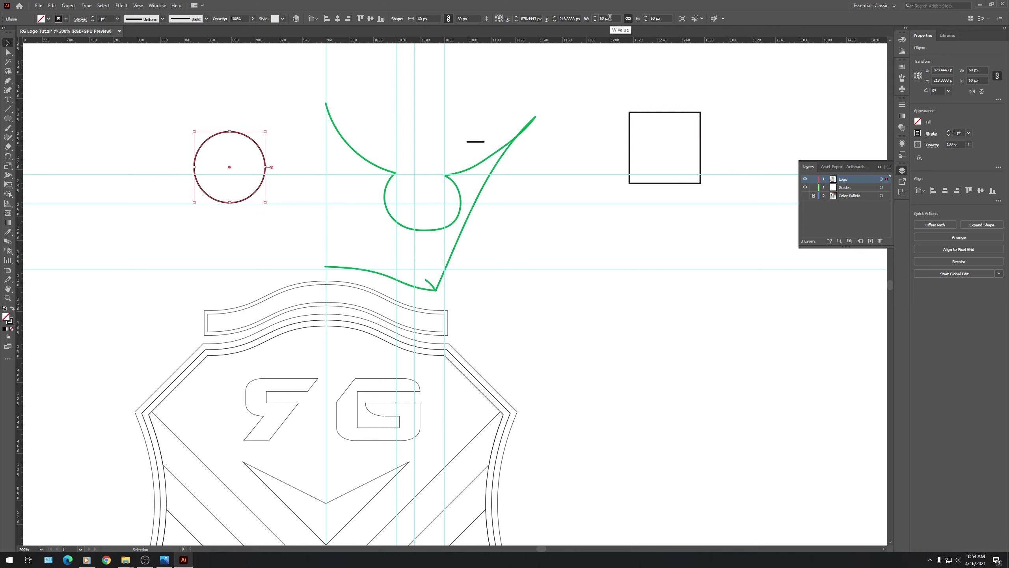
{"action": "left_click", "coordinate": [235, 136]}
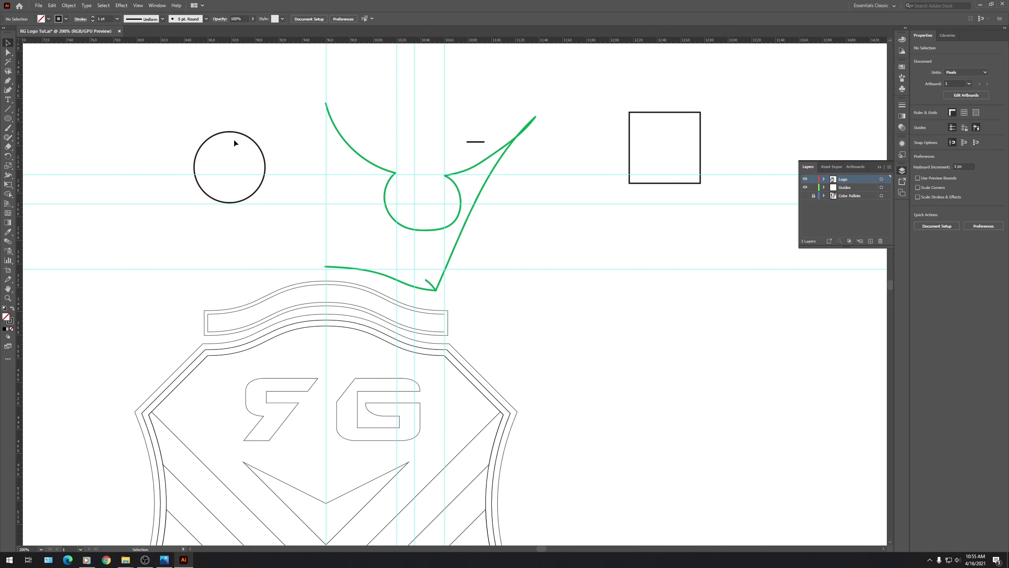
Move the circle onto the green loop, align it with the guide, and shift the vertical guide slightly right.
{"action": "left_click", "coordinate": [229, 132]}
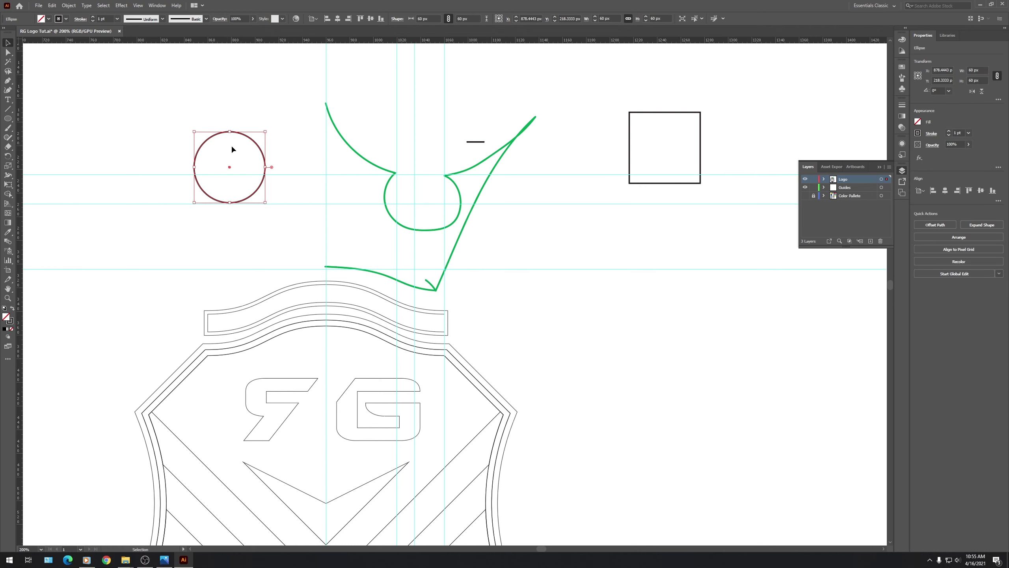
{"action": "left_click_drag", "start_coordinate": [234, 167], "coordinate": [414, 205]}
{"action": "key", "text": "ctrl+equal"}
{"action": "key", "text": "ctrl+equal"}
{"action": "key", "text": "ctrl+equal"}
{"action": "key", "text": "ctrl+equal"}
{"action": "key", "text": "ctrl+equal"}
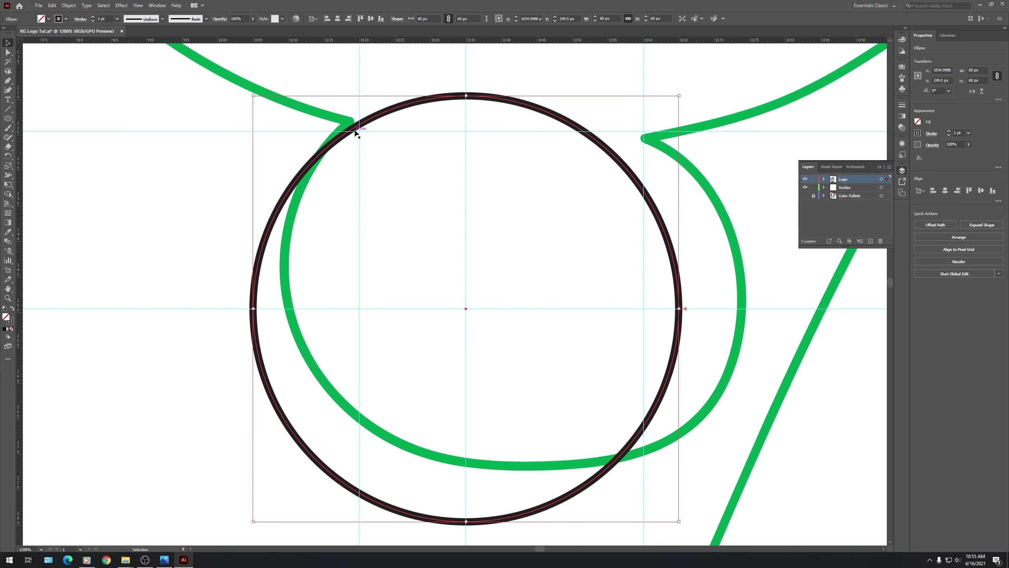
{"action": "scroll", "coordinate": [355, 132], "scroll_direction": "up", "scroll_amount": 3}
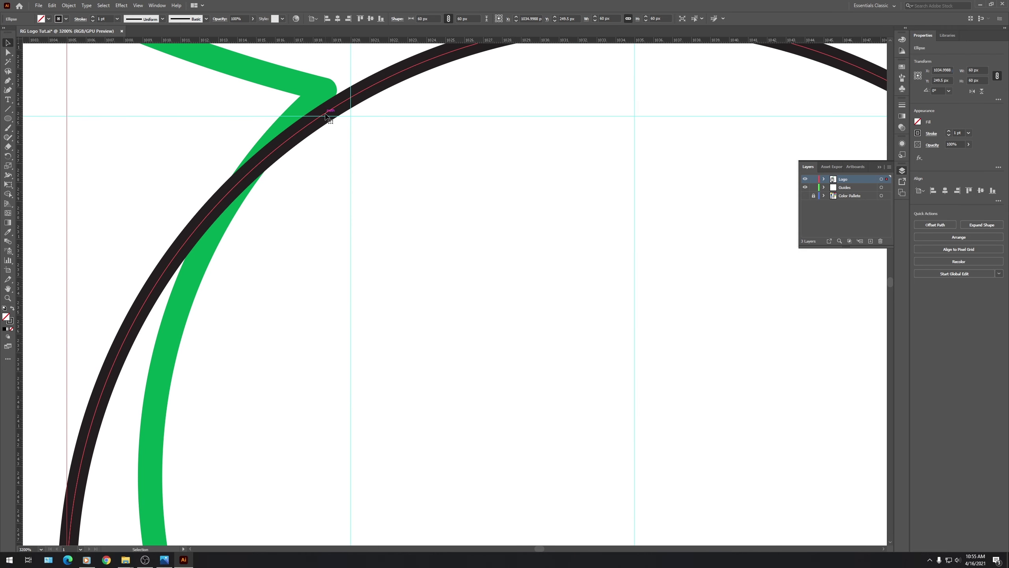
{"action": "left_click_drag", "start_coordinate": [322, 119], "coordinate": [350, 117]}
{"action": "scroll", "coordinate": [462, 246], "scroll_direction": "down", "scroll_amount": 3}
{"action": "scroll", "coordinate": [462, 246], "scroll_direction": "up", "scroll_amount": 3}
{"action": "scroll", "coordinate": [472, 304], "scroll_direction": "up", "scroll_amount": 1}
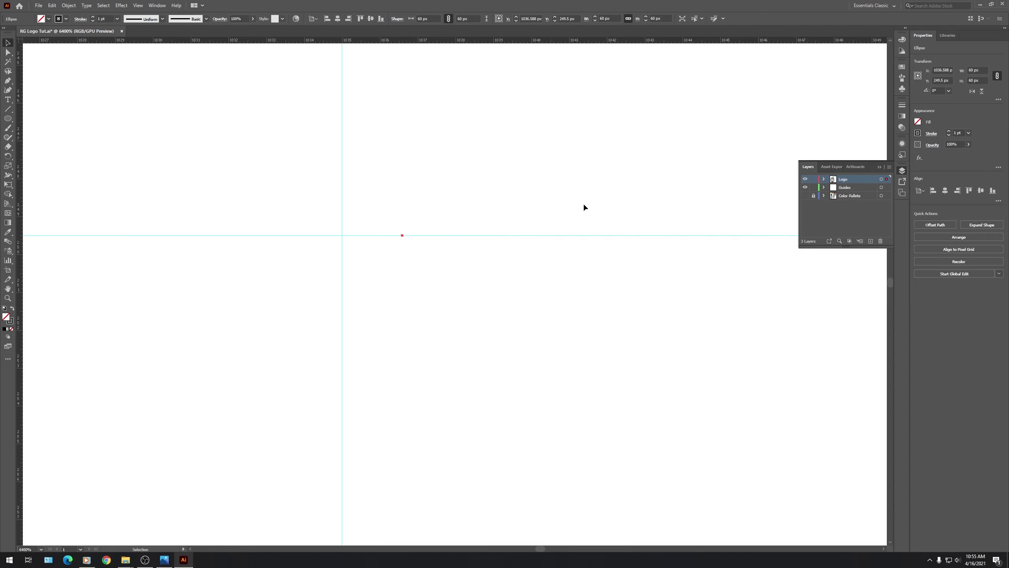
{"action": "left_click_drag", "start_coordinate": [343, 209], "coordinate": [374, 239]}
{"action": "scroll", "coordinate": [449, 226], "scroll_direction": "down", "scroll_amount": 2}
{"action": "scroll", "coordinate": [471, 223], "scroll_direction": "down", "scroll_amount": 1}
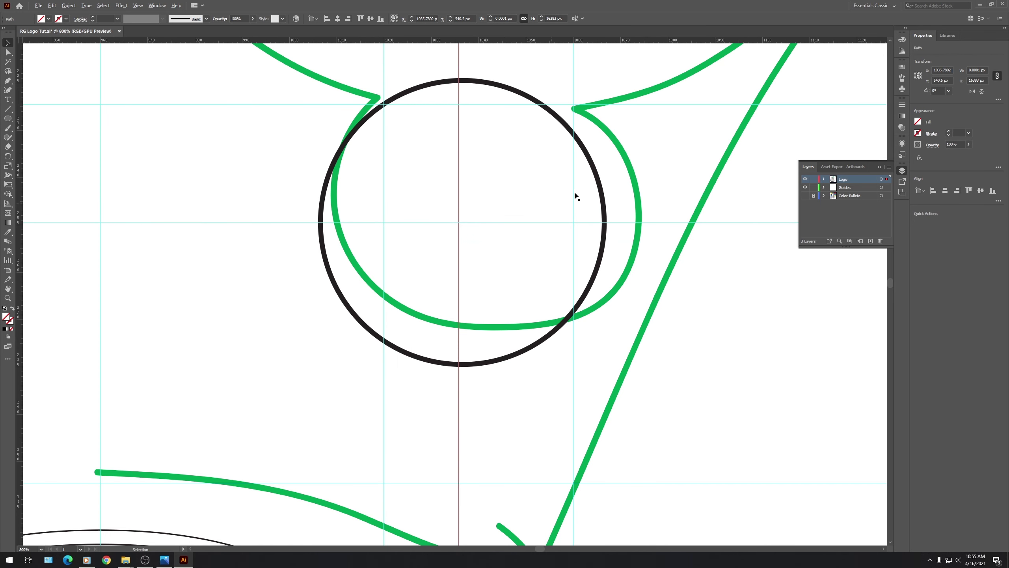
Delete the misplaced vertical guide near the circle.
{"action": "left_click", "coordinate": [590, 158]}
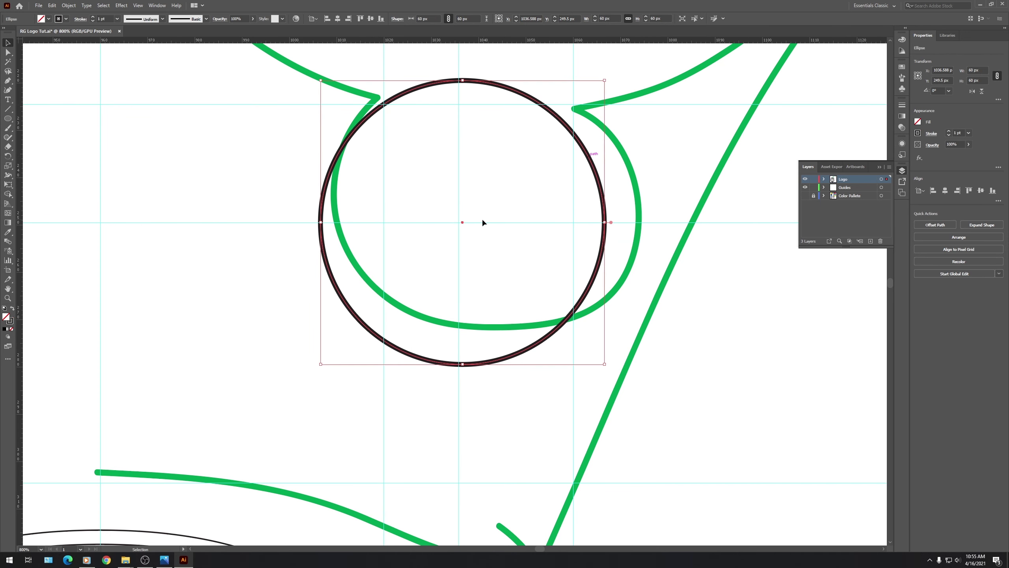
{"action": "scroll", "coordinate": [472, 219], "scroll_direction": "up", "scroll_amount": 1}
{"action": "left_click_drag", "start_coordinate": [447, 226], "coordinate": [456, 232]}
{"action": "left_click", "coordinate": [737, 198]}
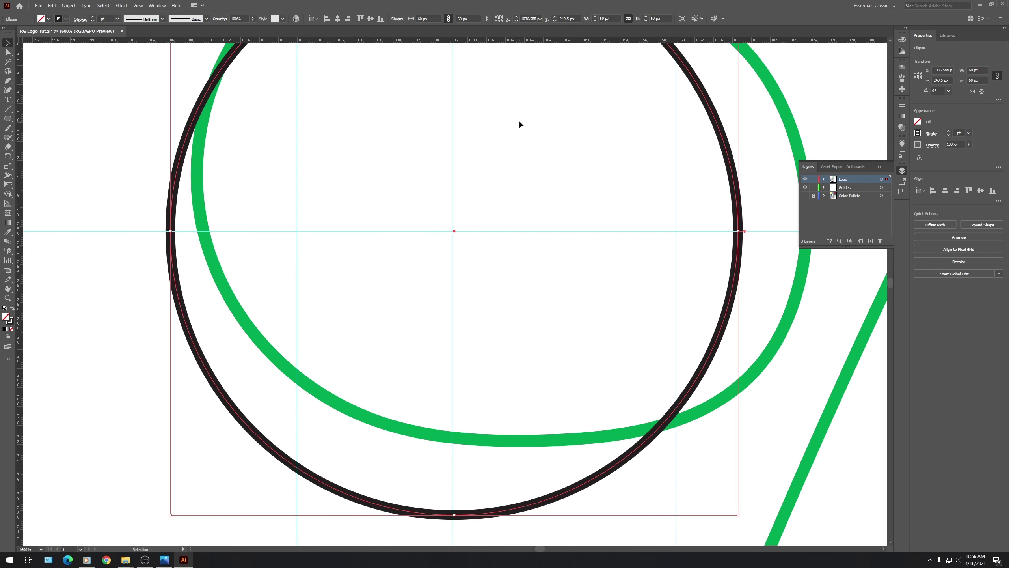
{"action": "left_click", "coordinate": [487, 141]}
{"action": "left_click", "coordinate": [453, 159]}
{"action": "key", "text": "Delete"}
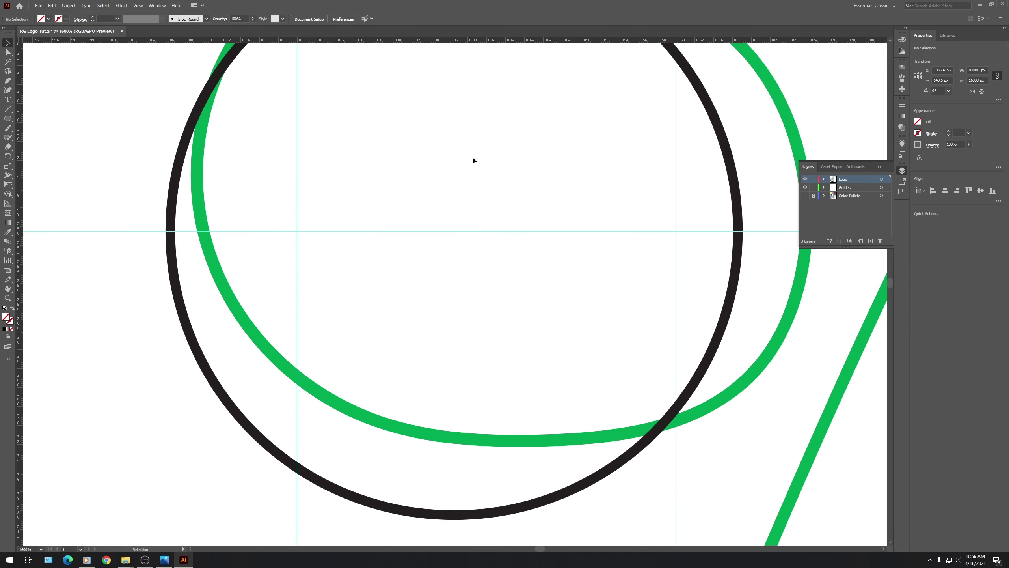
On the Guides layer, add a vertical guide through the circle's centre.
{"action": "left_click", "coordinate": [698, 116]}
{"action": "left_click", "coordinate": [844, 189]}
{"action": "left_click_drag", "start_coordinate": [21, 185], "coordinate": [454, 231]}
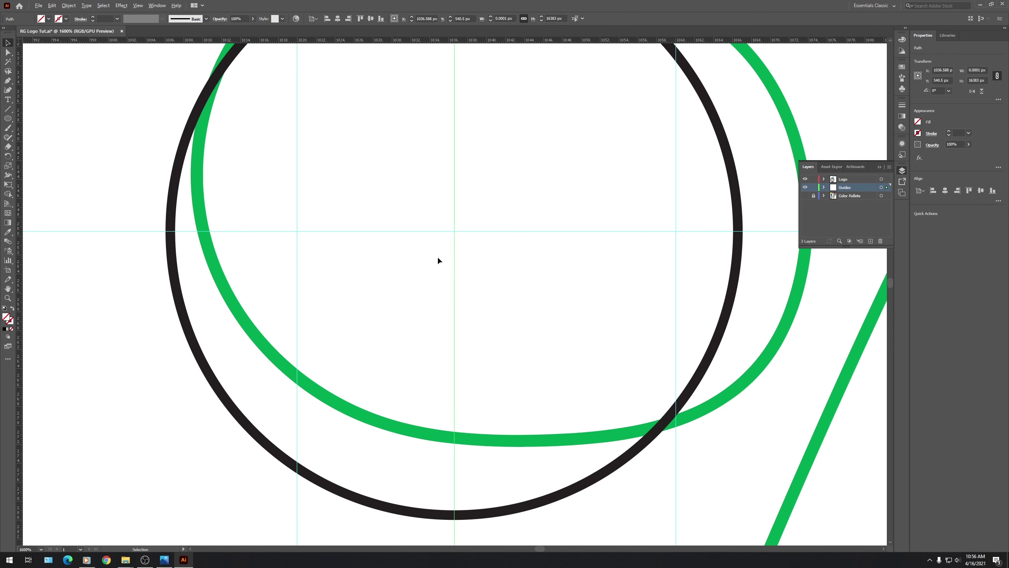
{"action": "scroll", "coordinate": [436, 256], "scroll_direction": "down", "scroll_amount": 3}
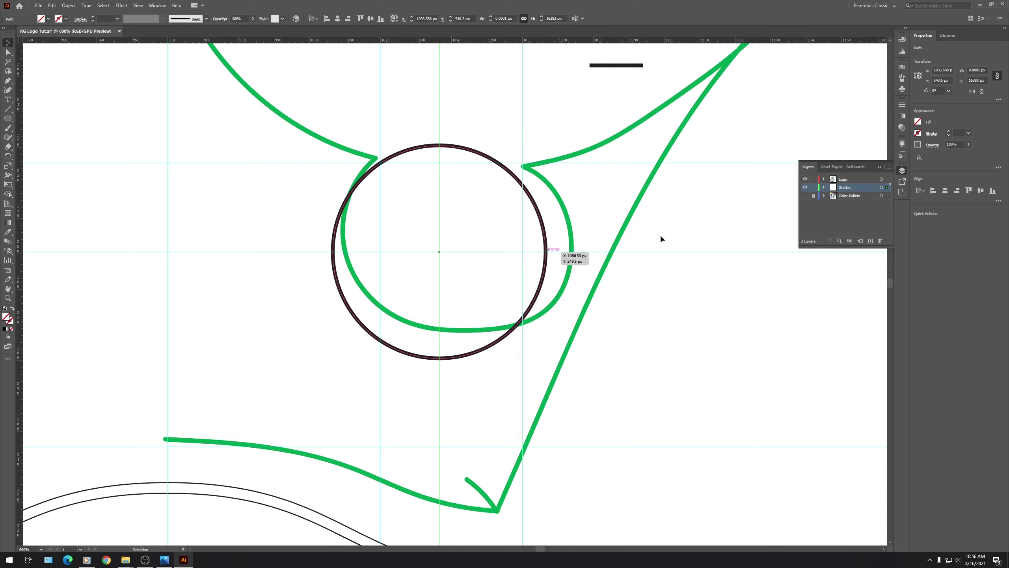
{"action": "left_click", "coordinate": [824, 180]}
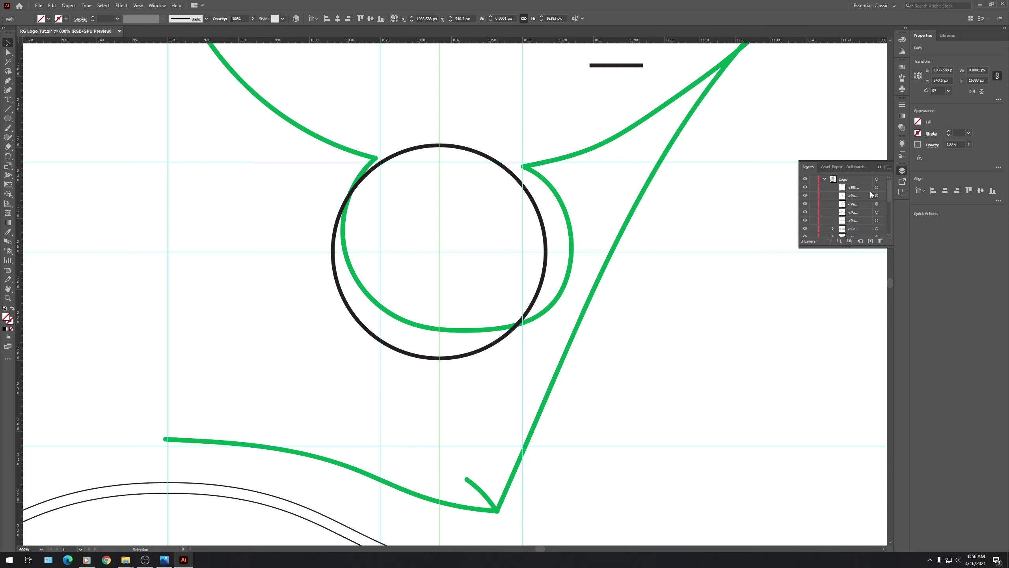
{"action": "left_click", "coordinate": [825, 180]}
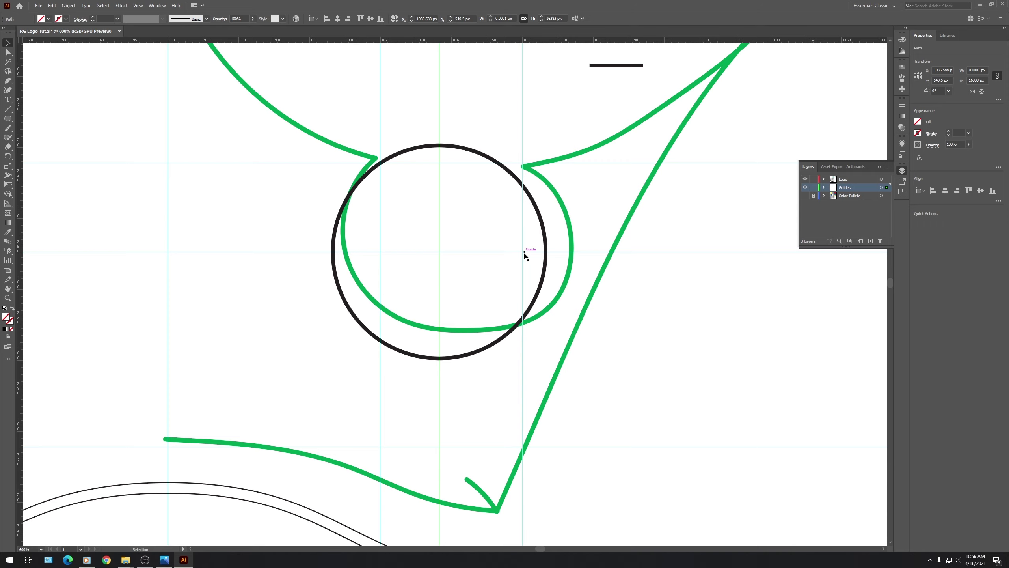
Rotate the short marker line to vertical and set its bottom end on the guide intersection.
{"action": "left_click", "coordinate": [608, 65]}
{"action": "left_click_drag", "start_coordinate": [653, 72], "coordinate": [624, 114]}
{"action": "scroll", "coordinate": [567, 160], "scroll_direction": "up", "scroll_amount": 3}
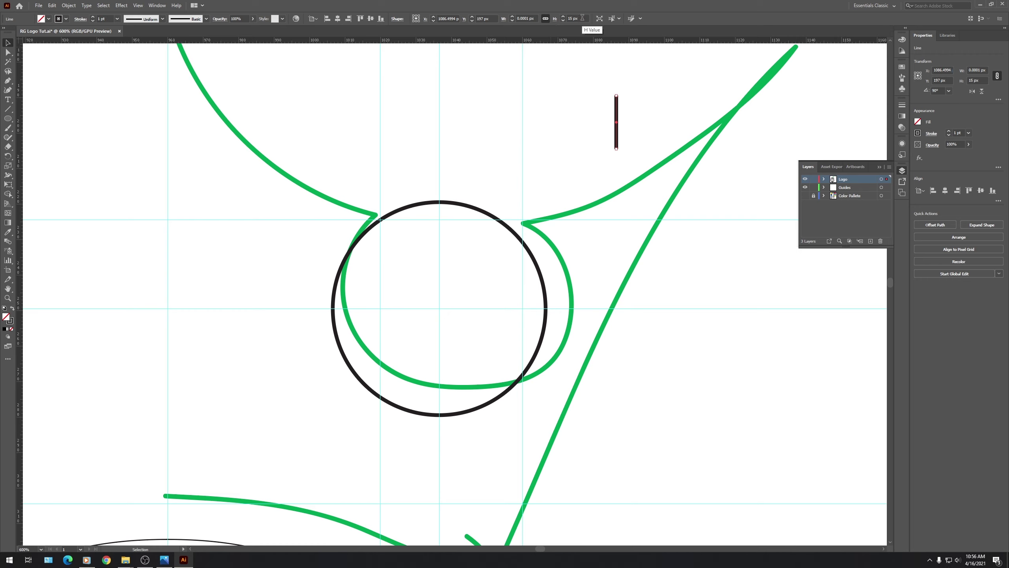
{"action": "left_click", "coordinate": [645, 129]}
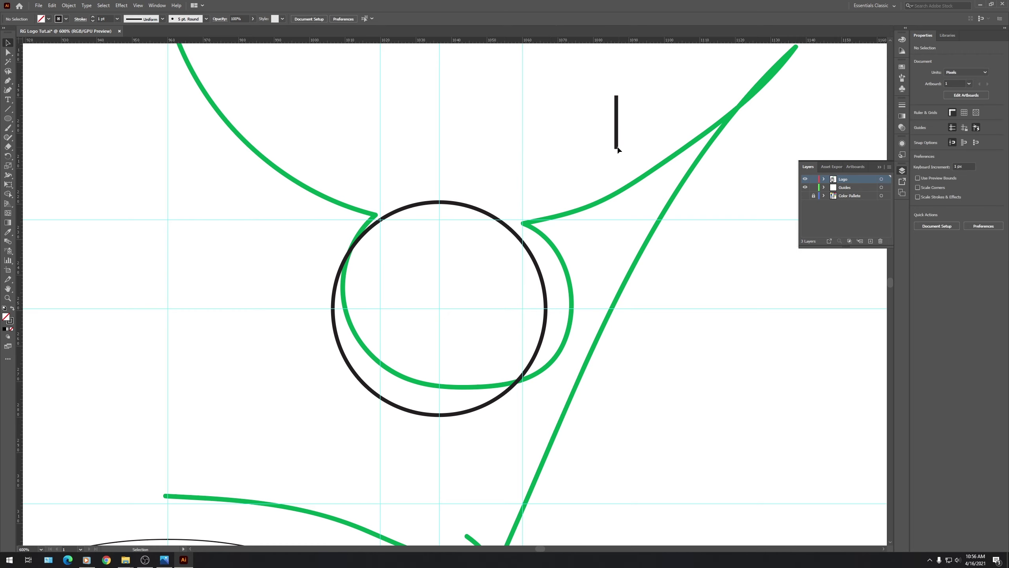
{"action": "left_click_drag", "start_coordinate": [616, 149], "coordinate": [524, 309]}
{"action": "scroll", "coordinate": [527, 308], "scroll_direction": "up", "scroll_amount": 4}
{"action": "scroll", "coordinate": [527, 309], "scroll_direction": "down", "scroll_amount": 3}
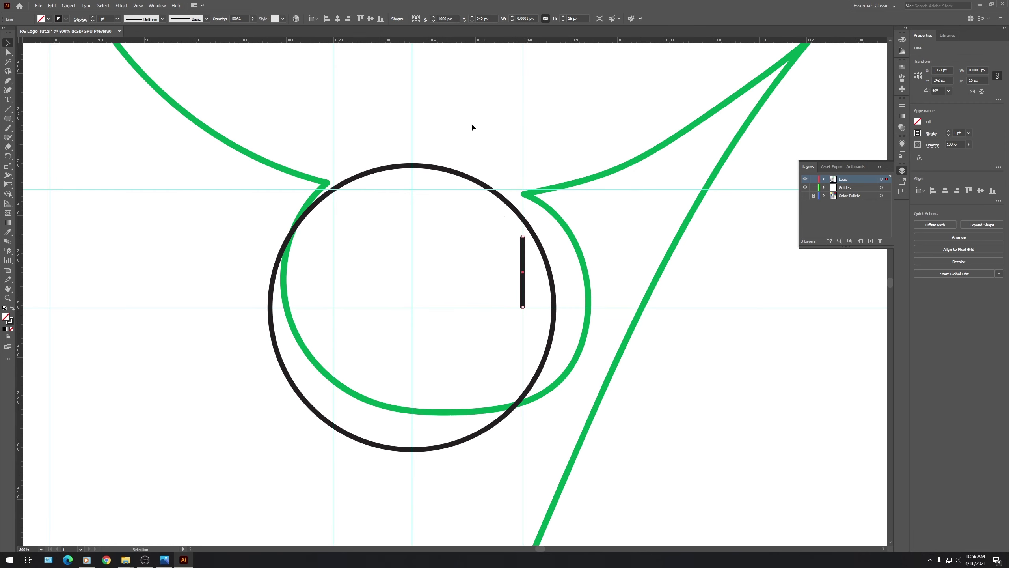
Move the horizontal guide at the line's top onto the Guides layer, then move the line above the circle.
{"action": "left_click", "coordinate": [523, 237]}
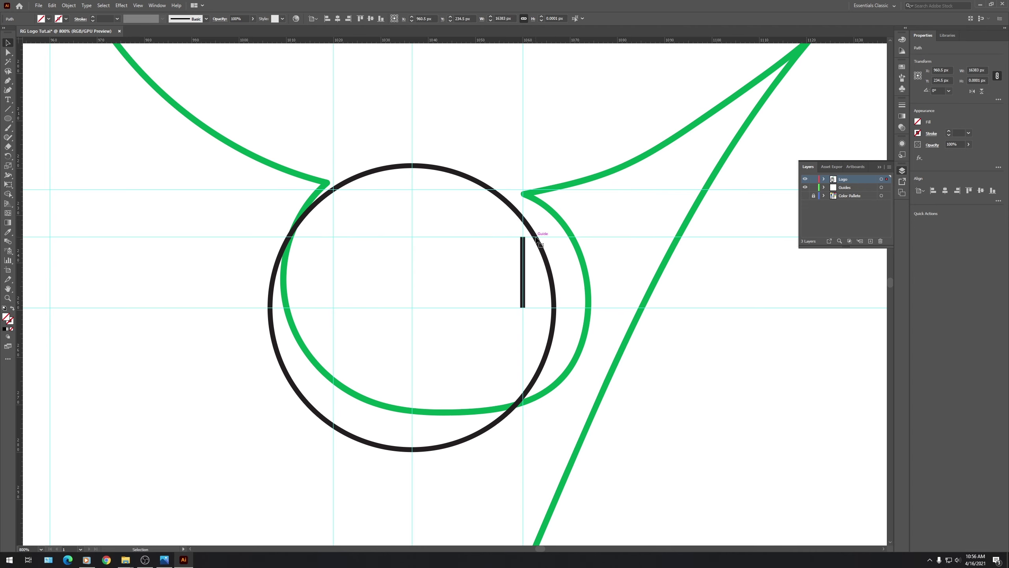
{"action": "left_click", "coordinate": [538, 237]}
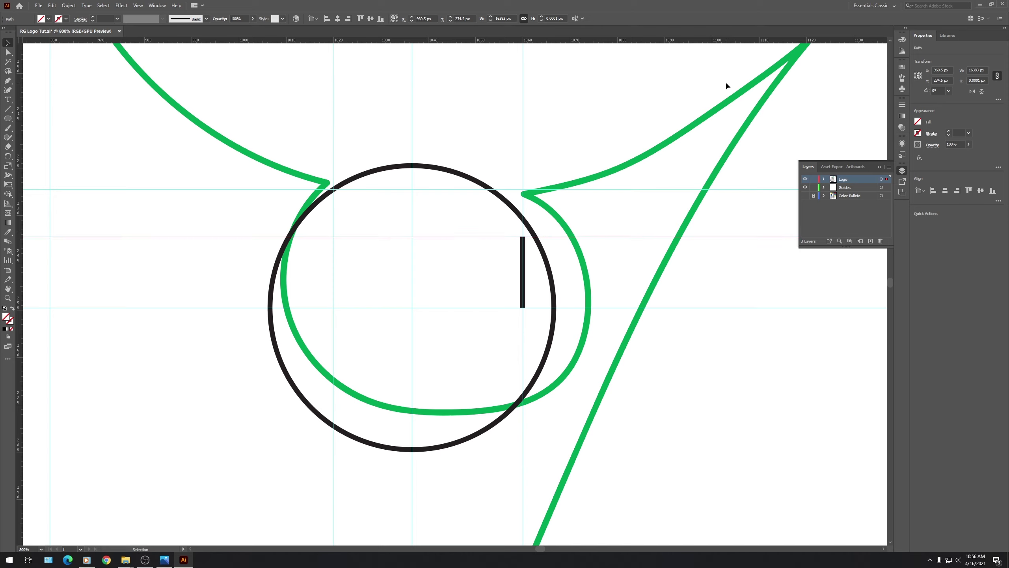
{"action": "left_click", "coordinate": [823, 179]}
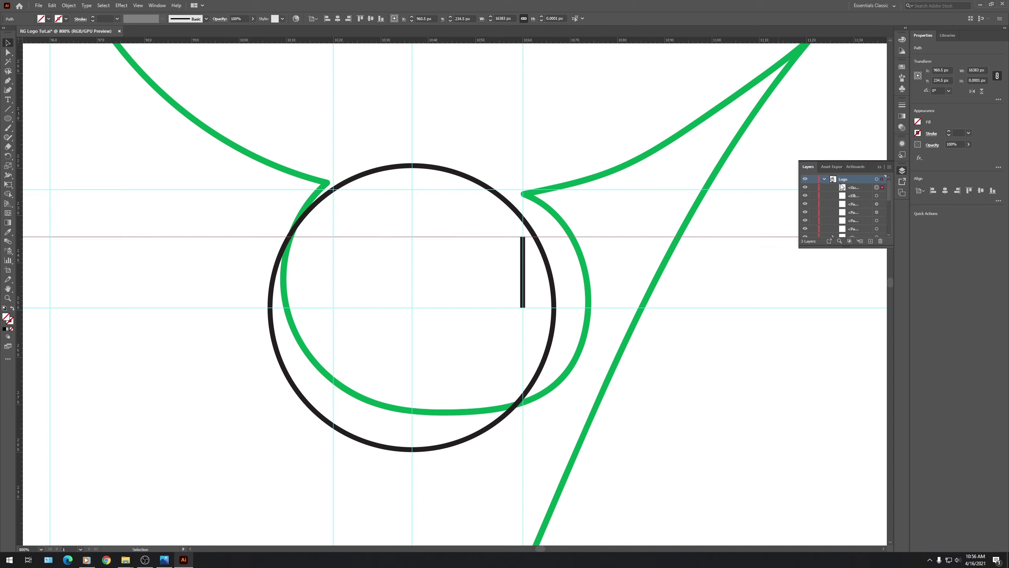
{"action": "left_click_drag", "start_coordinate": [853, 186], "coordinate": [852, 227]}
{"action": "scroll", "coordinate": [851, 227], "scroll_direction": "up", "scroll_amount": 5}
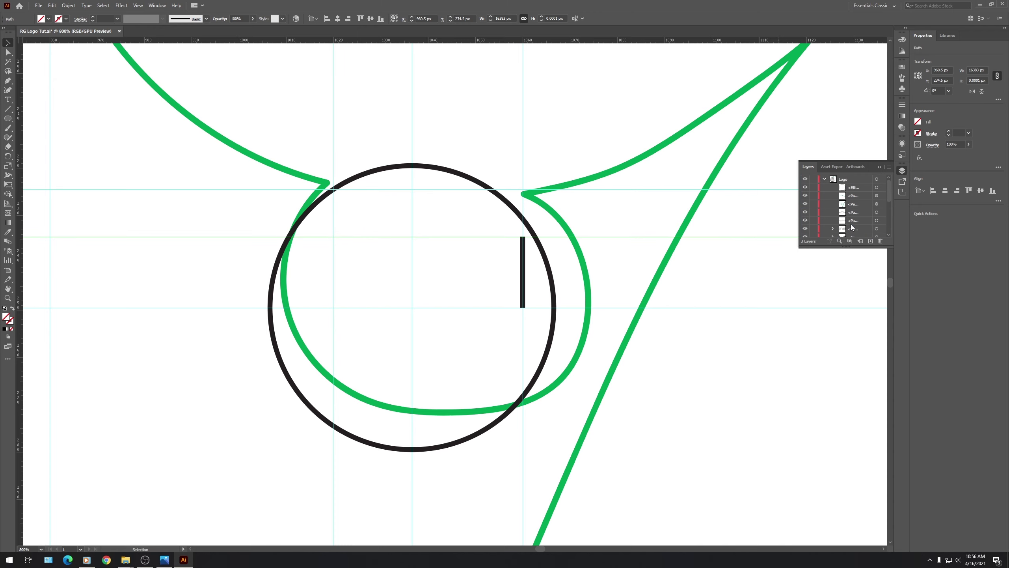
{"action": "left_click", "coordinate": [824, 179]}
{"action": "left_click", "coordinate": [538, 217]}
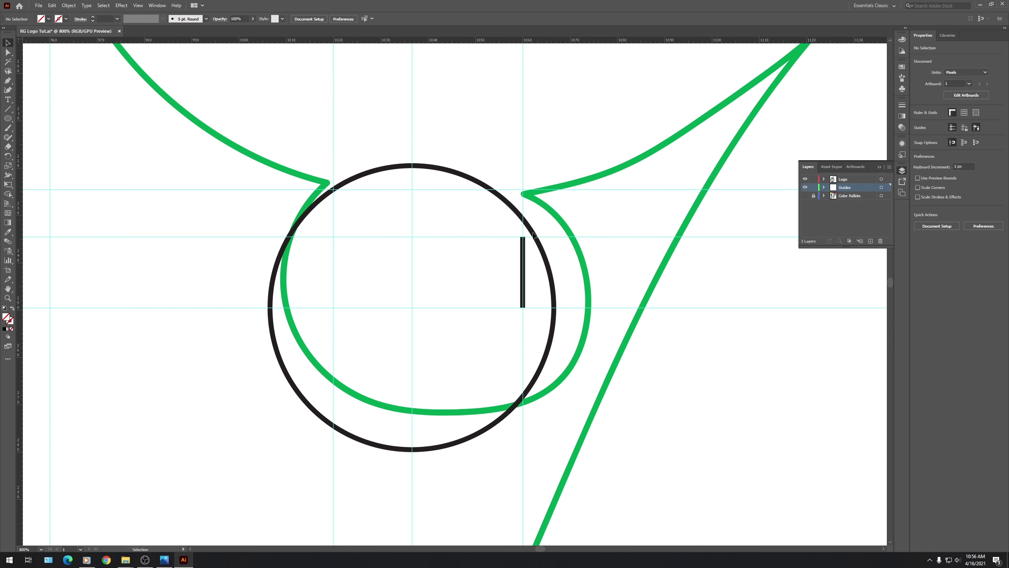
{"action": "left_click_drag", "start_coordinate": [523, 267], "coordinate": [480, 101]}
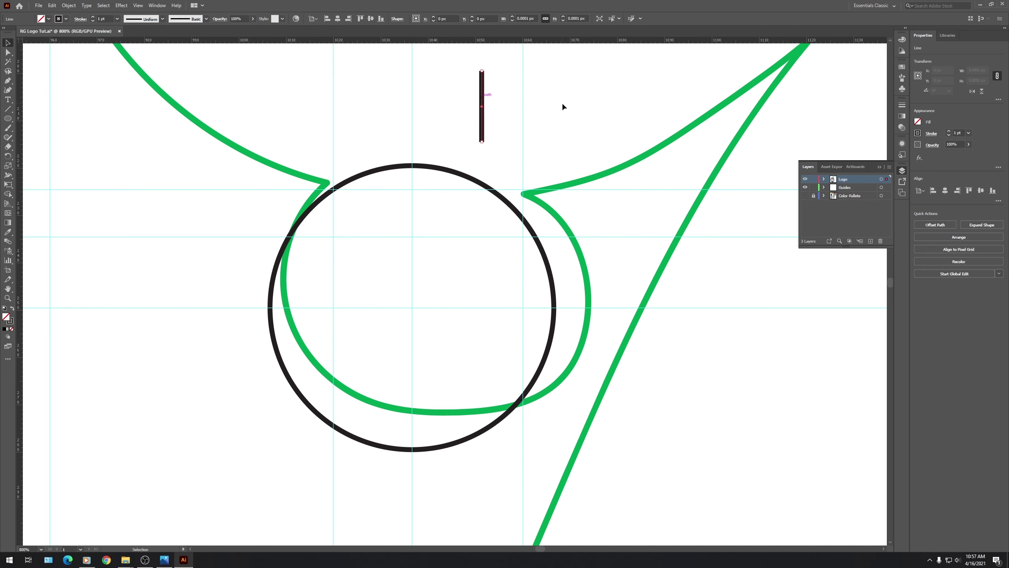
Select the black circle and drag the vertical guide left onto its right edge.
{"action": "left_click", "coordinate": [561, 103]}
{"action": "scroll", "coordinate": [351, 250], "scroll_direction": "down", "scroll_amount": 3}
{"action": "scroll", "coordinate": [440, 263], "scroll_direction": "up", "scroll_amount": 3}
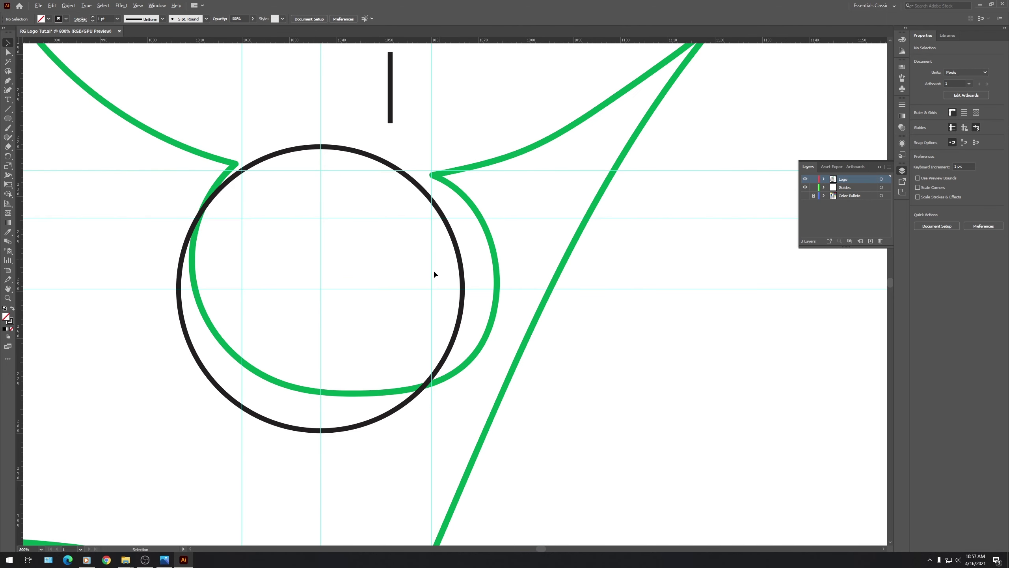
{"action": "left_click", "coordinate": [447, 223]}
{"action": "scroll", "coordinate": [451, 220], "scroll_direction": "up", "scroll_amount": 3}
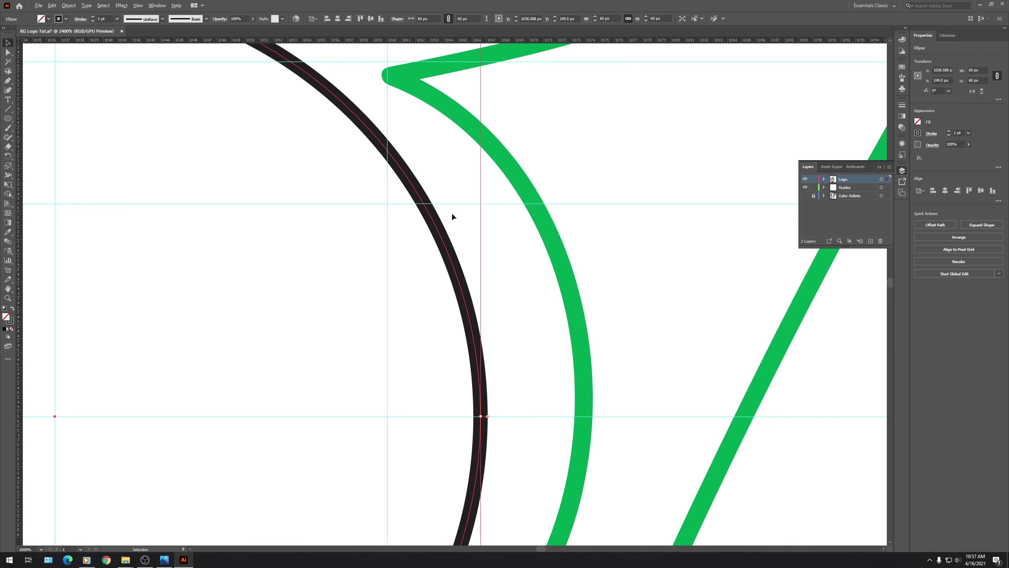
{"action": "left_click", "coordinate": [835, 188]}
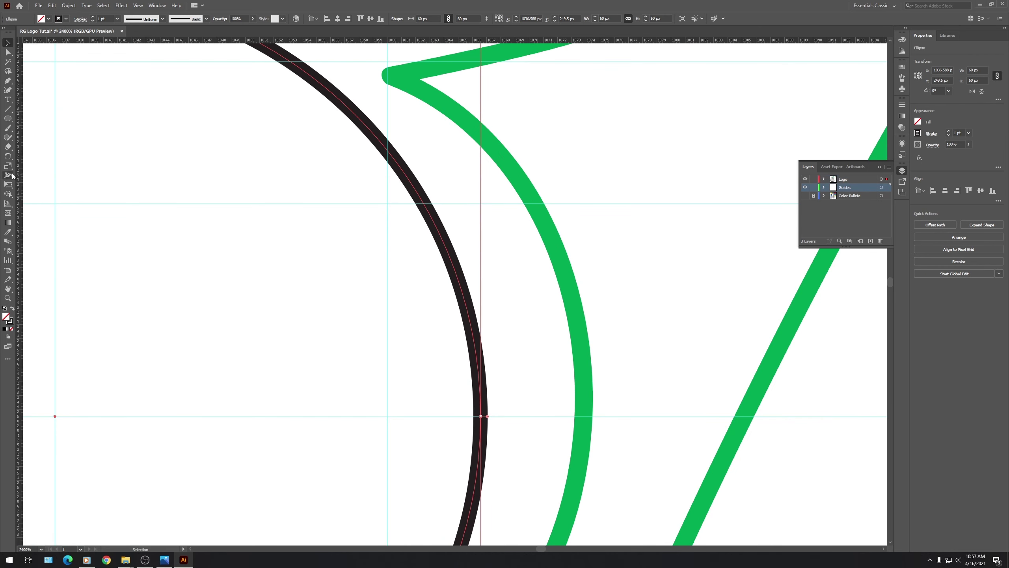
{"action": "left_click_drag", "start_coordinate": [480, 203], "coordinate": [424, 203]}
{"action": "scroll", "coordinate": [410, 278], "scroll_direction": "down", "scroll_amount": 5}
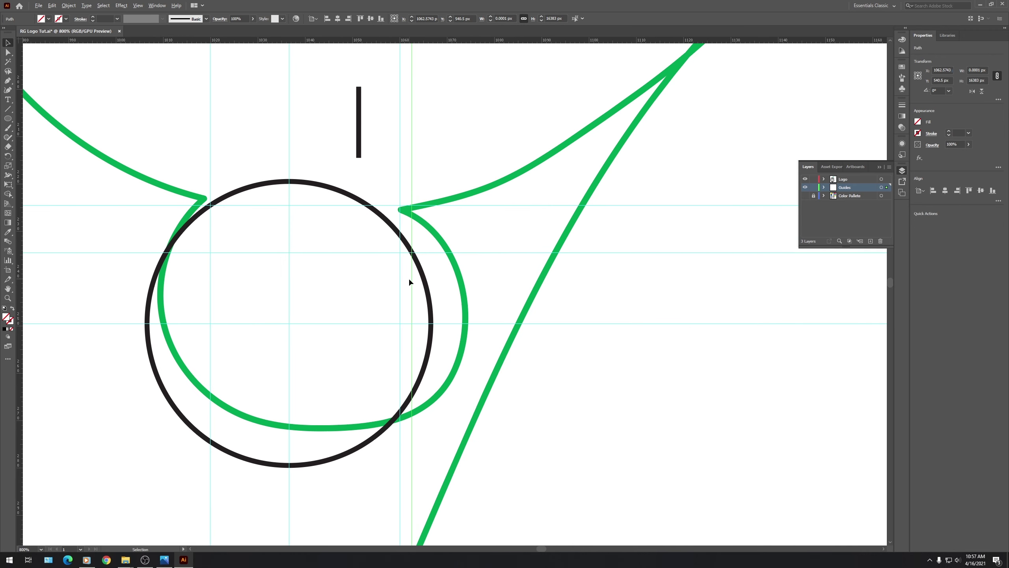
{"action": "scroll", "coordinate": [395, 264], "scroll_direction": "up", "scroll_amount": 1}
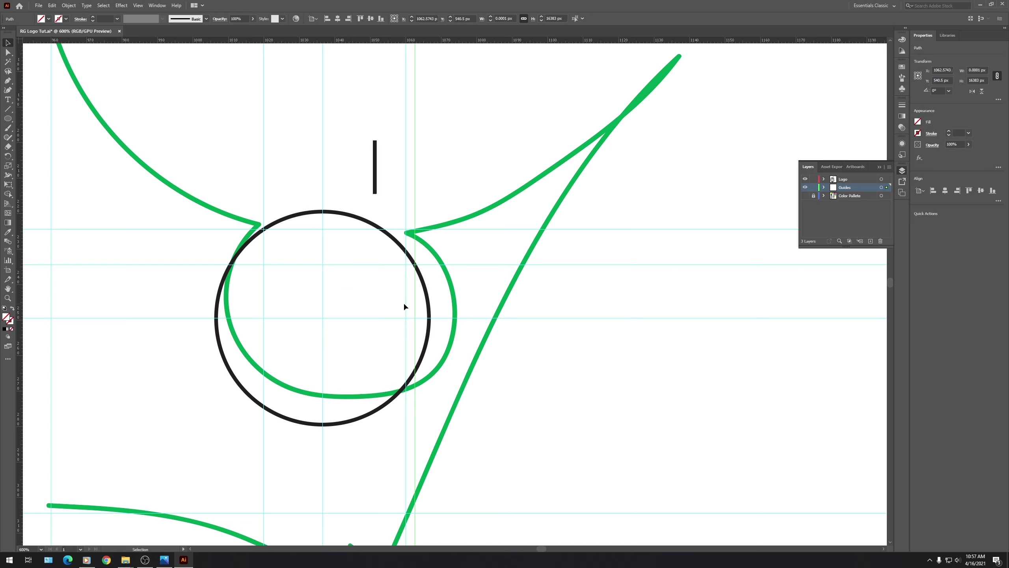
Clear the selection, zoom out, and select the short black vertical line.
{"action": "left_click", "coordinate": [516, 94]}
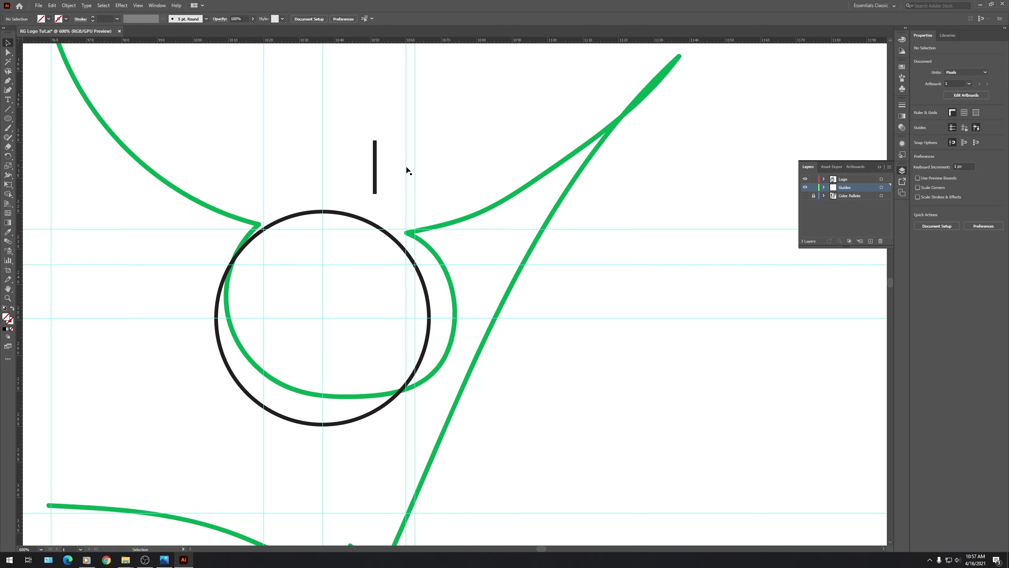
{"action": "scroll", "coordinate": [457, 266], "scroll_direction": "down", "scroll_amount": 4}
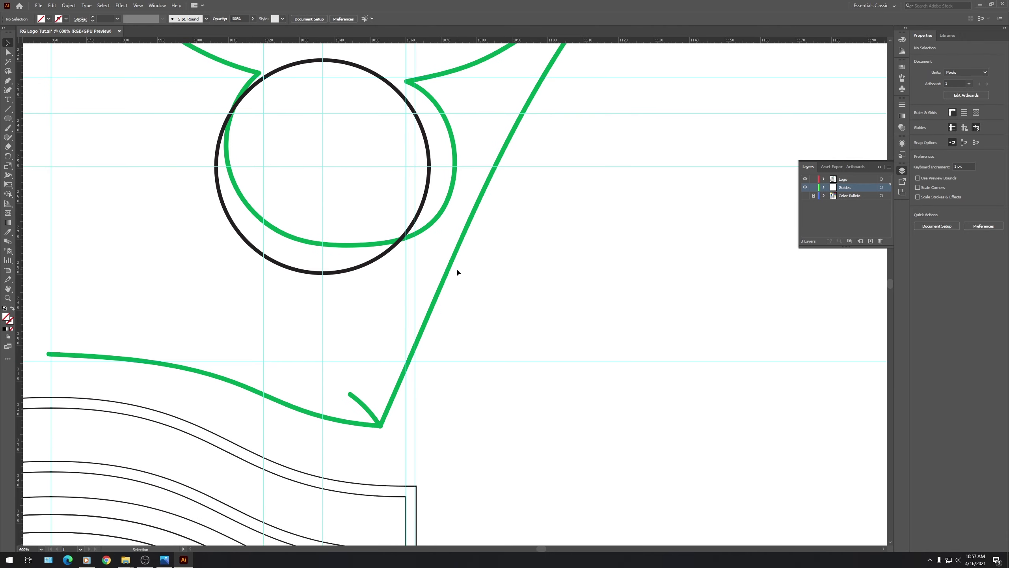
{"action": "scroll", "coordinate": [457, 272], "scroll_direction": "down", "scroll_amount": 2}
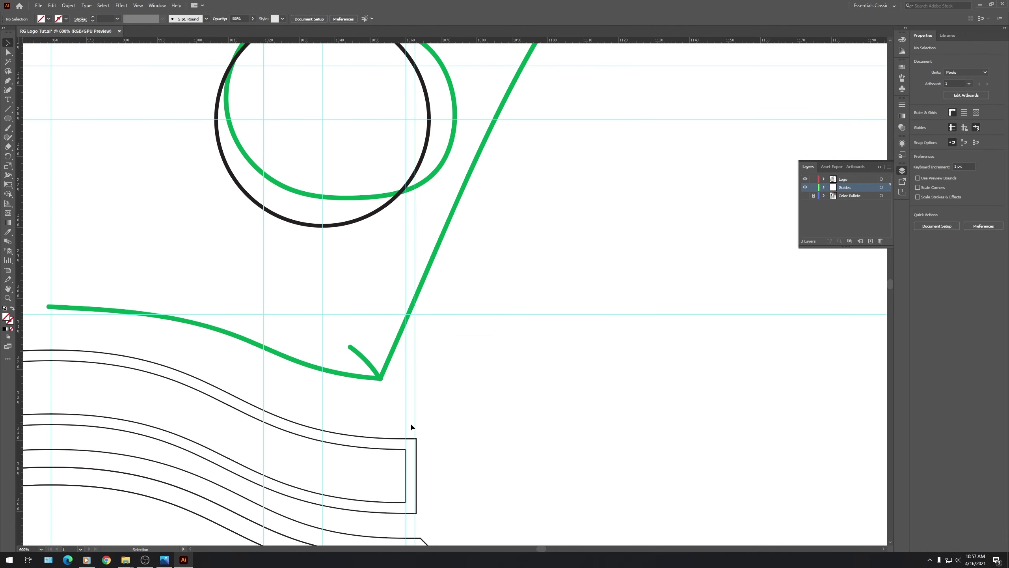
{"action": "scroll", "coordinate": [410, 423], "scroll_direction": "up", "scroll_amount": 2}
{"action": "scroll", "coordinate": [412, 424], "scroll_direction": "up", "scroll_amount": 5}
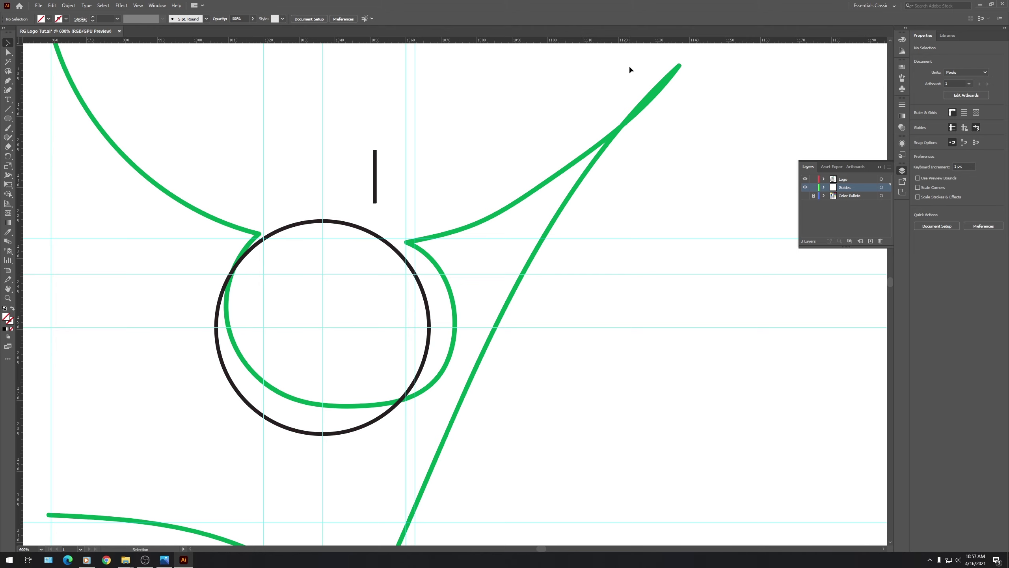
{"action": "left_click", "coordinate": [374, 183]}
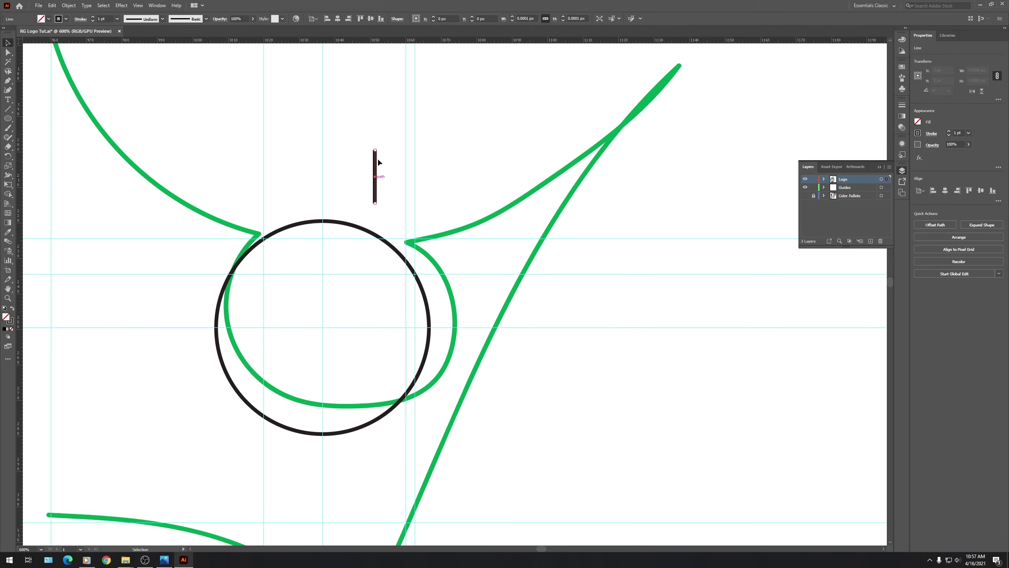
Set the short line's height to 35 px and move it onto the guide beside the circle.
{"action": "left_click", "coordinate": [577, 18]}
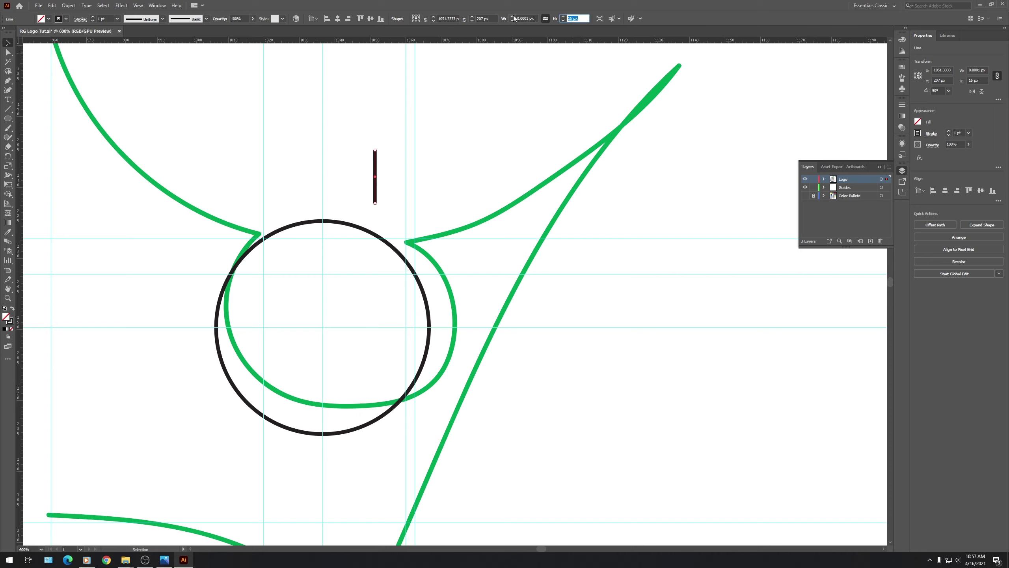
{"action": "type", "text": "35"}
{"action": "key", "text": "Return"}
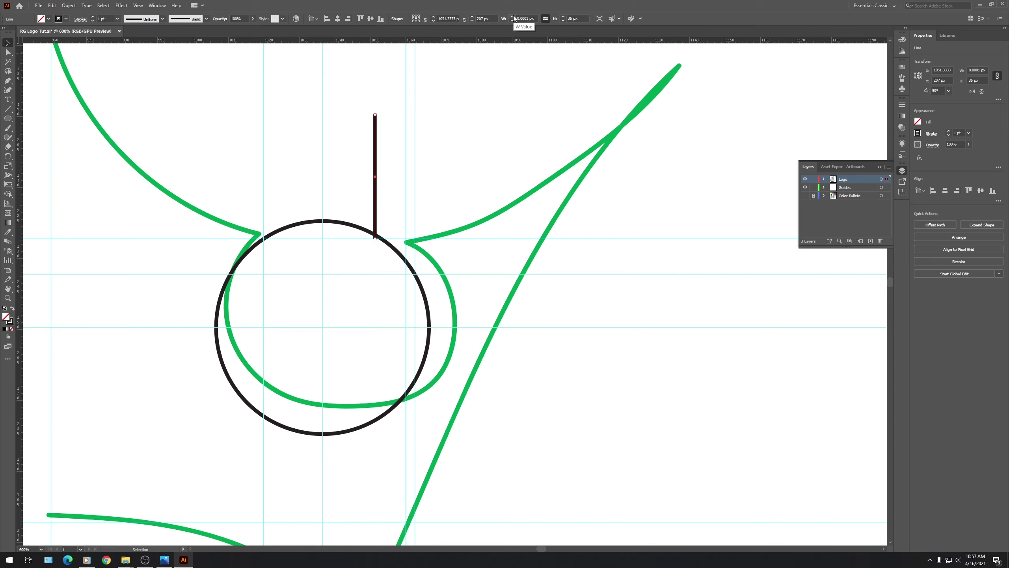
{"action": "left_click", "coordinate": [460, 163]}
{"action": "left_click_drag", "start_coordinate": [378, 171], "coordinate": [485, 131]}
{"action": "left_click_drag", "start_coordinate": [490, 197], "coordinate": [415, 275]}
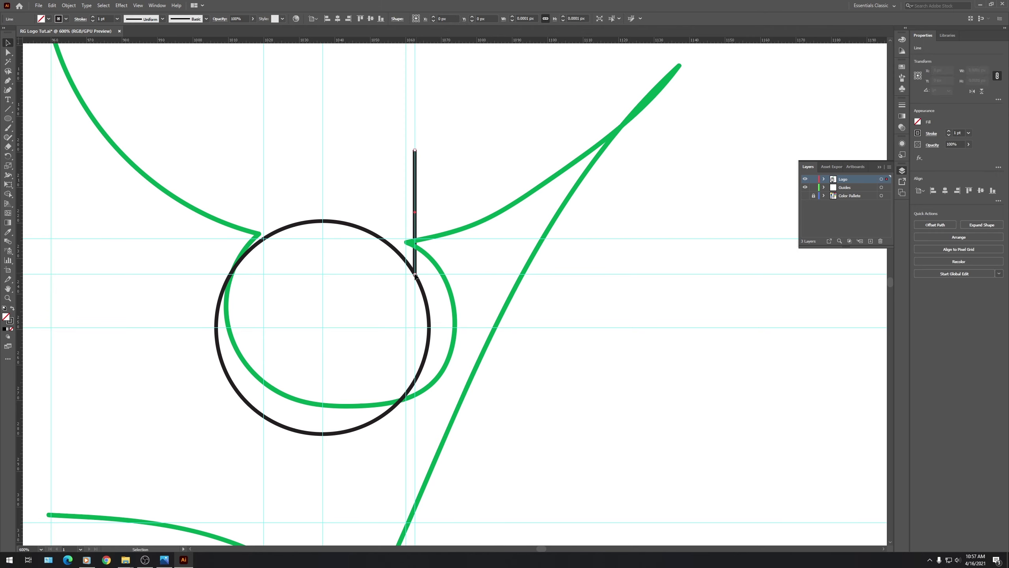
Add a horizontal guide on the Guides layer at the line's top end.
{"action": "left_click_drag", "start_coordinate": [444, 41], "coordinate": [415, 149]}
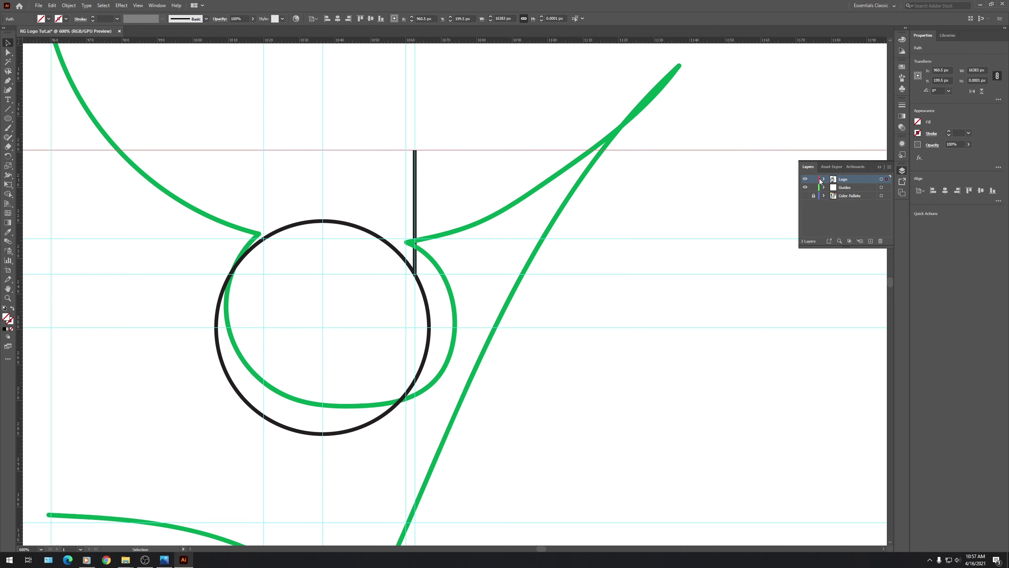
{"action": "key", "text": "ctrl+z"}
{"action": "left_click", "coordinate": [837, 188]}
{"action": "left_click_drag", "start_coordinate": [420, 41], "coordinate": [415, 149]}
{"action": "left_click", "coordinate": [477, 95]}
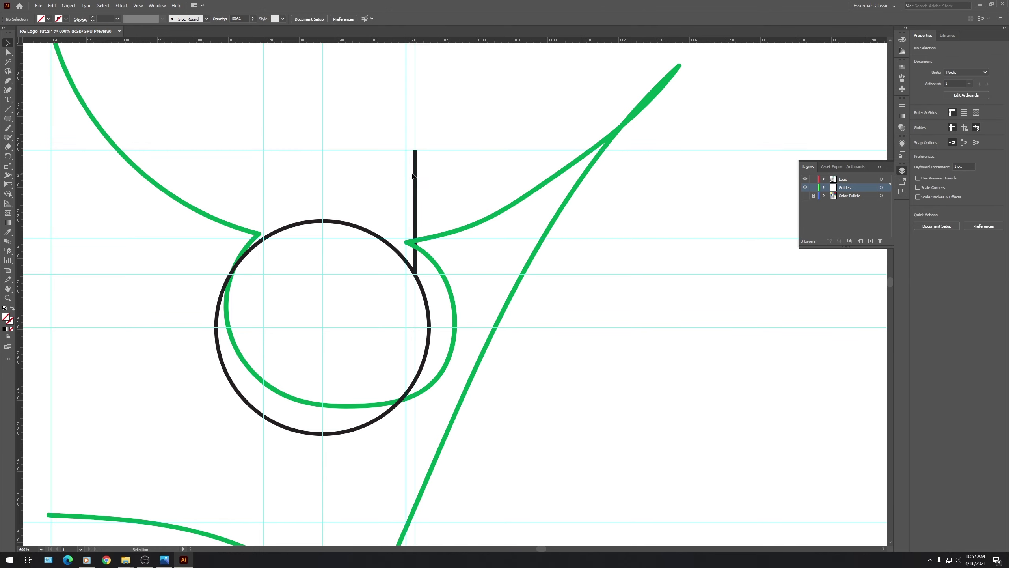
Make the line 50 px wide and snap its left end to the guide intersection.
{"action": "left_click_drag", "start_coordinate": [414, 173], "coordinate": [575, 173]}
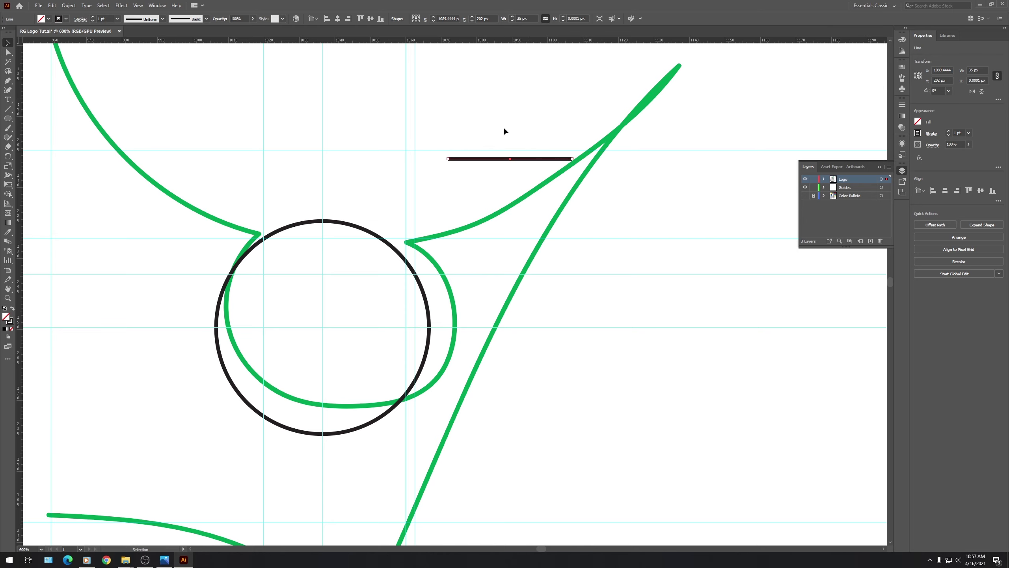
{"action": "left_click", "coordinate": [581, 19]}
{"action": "left_click", "coordinate": [530, 18]}
{"action": "type", "text": "50"}
{"action": "key", "text": "Return"}
{"action": "left_click", "coordinate": [424, 164]}
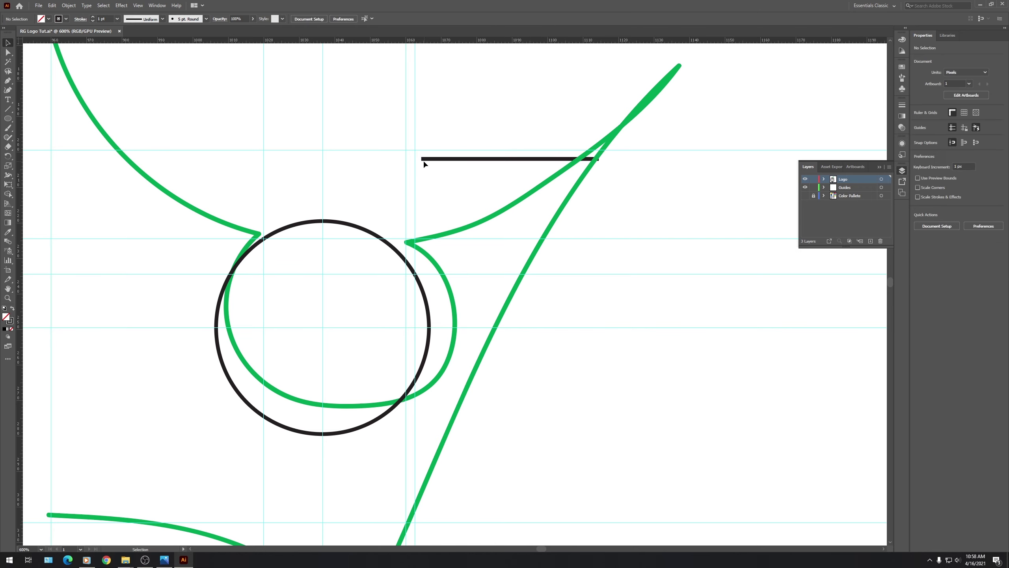
{"action": "left_click_drag", "start_coordinate": [422, 159], "coordinate": [415, 150]}
Delete the green sketch curve around the circle.
{"action": "left_click", "coordinate": [630, 124]}
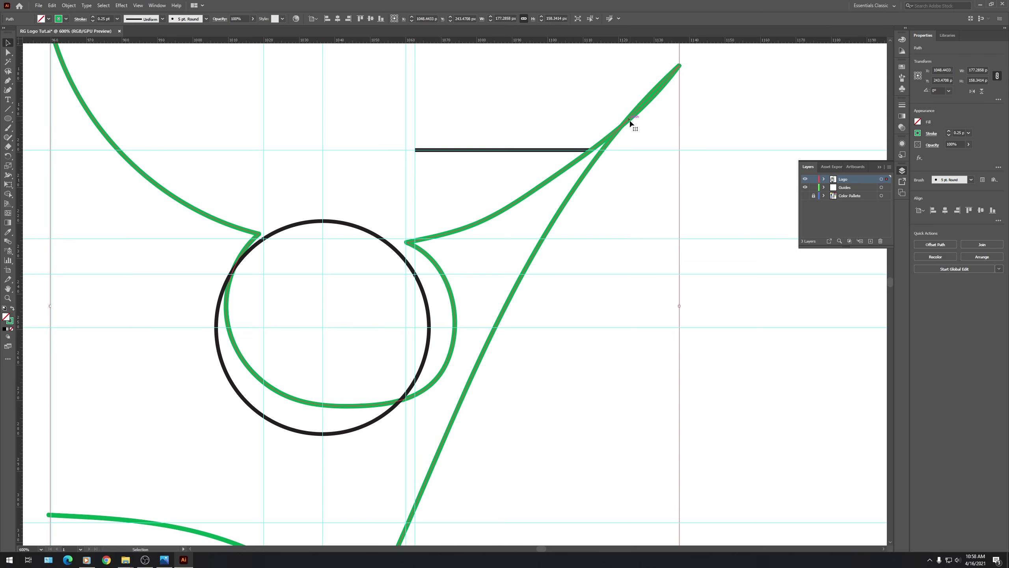
{"action": "key", "text": "Delete"}
{"action": "left_click", "coordinate": [852, 188]}
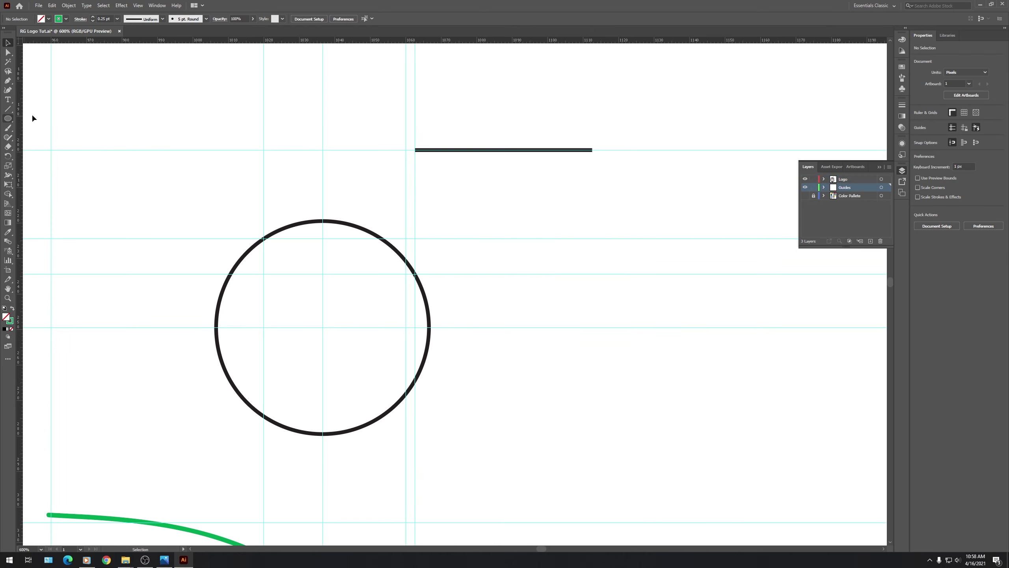
Delete the remaining green curve.
{"action": "left_click", "coordinate": [593, 152]}
{"action": "scroll", "coordinate": [595, 153], "scroll_direction": "down", "scroll_amount": 3}
{"action": "scroll", "coordinate": [586, 196], "scroll_direction": "up", "scroll_amount": 1}
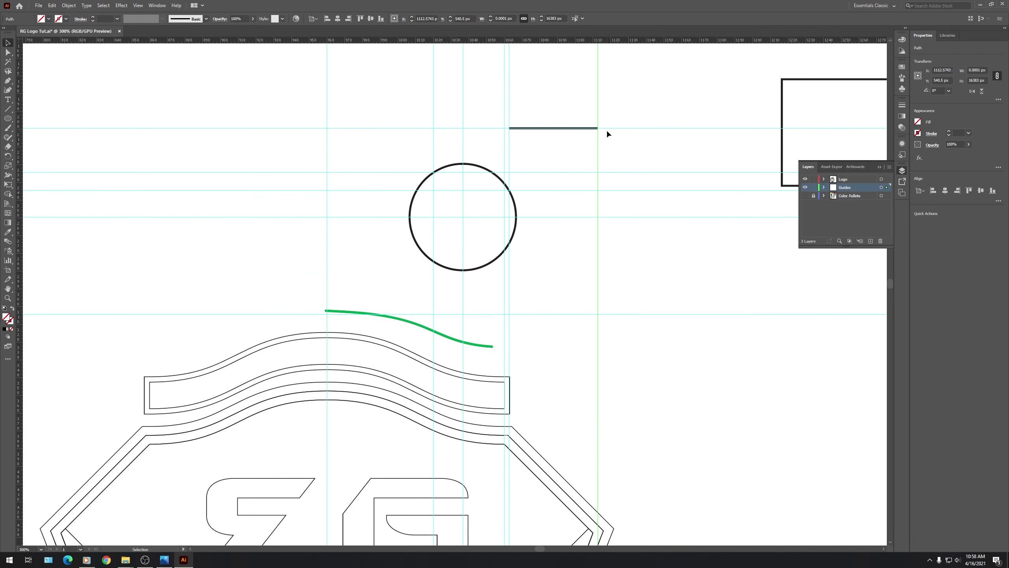
{"action": "left_click", "coordinate": [485, 348]}
{"action": "key", "text": "Delete"}
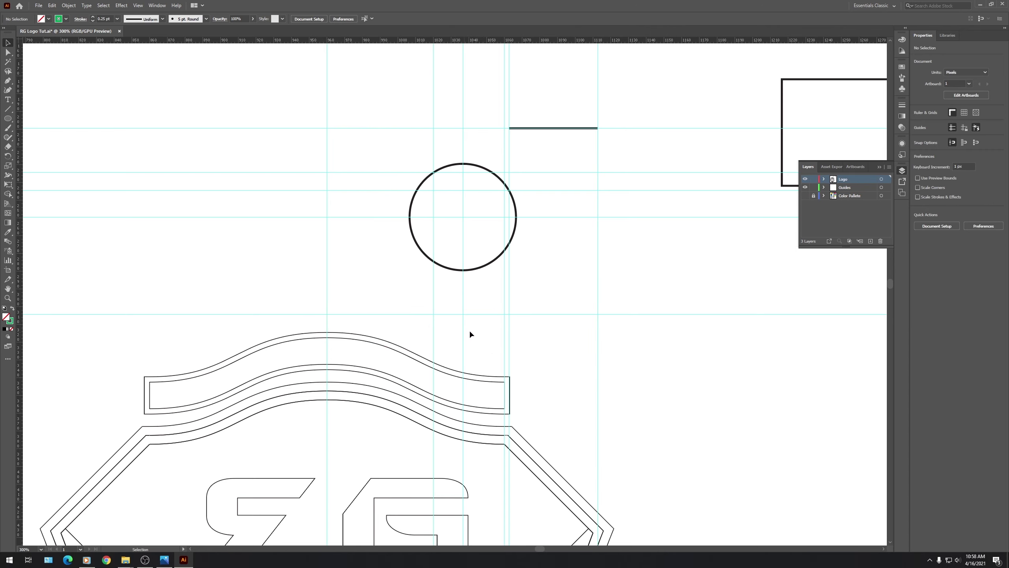
Draw a 25 px tall line right of the circle and snap its top to the horizontal guide.
{"action": "left_click_drag", "start_coordinate": [583, 180], "coordinate": [589, 342]}
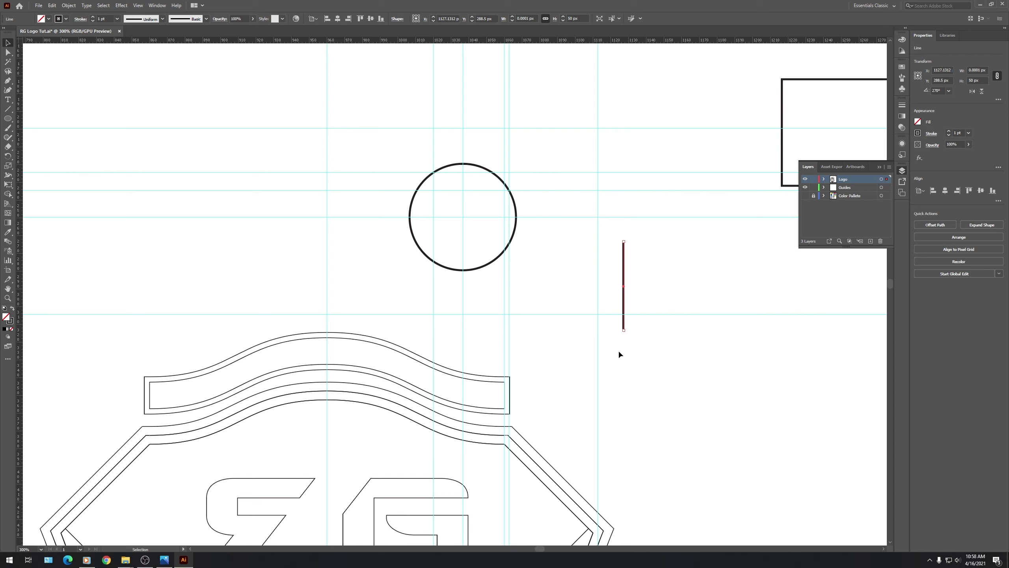
{"action": "left_click", "coordinate": [577, 16]}
{"action": "type", "text": "25"}
{"action": "key", "text": "Return"}
{"action": "left_click", "coordinate": [668, 292]}
{"action": "left_click_drag", "start_coordinate": [623, 264], "coordinate": [532, 313]}
Add a horizontal guide at the line's bottom, move the line up-right, and lock the Guides layer.
{"action": "scroll", "coordinate": [533, 314], "scroll_direction": "up", "scroll_amount": 3}
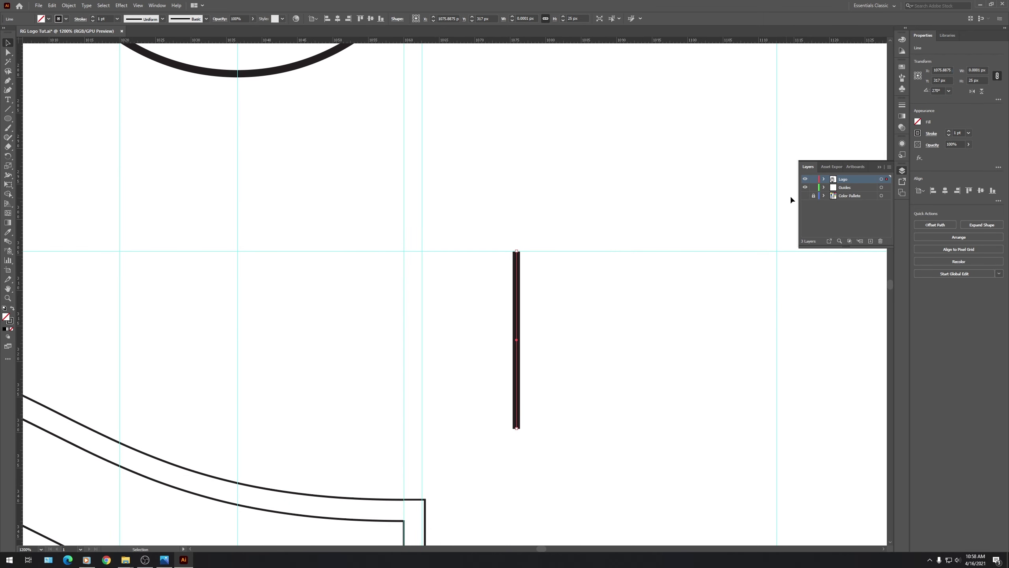
{"action": "left_click", "coordinate": [851, 188]}
{"action": "left_click_drag", "start_coordinate": [579, 41], "coordinate": [518, 428]}
{"action": "scroll", "coordinate": [543, 334], "scroll_direction": "down", "scroll_amount": 5}
{"action": "left_click_drag", "start_coordinate": [539, 330], "coordinate": [655, 272]}
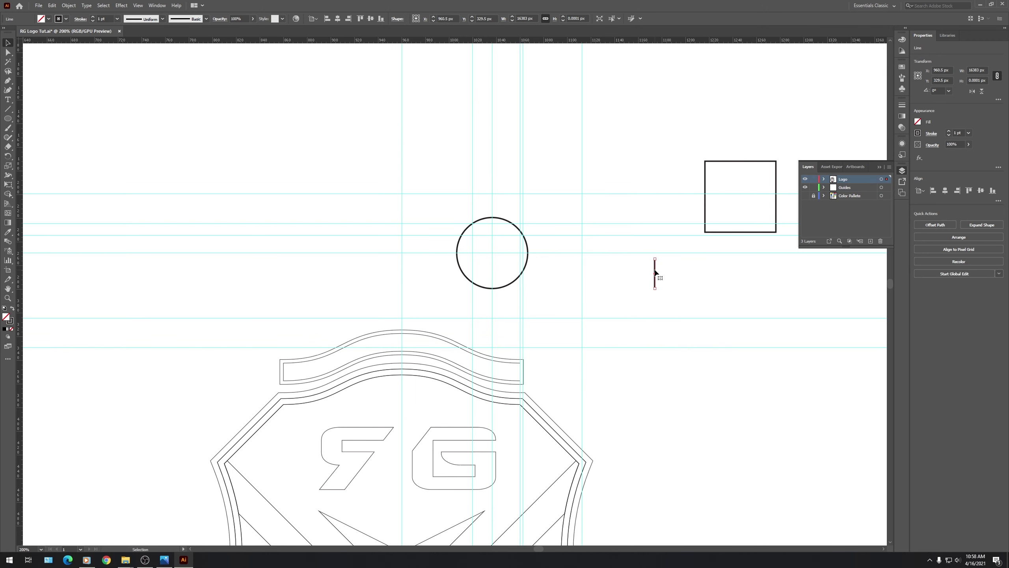
{"action": "left_click", "coordinate": [813, 187]}
{"action": "scroll", "coordinate": [528, 223], "scroll_direction": "up", "scroll_amount": 2}
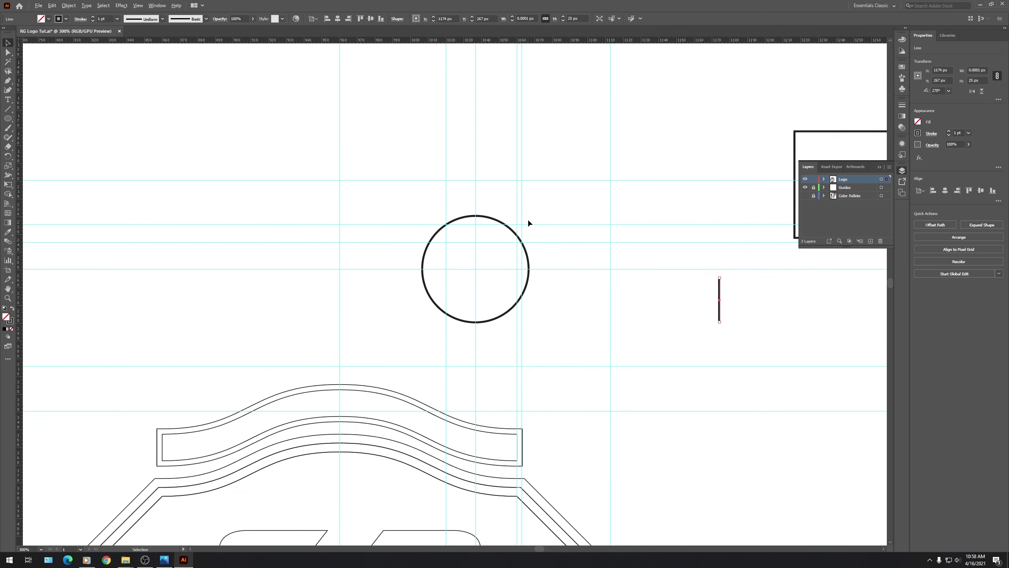
{"action": "scroll", "coordinate": [529, 222], "scroll_direction": "down", "scroll_amount": 1}
Abandon the Pen path and move the 60 px square's top-left corner onto the guide intersection.
{"action": "left_click", "coordinate": [9, 81]}
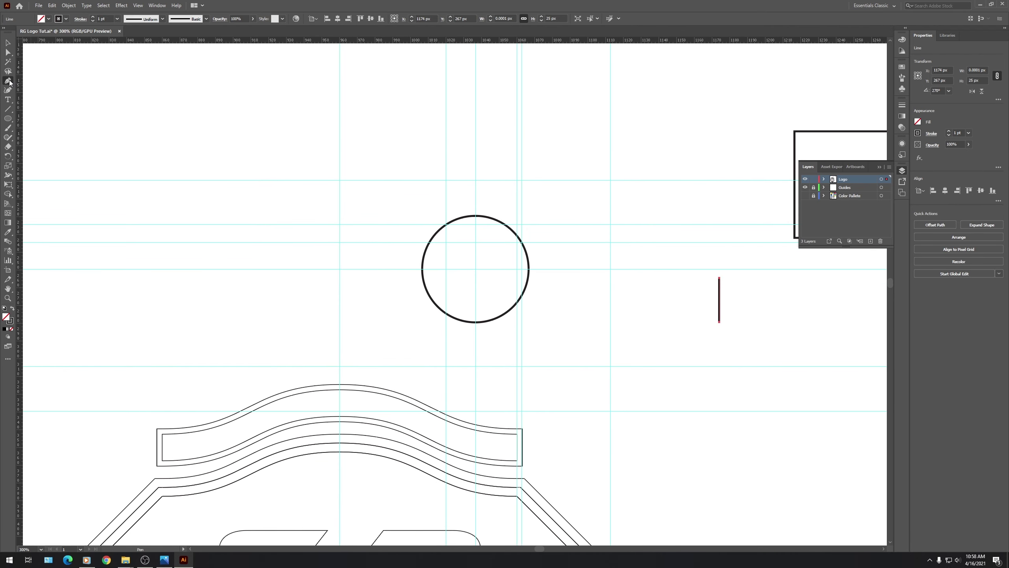
{"action": "left_click", "coordinate": [339, 180]}
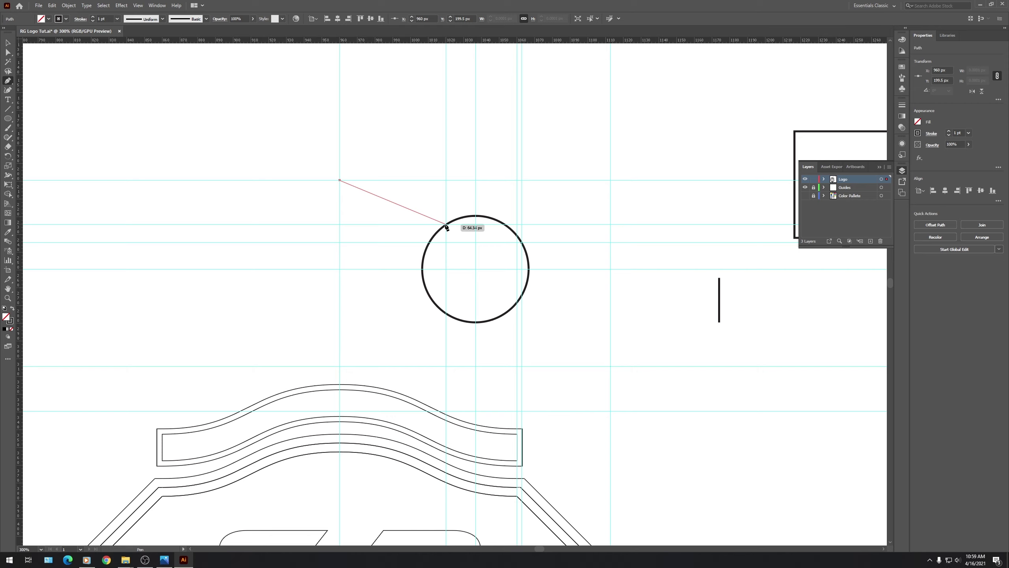
{"action": "key", "text": "Escape"}
{"action": "key", "text": "v"}
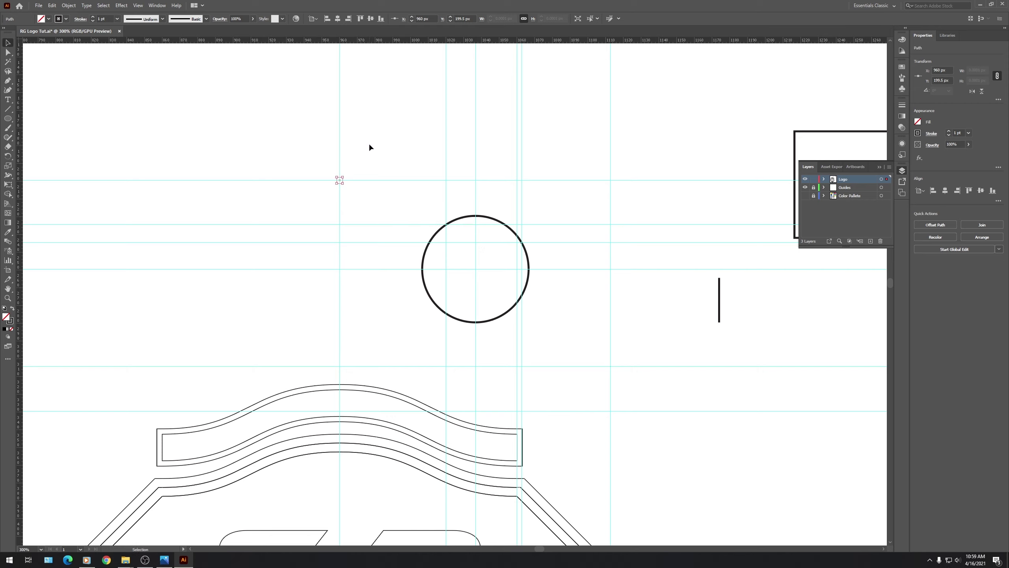
{"action": "left_click", "coordinate": [369, 143]}
{"action": "left_click", "coordinate": [816, 133]}
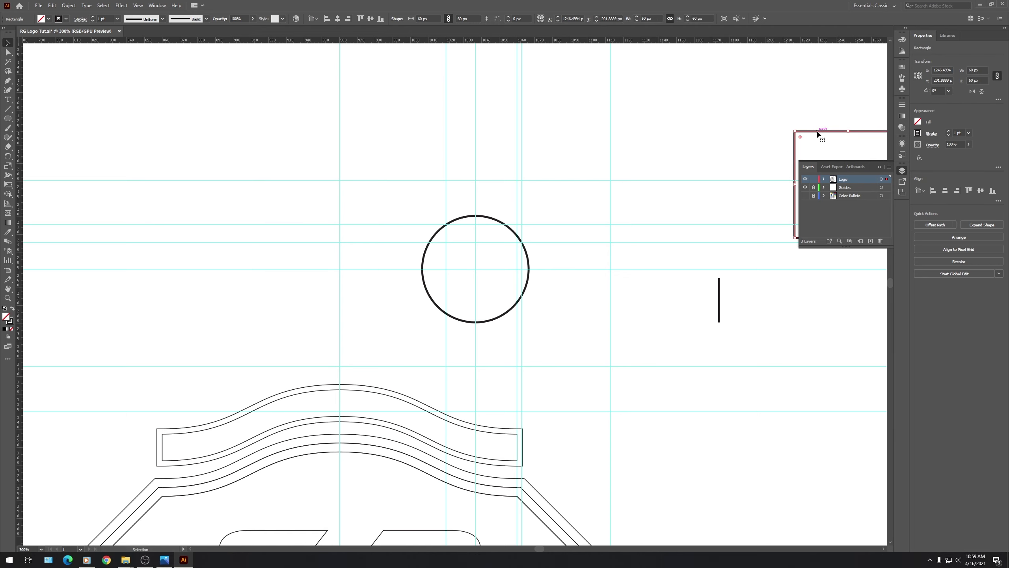
{"action": "left_click_drag", "start_coordinate": [817, 135], "coordinate": [362, 184]}
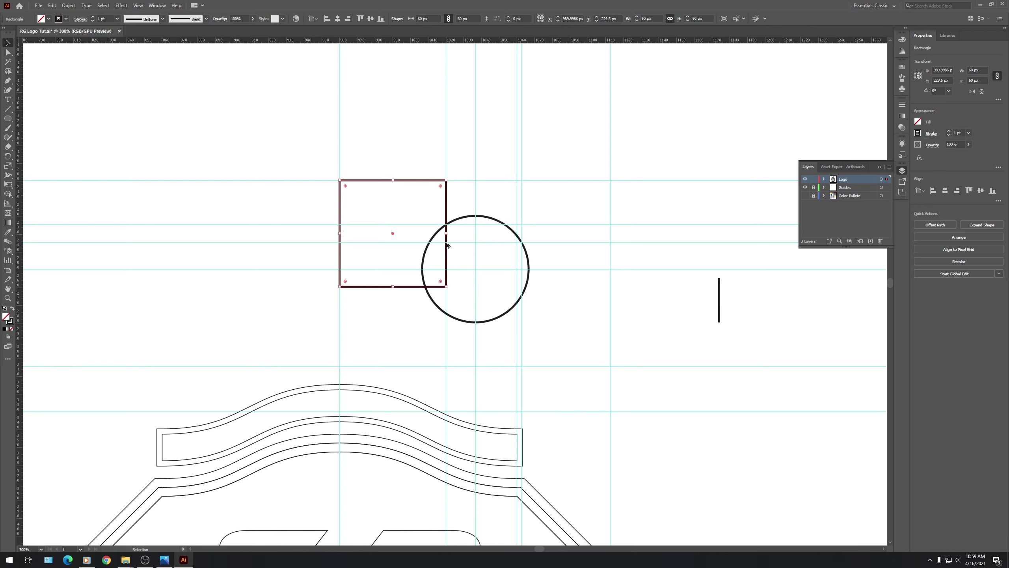
Unlock the Guides layer and marquee-select the unwanted vertical guides.
{"action": "scroll", "coordinate": [447, 246], "scroll_direction": "up", "scroll_amount": 3}
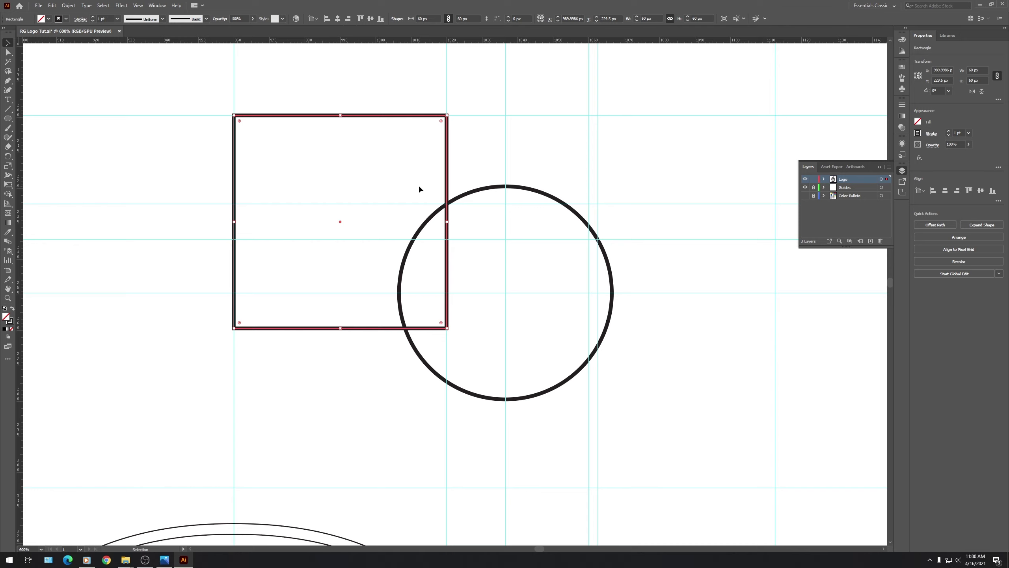
{"action": "scroll", "coordinate": [418, 184], "scroll_direction": "down", "scroll_amount": 2}
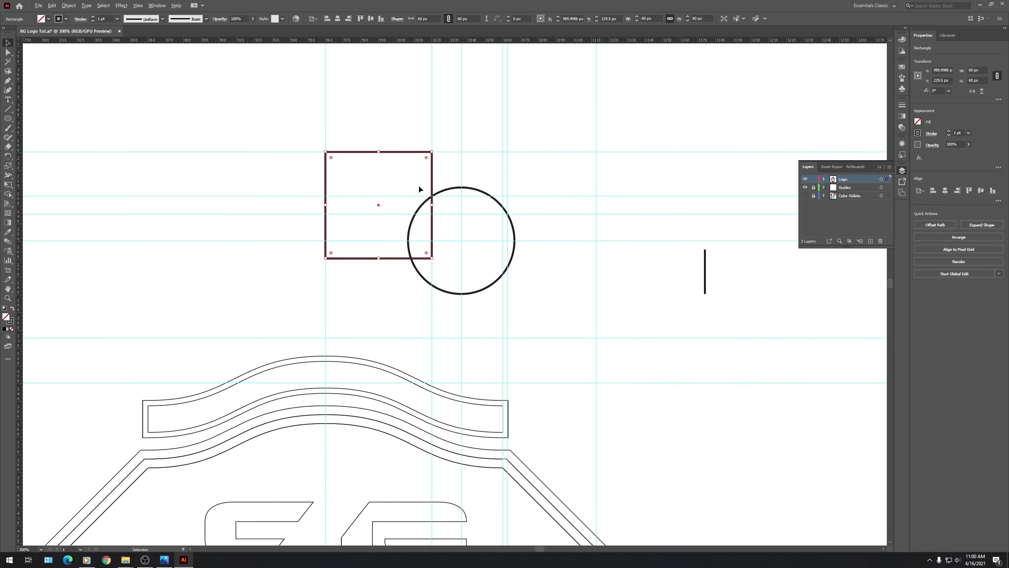
{"action": "scroll", "coordinate": [418, 185], "scroll_direction": "up", "scroll_amount": 1}
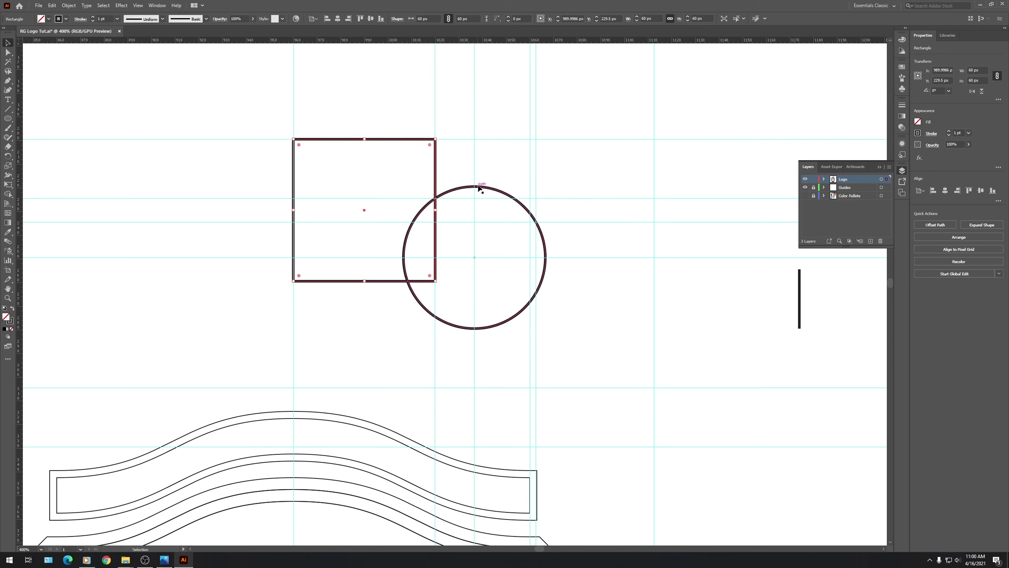
{"action": "left_click", "coordinate": [813, 187]}
{"action": "scroll", "coordinate": [448, 226], "scroll_direction": "down", "scroll_amount": 3}
{"action": "left_click_drag", "start_coordinate": [613, 140], "coordinate": [421, 173]}
Delete the selected vertical and horizontal guides and move the square and circle up-right.
{"action": "key", "text": "Delete"}
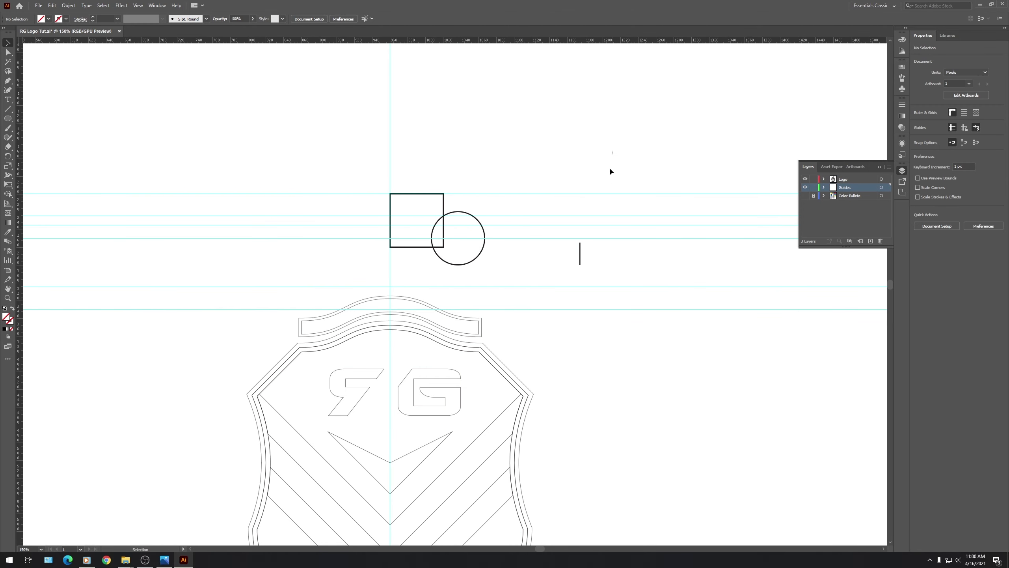
{"action": "key", "text": "Delete"}
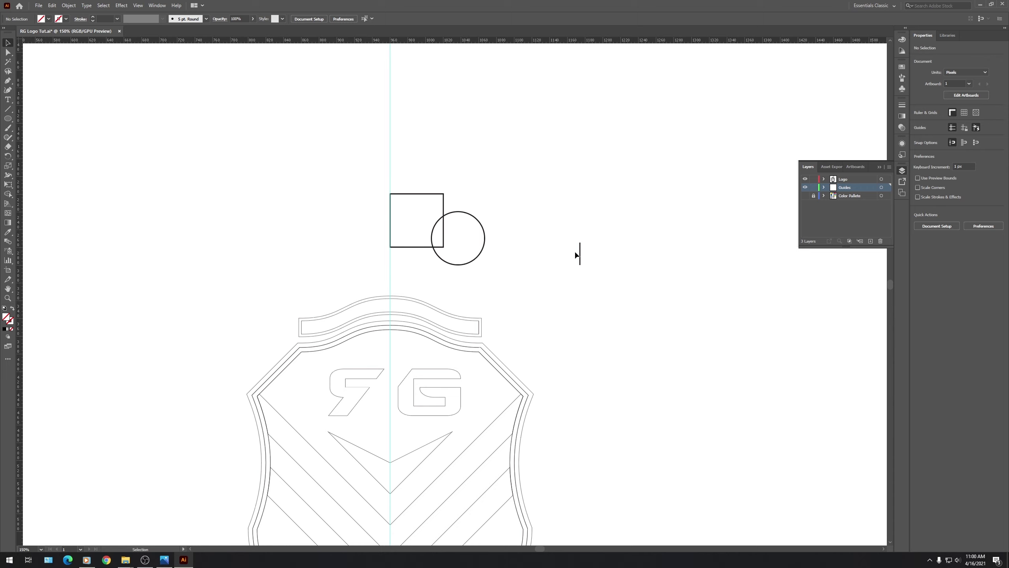
{"action": "left_click_drag", "start_coordinate": [444, 218], "coordinate": [612, 175]}
{"action": "left_click", "coordinate": [596, 210]}
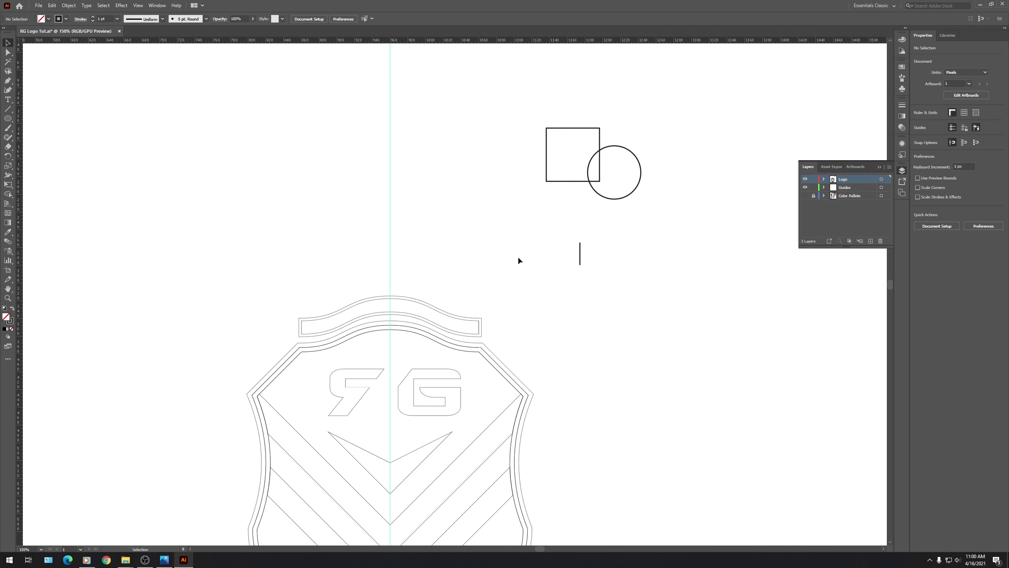
Move the short vertical line beside the centre guide and set its height to 10 px.
{"action": "scroll", "coordinate": [455, 266], "scroll_direction": "up", "scroll_amount": 2}
{"action": "left_click", "coordinate": [704, 235]}
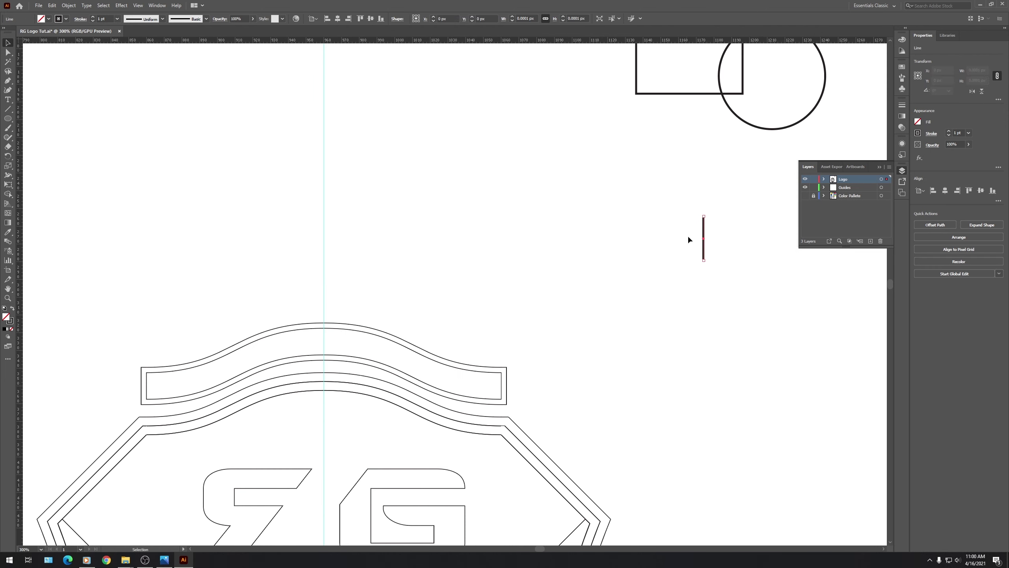
{"action": "left_click_drag", "start_coordinate": [704, 234], "coordinate": [391, 214]}
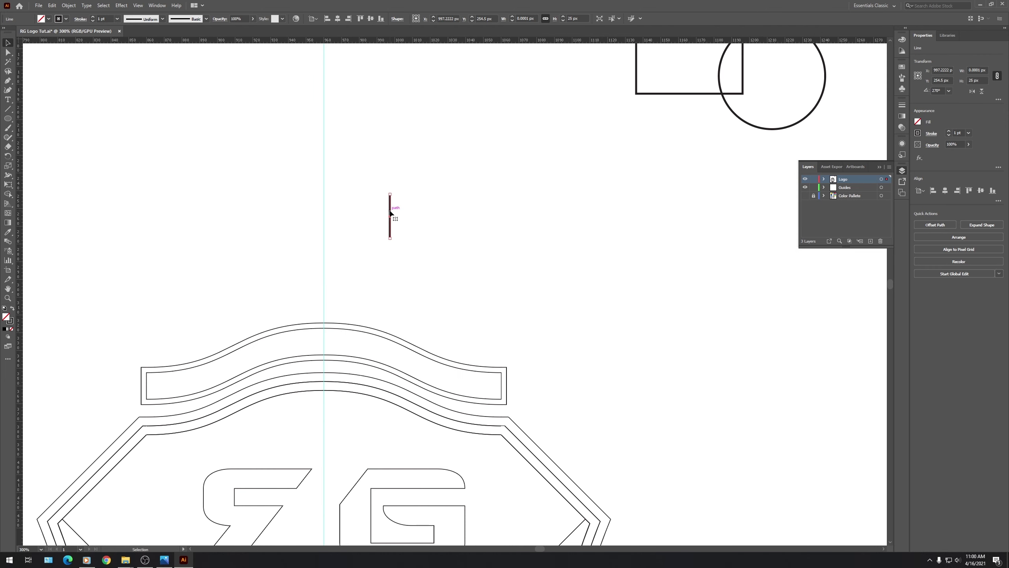
{"action": "left_click", "coordinate": [584, 18]}
{"action": "type", "text": "20"}
{"action": "key", "text": "Return"}
{"action": "left_click", "coordinate": [454, 268]}
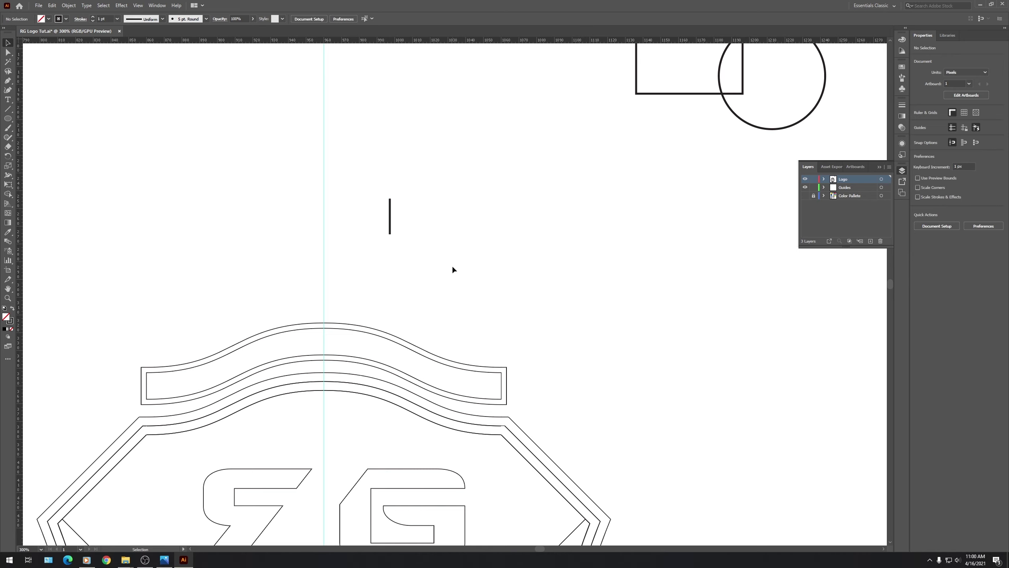
{"action": "left_click", "coordinate": [389, 215]}
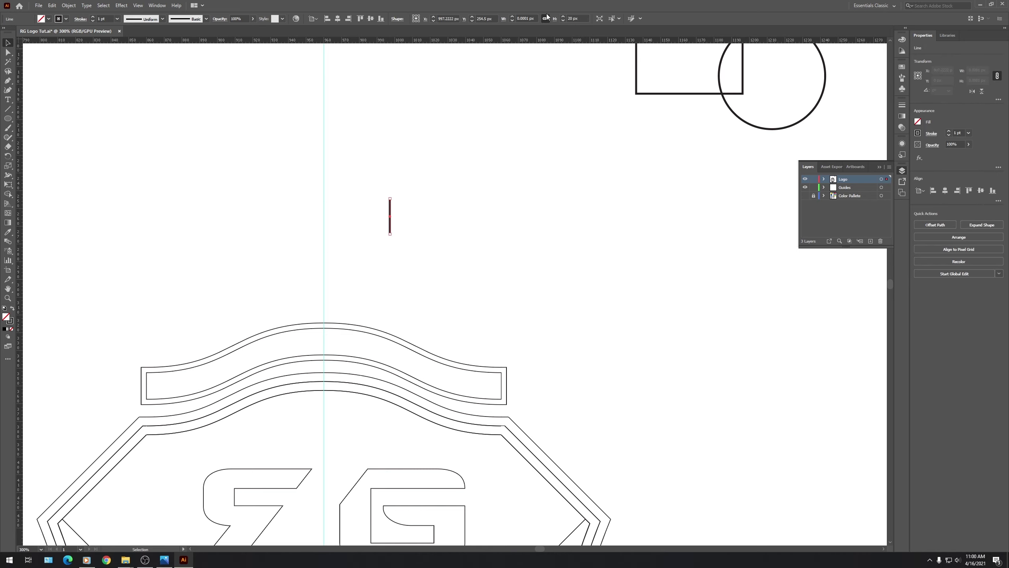
{"action": "left_click", "coordinate": [573, 18]}
{"action": "type", "text": "10"}
{"action": "key", "text": "Return"}
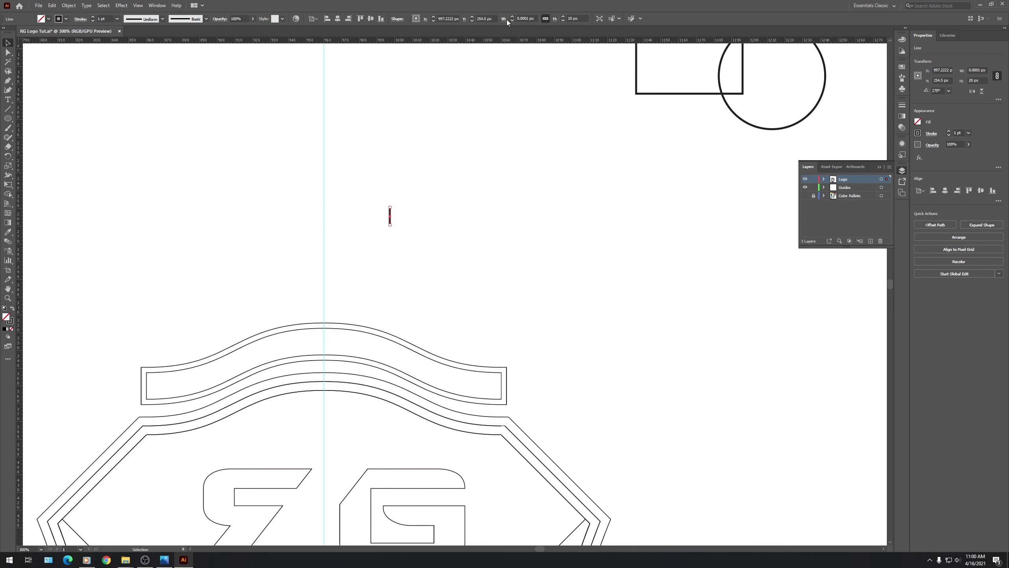
{"action": "left_click", "coordinate": [407, 253]}
{"action": "scroll", "coordinate": [314, 298], "scroll_direction": "up", "scroll_amount": 2}
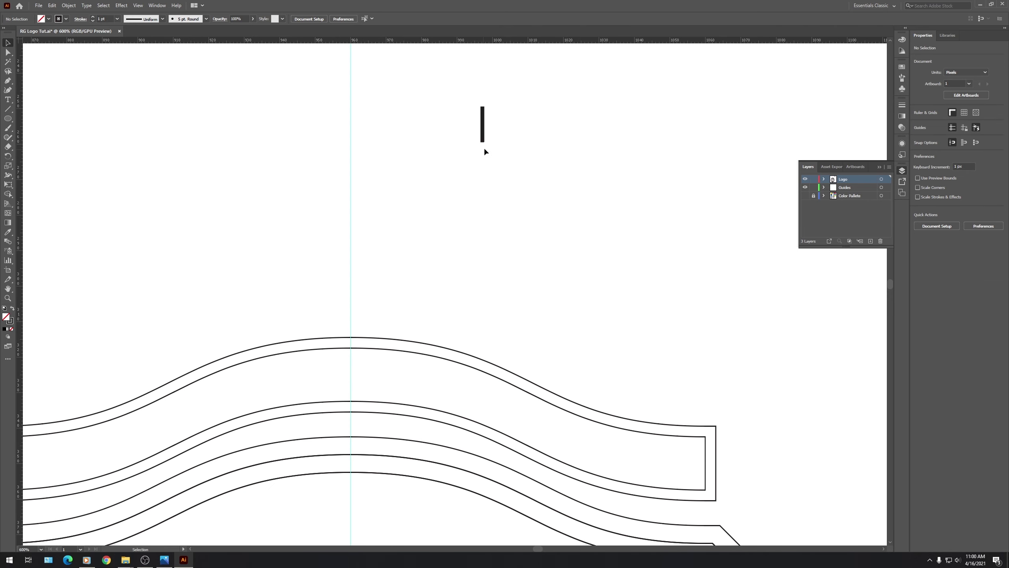
Snap the short line onto the band's centre and add a horizontal guide at its top.
{"action": "left_click_drag", "start_coordinate": [484, 147], "coordinate": [350, 337]}
{"action": "left_click", "coordinate": [844, 186]}
{"action": "left_click_drag", "start_coordinate": [421, 41], "coordinate": [353, 301]}
{"action": "left_click", "coordinate": [401, 258]}
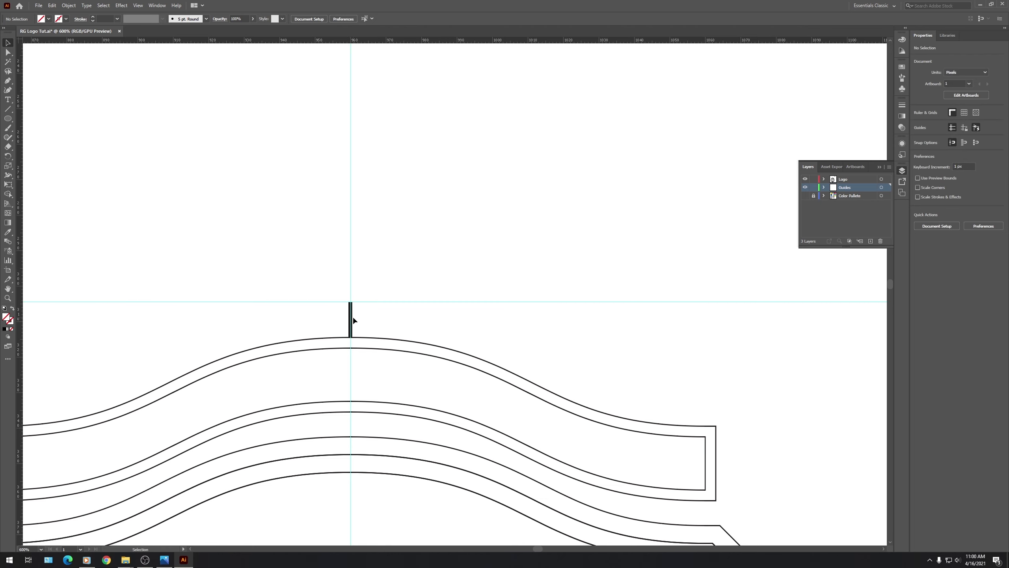
Make the line 140 px tall and snap it onto the centre guide intersection.
{"action": "left_click_drag", "start_coordinate": [351, 320], "coordinate": [490, 233]}
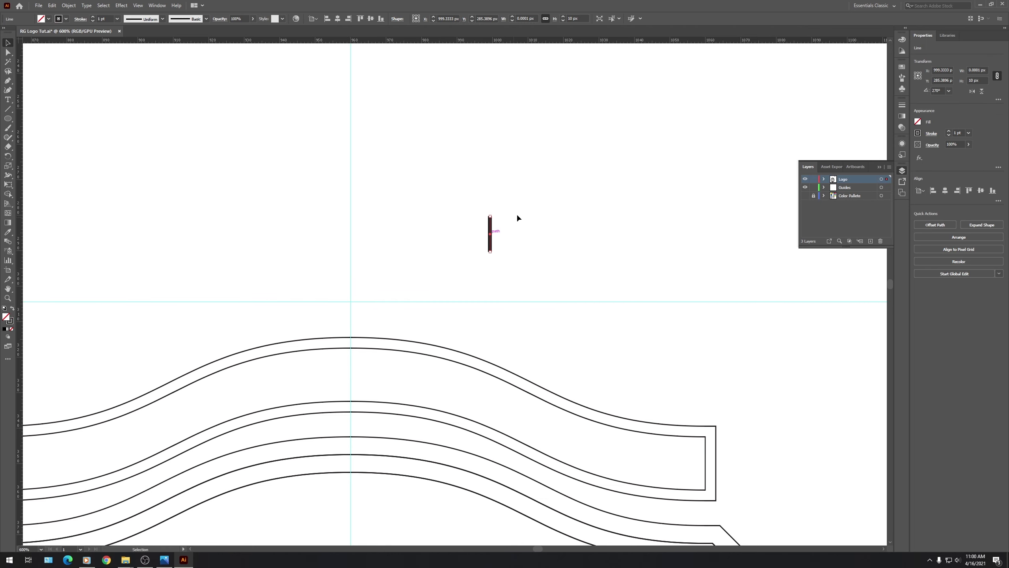
{"action": "left_click", "coordinate": [577, 17]}
{"action": "type", "text": "140"}
{"action": "key", "text": "Return"}
{"action": "left_click", "coordinate": [613, 246]}
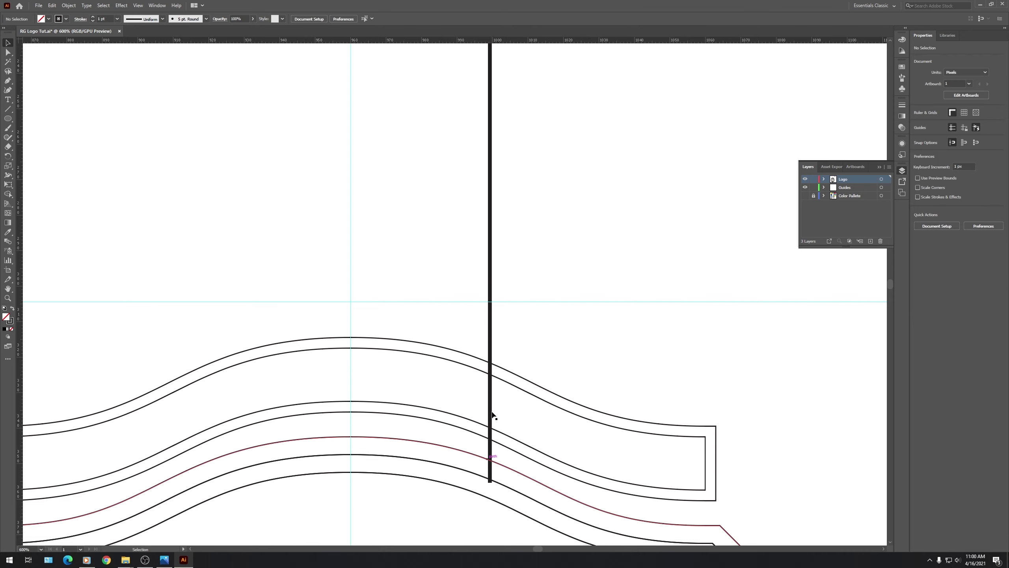
{"action": "left_click_drag", "start_coordinate": [490, 412], "coordinate": [491, 206]}
{"action": "left_click", "coordinate": [535, 256]}
{"action": "left_click_drag", "start_coordinate": [492, 277], "coordinate": [353, 302]}
{"action": "scroll", "coordinate": [352, 302], "scroll_direction": "up", "scroll_amount": 4}
{"action": "scroll", "coordinate": [294, 290], "scroll_direction": "down", "scroll_amount": 7}
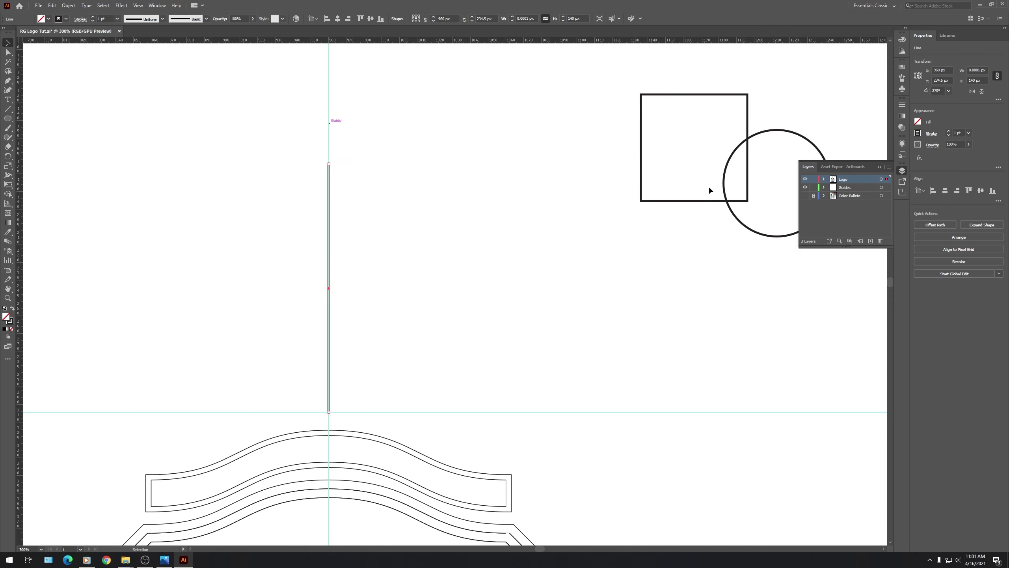
Add a horizontal guide at the line's top end and move the line to the right.
{"action": "left_click", "coordinate": [851, 187]}
{"action": "left_click_drag", "start_coordinate": [326, 46], "coordinate": [330, 164]}
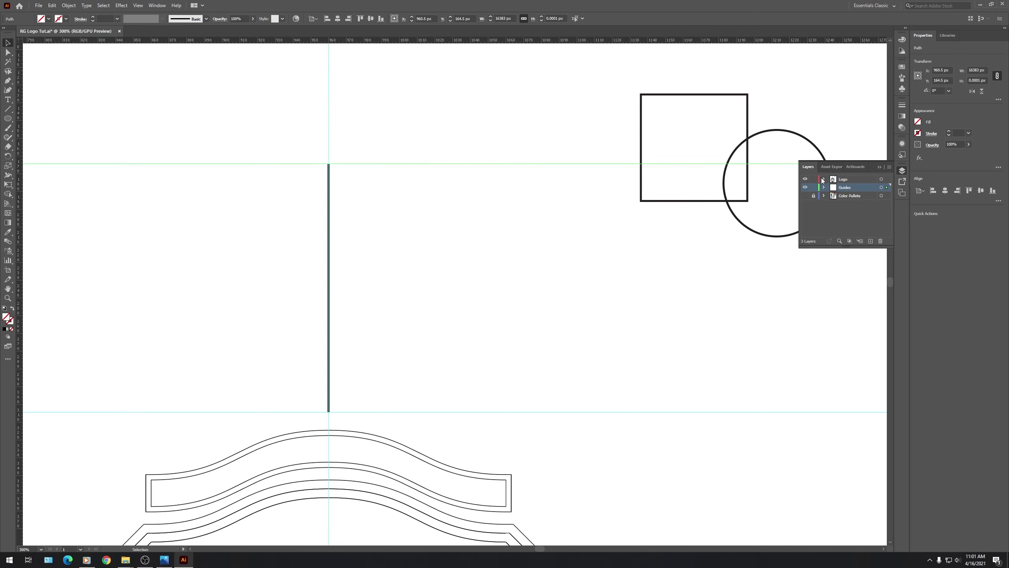
{"action": "left_click", "coordinate": [823, 180]}
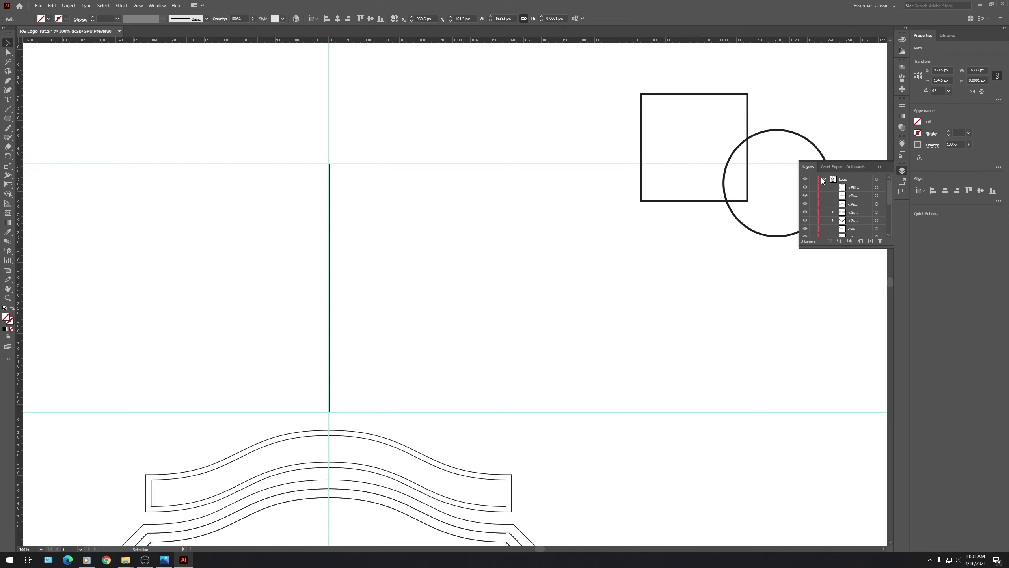
{"action": "left_click", "coordinate": [823, 179]}
{"action": "left_click", "coordinate": [357, 109]}
{"action": "left_click_drag", "start_coordinate": [329, 195], "coordinate": [611, 140]}
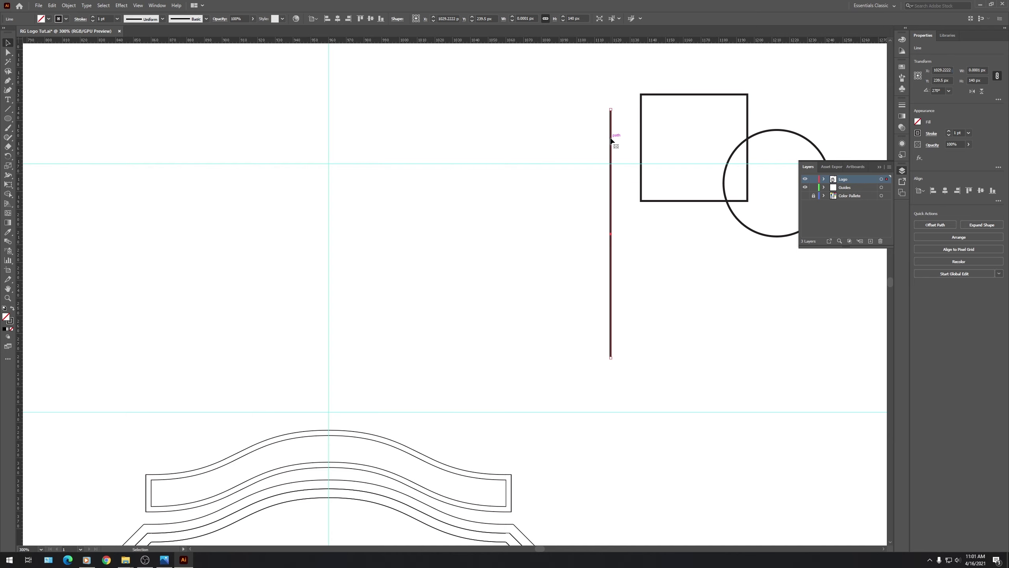
Mark the square's bottom and right edges with guides at the centre intersection, then move it over the line.
{"action": "left_click", "coordinate": [691, 95]}
{"action": "left_click_drag", "start_coordinate": [691, 95], "coordinate": [389, 164]}
{"action": "left_click_drag", "start_coordinate": [484, 42], "coordinate": [417, 270]}
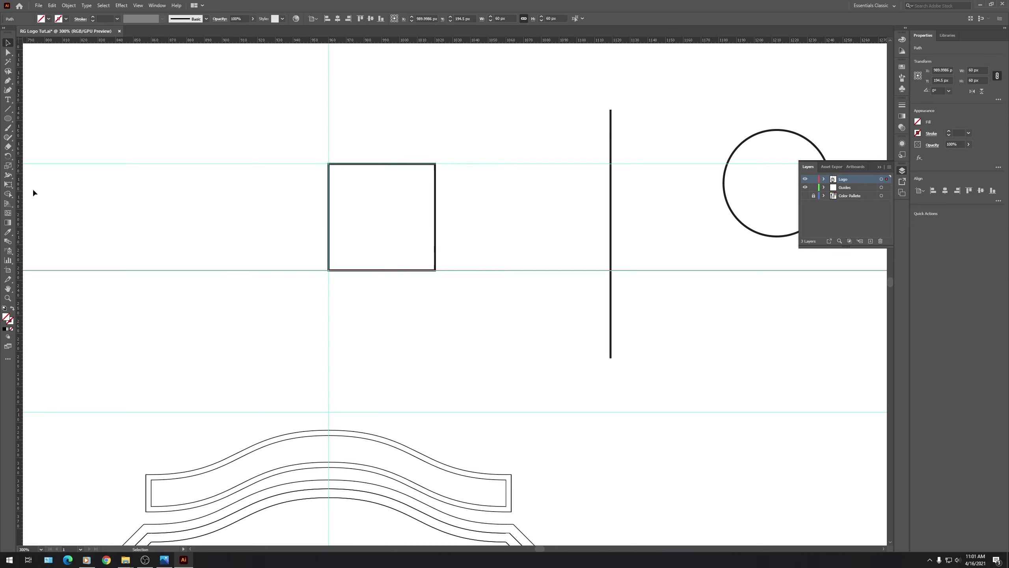
{"action": "left_click_drag", "start_coordinate": [21, 192], "coordinate": [435, 218]}
{"action": "key", "text": "ctrl+z"}
{"action": "key", "text": "ctrl+z"}
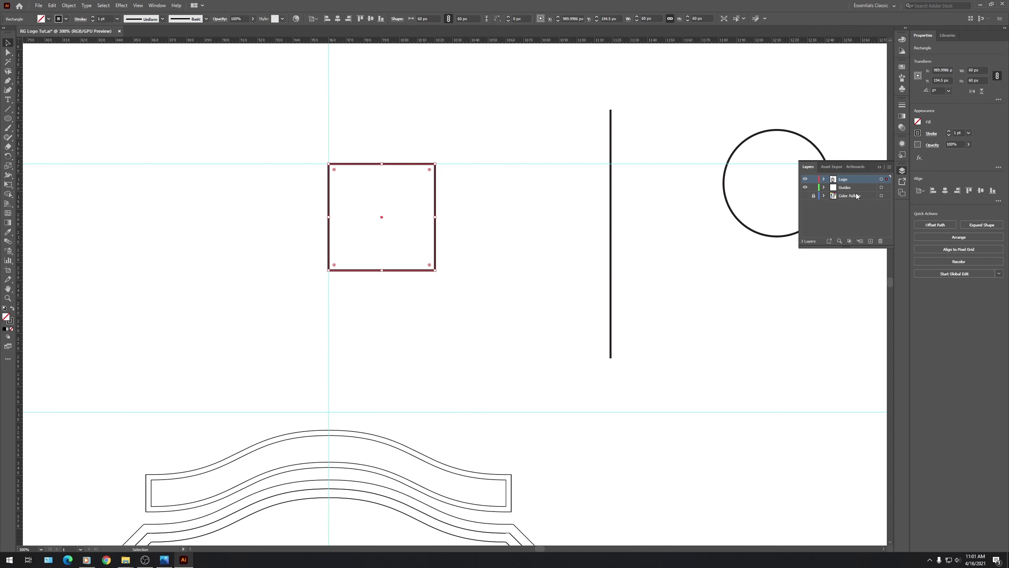
{"action": "left_click", "coordinate": [824, 180]}
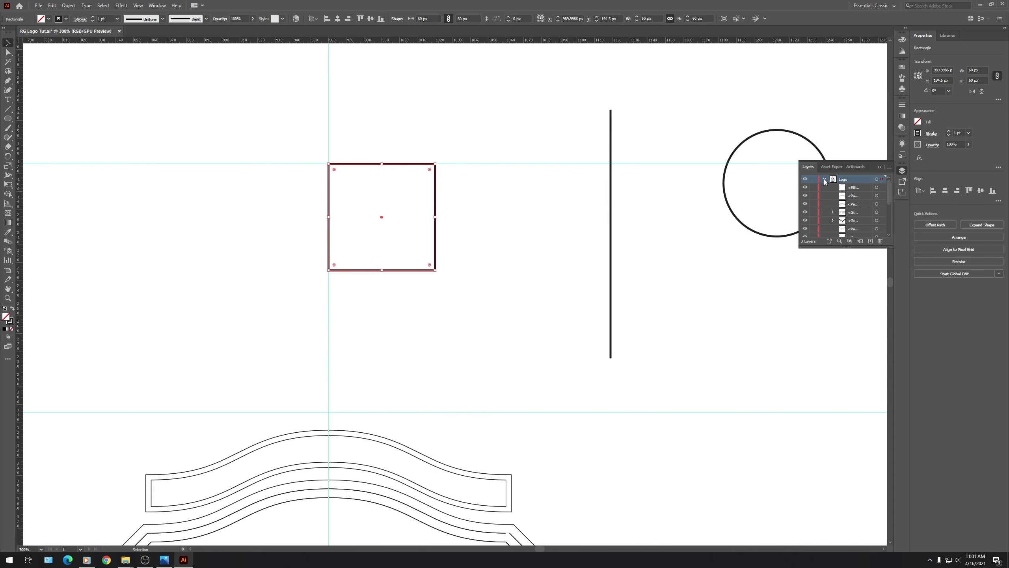
{"action": "left_click", "coordinate": [823, 179]}
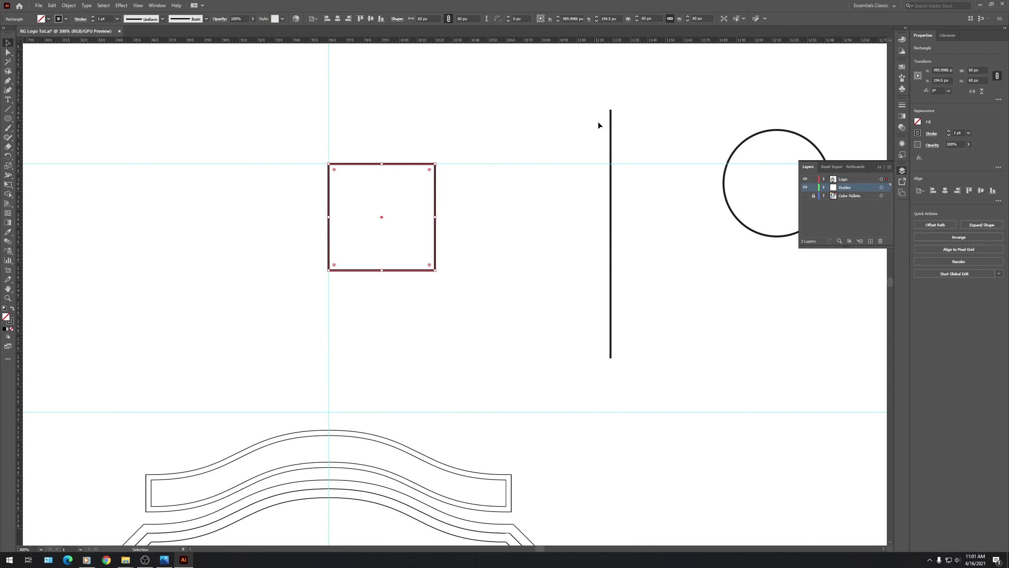
{"action": "left_click_drag", "start_coordinate": [388, 41], "coordinate": [394, 270]}
{"action": "left_click_drag", "start_coordinate": [21, 173], "coordinate": [436, 204]}
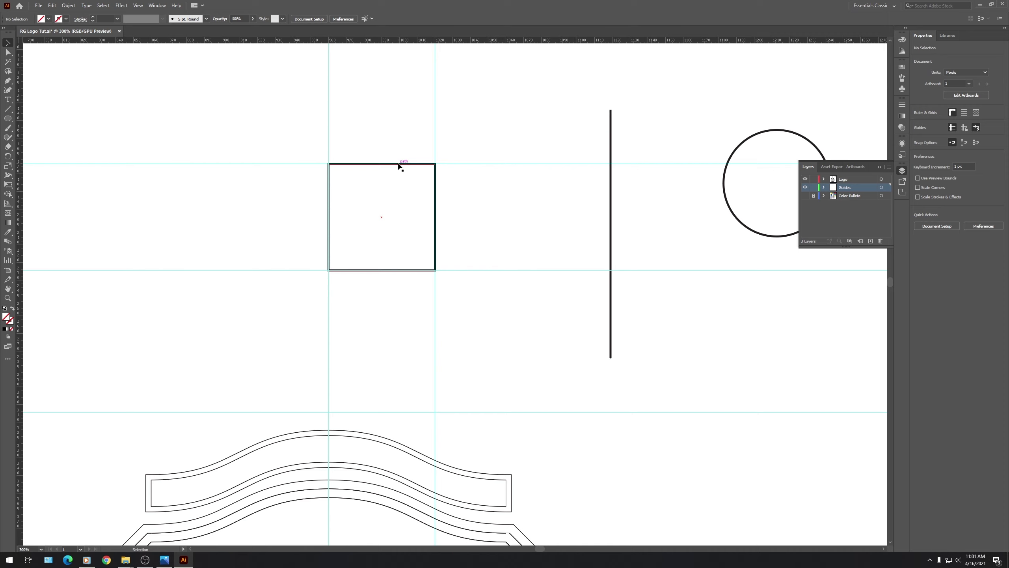
{"action": "left_click_drag", "start_coordinate": [398, 164], "coordinate": [644, 104]}
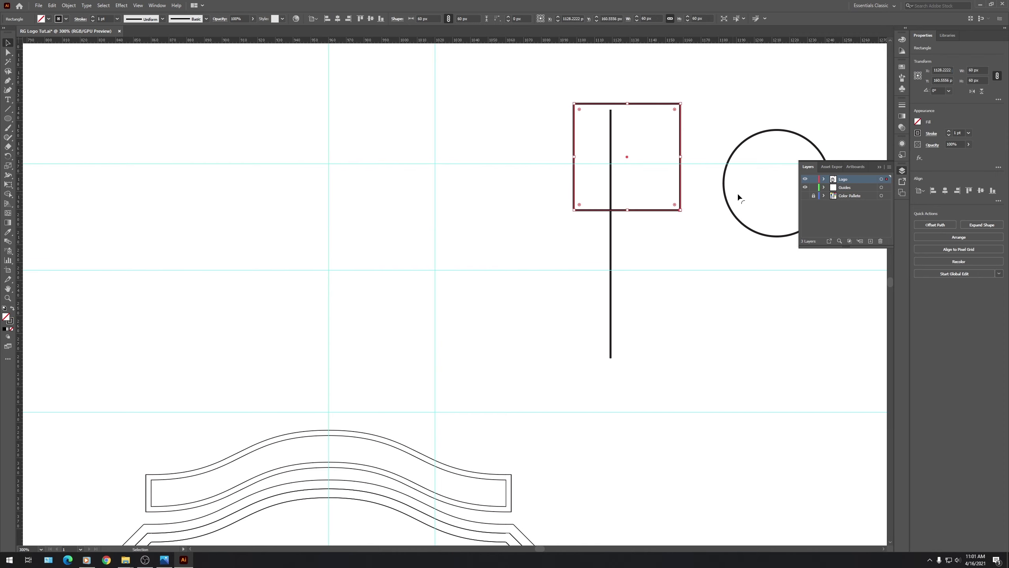
Move the circle below the square and slide the 140 px line left onto the vertical guide.
{"action": "left_click", "coordinate": [777, 184]}
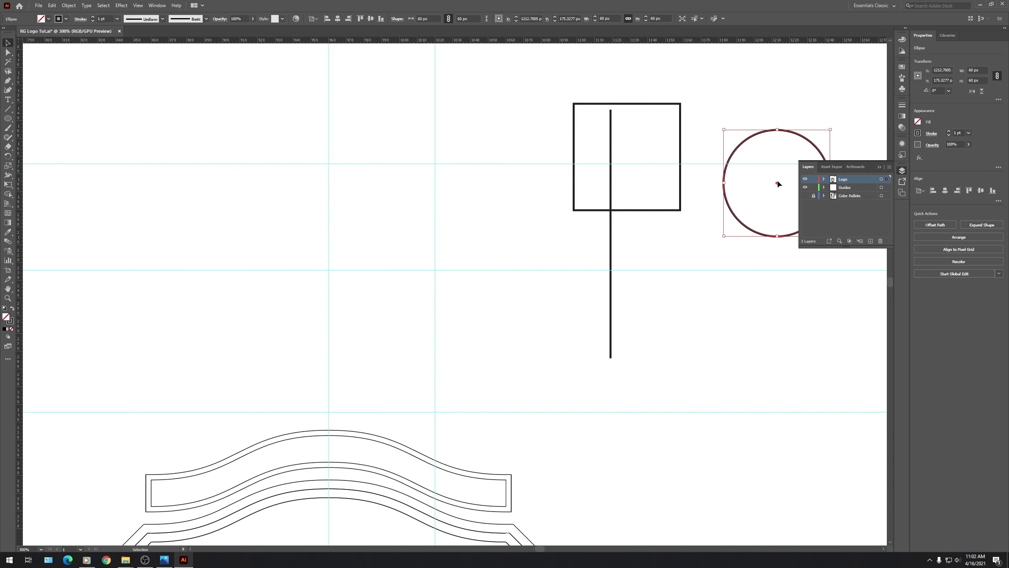
{"action": "left_click_drag", "start_coordinate": [774, 185], "coordinate": [673, 267]}
{"action": "scroll", "coordinate": [441, 228], "scroll_direction": "down", "scroll_amount": 1}
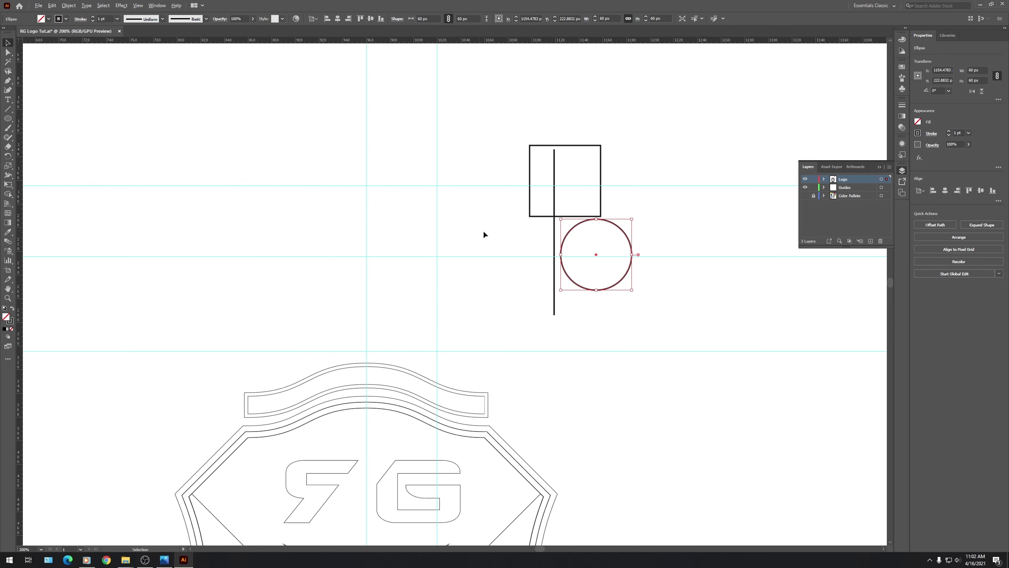
{"action": "scroll", "coordinate": [484, 234], "scroll_direction": "up", "scroll_amount": 1}
{"action": "left_click_drag", "start_coordinate": [587, 234], "coordinate": [423, 245]}
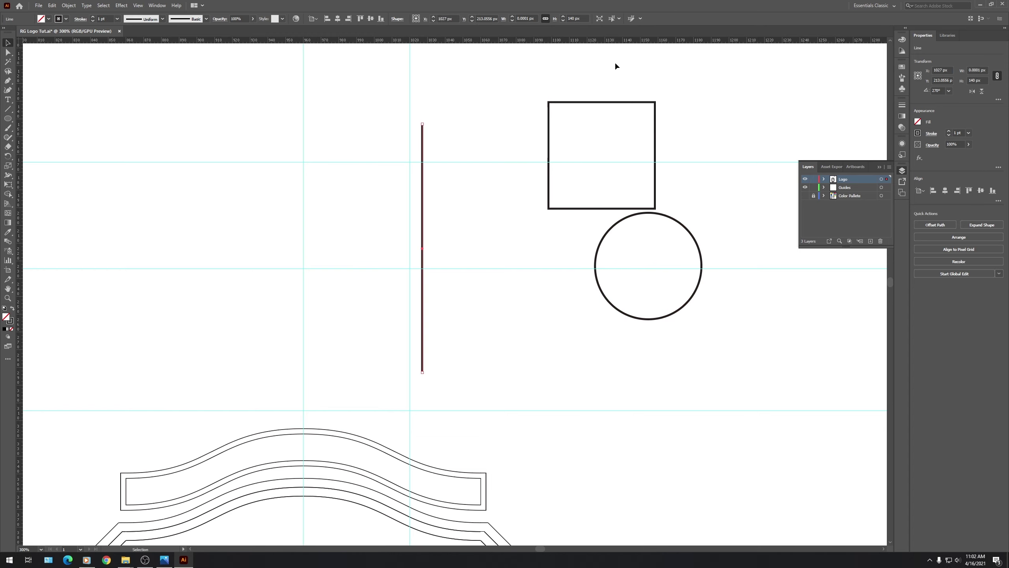
Shorten the vertical line to 25 px and move it down to the horizontal guide.
{"action": "left_click", "coordinate": [555, 19]}
{"action": "type", "text": "25"}
{"action": "key", "text": "Return"}
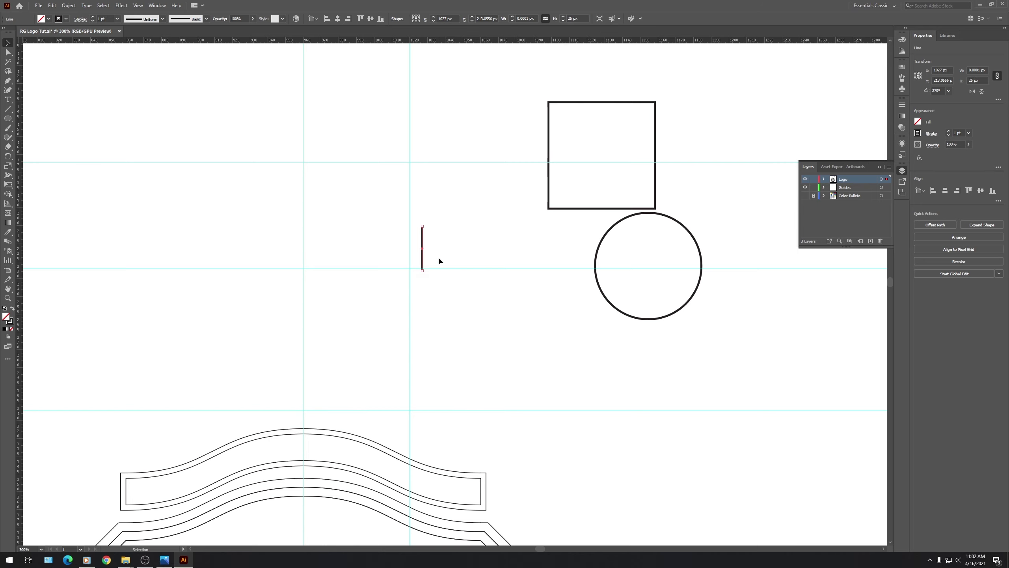
{"action": "left_click", "coordinate": [438, 258]}
{"action": "scroll", "coordinate": [424, 247], "scroll_direction": "up", "scroll_amount": 3}
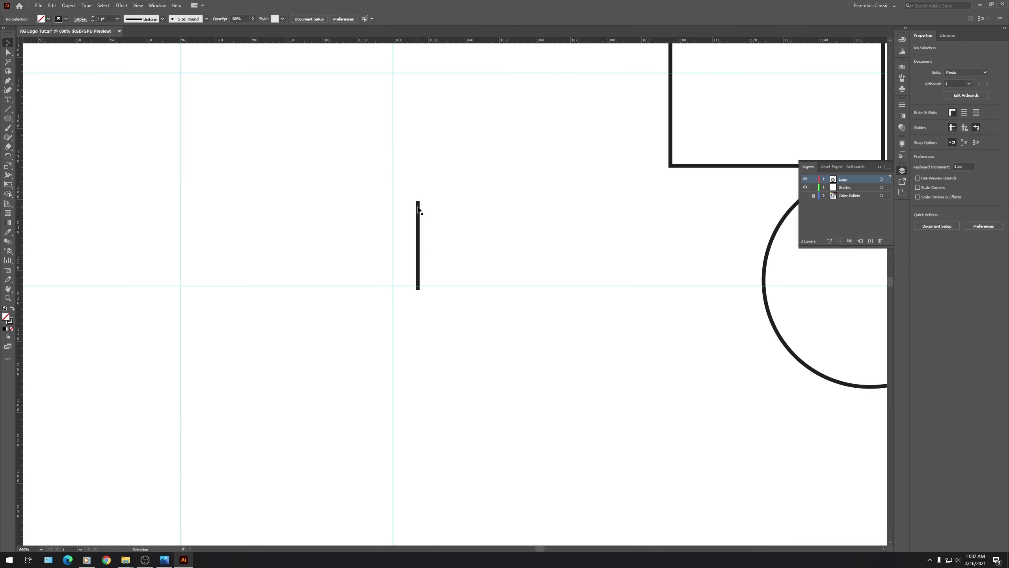
{"action": "left_click_drag", "start_coordinate": [417, 203], "coordinate": [406, 289]}
{"action": "scroll", "coordinate": [405, 288], "scroll_direction": "up", "scroll_amount": 5}
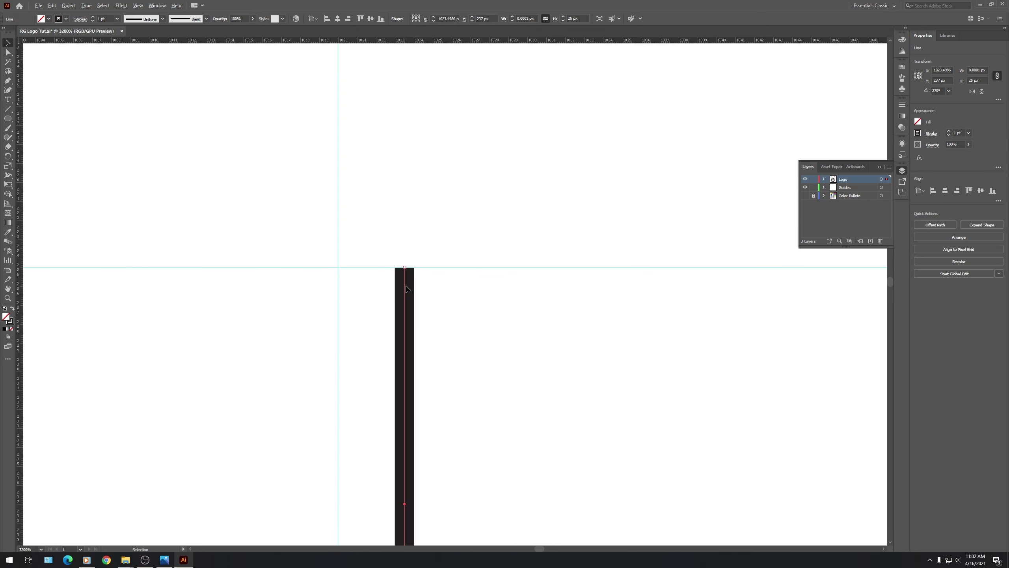
{"action": "scroll", "coordinate": [407, 288], "scroll_direction": "down", "scroll_amount": 5}
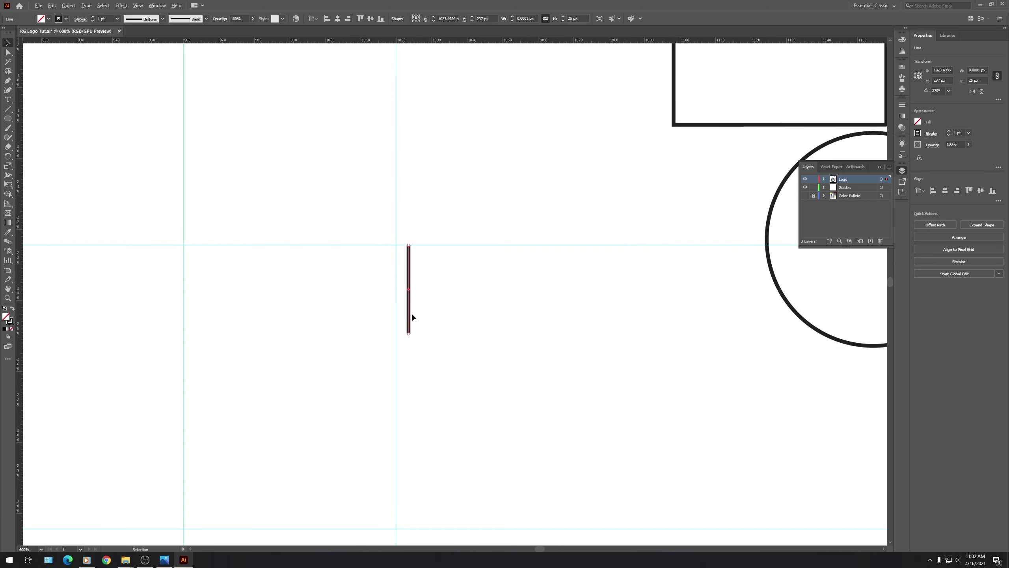
Copy the line as a 15 px horizontal bar joined to the vertical line's bottom.
{"action": "left_click_drag", "start_coordinate": [412, 316], "coordinate": [568, 290], "text": "alt"}
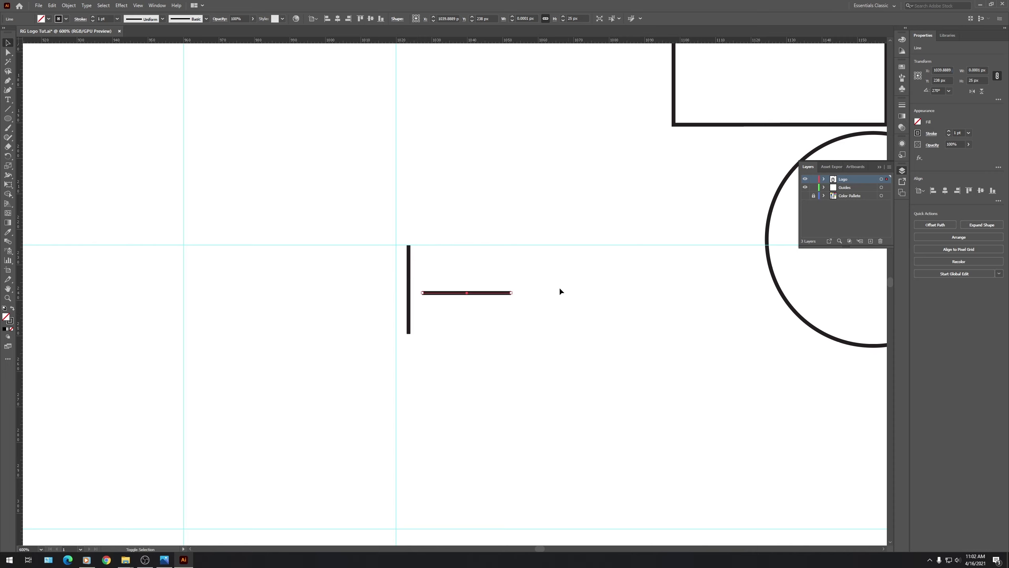
{"action": "left_click", "coordinate": [531, 18]}
{"action": "type", "text": "15"}
{"action": "key", "text": "Return"}
{"action": "left_click", "coordinate": [452, 247]}
{"action": "left_click_drag", "start_coordinate": [440, 293], "coordinate": [396, 334]}
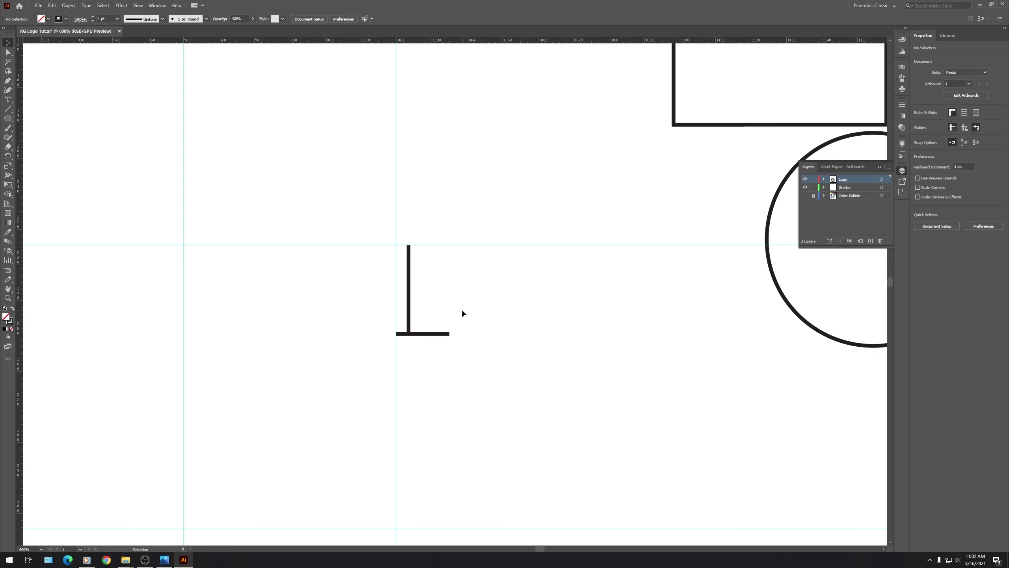
Move the circle over the L shape, near the horizontal bar's right end.
{"action": "scroll", "coordinate": [469, 328], "scroll_direction": "down", "scroll_amount": 2}
{"action": "scroll", "coordinate": [650, 315], "scroll_direction": "up", "scroll_amount": 1}
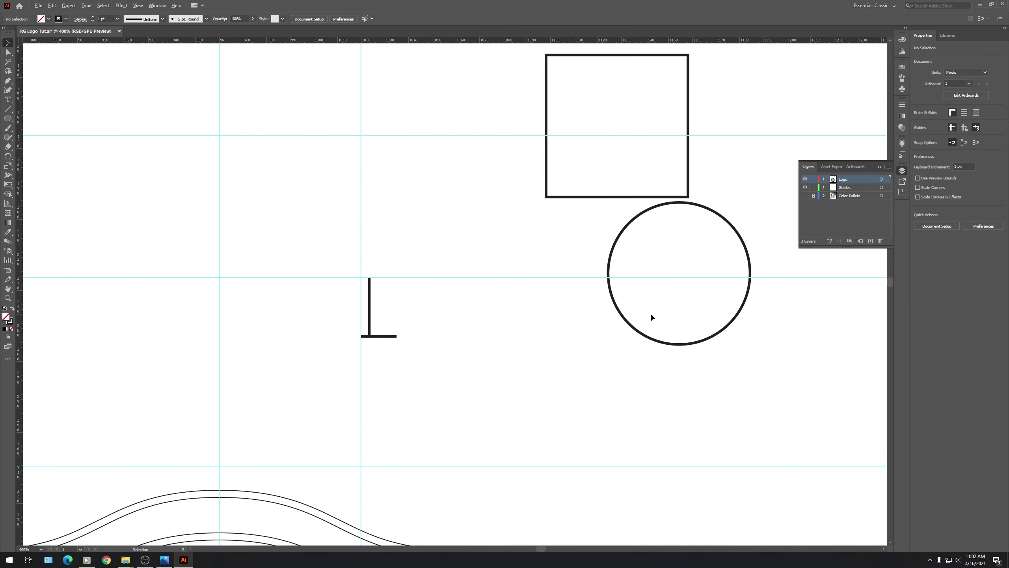
{"action": "left_click", "coordinate": [741, 238]}
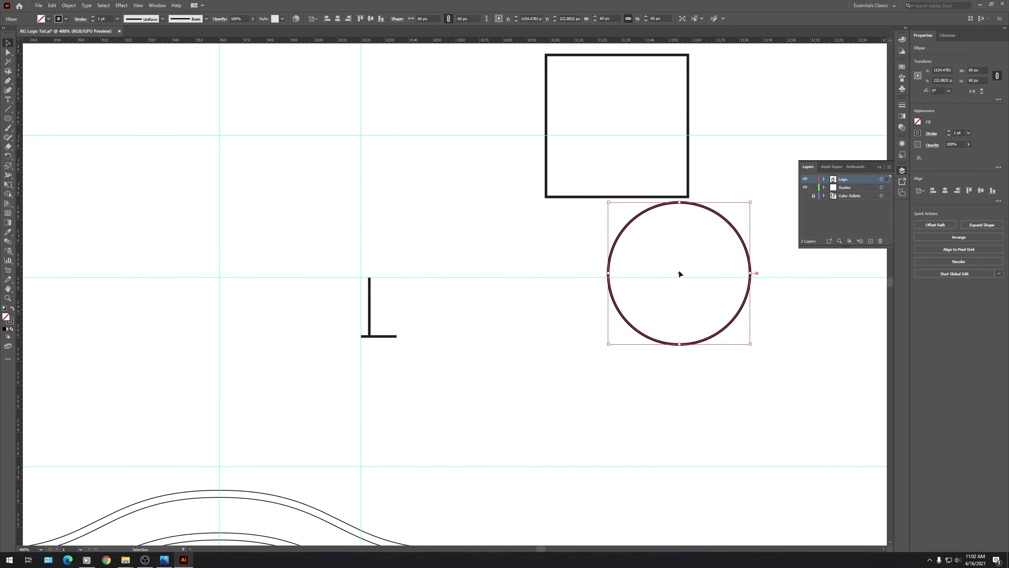
{"action": "left_click_drag", "start_coordinate": [679, 274], "coordinate": [397, 337]}
{"action": "scroll", "coordinate": [397, 337], "scroll_direction": "up", "scroll_amount": 15}
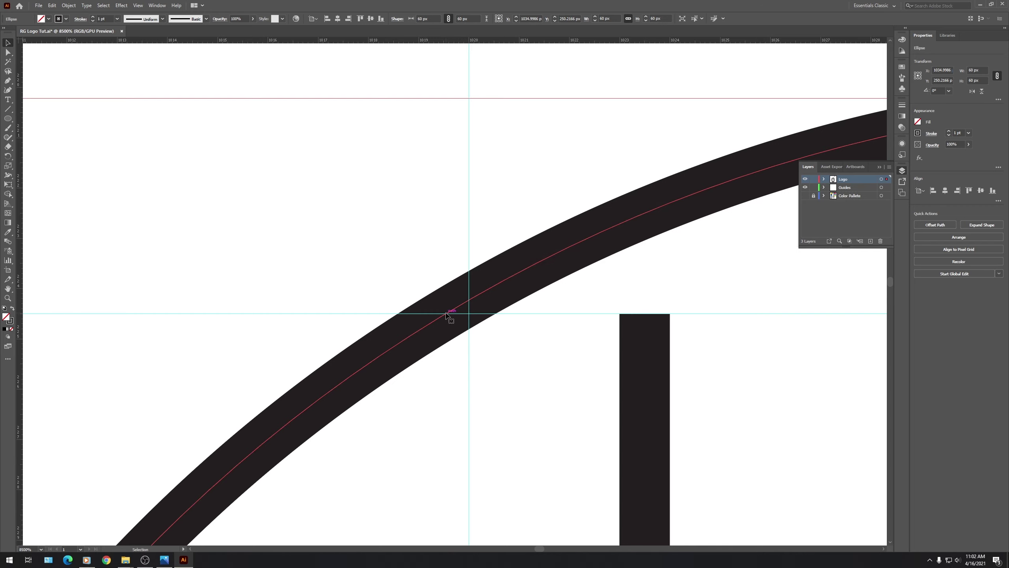
{"action": "left_click_drag", "start_coordinate": [448, 316], "coordinate": [467, 314]}
{"action": "scroll", "coordinate": [401, 267], "scroll_direction": "down", "scroll_amount": 6}
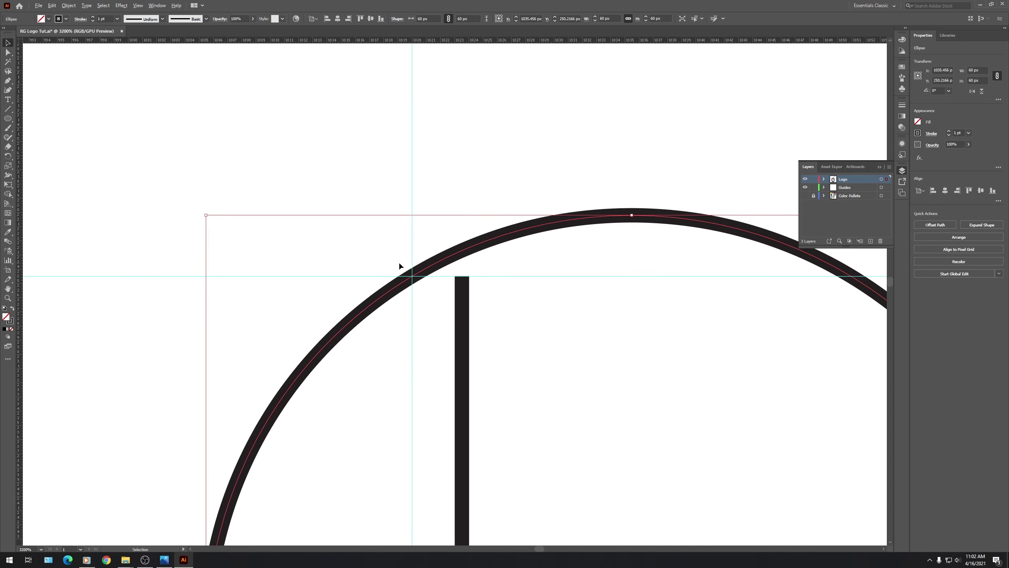
{"action": "scroll", "coordinate": [400, 266], "scroll_direction": "up", "scroll_amount": 2}
{"action": "scroll", "coordinate": [400, 265], "scroll_direction": "down", "scroll_amount": 2}
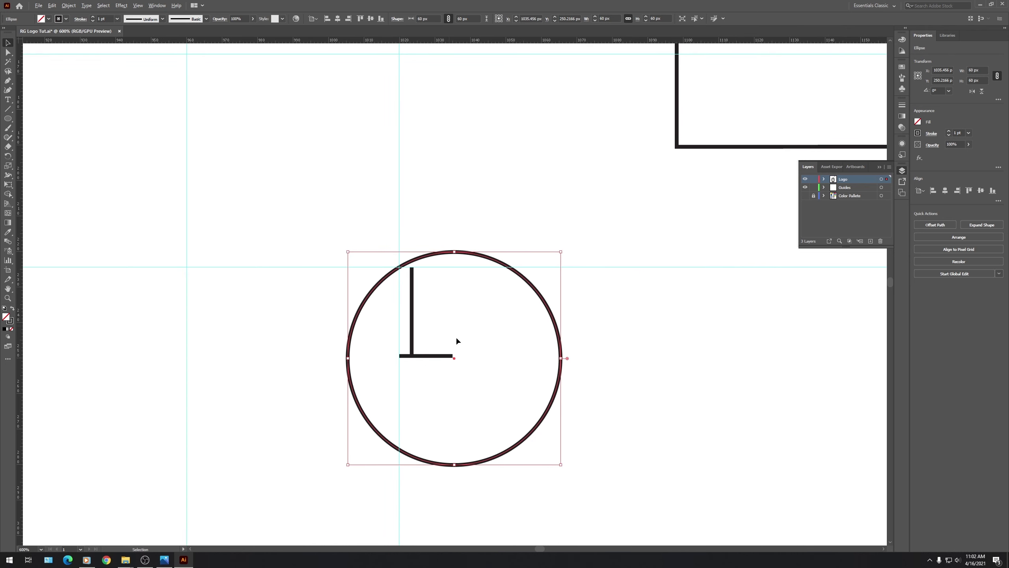
{"action": "scroll", "coordinate": [459, 360], "scroll_direction": "up", "scroll_amount": 2}
Nudge the ring until it's centred on the bar's end and meets the vertical bar's top.
{"action": "left_click_drag", "start_coordinate": [454, 358], "coordinate": [452, 358]}
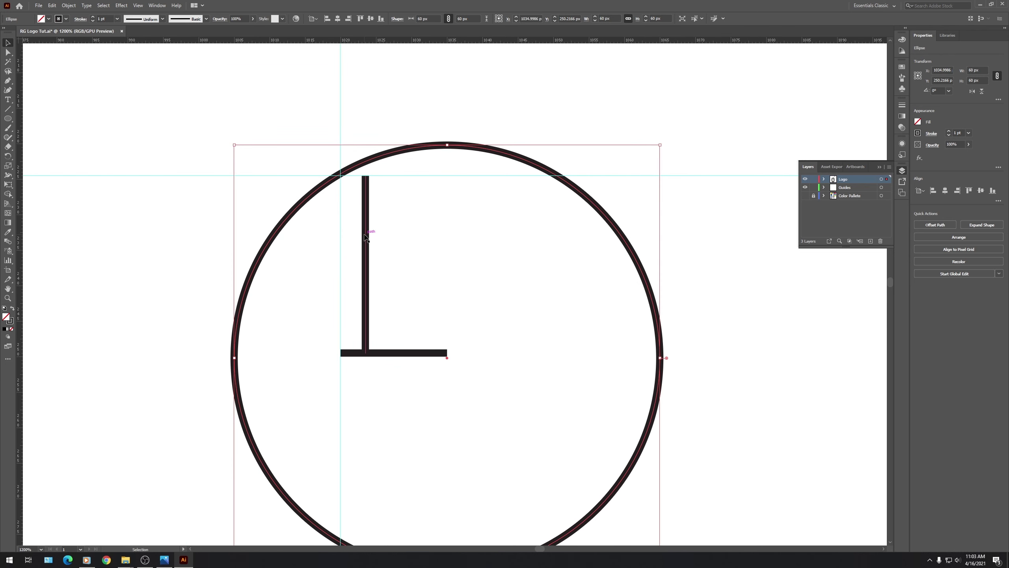
{"action": "scroll", "coordinate": [444, 379], "scroll_direction": "up", "scroll_amount": 3}
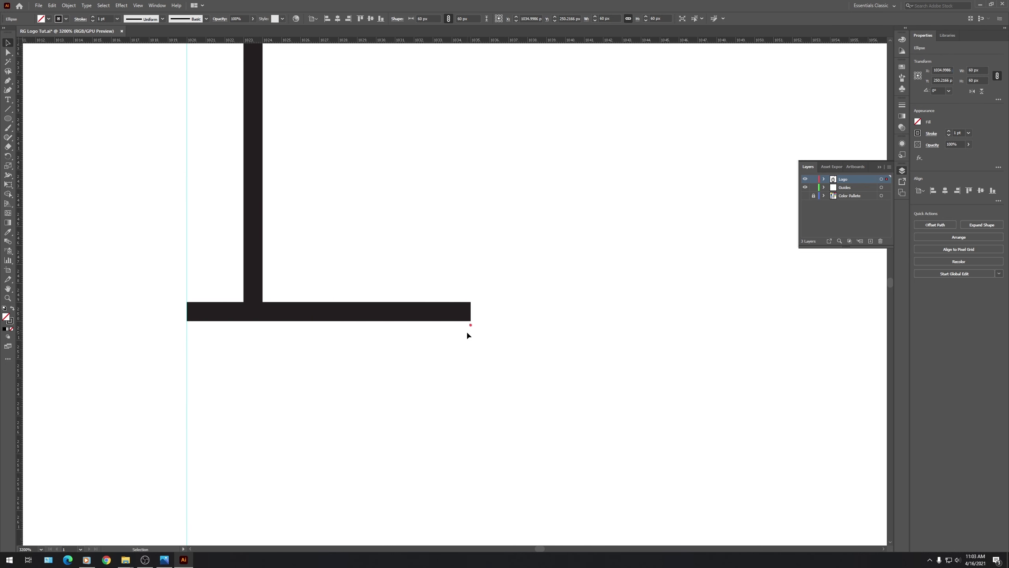
{"action": "left_click_drag", "start_coordinate": [471, 327], "coordinate": [471, 314]}
{"action": "scroll", "coordinate": [479, 356], "scroll_direction": "down", "scroll_amount": 4}
{"action": "scroll", "coordinate": [430, 239], "scroll_direction": "up", "scroll_amount": 5}
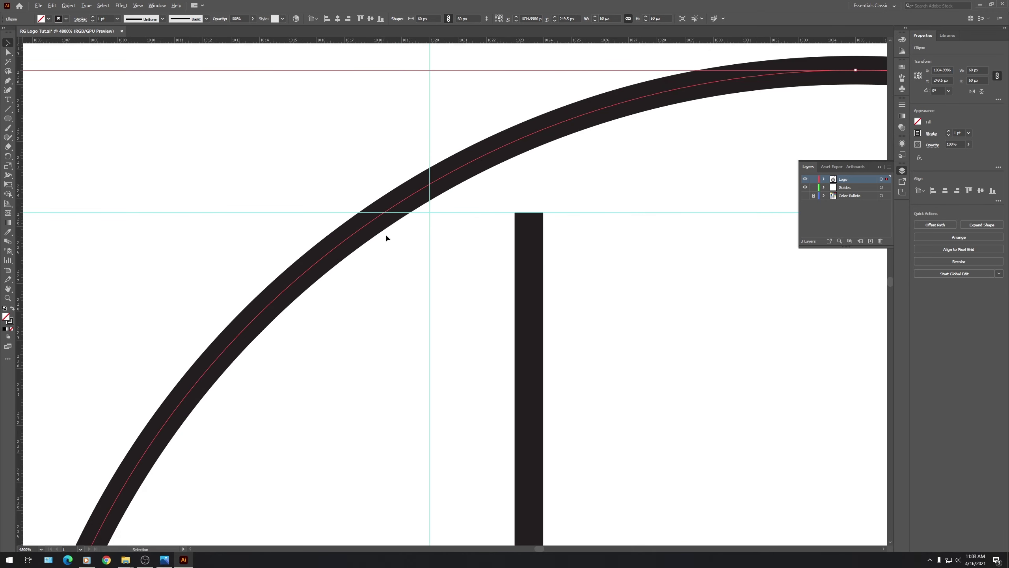
{"action": "left_click_drag", "start_coordinate": [382, 215], "coordinate": [431, 217]}
{"action": "scroll", "coordinate": [429, 211], "scroll_direction": "down", "scroll_amount": 3}
{"action": "scroll", "coordinate": [429, 211], "scroll_direction": "up", "scroll_amount": 5}
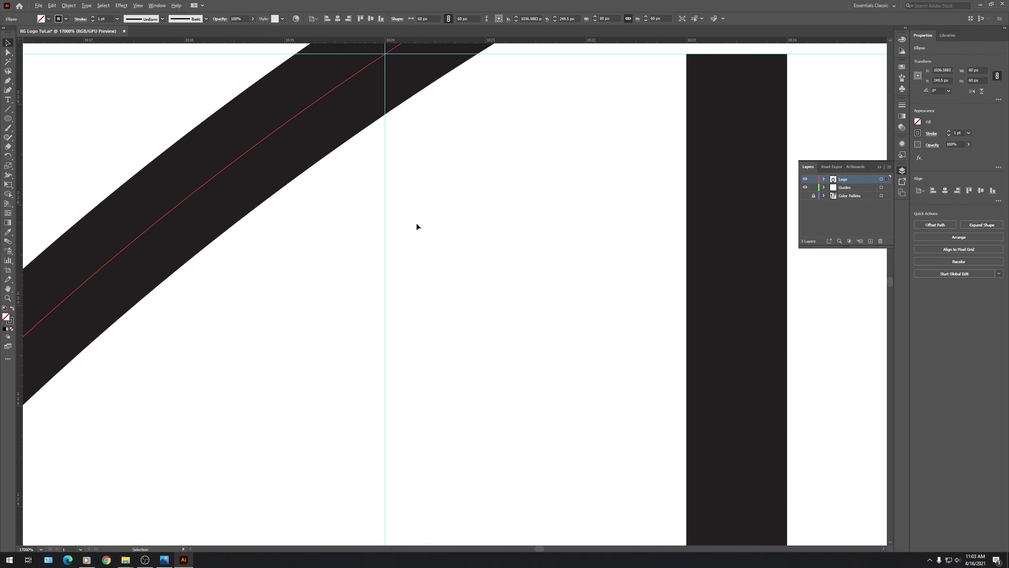
{"action": "scroll", "coordinate": [417, 225], "scroll_direction": "down", "scroll_amount": 2}
{"action": "scroll", "coordinate": [264, 215], "scroll_direction": "down", "scroll_amount": 1}
{"action": "scroll", "coordinate": [352, 309], "scroll_direction": "down", "scroll_amount": 1}
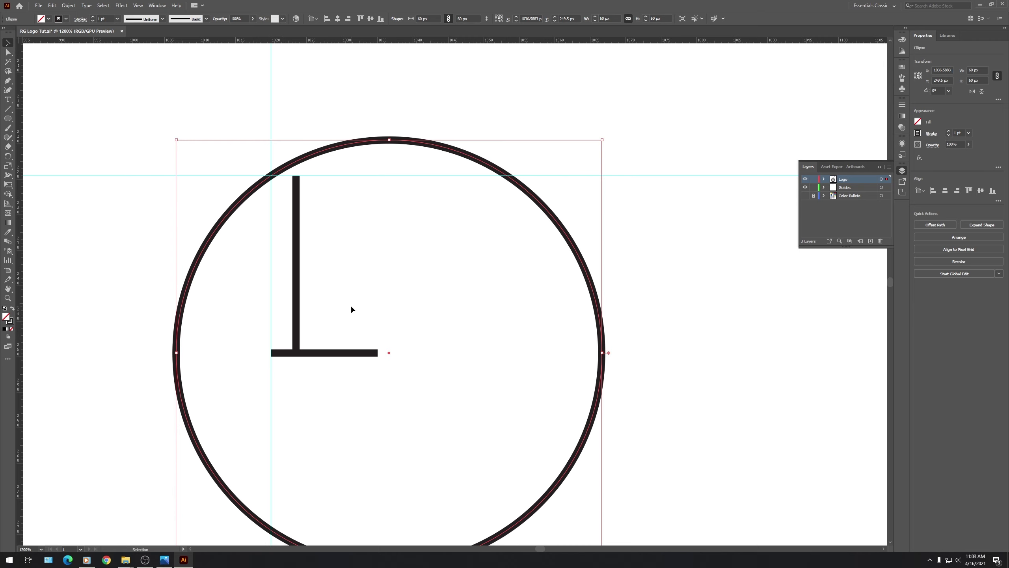
{"action": "scroll", "coordinate": [351, 309], "scroll_direction": "down", "scroll_amount": 1}
{"action": "scroll", "coordinate": [351, 309], "scroll_direction": "down", "scroll_amount": 1}
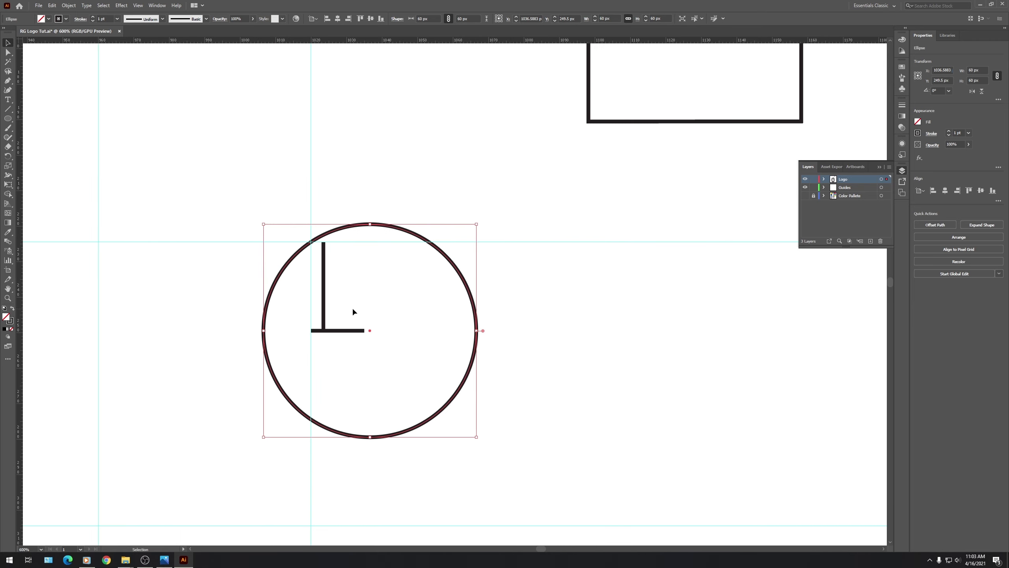
{"action": "left_click", "coordinate": [362, 330]}
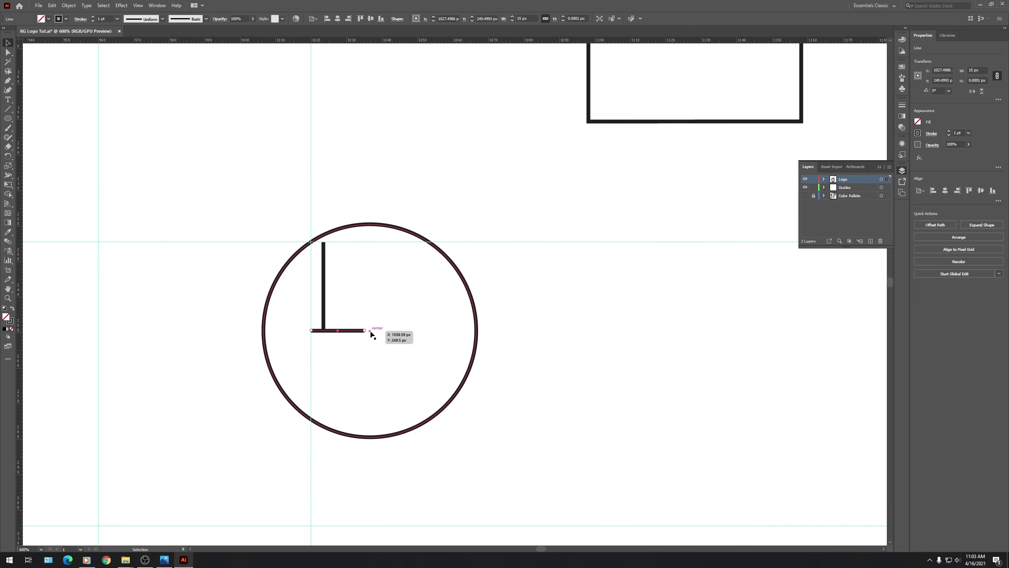
Extend the horizontal bar past the ring and stand a 15 px vertical copy on it.
{"action": "scroll", "coordinate": [375, 333], "scroll_direction": "down", "scroll_amount": 2}
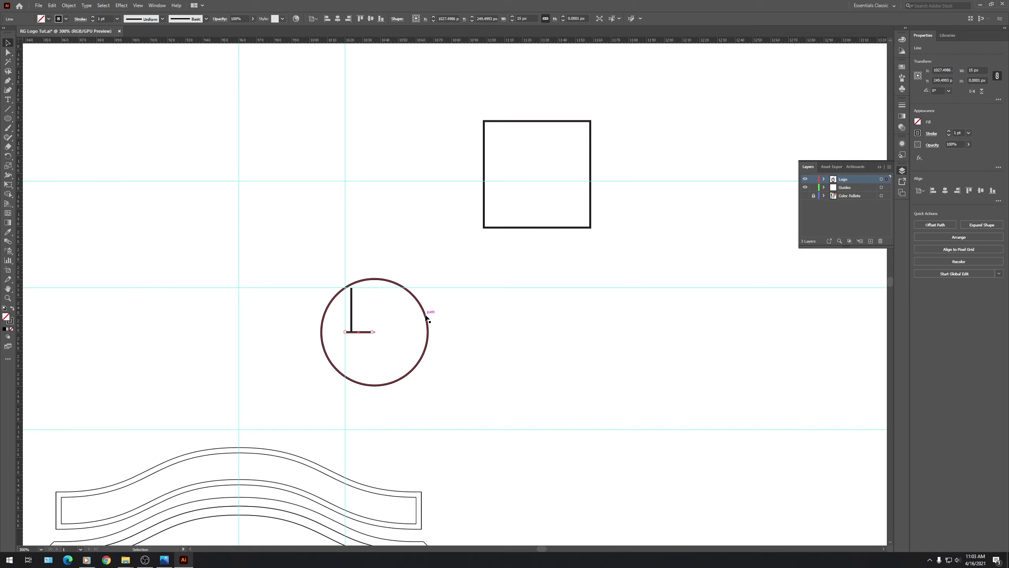
{"action": "left_click_drag", "start_coordinate": [372, 331], "coordinate": [512, 330]}
{"action": "left_click", "coordinate": [530, 315]}
{"action": "left_click_drag", "start_coordinate": [353, 307], "coordinate": [417, 314]}
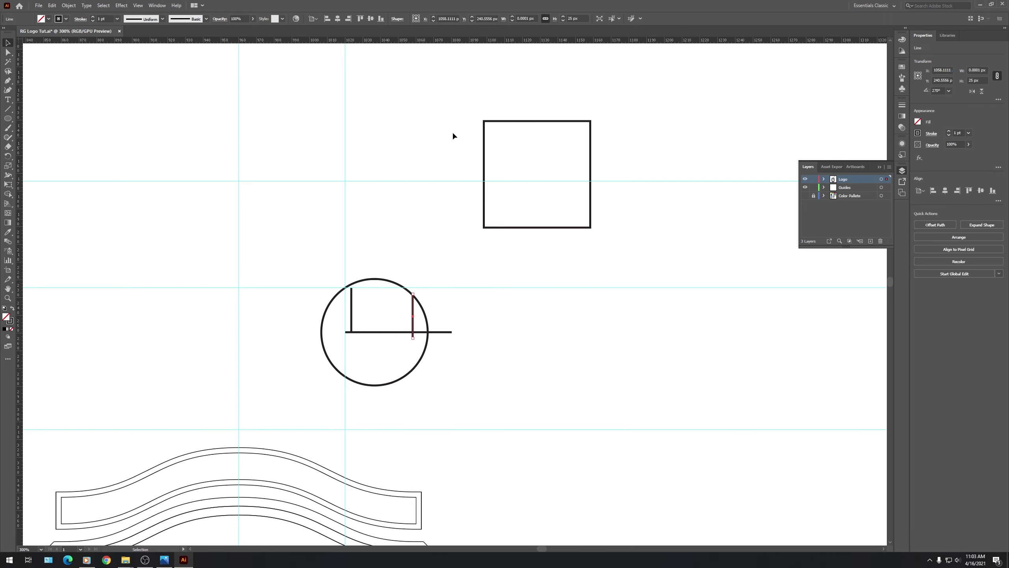
{"action": "left_click", "coordinate": [582, 17]}
{"action": "type", "text": "15"}
{"action": "key", "text": "Return"}
{"action": "left_click", "coordinate": [481, 320]}
{"action": "scroll", "coordinate": [433, 333], "scroll_direction": "up", "scroll_amount": 3}
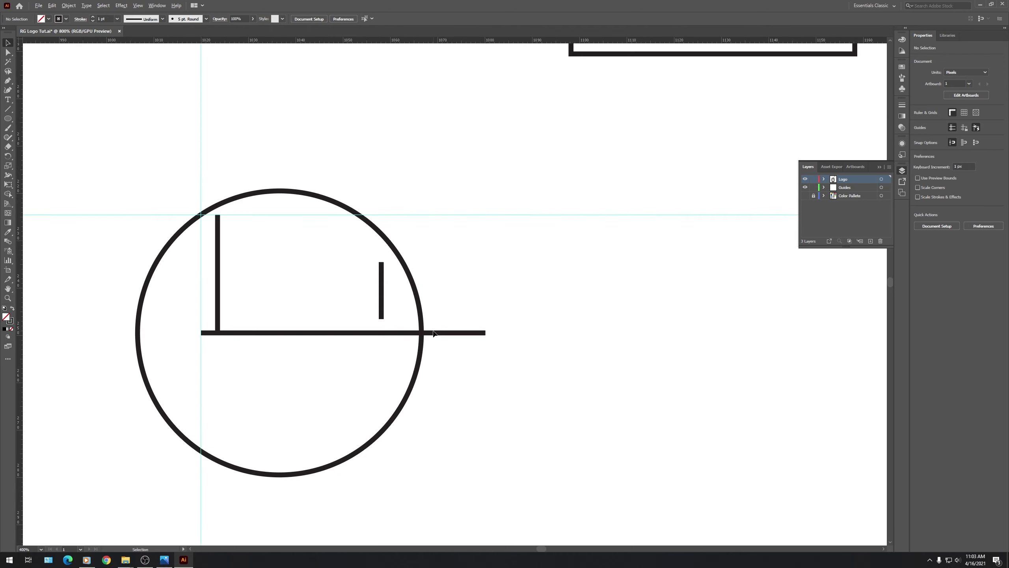
{"action": "scroll", "coordinate": [433, 333], "scroll_direction": "up", "scroll_amount": 3}
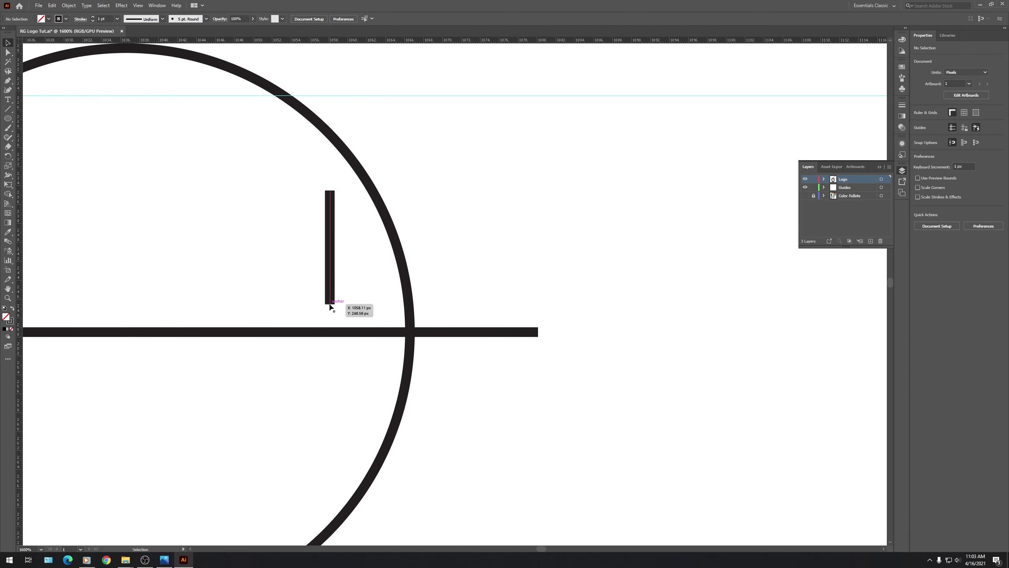
{"action": "left_click_drag", "start_coordinate": [330, 303], "coordinate": [369, 332]}
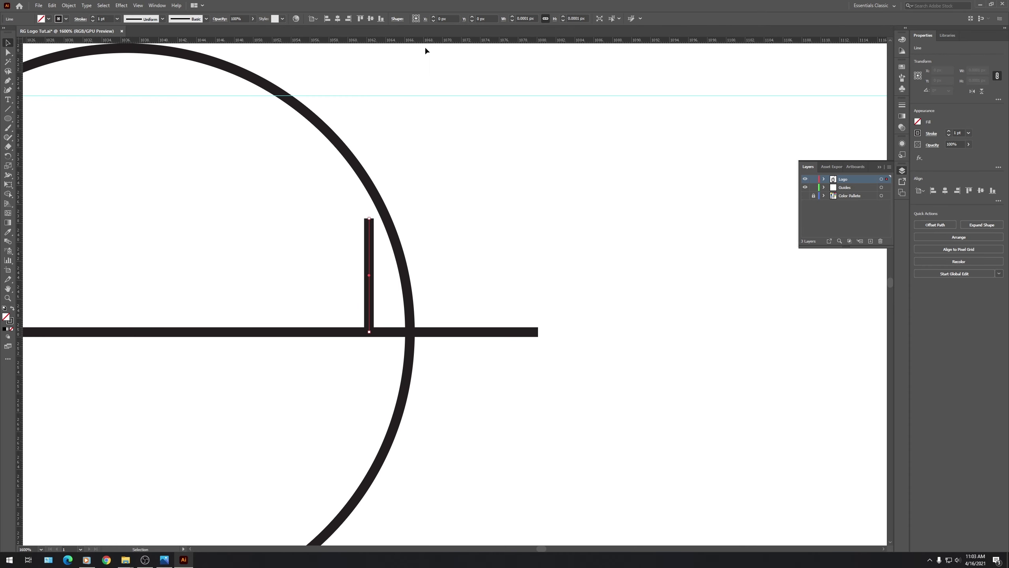
Add horizontal and vertical guides at the short bar's top and shift the bar slightly right.
{"action": "left_click", "coordinate": [837, 188]}
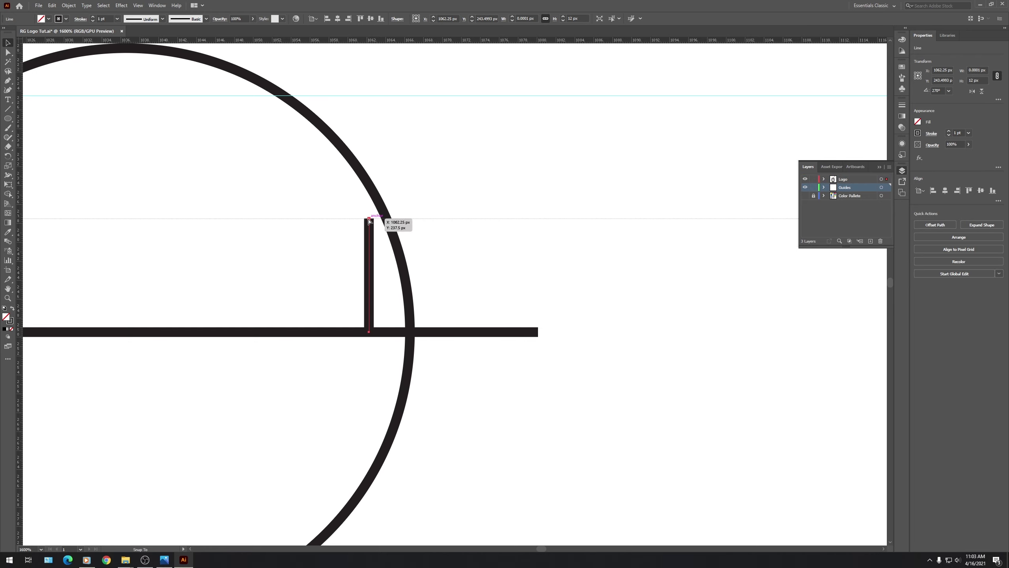
{"action": "left_click_drag", "start_coordinate": [369, 221], "coordinate": [369, 220]}
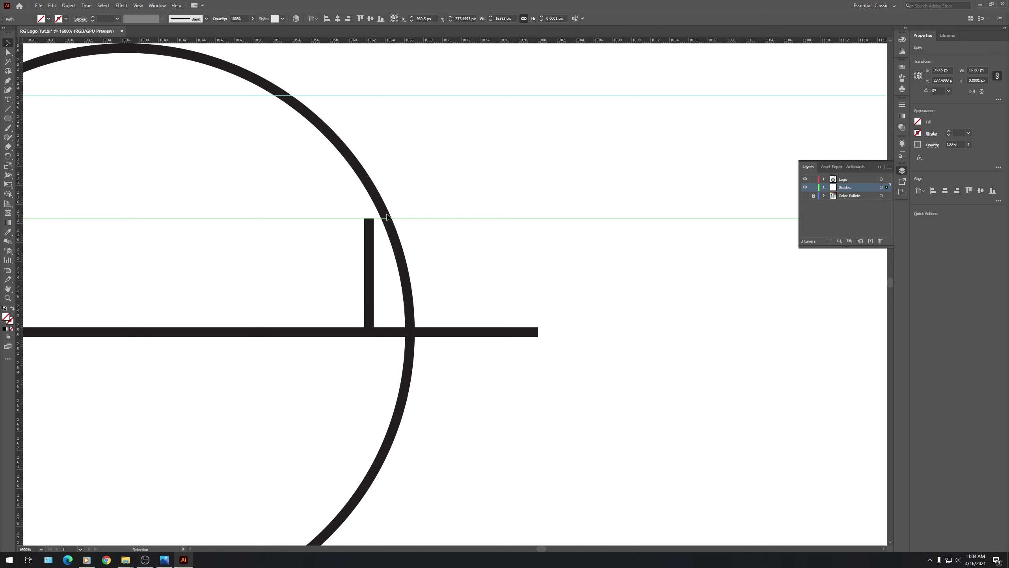
{"action": "left_click_drag", "start_coordinate": [20, 185], "coordinate": [388, 219]}
{"action": "left_click", "coordinate": [376, 250]}
{"action": "left_click_drag", "start_coordinate": [369, 275], "coordinate": [453, 260]}
Make the vertical line 35 px tall and set its base on the circle's right edge.
{"action": "scroll", "coordinate": [436, 270], "scroll_direction": "down", "scroll_amount": 3}
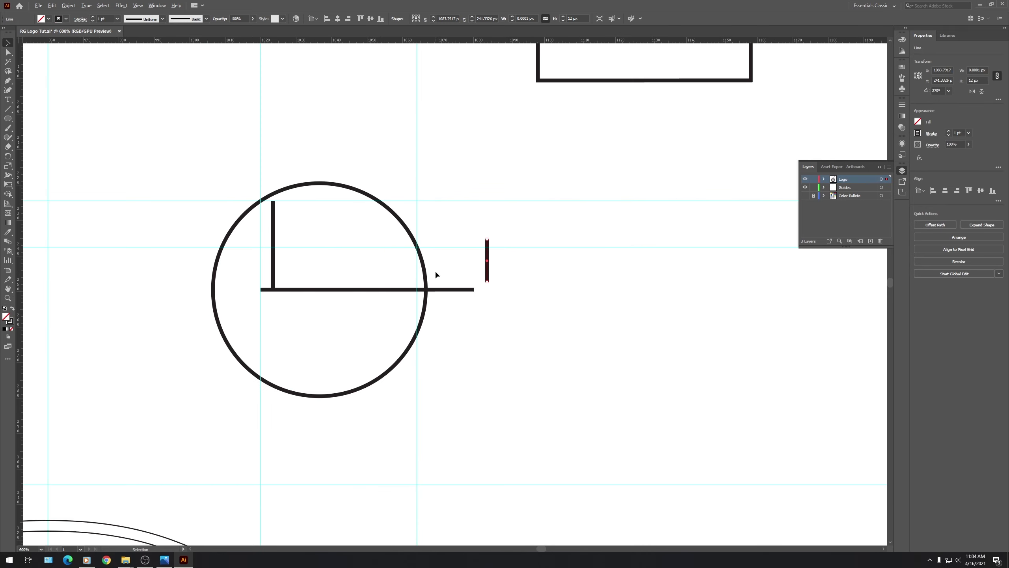
{"action": "left_click", "coordinate": [583, 19]}
{"action": "type", "text": "35"}
{"action": "key", "text": "Return"}
{"action": "left_click", "coordinate": [496, 305]}
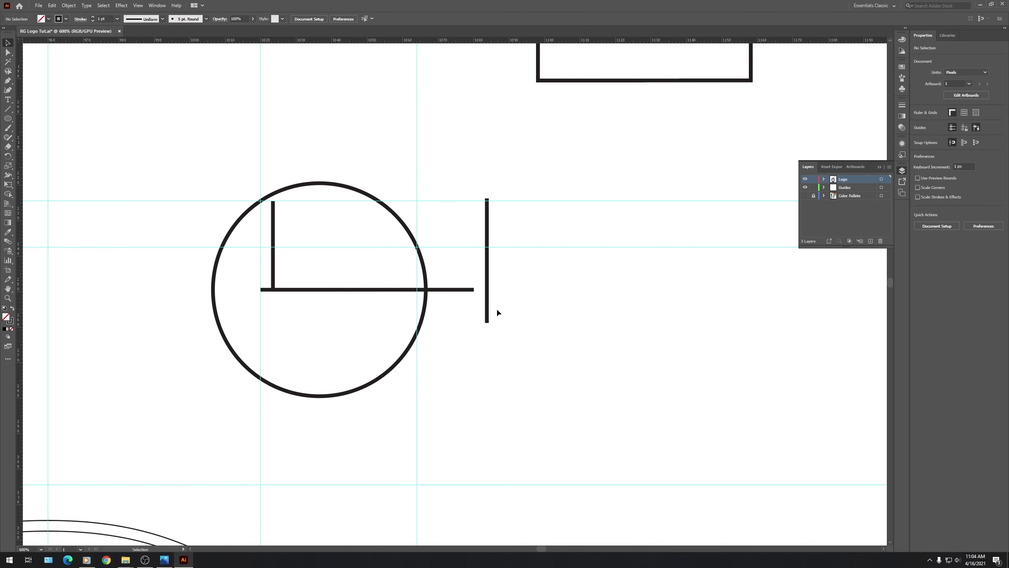
{"action": "left_click_drag", "start_coordinate": [487, 322], "coordinate": [418, 249]}
Copy the vertical line, rotate it 90° to a 50 px horizontal line, and join it to the top.
{"action": "scroll", "coordinate": [417, 249], "scroll_direction": "up", "scroll_amount": 4}
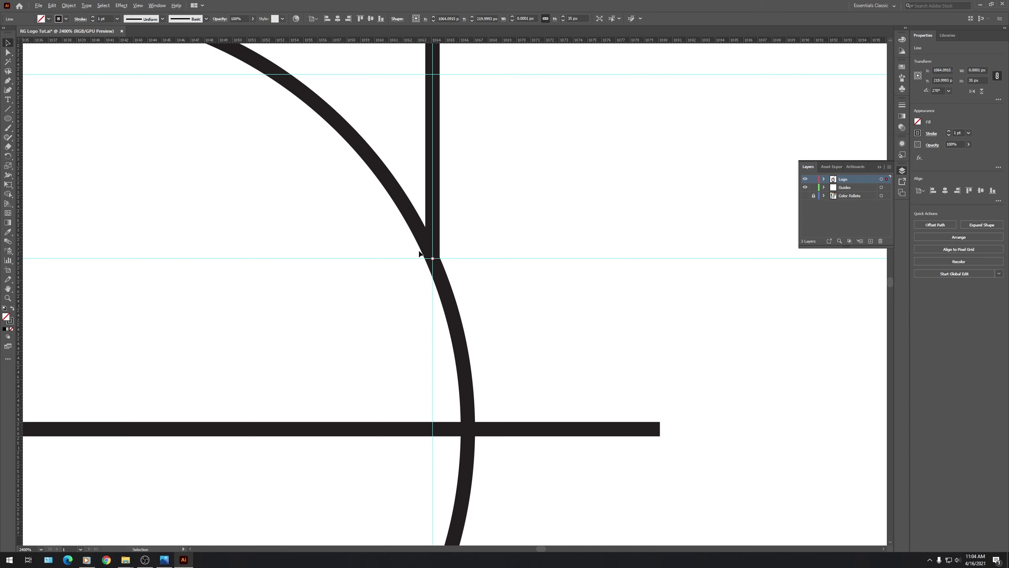
{"action": "scroll", "coordinate": [429, 251], "scroll_direction": "down", "scroll_amount": 4}
{"action": "left_click_drag", "start_coordinate": [430, 169], "coordinate": [507, 174]}
{"action": "left_click_drag", "start_coordinate": [511, 134], "coordinate": [569, 202]}
{"action": "double_click", "coordinate": [533, 18]}
{"action": "type", "text": "50"}
{"action": "key", "text": "Return"}
{"action": "left_click", "coordinate": [508, 164]}
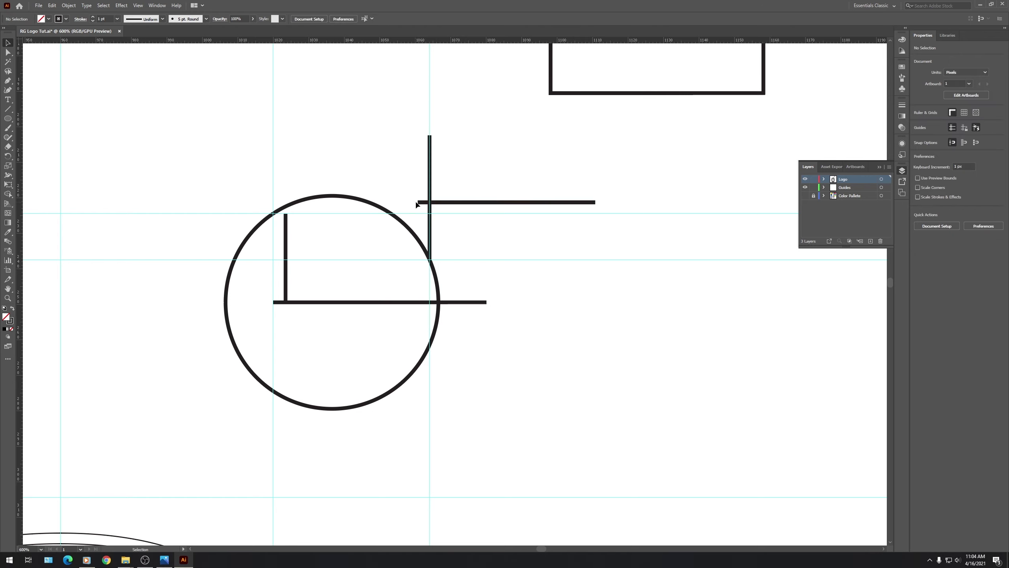
{"action": "left_click_drag", "start_coordinate": [417, 202], "coordinate": [431, 137]}
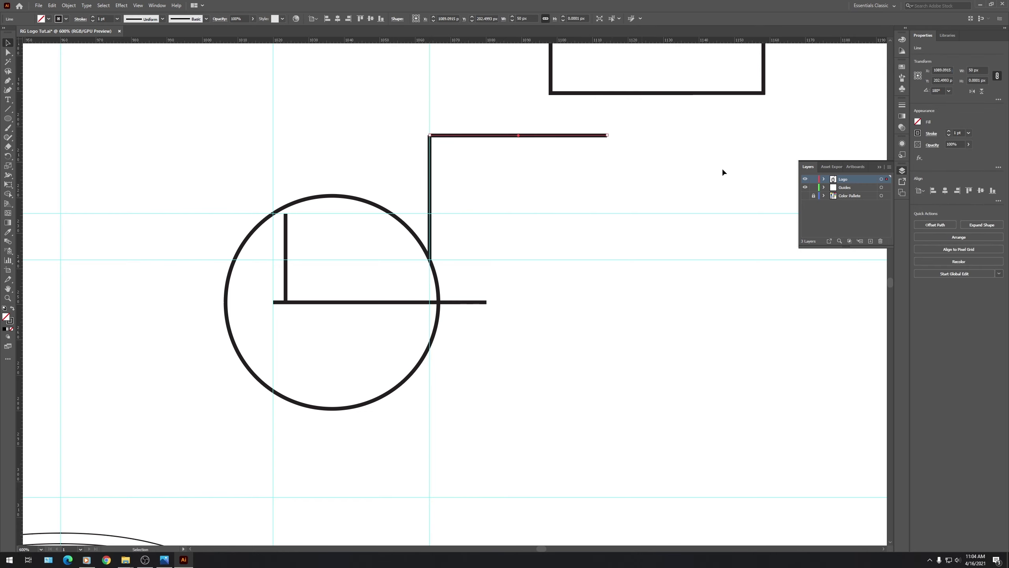
Add guides along the top line and at its right end.
{"action": "left_click", "coordinate": [847, 189]}
{"action": "left_click_drag", "start_coordinate": [604, 40], "coordinate": [602, 136]}
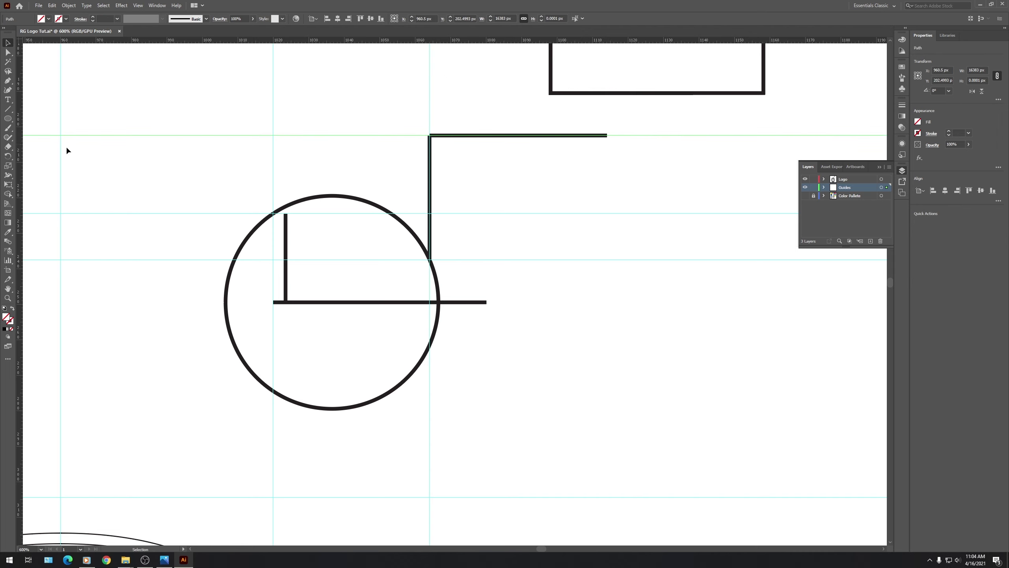
{"action": "scroll", "coordinate": [360, 251], "scroll_direction": "down", "scroll_amount": 2}
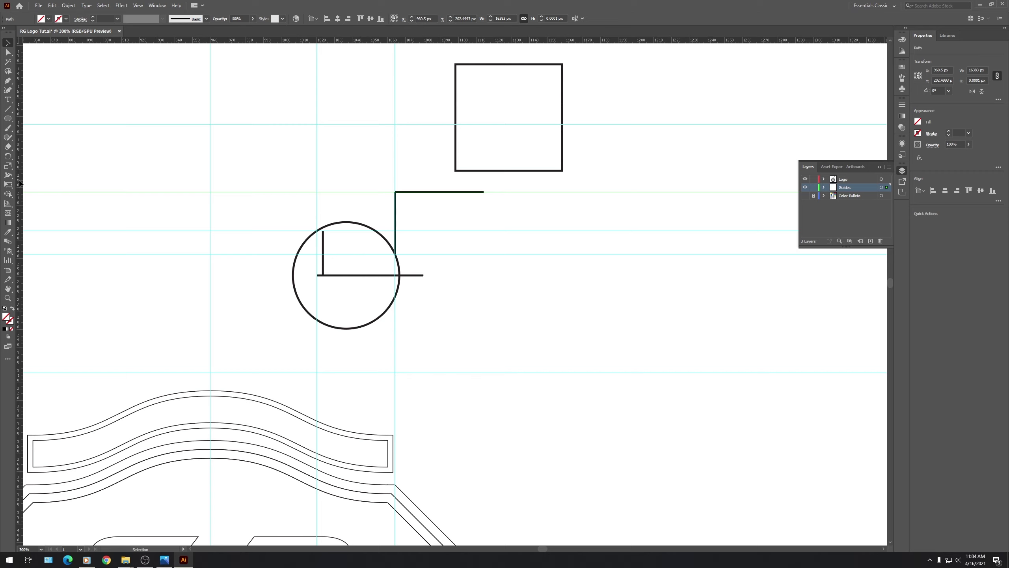
{"action": "left_click_drag", "start_coordinate": [484, 193], "coordinate": [485, 195]}
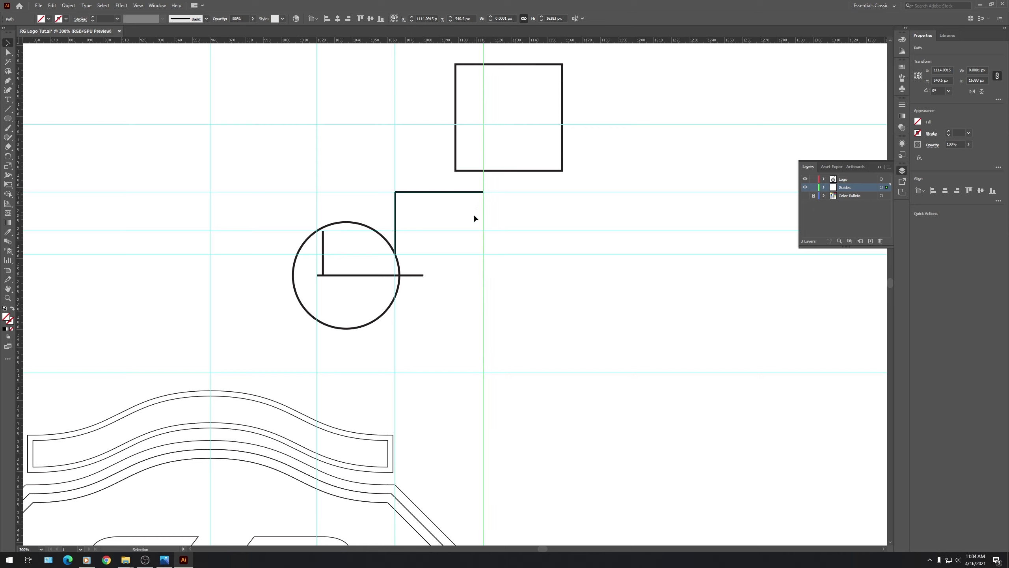
{"action": "left_click", "coordinate": [587, 231]}
Move the vertical line off to the right and lengthen it by stretching its bottom end down.
{"action": "left_click_drag", "start_coordinate": [395, 215], "coordinate": [598, 57]}
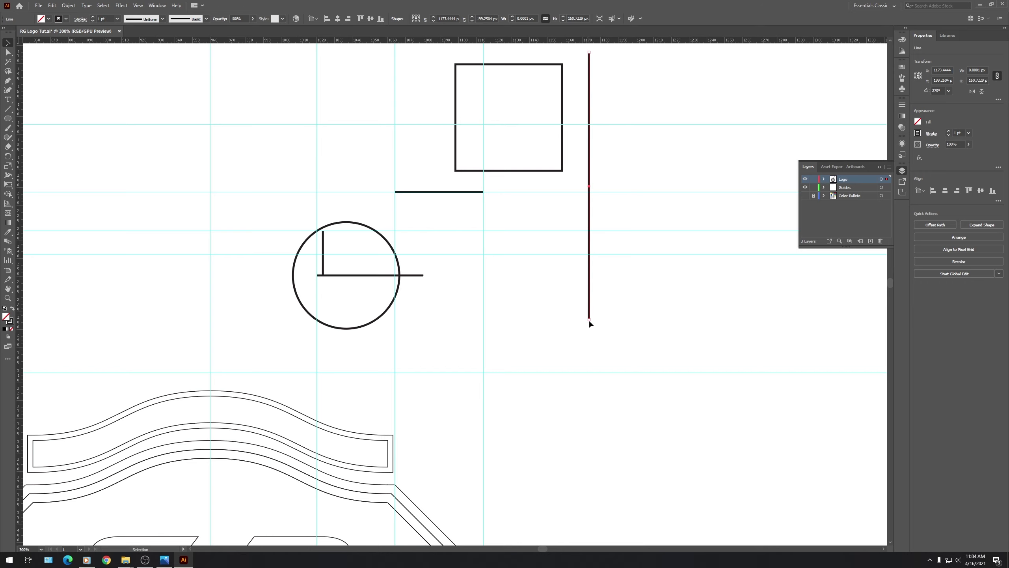
{"action": "left_click_drag", "start_coordinate": [588, 318], "coordinate": [588, 384]}
{"action": "left_click", "coordinate": [622, 308]}
Rotate the long line by -23° and move it to the top line's end.
{"action": "left_click", "coordinate": [588, 177]}
{"action": "left_click", "coordinate": [68, 5]}
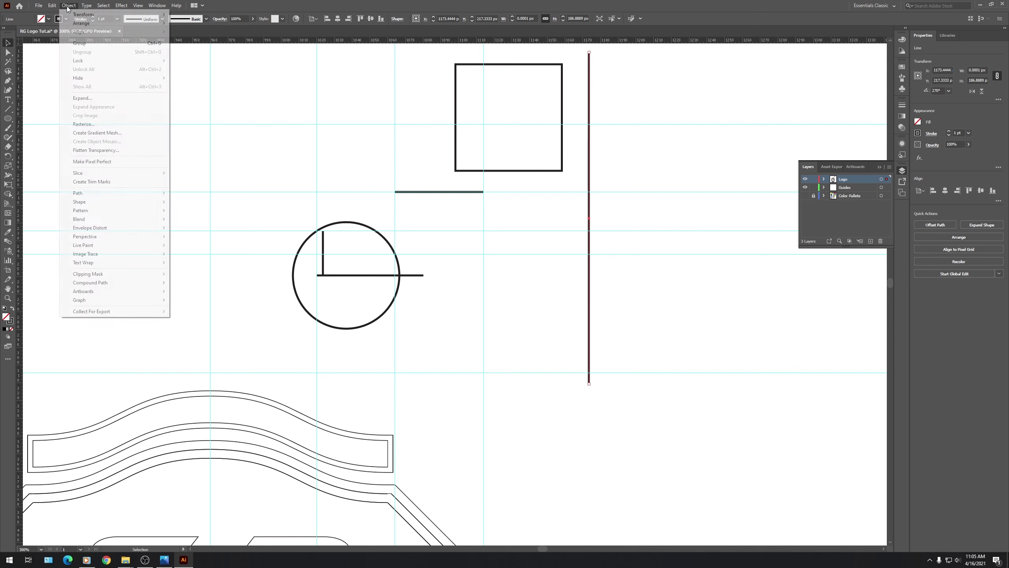
{"action": "mouse_move", "coordinate": [119, 14]}
{"action": "left_click", "coordinate": [237, 36]}
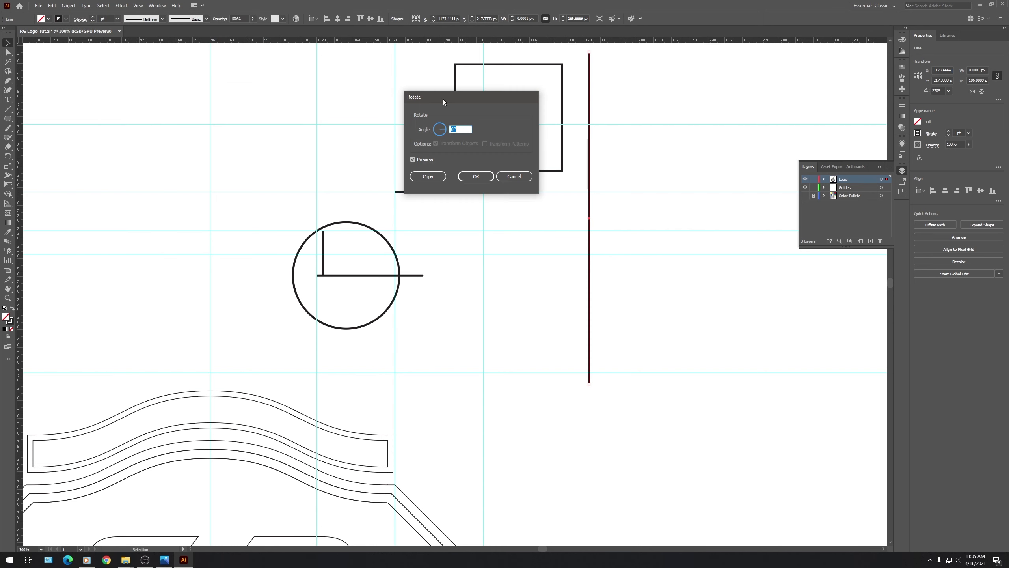
{"action": "type", "text": "-23"}
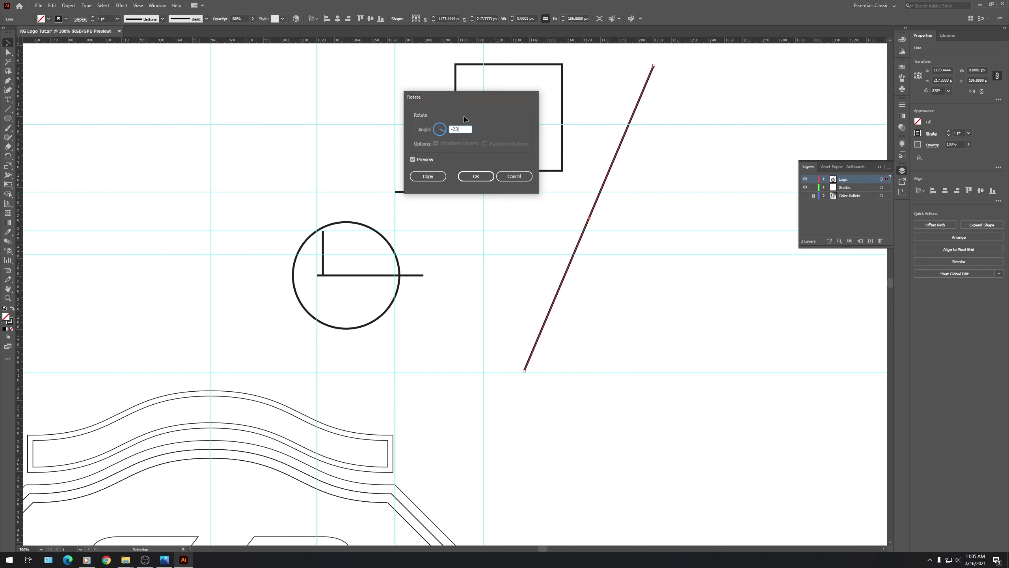
{"action": "key", "text": "Return"}
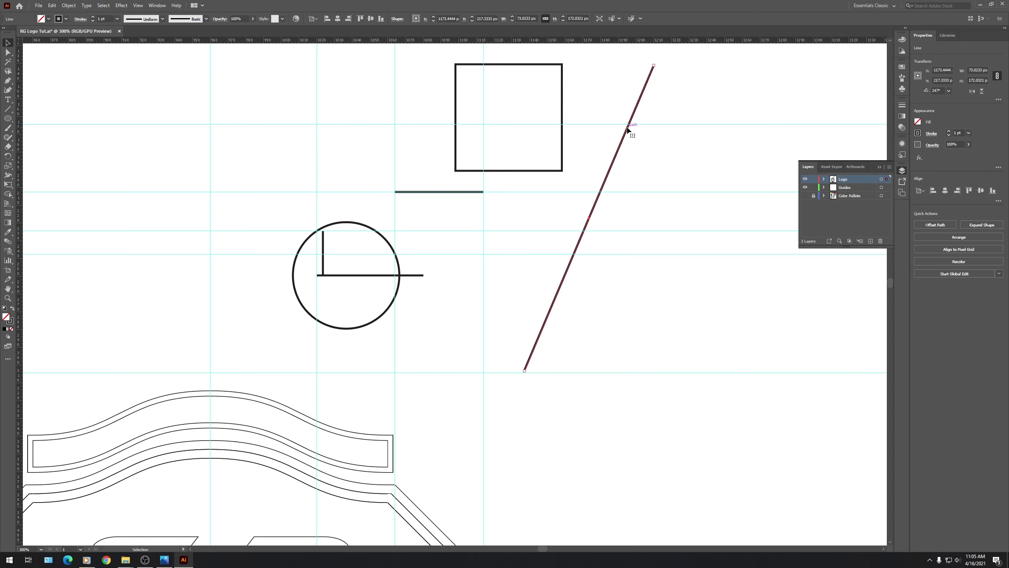
{"action": "left_click_drag", "start_coordinate": [628, 131], "coordinate": [484, 195]}
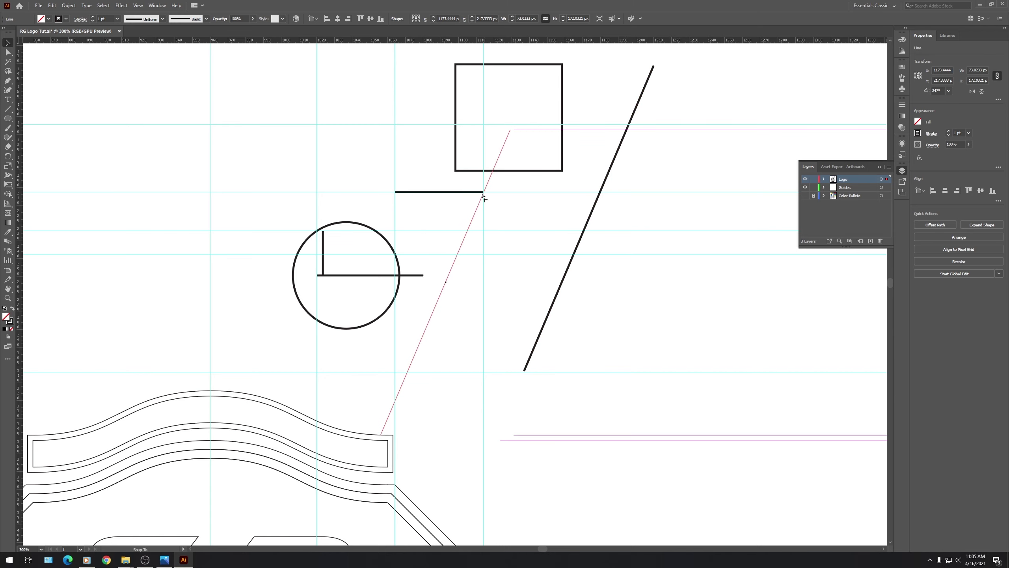
Drop the slanted line between the horizontal line's end and the banner's right corner.
{"action": "left_click_drag", "start_coordinate": [484, 196], "coordinate": [484, 196]}
{"action": "scroll", "coordinate": [483, 195], "scroll_direction": "up", "scroll_amount": 6}
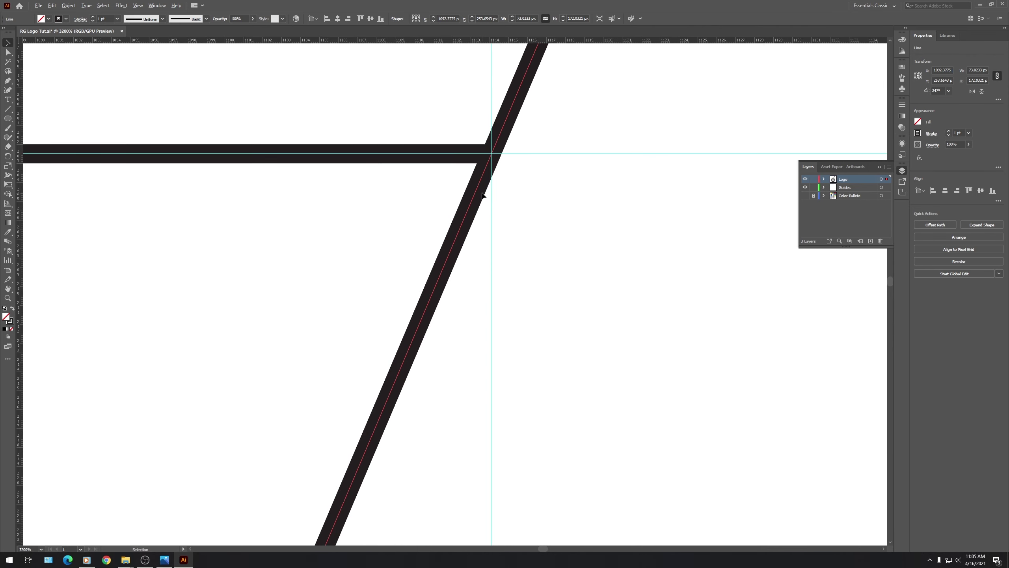
{"action": "scroll", "coordinate": [482, 195], "scroll_direction": "down", "scroll_amount": 6}
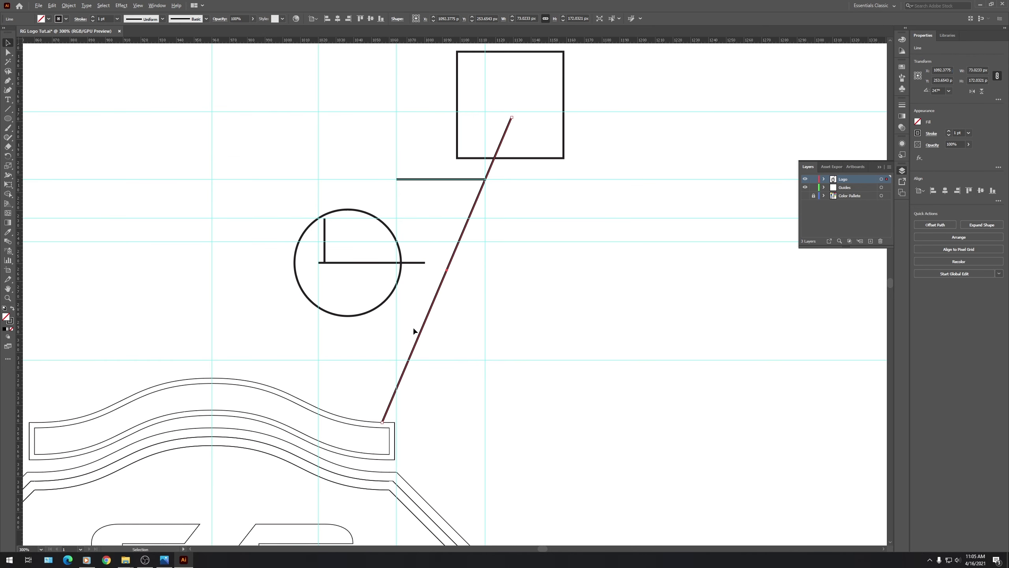
{"action": "scroll", "coordinate": [391, 370], "scroll_direction": "up", "scroll_amount": 2}
{"action": "scroll", "coordinate": [392, 369], "scroll_direction": "down", "scroll_amount": 2}
{"action": "left_click", "coordinate": [419, 397]}
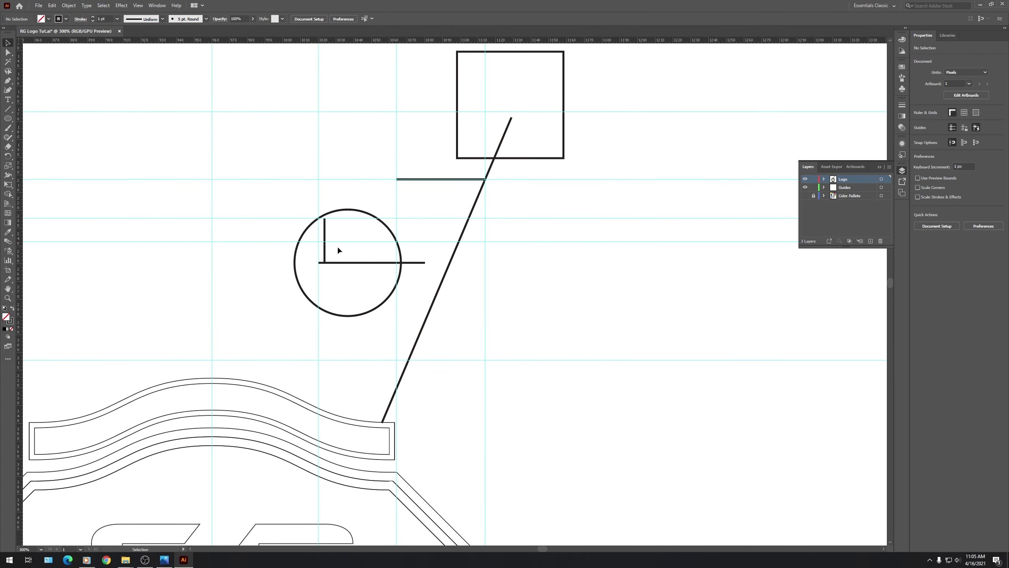
Pull the circle's short vertical line out and line it up against the slanted line.
{"action": "left_click_drag", "start_coordinate": [325, 235], "coordinate": [464, 329]}
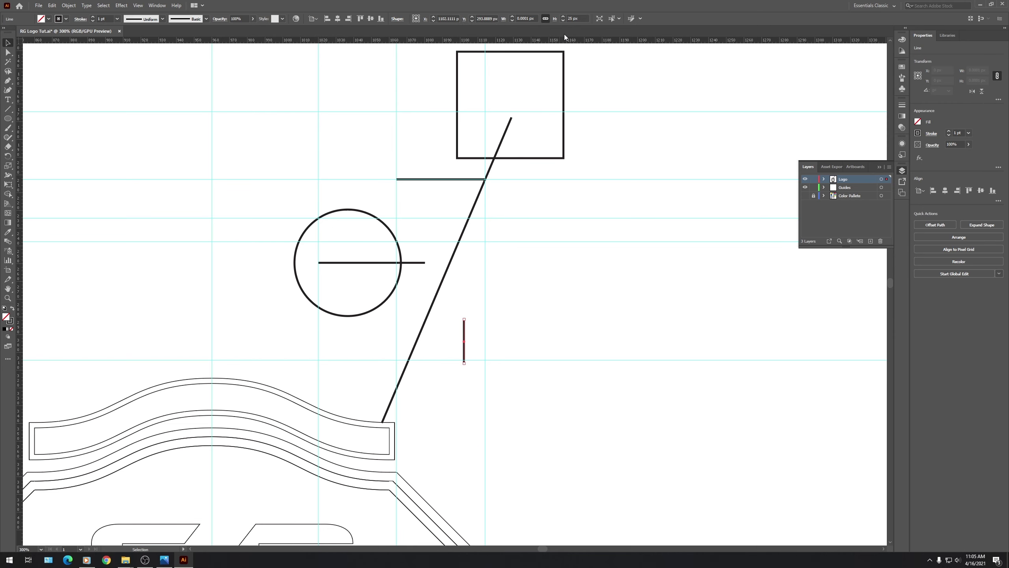
{"action": "scroll", "coordinate": [361, 392], "scroll_direction": "up", "scroll_amount": 3}
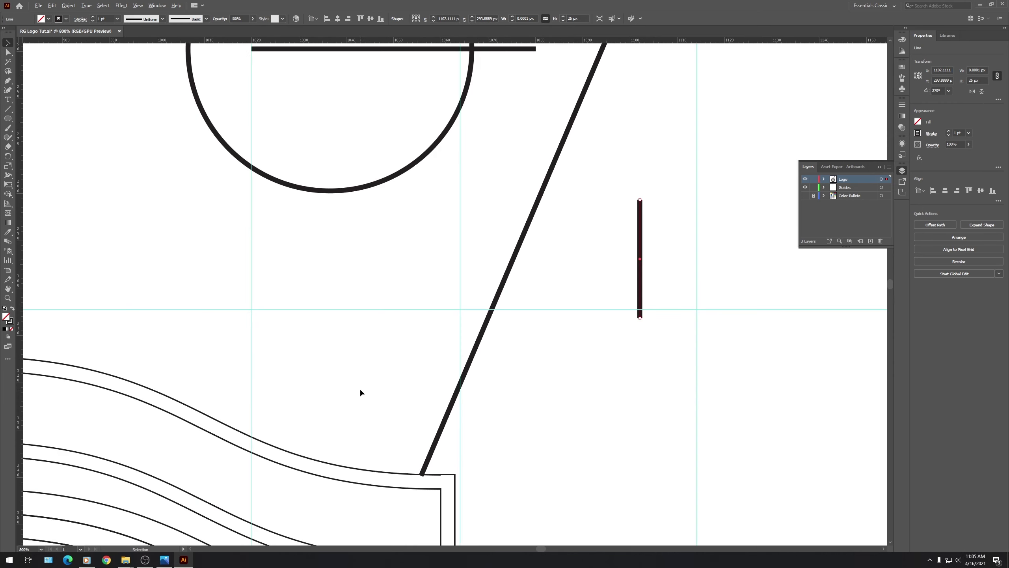
{"action": "left_click", "coordinate": [668, 231]}
{"action": "left_click_drag", "start_coordinate": [640, 199], "coordinate": [461, 311]}
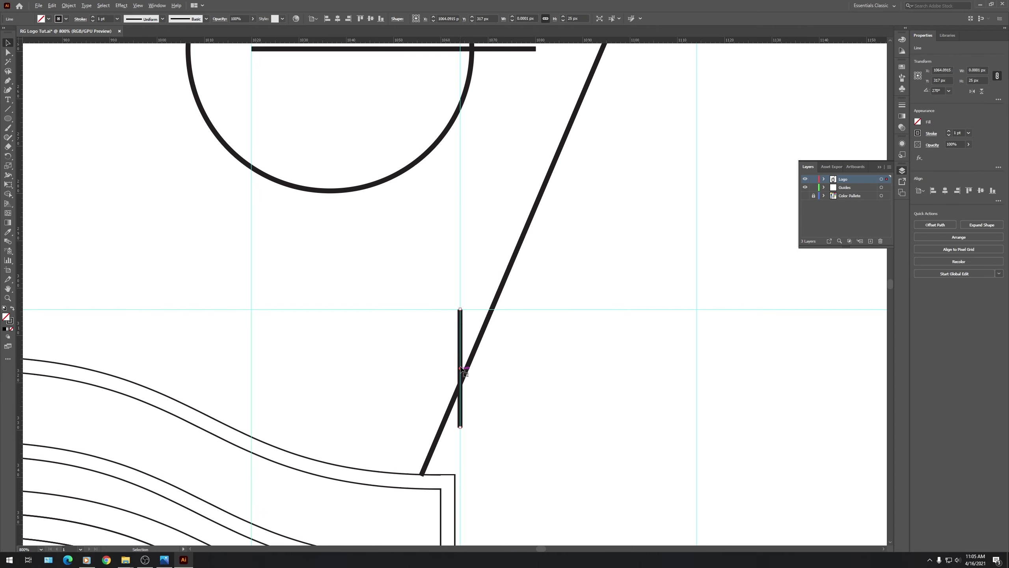
{"action": "scroll", "coordinate": [463, 371], "scroll_direction": "down", "scroll_amount": 3}
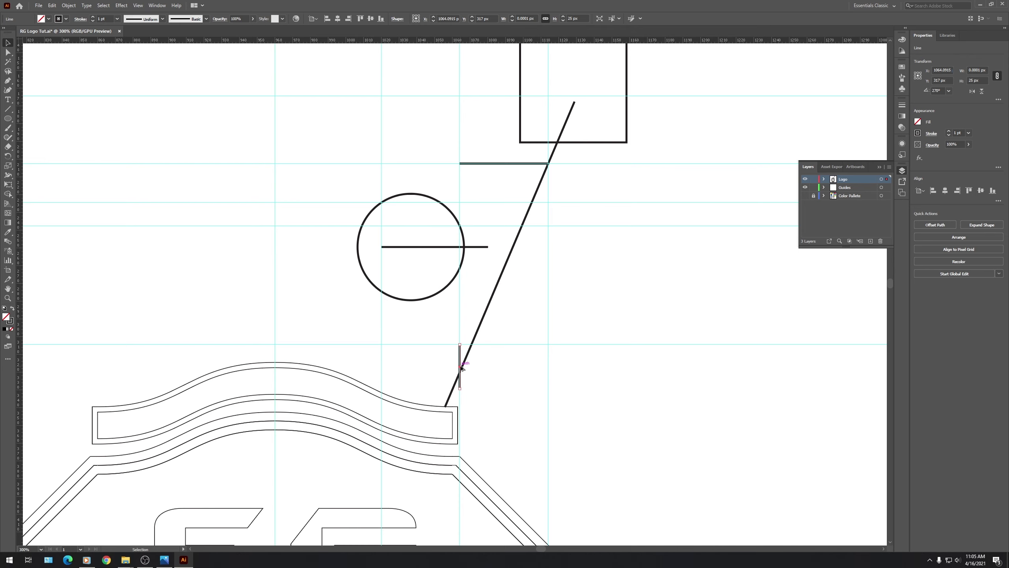
{"action": "scroll", "coordinate": [464, 384], "scroll_direction": "up", "scroll_amount": 3}
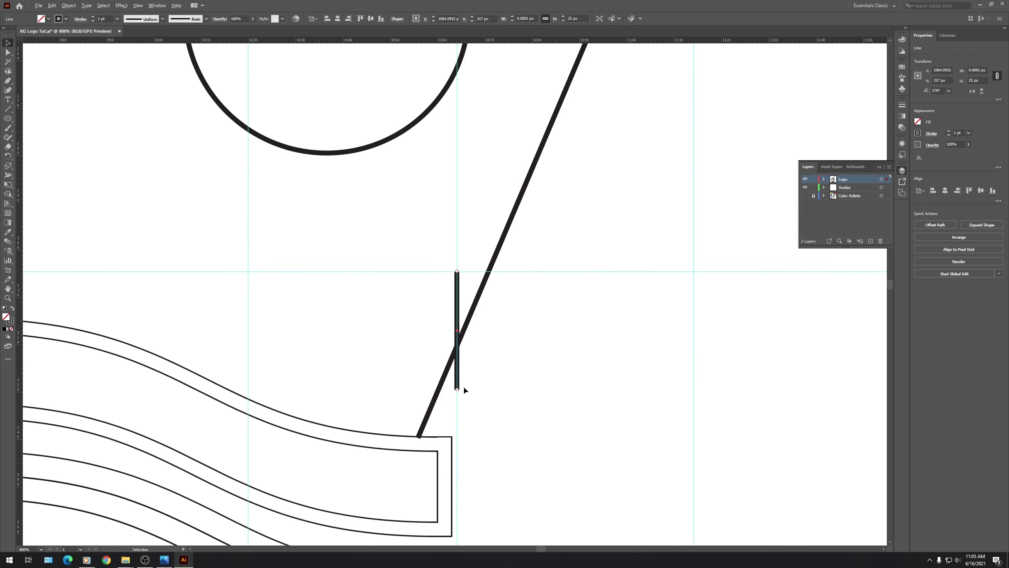
Add a horizontal guide on the Guides layer at the short line's bottom.
{"action": "left_click_drag", "start_coordinate": [472, 43], "coordinate": [458, 390]}
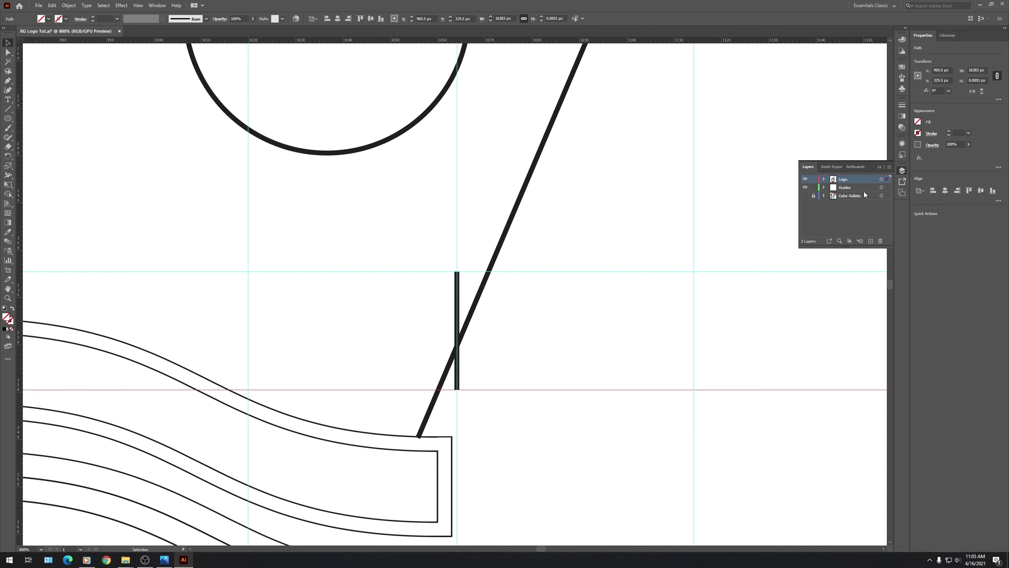
{"action": "key", "text": "ctrl+z"}
{"action": "left_click", "coordinate": [851, 187]}
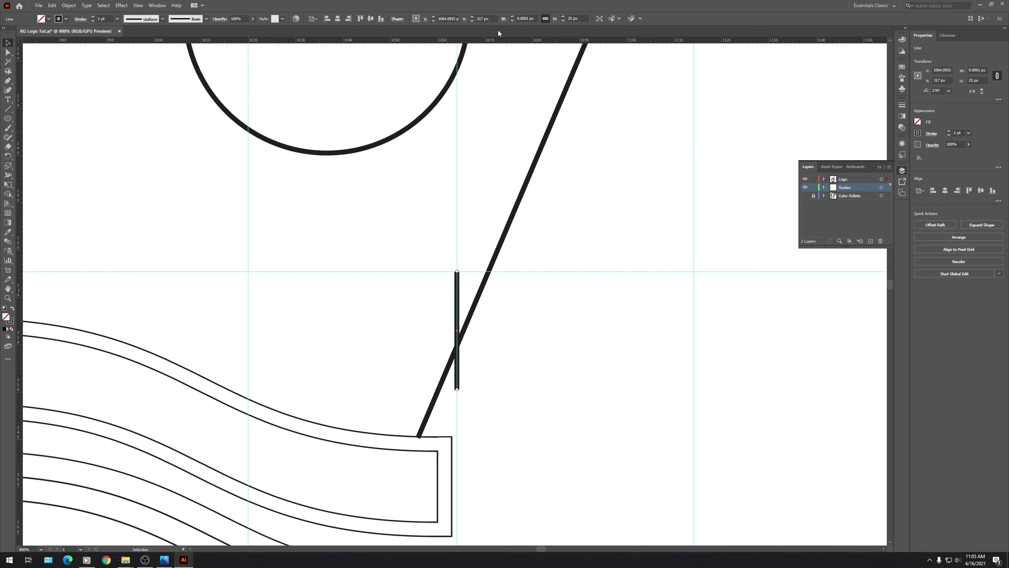
{"action": "left_click_drag", "start_coordinate": [497, 40], "coordinate": [458, 390]}
Move the short vertical line aside and delete it.
{"action": "left_click_drag", "start_coordinate": [458, 290], "coordinate": [601, 299]}
{"action": "key", "text": "Delete"}
{"action": "scroll", "coordinate": [513, 347], "scroll_direction": "down", "scroll_amount": 5}
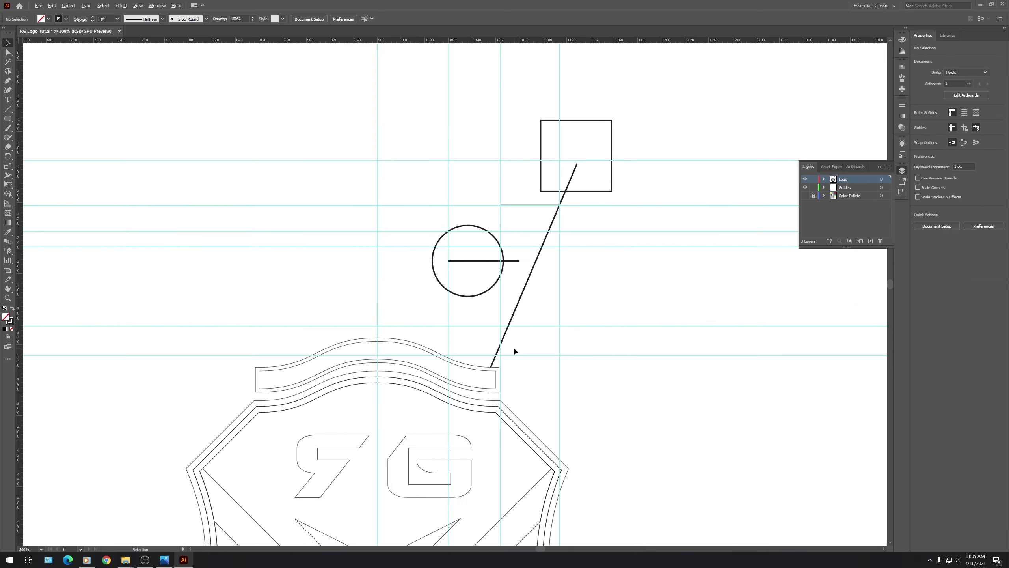
Rotate the short horizontal line to 225° and snap its ends to the guide intersection and circle edge.
{"action": "scroll", "coordinate": [549, 327], "scroll_direction": "up", "scroll_amount": 3}
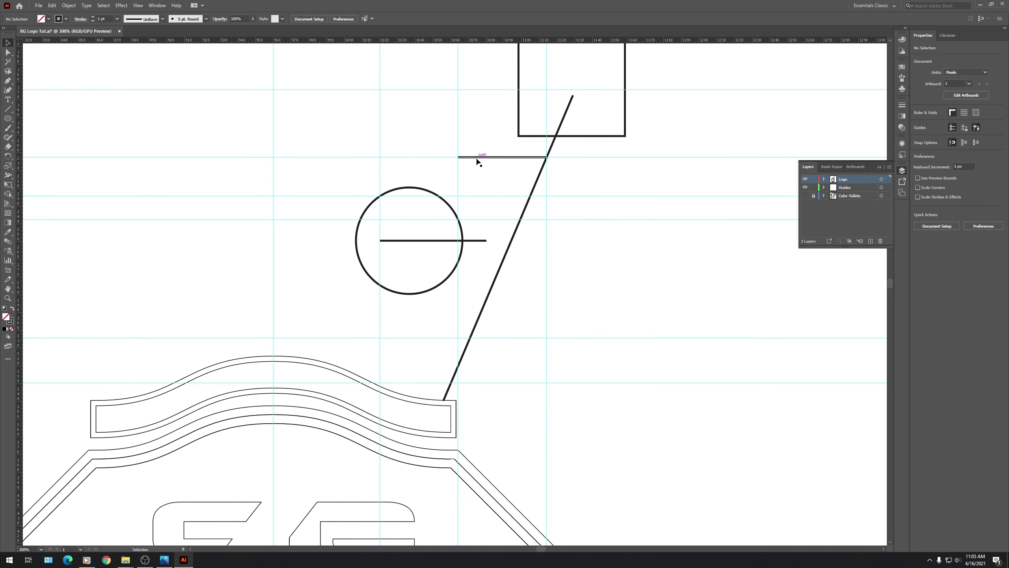
{"action": "left_click_drag", "start_coordinate": [477, 161], "coordinate": [474, 186]}
{"action": "left_click_drag", "start_coordinate": [549, 181], "coordinate": [549, 151]}
{"action": "left_click_drag", "start_coordinate": [482, 201], "coordinate": [471, 207]}
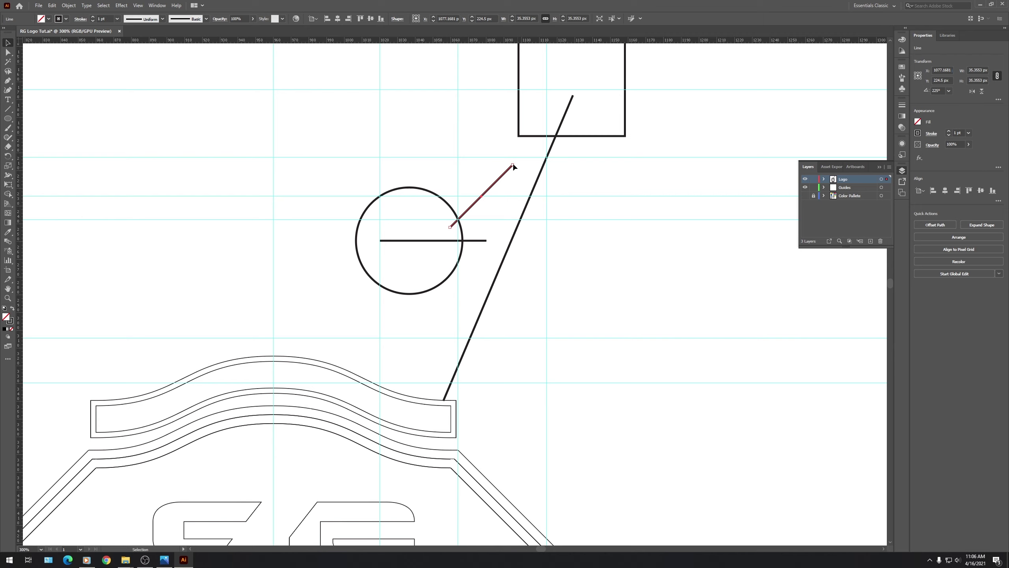
{"action": "left_click_drag", "start_coordinate": [513, 164], "coordinate": [546, 158]}
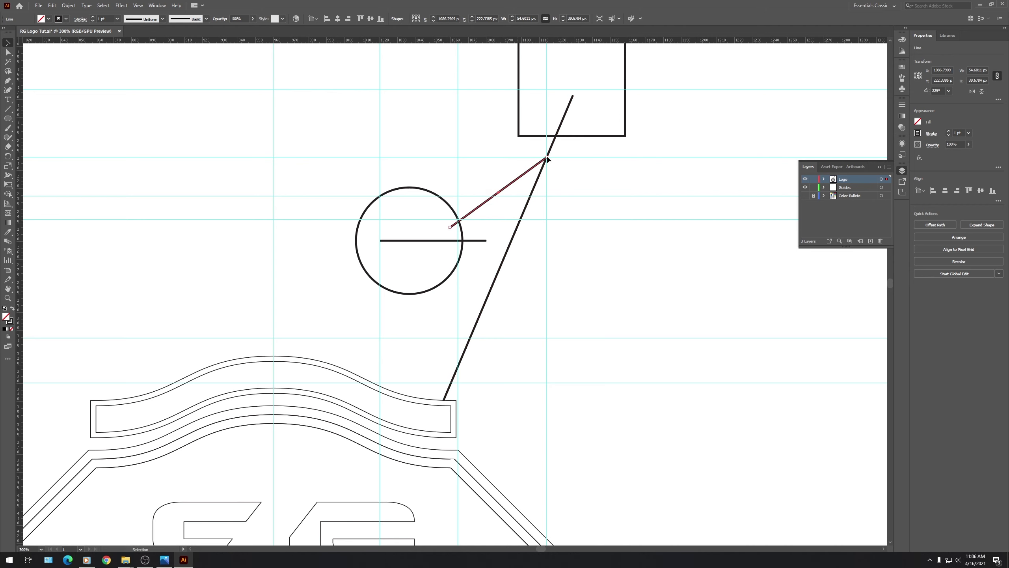
{"action": "left_click_drag", "start_coordinate": [450, 229], "coordinate": [458, 208]}
Extend the angled line from the circle's centre to past the long diagonal.
{"action": "scroll", "coordinate": [459, 224], "scroll_direction": "up", "scroll_amount": 6}
{"action": "scroll", "coordinate": [469, 250], "scroll_direction": "down", "scroll_amount": 4}
{"action": "scroll", "coordinate": [469, 257], "scroll_direction": "down", "scroll_amount": 1}
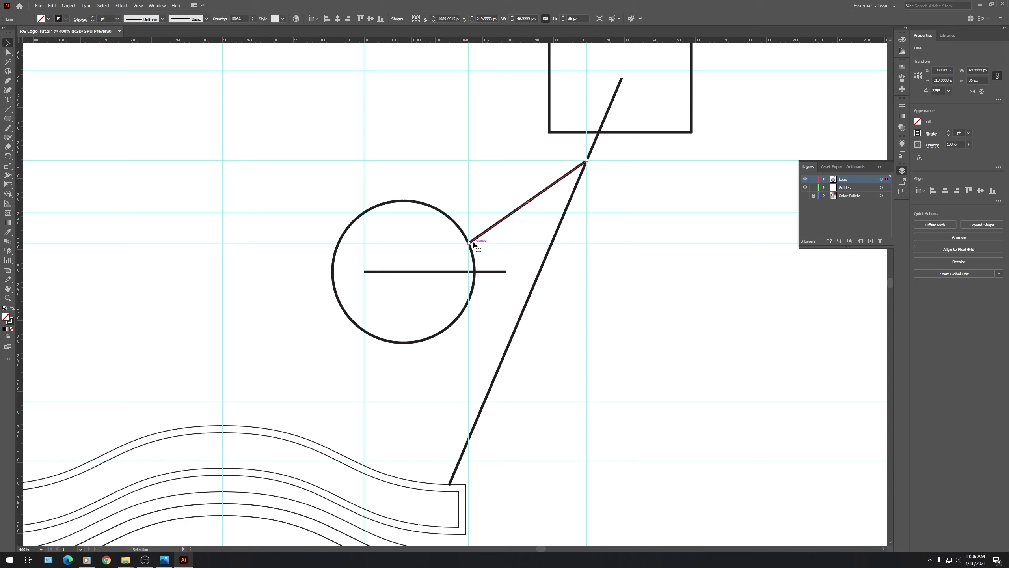
{"action": "left_click_drag", "start_coordinate": [469, 243], "coordinate": [433, 267]}
{"action": "left_click_drag", "start_coordinate": [587, 161], "coordinate": [615, 140]}
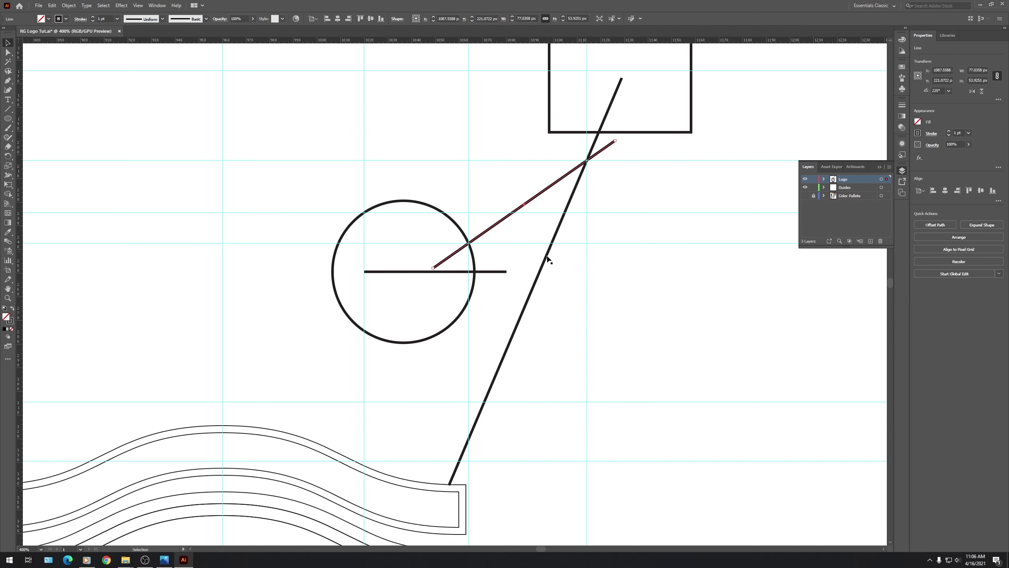
Move the horizontal line out of the circle to the upper left and reposition both its ends.
{"action": "scroll", "coordinate": [536, 292], "scroll_direction": "down", "scroll_amount": 2}
{"action": "scroll", "coordinate": [480, 270], "scroll_direction": "up", "scroll_amount": 1}
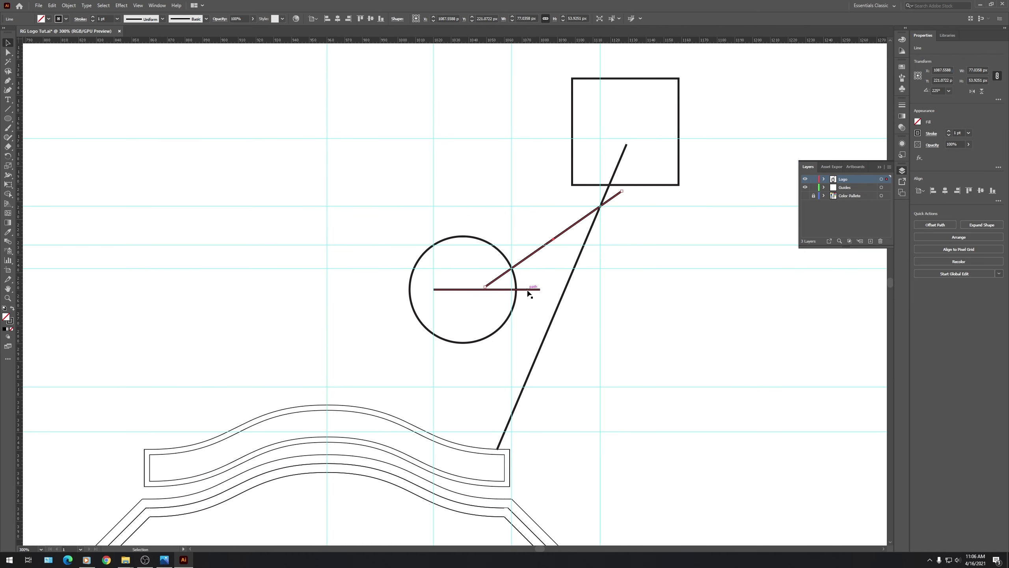
{"action": "left_click_drag", "start_coordinate": [528, 293], "coordinate": [416, 168]}
{"action": "left_click_drag", "start_coordinate": [322, 169], "coordinate": [327, 139]}
{"action": "left_click_drag", "start_coordinate": [430, 166], "coordinate": [448, 258]}
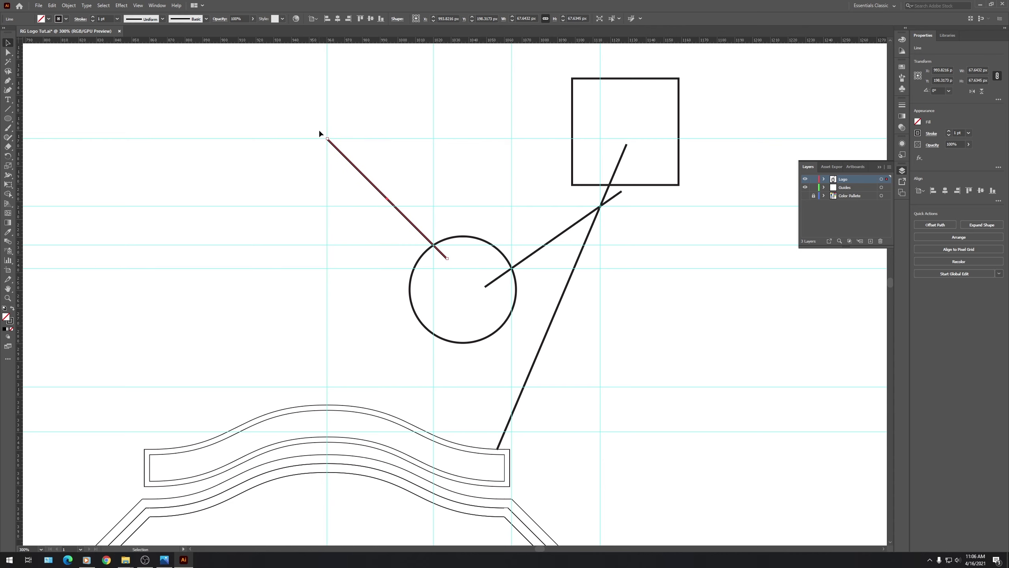
Drag the second line's upper end up-left so it slopes into the circle like the right line.
{"action": "left_click_drag", "start_coordinate": [327, 139], "coordinate": [306, 117]}
{"action": "left_click", "coordinate": [361, 117]}
{"action": "scroll", "coordinate": [295, 106], "scroll_direction": "up", "scroll_amount": 3}
{"action": "scroll", "coordinate": [375, 195], "scroll_direction": "down", "scroll_amount": 3}
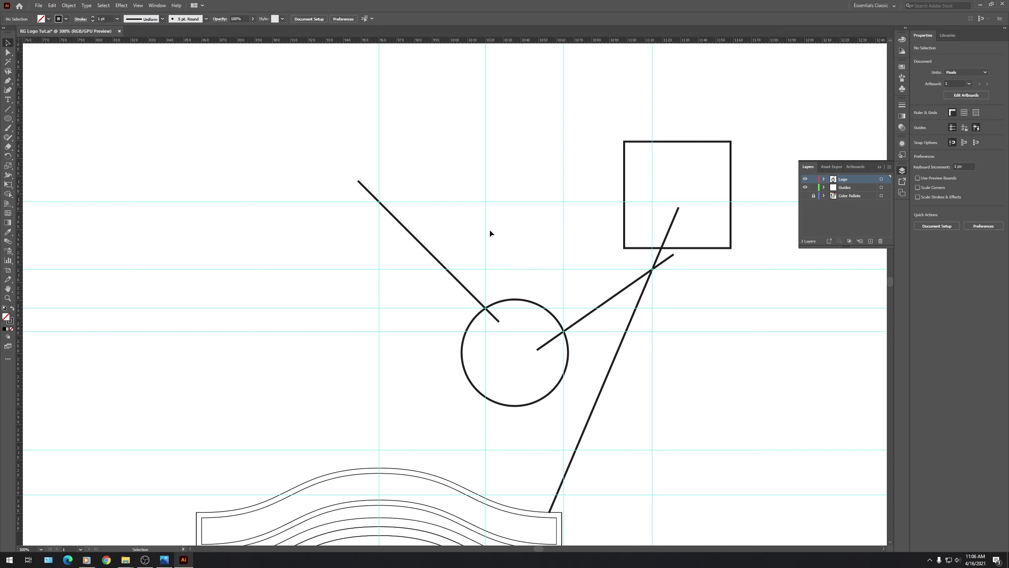
{"action": "scroll", "coordinate": [457, 280], "scroll_direction": "down", "scroll_amount": 2}
{"action": "scroll", "coordinate": [475, 277], "scroll_direction": "up", "scroll_amount": 3}
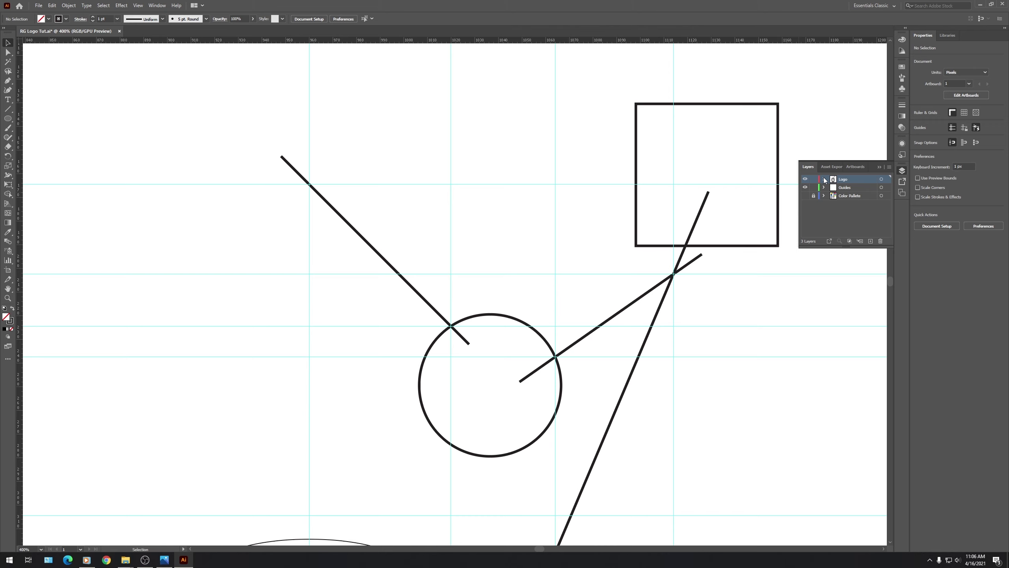
Expand the Logo layer and marquee-select all construction lines and shapes to check them.
{"action": "left_click", "coordinate": [824, 179]}
{"action": "left_click_drag", "start_coordinate": [653, 434], "coordinate": [371, 289]}
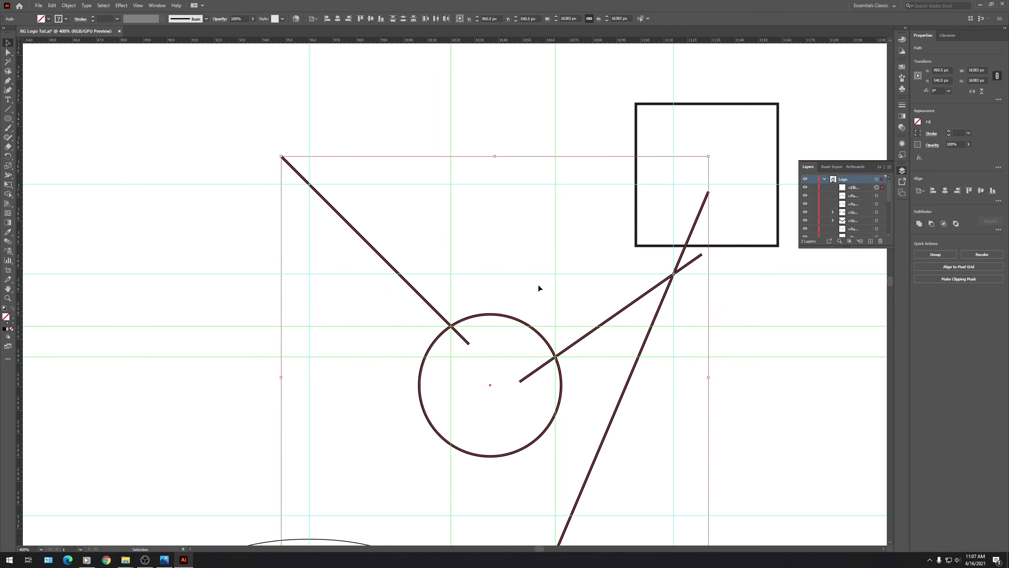
{"action": "left_click", "coordinate": [510, 130]}
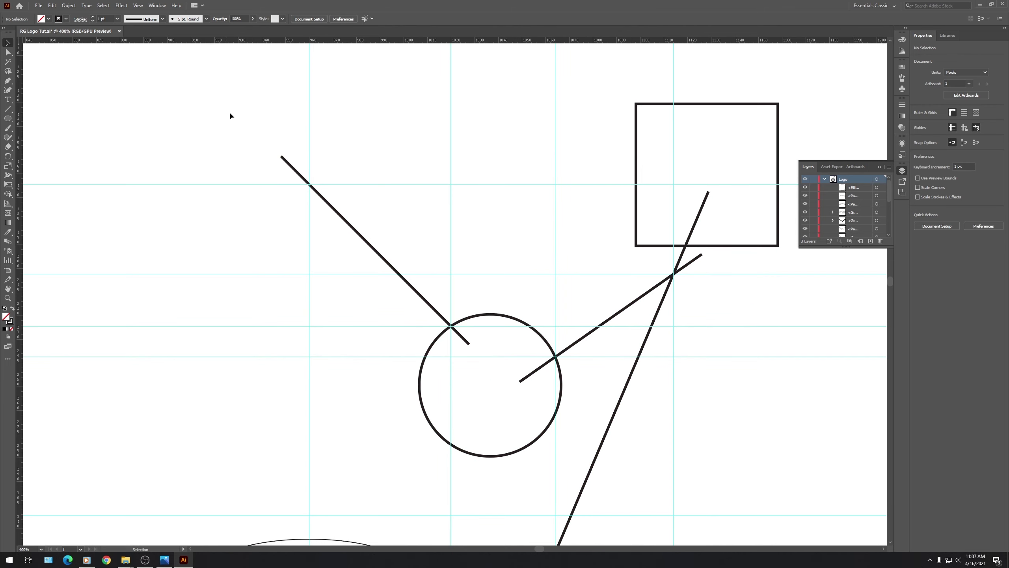
{"action": "key", "text": "p"}
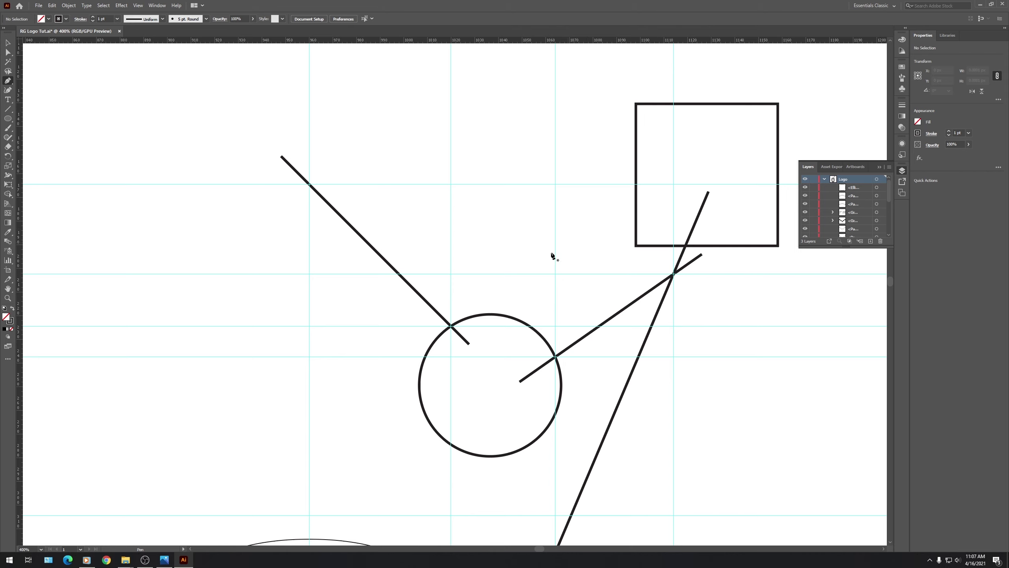
Start the pen path on the centre guide and add points at the left line, circle's left edge and bottom.
{"action": "scroll", "coordinate": [309, 184], "scroll_direction": "up", "scroll_amount": 7}
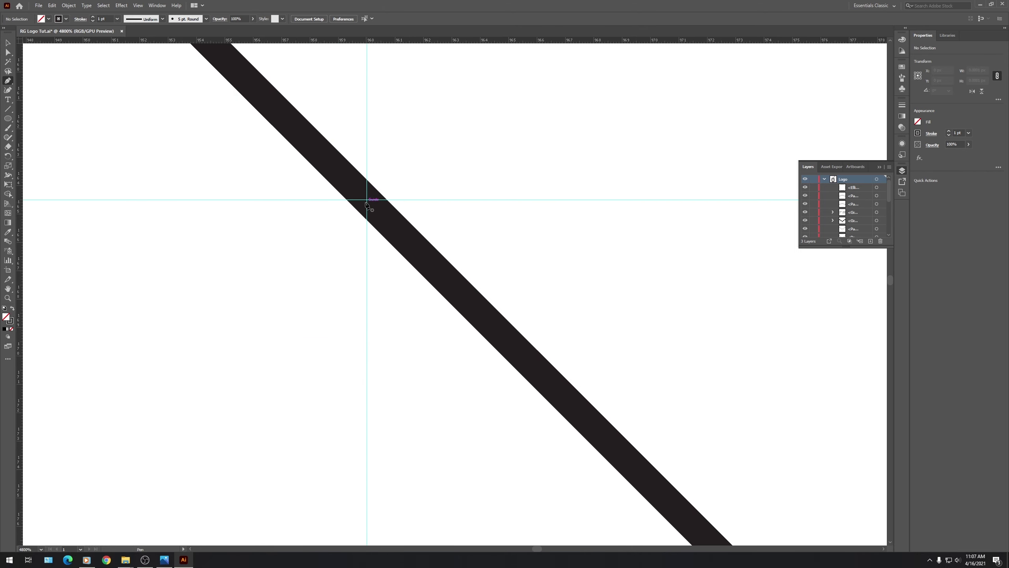
{"action": "left_click", "coordinate": [367, 200]}
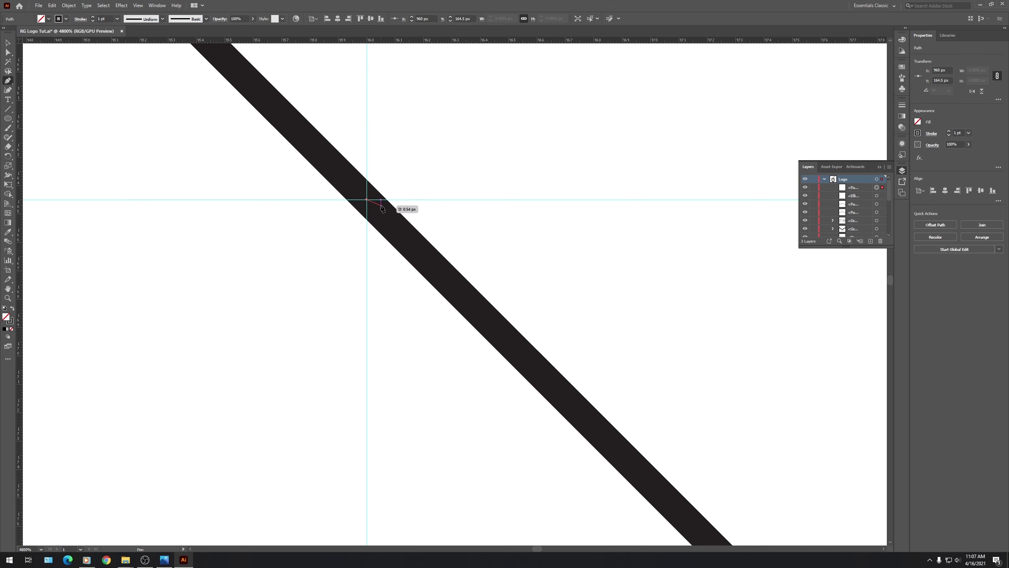
{"action": "scroll", "coordinate": [383, 208], "scroll_direction": "down", "scroll_amount": 7}
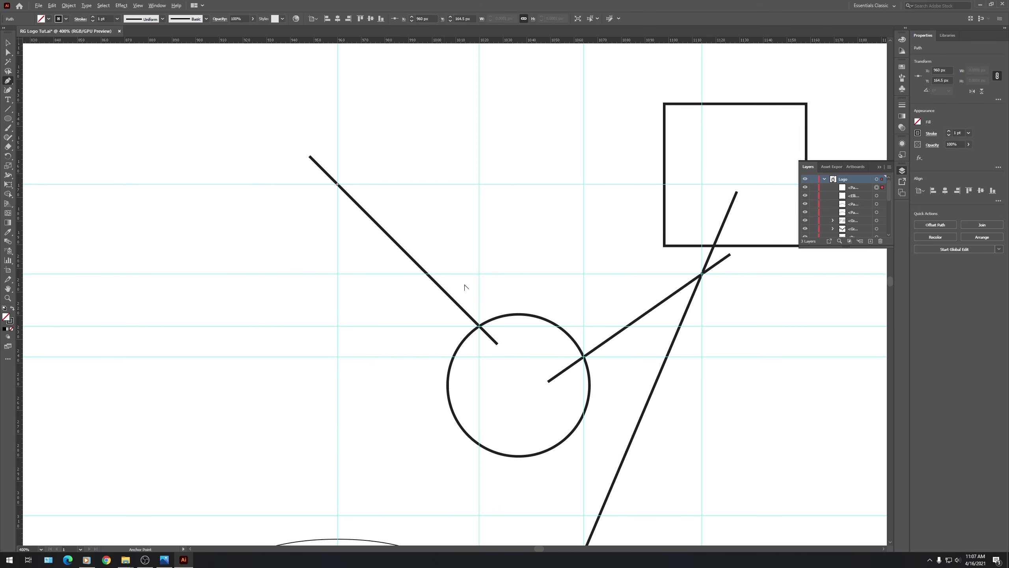
{"action": "scroll", "coordinate": [480, 325], "scroll_direction": "up", "scroll_amount": 8}
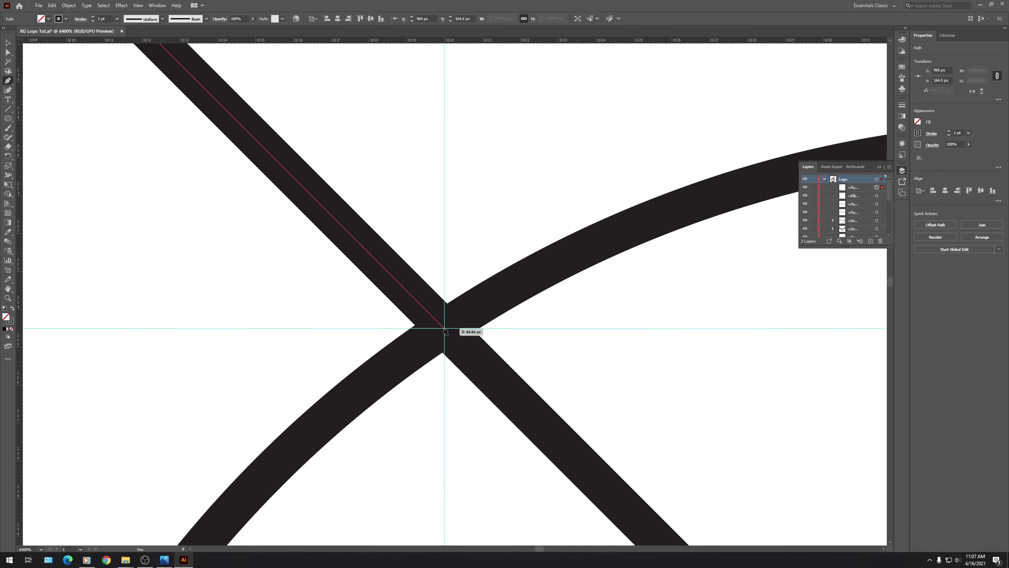
{"action": "left_click", "coordinate": [445, 330]}
{"action": "scroll", "coordinate": [445, 330], "scroll_direction": "down", "scroll_amount": 7}
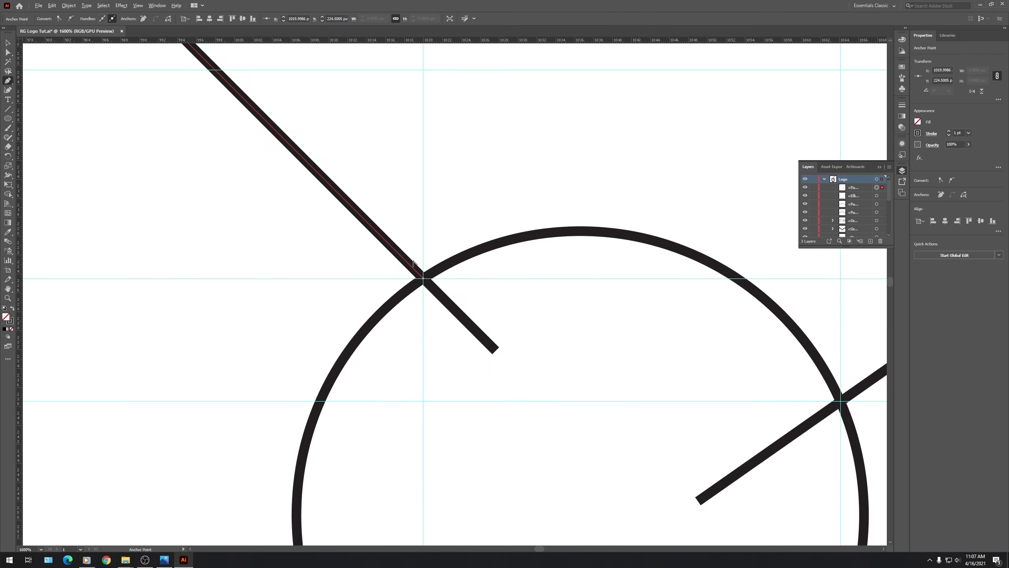
{"action": "scroll", "coordinate": [380, 316], "scroll_direction": "up", "scroll_amount": 3}
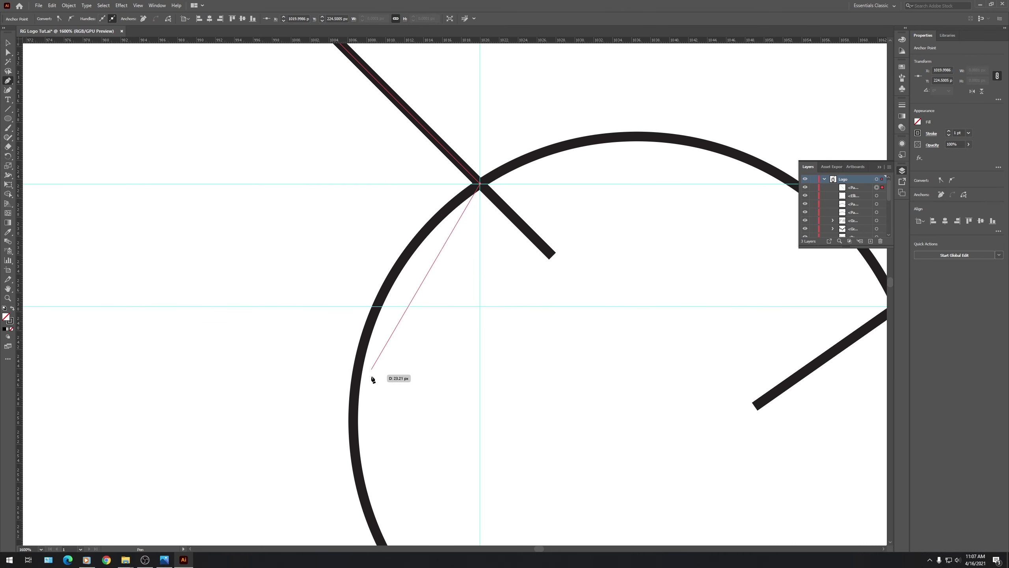
{"action": "left_click", "coordinate": [354, 420]}
{"action": "scroll", "coordinate": [358, 419], "scroll_direction": "down", "scroll_amount": 5}
{"action": "scroll", "coordinate": [364, 418], "scroll_direction": "up", "scroll_amount": 3}
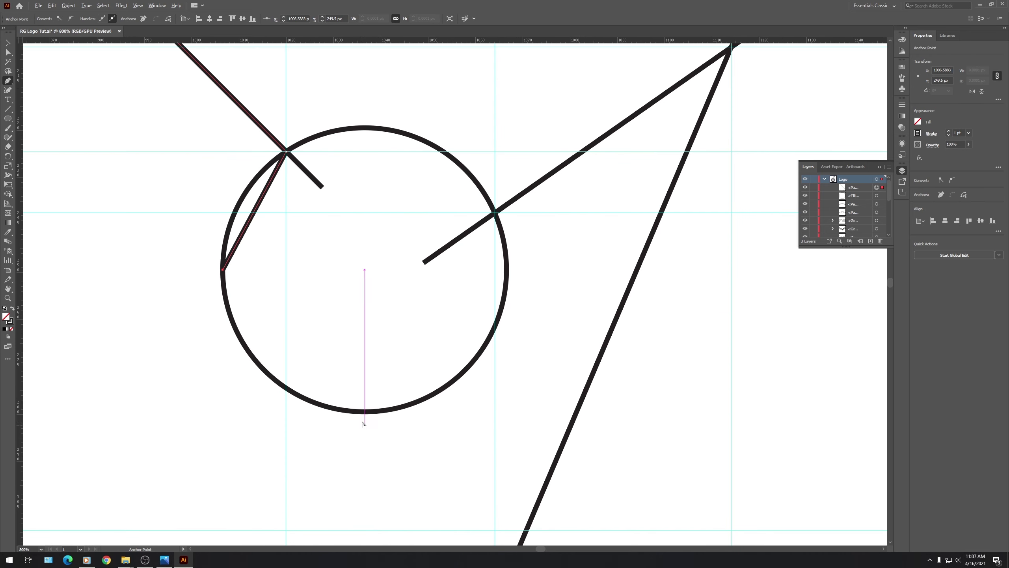
{"action": "left_click", "coordinate": [365, 412]}
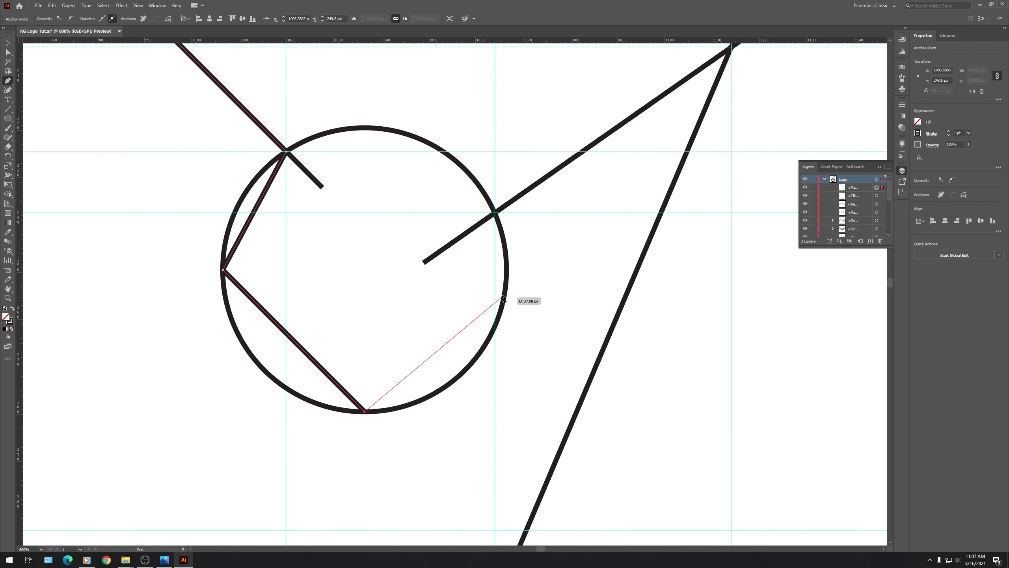
Continue the path through the circle's right edge, right line and long diagonal, ending on the centre guide.
{"action": "left_click", "coordinate": [506, 270]}
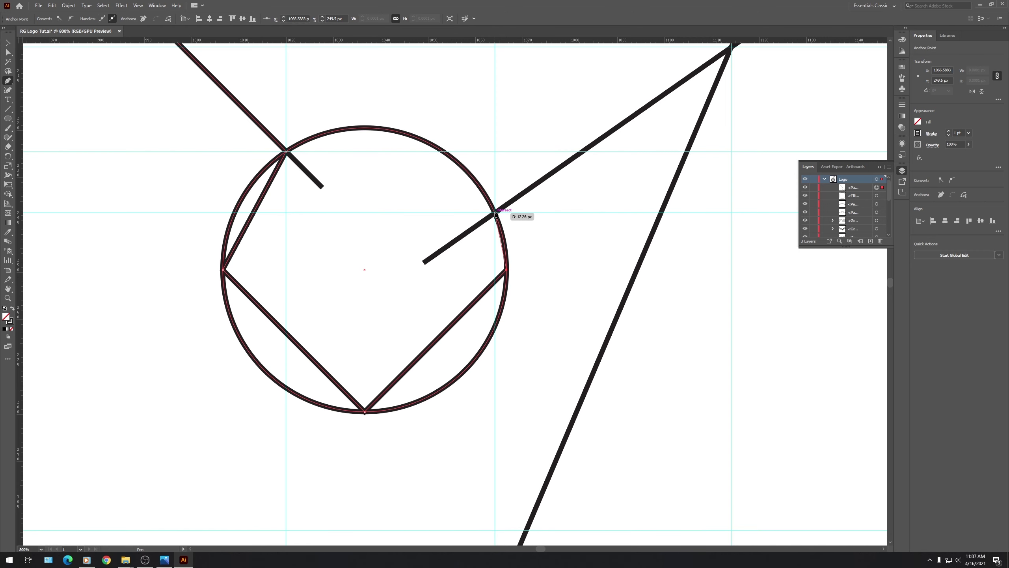
{"action": "left_click", "coordinate": [495, 214]}
{"action": "scroll", "coordinate": [622, 135], "scroll_direction": "up", "scroll_amount": 1}
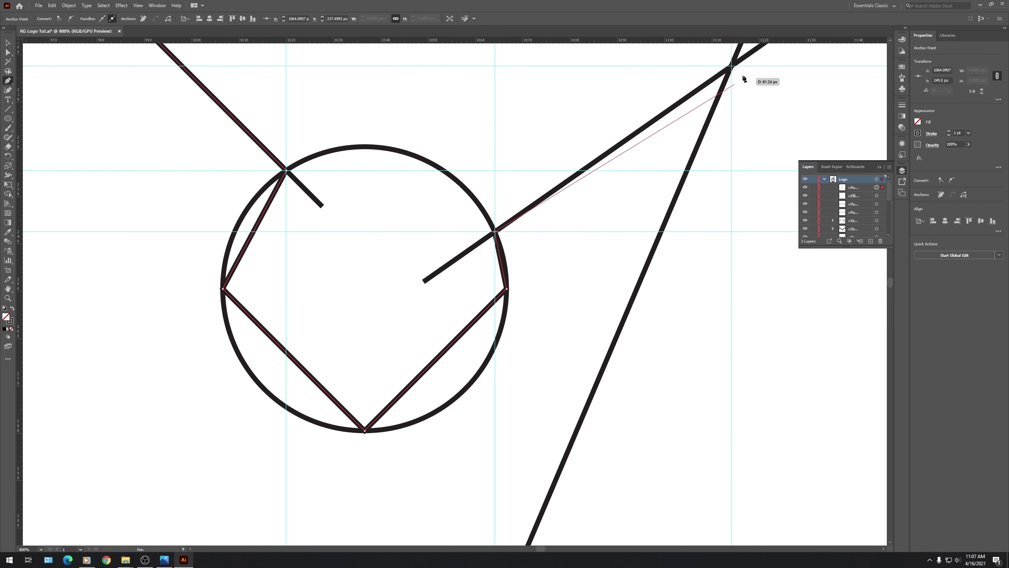
{"action": "left_click", "coordinate": [732, 68]}
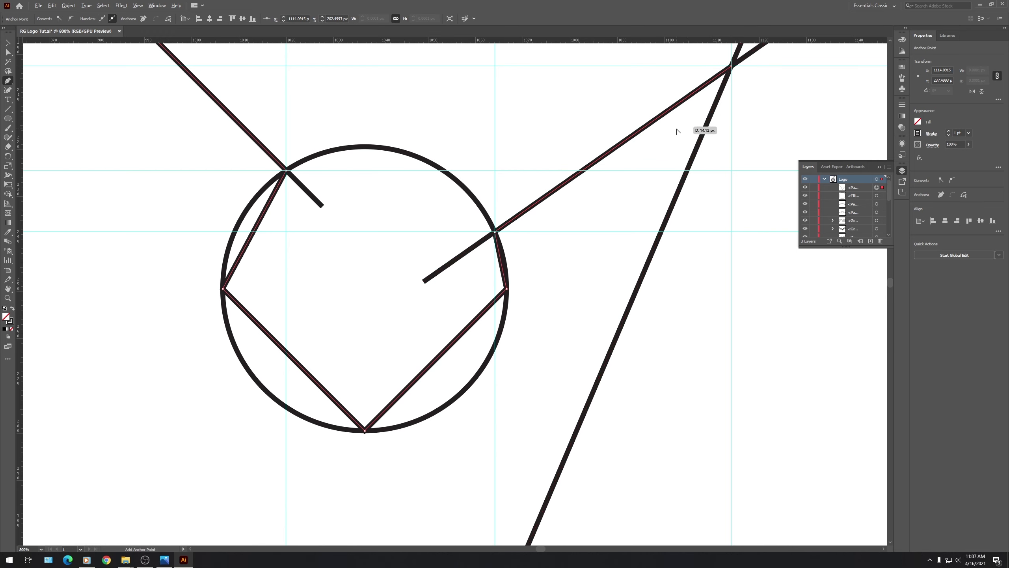
{"action": "scroll", "coordinate": [647, 226], "scroll_direction": "down", "scroll_amount": 4}
{"action": "scroll", "coordinate": [620, 304], "scroll_direction": "up", "scroll_amount": 4}
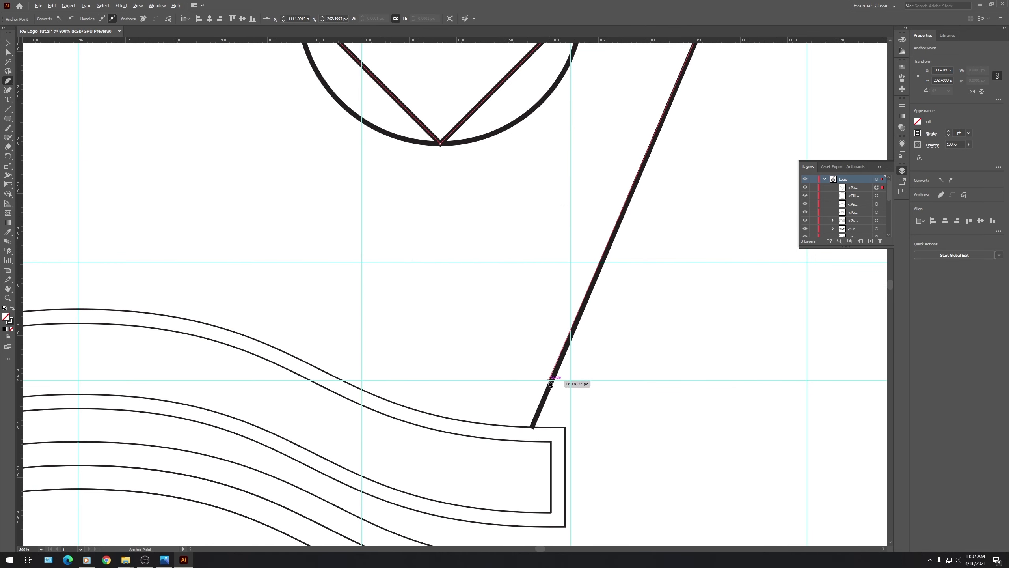
{"action": "scroll", "coordinate": [552, 382], "scroll_direction": "up", "scroll_amount": 4}
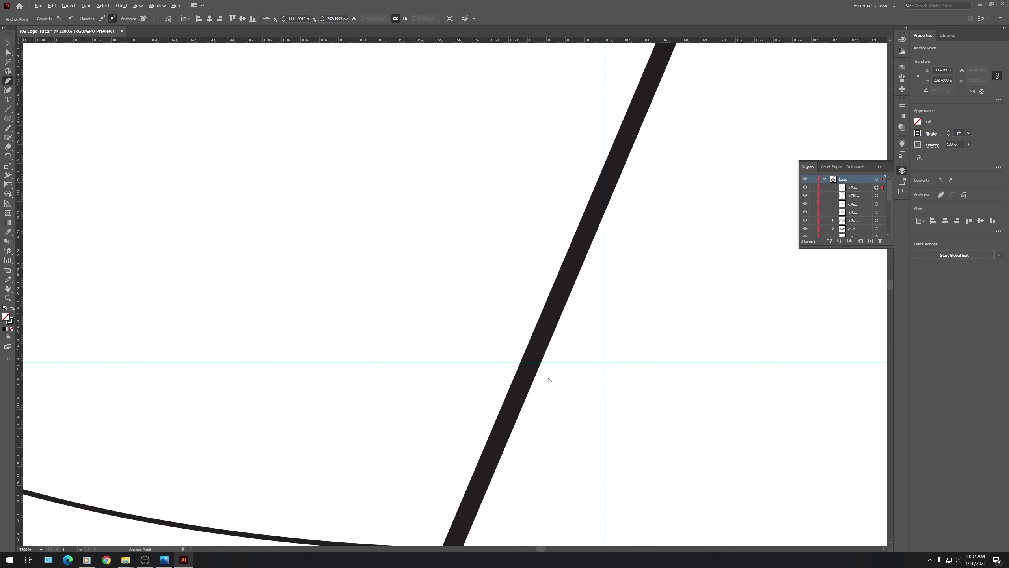
{"action": "left_click", "coordinate": [533, 364]}
{"action": "scroll", "coordinate": [550, 382], "scroll_direction": "down", "scroll_amount": 5}
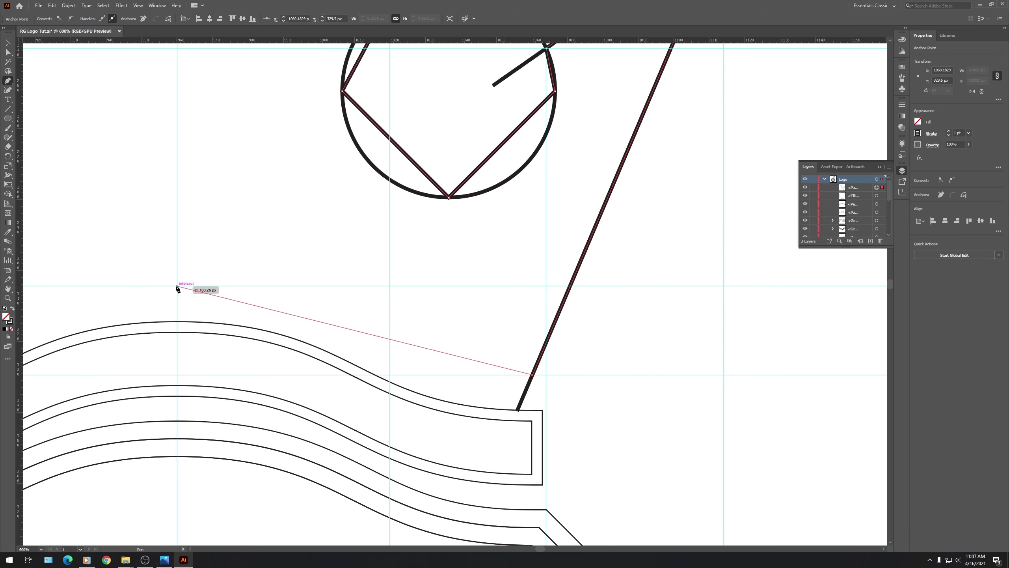
{"action": "left_click", "coordinate": [178, 285]}
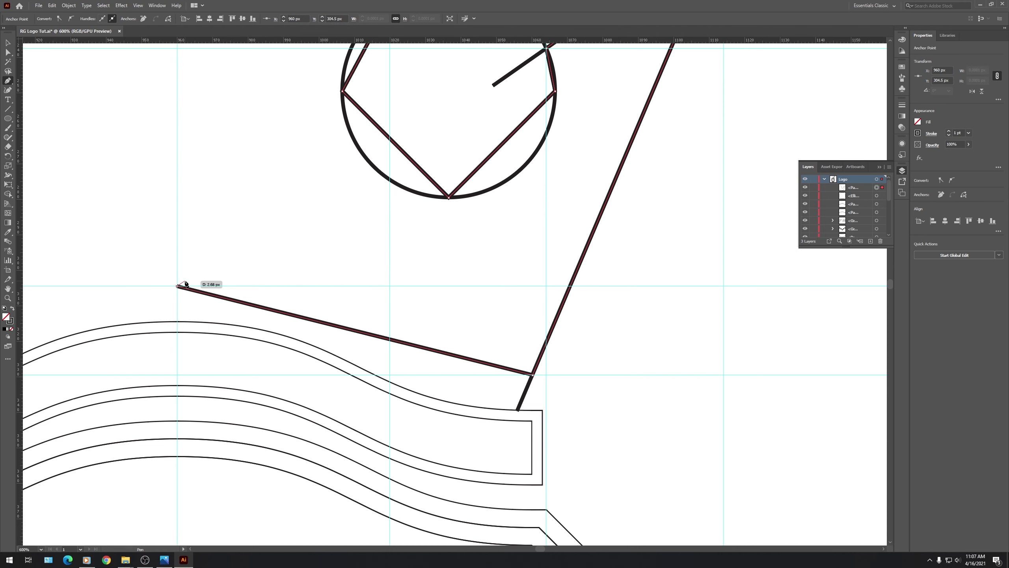
{"action": "left_click", "coordinate": [205, 261], "text": "ctrl"}
{"action": "key", "text": "v"}
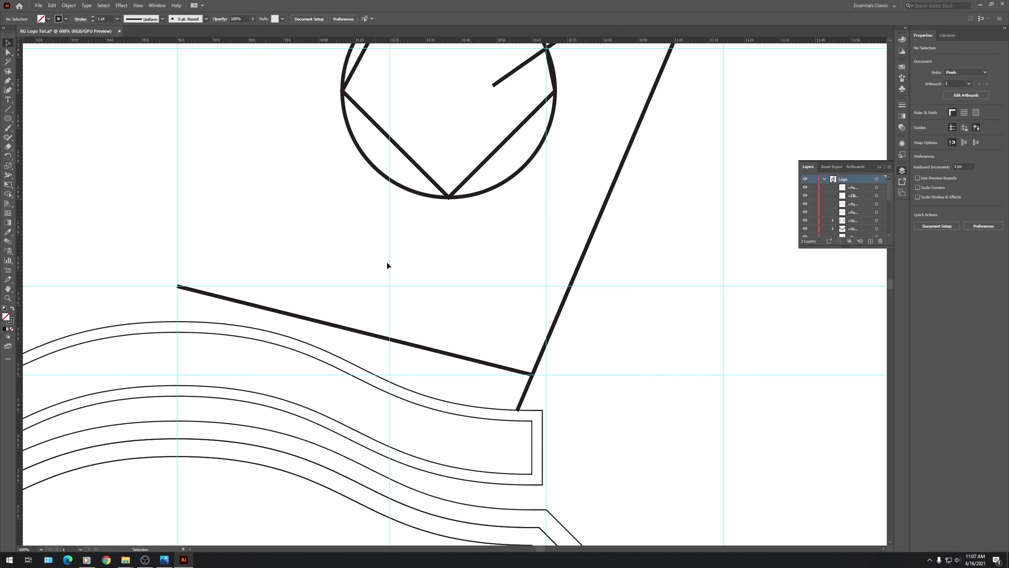
{"action": "scroll", "coordinate": [612, 318], "scroll_direction": "down", "scroll_amount": 3}
Move the long diagonal line onto a guide crossing and select it.
{"action": "left_click_drag", "start_coordinate": [466, 139], "coordinate": [481, 153]}
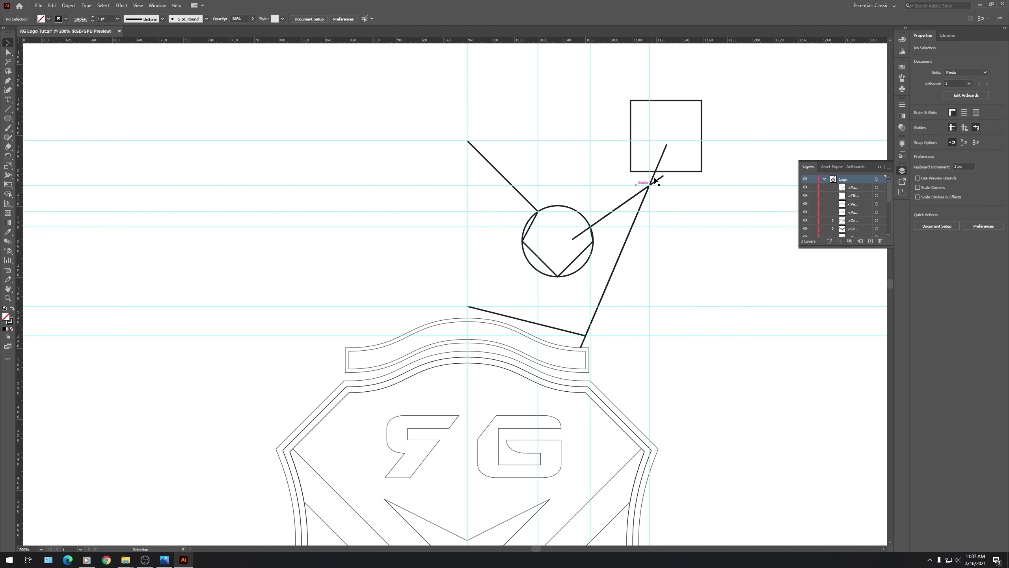
{"action": "left_click", "coordinate": [665, 149]}
{"action": "scroll", "coordinate": [626, 310], "scroll_direction": "up", "scroll_amount": 2}
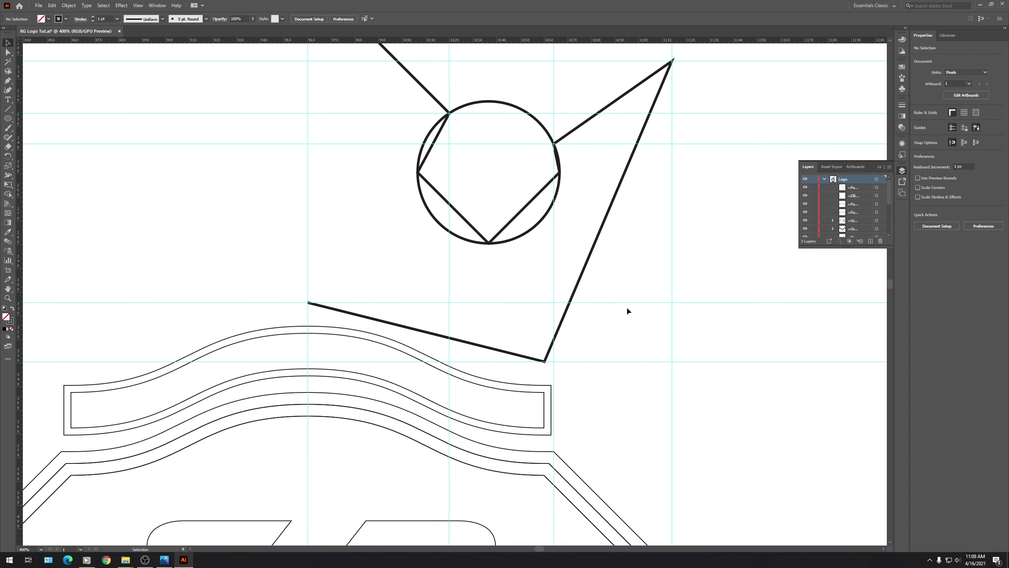
{"action": "scroll", "coordinate": [626, 310], "scroll_direction": "down", "scroll_amount": 1}
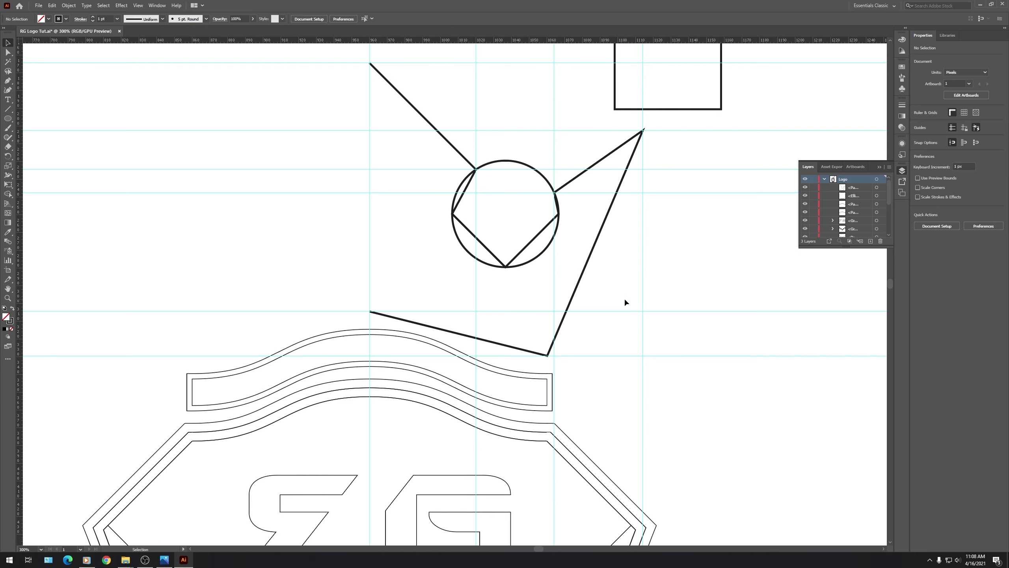
{"action": "scroll", "coordinate": [849, 220], "scroll_direction": "down", "scroll_amount": 4}
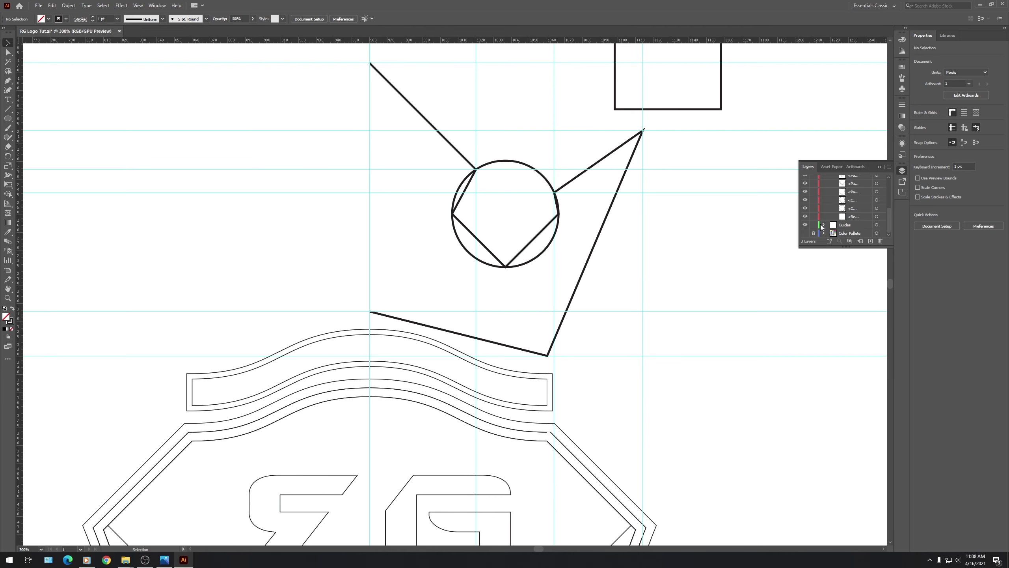
{"action": "scroll", "coordinate": [453, 234], "scroll_direction": "down", "scroll_amount": 2}
Delete the vertical guides around the crown, then the horizontal guides.
{"action": "left_click_drag", "start_coordinate": [636, 87], "coordinate": [446, 99]}
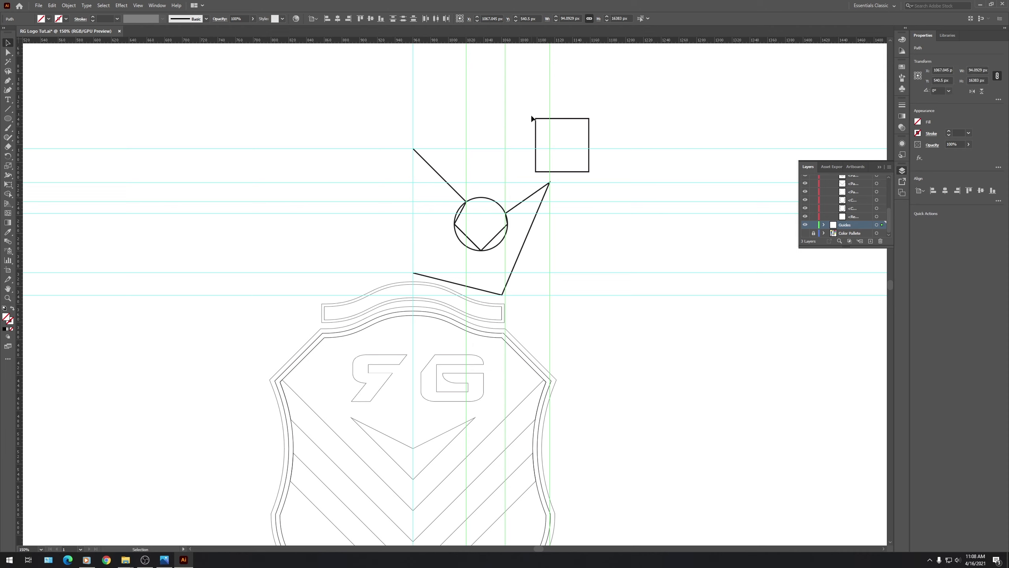
{"action": "key", "text": "Delete"}
{"action": "left_click_drag", "start_coordinate": [662, 120], "coordinate": [652, 322]}
{"action": "key", "text": "Delete"}
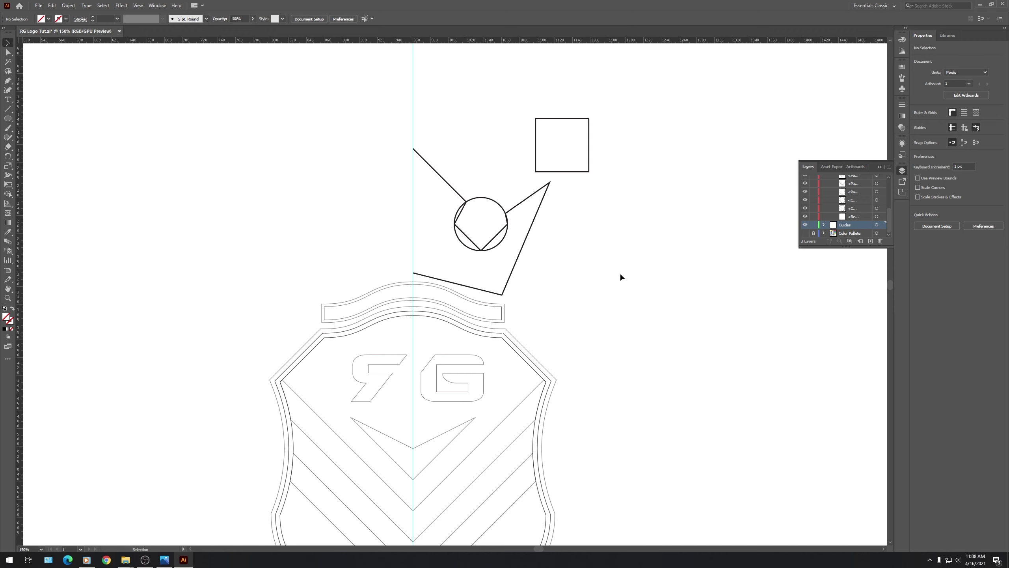
Select the remaining vertical guide by the crown's tip and move the square down above the circle.
{"action": "scroll", "coordinate": [534, 284], "scroll_direction": "up", "scroll_amount": 5}
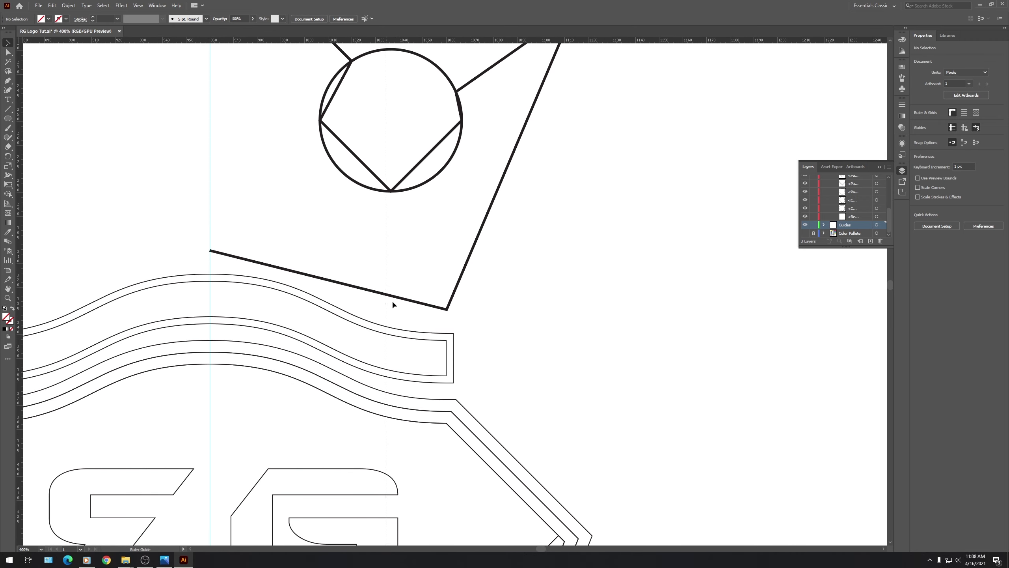
{"action": "left_click", "coordinate": [448, 310]}
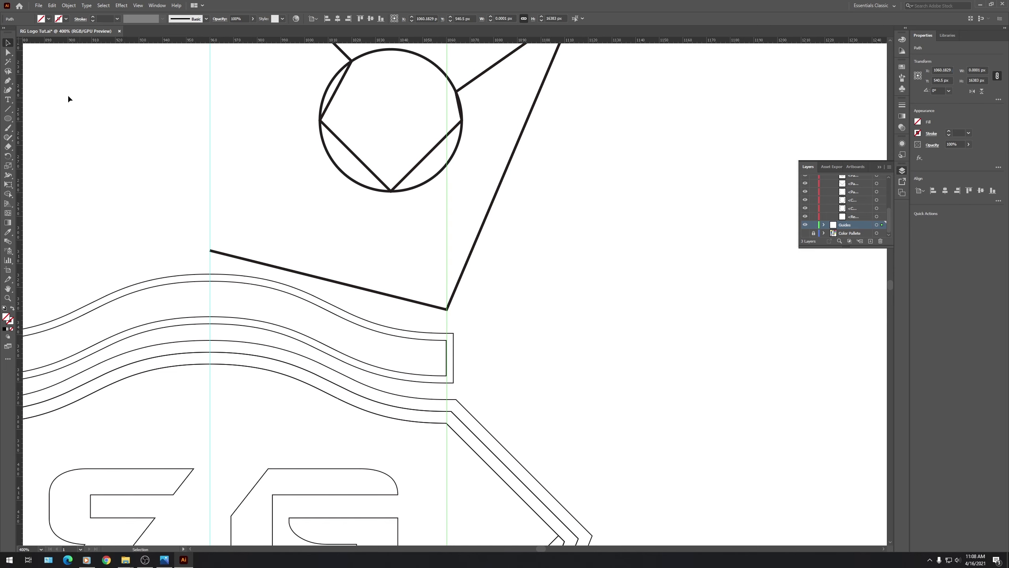
{"action": "scroll", "coordinate": [373, 248], "scroll_direction": "down", "scroll_amount": 5}
{"action": "left_click_drag", "start_coordinate": [473, 96], "coordinate": [385, 101]}
Resize the square to 100 × 100 px and snap its bottom-right corner onto the guide.
{"action": "left_click_drag", "start_coordinate": [349, 153], "coordinate": [312, 189]}
{"action": "scroll", "coordinate": [329, 166], "scroll_direction": "up", "scroll_amount": 5}
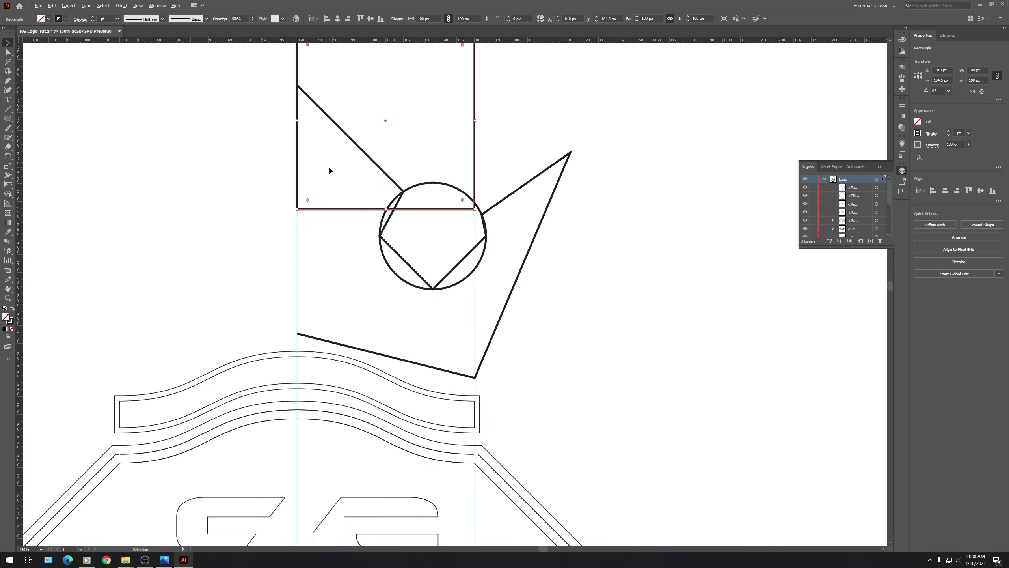
{"action": "scroll", "coordinate": [673, 250], "scroll_direction": "up", "scroll_amount": 5}
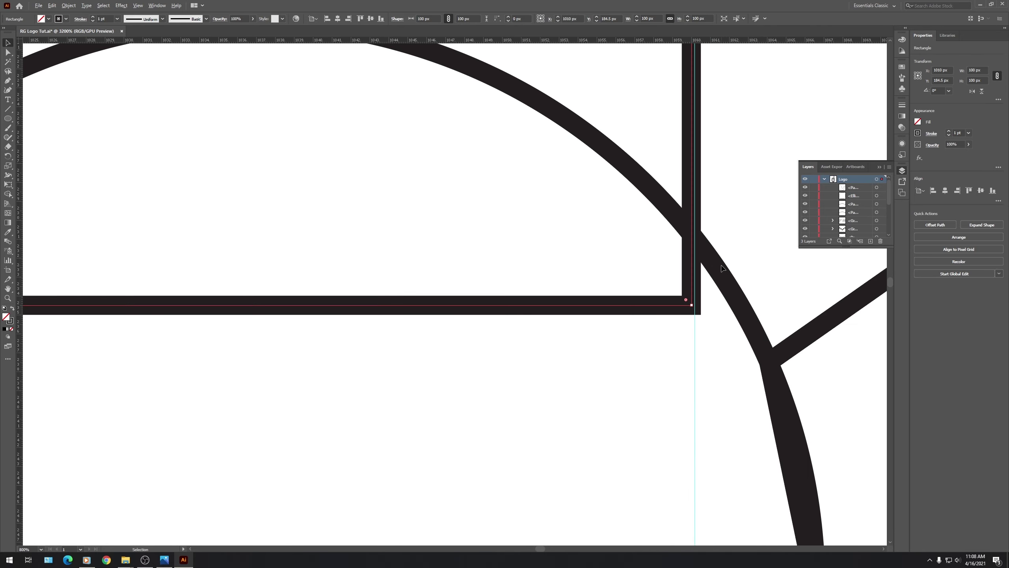
{"action": "left_click_drag", "start_coordinate": [657, 344], "coordinate": [662, 349]}
{"action": "scroll", "coordinate": [671, 354], "scroll_direction": "down", "scroll_amount": 5}
{"action": "scroll", "coordinate": [674, 355], "scroll_direction": "down", "scroll_amount": 3}
{"action": "scroll", "coordinate": [428, 349], "scroll_direction": "up", "scroll_amount": 8}
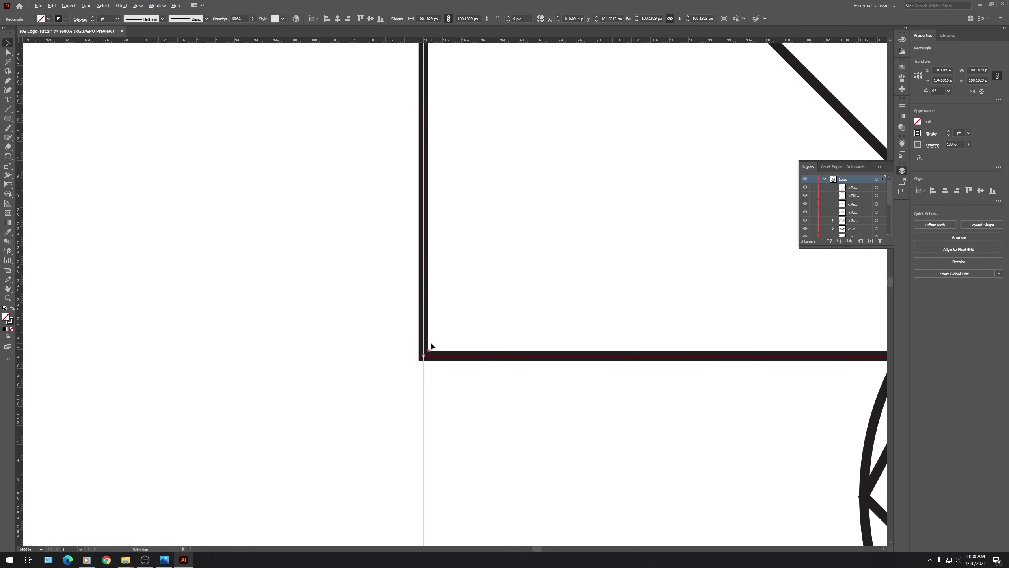
{"action": "scroll", "coordinate": [377, 349], "scroll_direction": "down", "scroll_amount": 8}
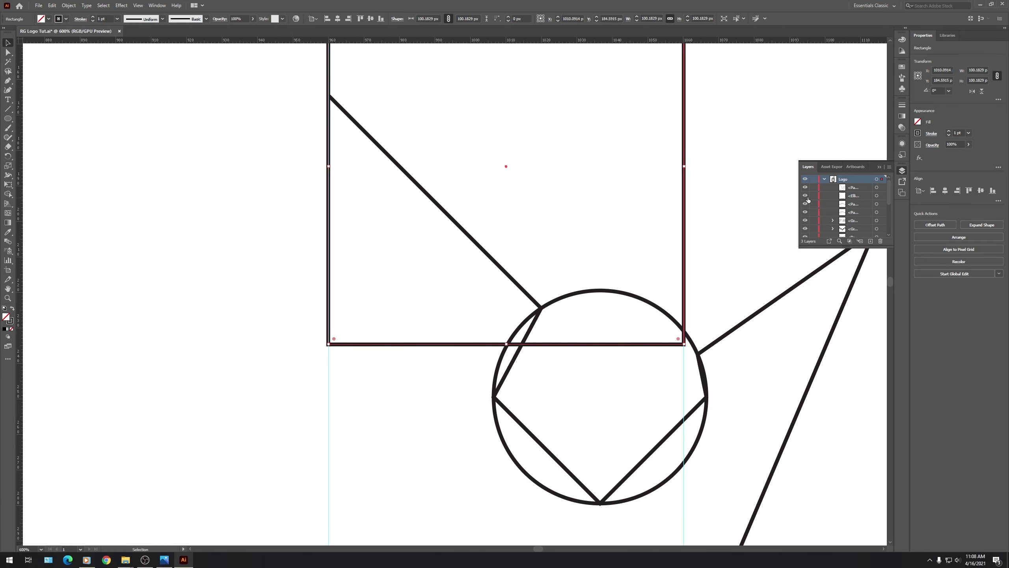
{"action": "scroll", "coordinate": [849, 206], "scroll_direction": "down", "scroll_amount": 3}
Add a vertical guide along the square's edge, lock the Guides layer, and move the square up-right.
{"action": "left_click", "coordinate": [849, 226]}
{"action": "left_click_drag", "start_coordinate": [23, 146], "coordinate": [165, 162]}
{"action": "left_click_drag", "start_coordinate": [506, 166], "coordinate": [506, 164]}
{"action": "left_click", "coordinate": [813, 225]}
{"action": "scroll", "coordinate": [413, 264], "scroll_direction": "down", "scroll_amount": 3}
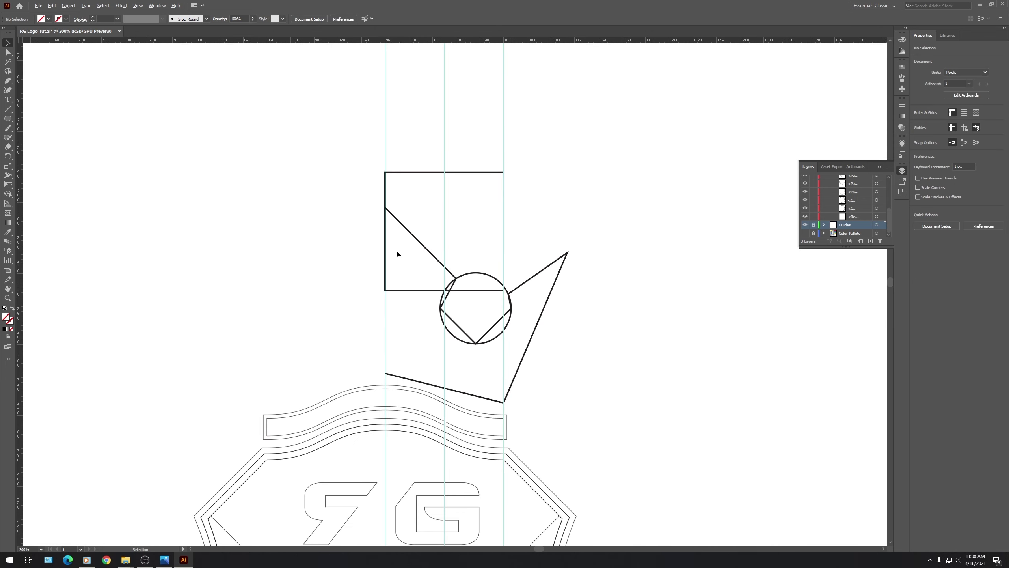
{"action": "left_click_drag", "start_coordinate": [466, 175], "coordinate": [690, 135]}
Reselect the crown outline path and try curving its top segment with the Curvature Tool, then undo it.
{"action": "left_click", "coordinate": [365, 180]}
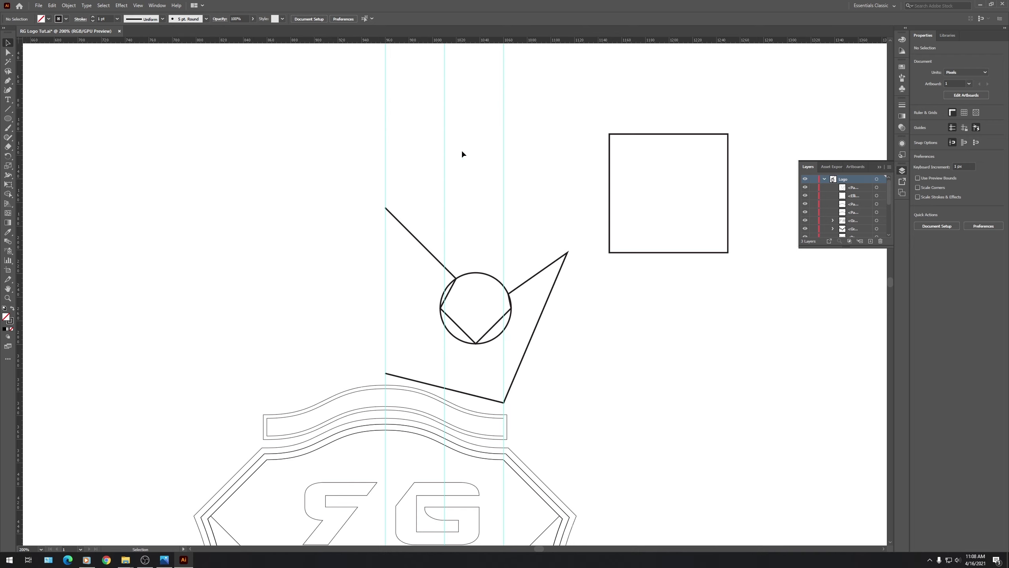
{"action": "left_click_drag", "start_coordinate": [377, 150], "coordinate": [368, 148]}
{"action": "left_click", "coordinate": [569, 223]}
{"action": "left_click_drag", "start_coordinate": [569, 223], "coordinate": [486, 252]}
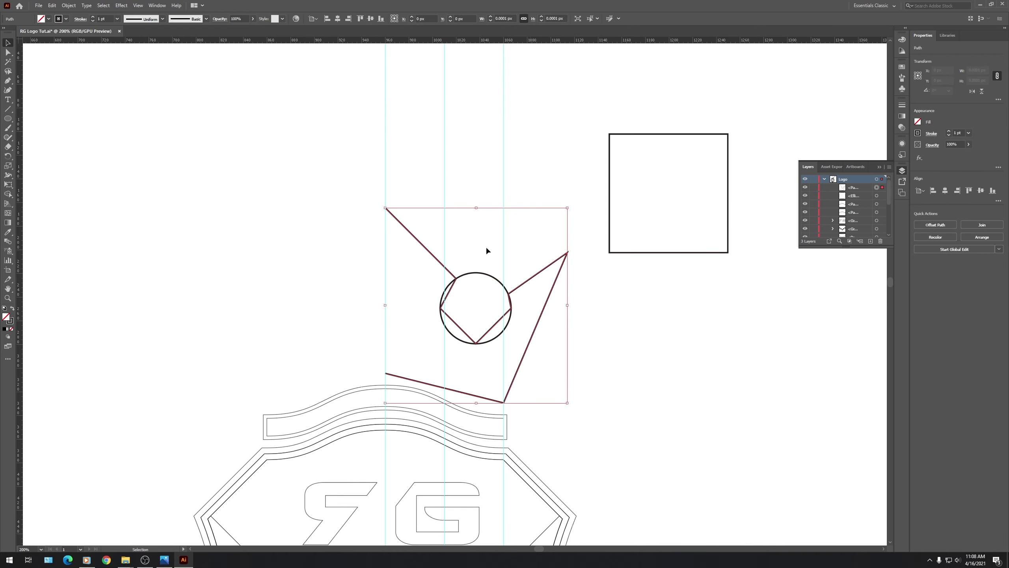
{"action": "left_click", "coordinate": [7, 90]}
{"action": "left_click", "coordinate": [385, 373]}
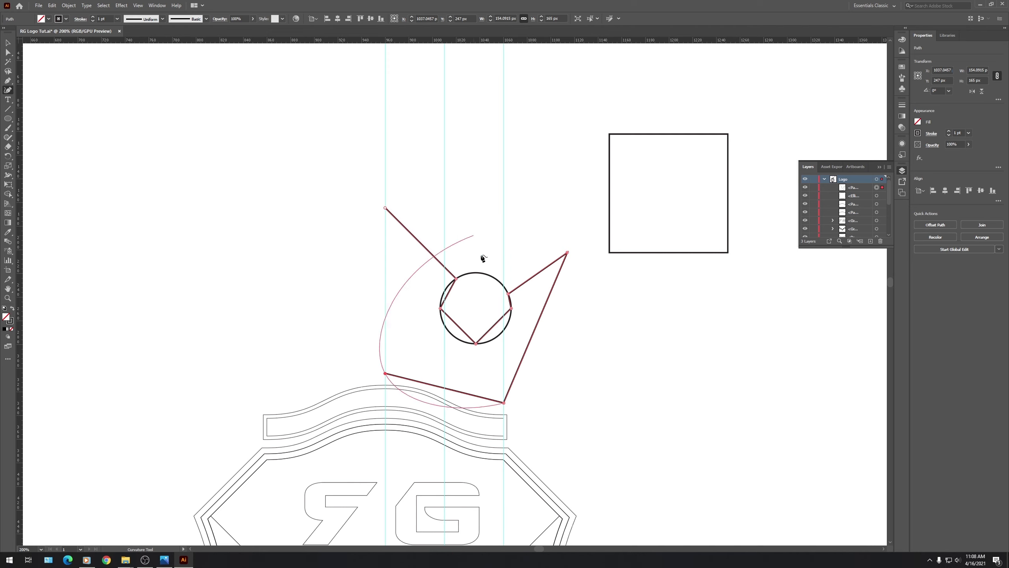
{"action": "left_click", "coordinate": [456, 279]}
{"action": "key", "text": "ctrl+z"}
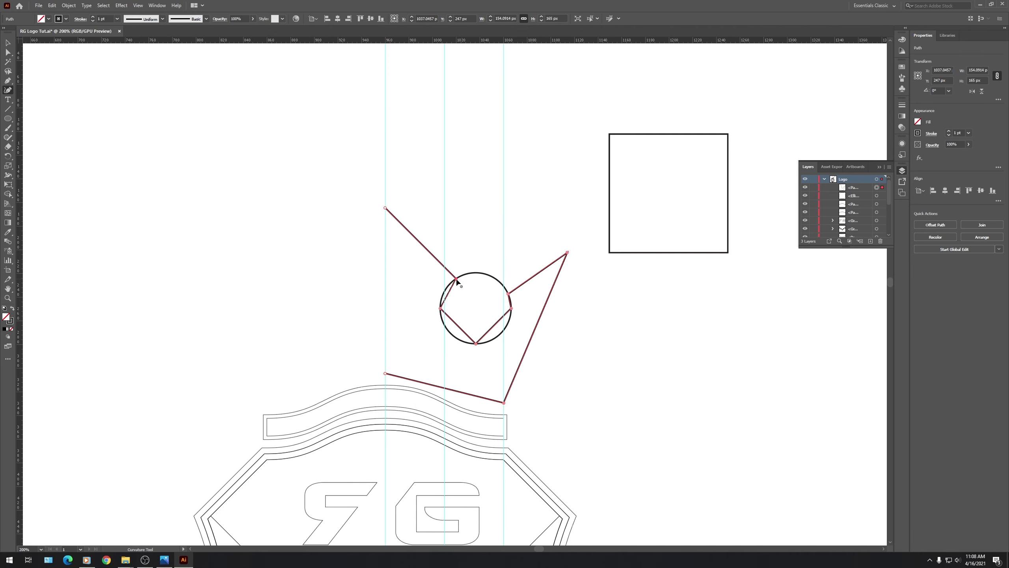
{"action": "key", "text": "Escape"}
Test smoothing each anchor around the circle and diagonal, reverting every one back to a corner.
{"action": "double_click", "coordinate": [441, 309]}
{"action": "double_click", "coordinate": [441, 309]}
{"action": "double_click", "coordinate": [475, 343]}
{"action": "double_click", "coordinate": [475, 343]}
{"action": "double_click", "coordinate": [511, 309]}
{"action": "double_click", "coordinate": [512, 309]}
{"action": "double_click", "coordinate": [508, 294]}
{"action": "double_click", "coordinate": [509, 294]}
{"action": "double_click", "coordinate": [567, 252]}
{"action": "double_click", "coordinate": [568, 252]}
{"action": "double_click", "coordinate": [503, 402]}
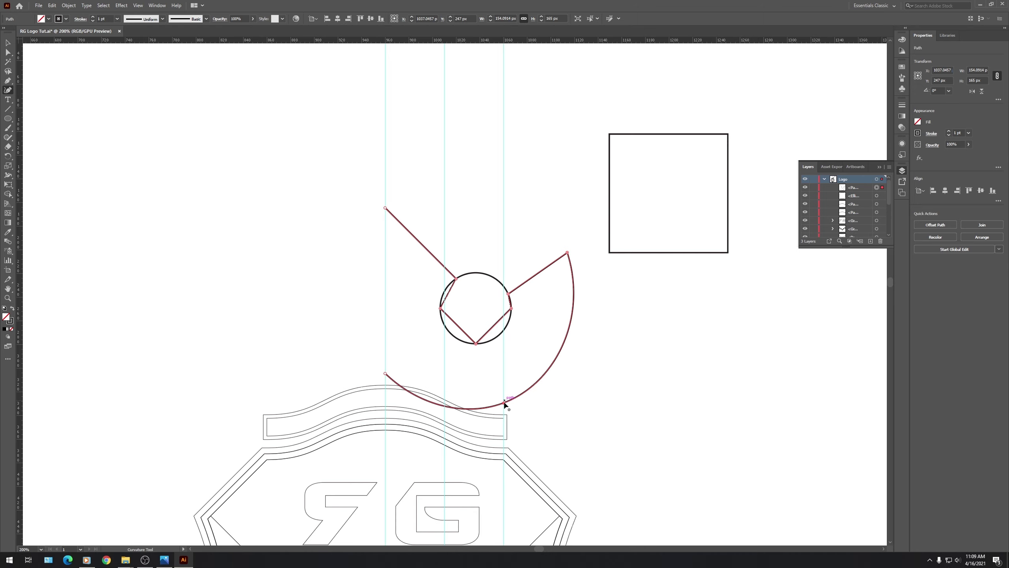
{"action": "double_click", "coordinate": [504, 403]}
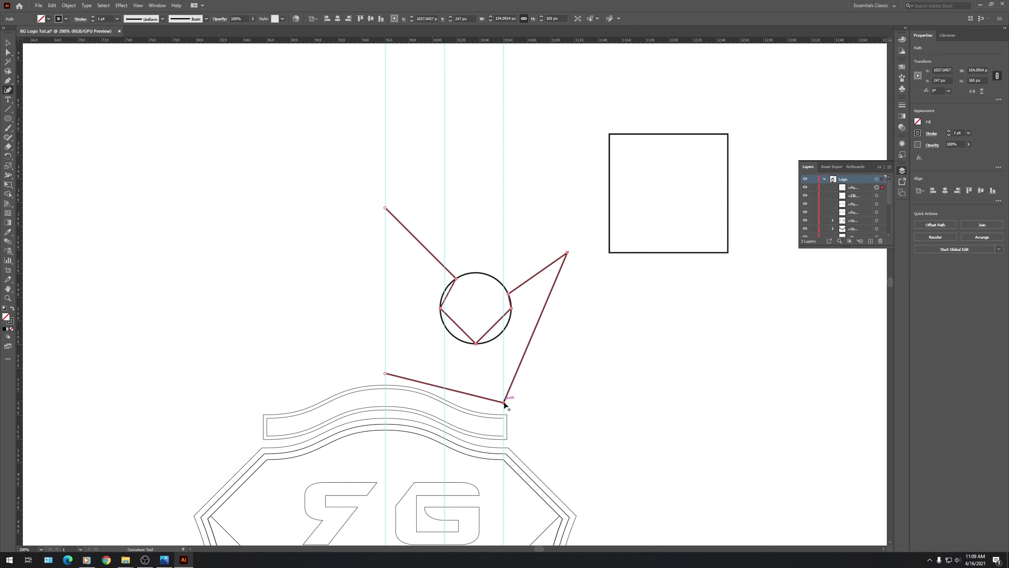
{"action": "key", "text": "a"}
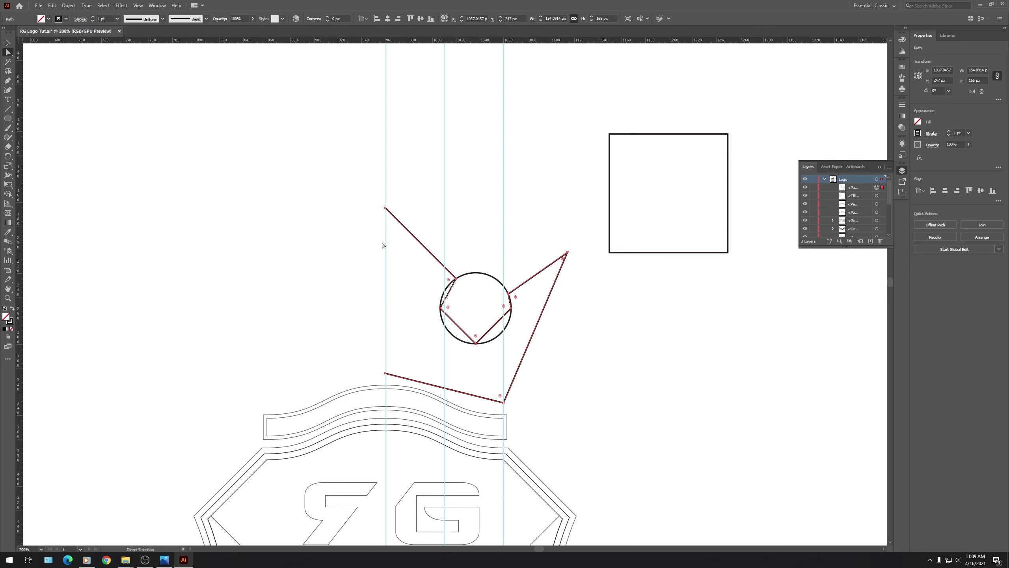
Bend the half-crown's top-left segment into a curve sweeping down toward the circle.
{"action": "left_click", "coordinate": [385, 208]}
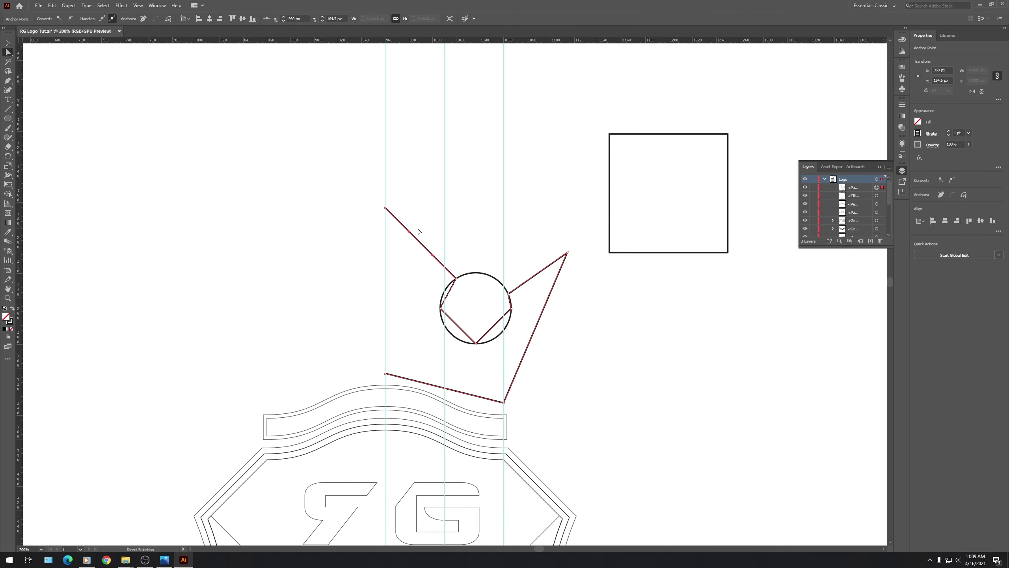
{"action": "scroll", "coordinate": [420, 233], "scroll_direction": "up", "scroll_amount": 3}
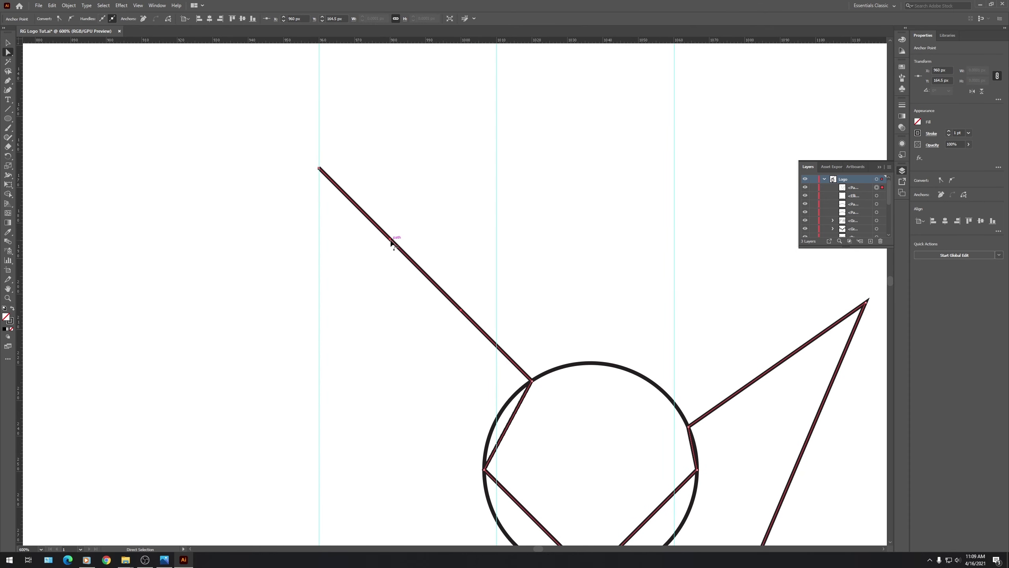
{"action": "left_click_drag", "start_coordinate": [390, 241], "coordinate": [362, 269]}
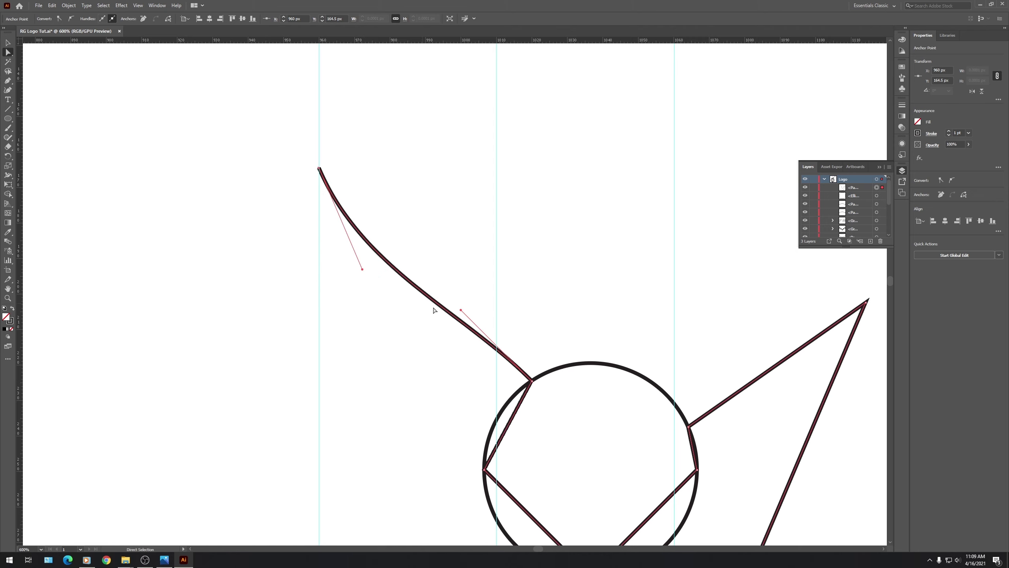
{"action": "left_click_drag", "start_coordinate": [459, 310], "coordinate": [448, 340]}
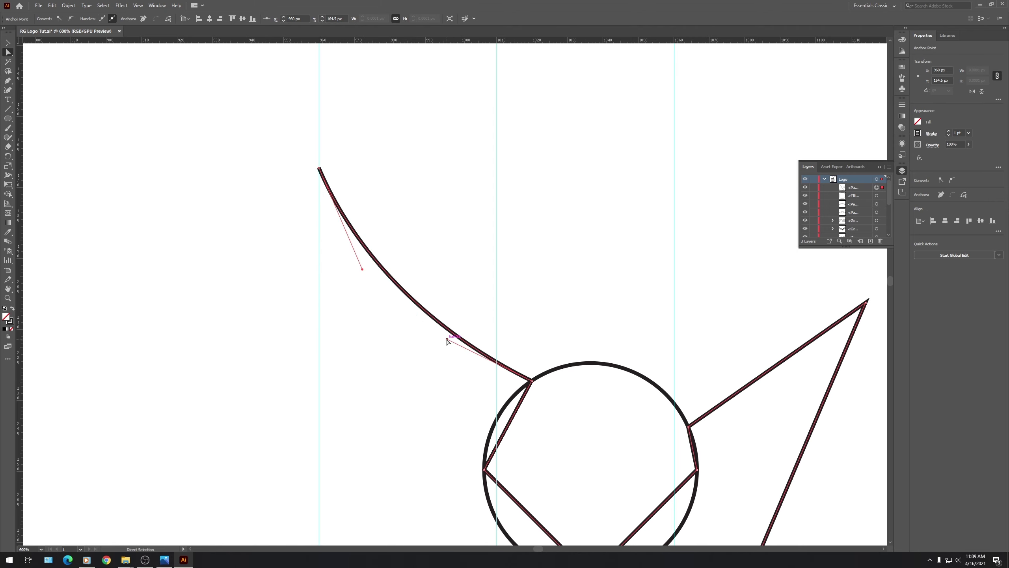
{"action": "left_click_drag", "start_coordinate": [361, 269], "coordinate": [355, 270]}
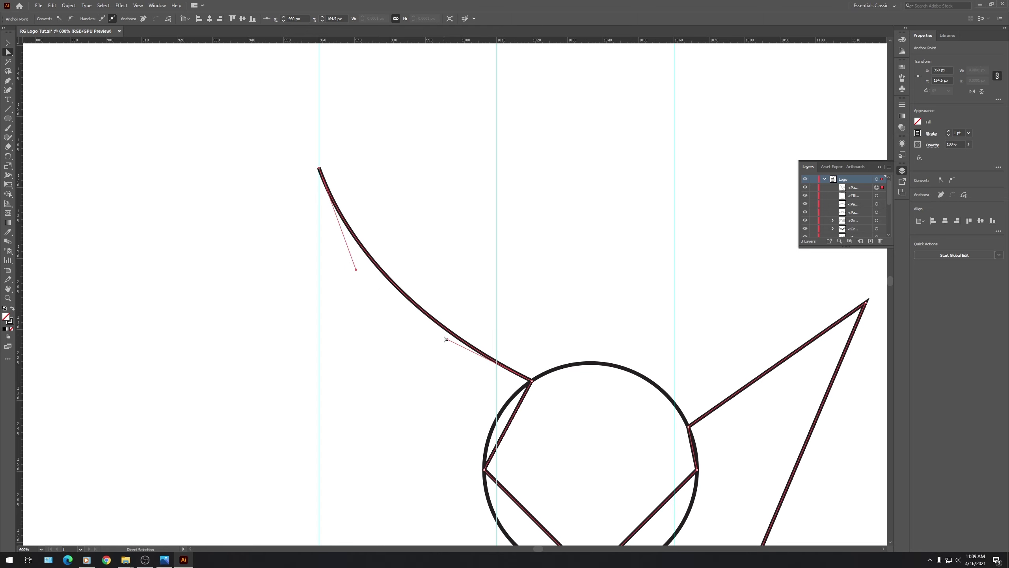
{"action": "left_click_drag", "start_coordinate": [448, 341], "coordinate": [449, 347]}
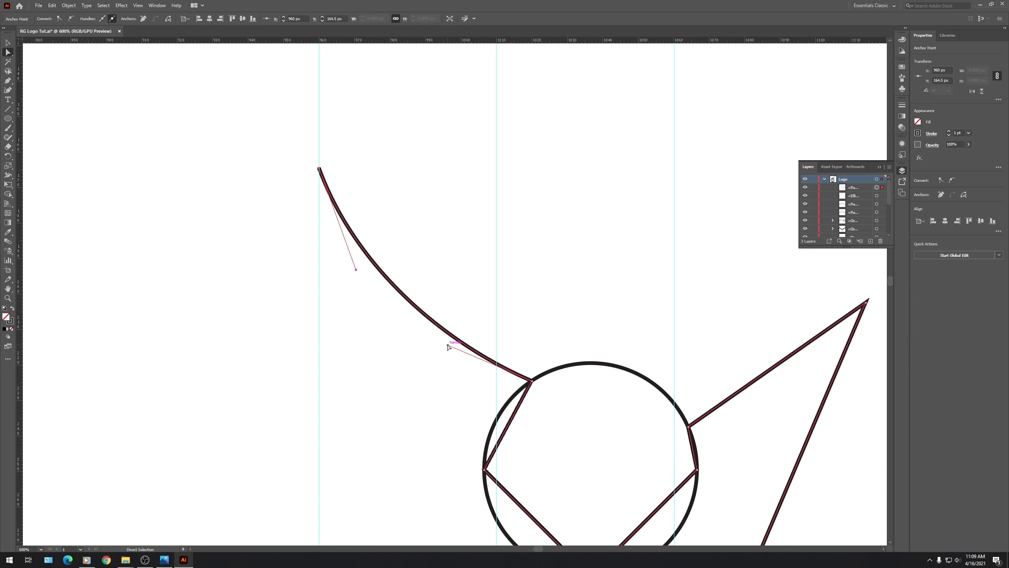
{"action": "scroll", "coordinate": [397, 199], "scroll_direction": "down", "scroll_amount": 2}
{"action": "scroll", "coordinate": [491, 342], "scroll_direction": "up", "scroll_amount": 3}
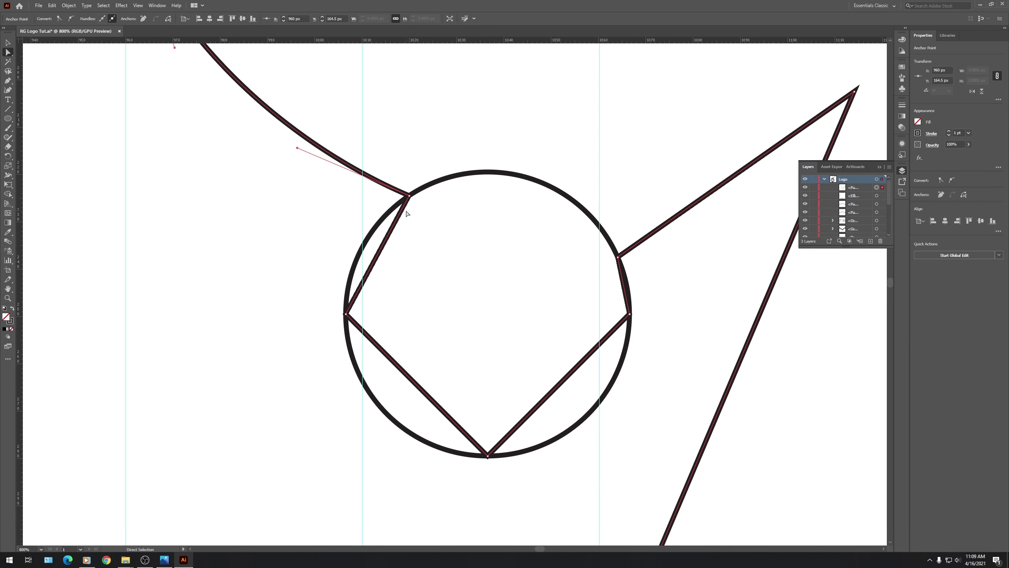
Curve the lower-left segments so they hug the circle's left edge.
{"action": "left_click", "coordinate": [346, 313]}
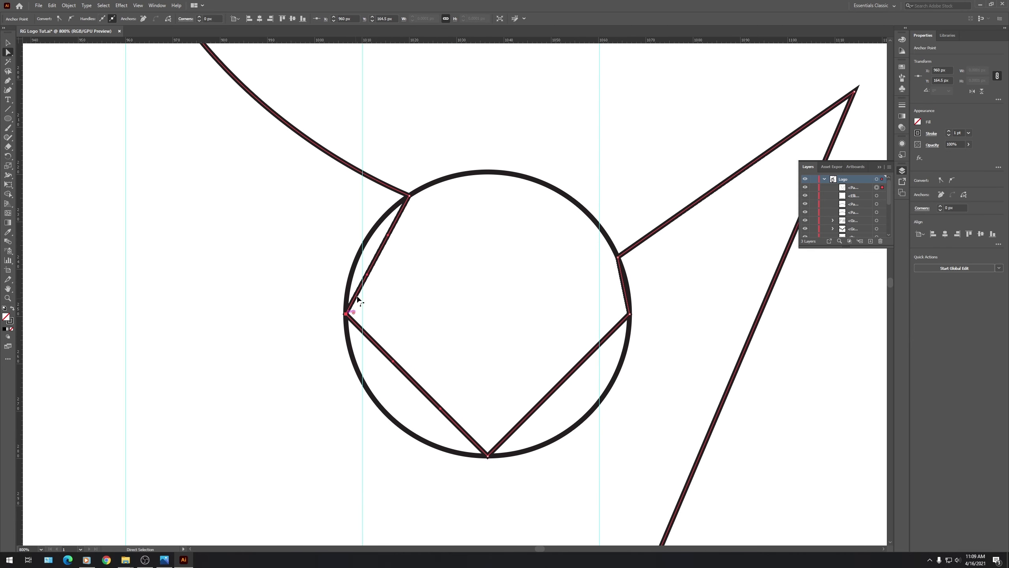
{"action": "left_click_drag", "start_coordinate": [368, 277], "coordinate": [369, 221]}
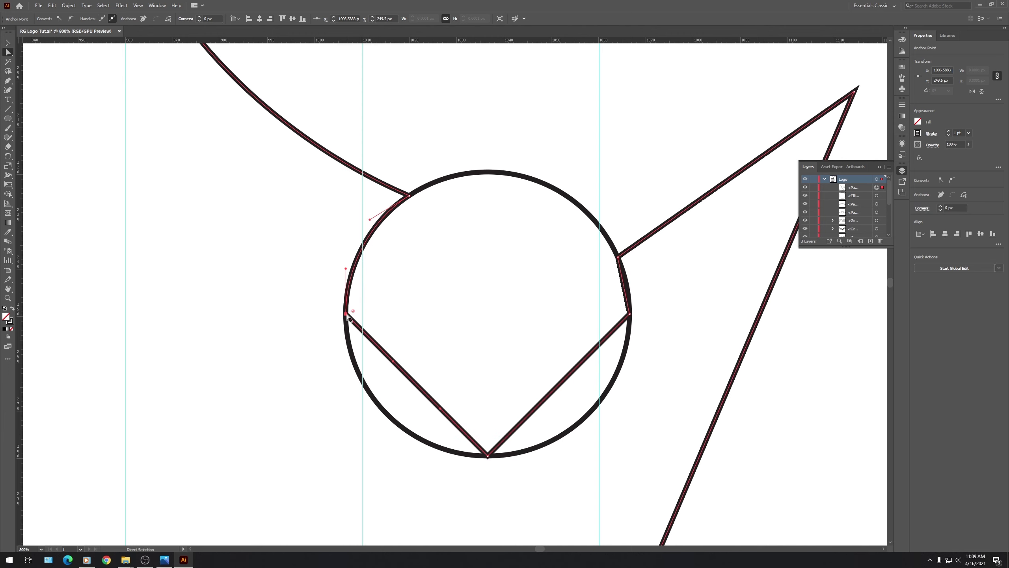
{"action": "left_click_drag", "start_coordinate": [398, 365], "coordinate": [319, 406]}
{"action": "left_click", "coordinate": [435, 419]}
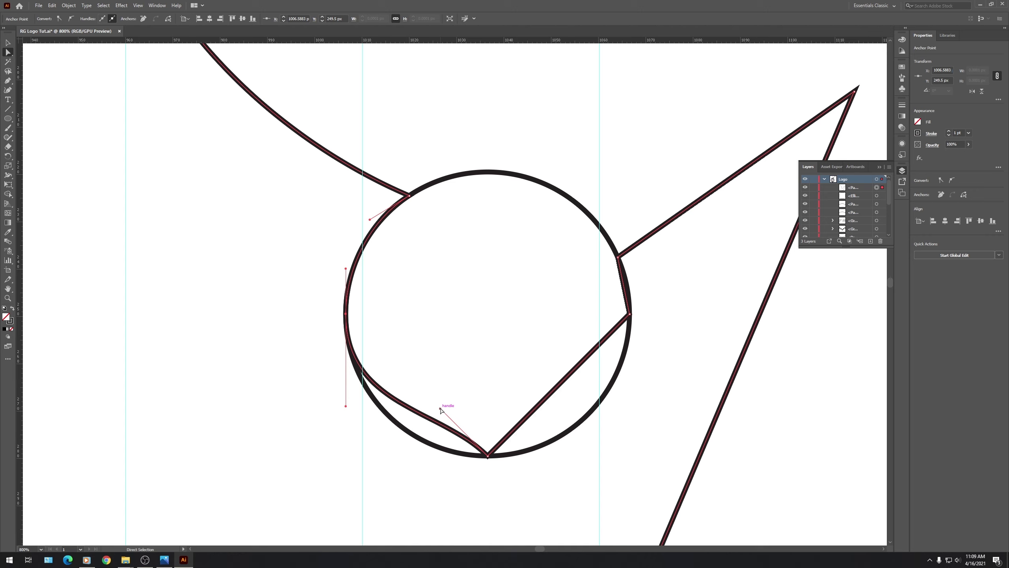
{"action": "left_click_drag", "start_coordinate": [435, 420], "coordinate": [425, 462]}
{"action": "scroll", "coordinate": [223, 300], "scroll_direction": "down", "scroll_amount": 1, "text": "alt"}
{"action": "scroll", "coordinate": [536, 405], "scroll_direction": "up", "scroll_amount": 2, "text": "alt"}
Curve the lower-right segment and stretch the circle's bottom handle to match its roundness.
{"action": "left_click", "coordinate": [520, 222]}
{"action": "left_click_drag", "start_coordinate": [448, 293], "coordinate": [508, 335]}
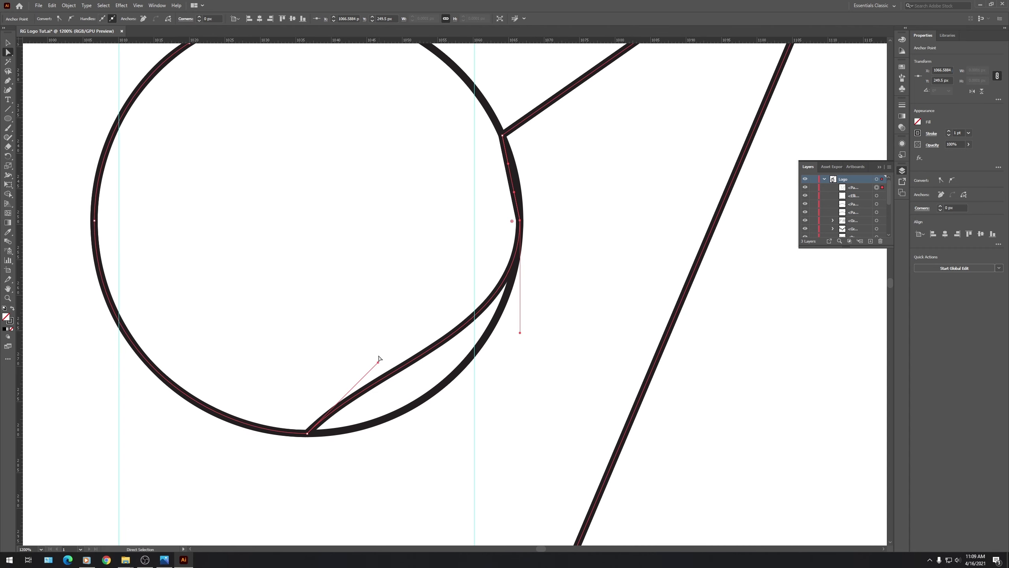
{"action": "left_click", "coordinate": [399, 403]}
{"action": "left_click_drag", "start_coordinate": [410, 422], "coordinate": [428, 425]}
{"action": "scroll", "coordinate": [545, 298], "scroll_direction": "up", "scroll_amount": 1}
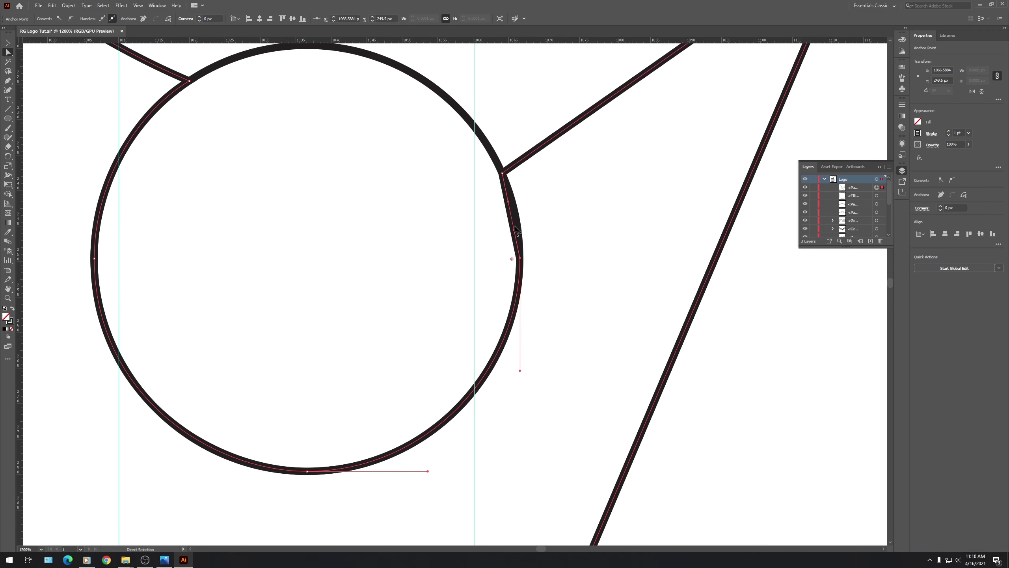
{"action": "left_click_drag", "start_coordinate": [515, 230], "coordinate": [514, 203]}
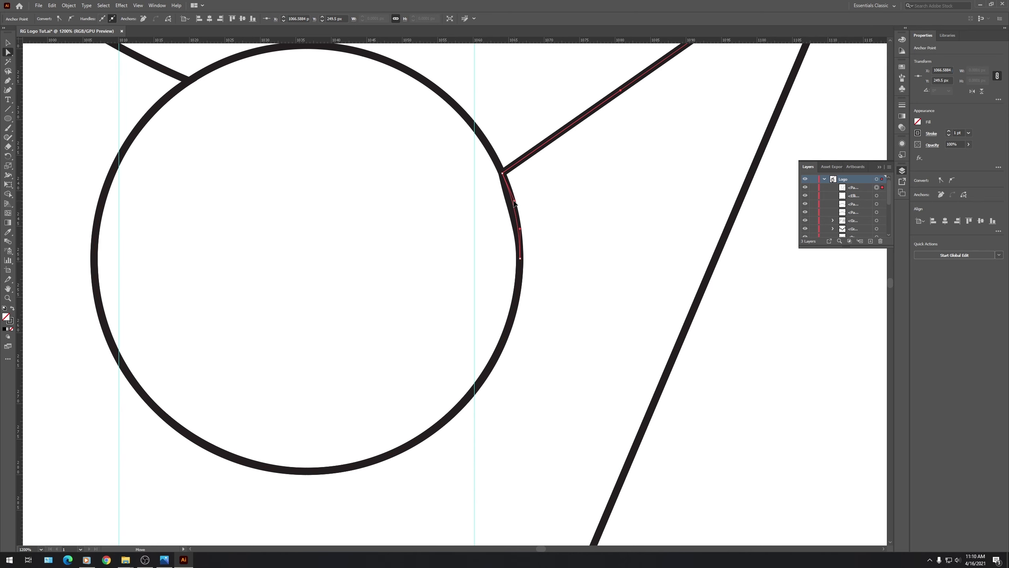
Bend the spike triangle's upper edge inward into a concave curve.
{"action": "key", "text": "ctrl+a"}
{"action": "scroll", "coordinate": [365, 287], "scroll_direction": "down", "scroll_amount": 2}
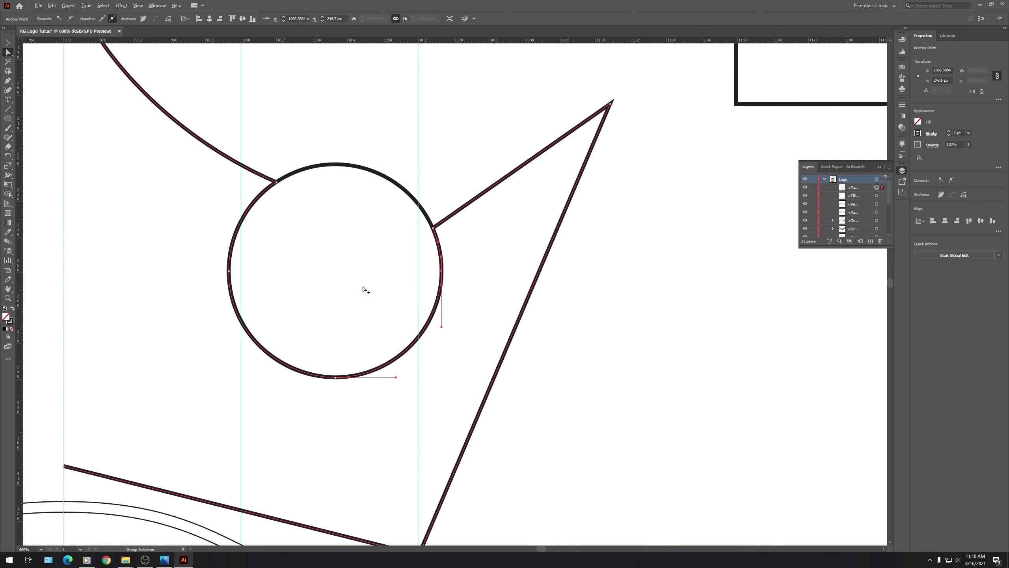
{"action": "left_click", "coordinate": [610, 105]}
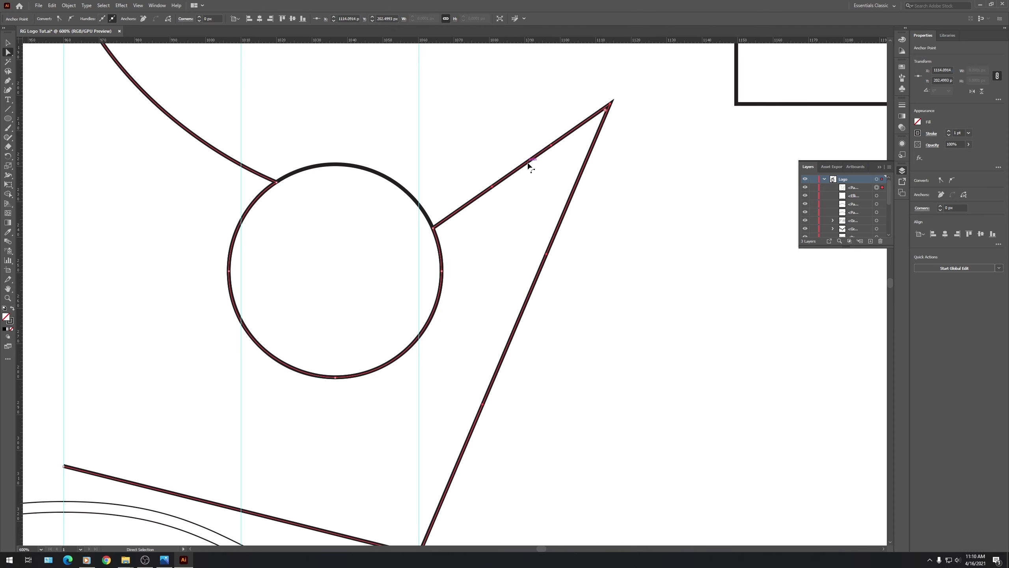
{"action": "left_click_drag", "start_coordinate": [528, 164], "coordinate": [528, 183]}
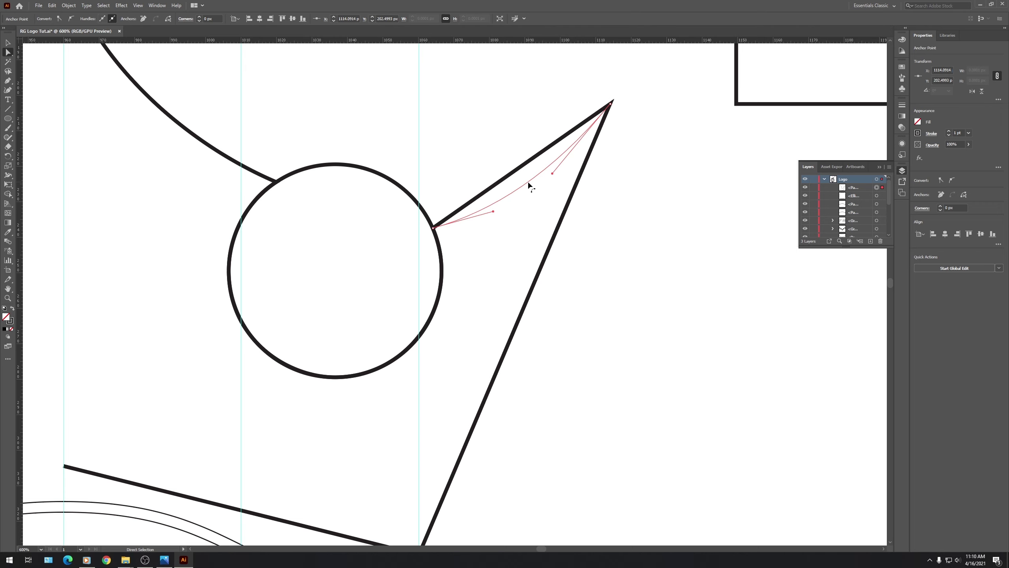
{"action": "left_click_drag", "start_coordinate": [528, 184], "coordinate": [528, 184]}
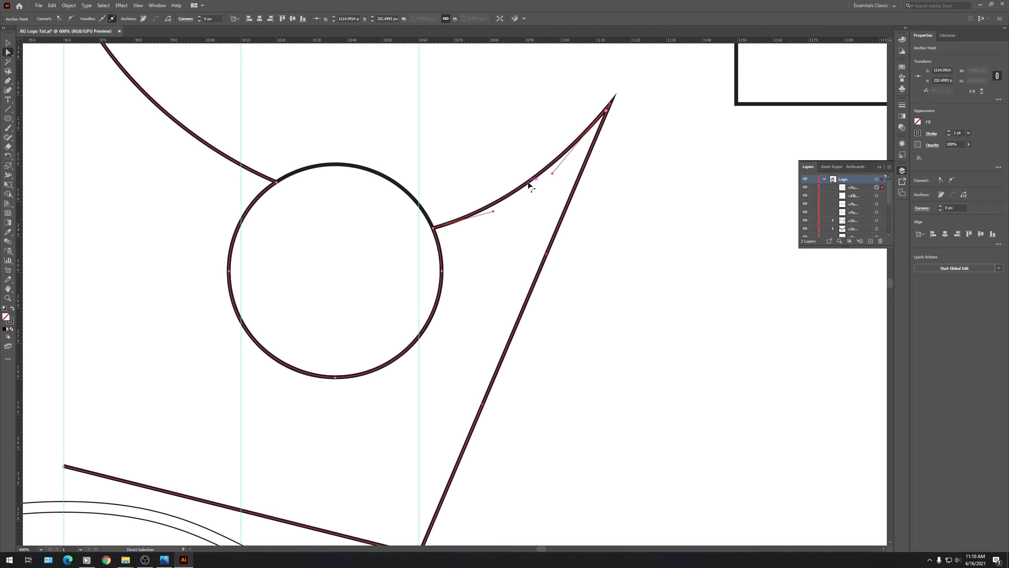
{"action": "left_click", "coordinate": [644, 266]}
{"action": "key", "text": "v"}
{"action": "scroll", "coordinate": [644, 266], "scroll_direction": "down", "scroll_amount": 5}
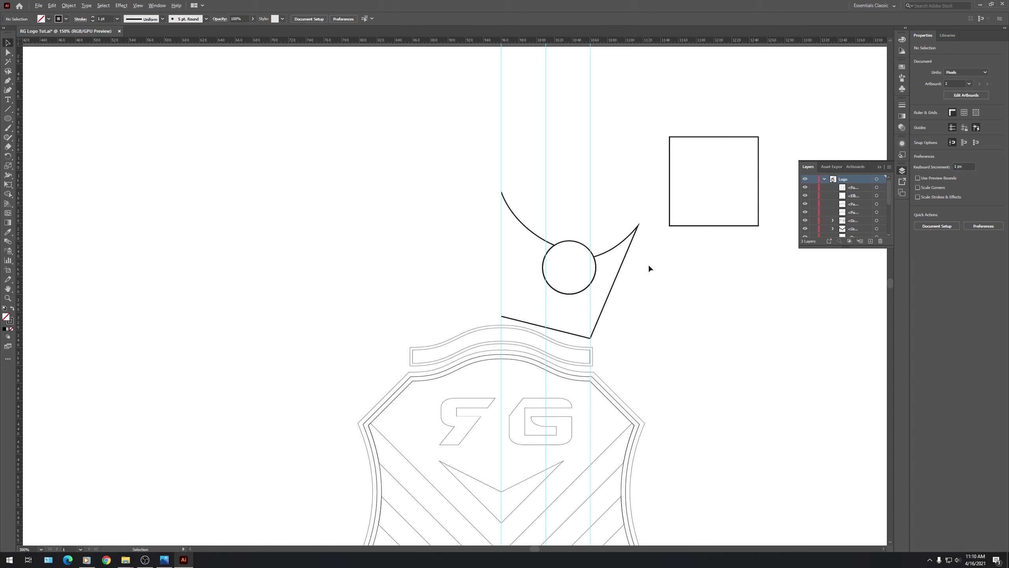
Unite the circle with the curved half-crown outline using Pathfinder.
{"action": "left_click", "coordinate": [570, 243]}
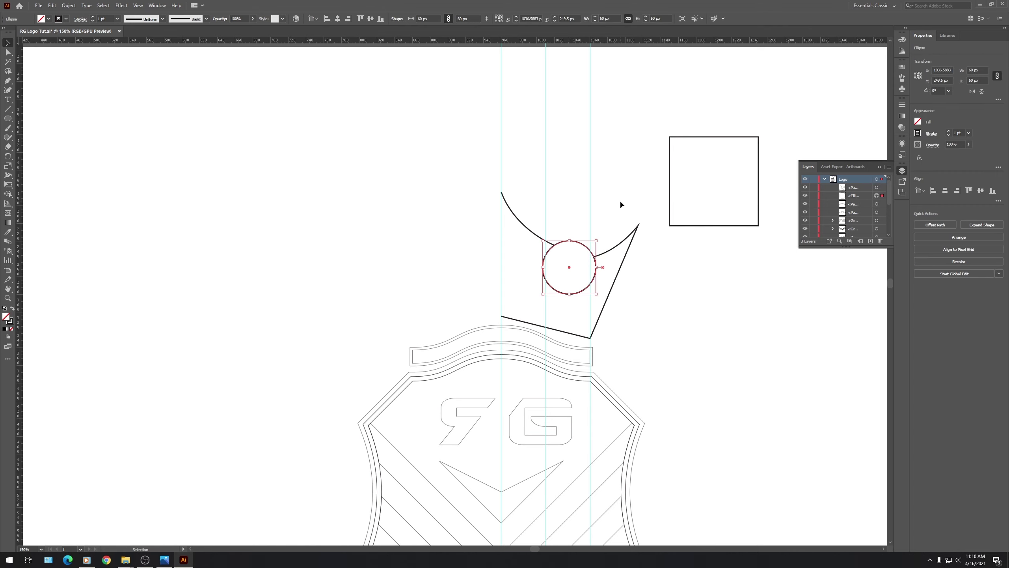
{"action": "left_click", "coordinate": [622, 204]}
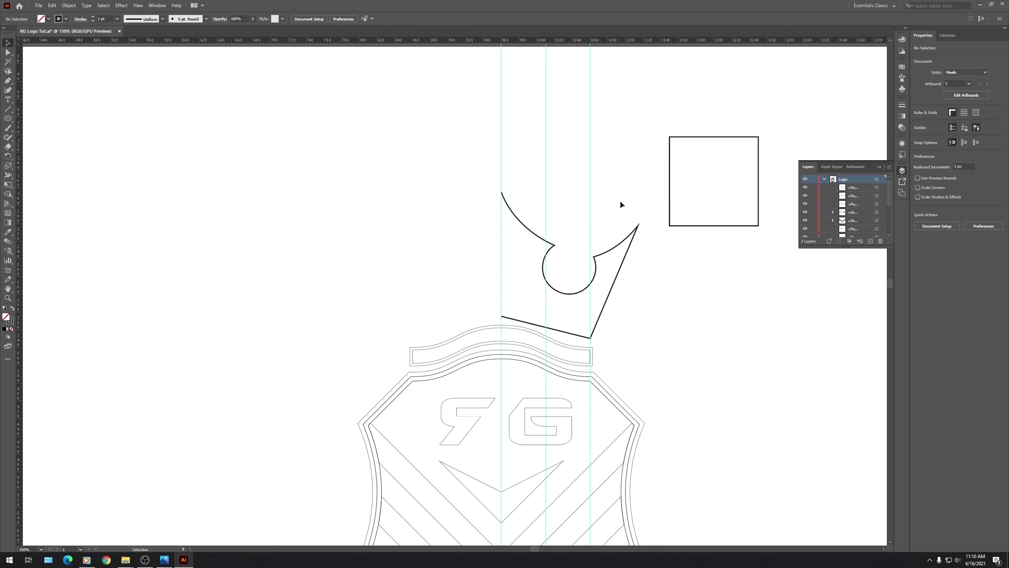
{"action": "left_click", "coordinate": [567, 334]}
Pull a handle from the bottom-left anchor so the base dips in a gentle curve.
{"action": "key", "text": "a"}
{"action": "scroll", "coordinate": [574, 342], "scroll_direction": "up", "scroll_amount": 3}
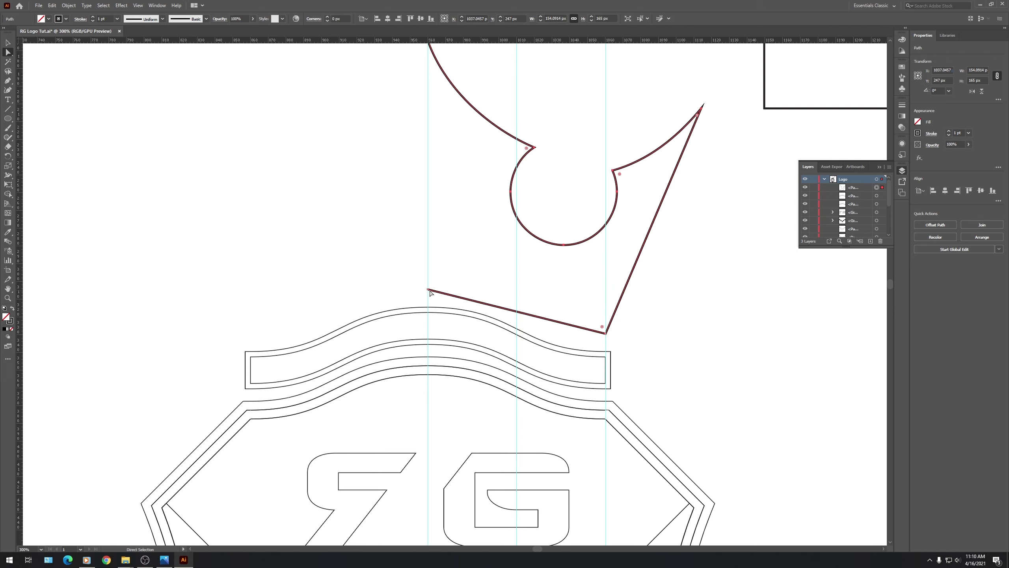
{"action": "left_click", "coordinate": [428, 290]}
{"action": "left_click_drag", "start_coordinate": [487, 304], "coordinate": [518, 335]}
{"action": "key", "text": "v"}
{"action": "left_click", "coordinate": [695, 306]}
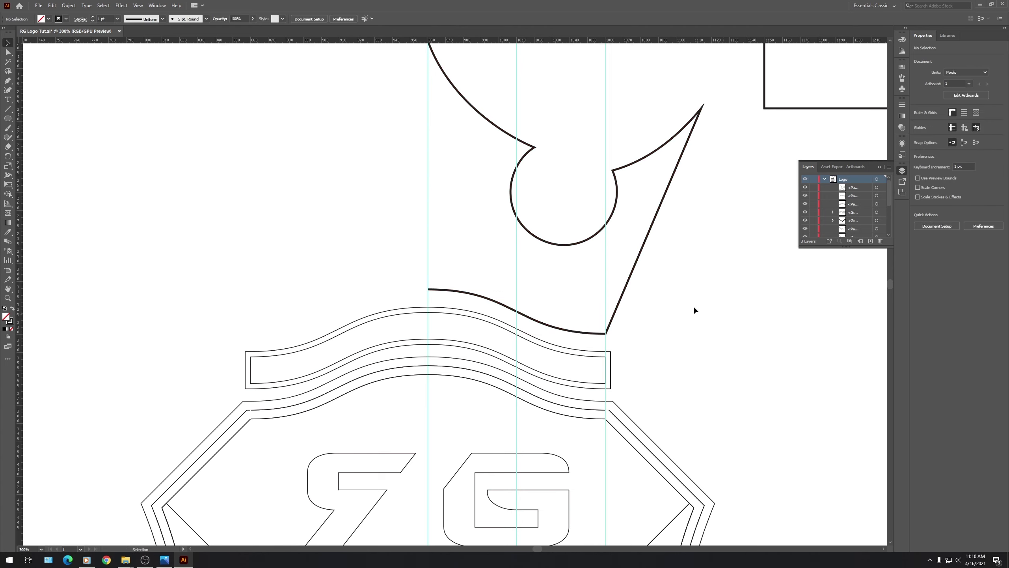
{"action": "key", "text": "ctrl+minus"}
{"action": "key", "text": "ctrl+minus"}
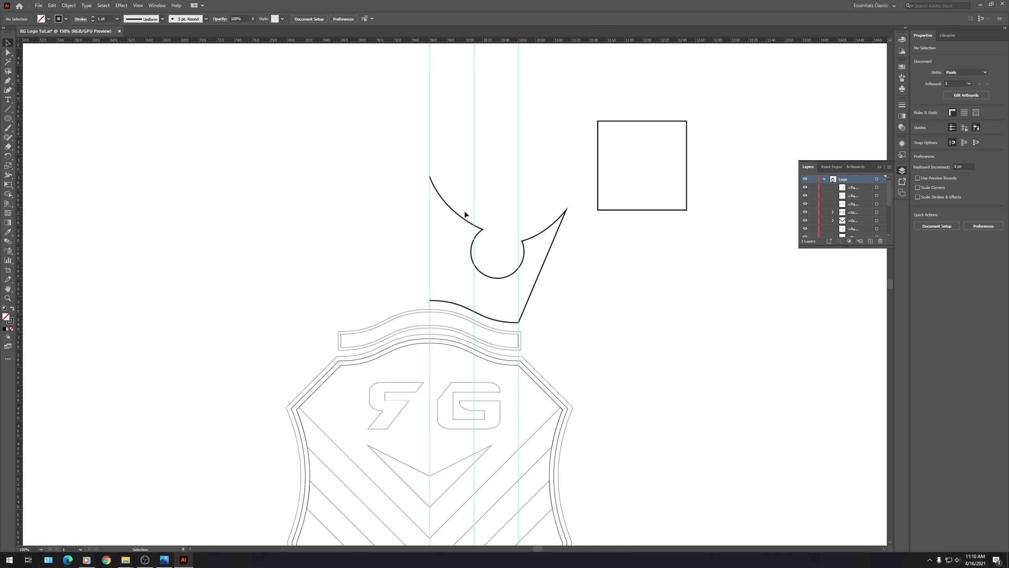
{"action": "left_click", "coordinate": [522, 248]}
{"action": "key", "text": "ctrl+plus"}
{"action": "key", "text": "ctrl+plus"}
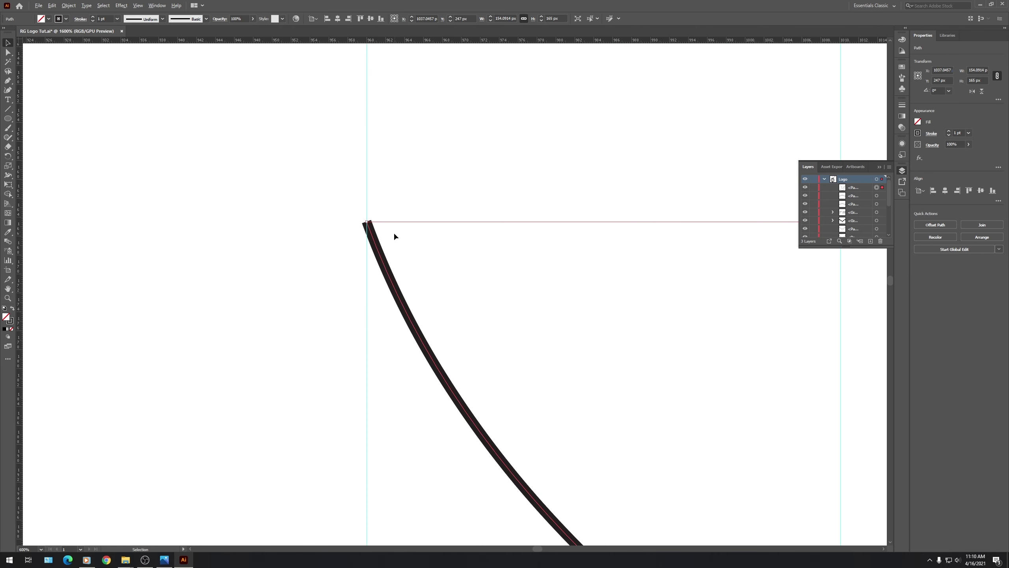
Create a vertically reflected copy of the half-crown with Object > Transform > Reflect.
{"action": "left_click", "coordinate": [68, 6]}
{"action": "mouse_move", "coordinate": [77, 15]}
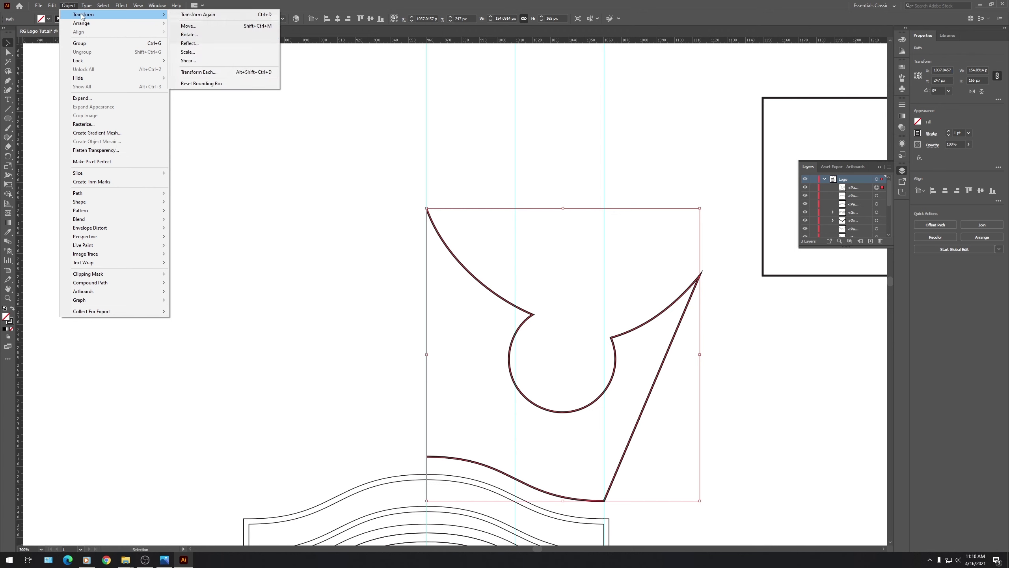
{"action": "left_click", "coordinate": [193, 36]}
{"action": "left_click", "coordinate": [505, 178]}
{"action": "left_click", "coordinate": [68, 5]}
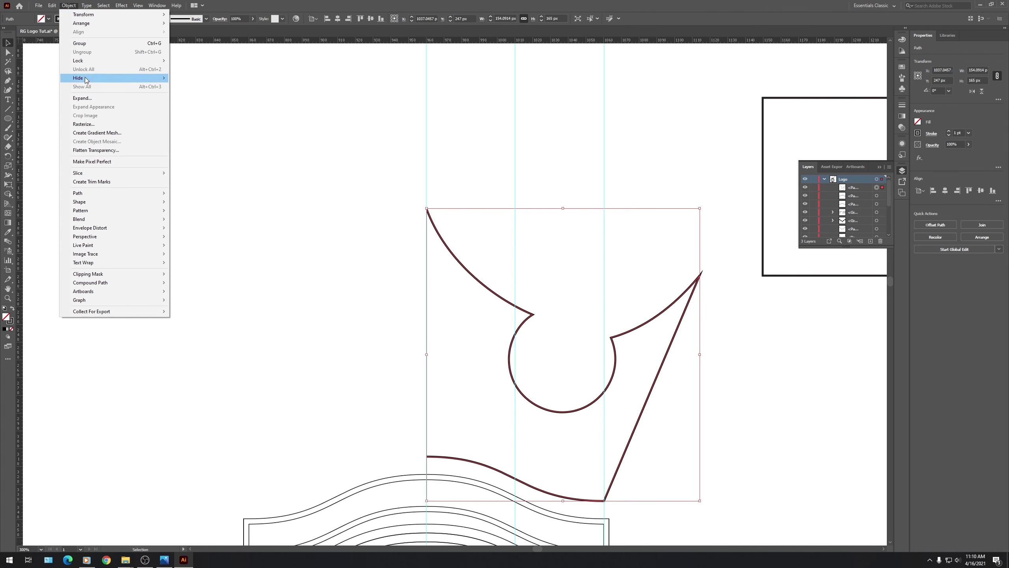
{"action": "mouse_move", "coordinate": [84, 14]}
{"action": "left_click", "coordinate": [190, 44]}
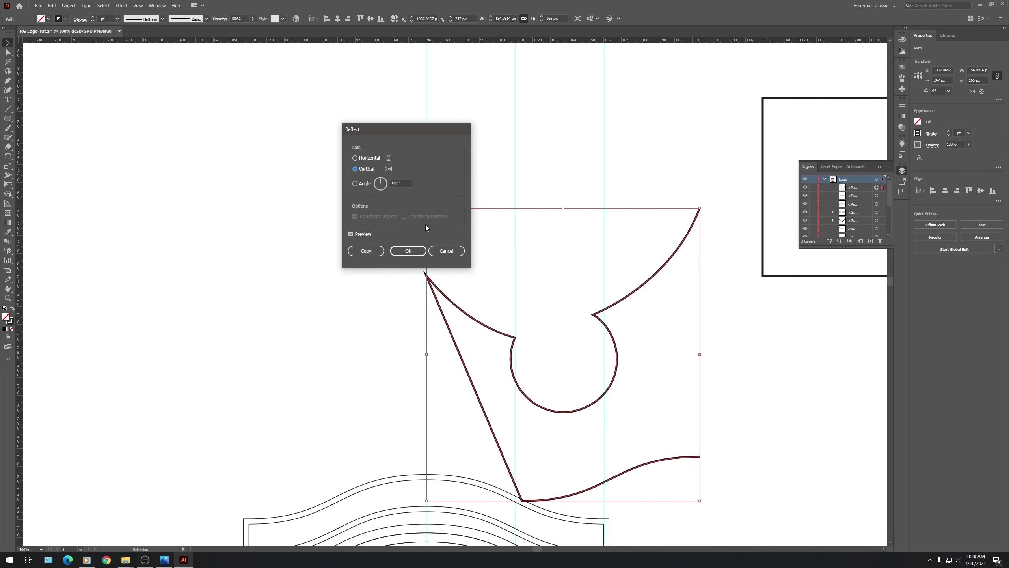
{"action": "left_click", "coordinate": [367, 253]}
Move the mirrored copy left so it meets the original on the centre guide.
{"action": "left_click", "coordinate": [368, 253]}
{"action": "left_click_drag", "start_coordinate": [699, 208], "coordinate": [426, 208]}
{"action": "scroll", "coordinate": [423, 209], "scroll_direction": "up", "scroll_amount": 4}
{"action": "scroll", "coordinate": [421, 210], "scroll_direction": "up", "scroll_amount": 10}
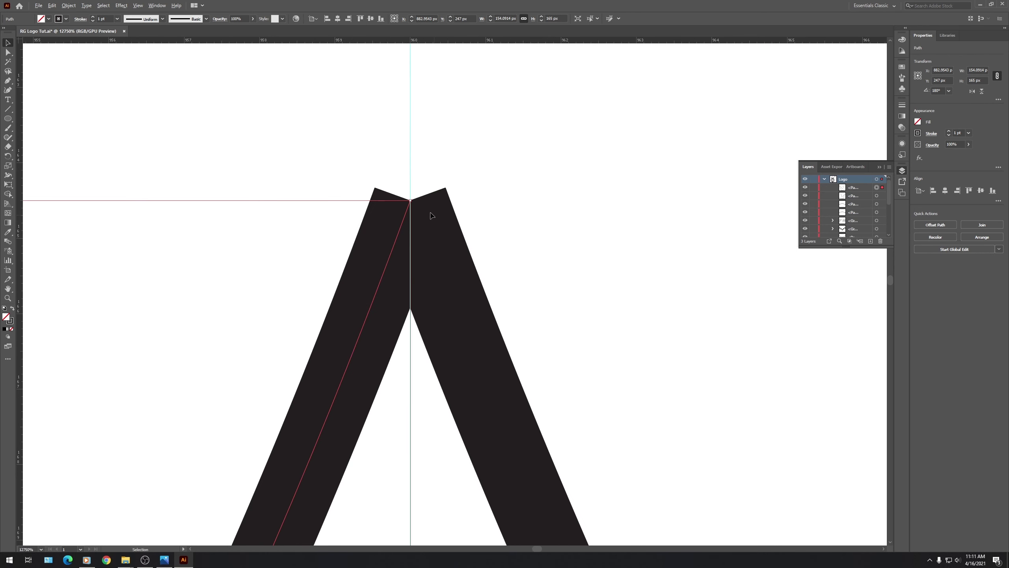
{"action": "scroll", "coordinate": [488, 209], "scroll_direction": "down", "scroll_amount": 12}
Unite both crown halves into one symmetric outline.
{"action": "left_click", "coordinate": [514, 206], "text": "shift"}
{"action": "left_click", "coordinate": [919, 223]}
{"action": "scroll", "coordinate": [518, 234], "scroll_direction": "down", "scroll_amount": 1}
{"action": "scroll", "coordinate": [519, 234], "scroll_direction": "down", "scroll_amount": 2}
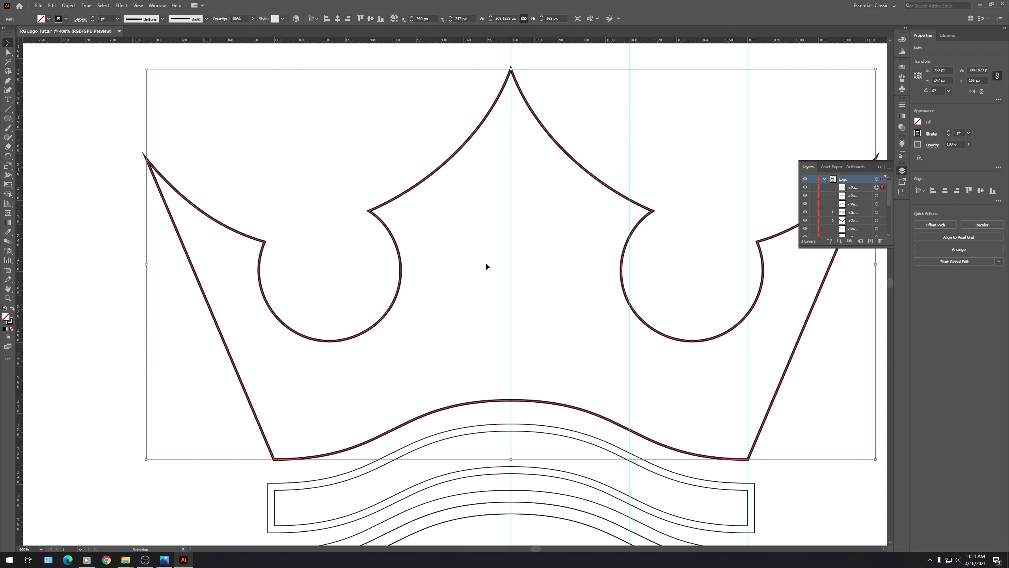
{"action": "scroll", "coordinate": [417, 296], "scroll_direction": "down", "scroll_amount": 3}
{"action": "left_click", "coordinate": [501, 191]}
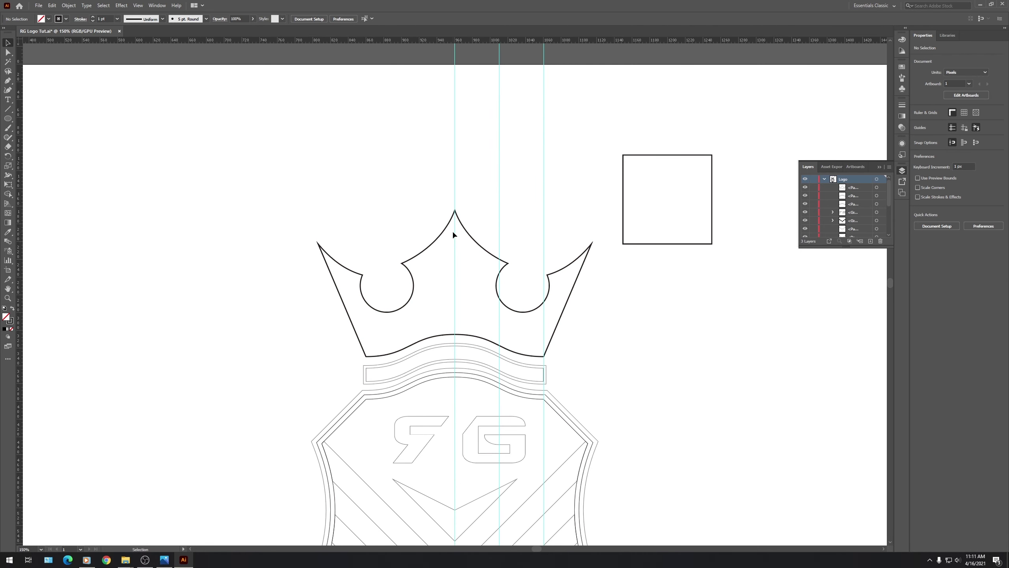
Set the crown outline's stroke weight to 0.25 pt.
{"action": "scroll", "coordinate": [485, 329], "scroll_direction": "up", "scroll_amount": 2}
{"action": "left_click", "coordinate": [525, 282]}
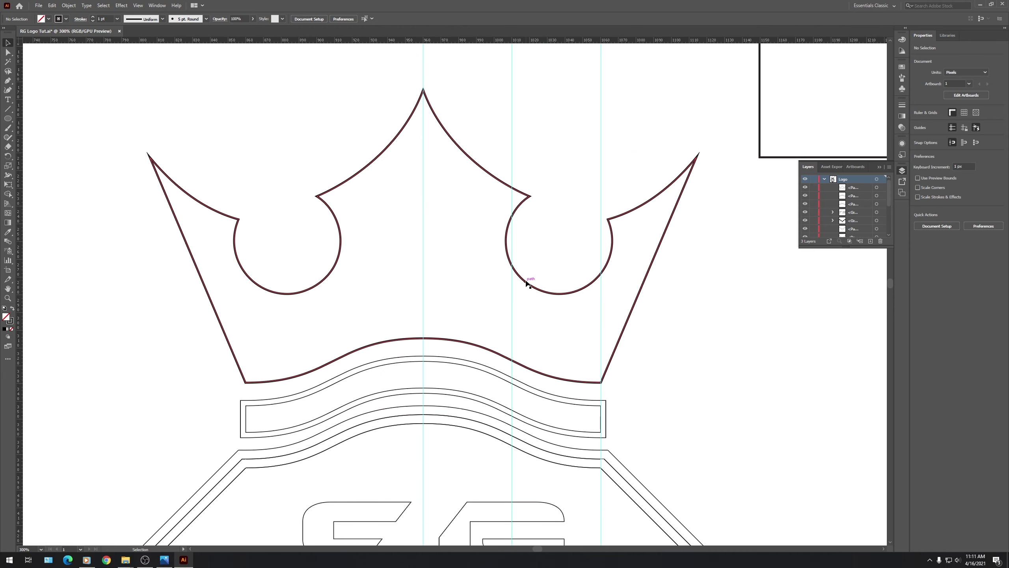
{"action": "scroll", "coordinate": [104, 19], "scroll_direction": "down", "scroll_amount": 3}
{"action": "left_click", "coordinate": [69, 5]}
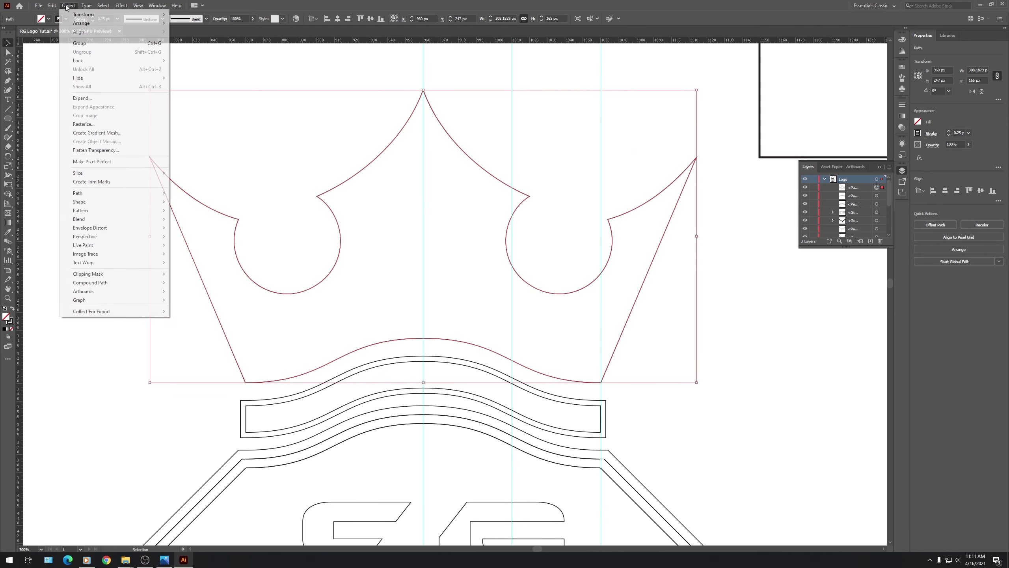
Add an Offset Path around the crown with a miter limit of 8.
{"action": "left_click", "coordinate": [203, 224]}
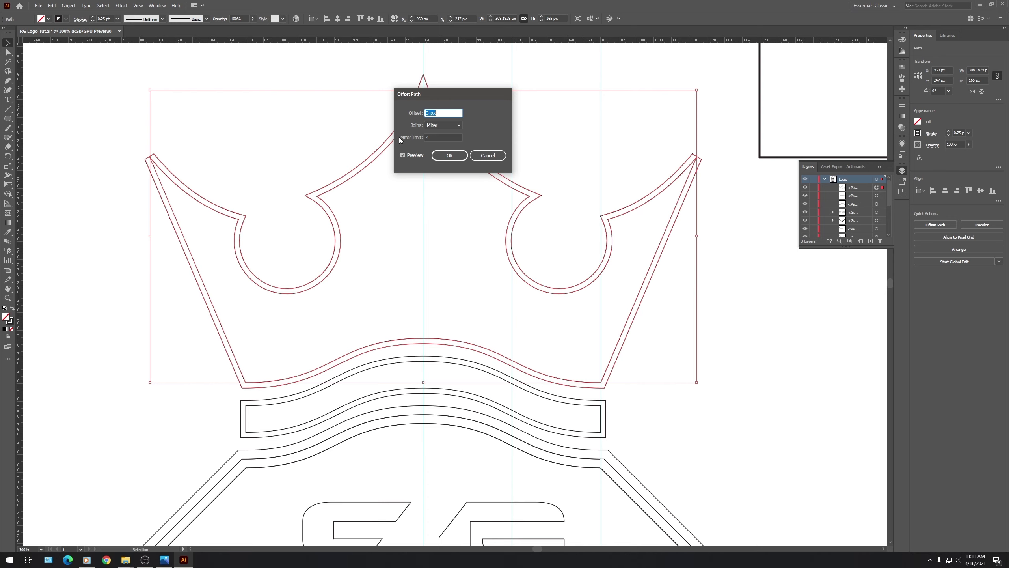
{"action": "double_click", "coordinate": [438, 136]}
{"action": "type", "text": "8"}
{"action": "key", "text": "Return"}
Fit the whole artboard on screen.
{"action": "key", "text": "ctrl+minus"}
{"action": "scroll", "coordinate": [423, 264], "scroll_direction": "down", "scroll_amount": 3}
{"action": "left_click", "coordinate": [383, 275]}
{"action": "left_click", "coordinate": [40, 549]}
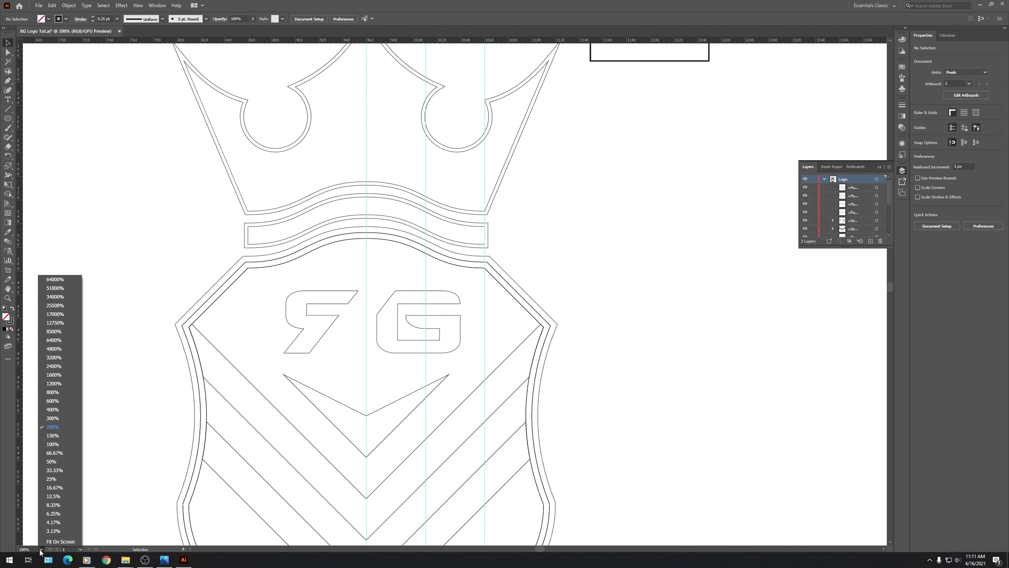
{"action": "left_click", "coordinate": [60, 540]}
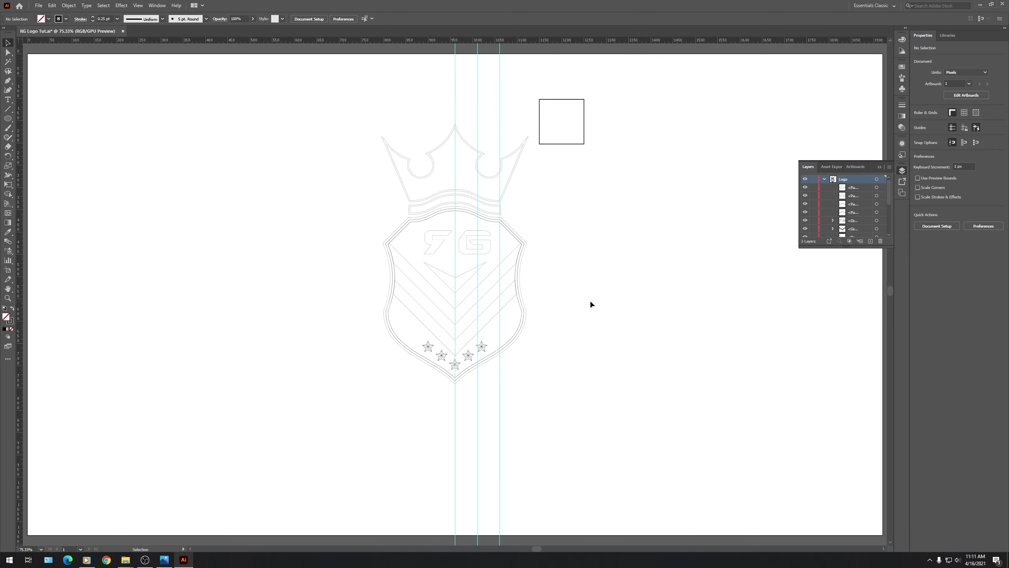